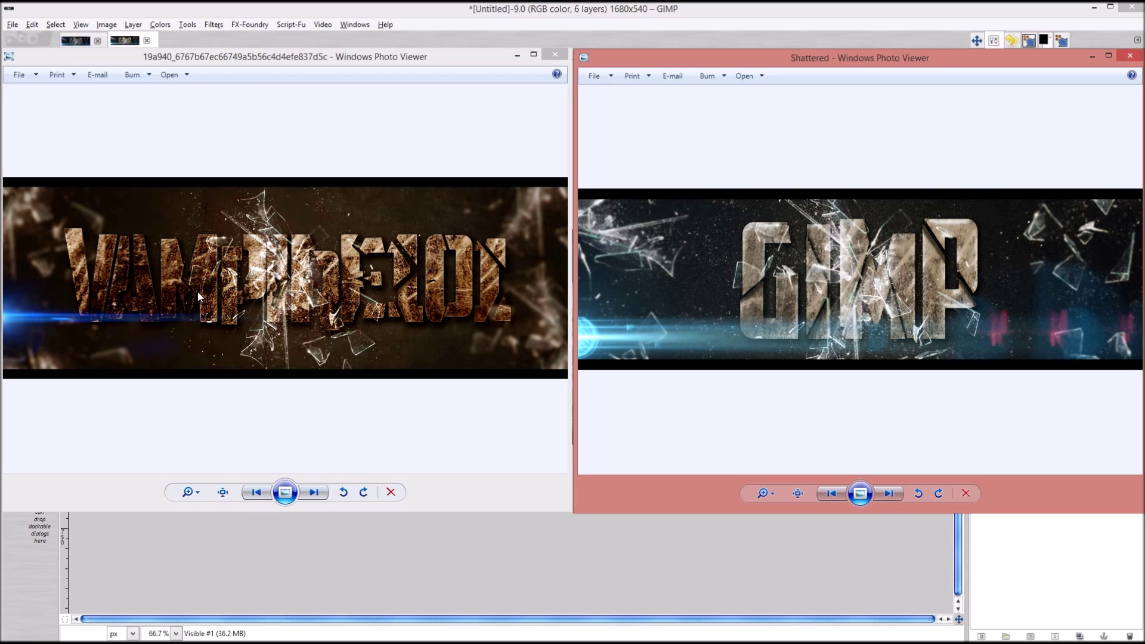
Step: Compare the brown reference banner with the finished GIMP text banner and minimize both Windows Photo Viewer windows
left_click(327, 58)
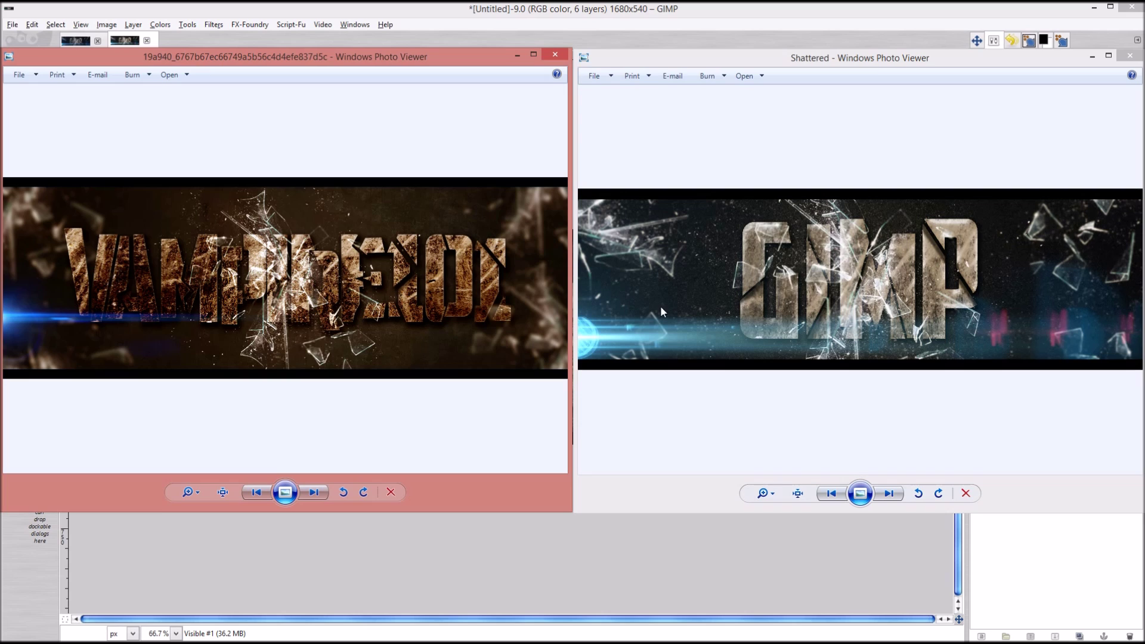
left_click(835, 67)
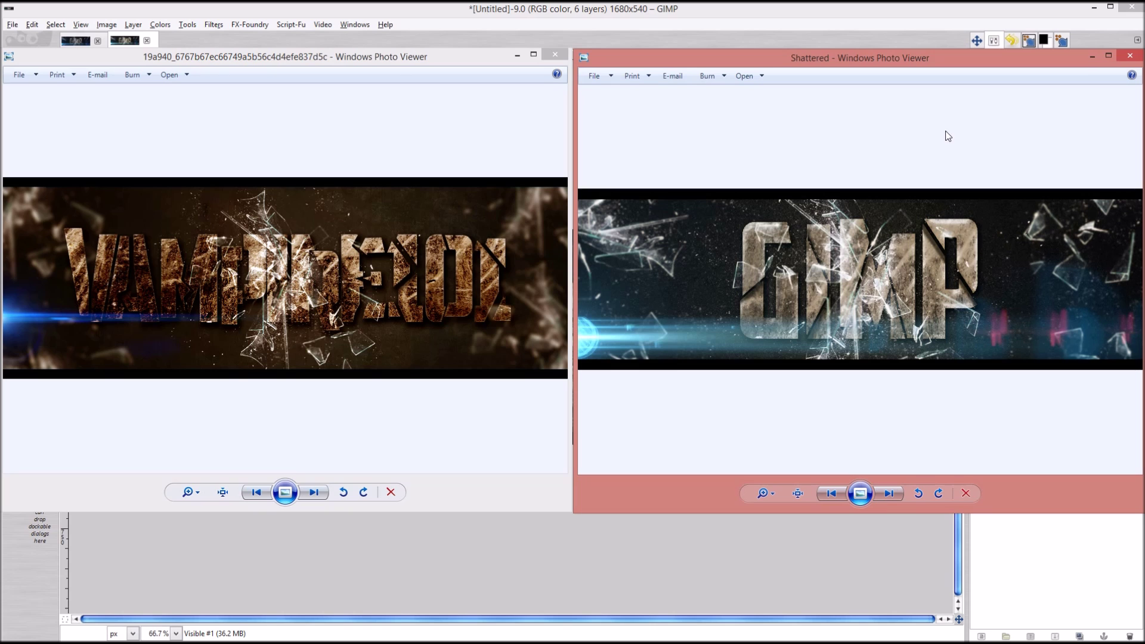
left_click(1090, 58)
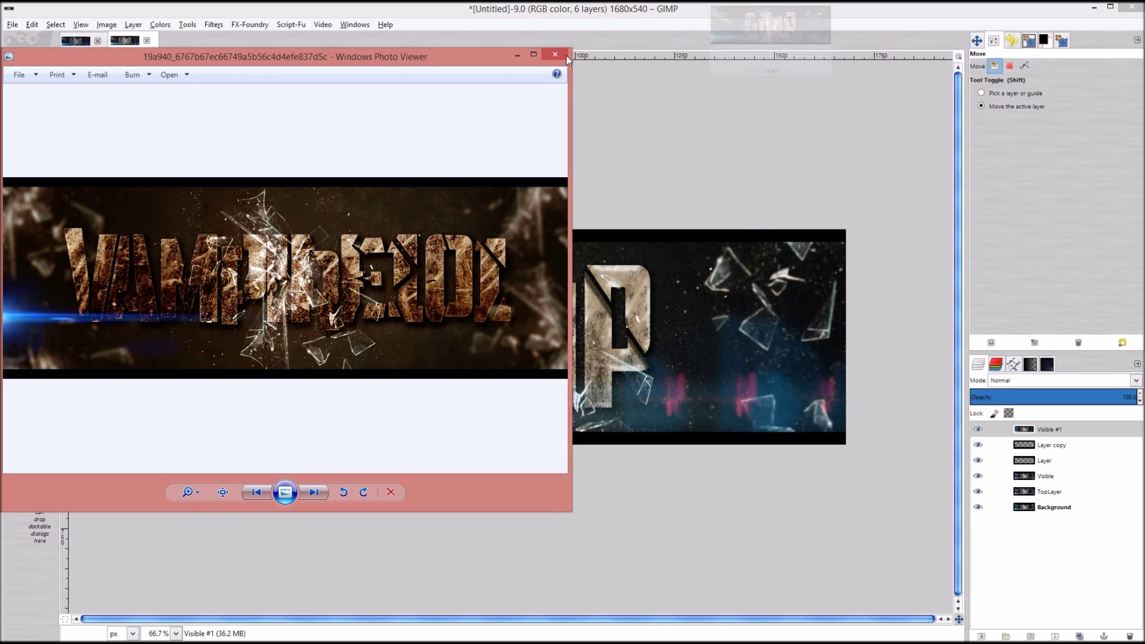
left_click(516, 56)
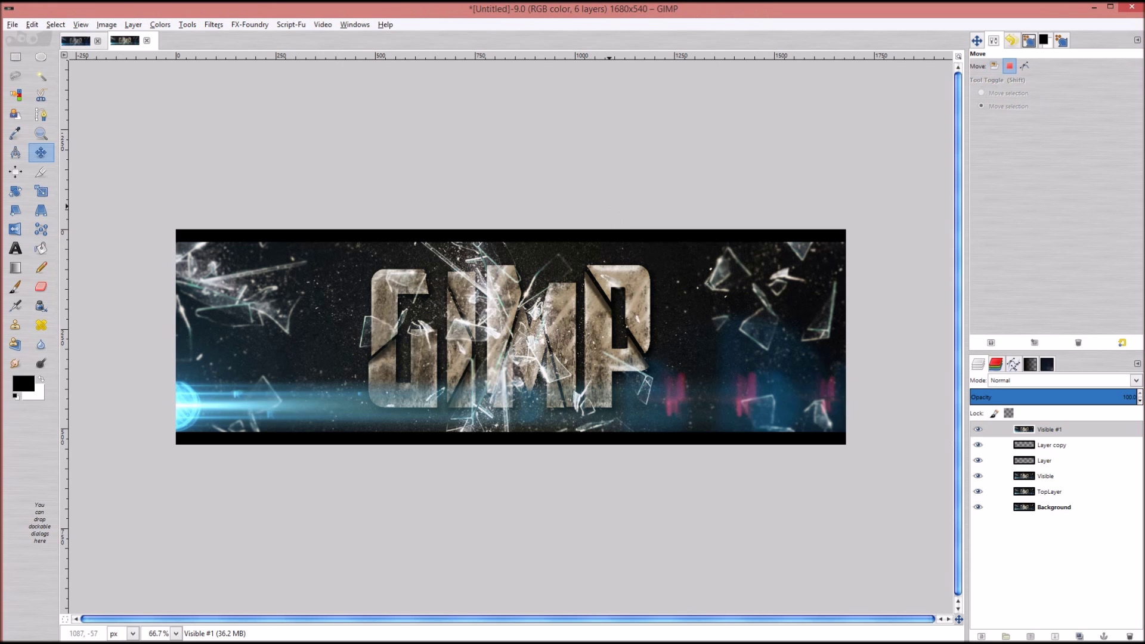
Step: Switch to the Opera browser and examine the Layer Effects page on the GIMP Plugin Registry
key("alt+Tab")
key("alt+Tab")
key("alt+Tab")
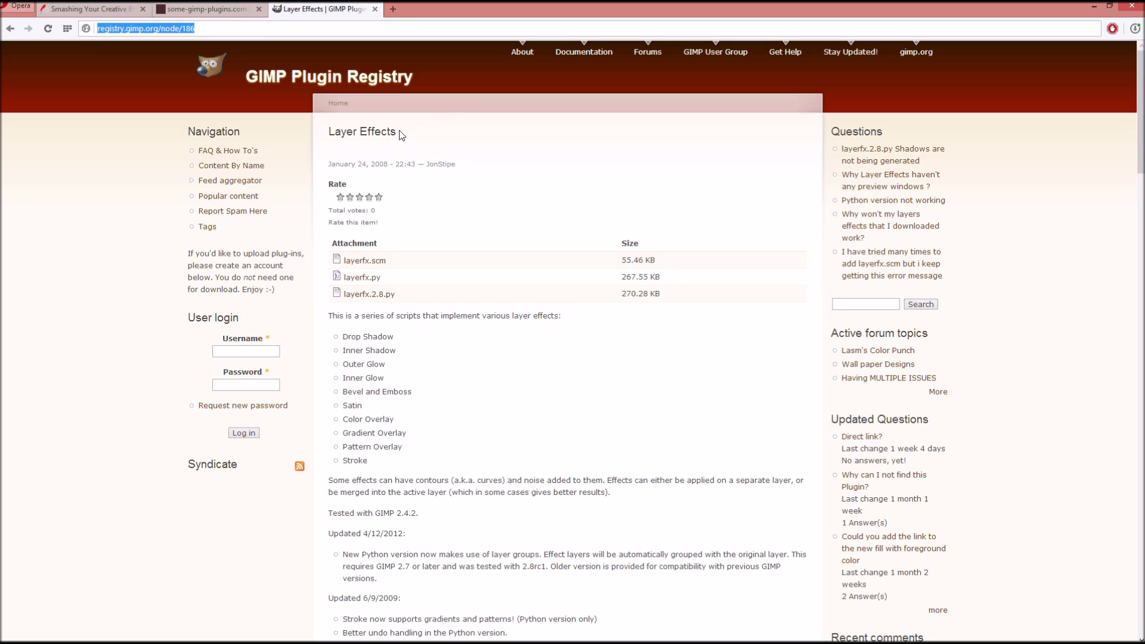
left_click_drag(405, 133, 327, 131)
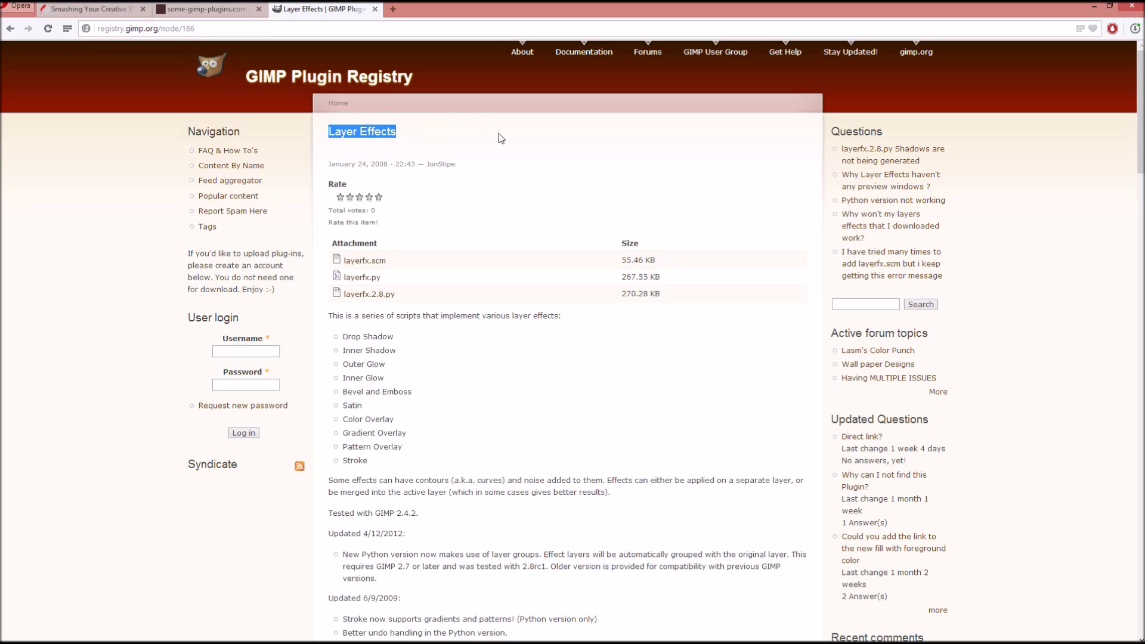
left_click(500, 137)
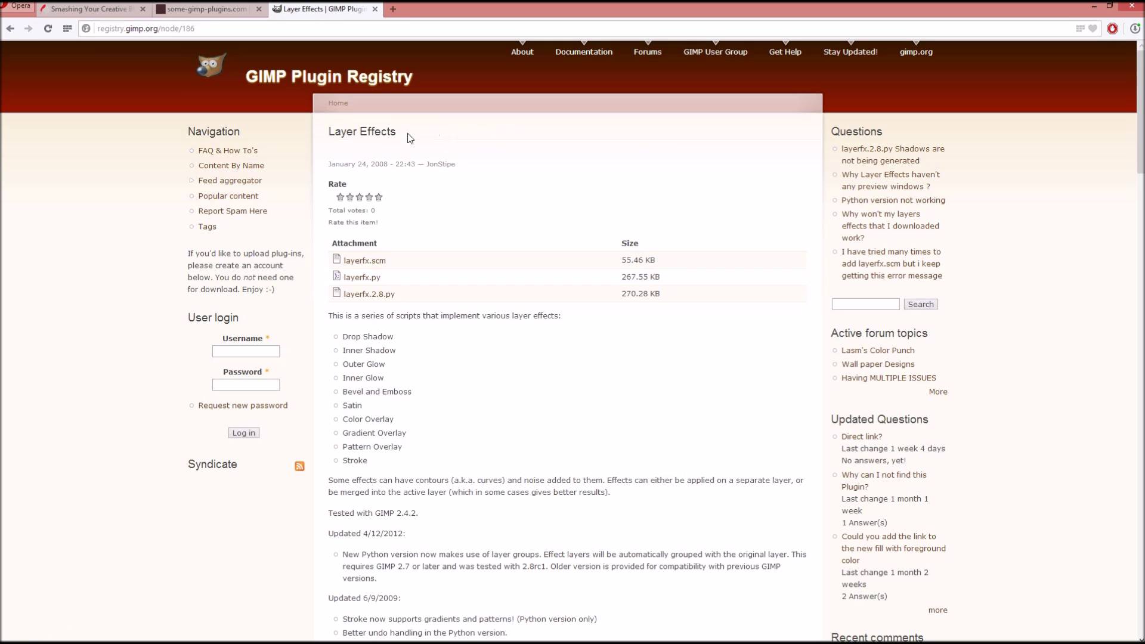
Step: Review the Layer via Copy / Cut plugin page on some-gimp-plugins.com, including its author and installation details
left_click(205, 9)
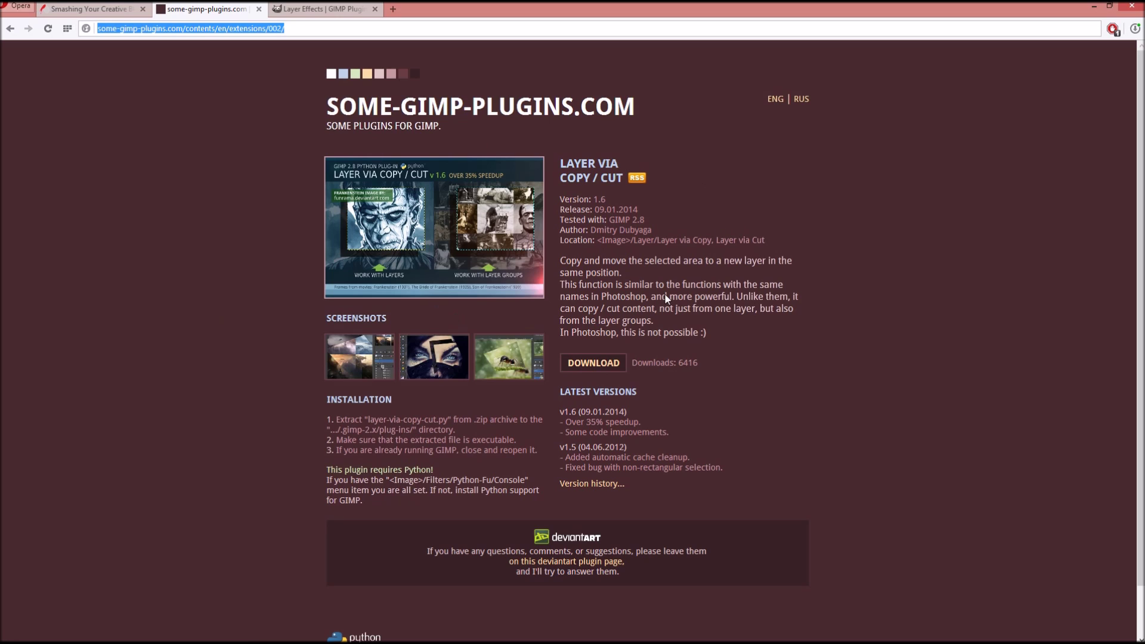
scroll(791, 325, "down", 1)
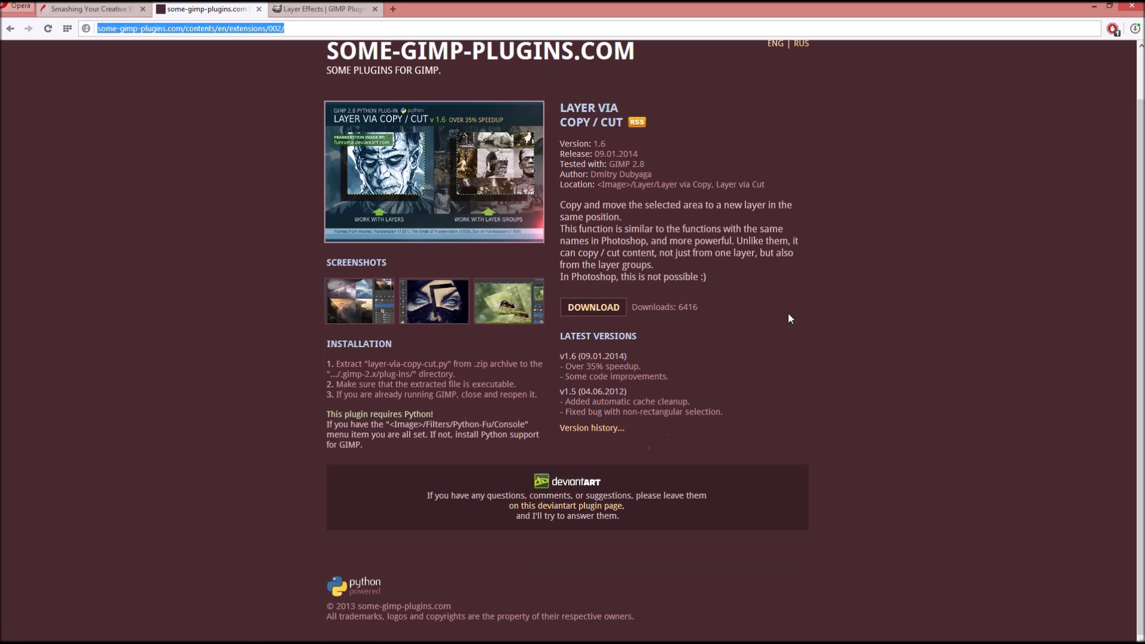
scroll(816, 254, "up", 1)
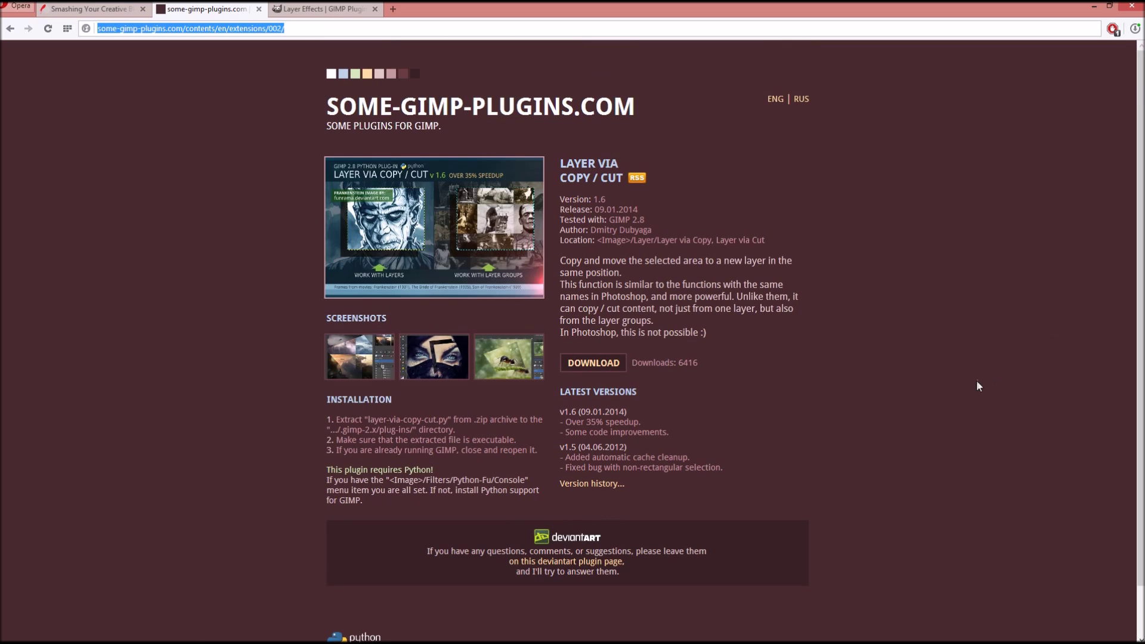
scroll(912, 310, "down", 1)
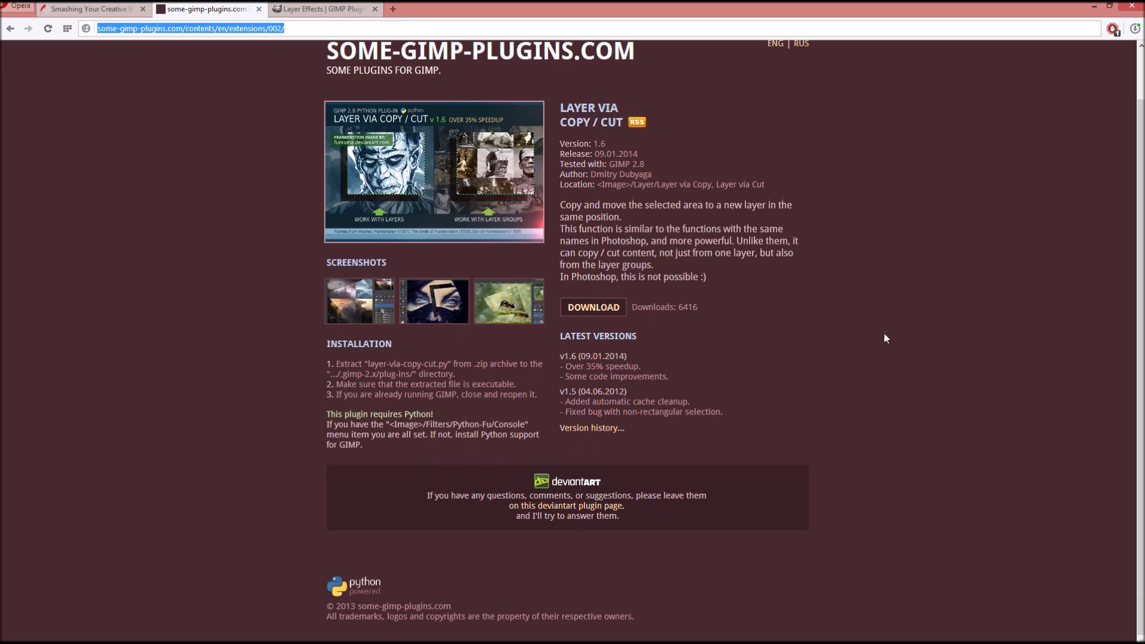
scroll(926, 303, "up", 1)
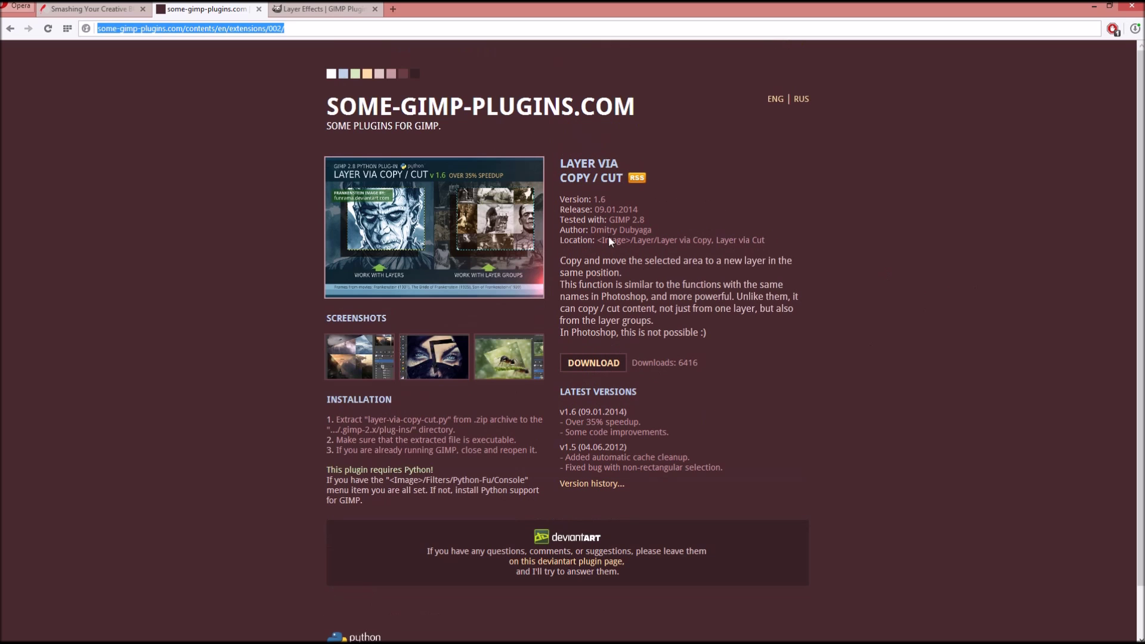
left_click_drag(589, 229, 659, 230)
left_click(669, 230)
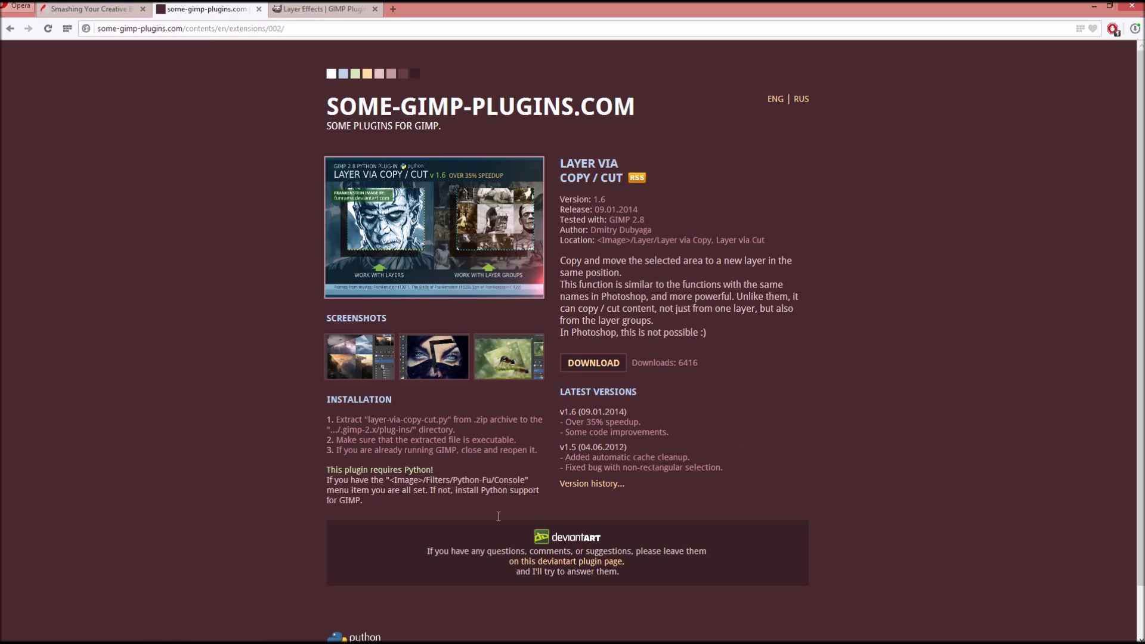
Step: View the full plugin list on some-gimp-plugins.com and look once more at the brown reference banner in Windows Photo Viewer
left_click(397, 115)
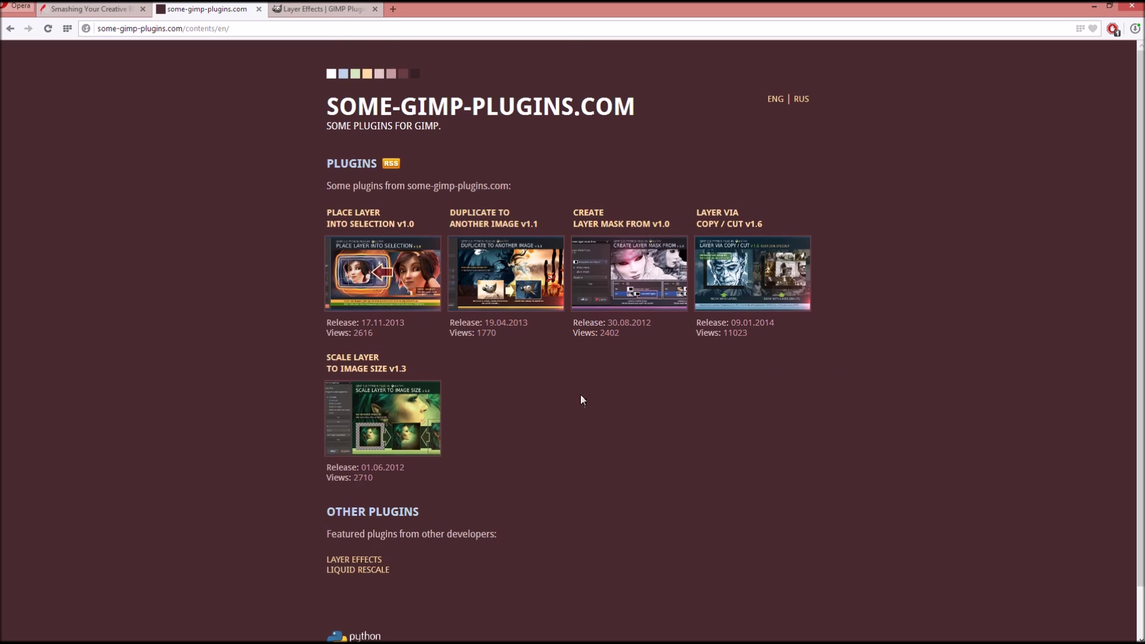
scroll(667, 396, "down", 1)
scroll(268, 114, "up", 1)
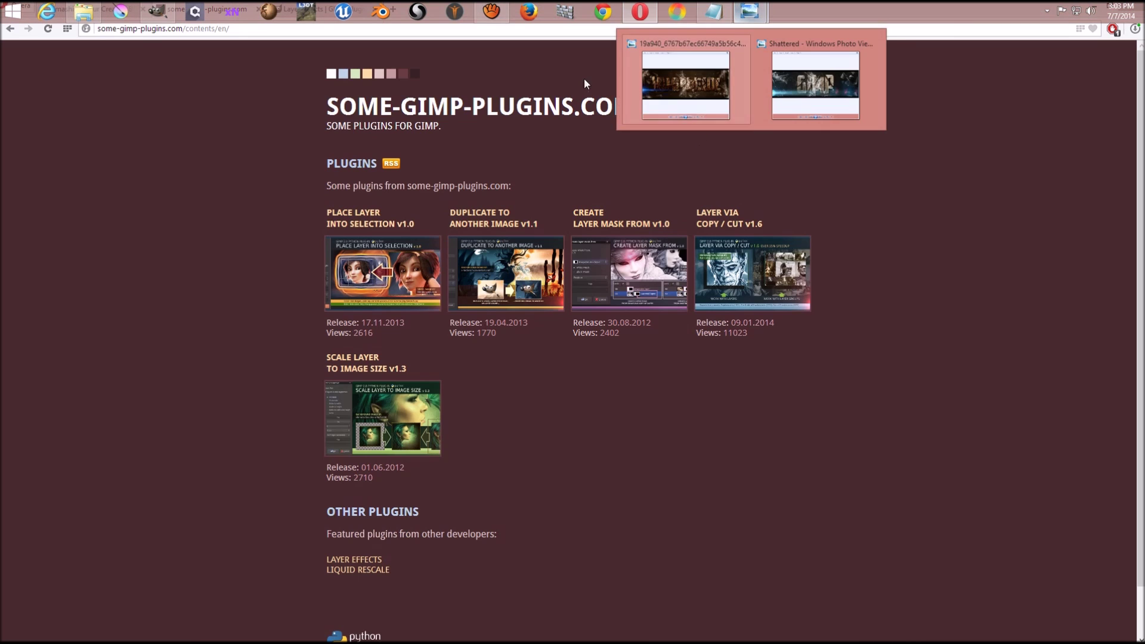
left_click(657, 79)
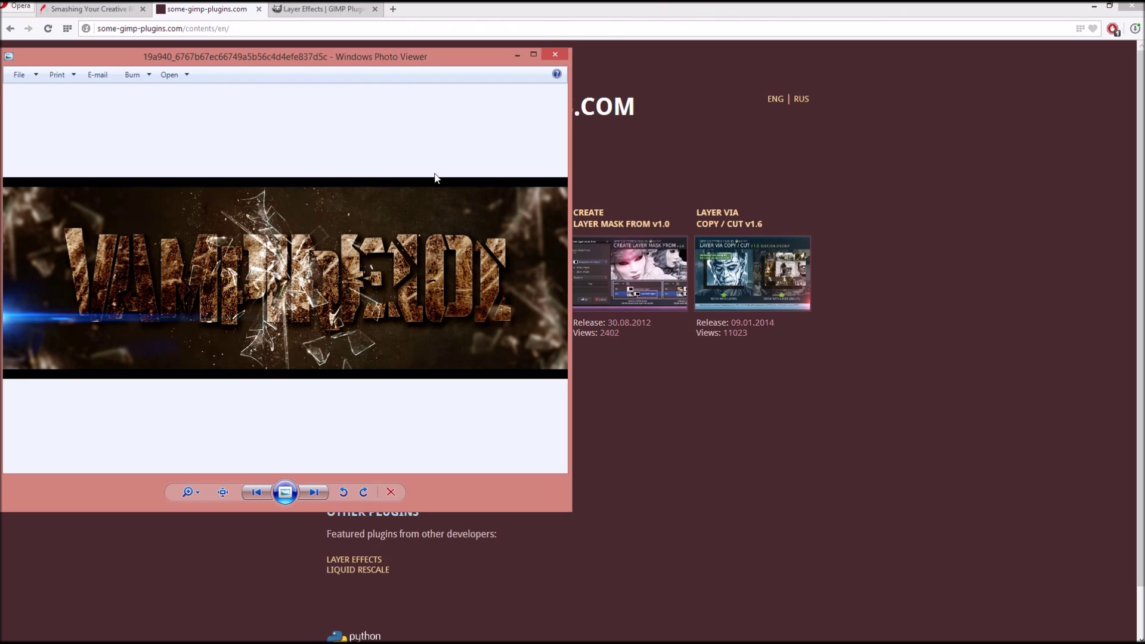
left_click(517, 56)
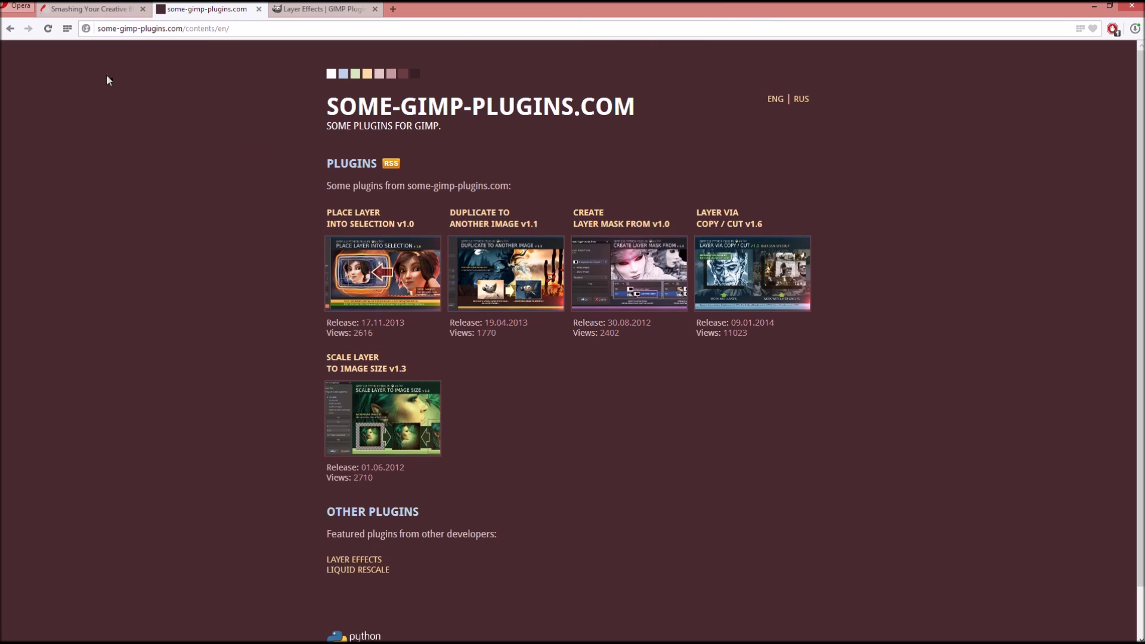
Step: Look through the Smashing Your Creative Block Photoshop tutorial, from the final preview to the letter-breaking steps
left_click(79, 9)
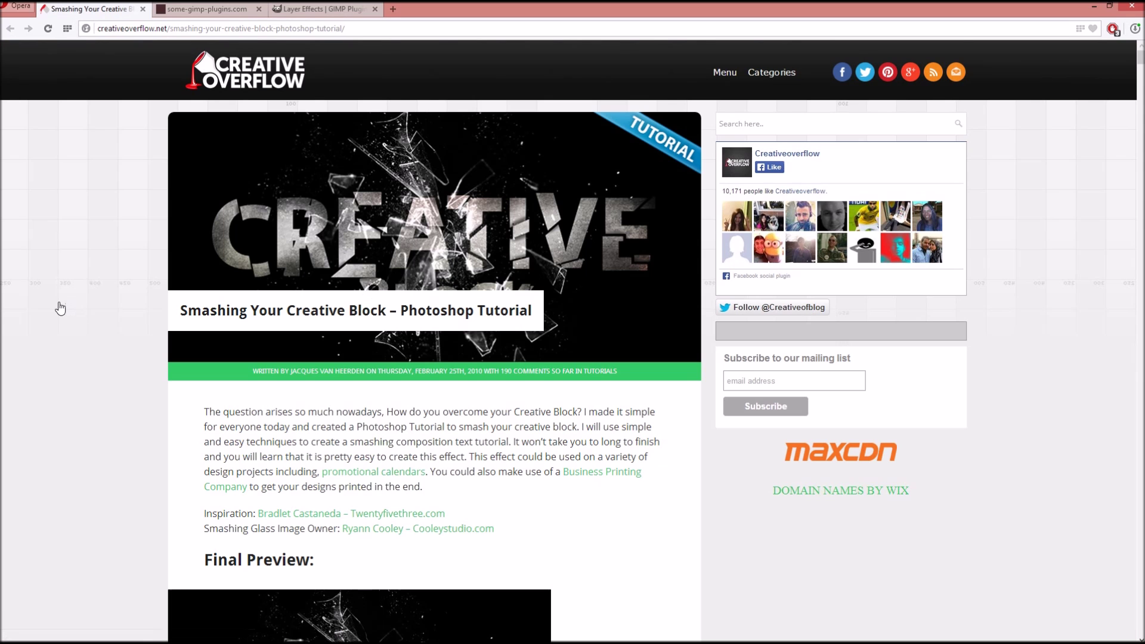
scroll(131, 184, "down", 4)
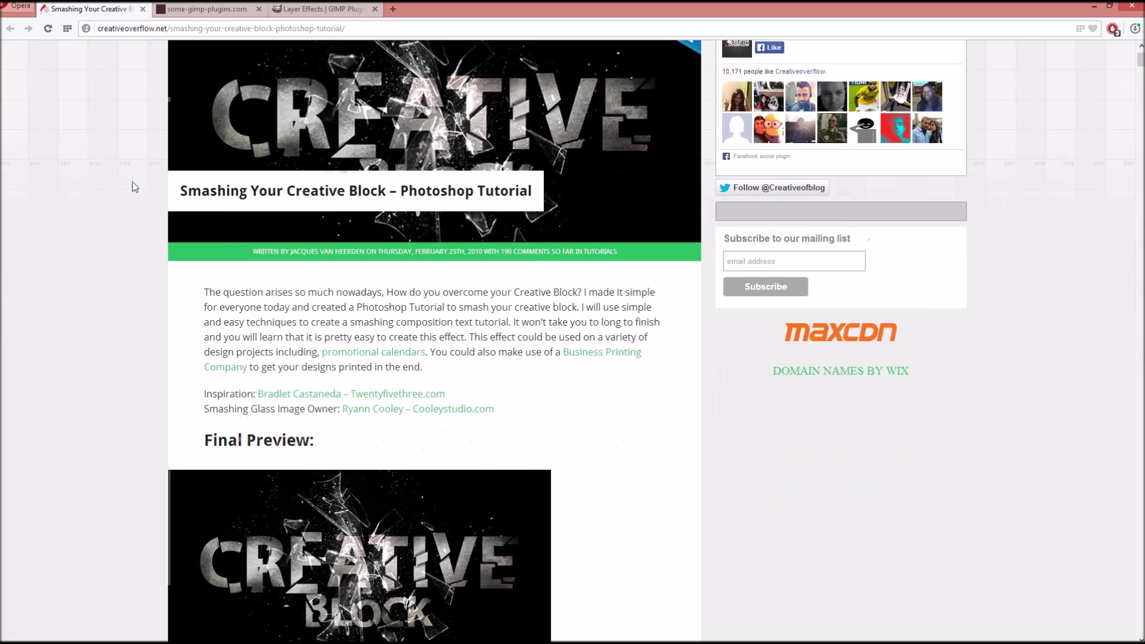
scroll(105, 207, "down", 1)
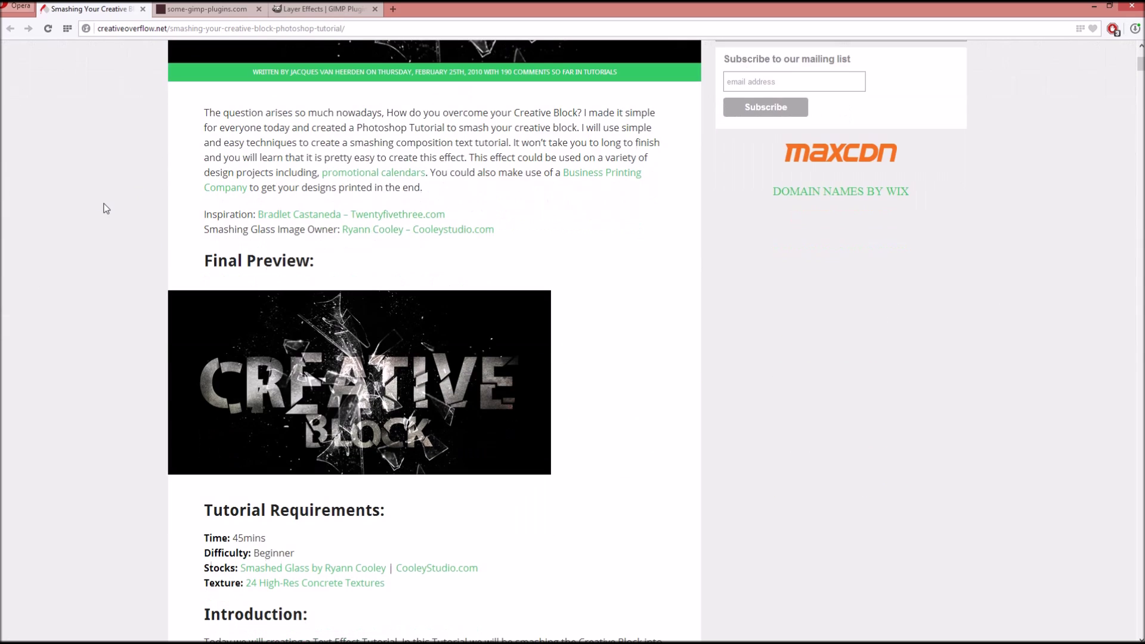
scroll(108, 209, "up", 5)
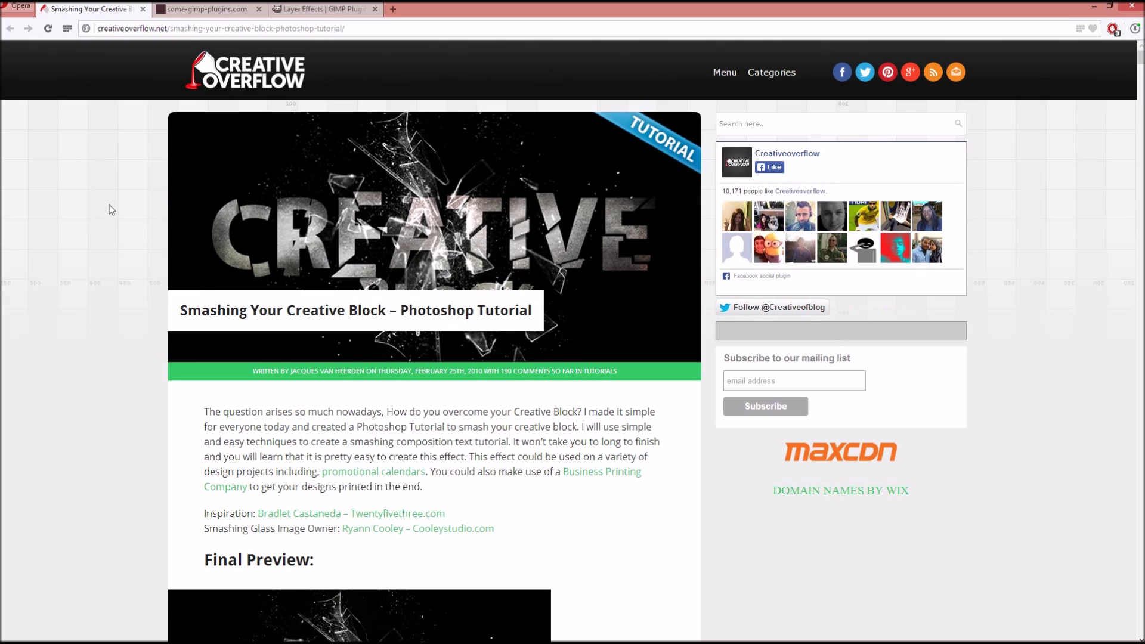
scroll(110, 210, "down", 6)
scroll(579, 459, "down", 8)
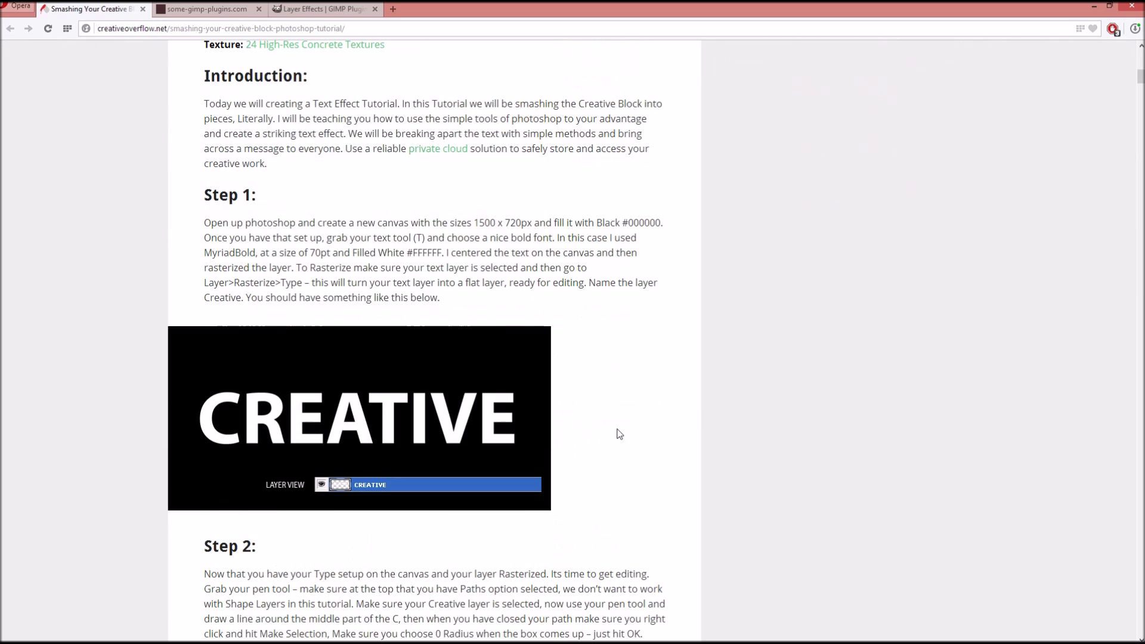
scroll(614, 382, "down", 5)
scroll(633, 417, "down", 20)
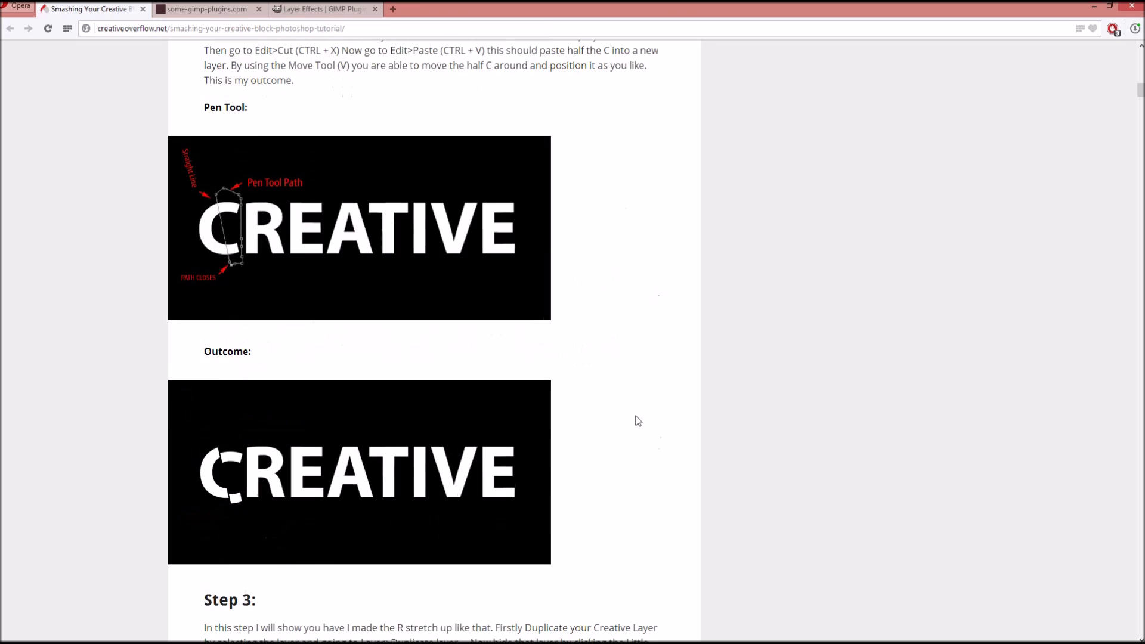
scroll(631, 419, "down", 4)
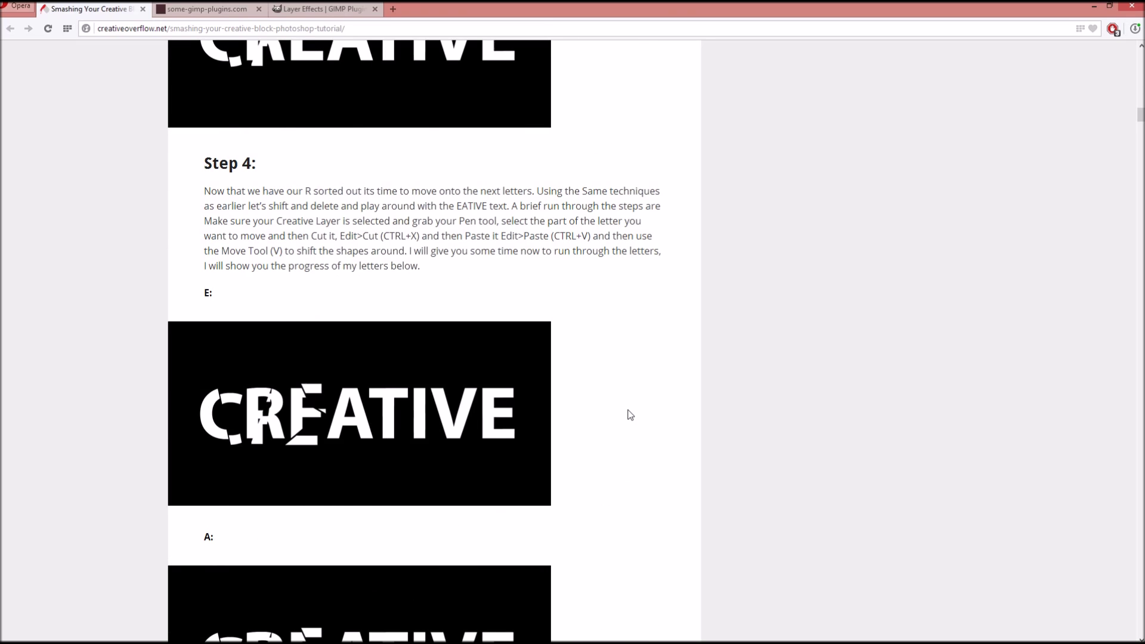
scroll(630, 415, "down", 7)
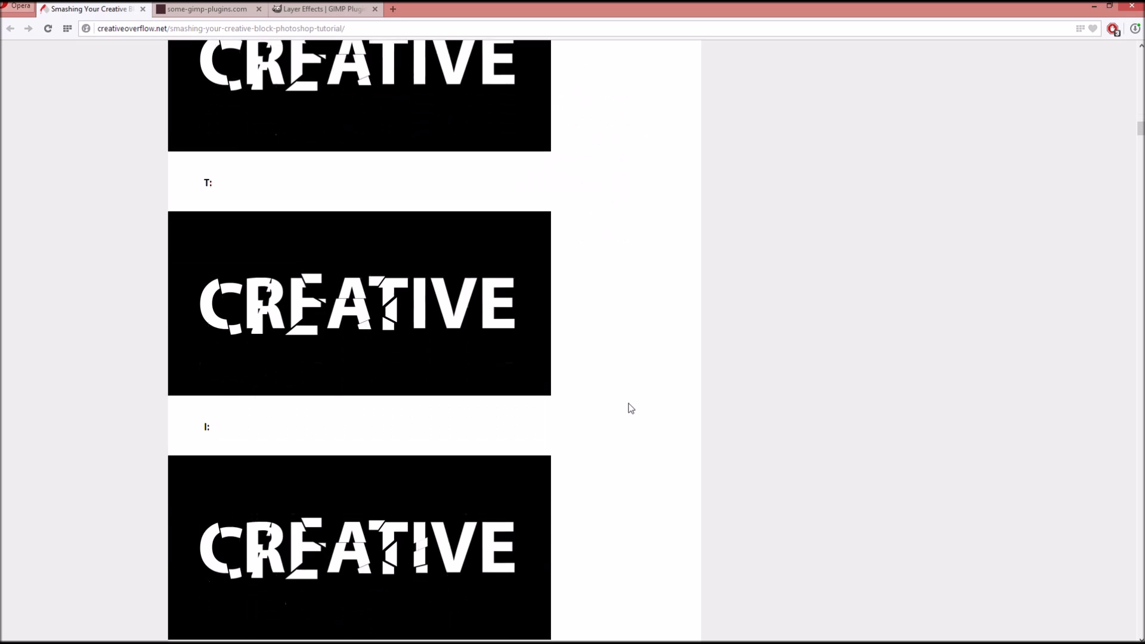
scroll(639, 402, "up", 20)
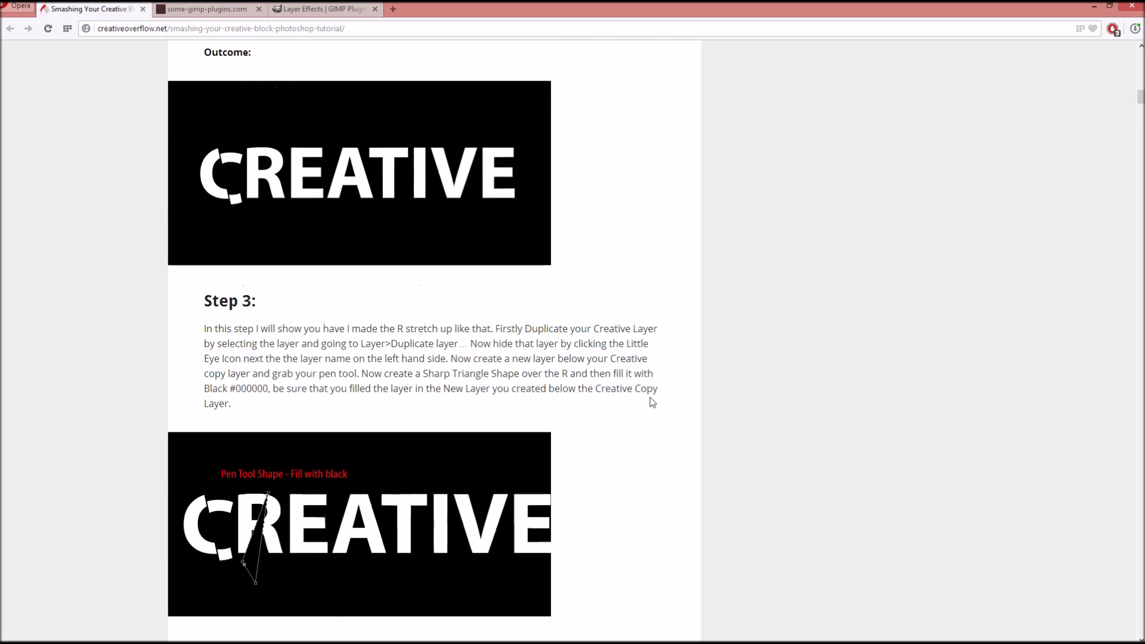
scroll(647, 390, "up", 12)
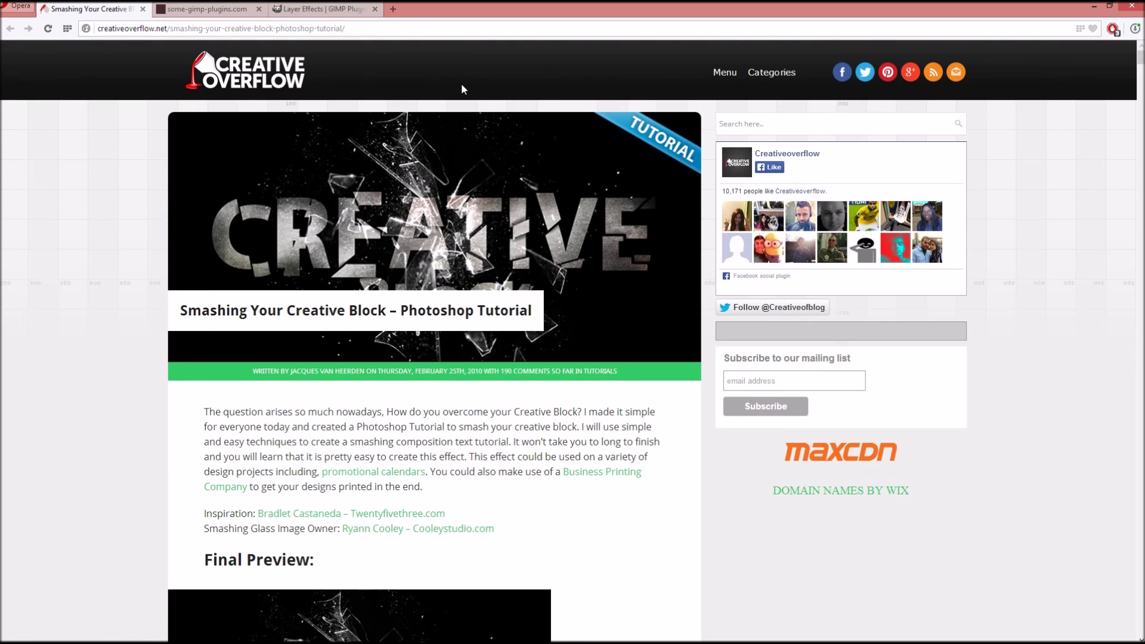
Step: Revisit the two plugin pages in the browser and switch back to GIMP
left_click(222, 13)
left_click(334, 12)
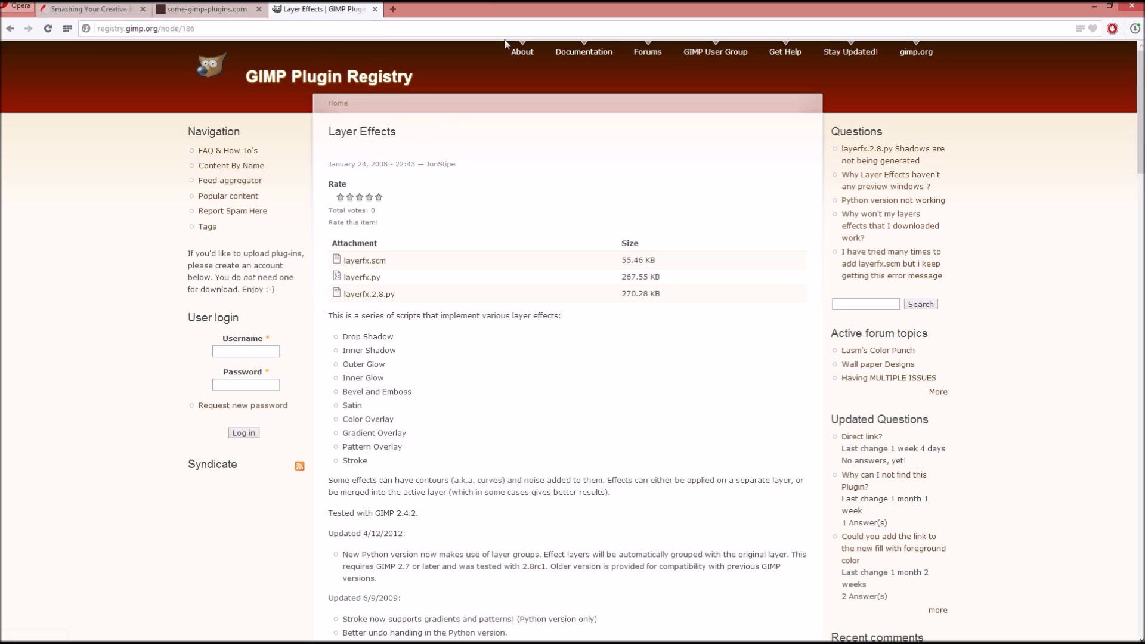
mouse_move(524, 19)
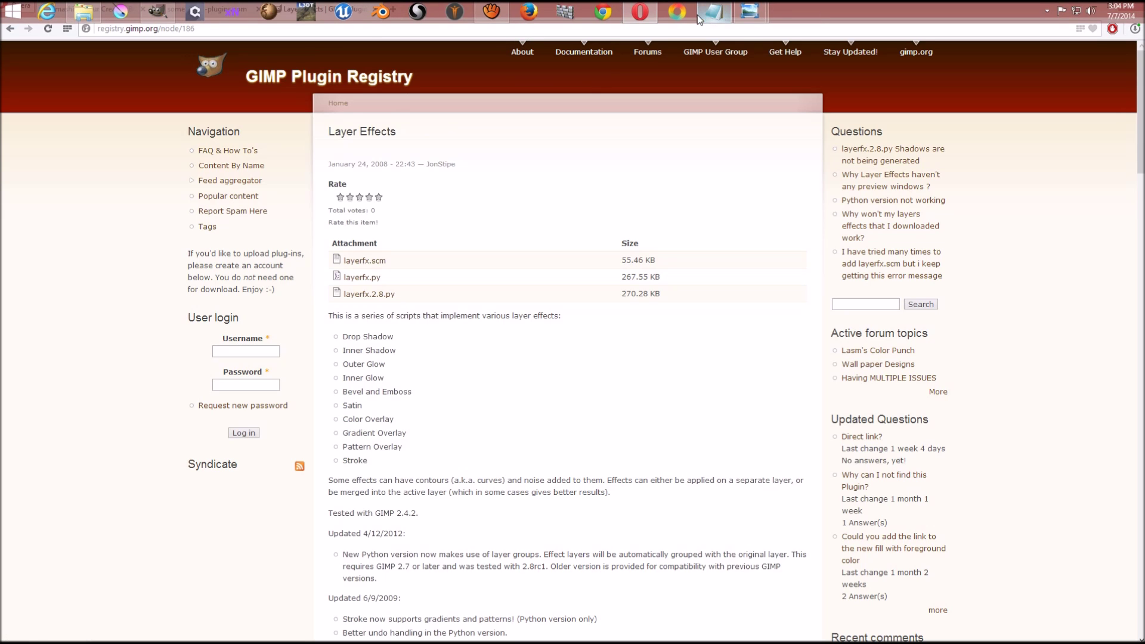
left_click(146, 12)
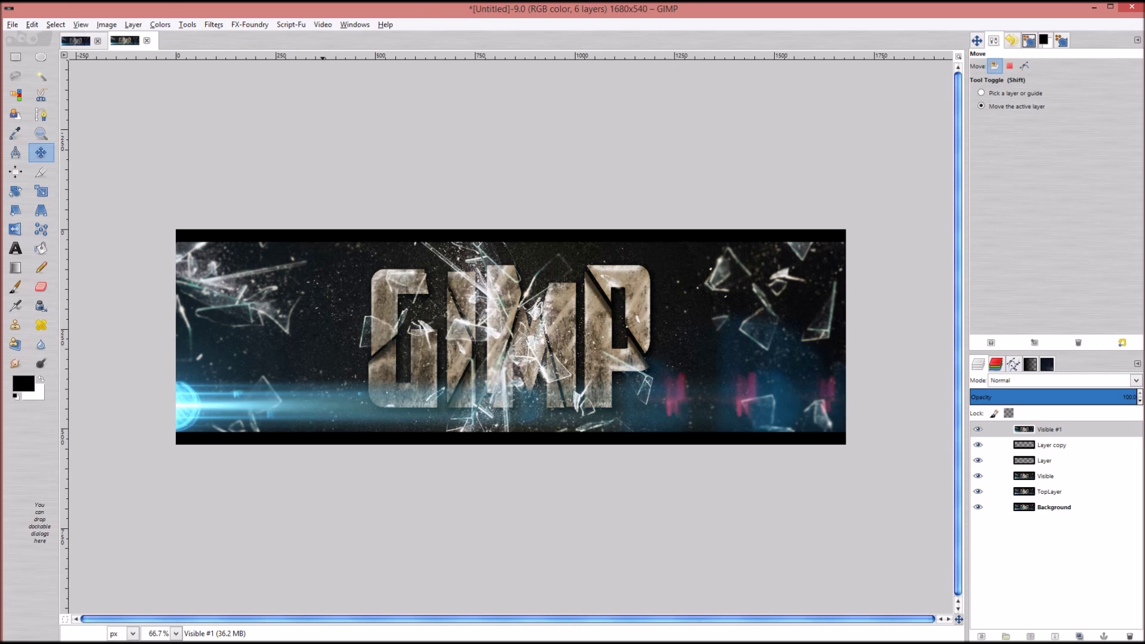
Step: Open the Shattered Text effect folder in File Explorer, display its files as extra large icons and widen the window
left_click(89, 11)
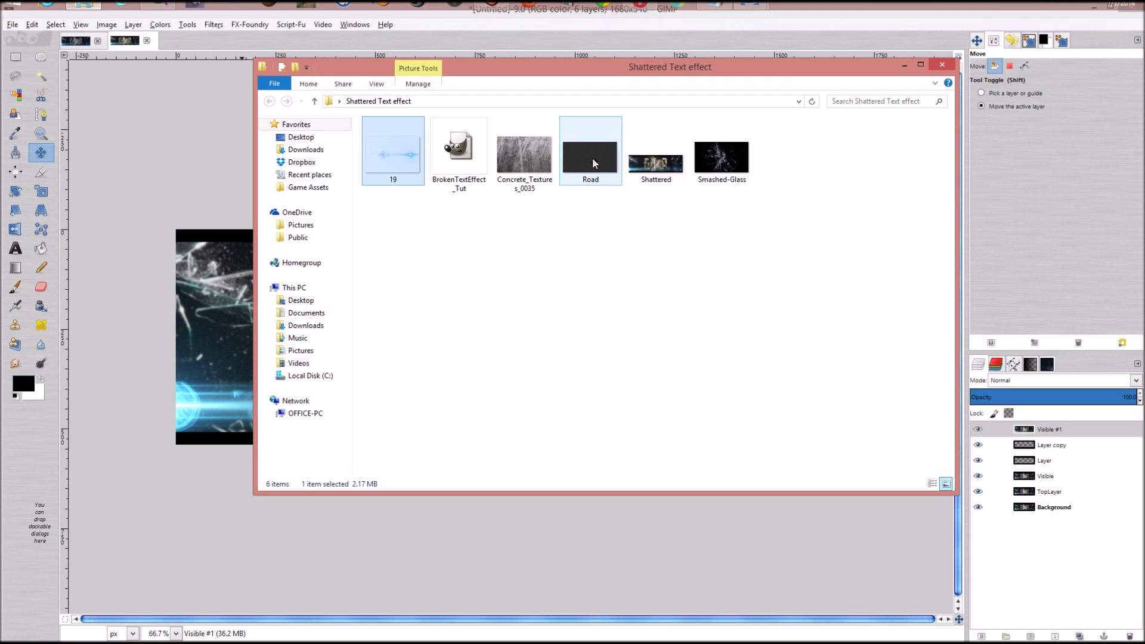
left_click(377, 83)
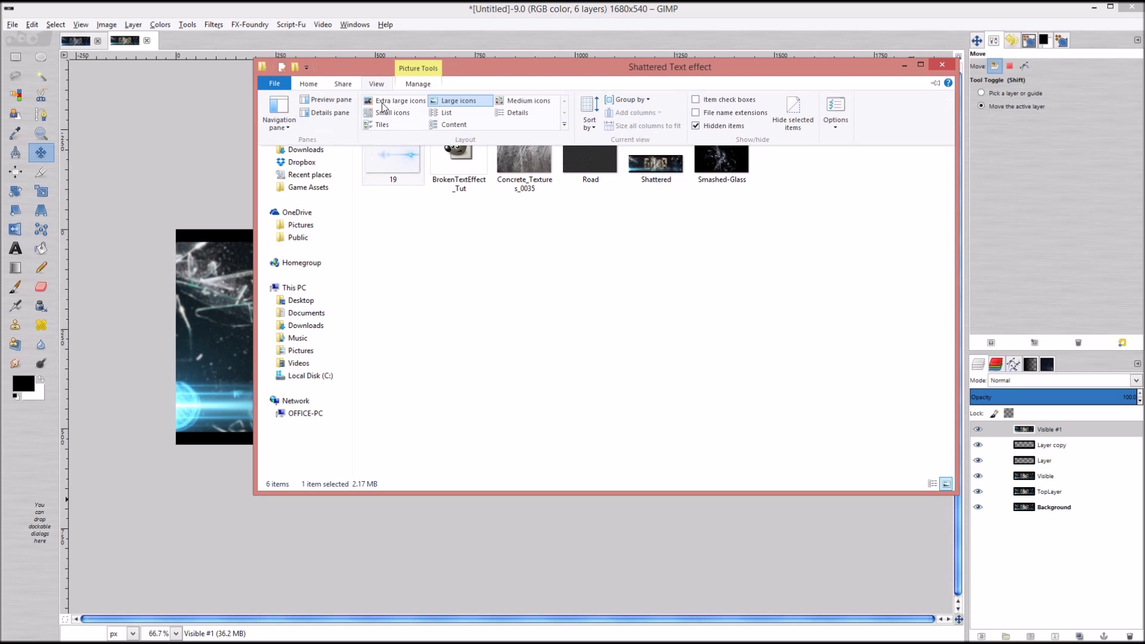
left_click(383, 104)
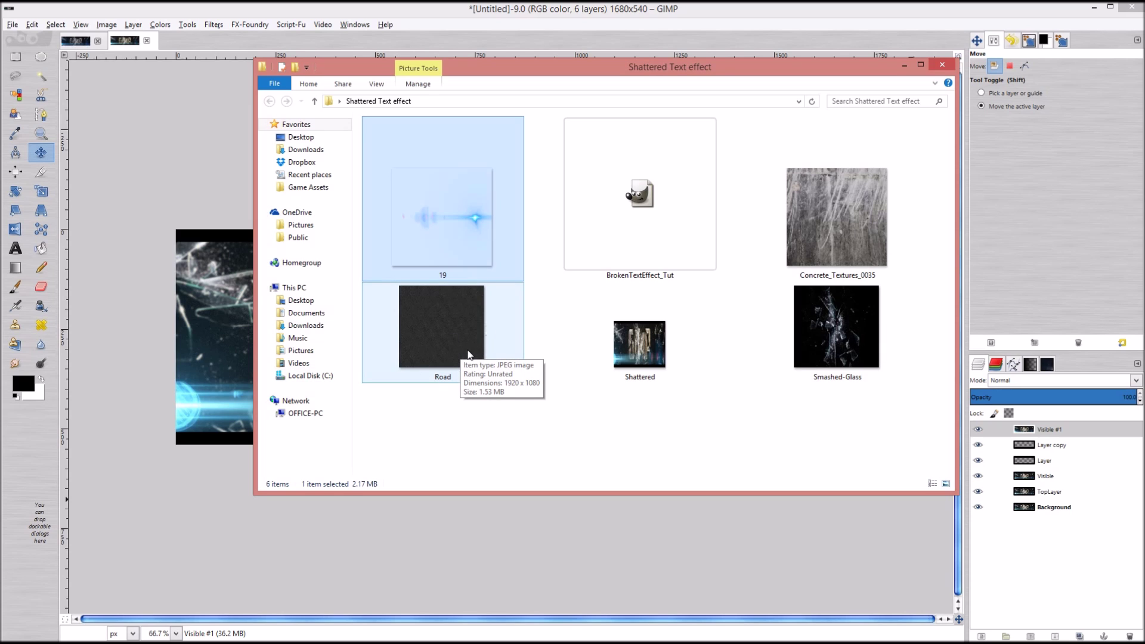
left_click_drag(958, 291, 1089, 275)
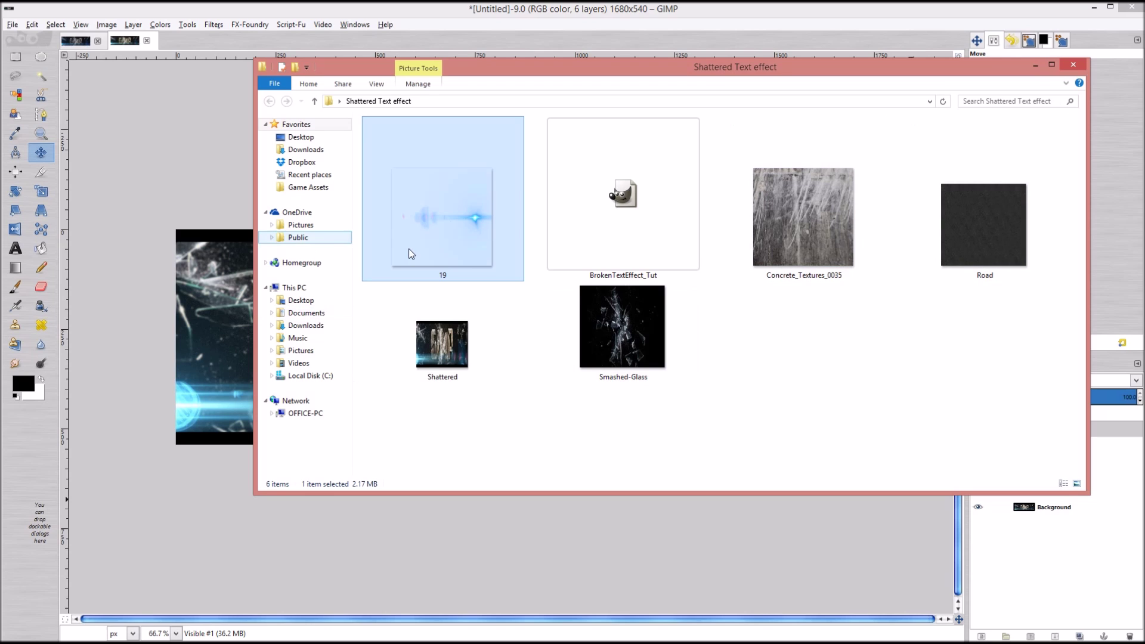
mouse_move(1015, 263)
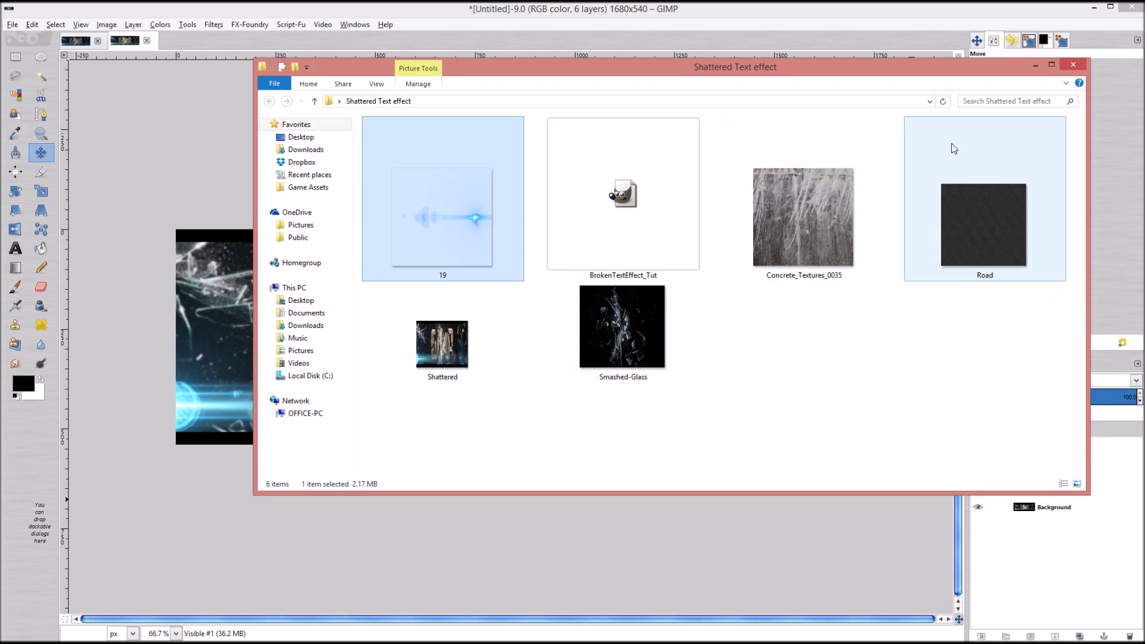
Step: Return from the resource folder to GIMP and create a new blank image of 1680 × 540 pixels
left_click(1035, 65)
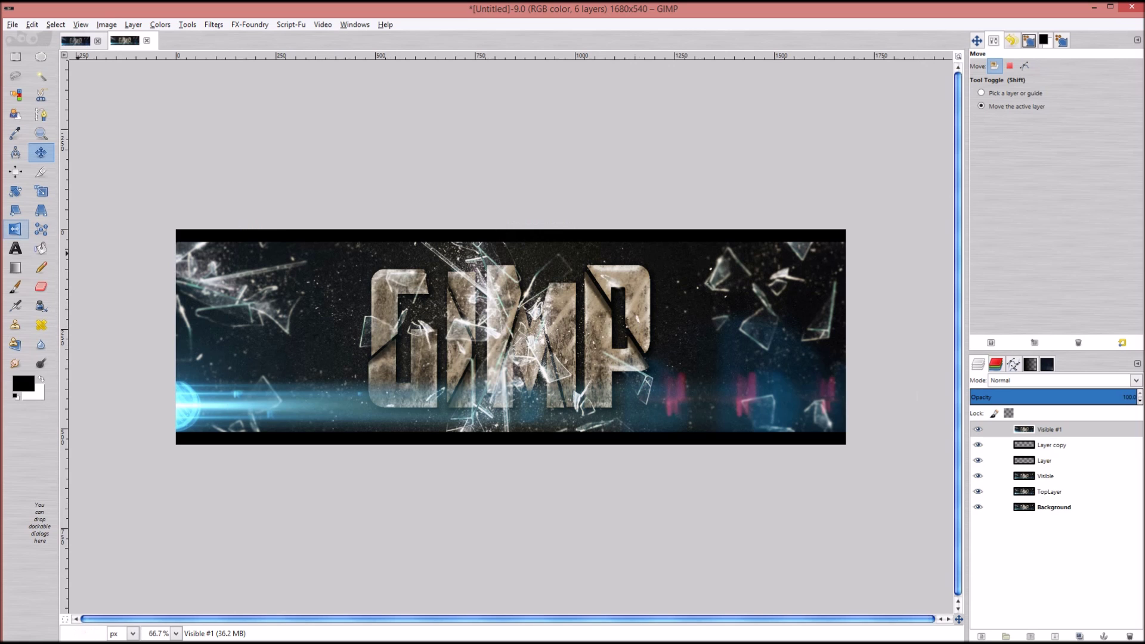
left_click(70, 44)
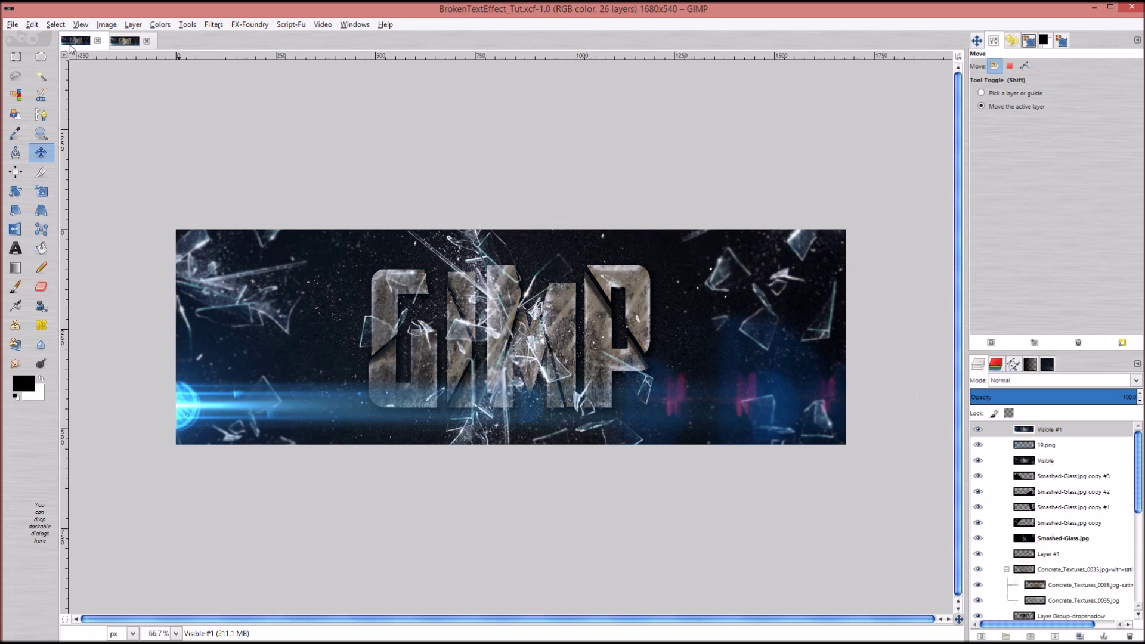
left_click(13, 25)
left_click(23, 37)
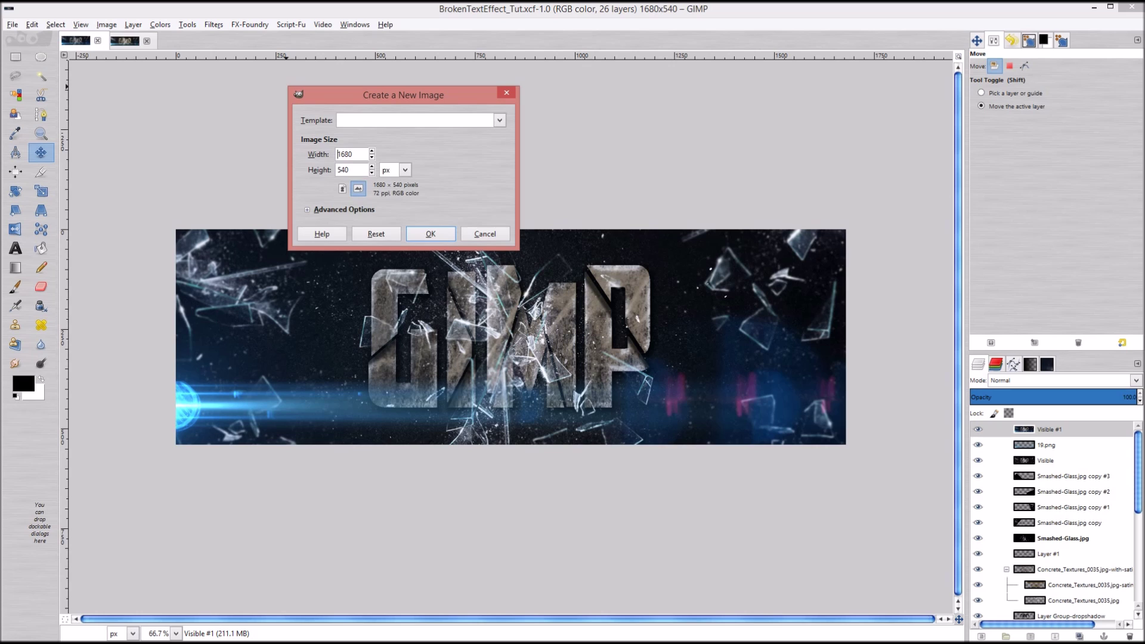
left_click(444, 236)
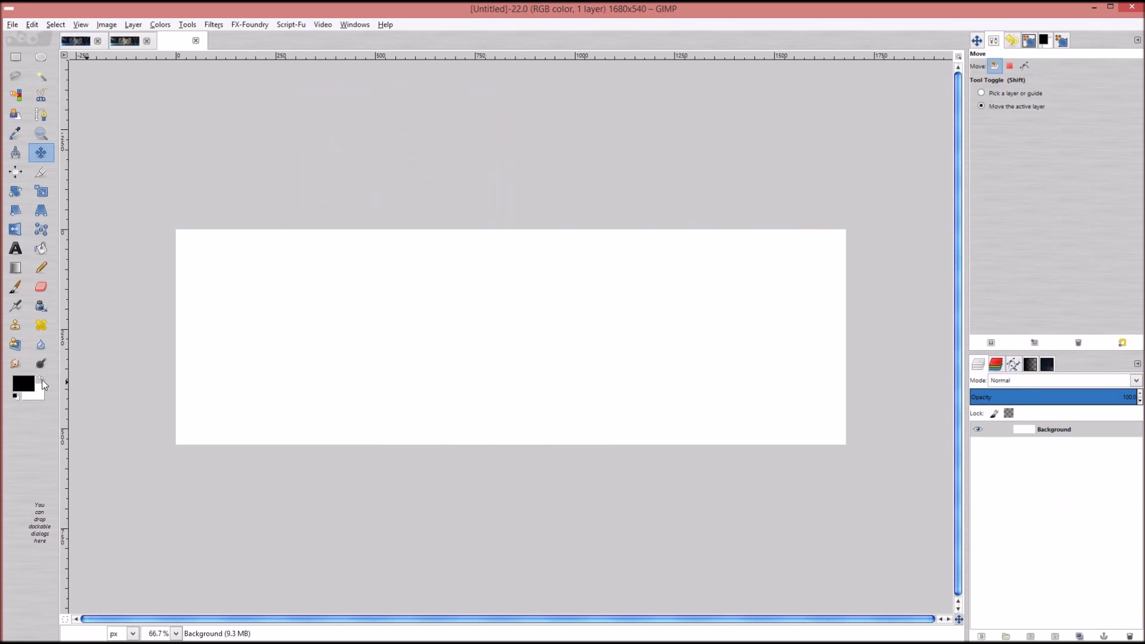
Step: Fill the white background layer with the black foreground color using Bucket Fill
left_click(41, 248)
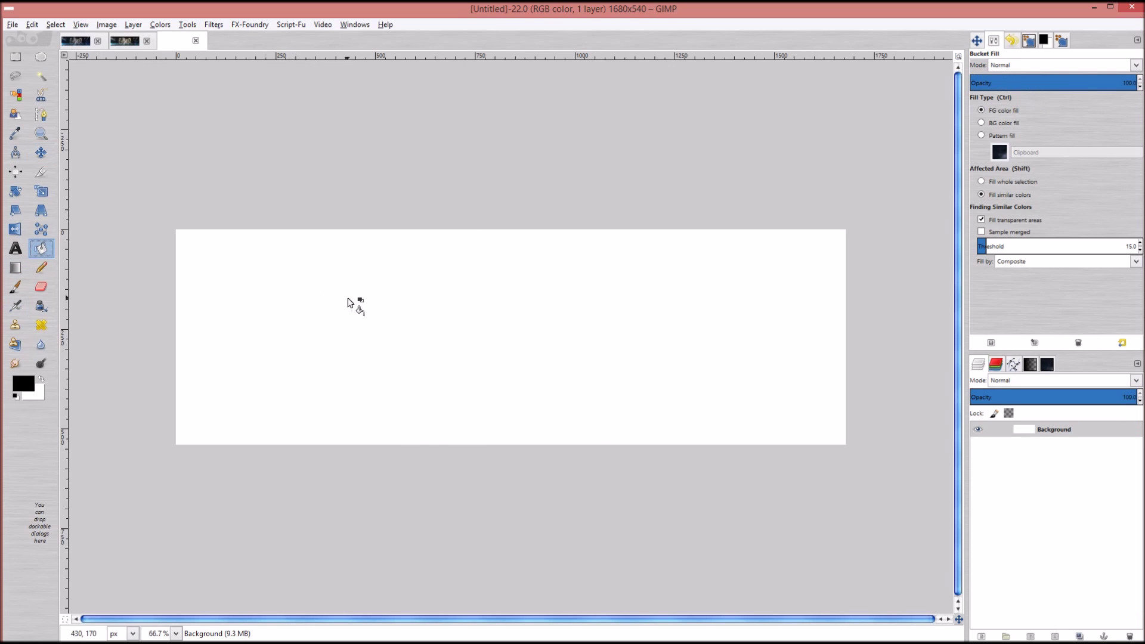
left_click(614, 346)
left_click(613, 344)
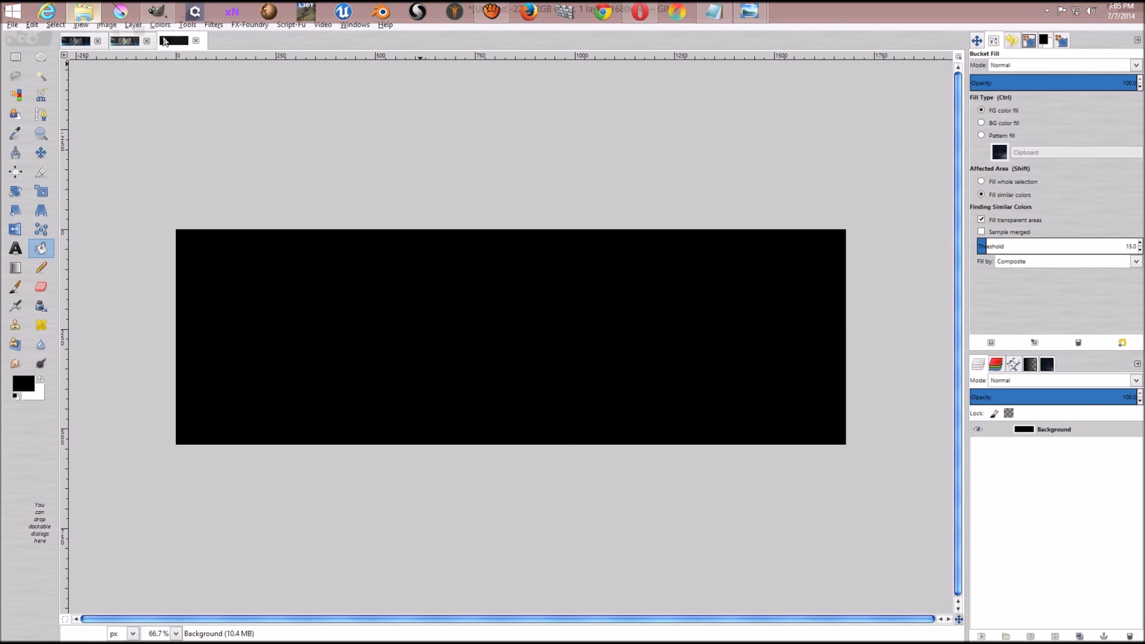
Step: Bring the Road texture from the Shattered Text effect folder into the new image as a layer
left_click(84, 8)
left_click(969, 222)
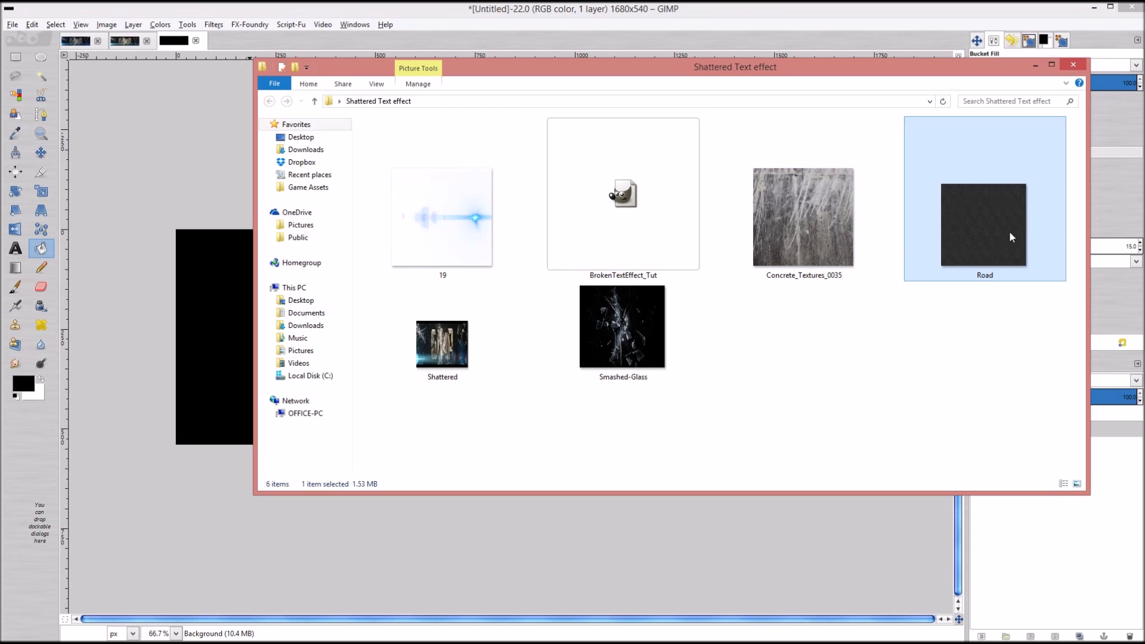
left_click_drag(1004, 227, 365, 382)
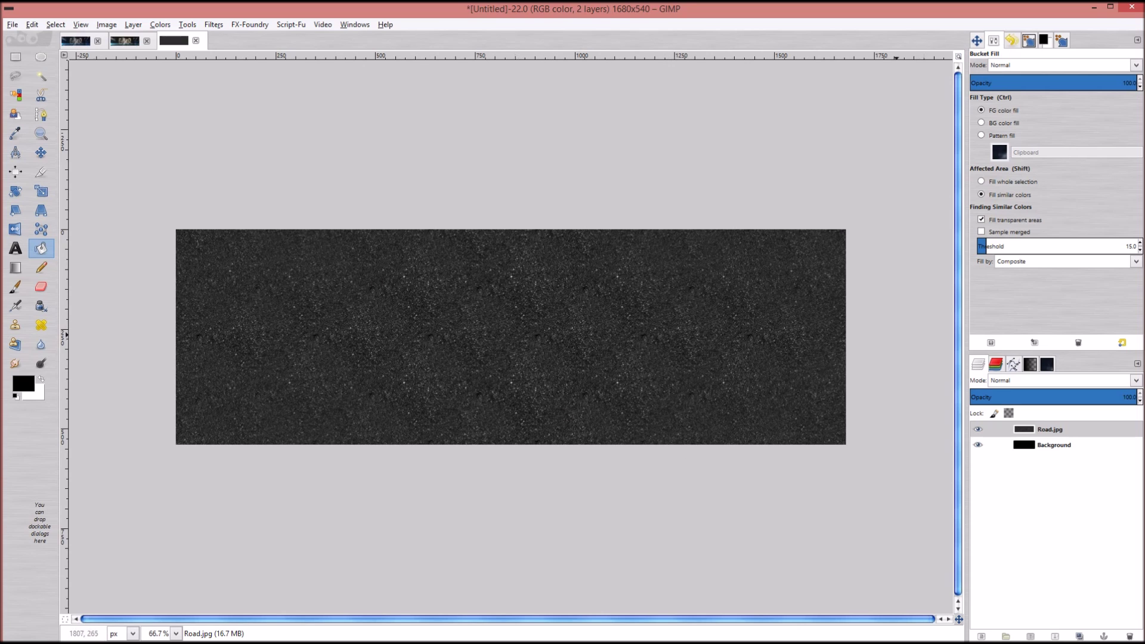
Step: Add a transparent 1680 × 540 px layer named viggy above the Road.jpg layer
left_click(1061, 431)
left_click(981, 636)
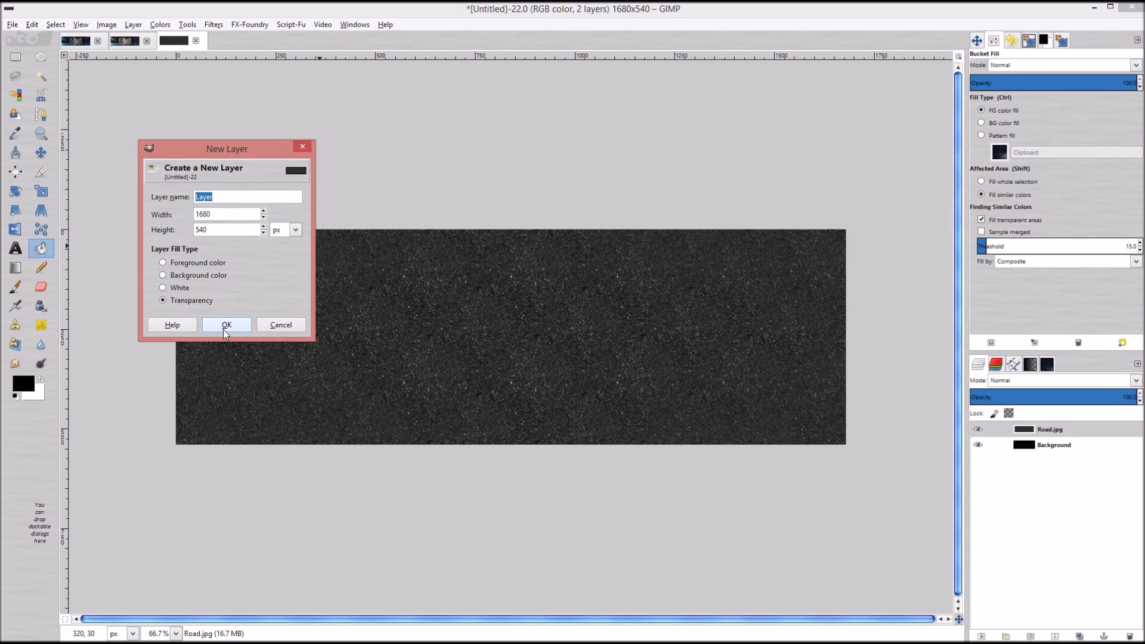
type("viggy")
key("Return")
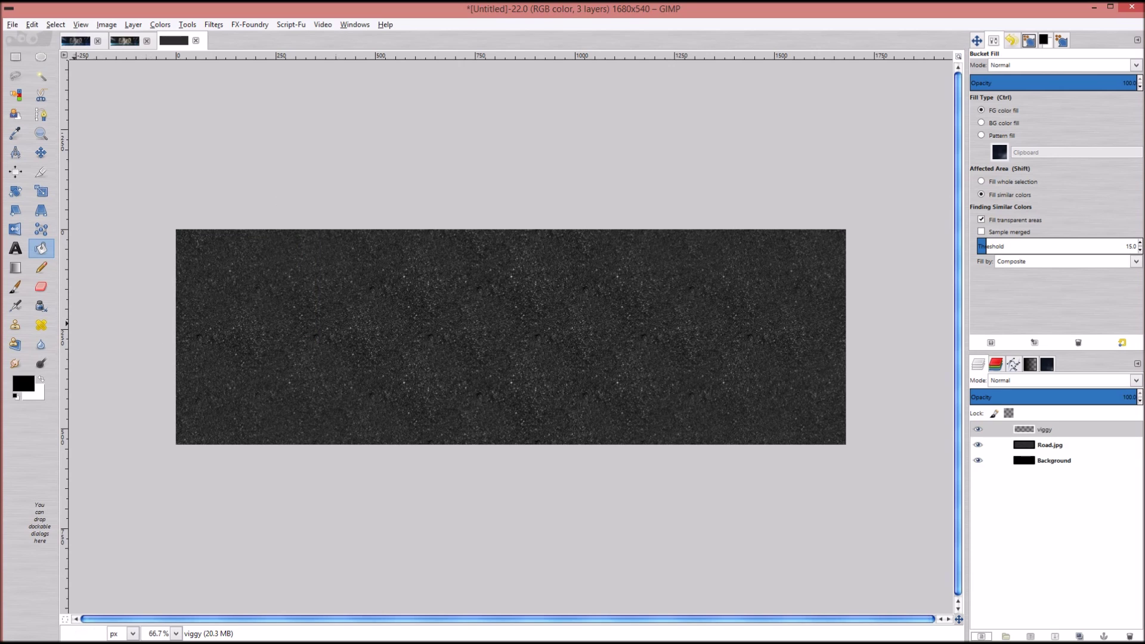
Step: Set the foreground color to the dark blue 343458
left_click(21, 387)
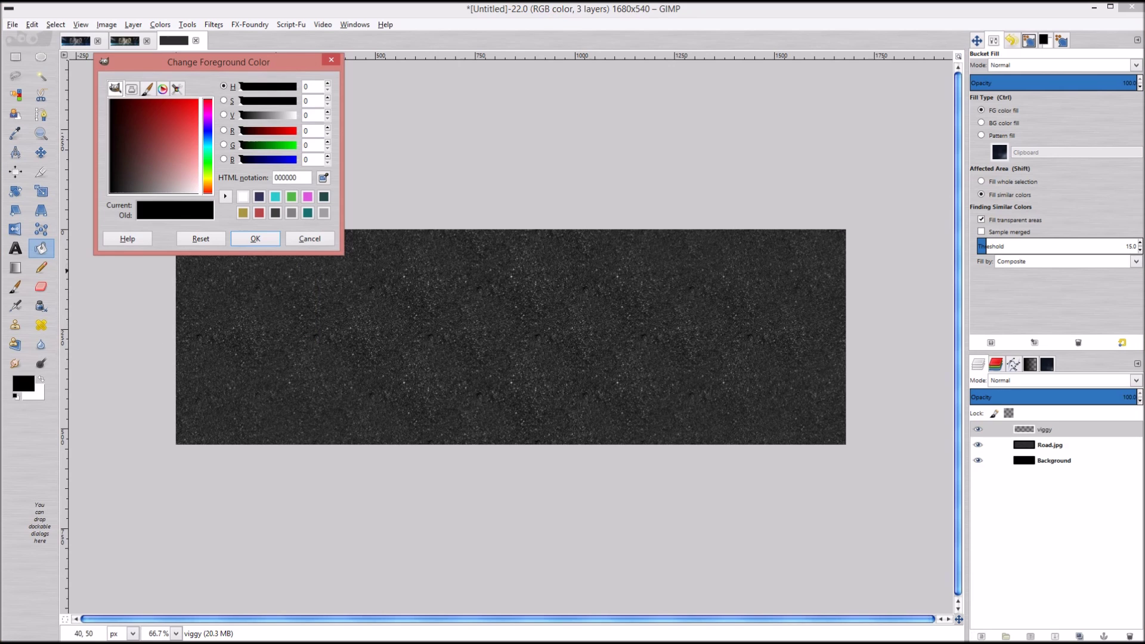
left_click(259, 198)
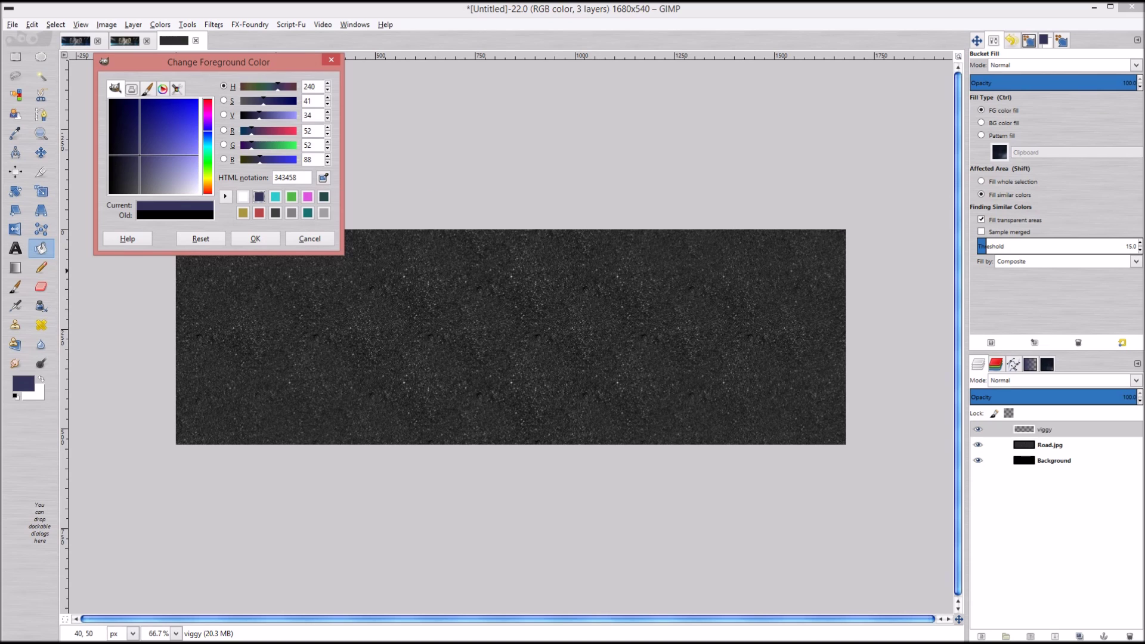
left_click(309, 240)
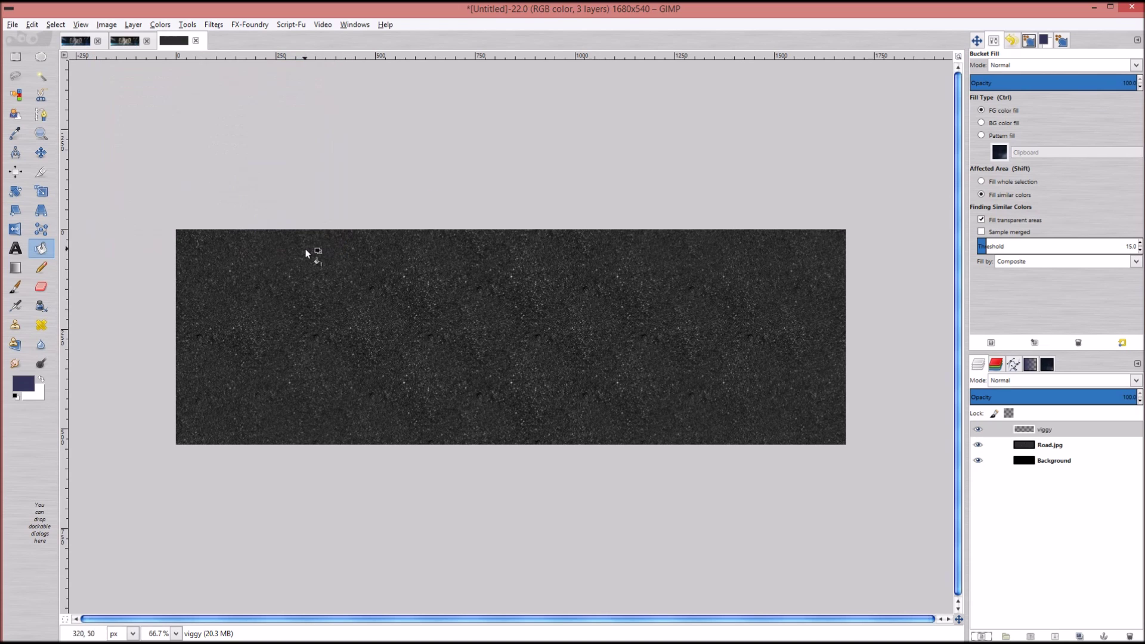
Step: Draw two radial, reversed FG to Transparent gradients on the viggy layer, from the canvas center out beyond its upper-right corner
left_click(16, 268)
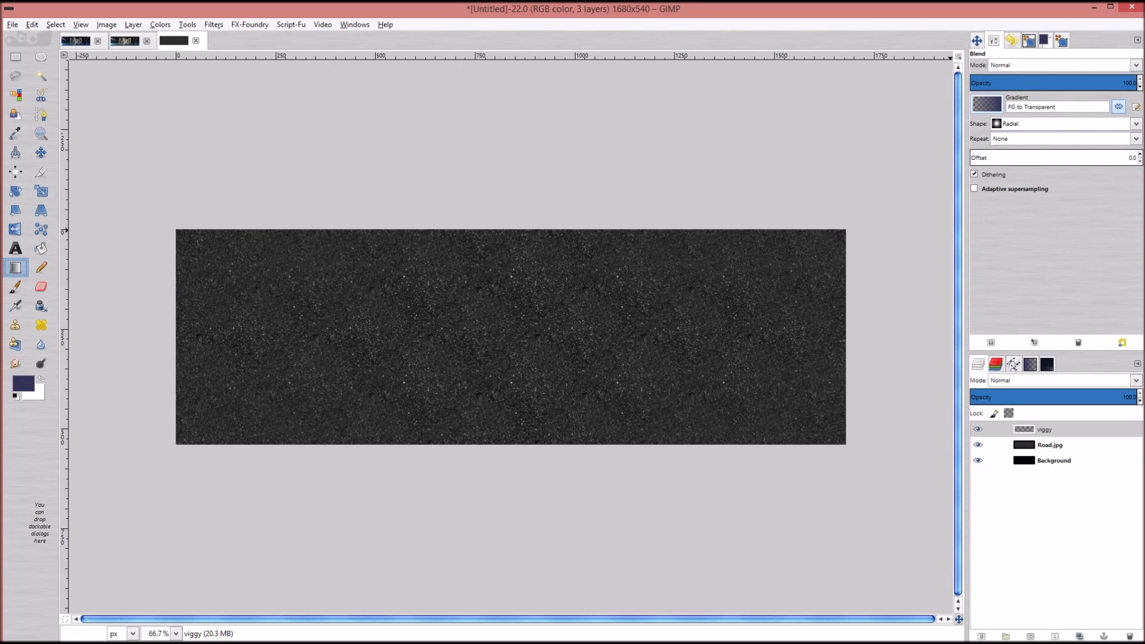
left_click(992, 108)
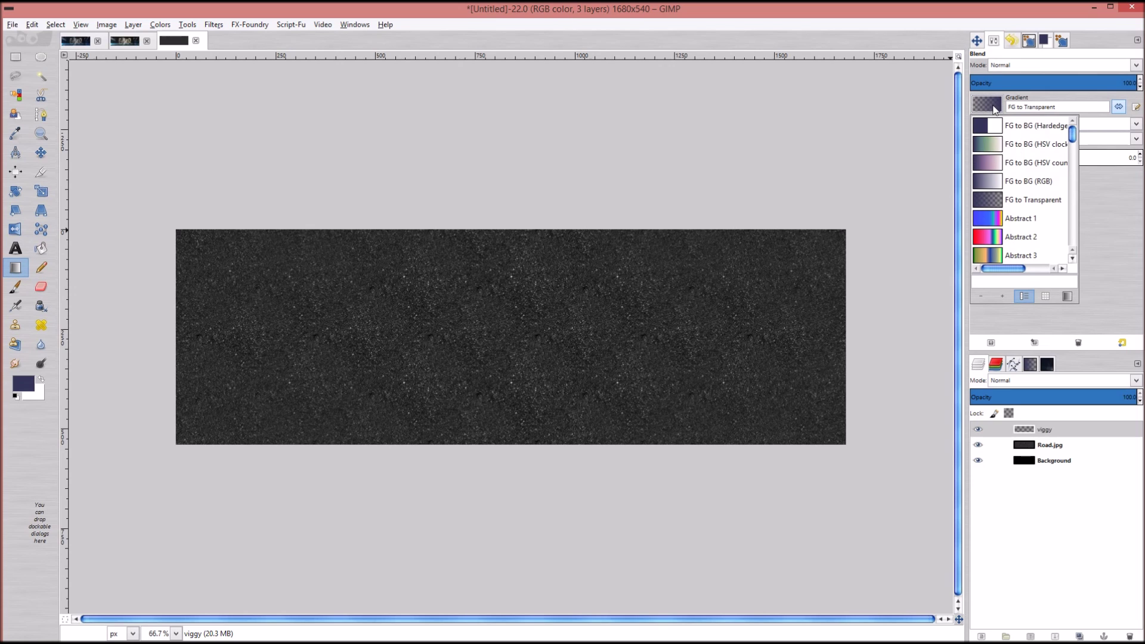
double_click(1006, 181)
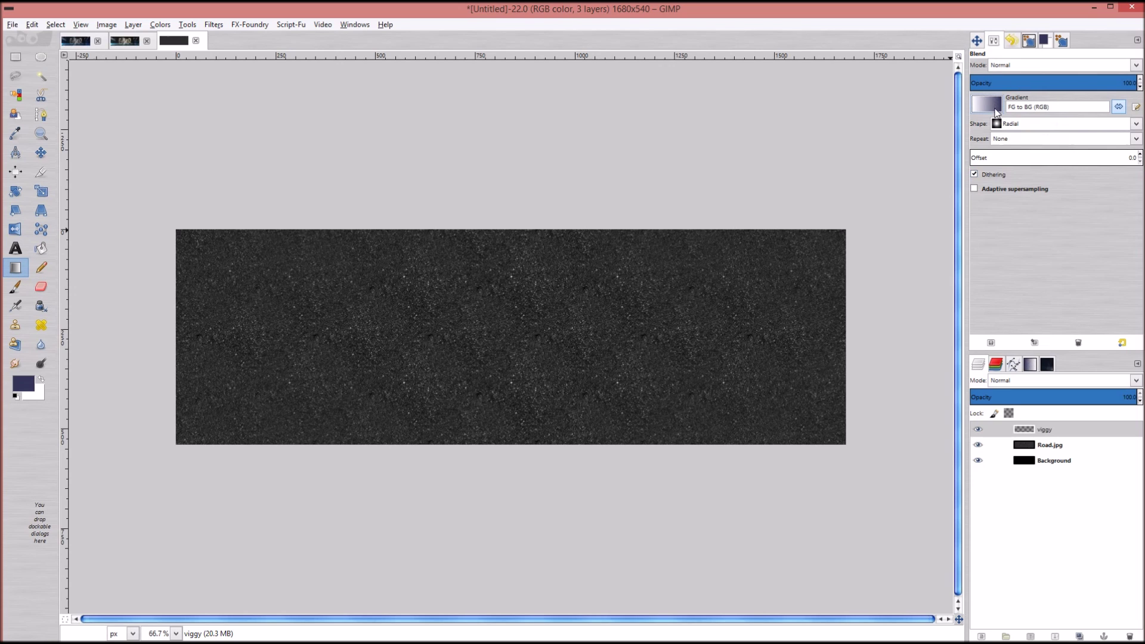
left_click(1119, 108)
left_click(987, 105)
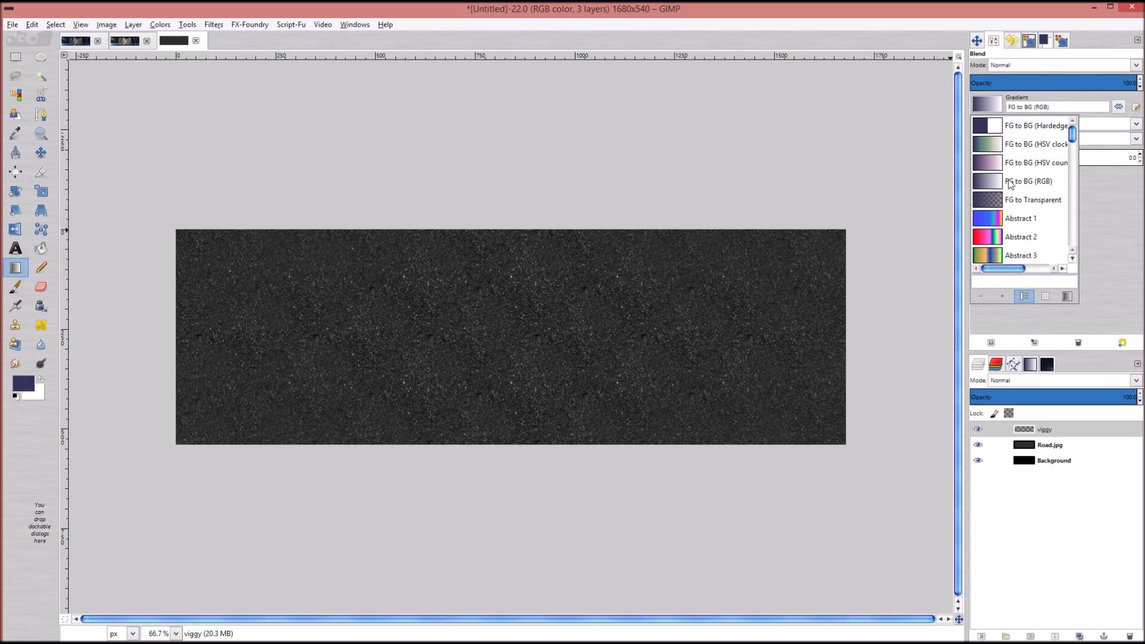
left_click(1004, 205)
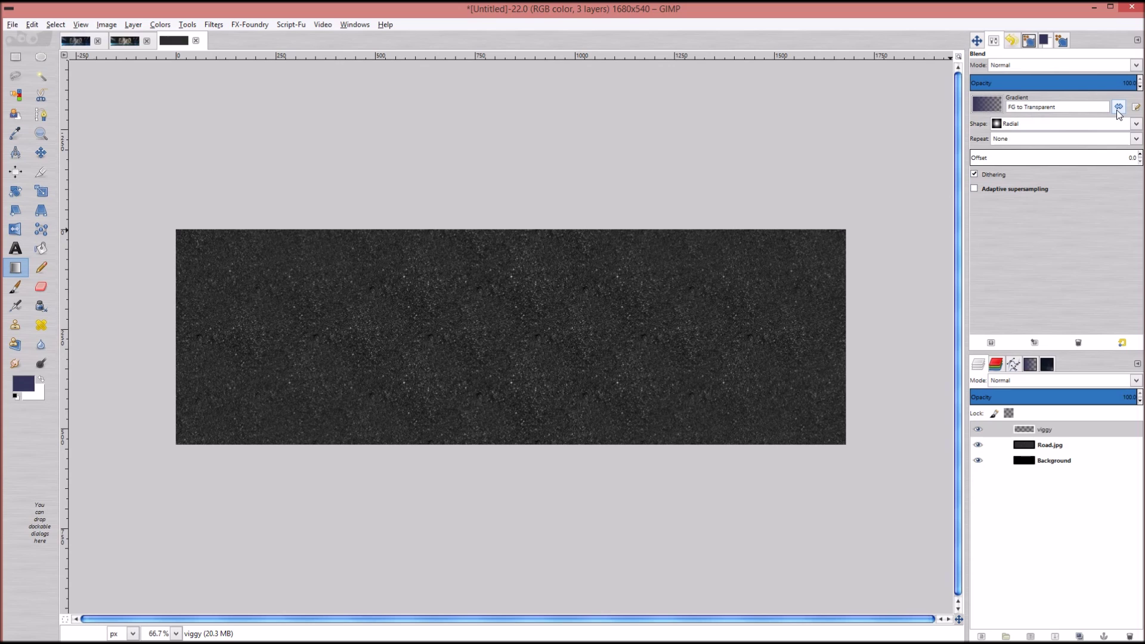
left_click(1118, 108)
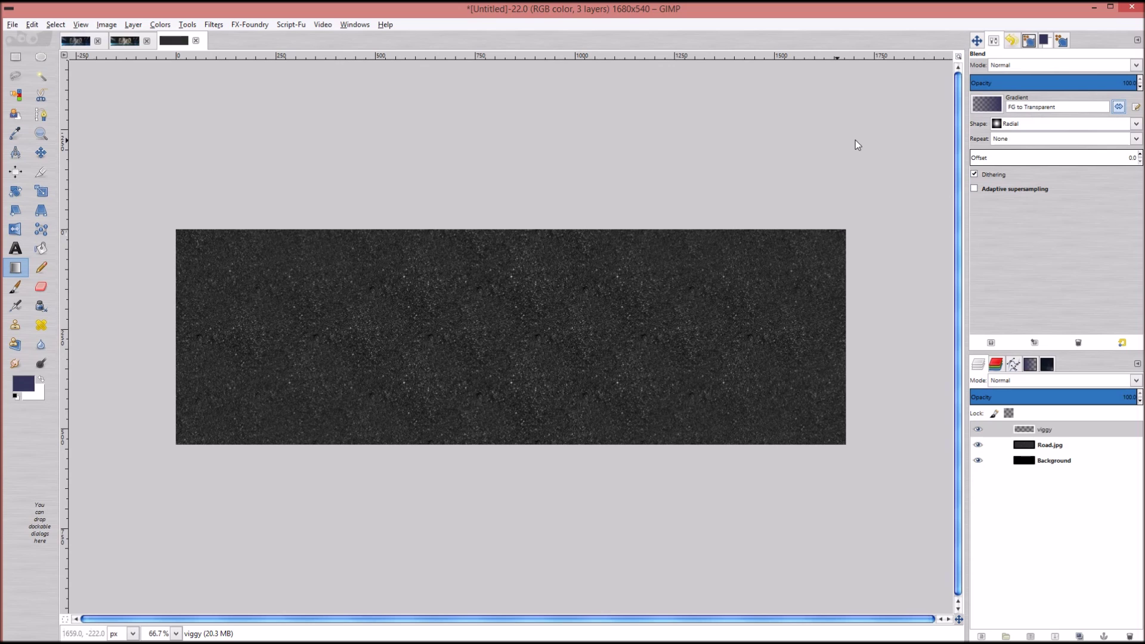
left_click(1043, 128)
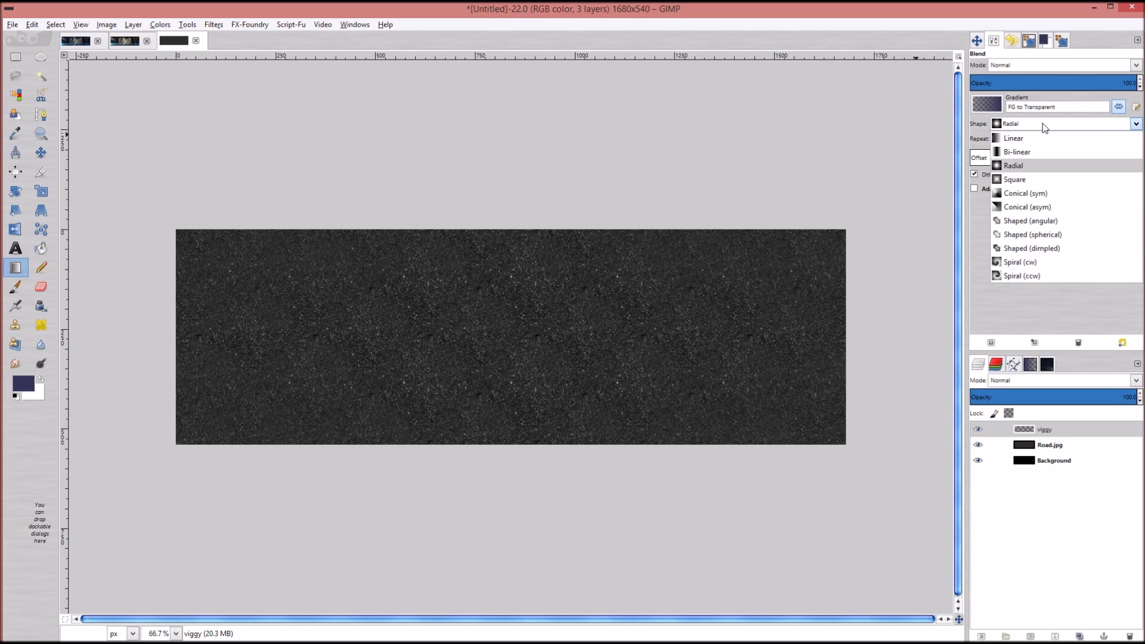
left_click(1036, 168)
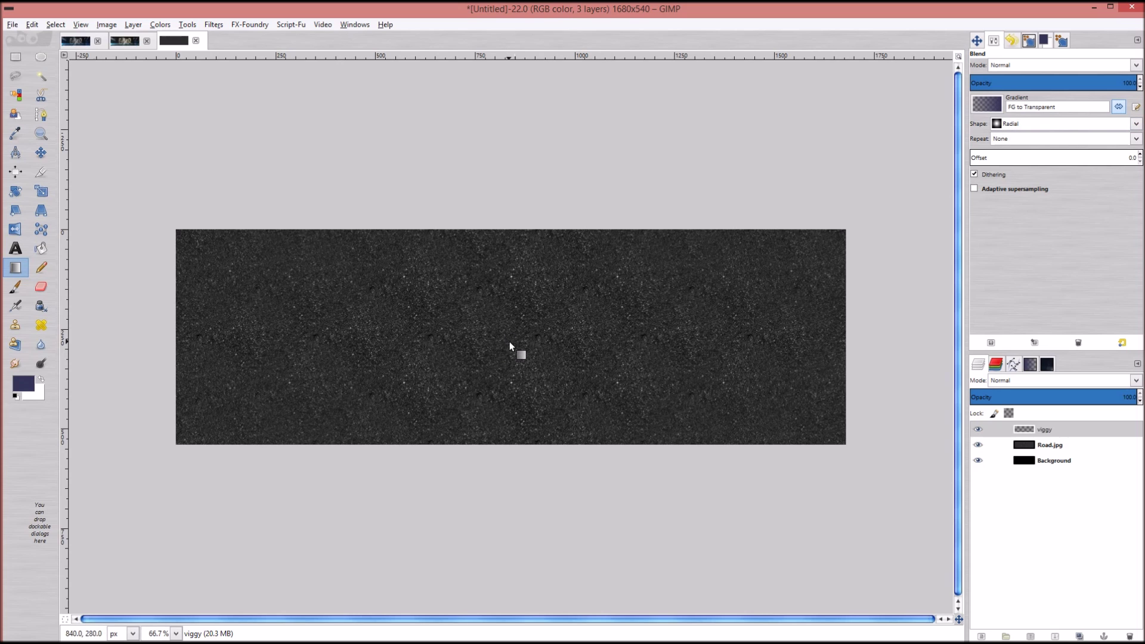
left_click_drag(507, 345, 854, 227)
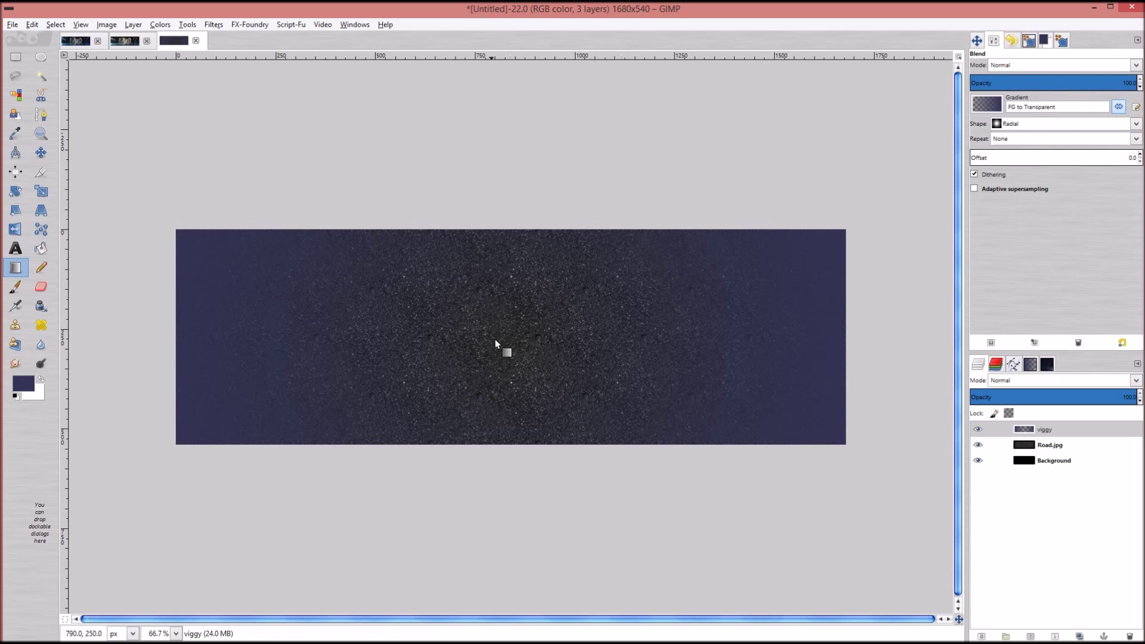
left_click_drag(504, 333, 915, 211)
Step: Set the viggy layer's blend mode to Multiply
left_click(1107, 425)
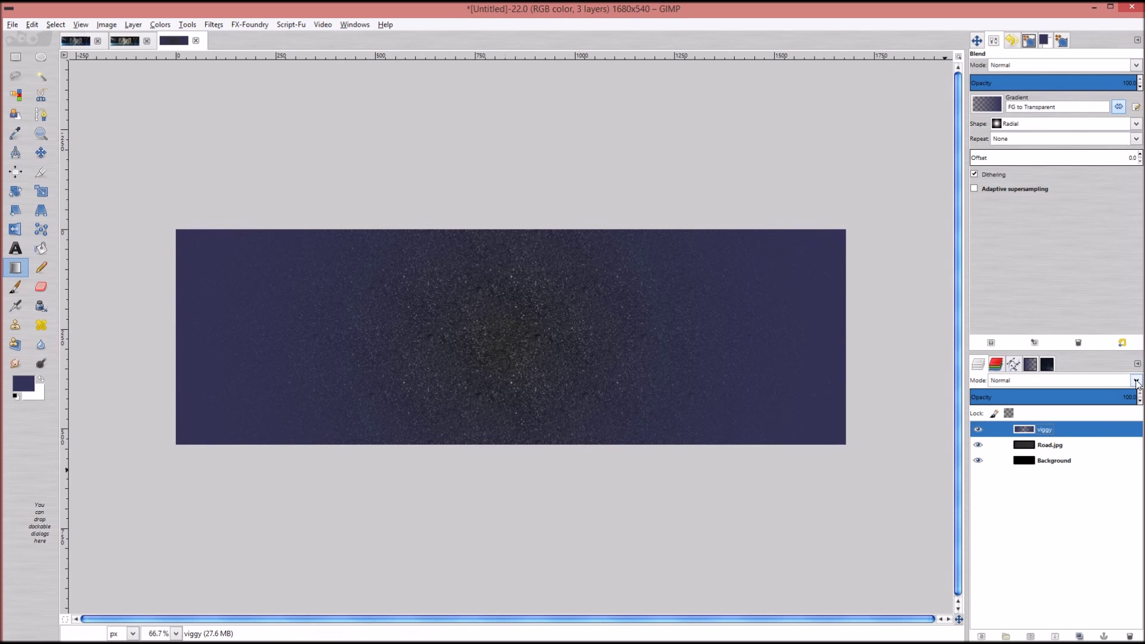
left_click(1136, 382)
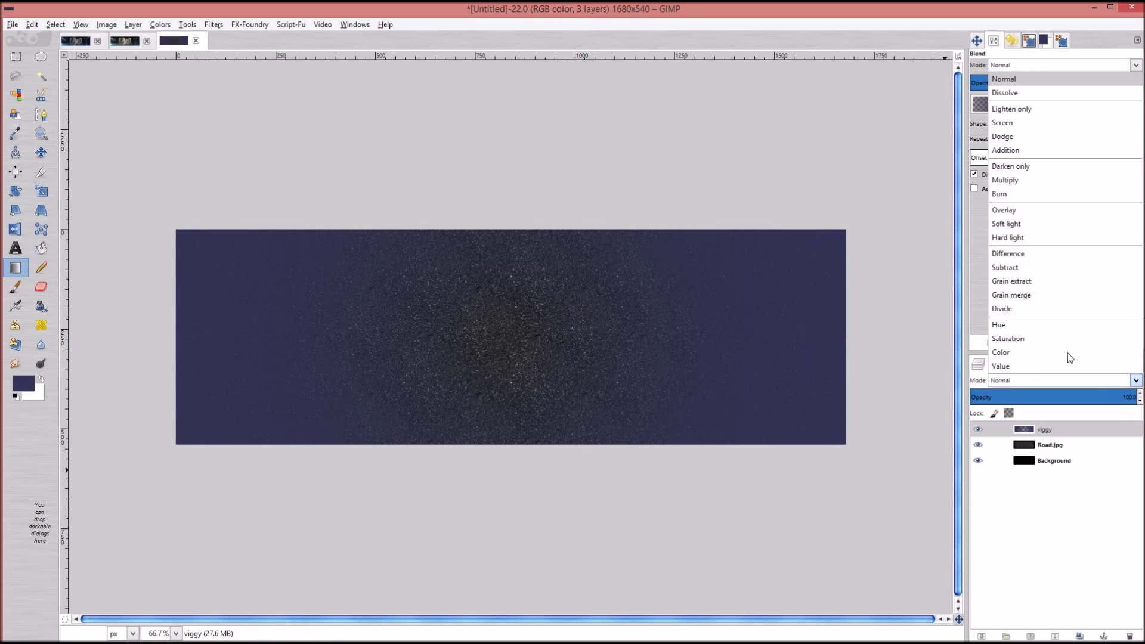
left_click(1028, 179)
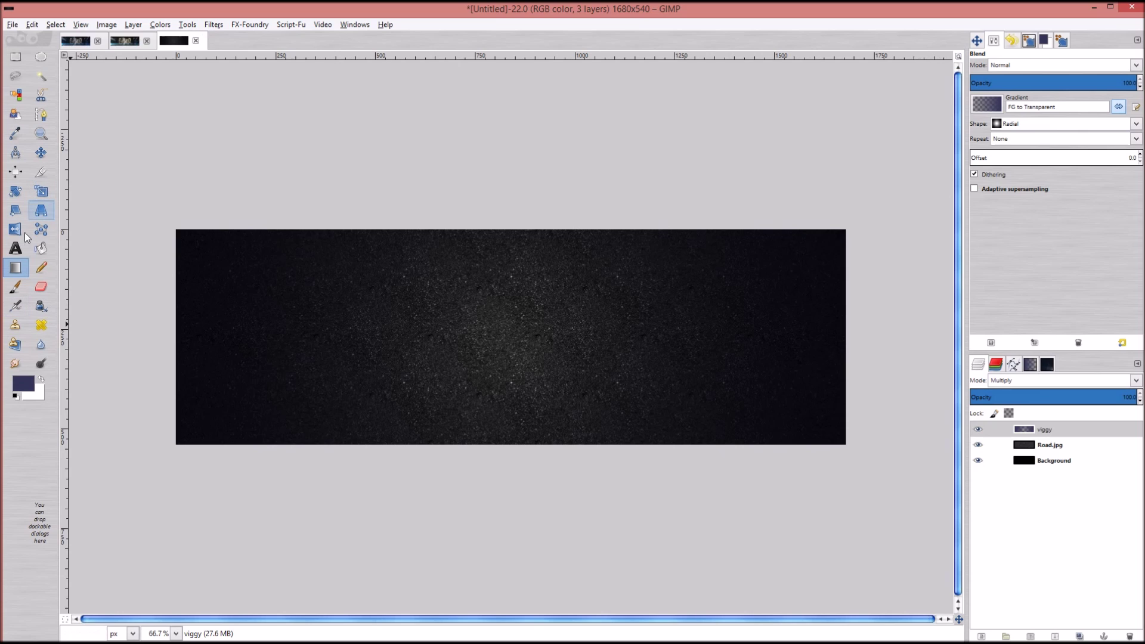
Step: Switch to the Text tool and look at the available fonts around American Captain
left_click(17, 246)
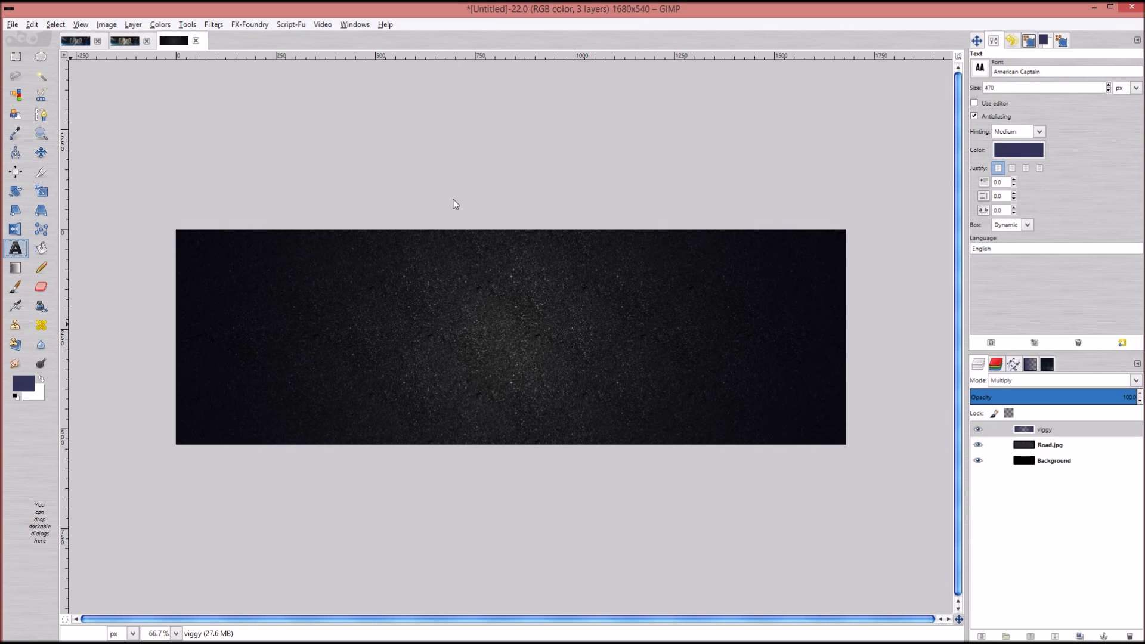
left_click(980, 69)
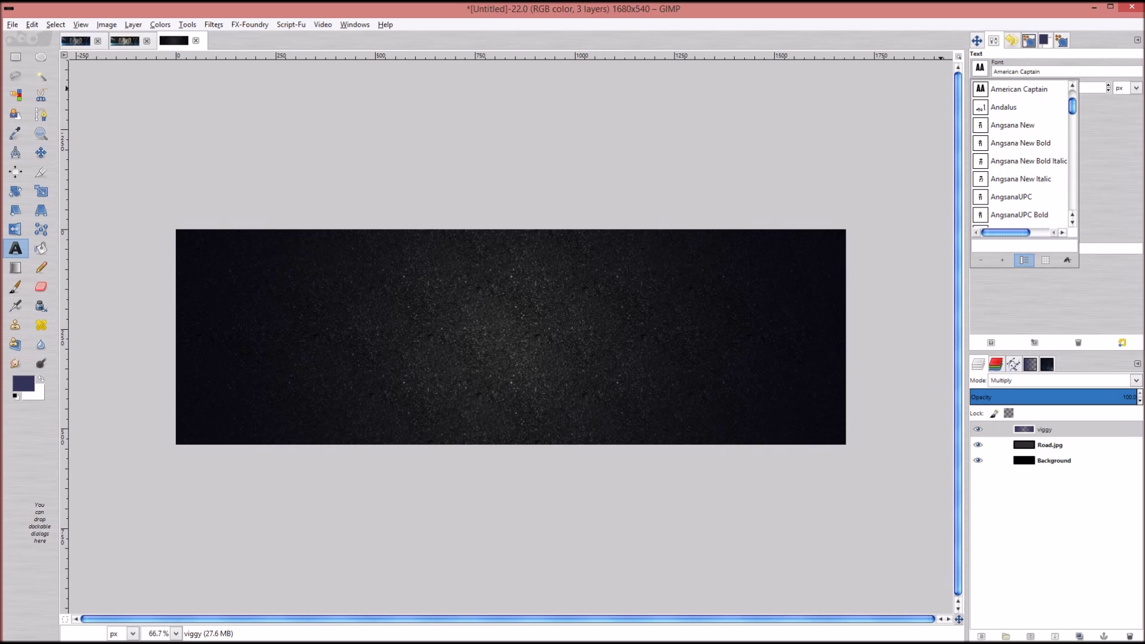
left_click(1134, 209)
Step: Detach the Tool Options dialog from its dock and close it, and add it back to the dock
left_click_drag(993, 41, 722, 133)
left_click_drag(632, 116, 1033, 68)
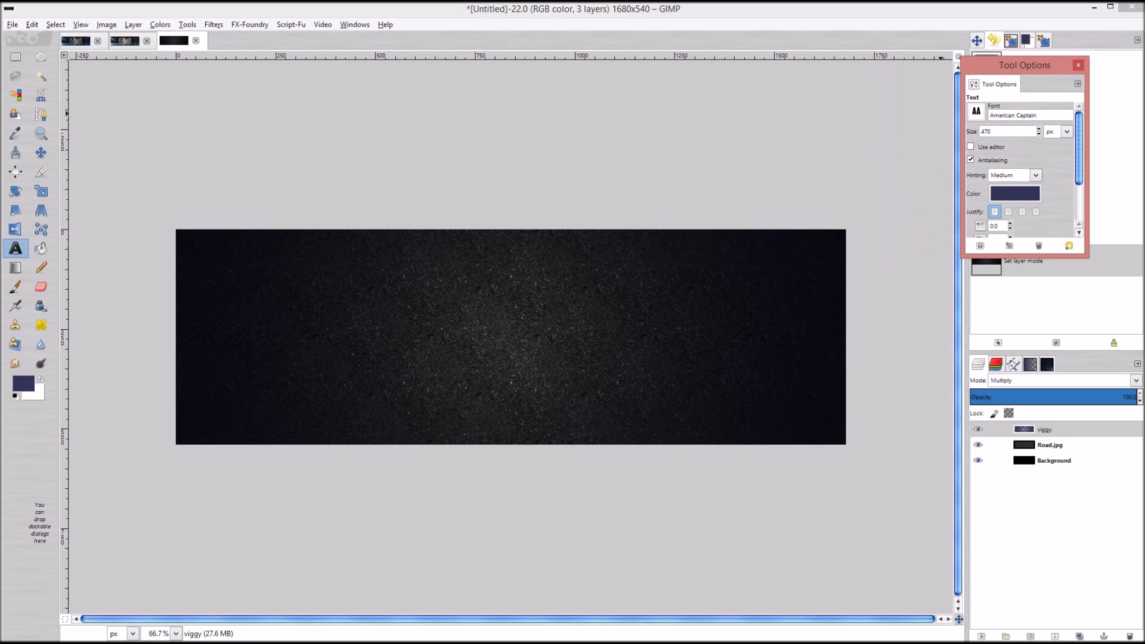
key("ctrl+w")
left_click(1137, 40)
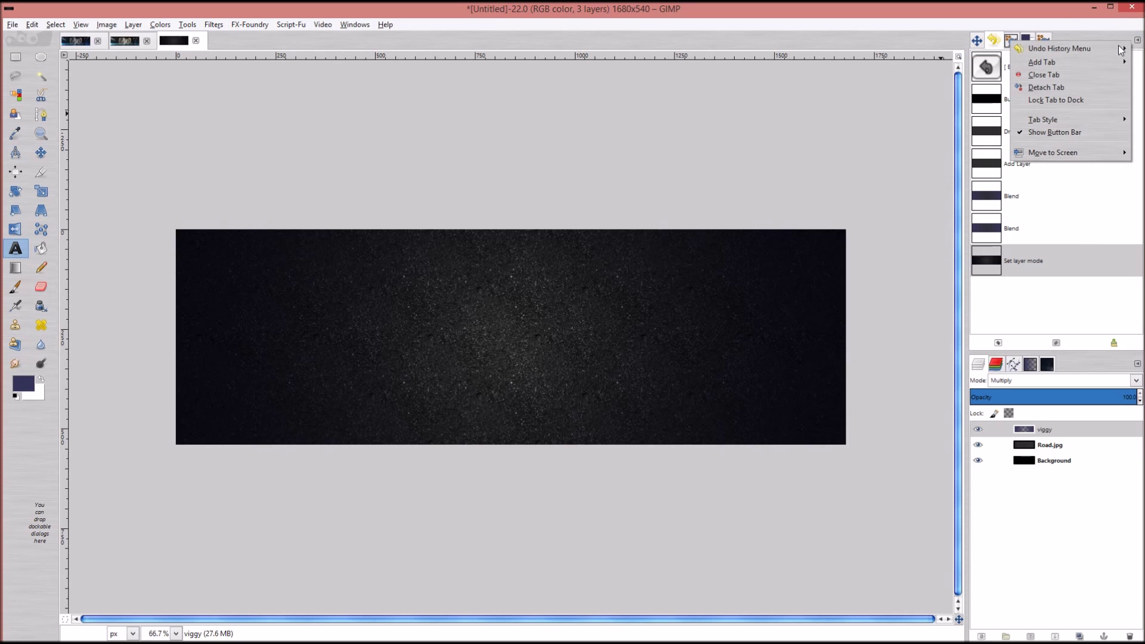
mouse_move(1050, 62)
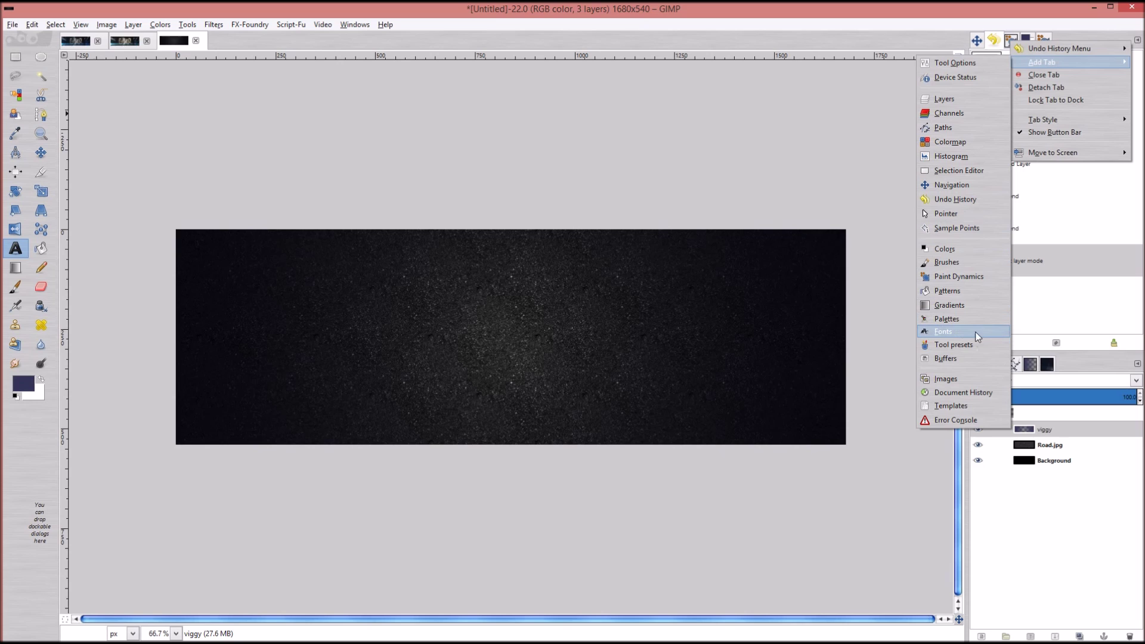
left_click(965, 64)
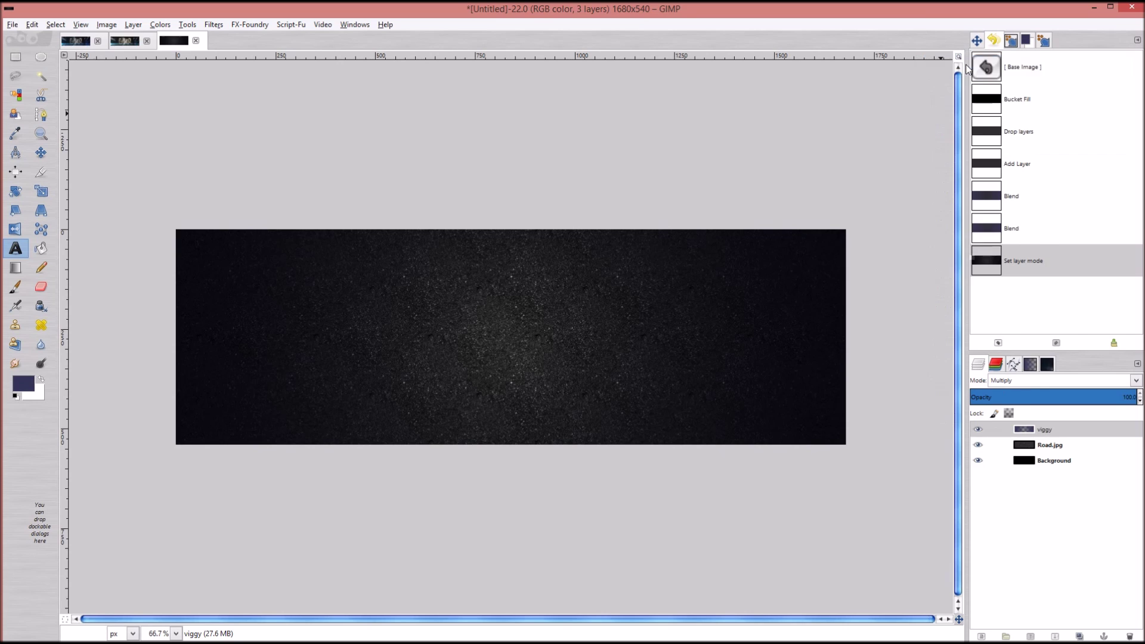
Step: Add the text "Gimp" to the canvas in white, 470 px American Captain lettering
left_click(311, 317)
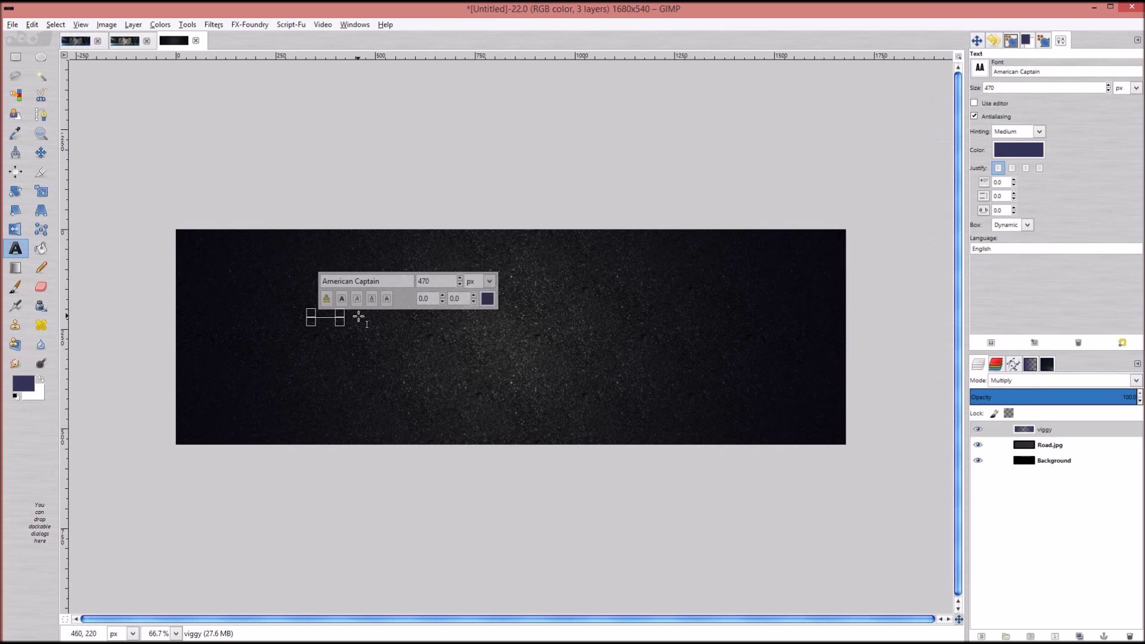
type("G")
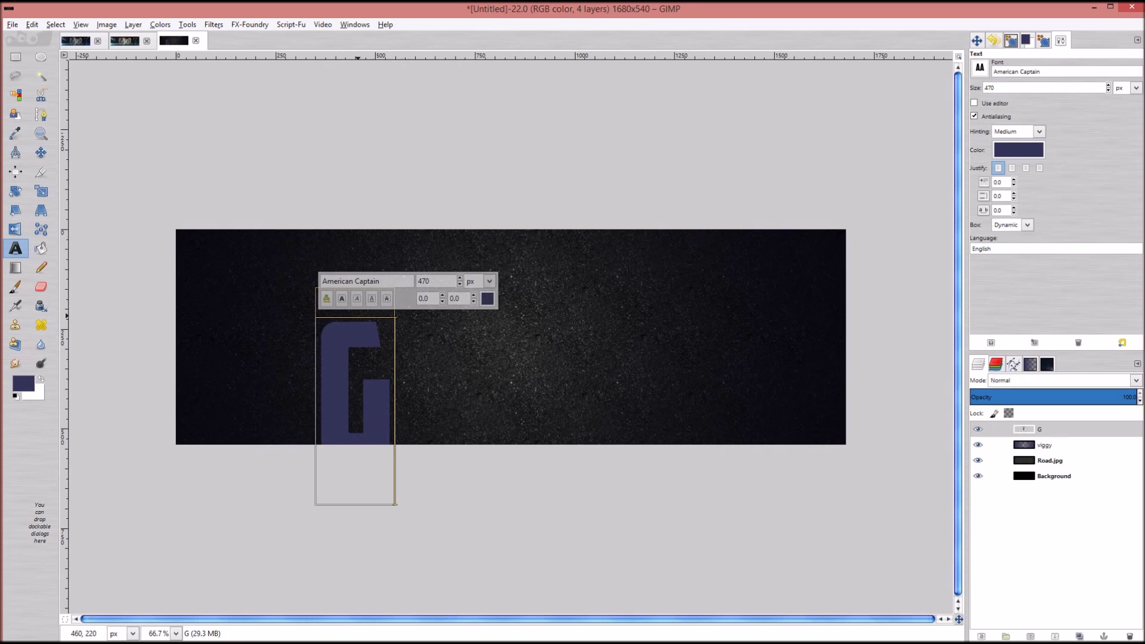
key("BackSpace")
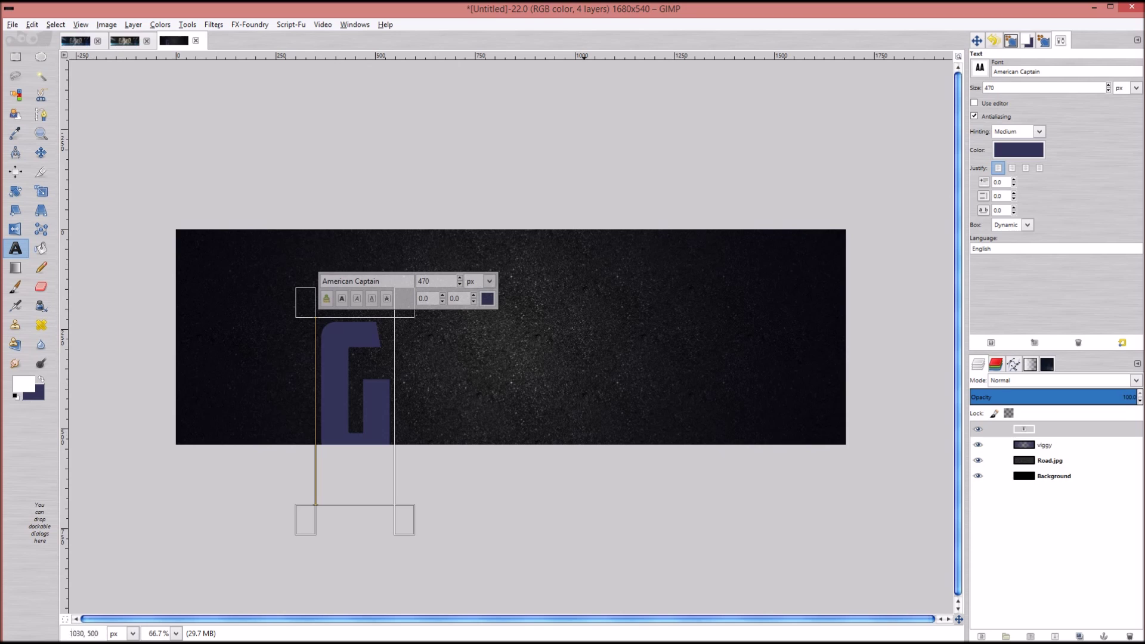
left_click(1007, 152)
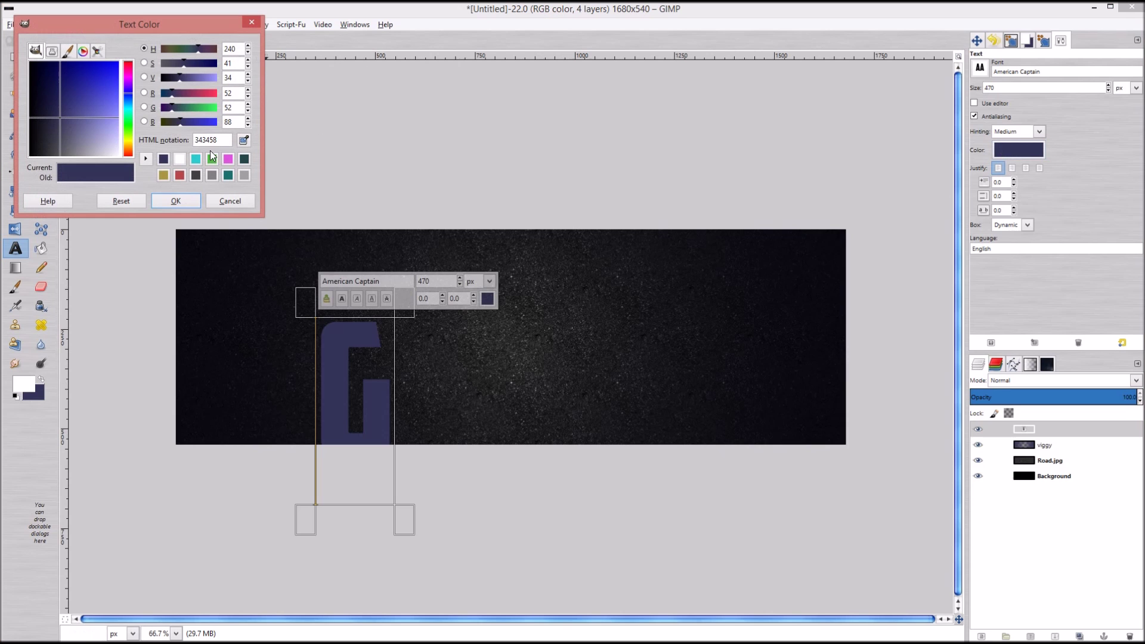
left_click(178, 159)
left_click(176, 199)
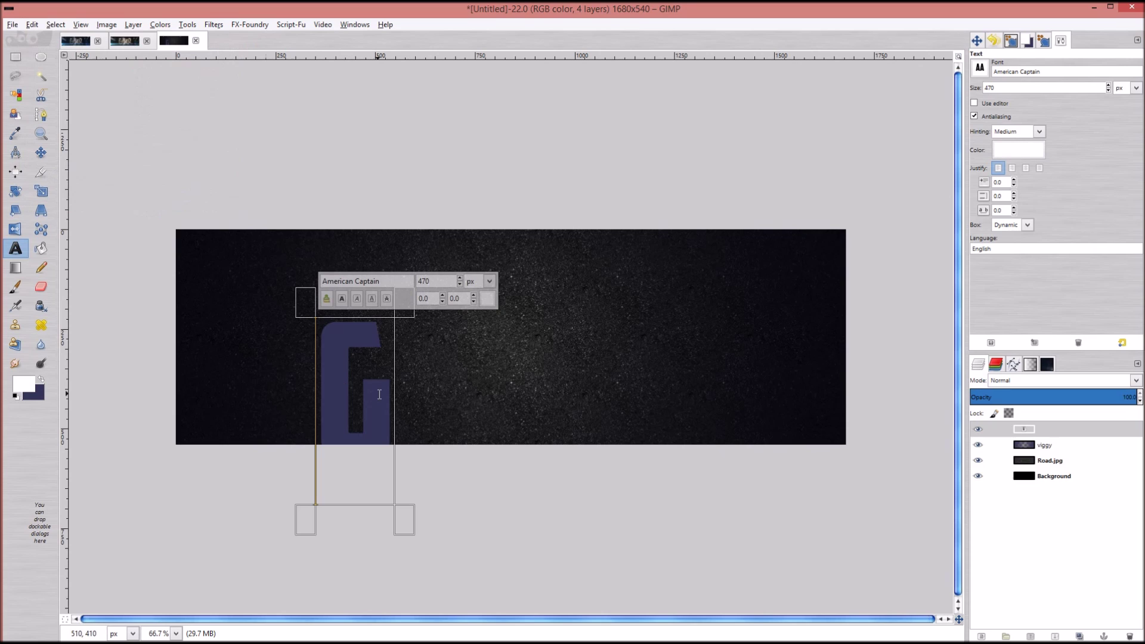
type("Gimp")
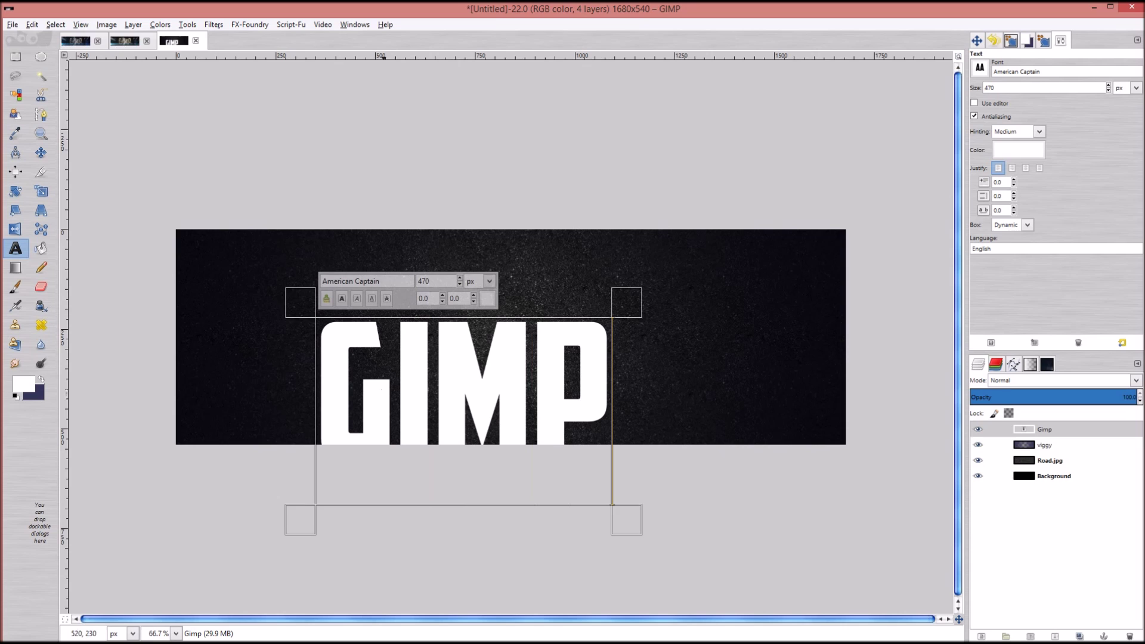
Step: Move the Gimp text up toward the middle of the banner and align its center horizontally
left_click(40, 152)
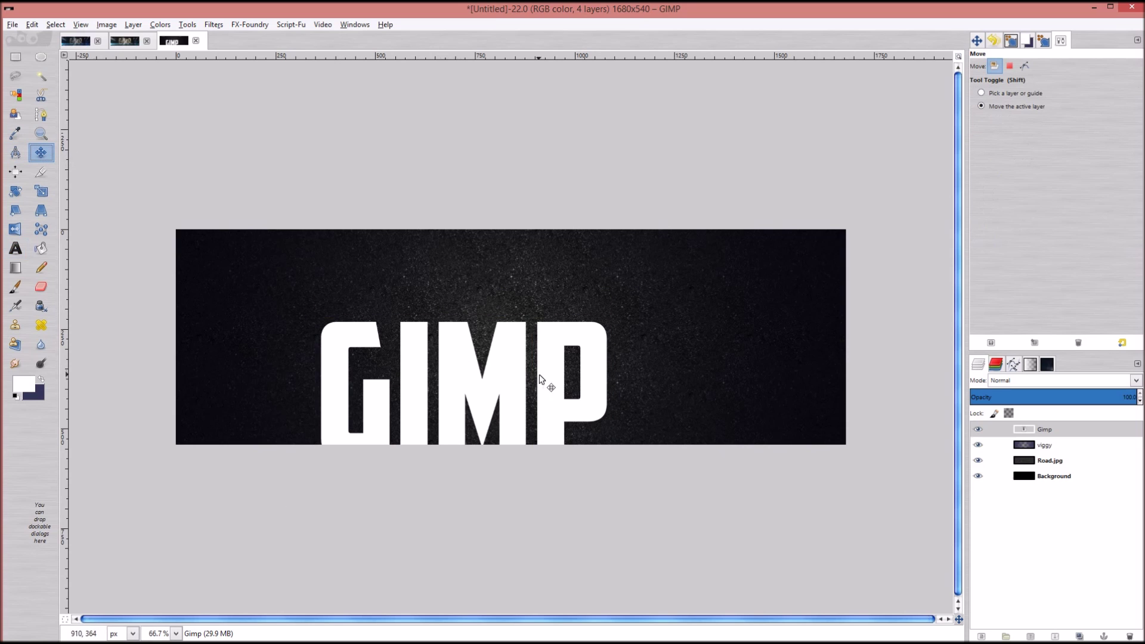
left_click_drag(489, 382, 557, 330)
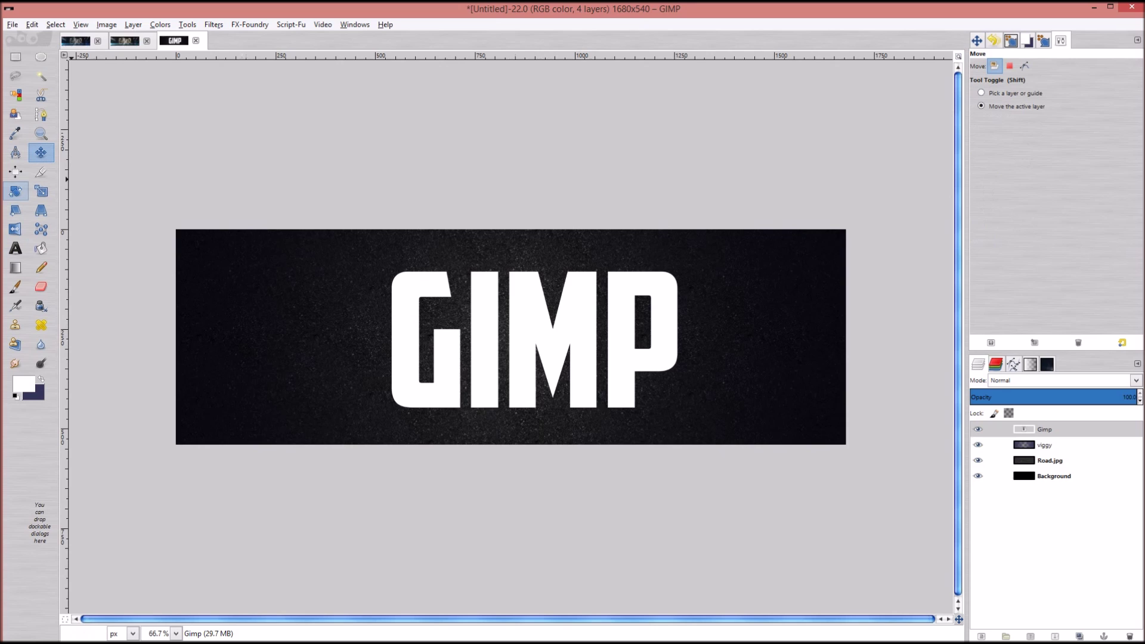
left_click(17, 176)
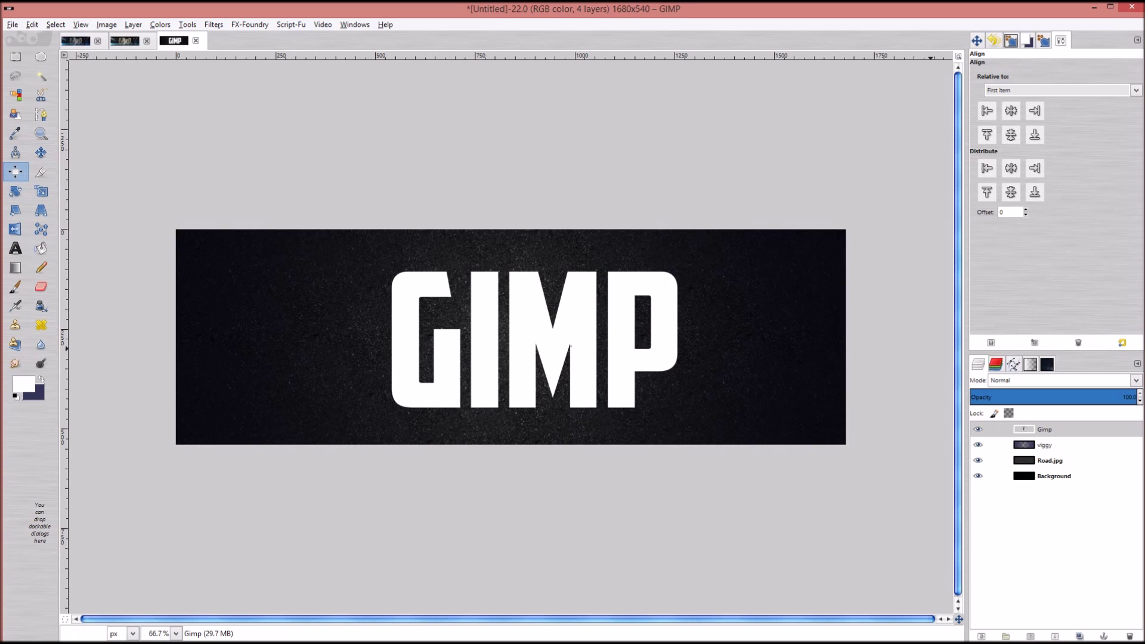
left_click(547, 328)
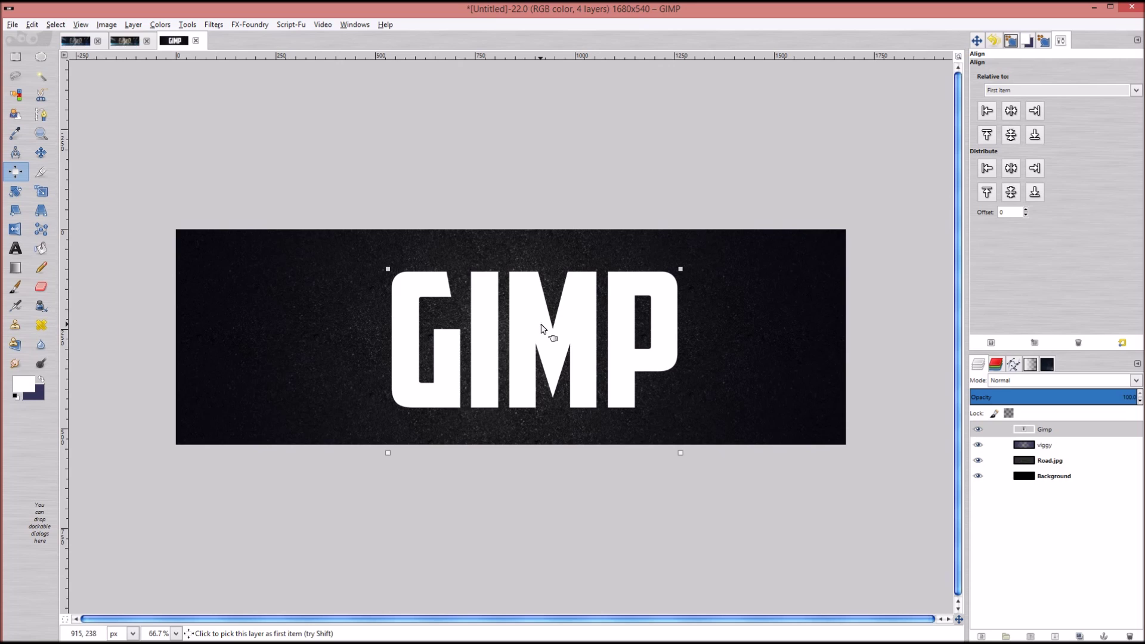
left_click(1010, 111)
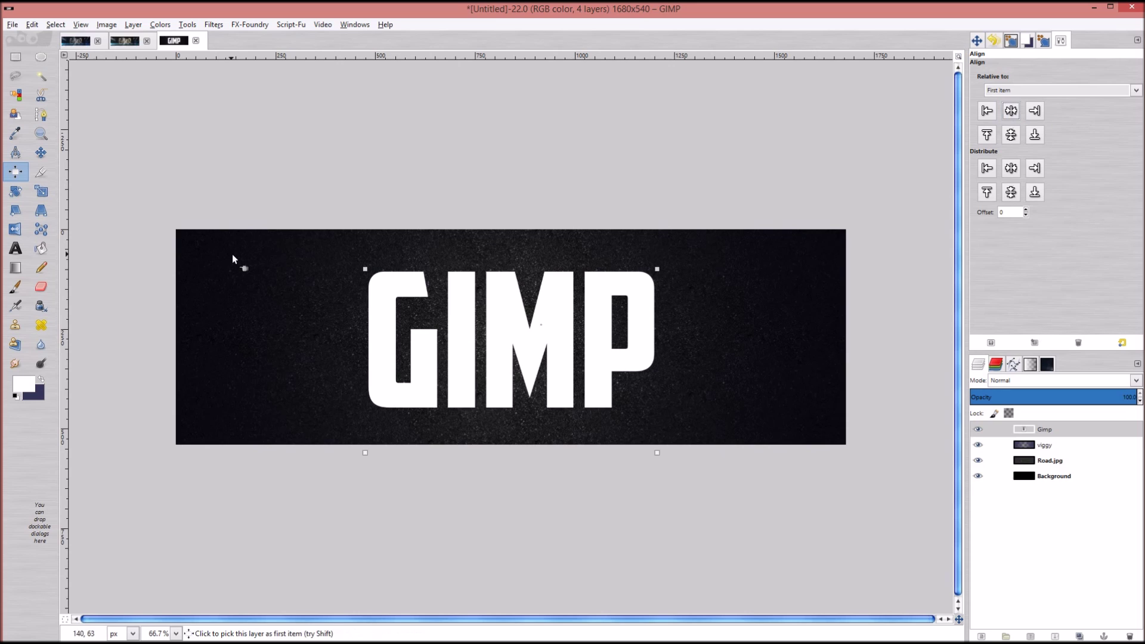
key("m")
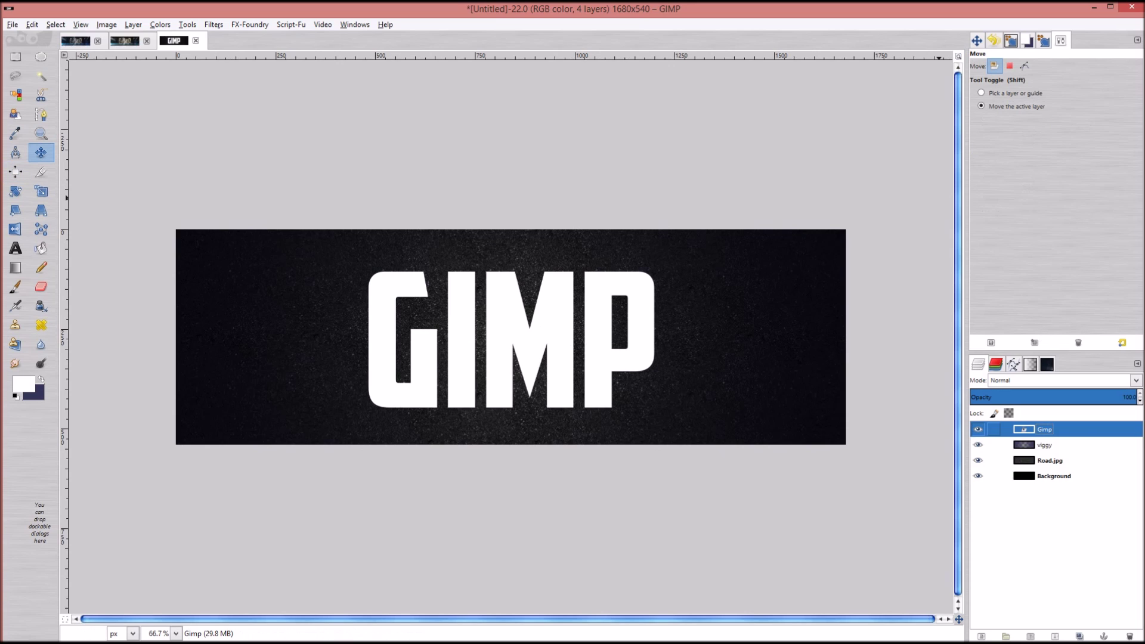
Step: Discard the text information of the Gimp layer
right_click(1089, 434)
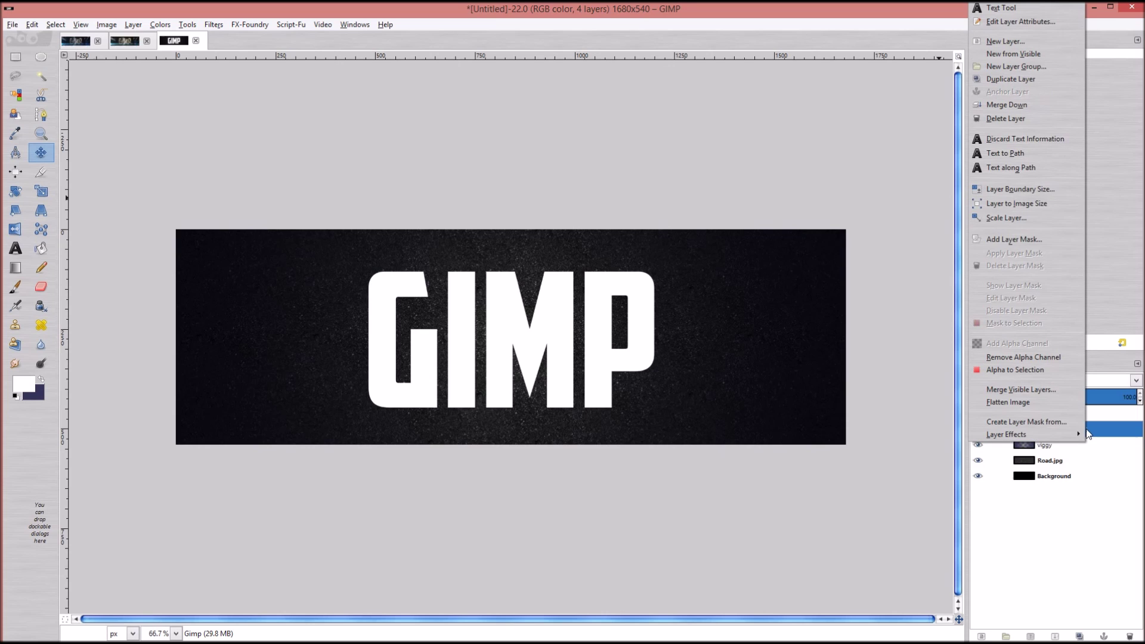
left_click(1026, 141)
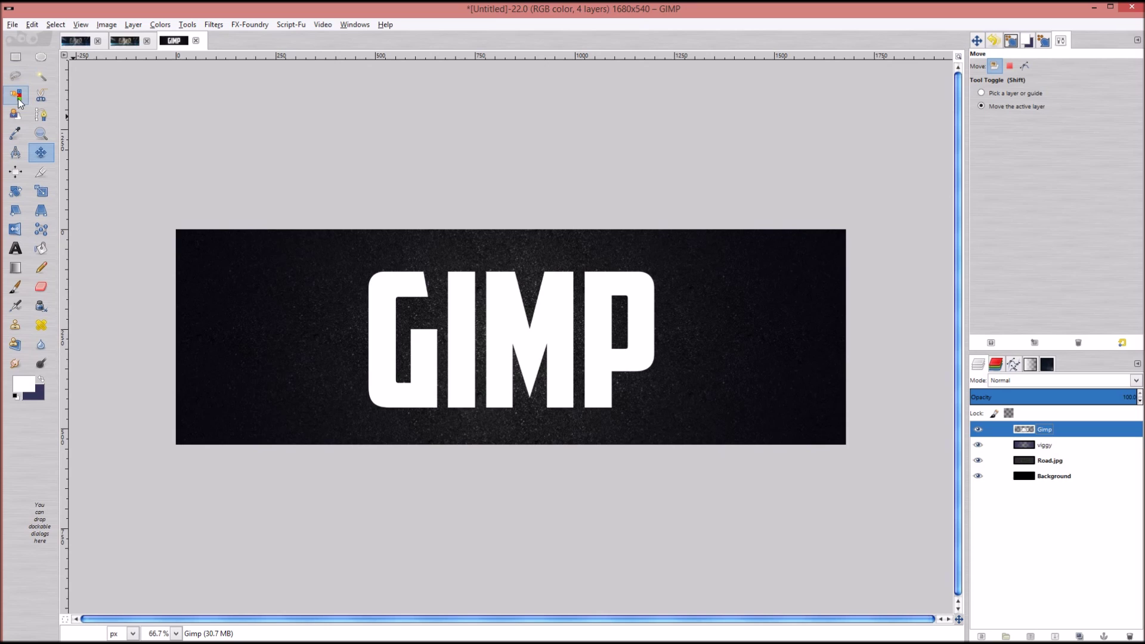
Step: Outline a jagged selection around the upper-left part of the G with the Free Select tool
left_click(17, 79)
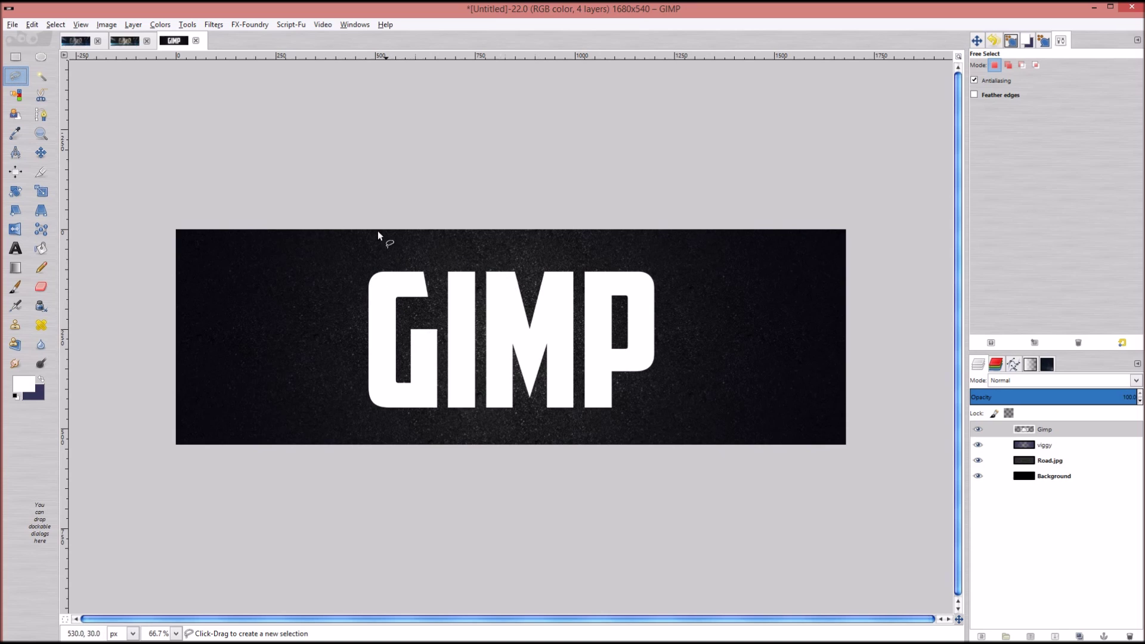
left_click(415, 241)
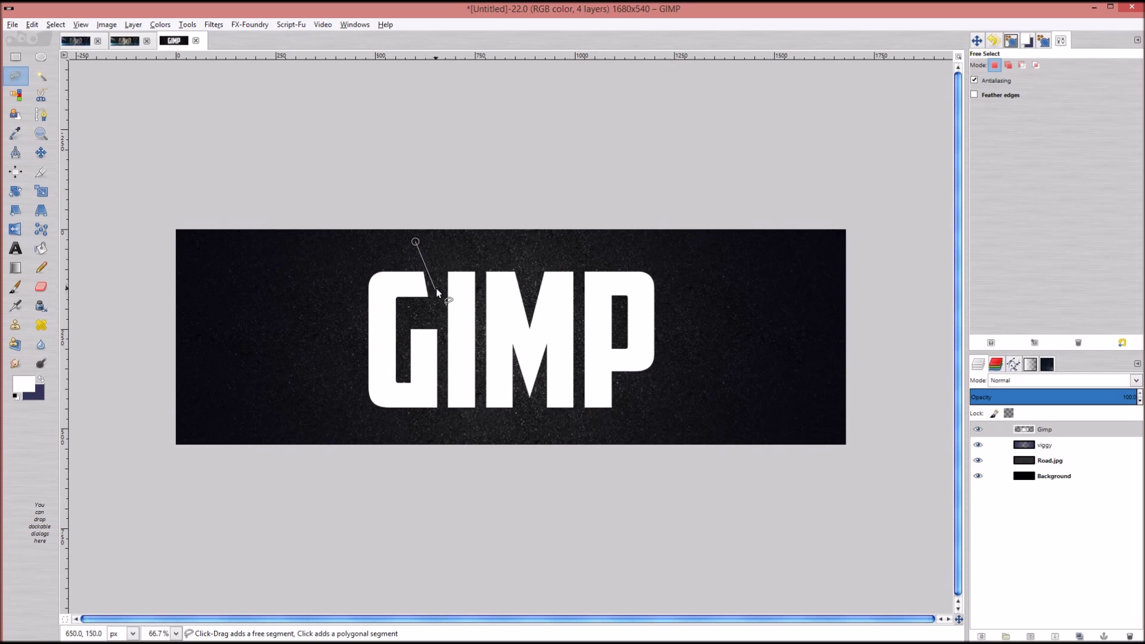
left_click(439, 305)
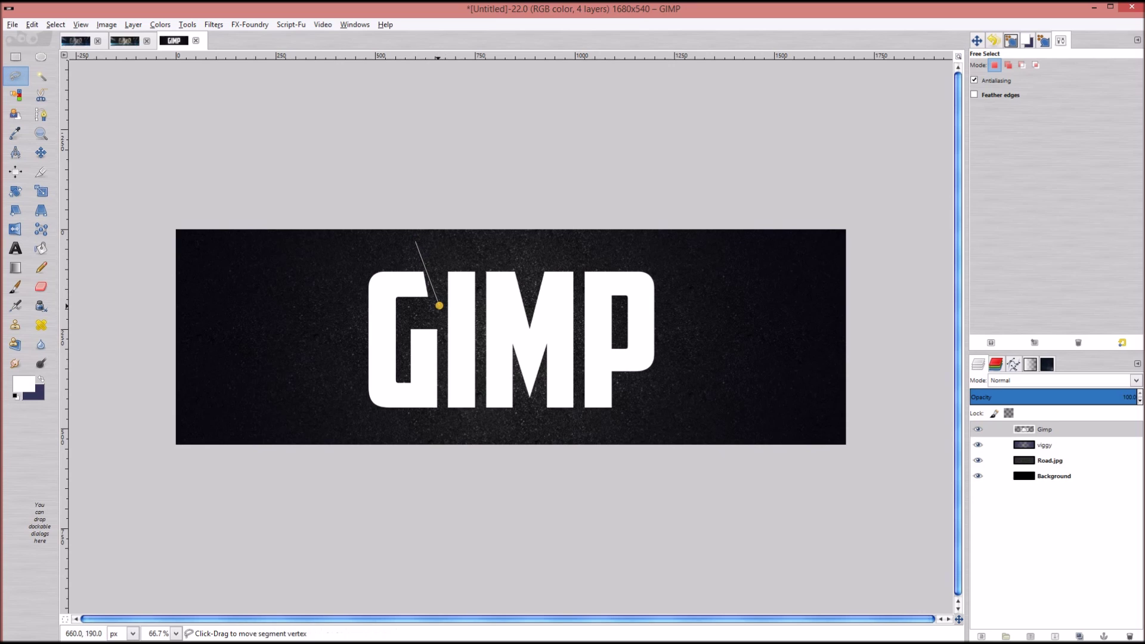
left_click(403, 317)
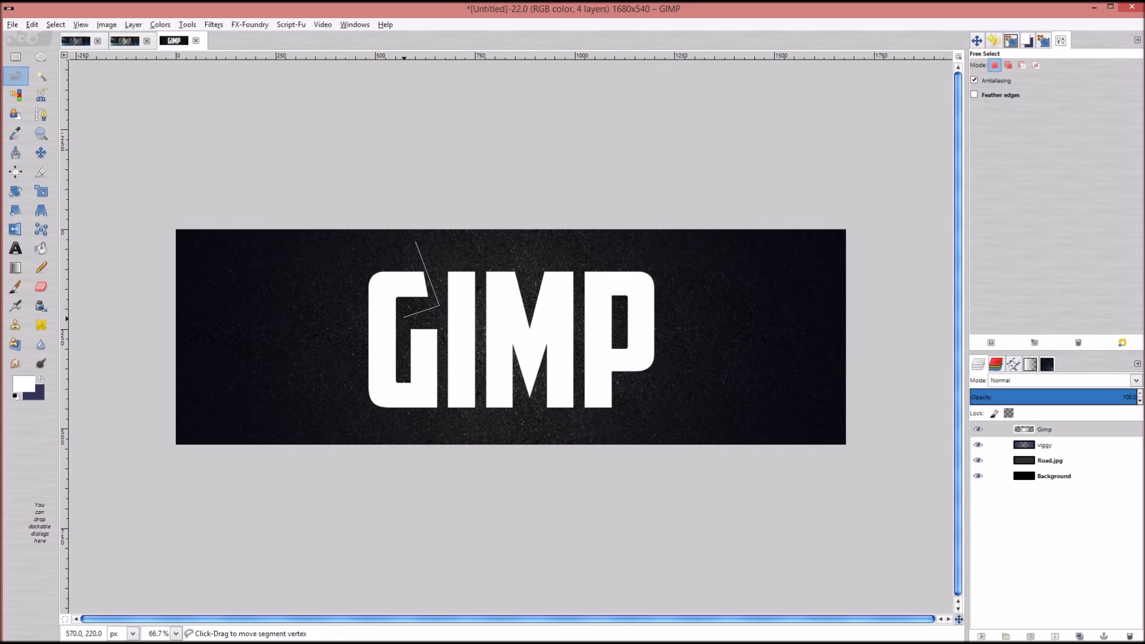
left_click(402, 352)
left_click(352, 389)
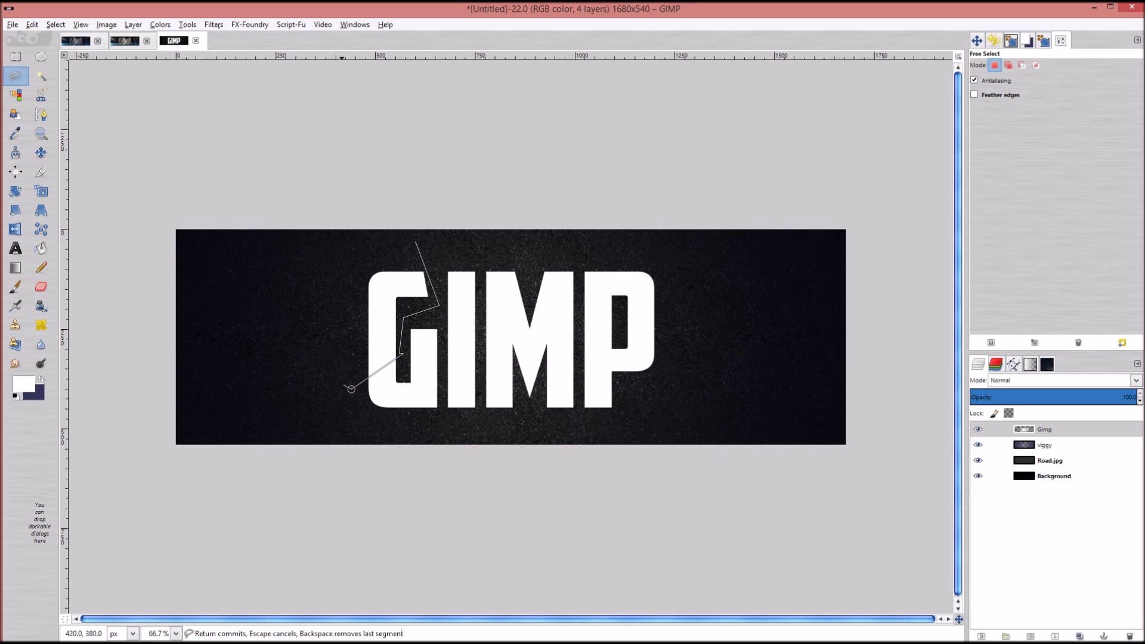
left_click(336, 285)
left_click(415, 242)
left_click(414, 241)
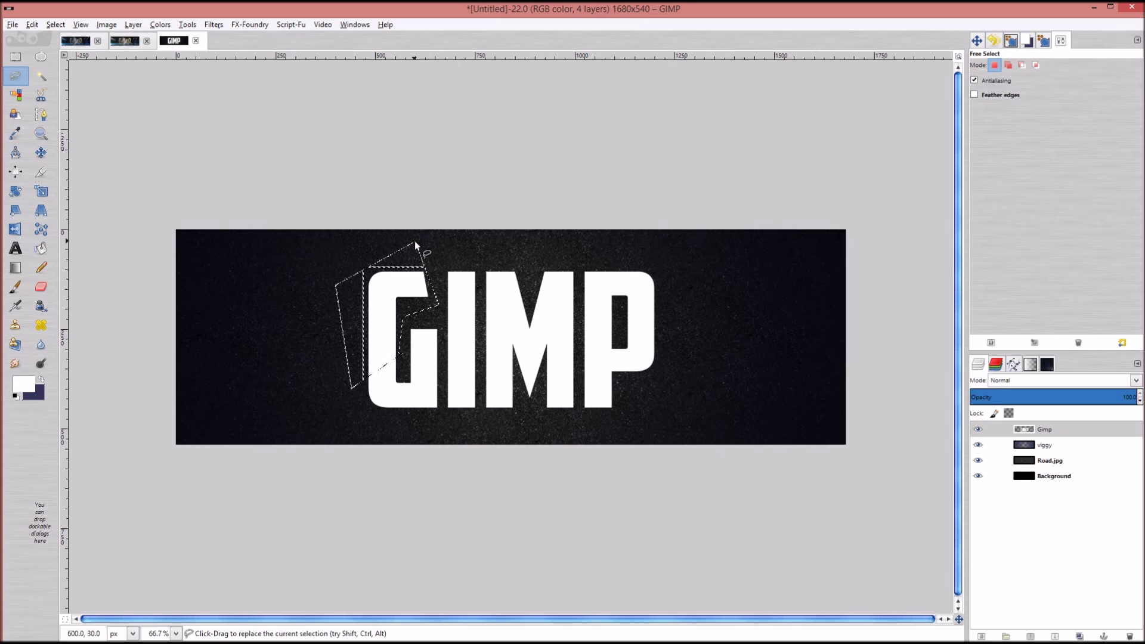
Step: Move the selected part of the G to its own layer using Layer via Cut
left_click(132, 24)
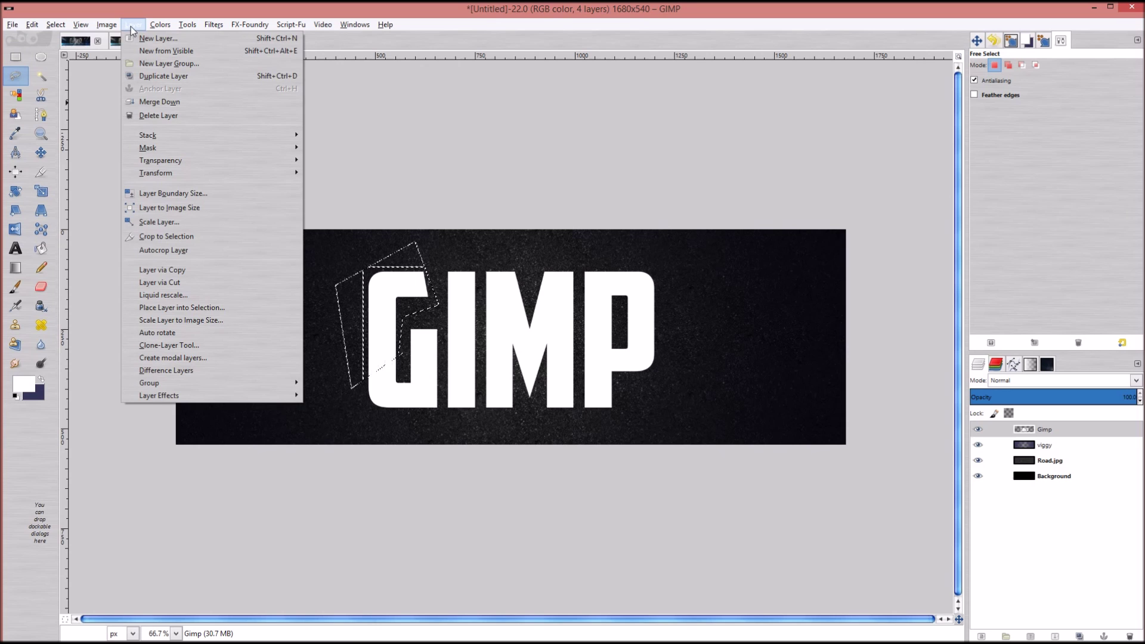
left_click(132, 27)
left_click(160, 25)
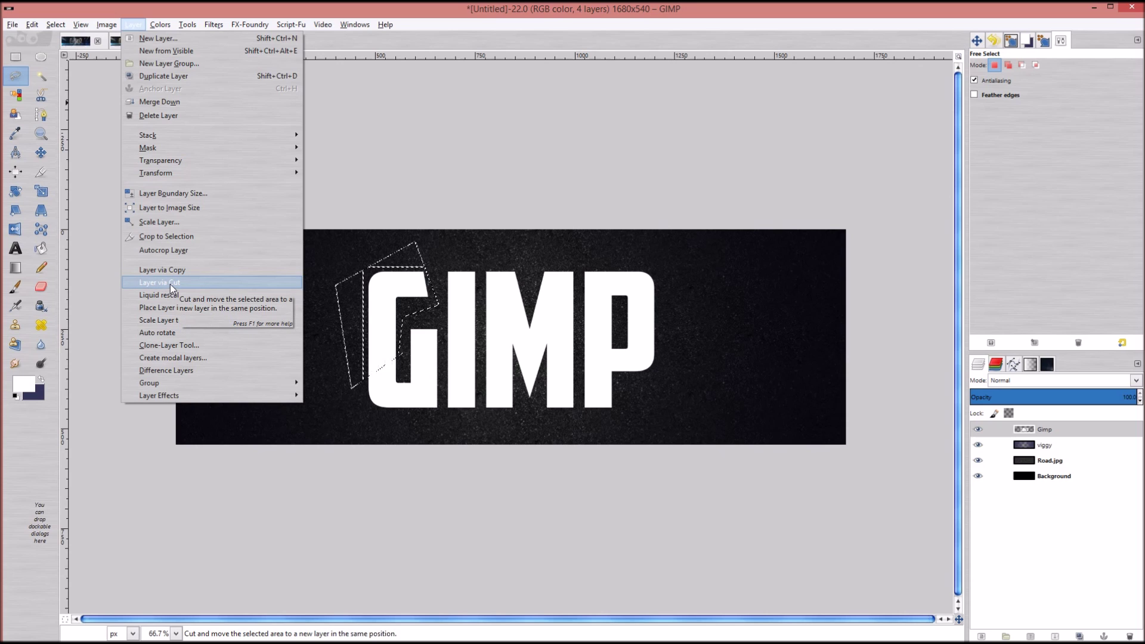
left_click(170, 283)
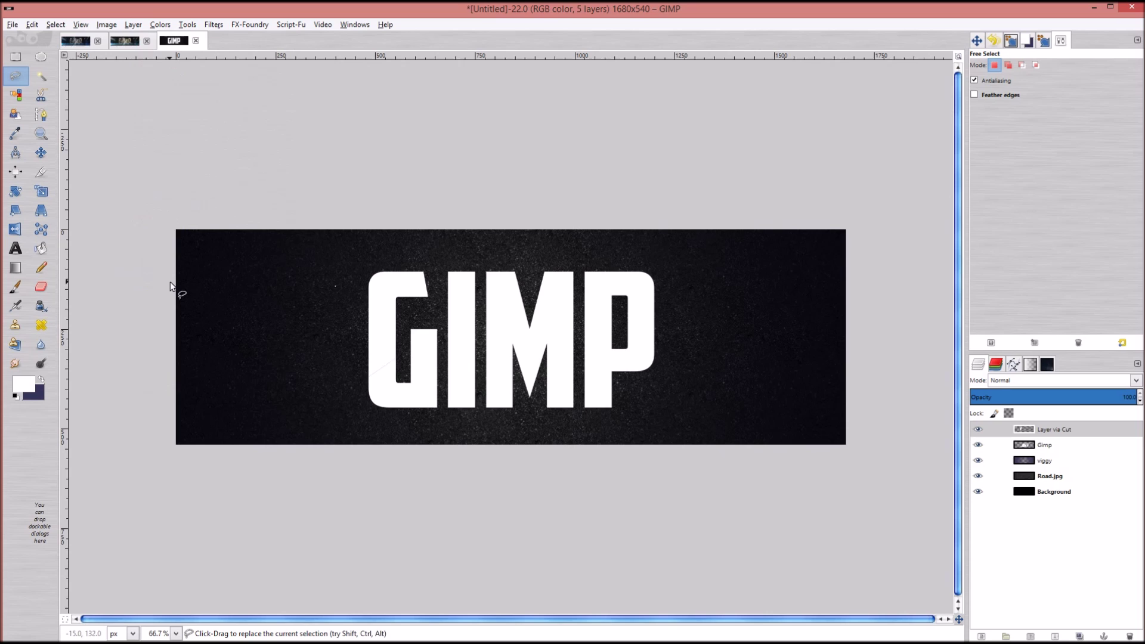
Step: Try shifting the cut piece of the G slightly upward away from the rest of the letter, and undo the move
left_click(1068, 432)
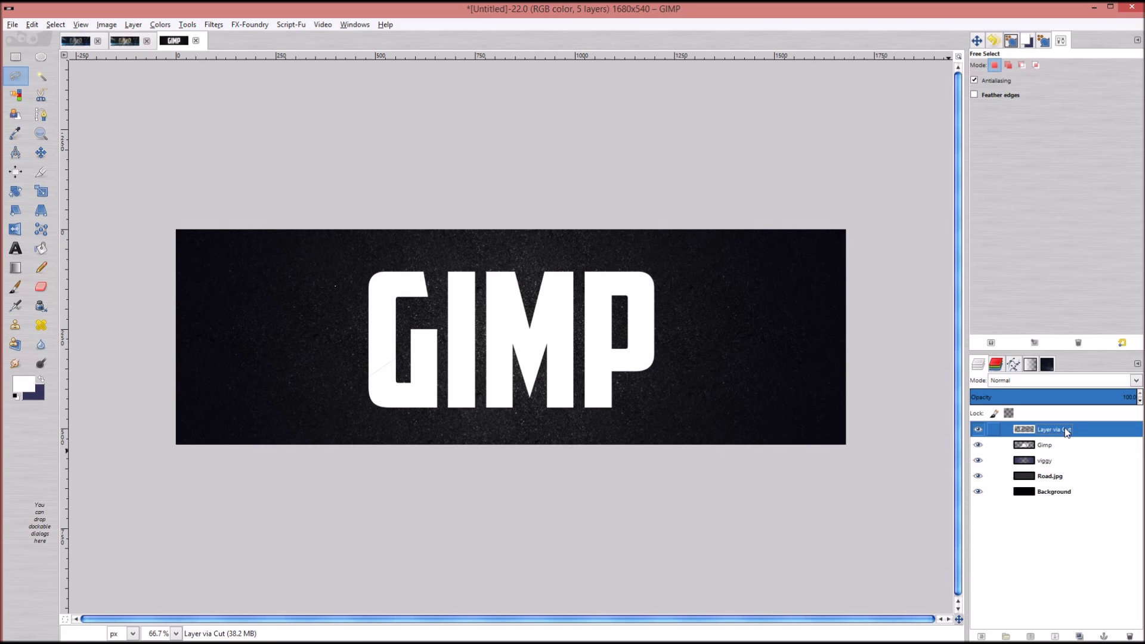
left_click(42, 153)
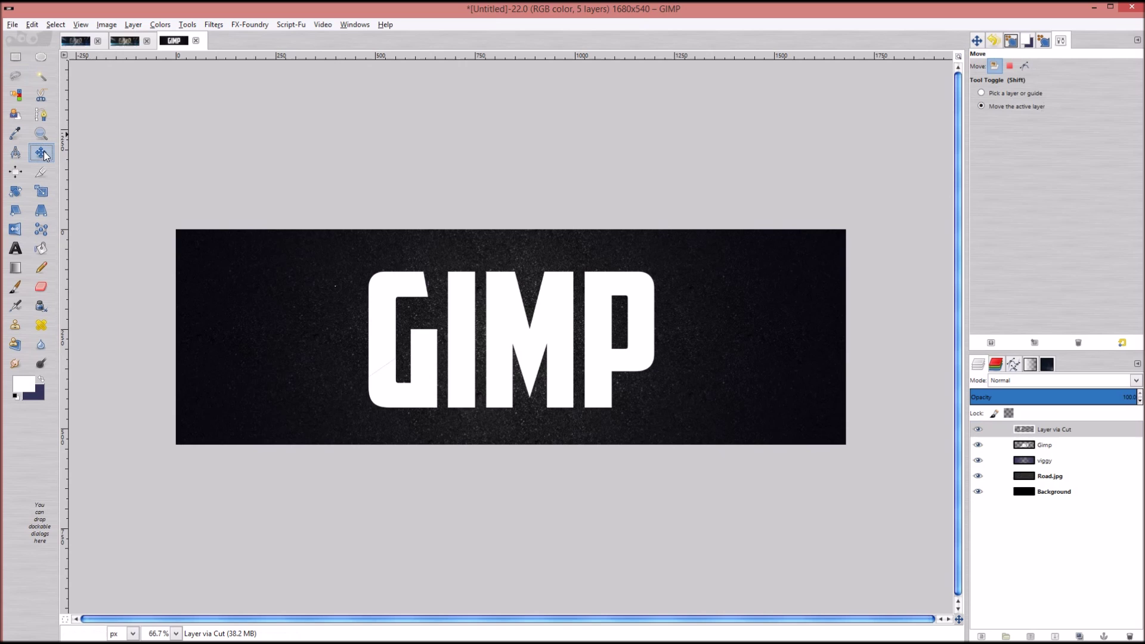
mouse_move(381, 317)
left_mouse_down()
mouse_move(360, 320)
mouse_move(378, 298)
mouse_move(370, 311)
mouse_move(383, 317)
left_mouse_up()
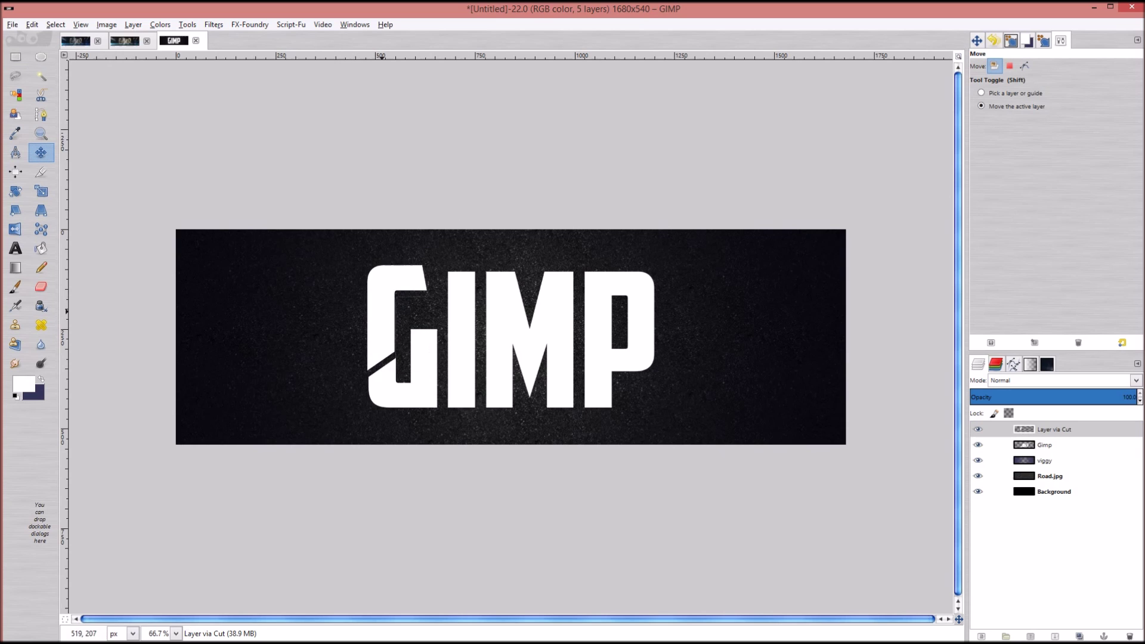
key("ctrl+z")
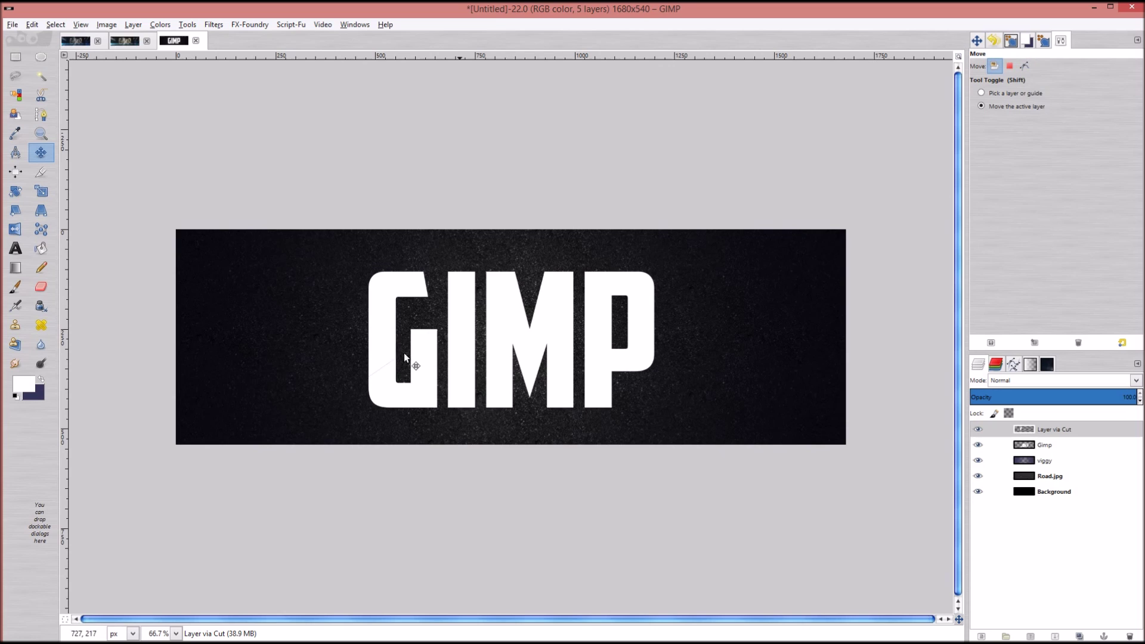
Step: On the Gimp layer, free-select a triangular shard across the I and separate it with Layer via Cut
left_click(1050, 445)
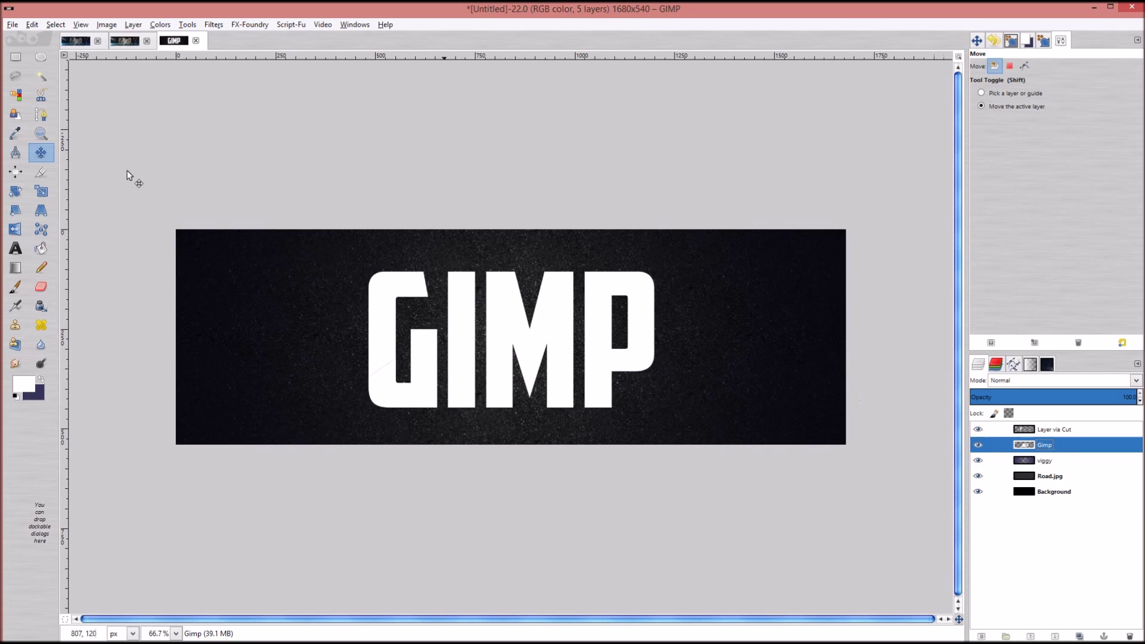
left_click(15, 76)
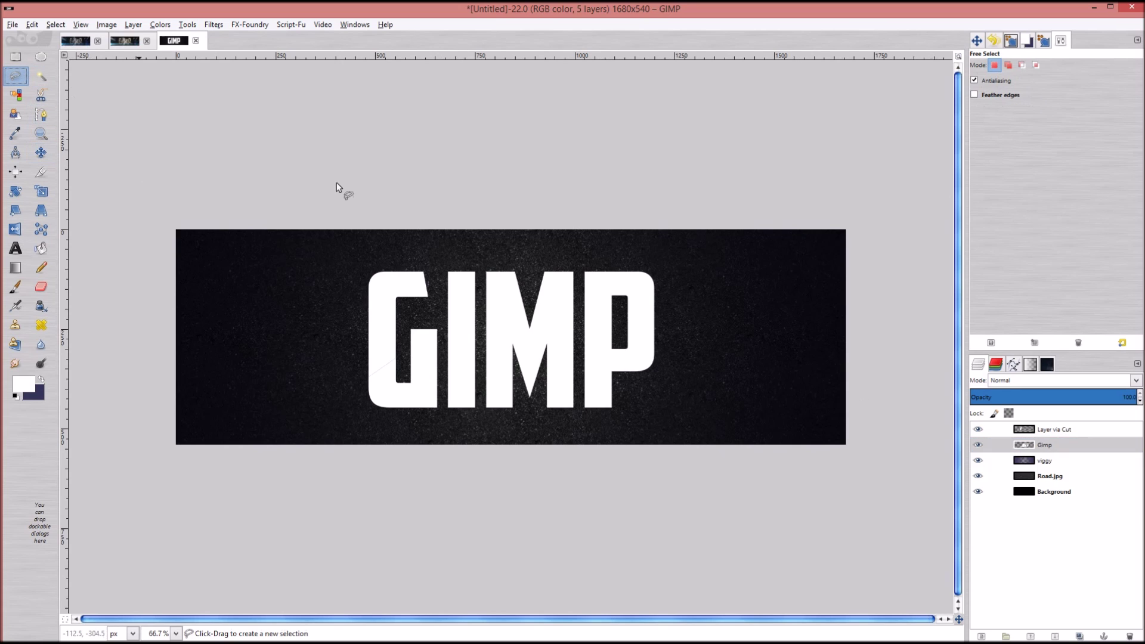
left_click(432, 261)
left_click(479, 333)
left_click(439, 417)
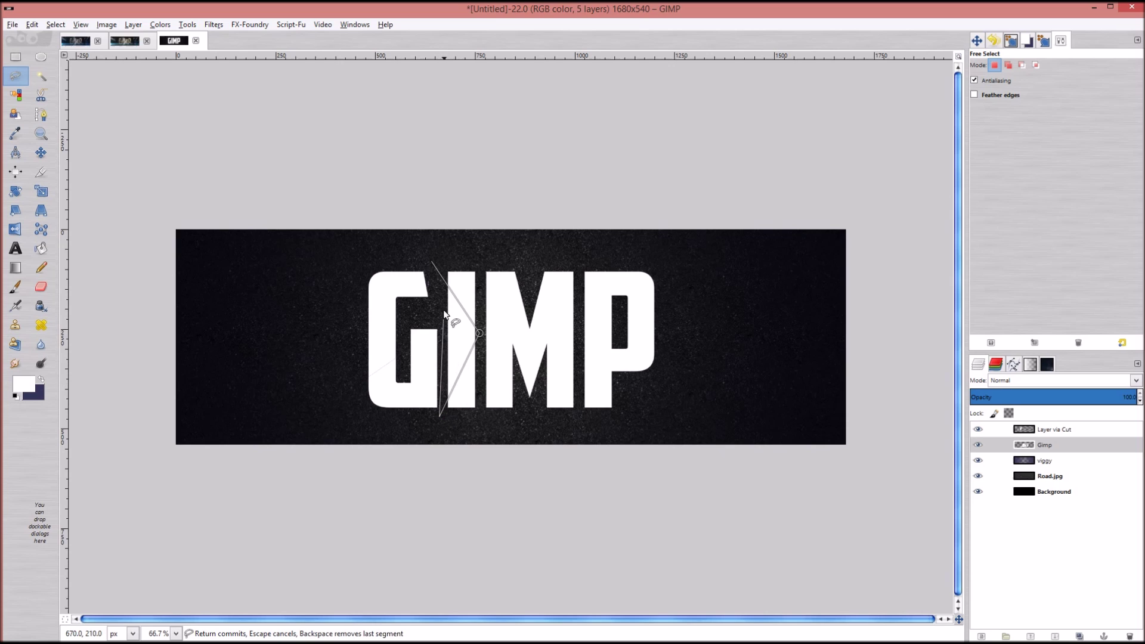
left_click(432, 262)
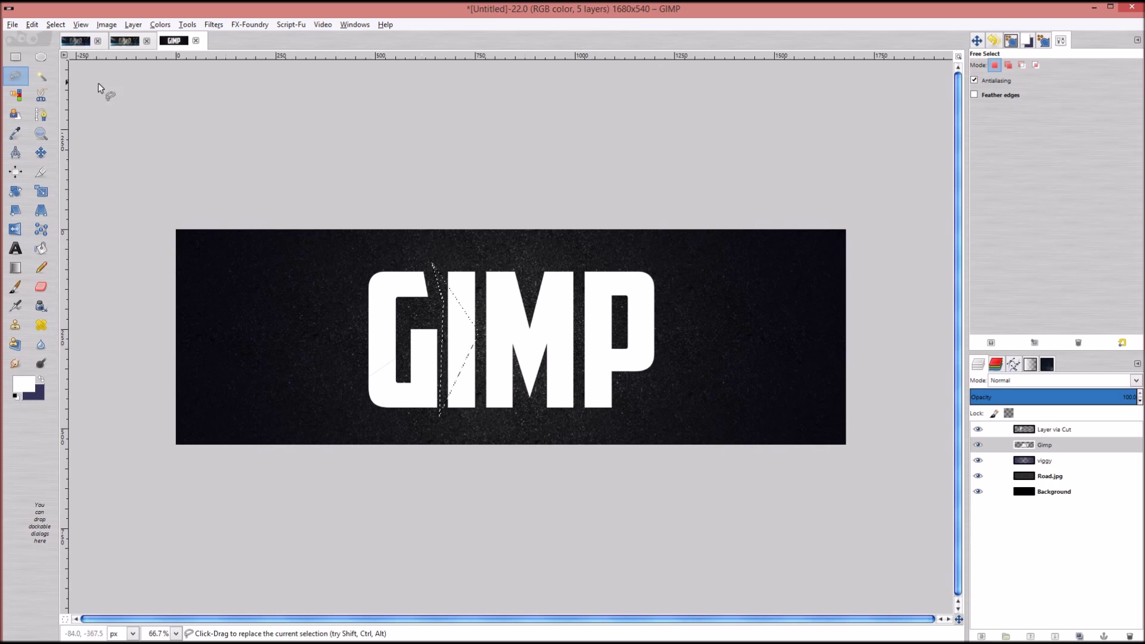
left_click(133, 25)
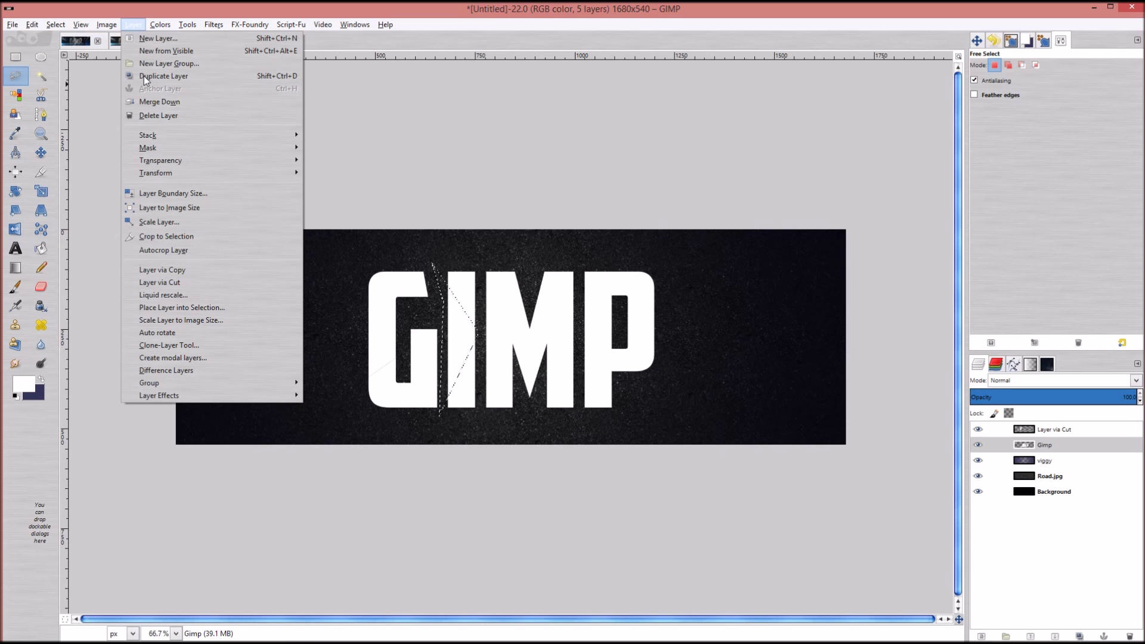
left_click(220, 283)
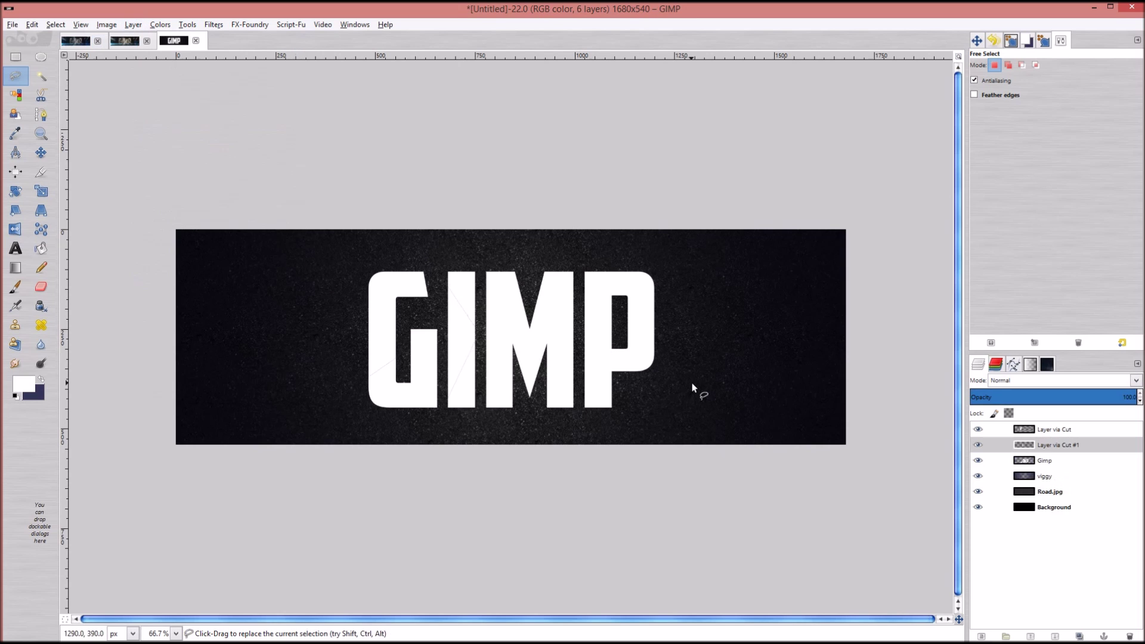
Step: On the Gimp layer, free-select the upper-left part of the M and separate it with Layer via Cut
left_click(1058, 462)
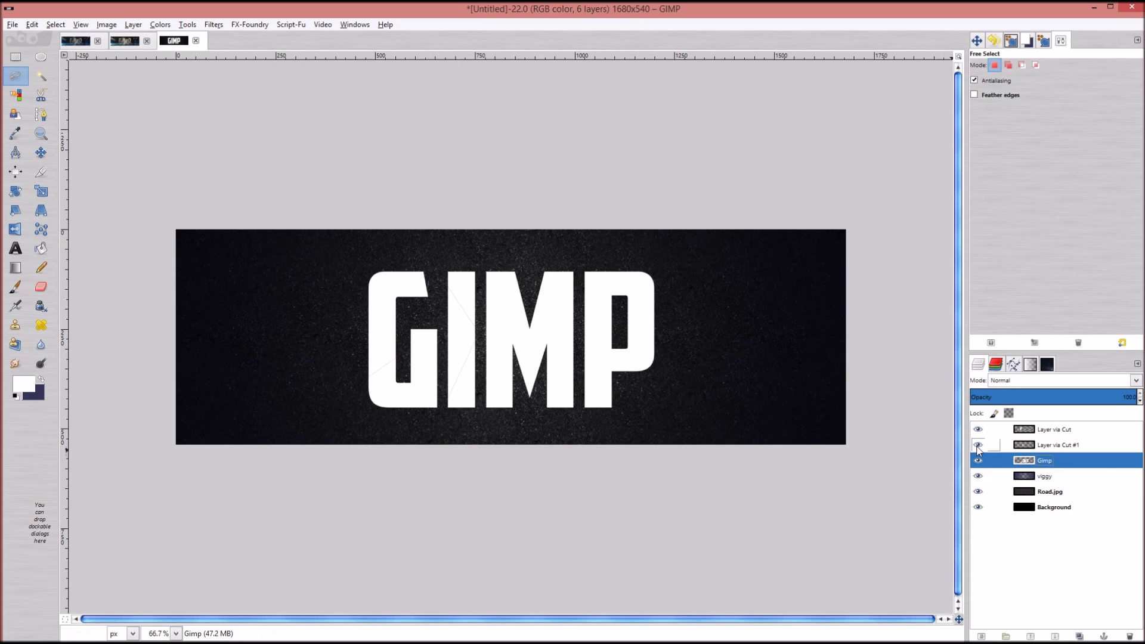
left_click(527, 260)
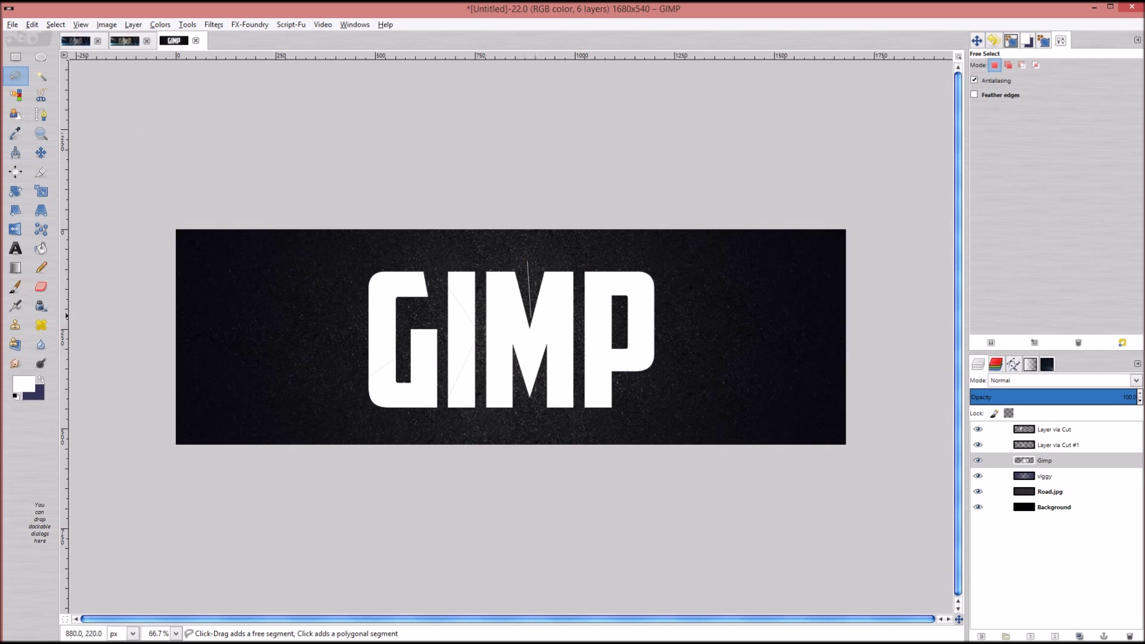
left_click(515, 365)
left_click(480, 409)
left_click(479, 254)
left_click(527, 261)
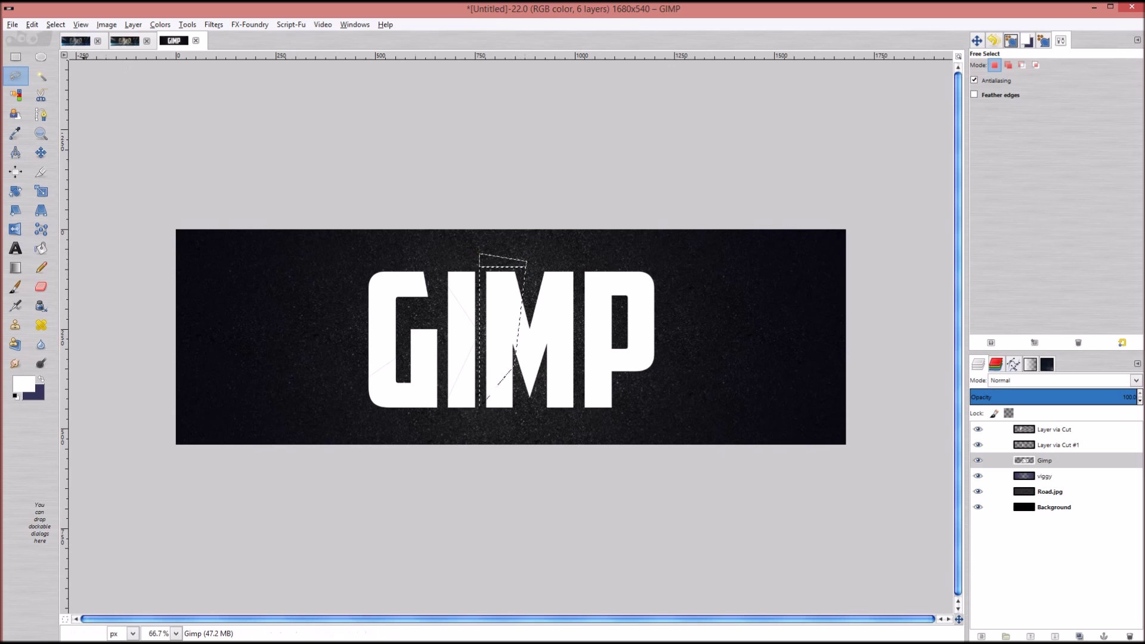
left_click(133, 24)
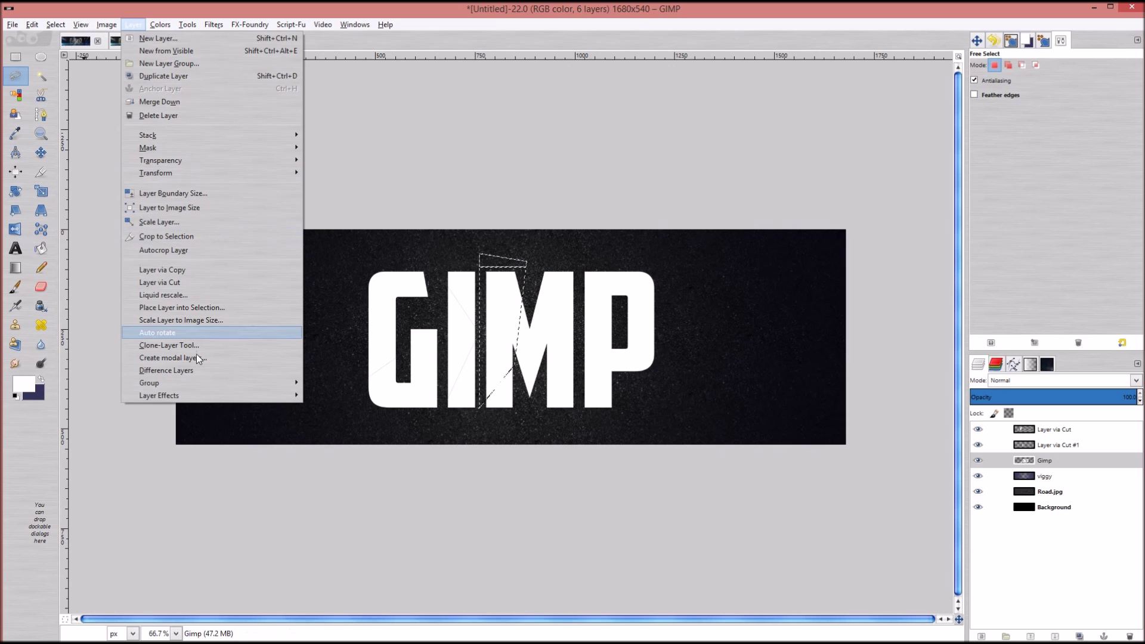
left_click(196, 282)
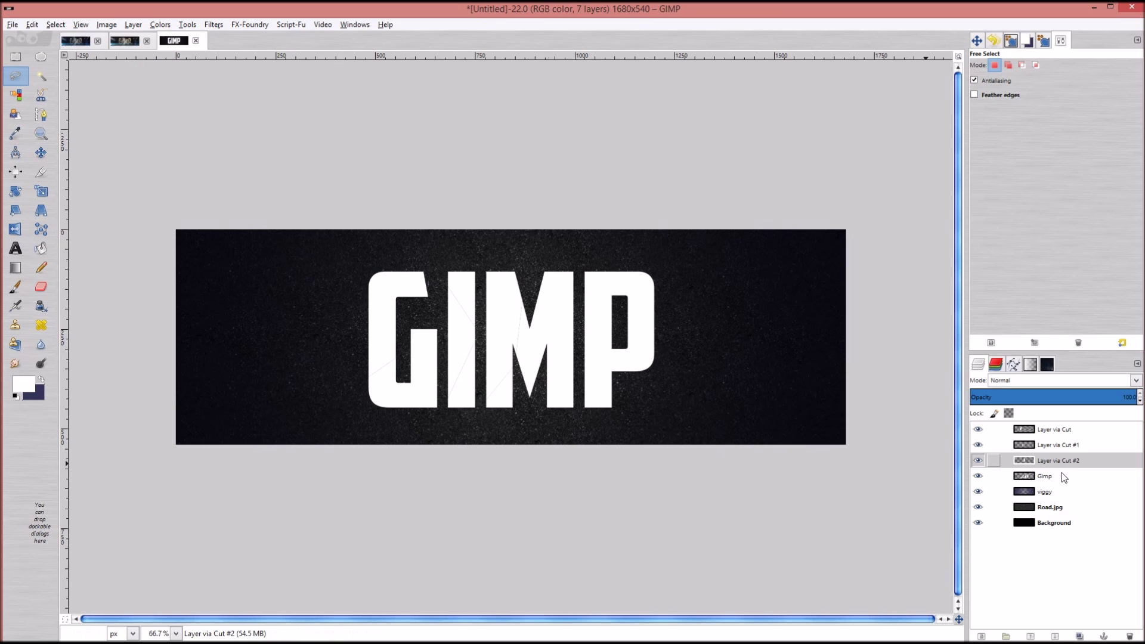
Step: On the Gimp layer, free-select a shard across the M's lower right leg and separate it with Layer via Cut
left_click(1063, 477)
left_click(531, 271)
left_click(578, 379)
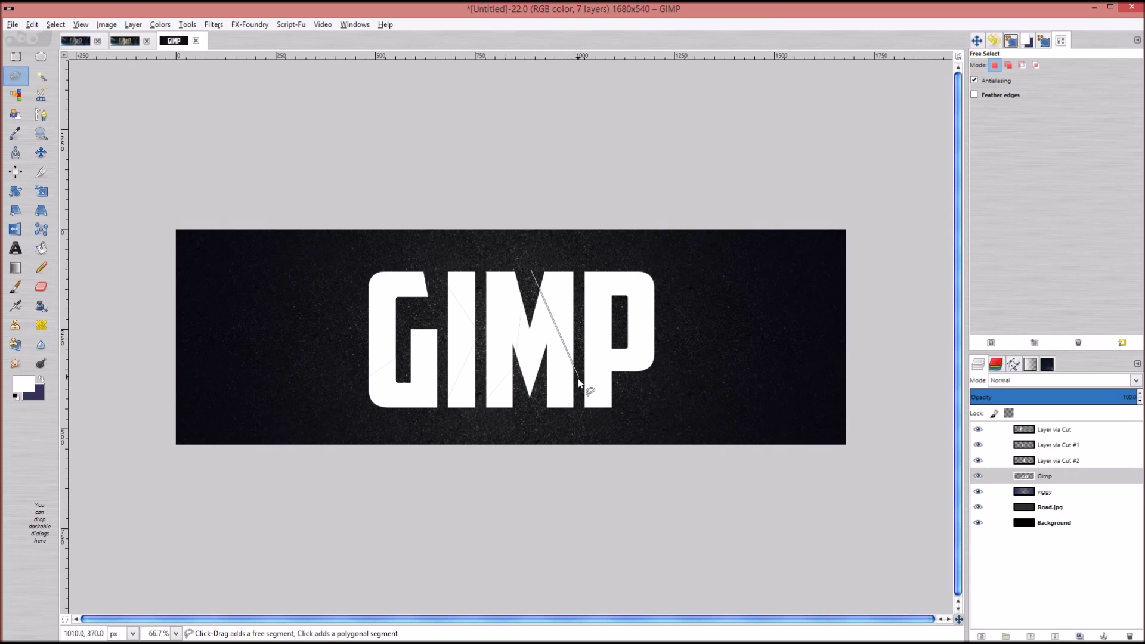
left_click(574, 425)
left_click(536, 412)
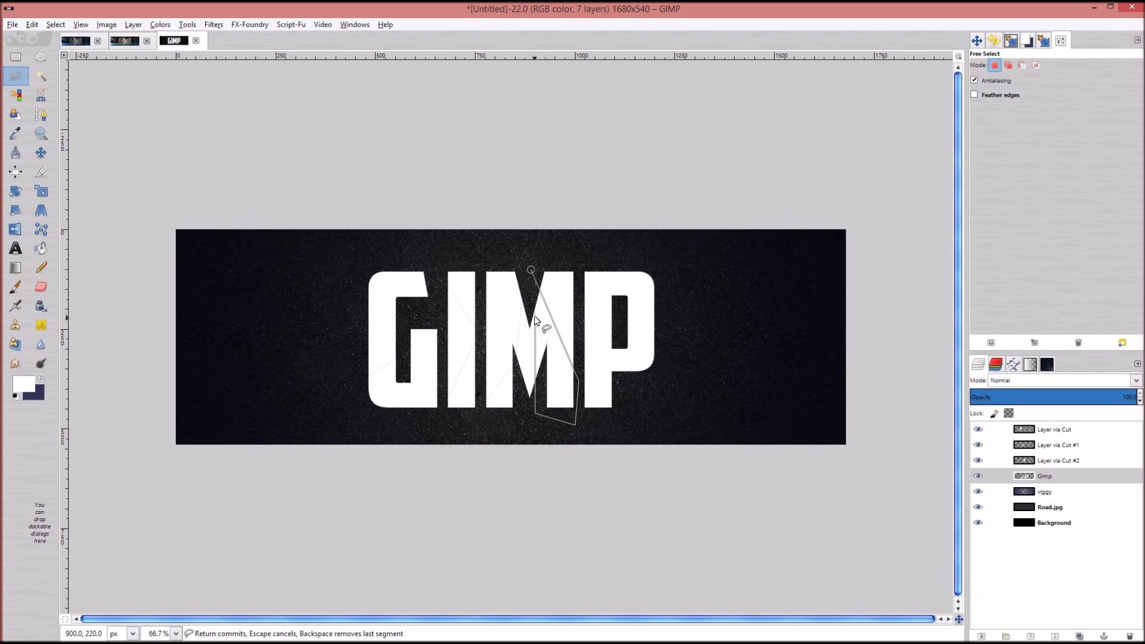
left_click(529, 265)
key("Return")
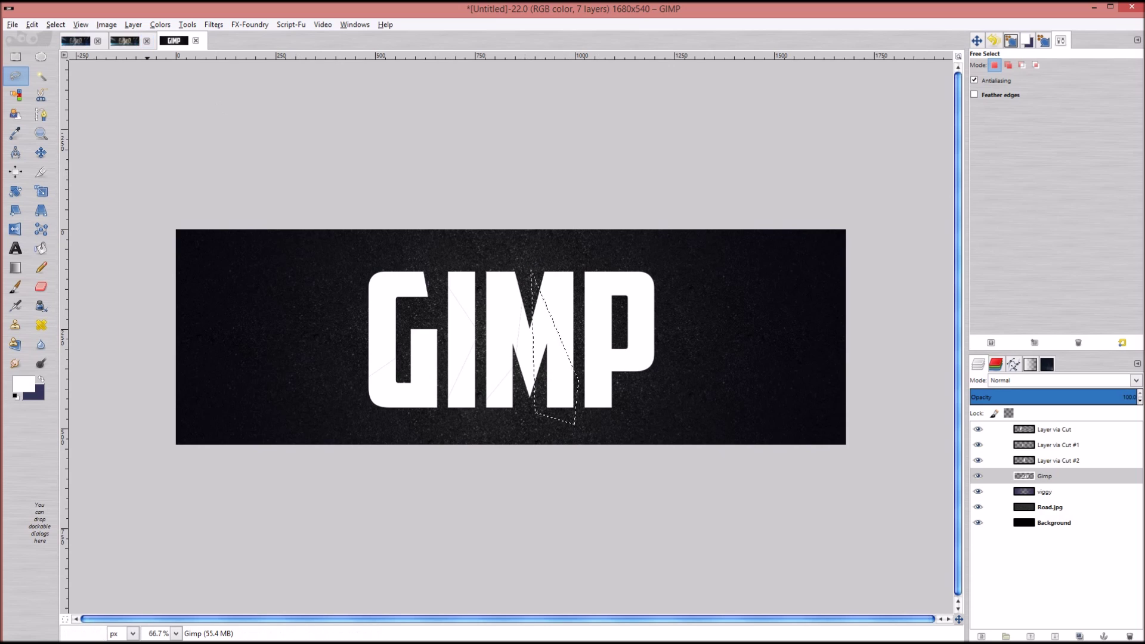
left_click(137, 25)
left_click(218, 287)
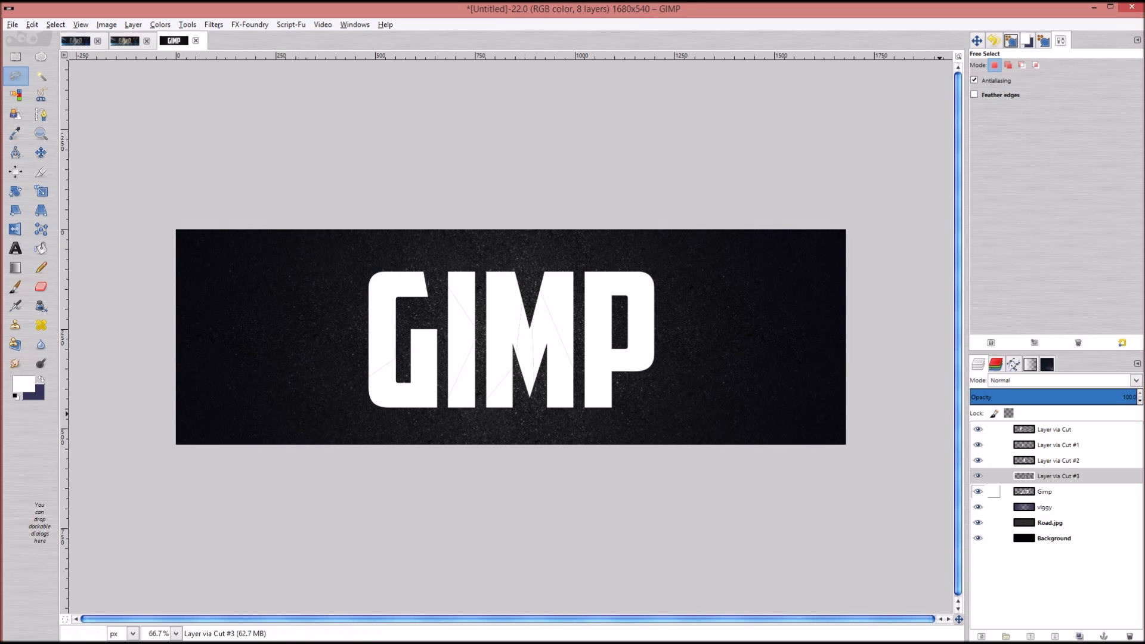
Step: On the Gimp layer, free-select the upper-right part of the P around its bowl and separate it with Layer via Cut
left_click(1072, 491)
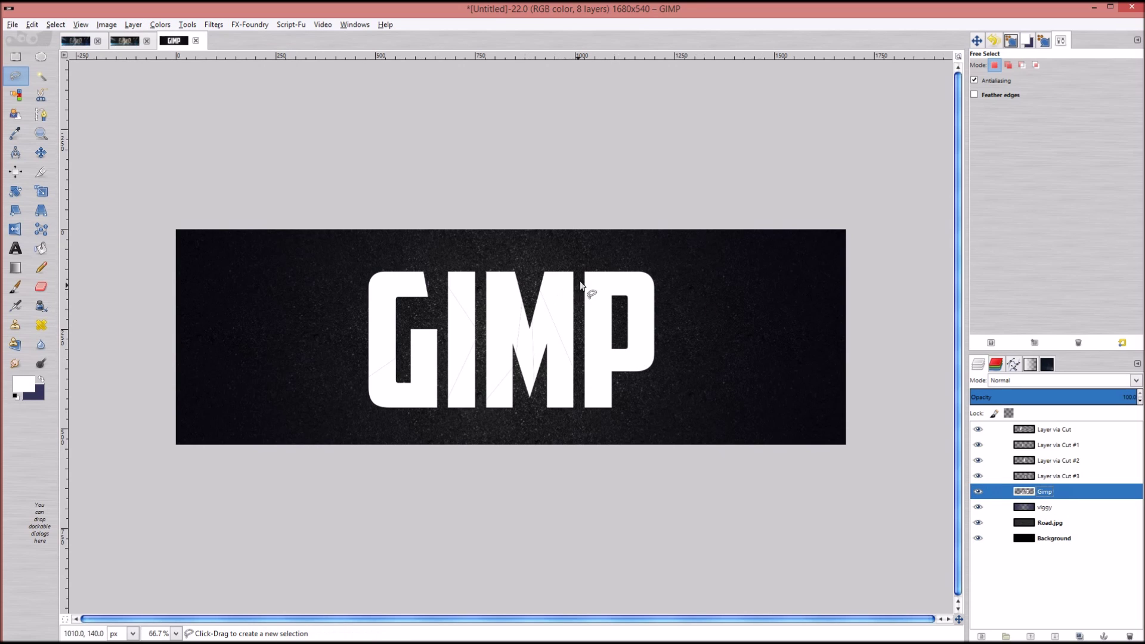
left_click(574, 261)
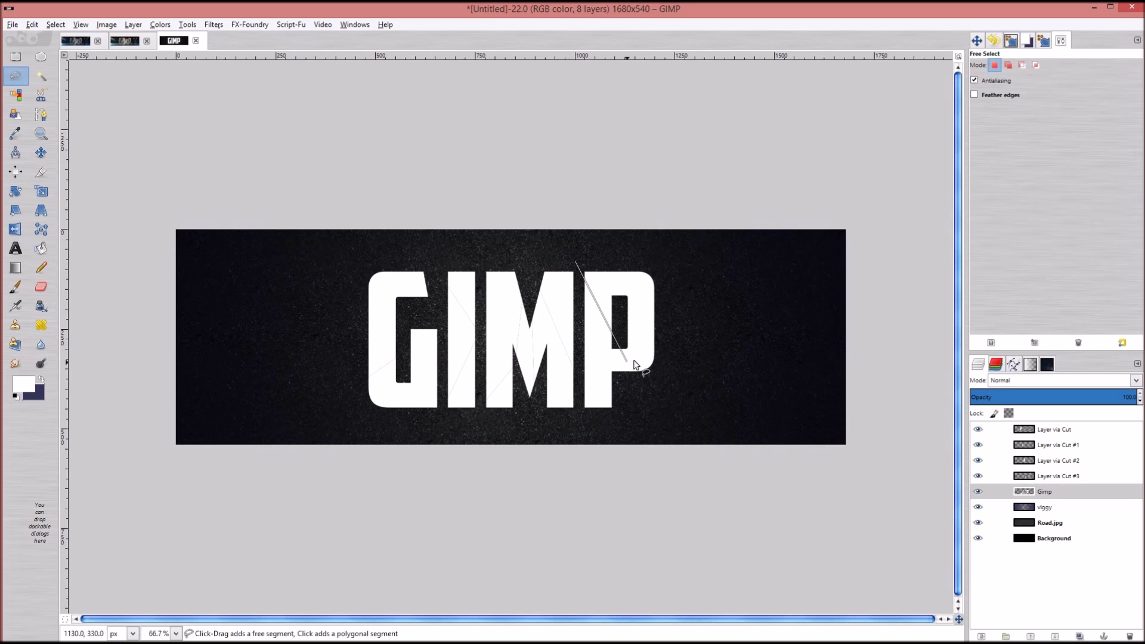
left_click(641, 392)
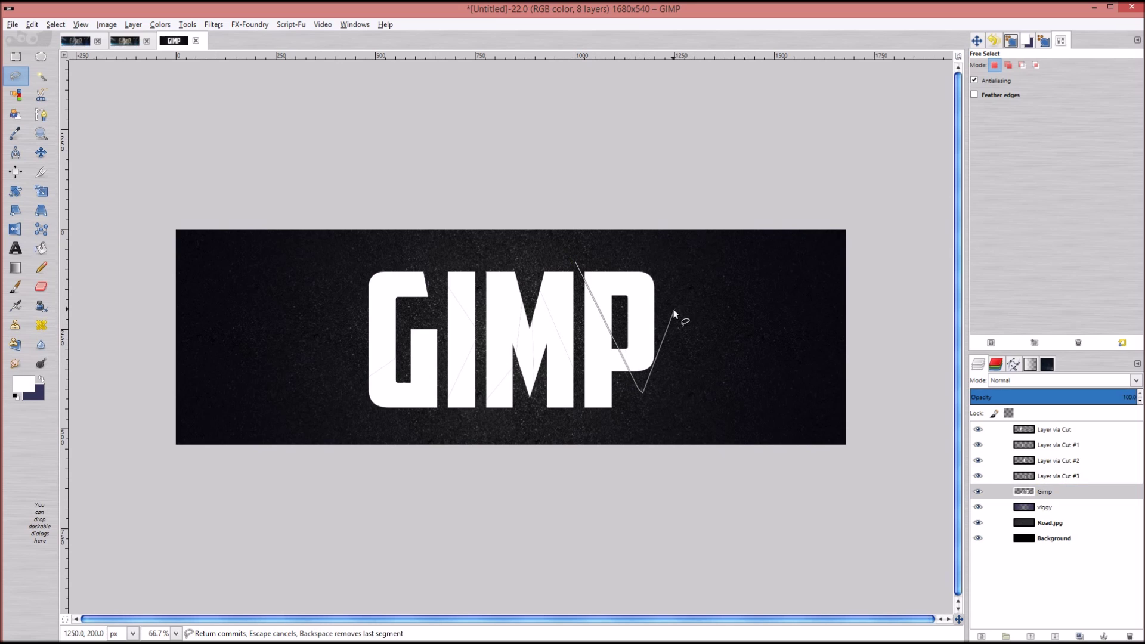
left_click(690, 309)
left_click(626, 238)
left_click(574, 260)
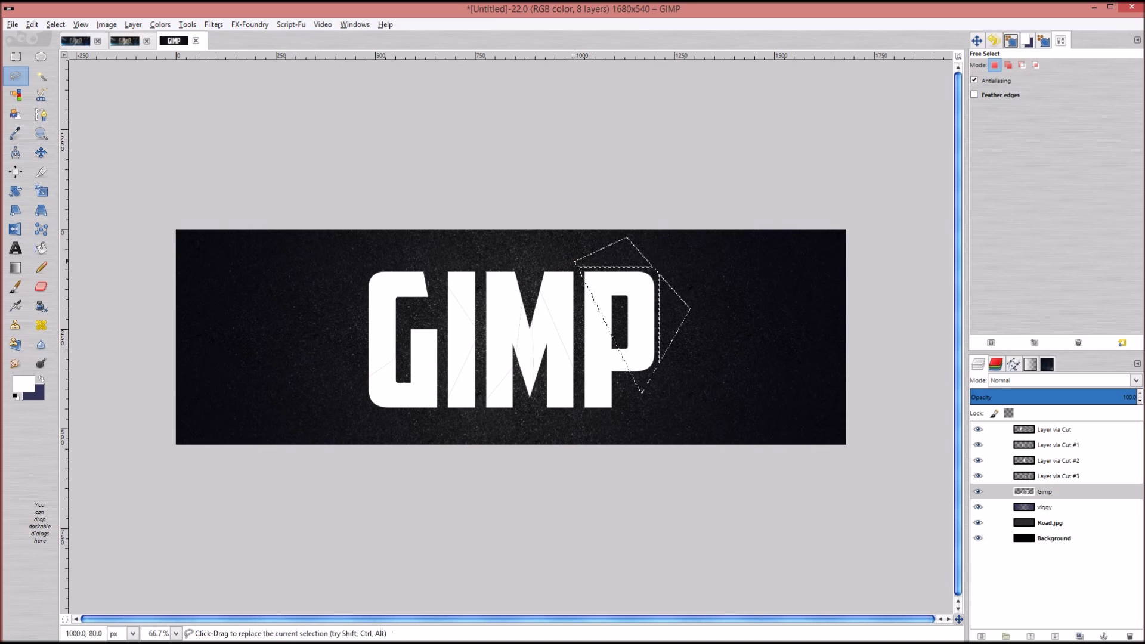
left_click(133, 24)
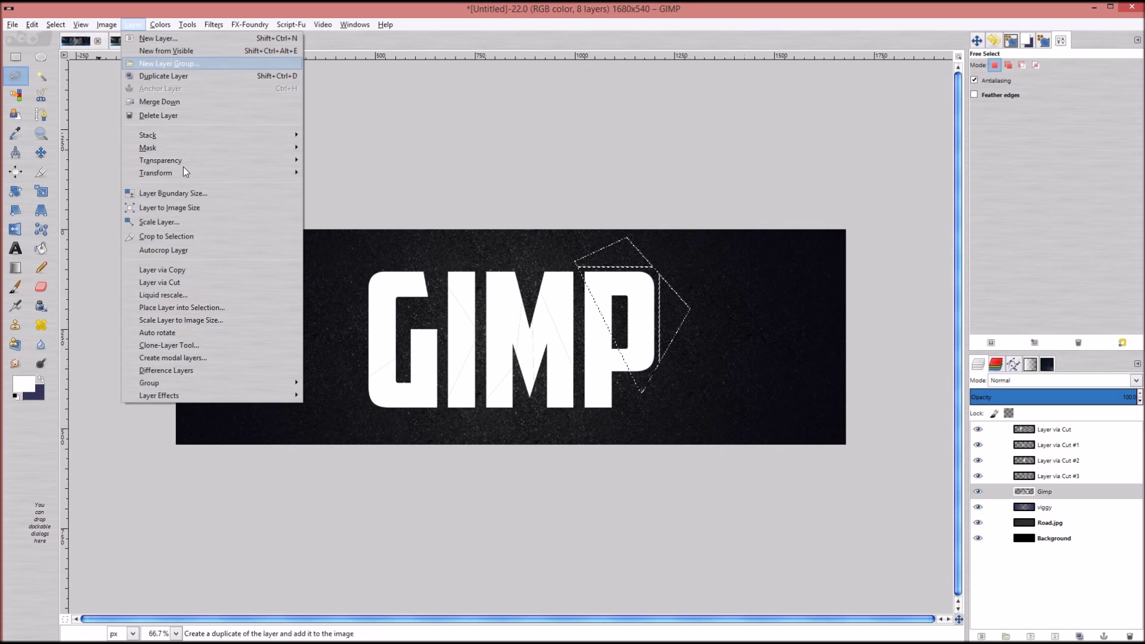
left_click(213, 284)
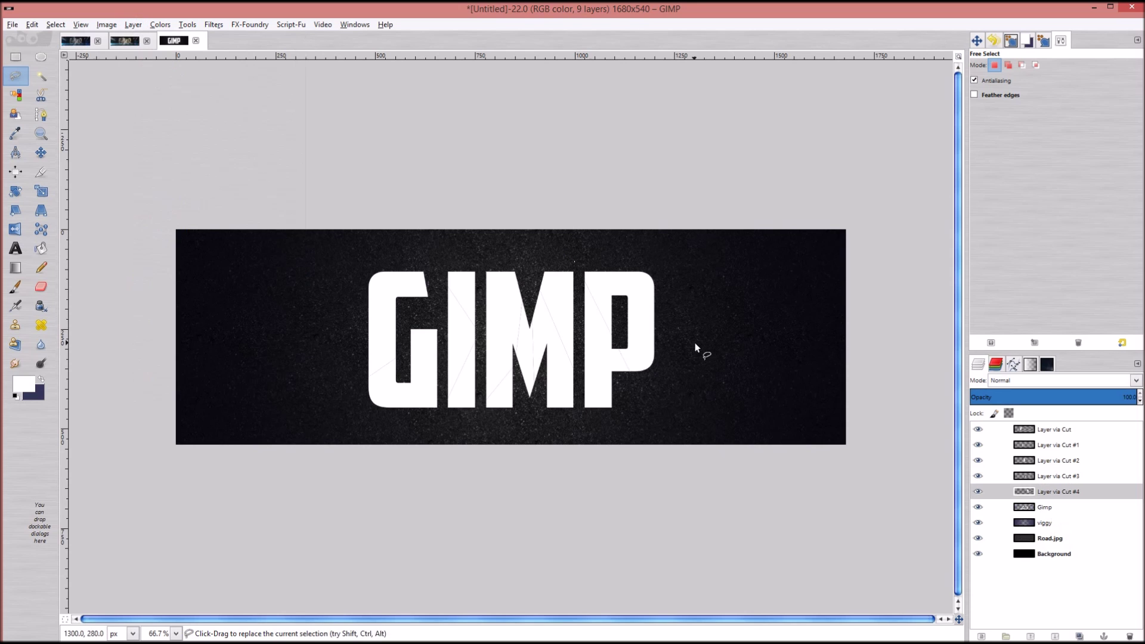
Step: Toggle the visibility of the top two cut layers to inspect the cut edges, leaving the G piece hidden
left_click(1103, 492)
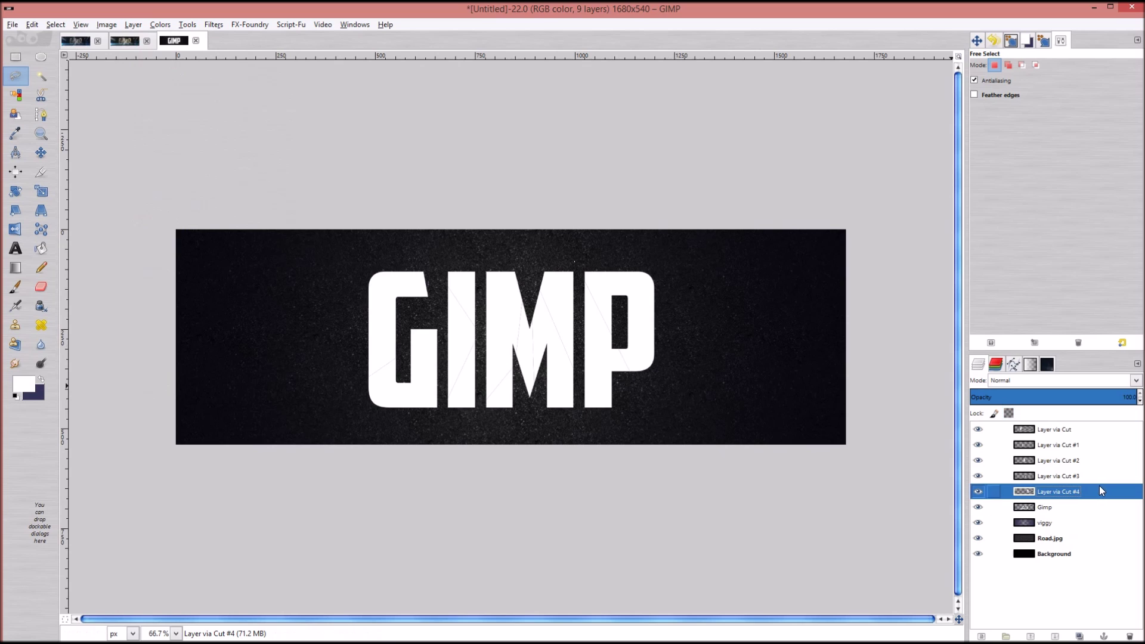
left_click(978, 430)
left_click(978, 429)
left_click(978, 445)
left_click(977, 445)
left_click(978, 430)
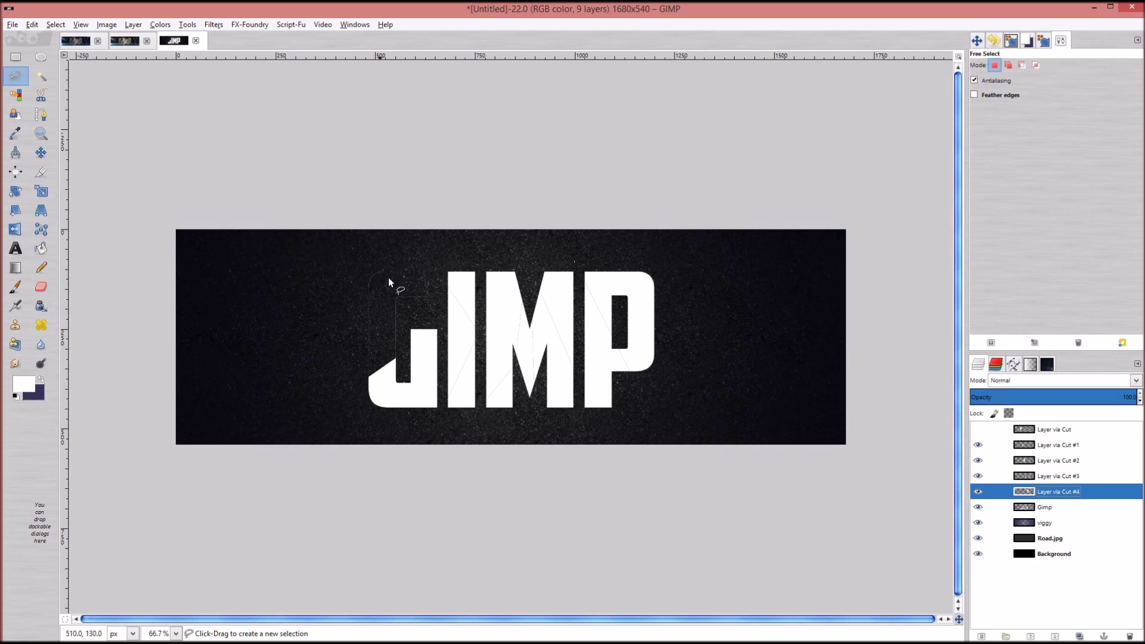
Step: On the Gimp layer, outline the foot of the P's stem with the Free Select tool
left_click(1050, 507)
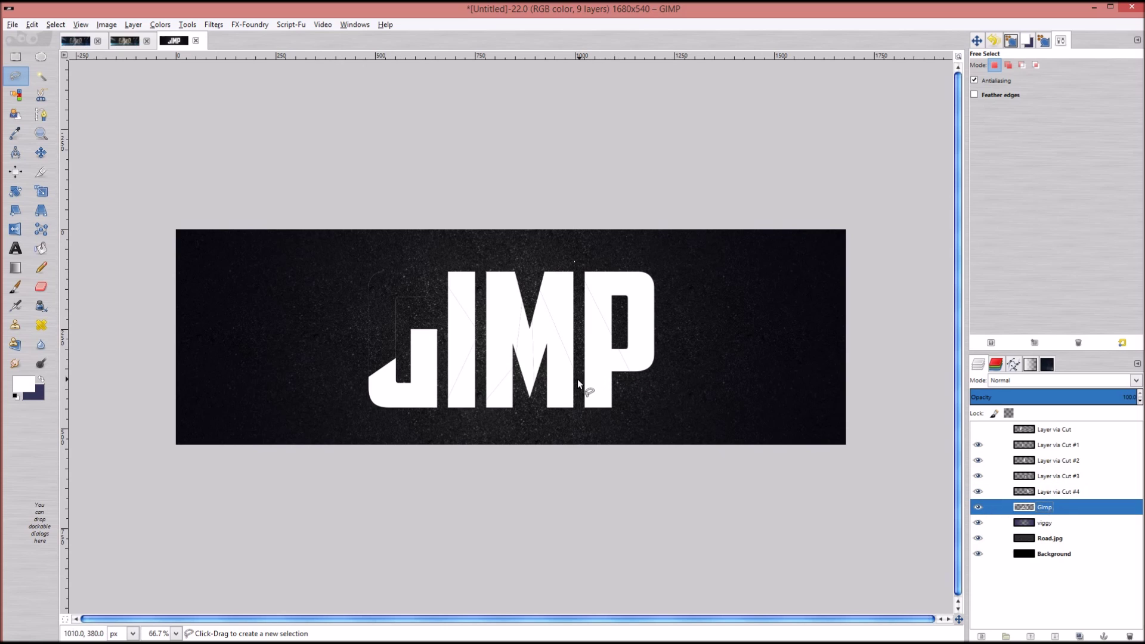
left_click(577, 378)
left_click(626, 424)
left_click(582, 424)
left_click(578, 380)
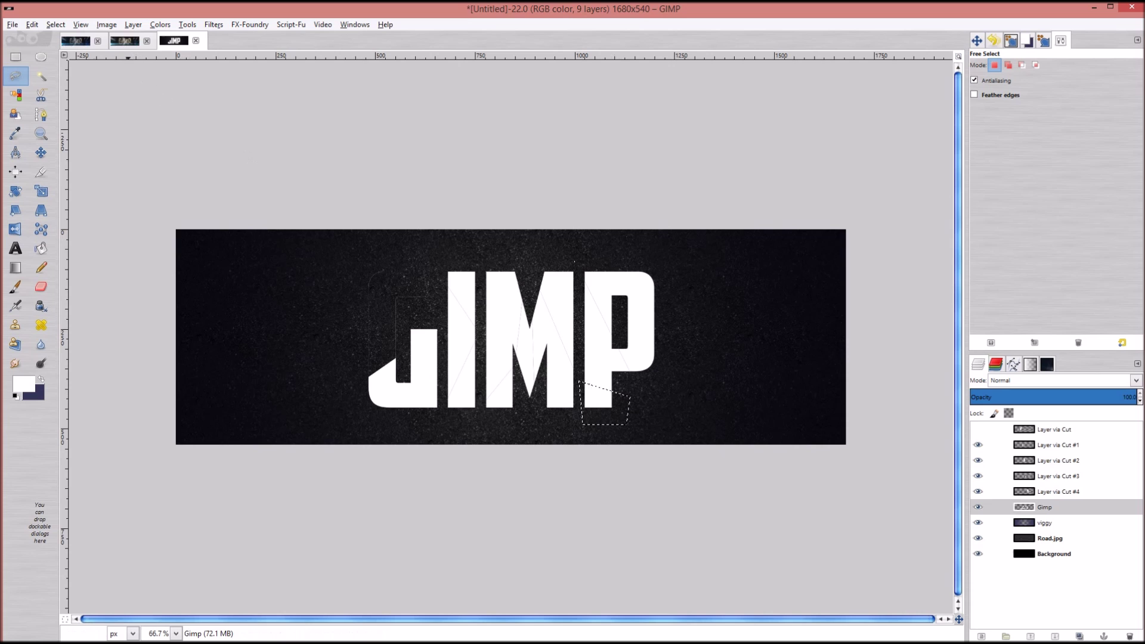
Step: Grow the selection around the P's foot by 1 px
left_click(56, 24)
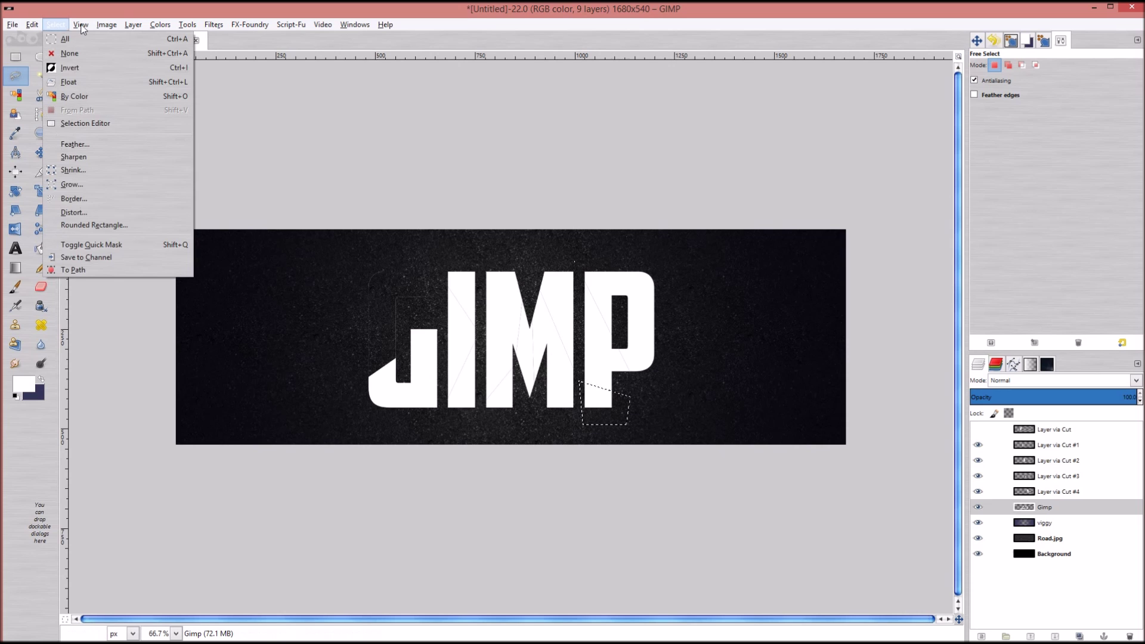
mouse_move(107, 25)
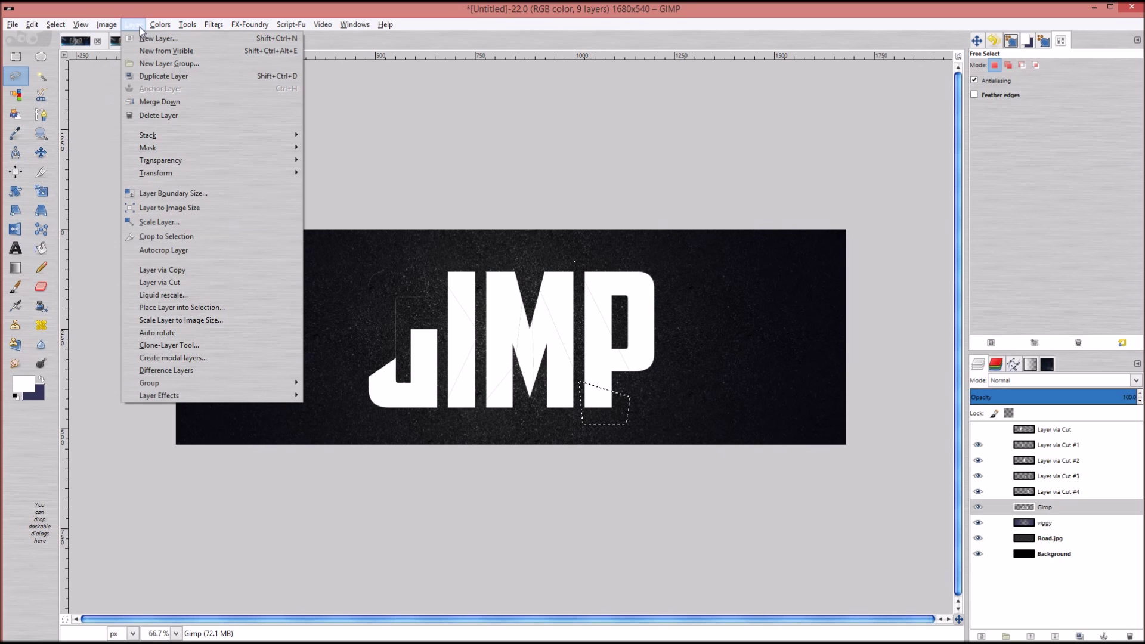
left_click(211, 28)
left_click(113, 26)
mouse_move(82, 28)
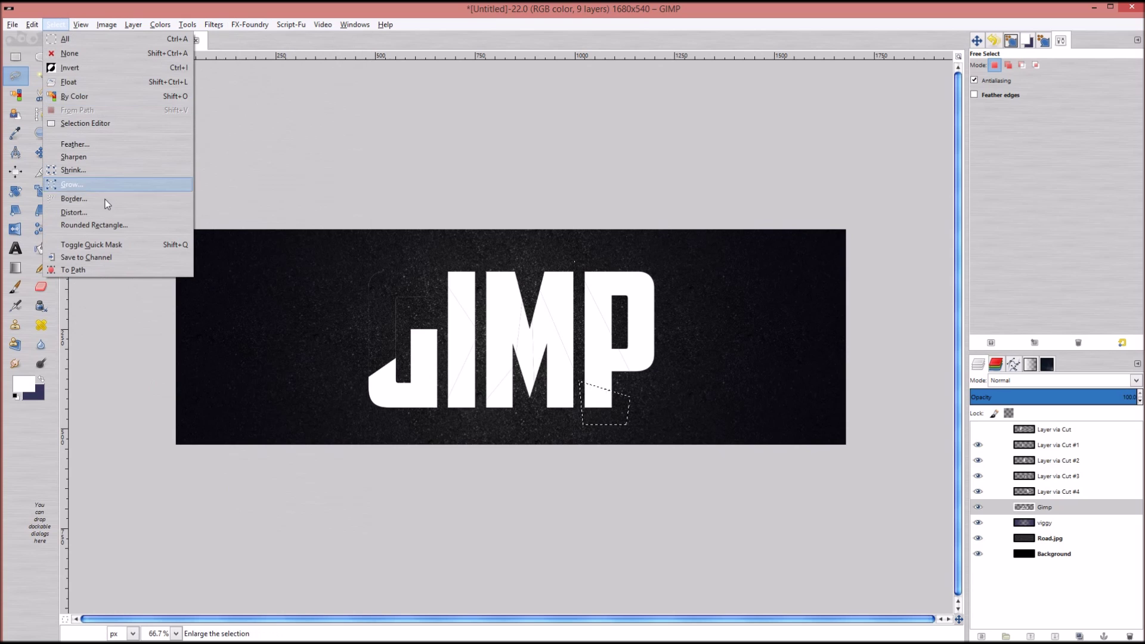
left_click(102, 182)
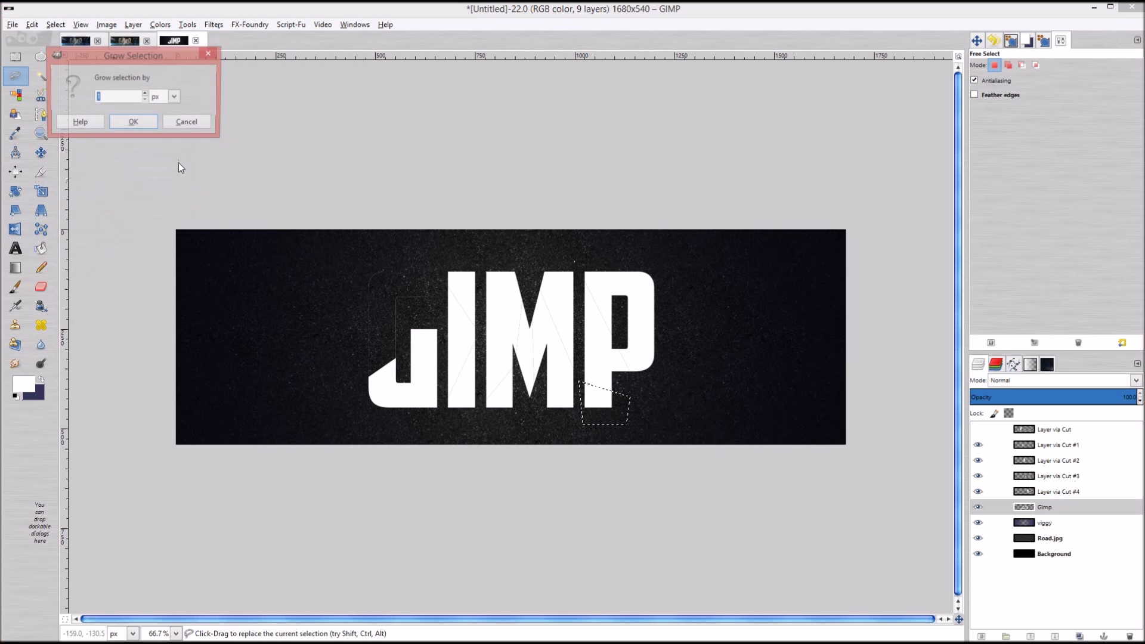
left_click(144, 122)
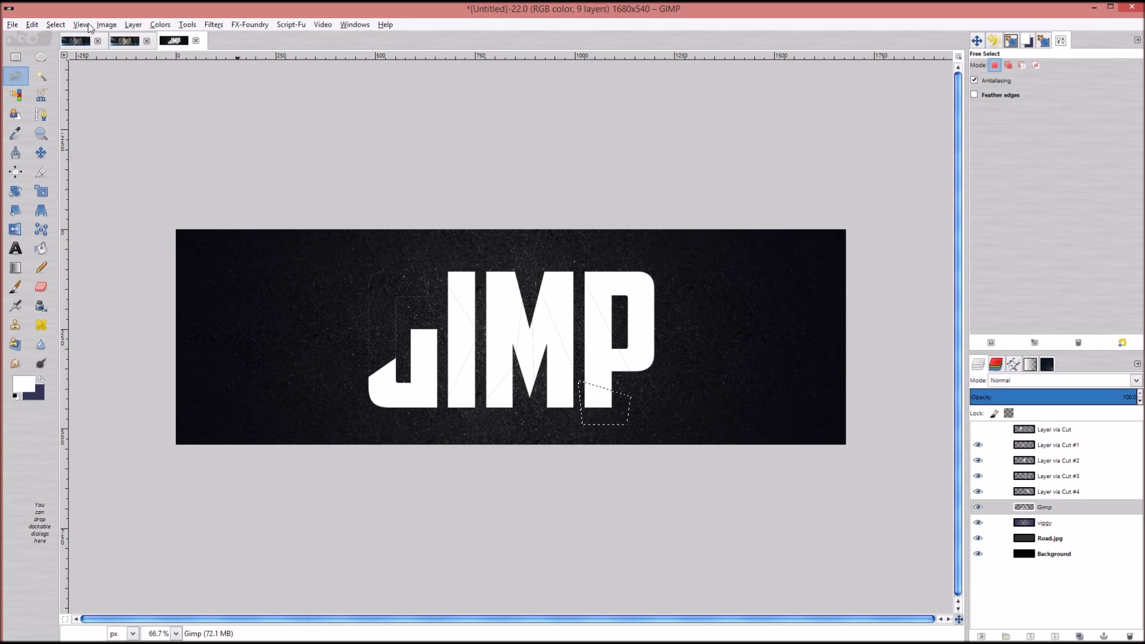
Step: Separate the selected foot of the P with Layer via Cut and shift the piece slightly downward
left_click(132, 25)
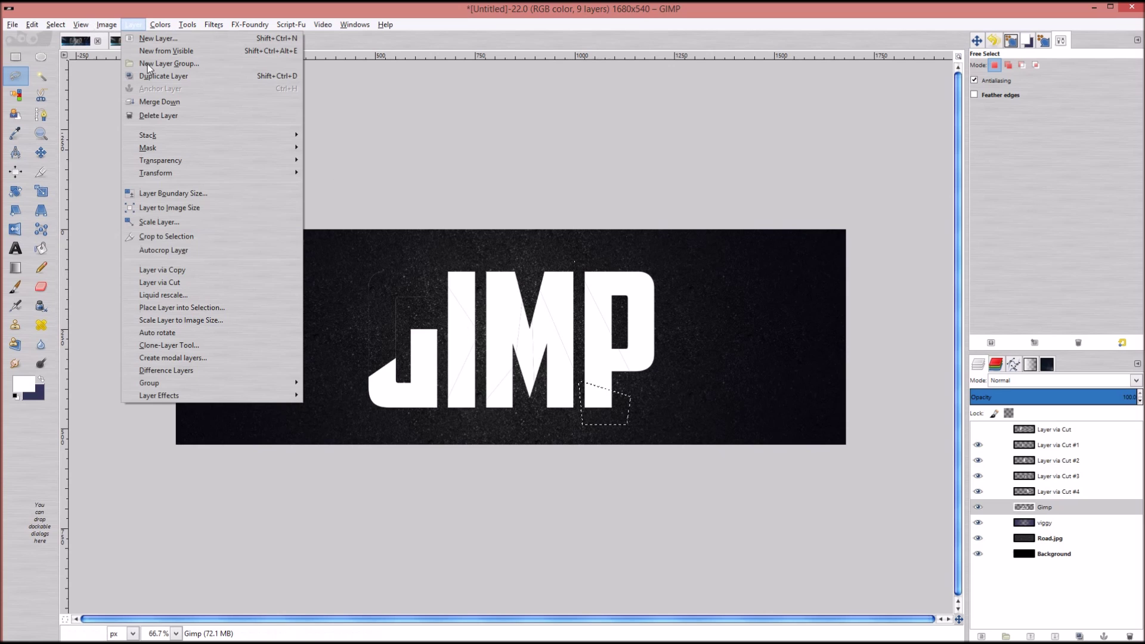
left_click(212, 282)
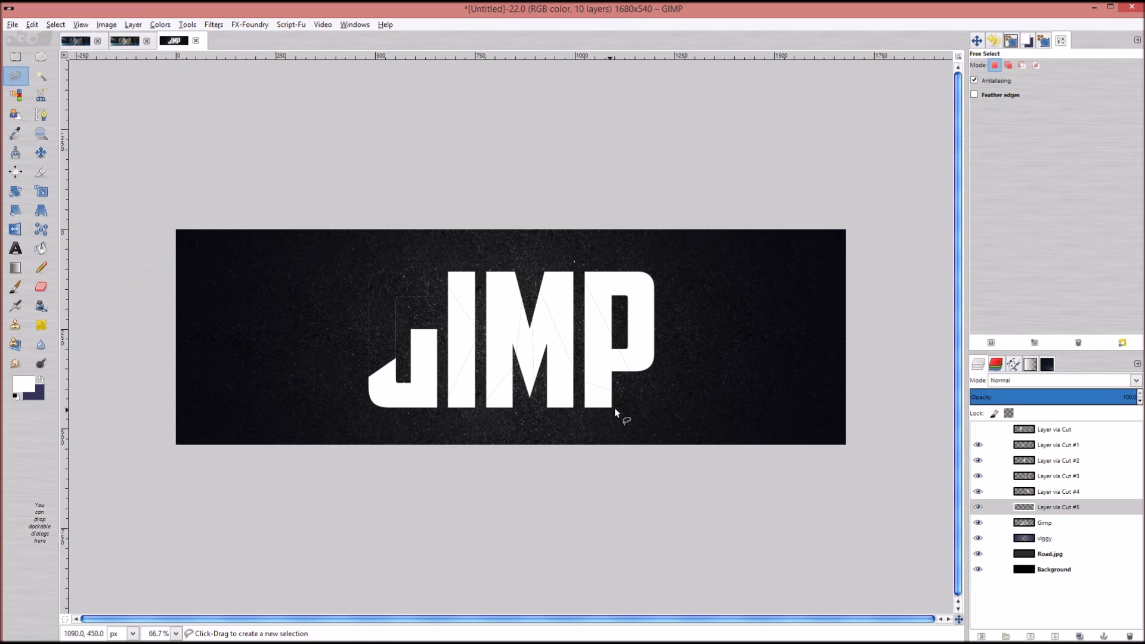
left_click(1064, 507)
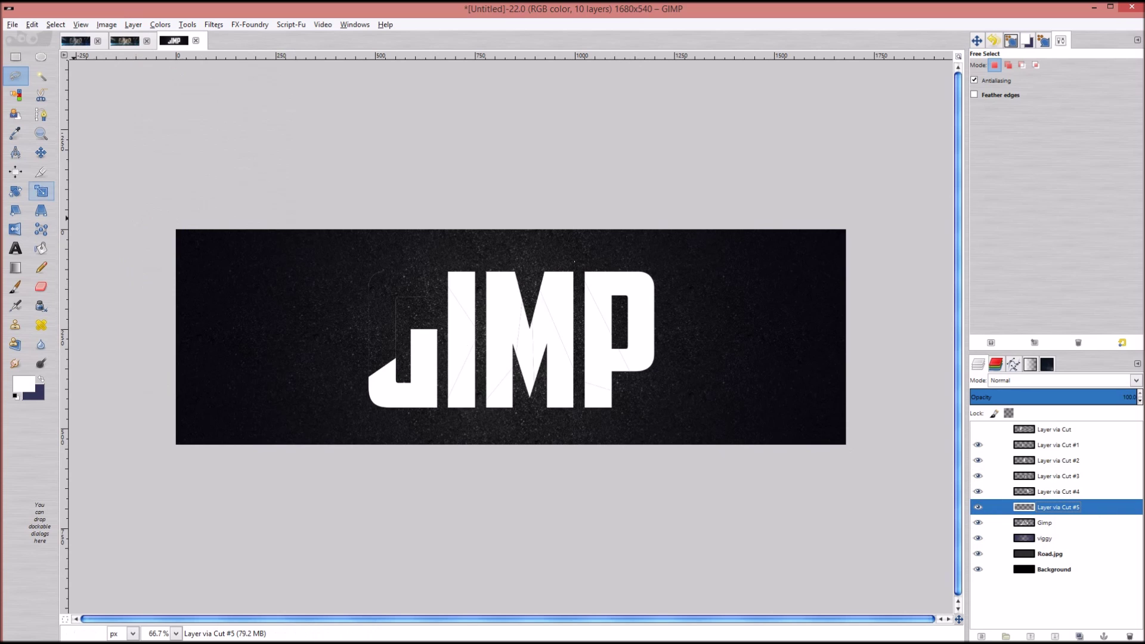
left_click(40, 153)
mouse_move(607, 404)
left_mouse_down()
mouse_move(628, 432)
mouse_move(577, 422)
mouse_move(607, 408)
left_mouse_up()
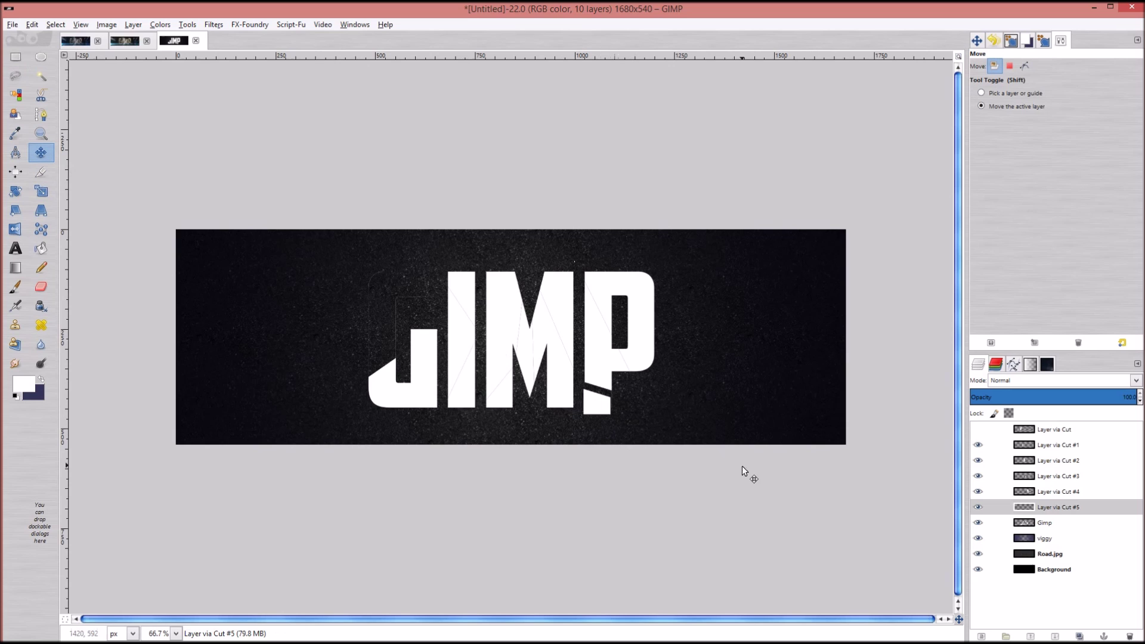
Step: Undo the move, the cut and the selection of the P's foot
key("ctrl+z")
key("ctrl+z")
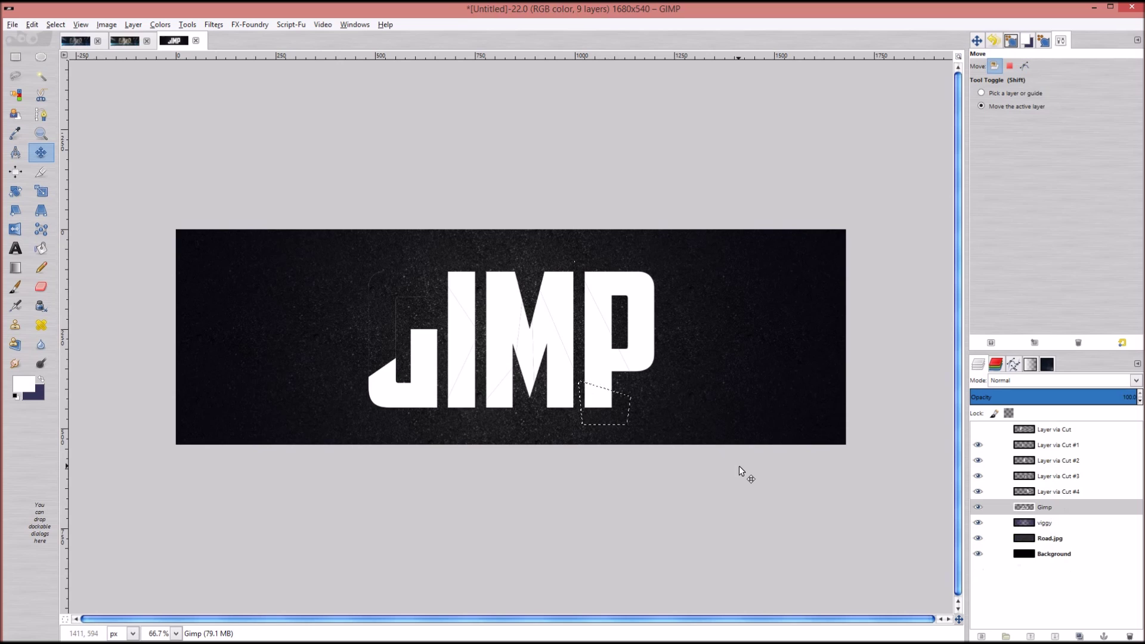
key("ctrl+z")
Step: Hide the remaining cut layers, Layer via Cut #1 through #4, so only the Gimp layer's lettering shows
left_click(978, 445)
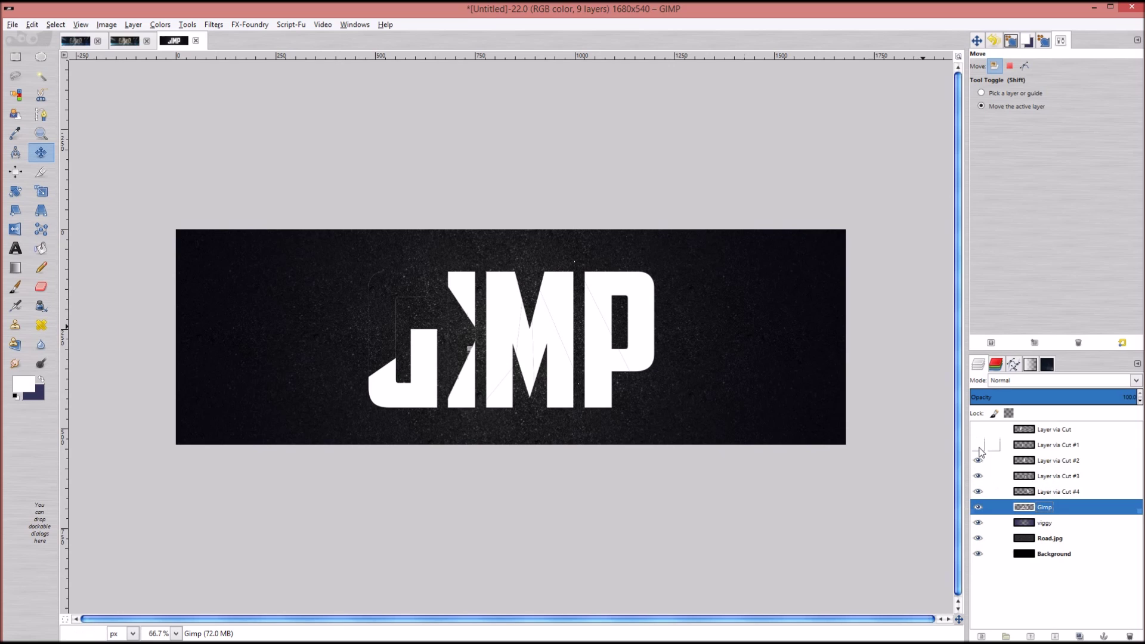
left_click(978, 461)
left_click(978, 476)
left_click(978, 492)
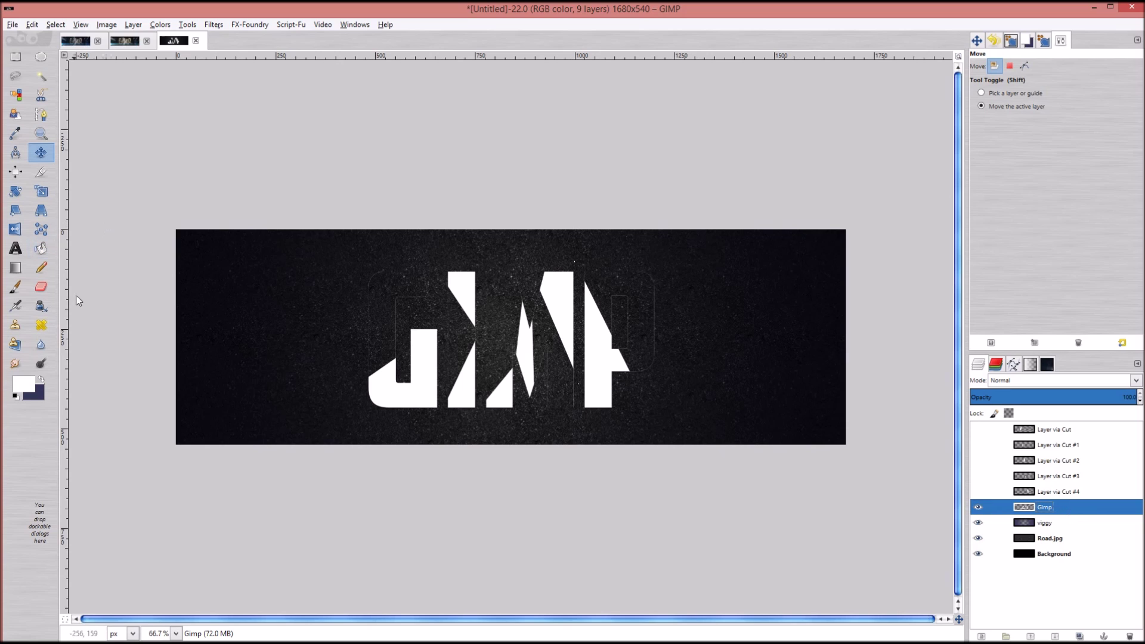
Step: Erase the thin leftover outlines of the cut pieces on the Gimp layer with the Eraser
left_click(40, 287)
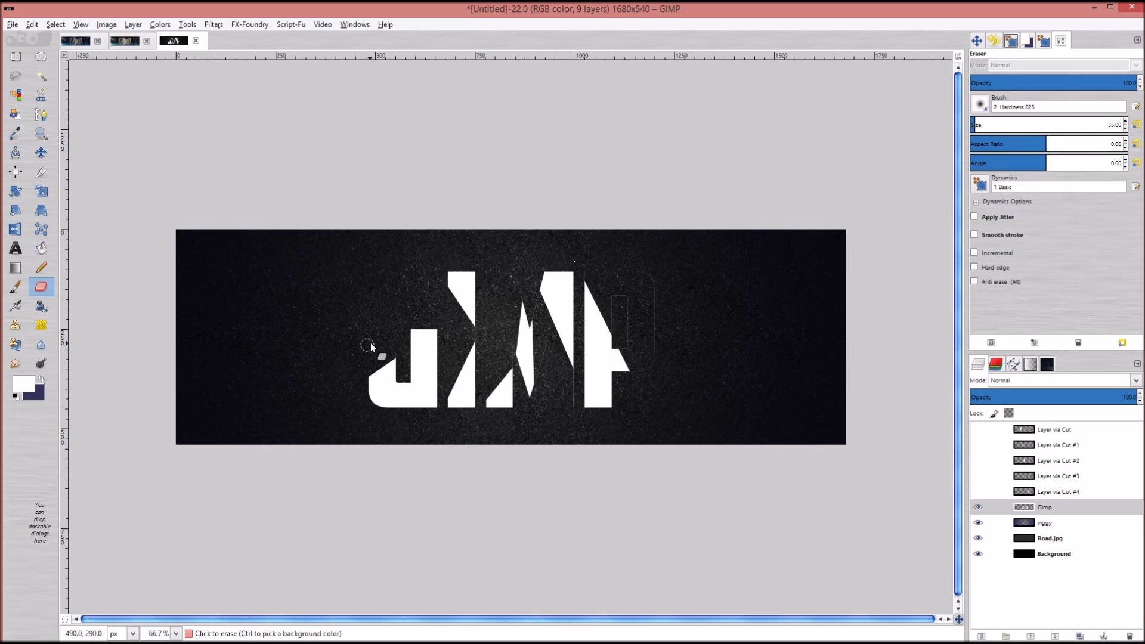
key("ctrl")
scroll(382, 346, "up", 4)
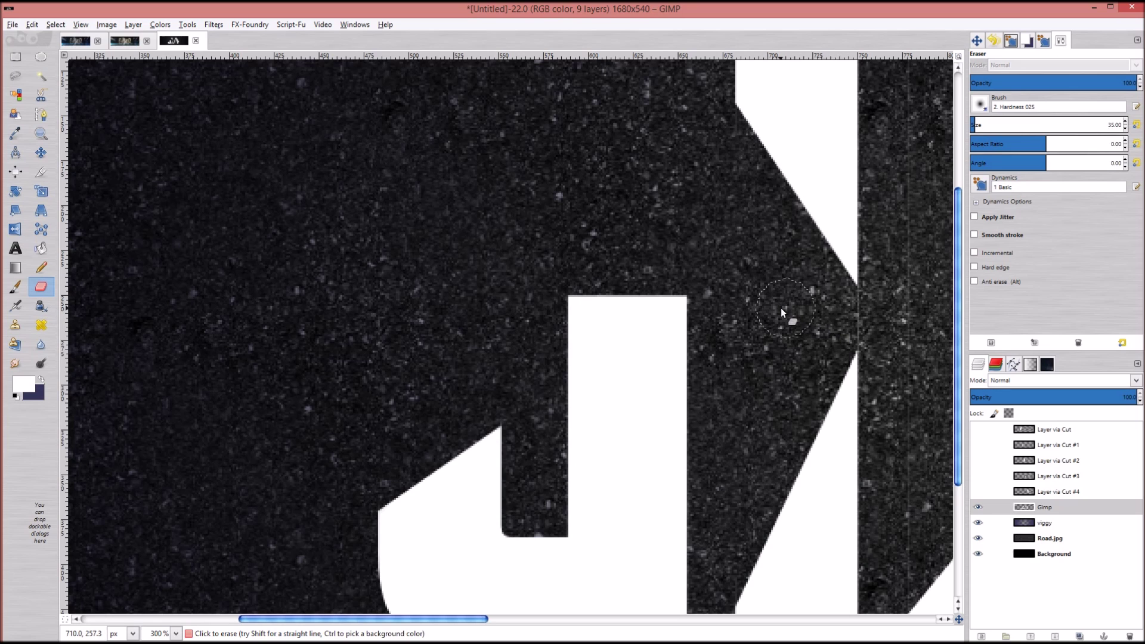
key("1")
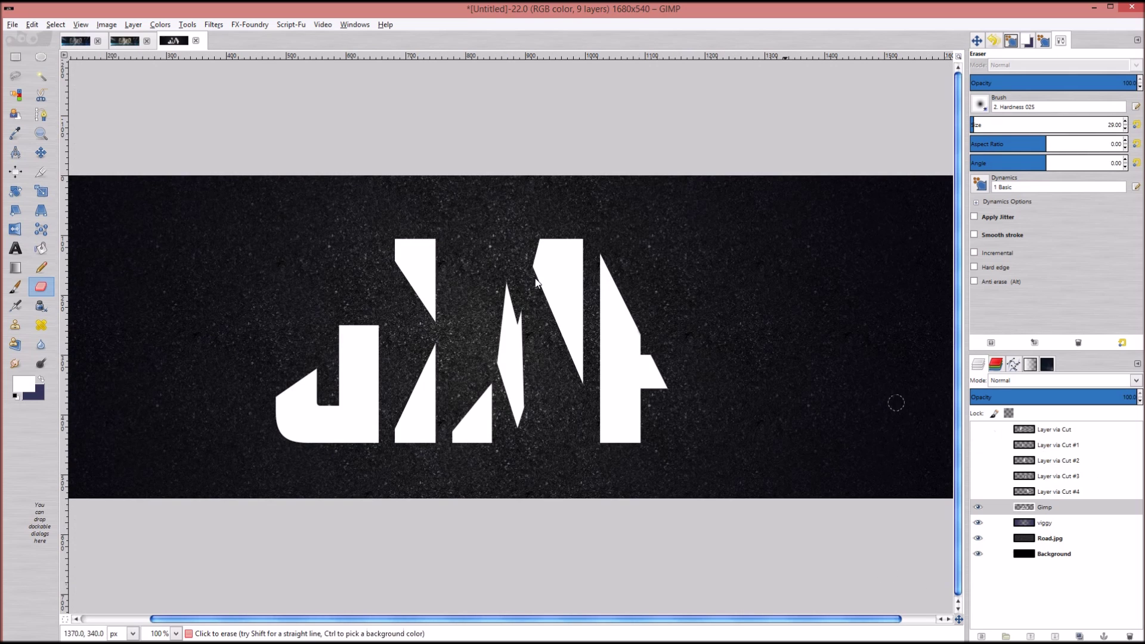
Step: Show all five cut layers again and make the topmost layer, Layer via Cut, active
left_click_drag(984, 495, 978, 429)
left_click(1054, 431)
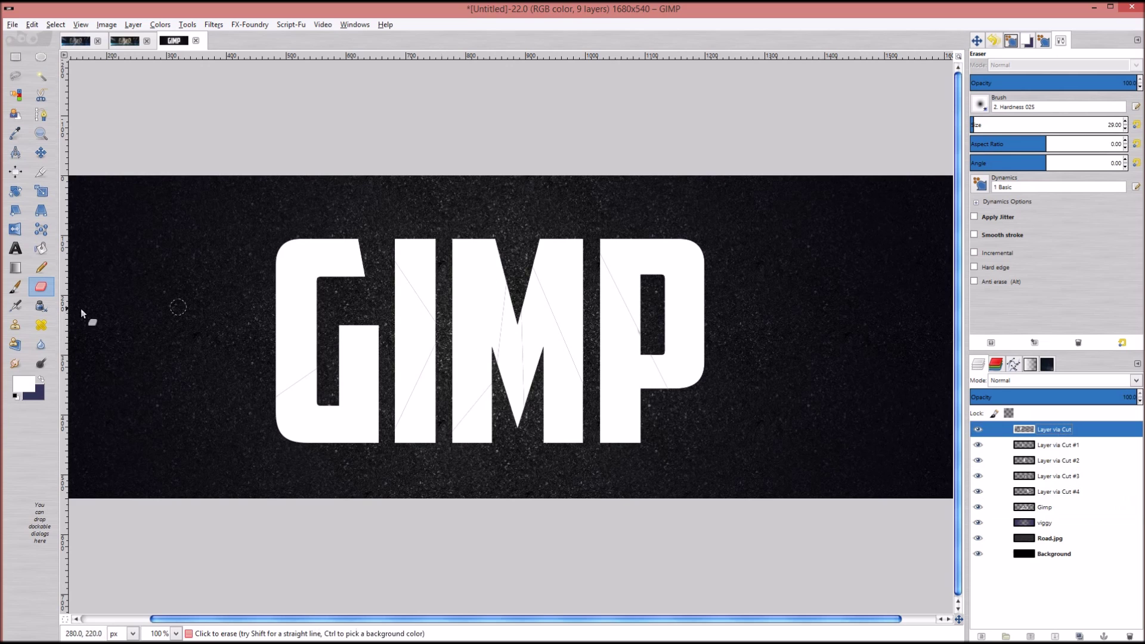
Step: Move the G's upper piece on Layer via Cut slightly up and right, and scale it proportionally to about 139 × 245 px
left_click(40, 153)
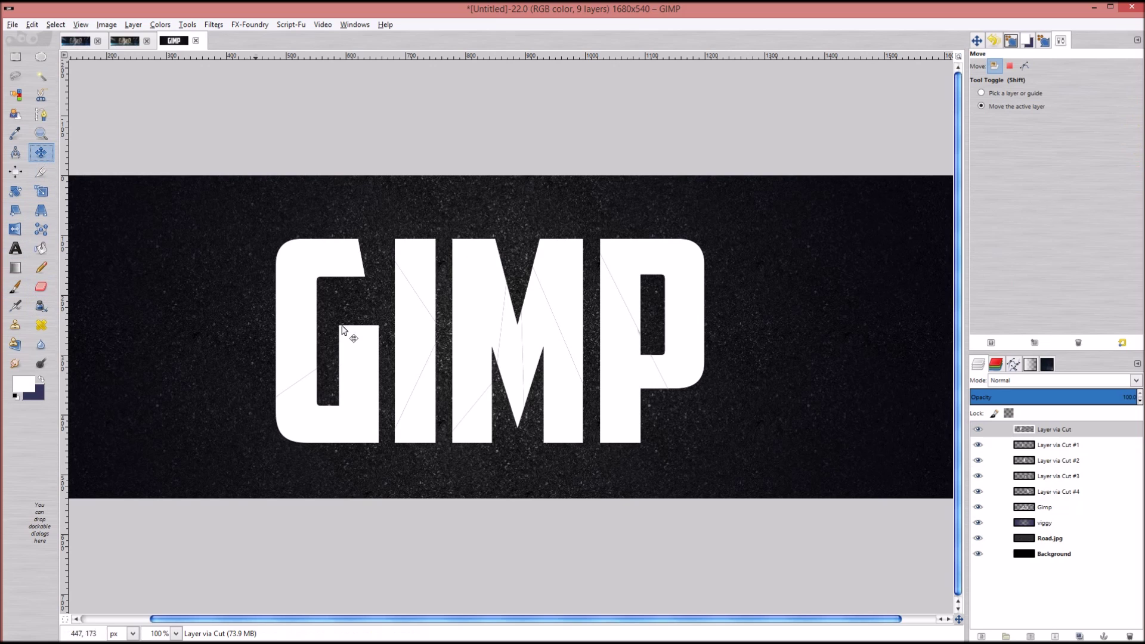
mouse_move(309, 316)
left_mouse_down()
mouse_move(314, 298)
mouse_move(325, 308)
left_mouse_up()
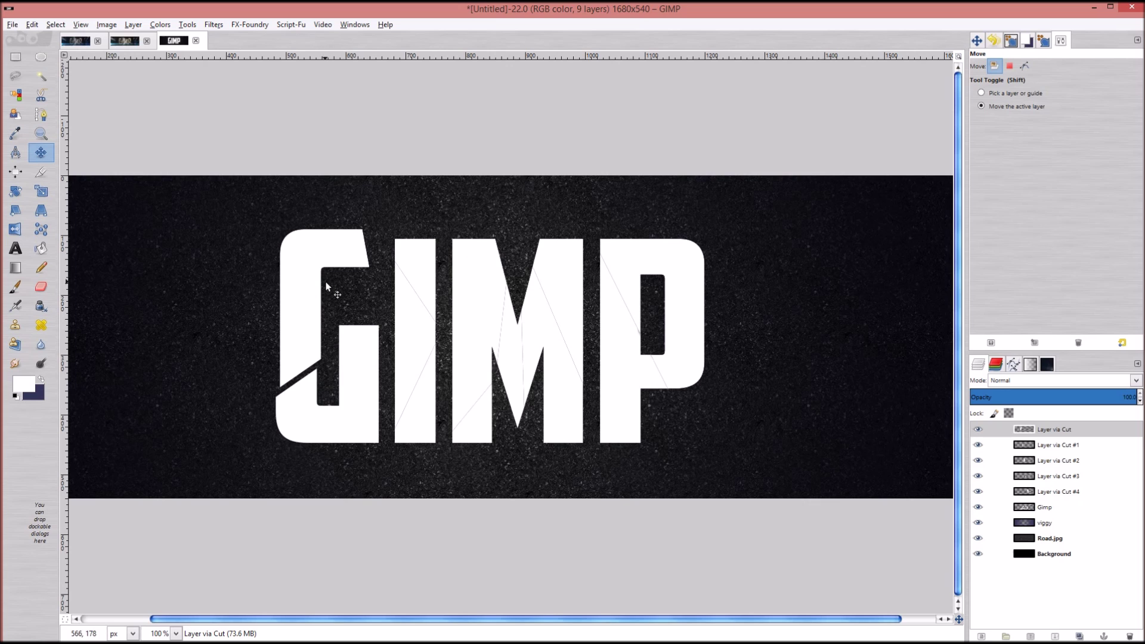
key("shift+s")
left_click(327, 286)
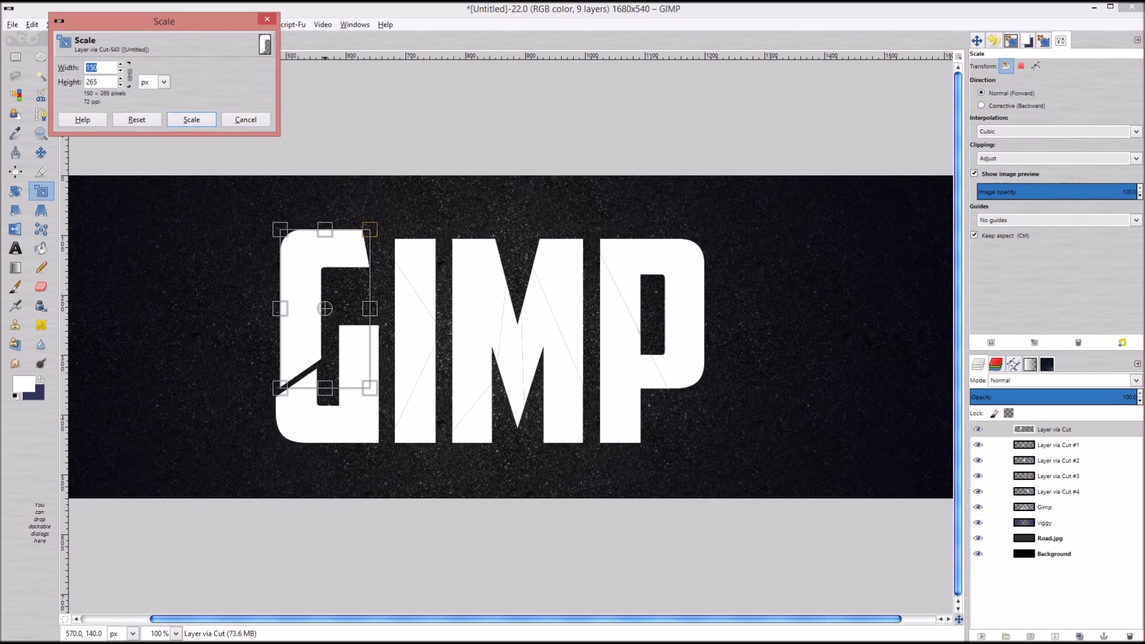
left_click_drag(371, 232, 363, 242)
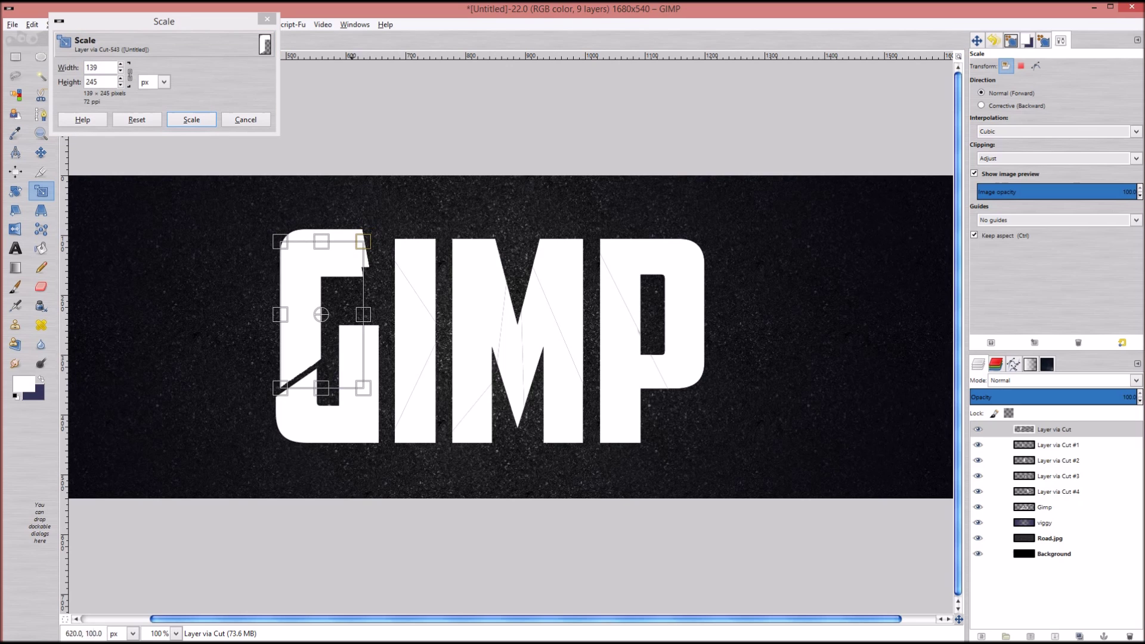
key("Return")
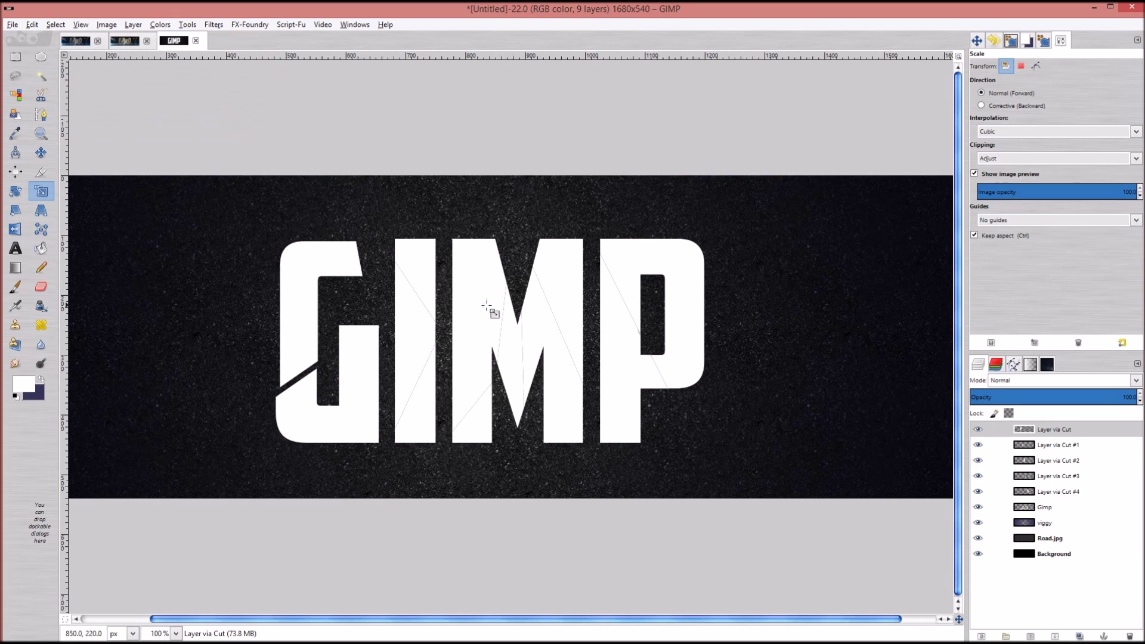
Step: Shift the I's middle shard on Layer via Cut #1 slightly up and left, and scale it proportionally to about 64 × 261 px
key("Page_Down")
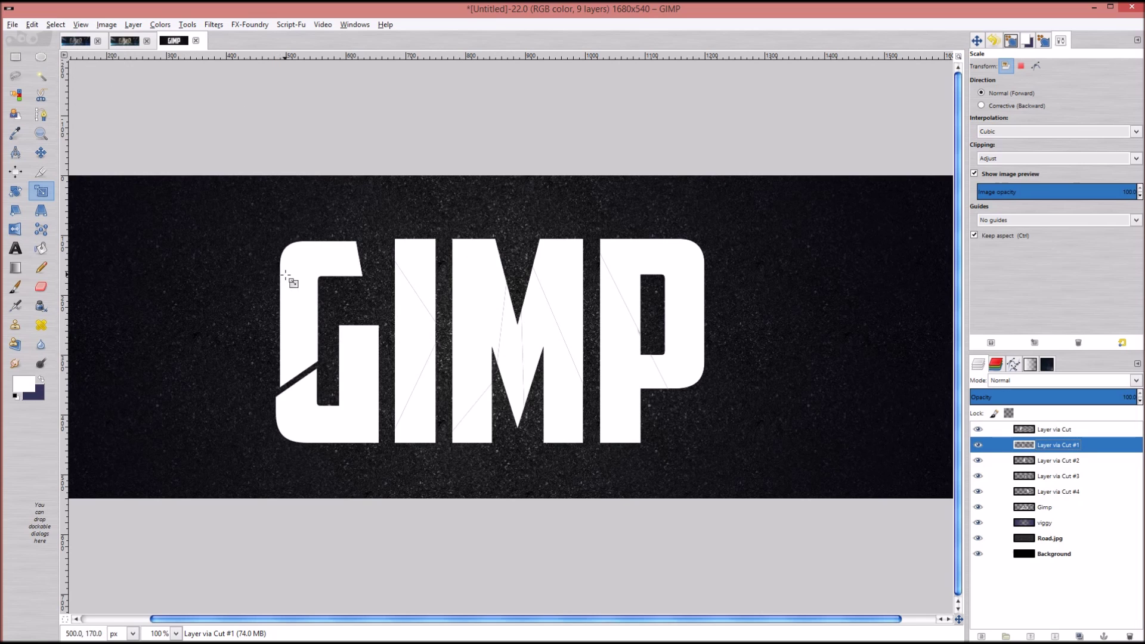
key("m")
left_click_drag(405, 323, 400, 320)
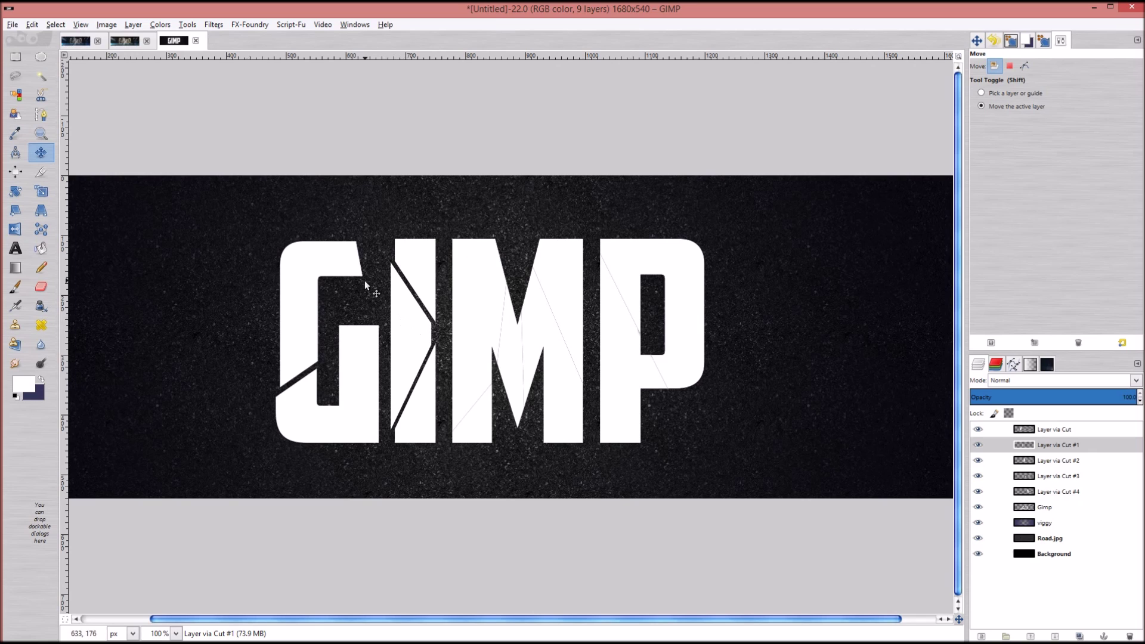
key("shift+s")
left_click(259, 281)
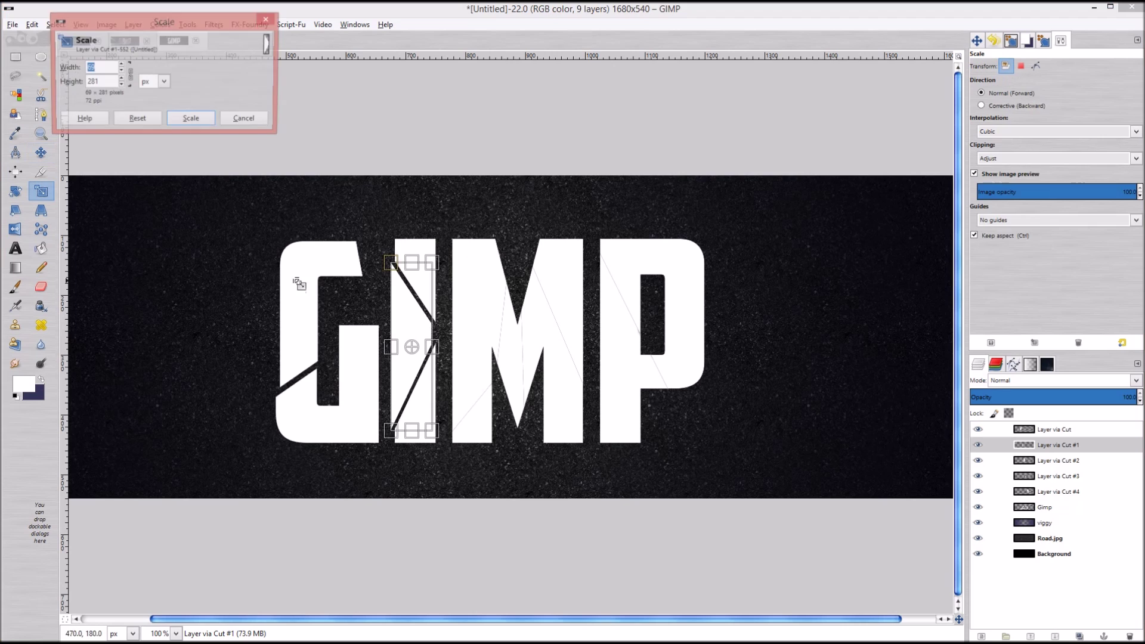
left_click_drag(440, 270, 437, 282)
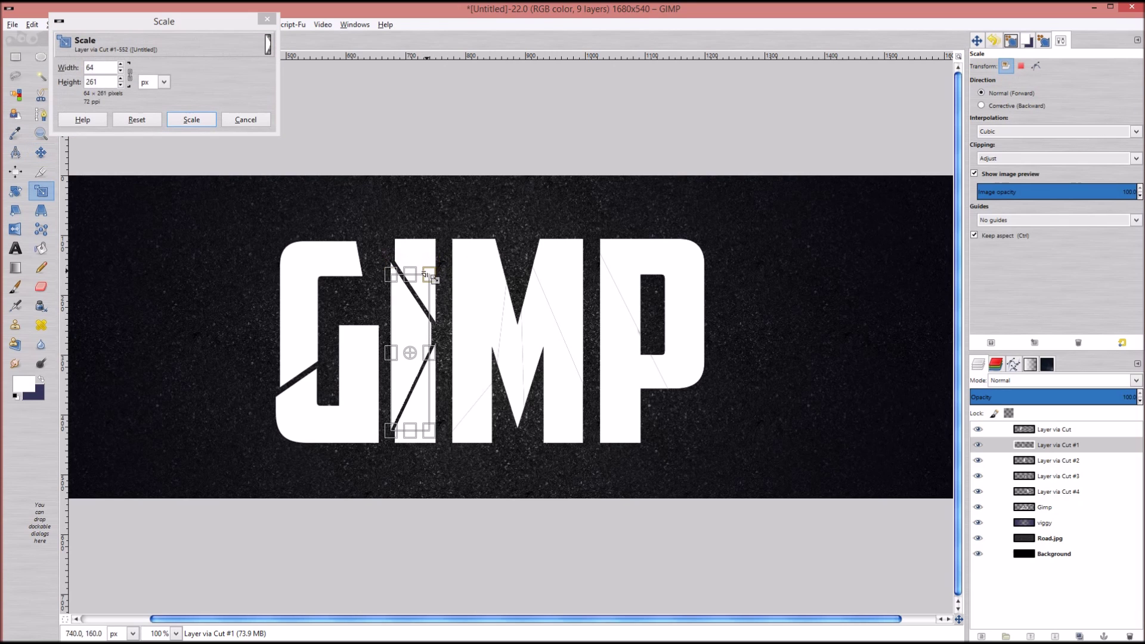
left_click(191, 119)
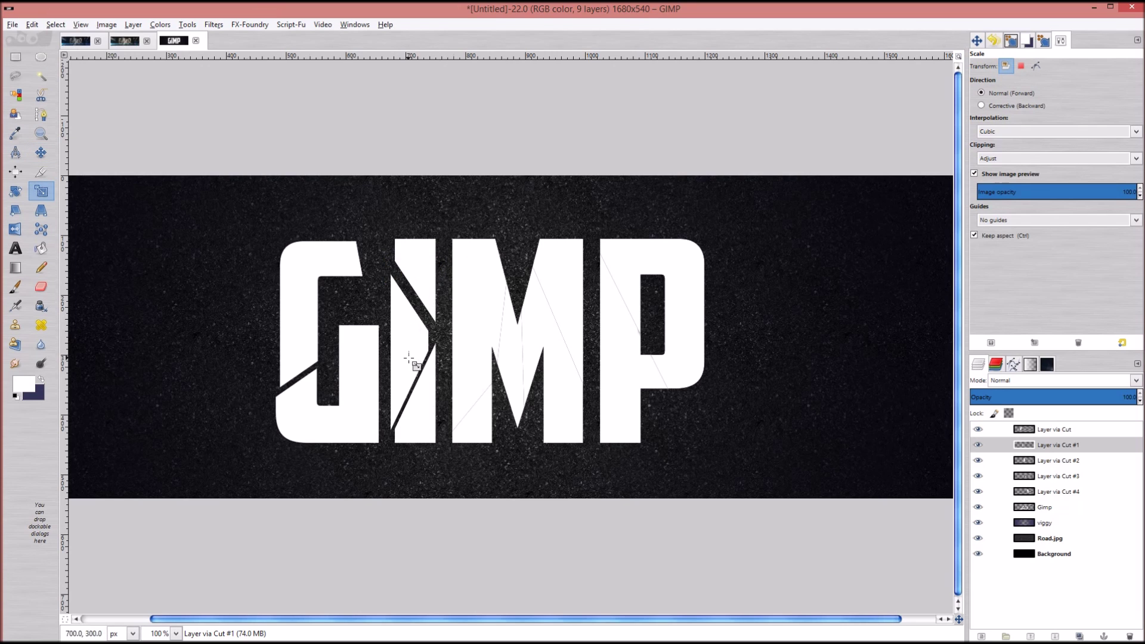
Step: Reposition the I's scaled middle shard up and right until the gaps to the upper and lower pieces are even
key("m")
left_click_drag(408, 356, 410, 345)
key("Up")
key("Up")
key("Up")
key("Down")
key("Up")
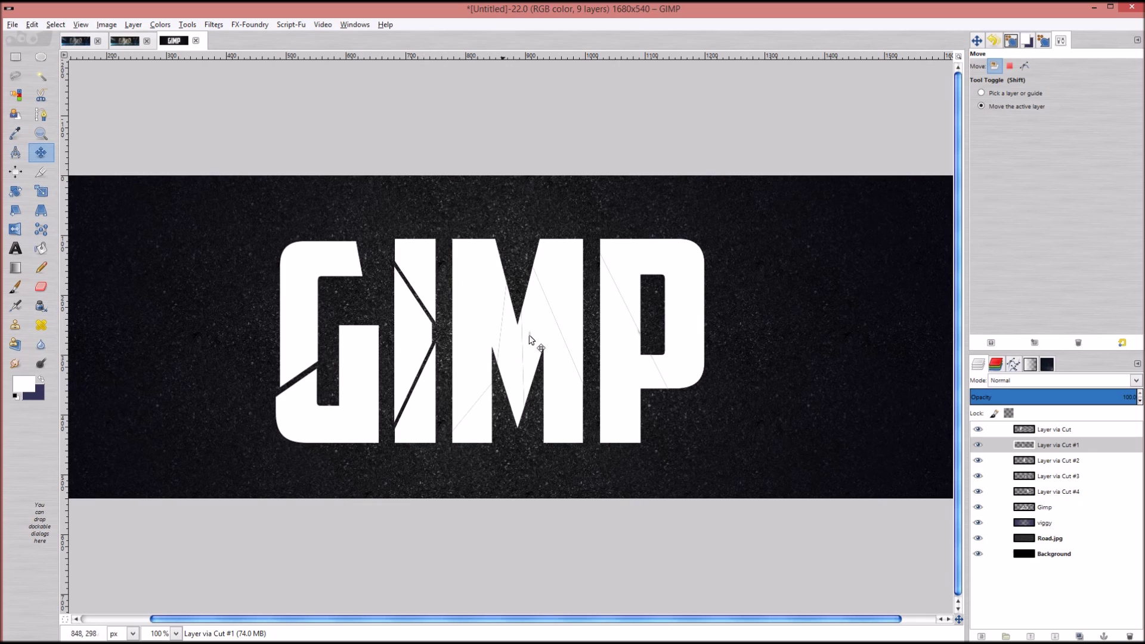
Step: Scale down the M's left shard on Layer via Cut #2 proportionally and position it with narrow gaps to the neighbouring pieces
left_click(1037, 460)
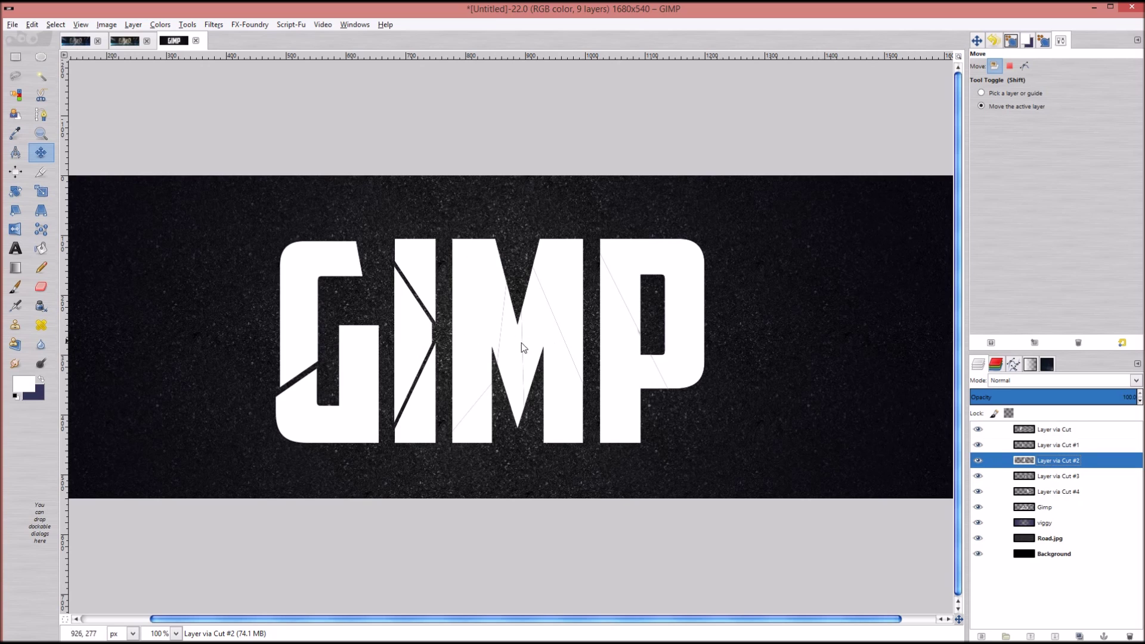
left_click_drag(484, 330, 481, 320)
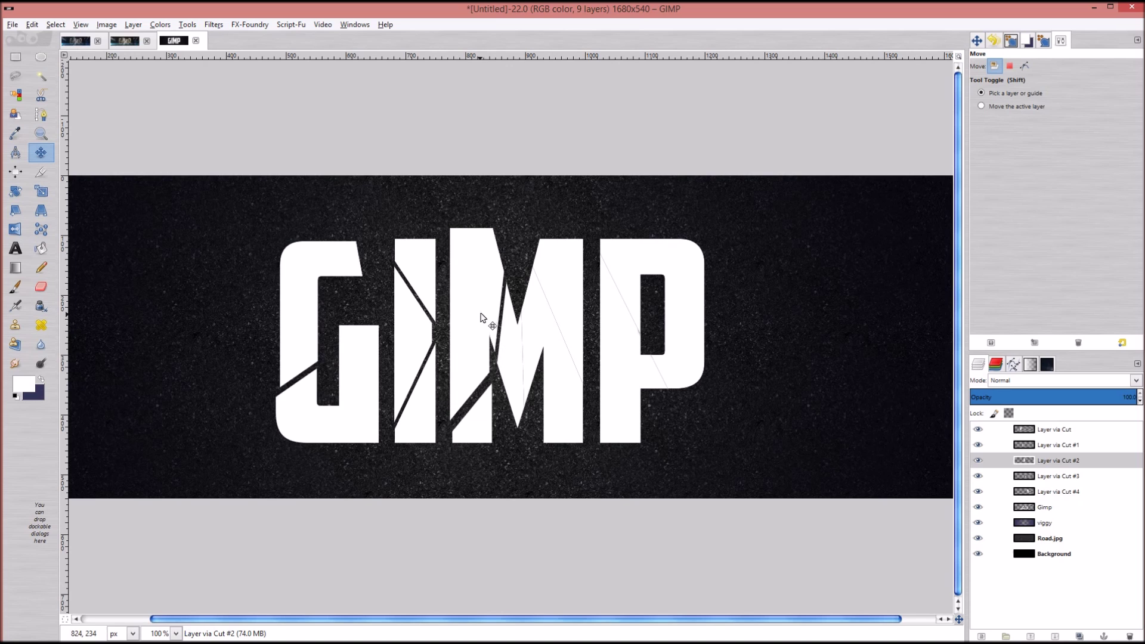
key("shift+s")
left_click(483, 317)
left_click_drag(502, 240, 492, 246)
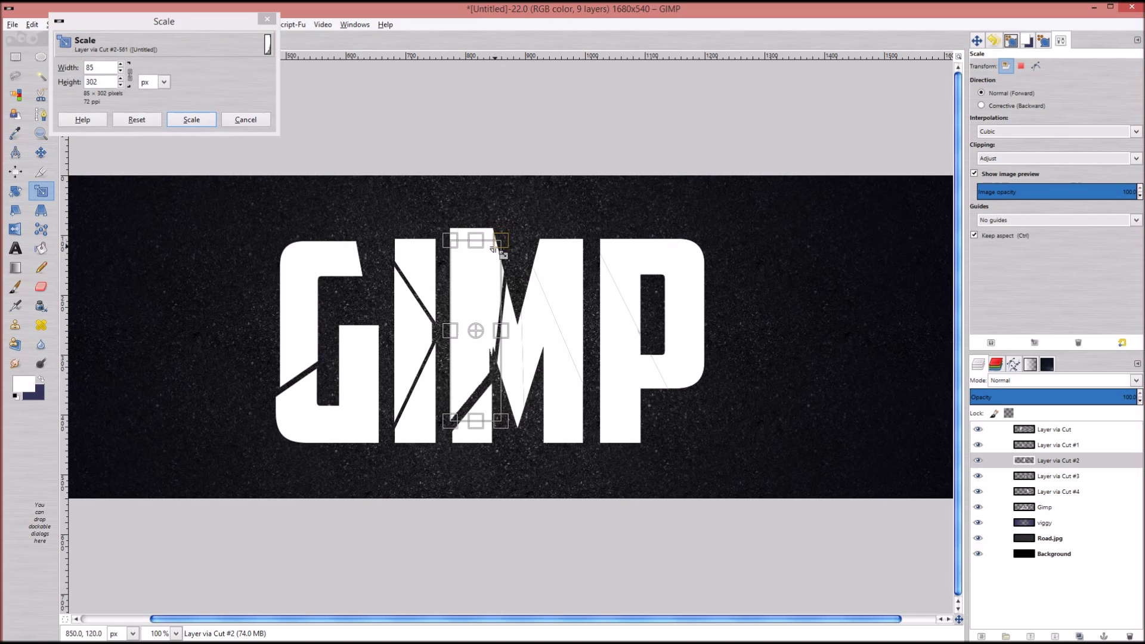
left_click(191, 119)
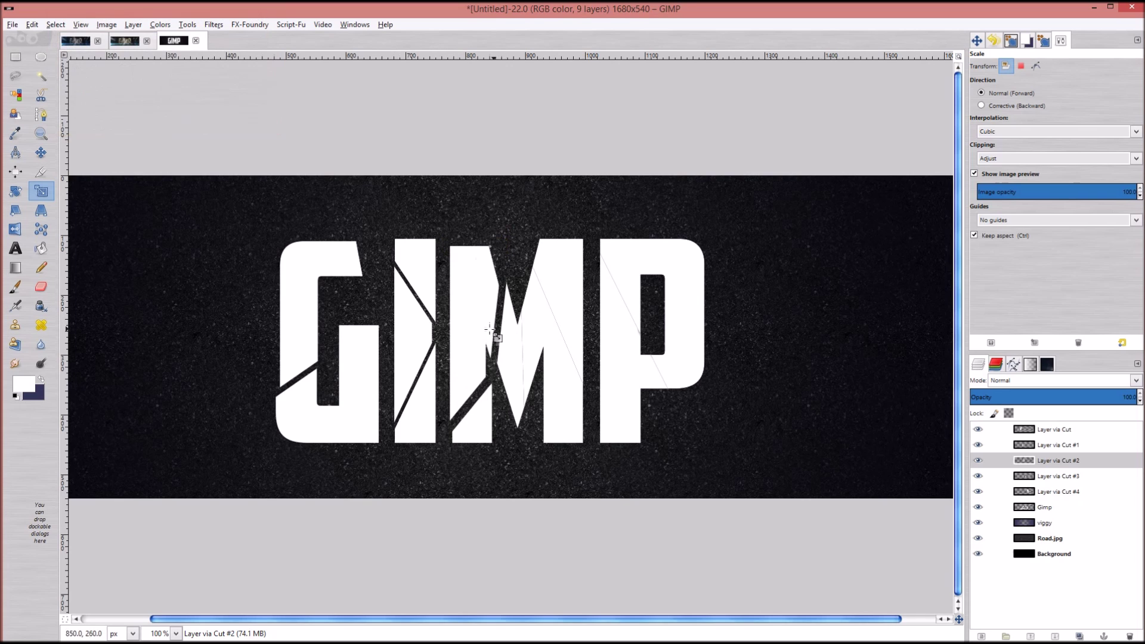
key("m")
left_click_drag(478, 325, 483, 329)
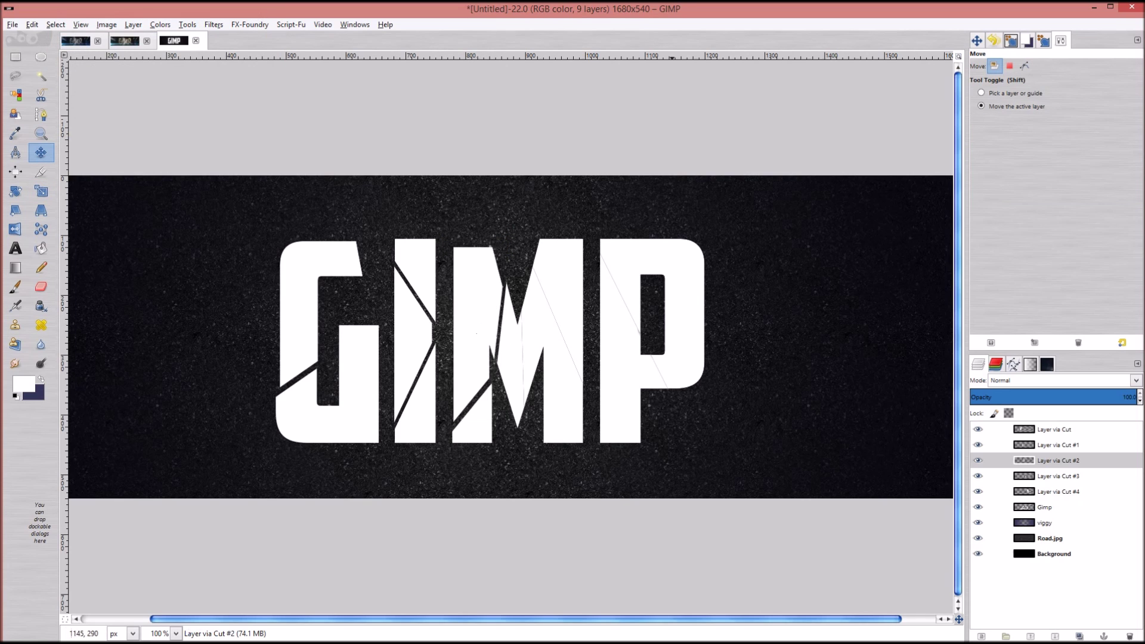
Step: Offset the M's lower-right shard on Layer via Cut #3 down and right, scaling it proportionally to about 93 × 266 px
left_click(1060, 477)
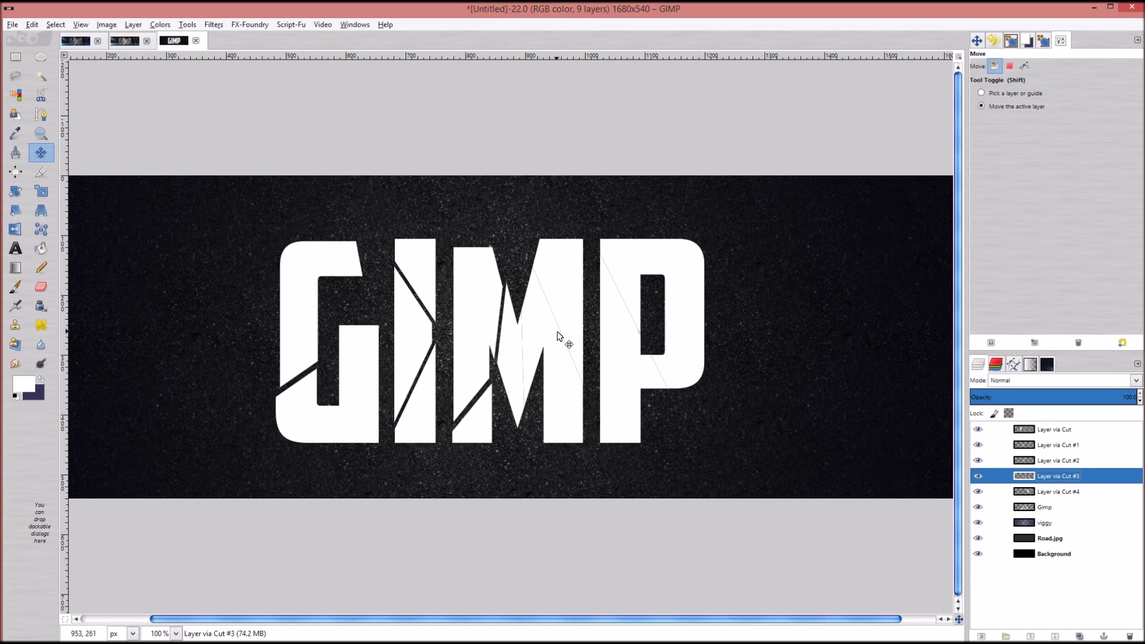
left_click_drag(557, 337, 565, 358)
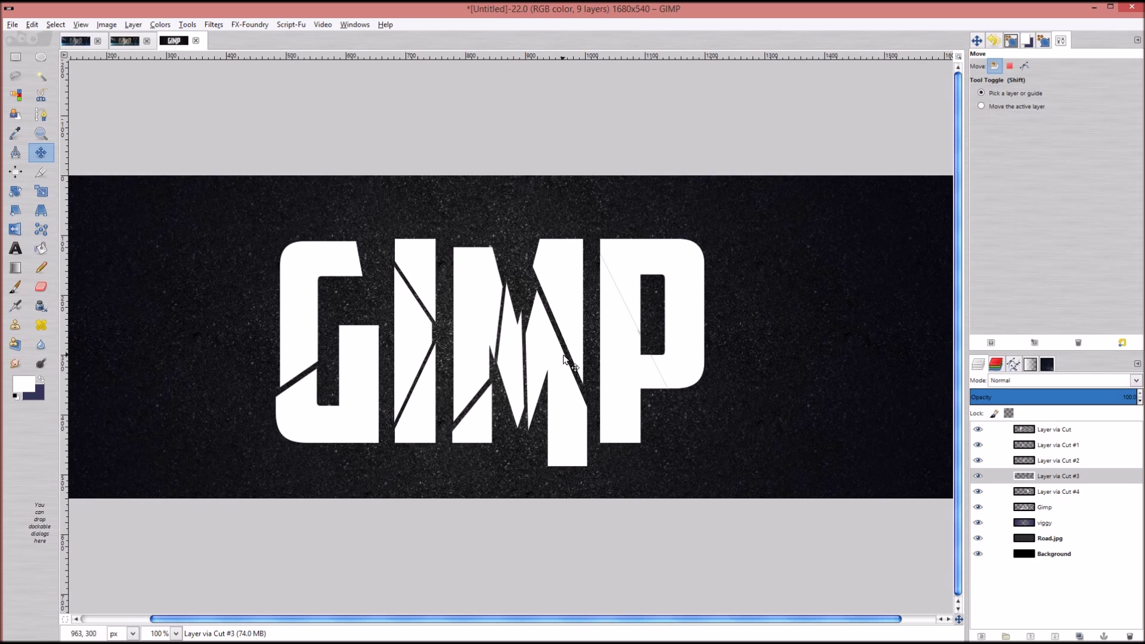
key("shift+s")
left_click(565, 357)
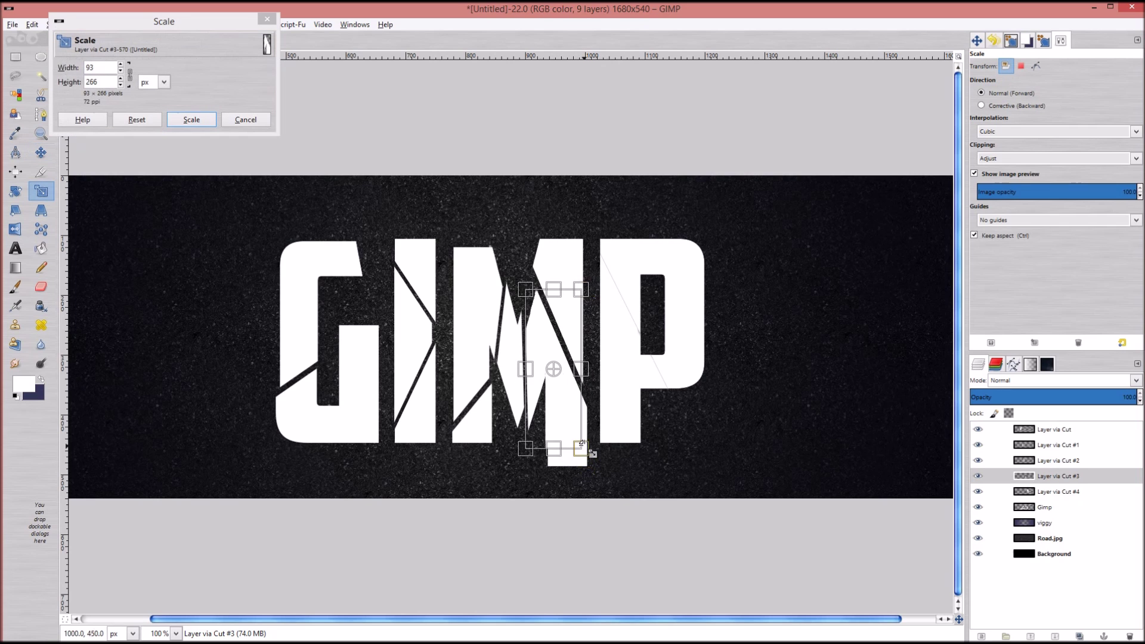
left_click(191, 119)
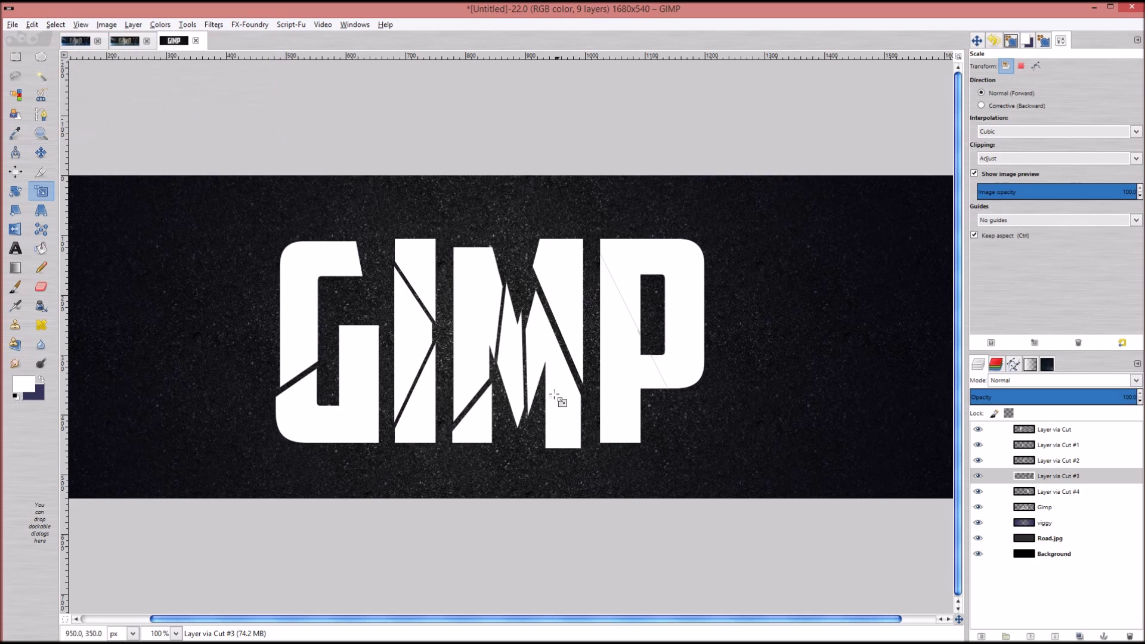
key("m")
left_click_drag(552, 386, 552, 380)
Step: Offset the P's bowl on Layer via Cut #4 down and right, scaling it proportionally to about 147 × 211 px
left_click(993, 491)
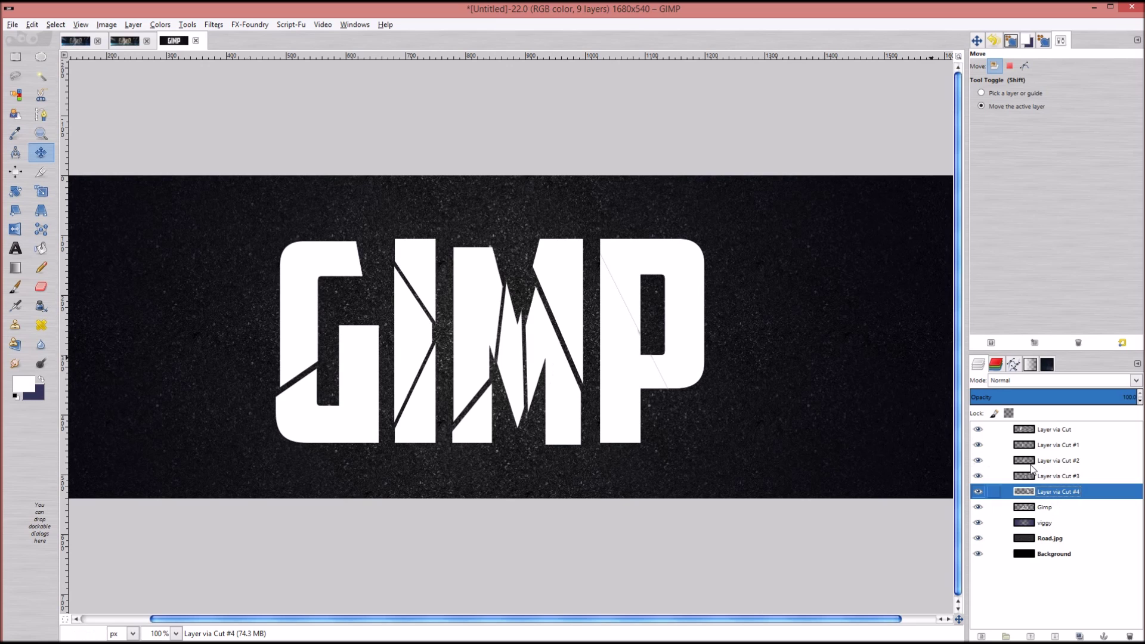
mouse_move(681, 297)
left_mouse_down()
mouse_move(693, 322)
mouse_move(696, 312)
left_mouse_up()
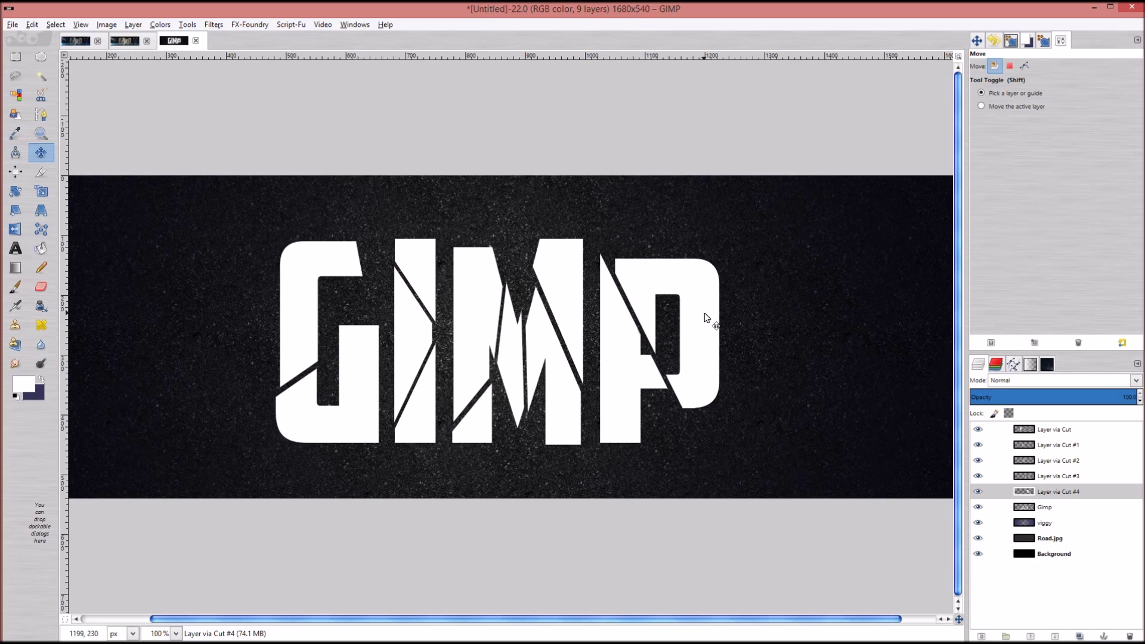
key("shift+s")
left_click(704, 317)
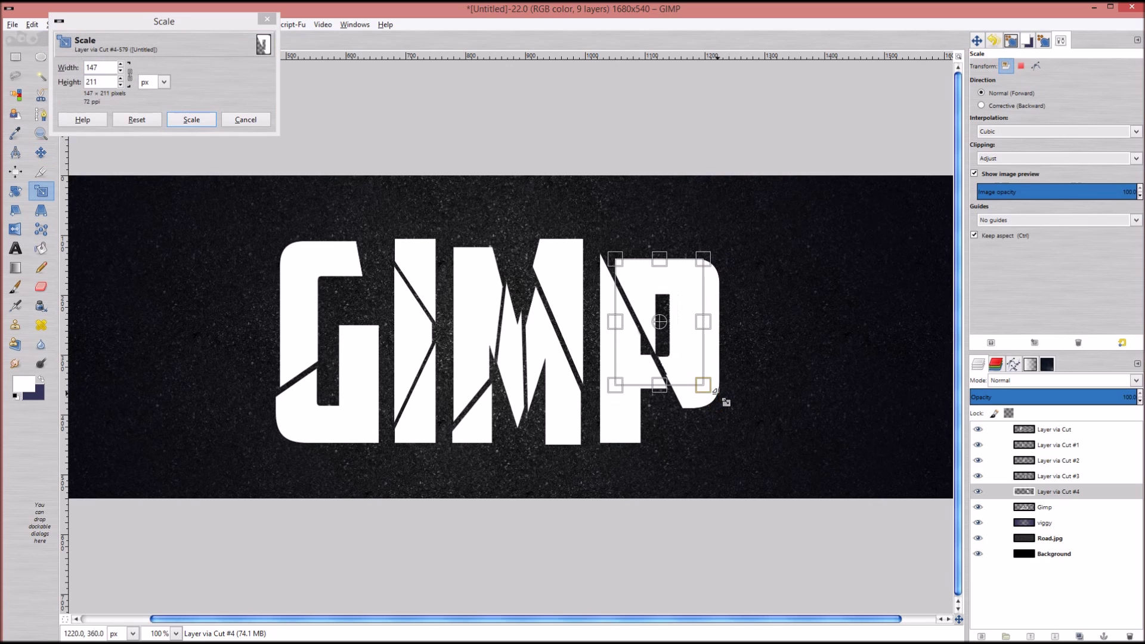
key("Return")
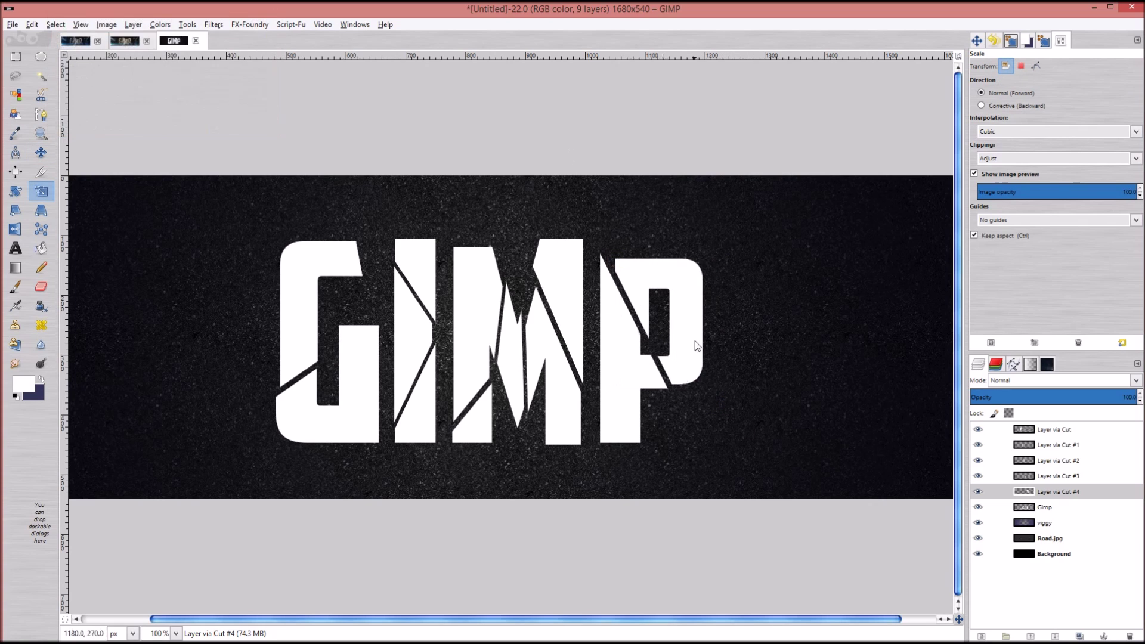
key("m")
left_click_drag(702, 345, 703, 347)
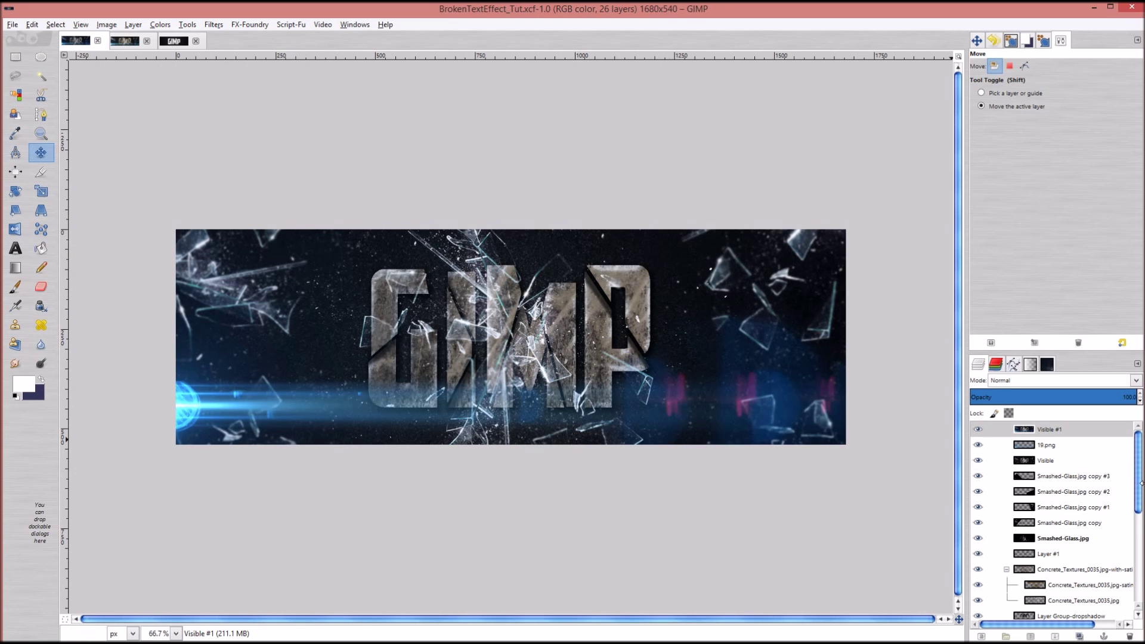
Step: Review how the layers are grouped in the finished BrokenTextEffect_Tut.xcf example, and return to the working banner
left_click_drag(1137, 480, 828, 473)
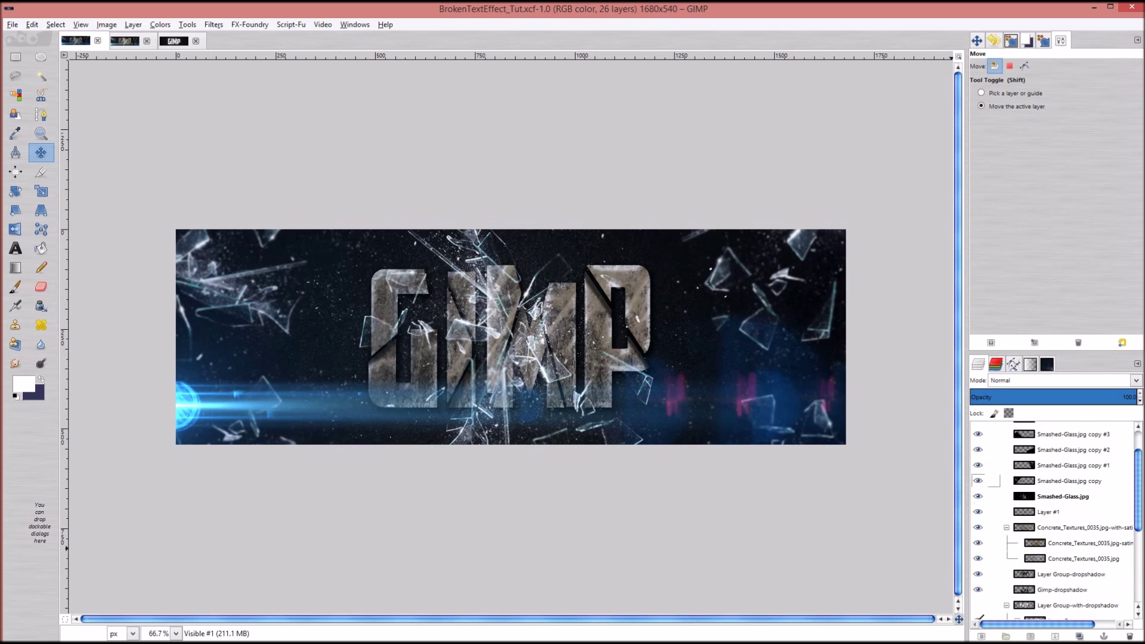
left_click_drag(1140, 484, 1133, 557)
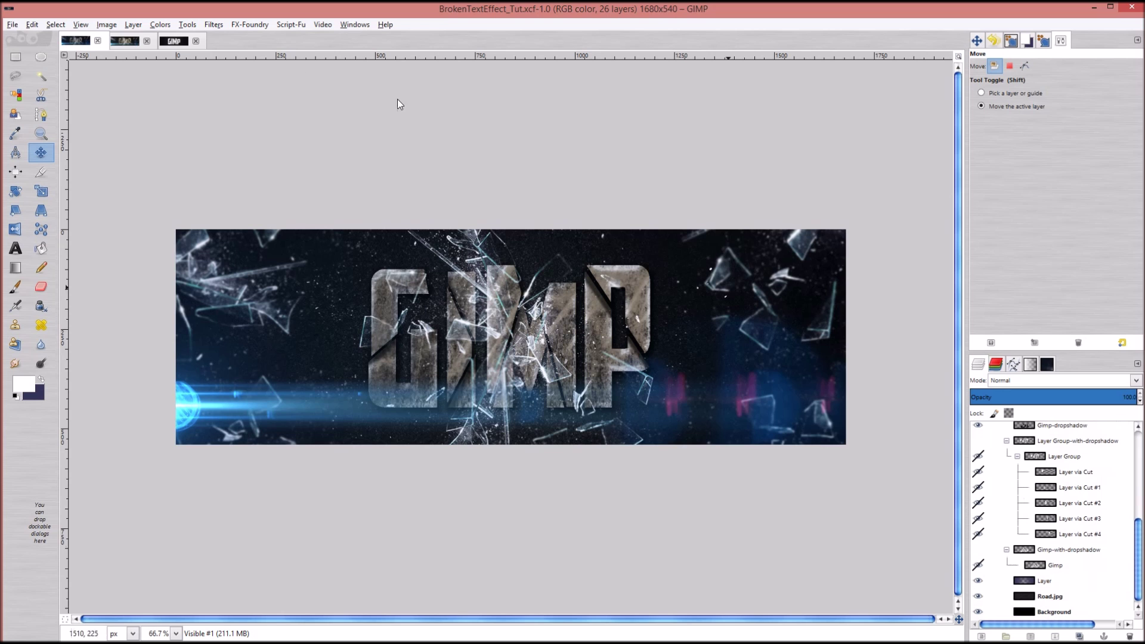
left_click(170, 44)
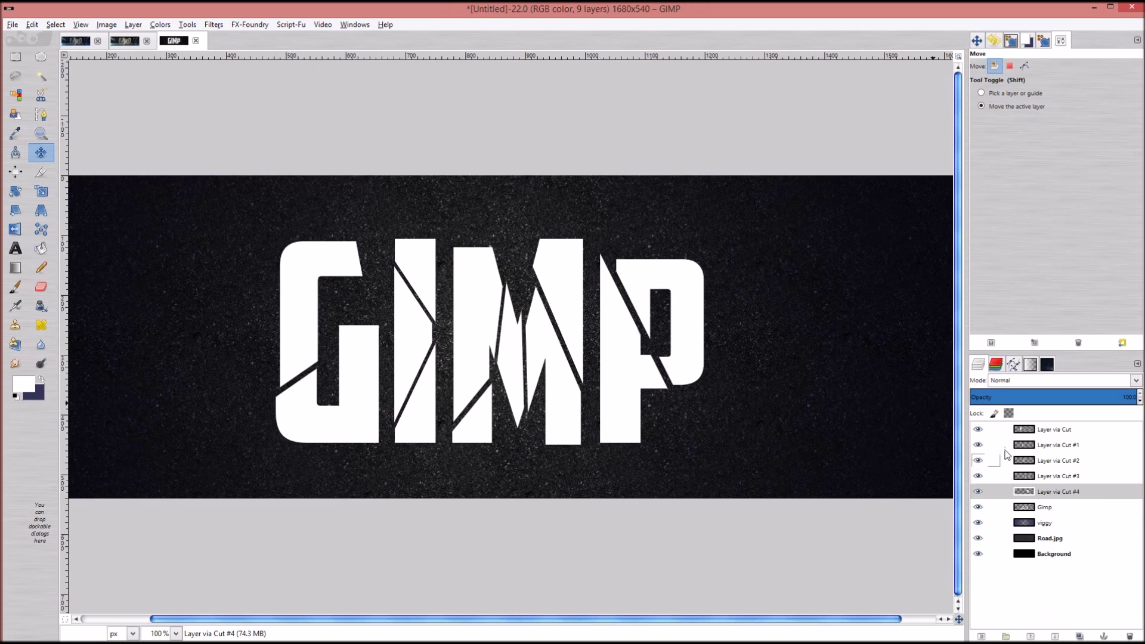
Step: Link the five shard layers, Layer via Cut and Layer via Cut #1 through #4, together
left_click(1038, 431)
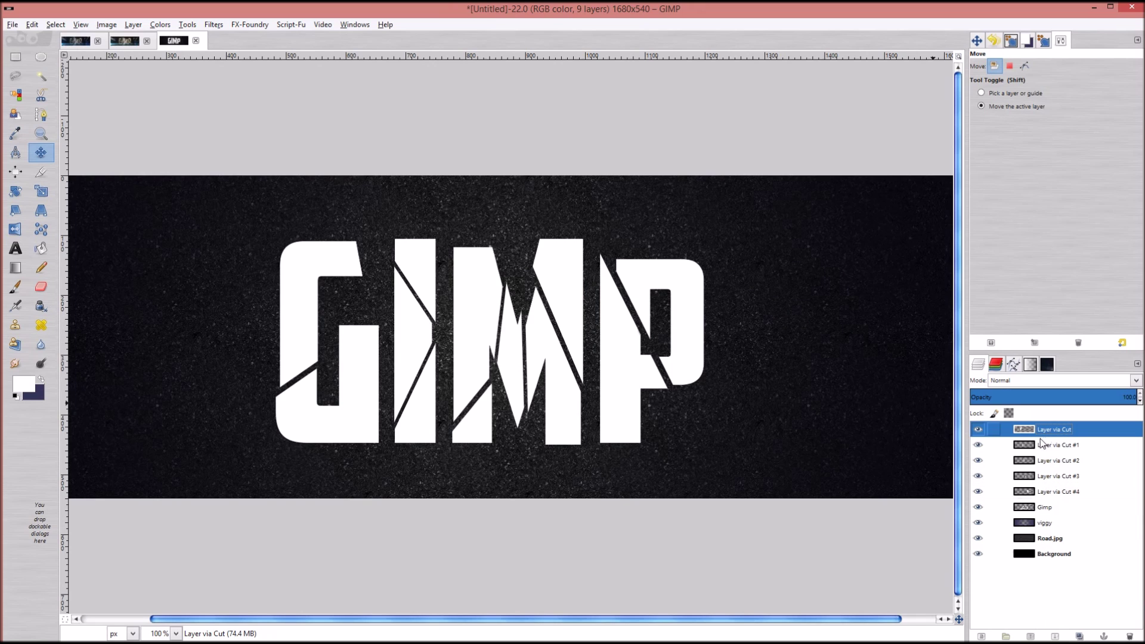
left_click(993, 429)
left_click(993, 444)
left_click(993, 461)
left_click(992, 476)
left_click(992, 491)
Step: Pack the linked shard layers into one layer group and expand the group to list its layers
left_click(132, 25)
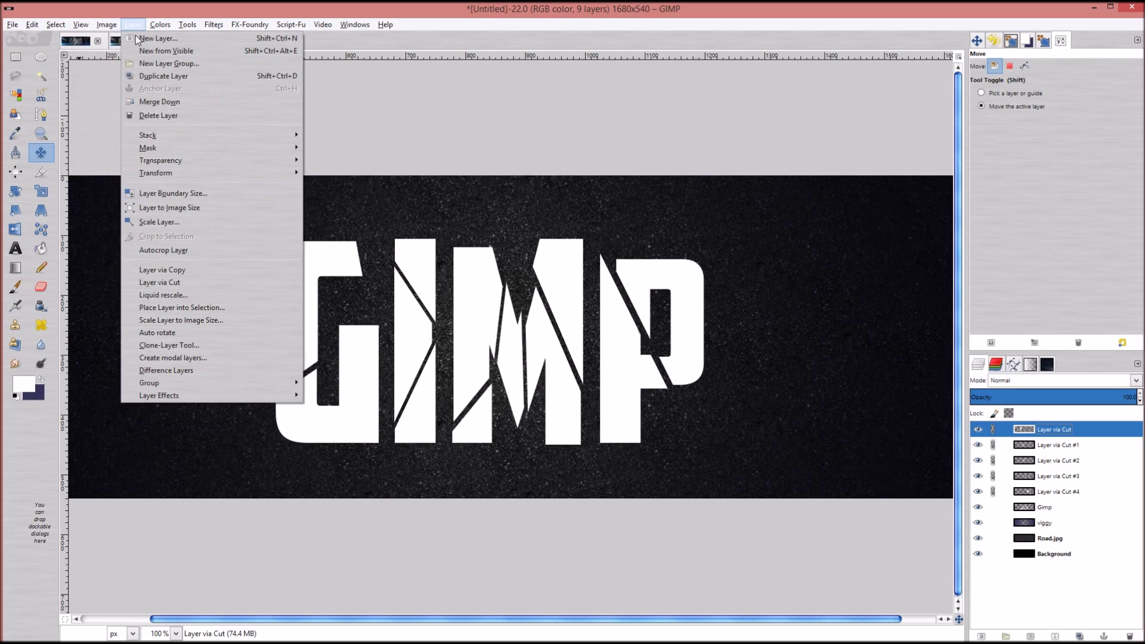
left_click(213, 26)
mouse_move(214, 383)
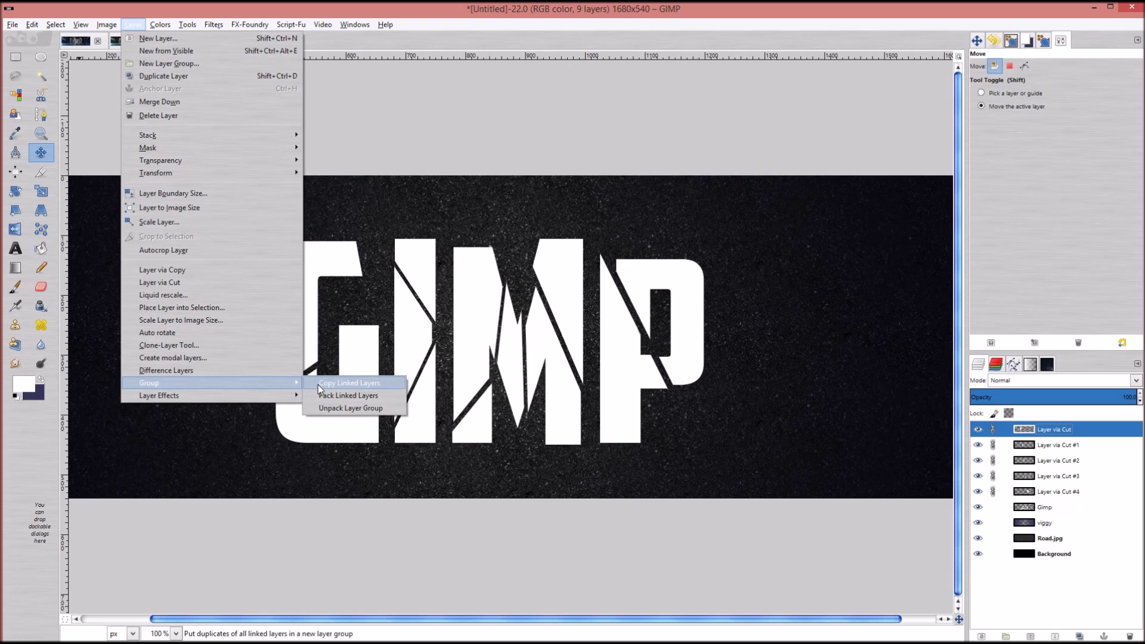
left_click(357, 395)
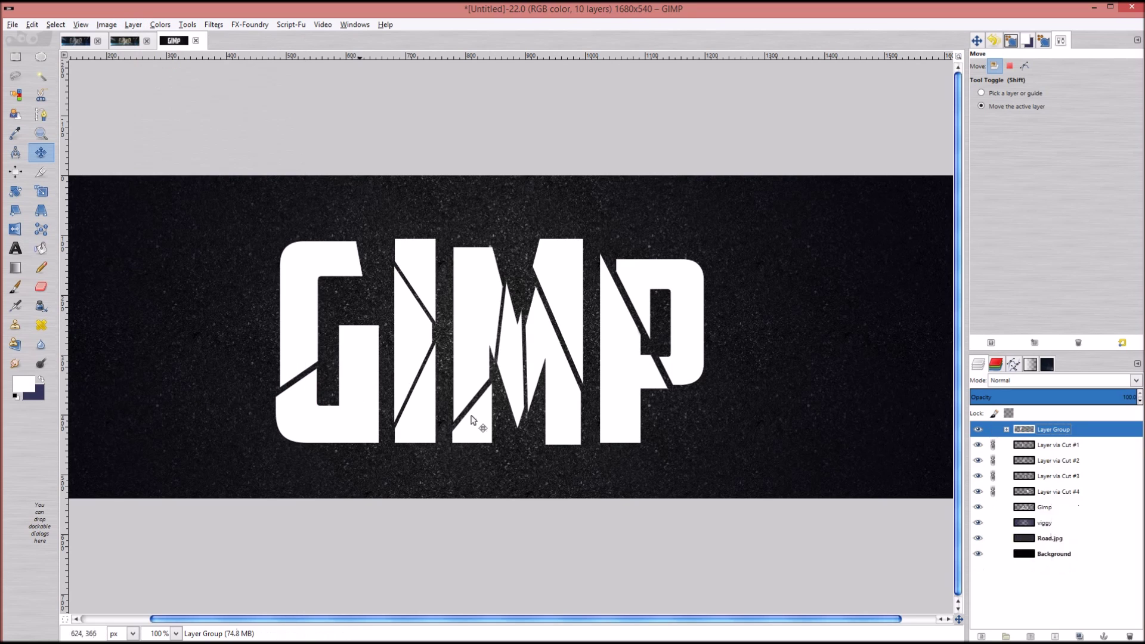
left_click(1007, 430)
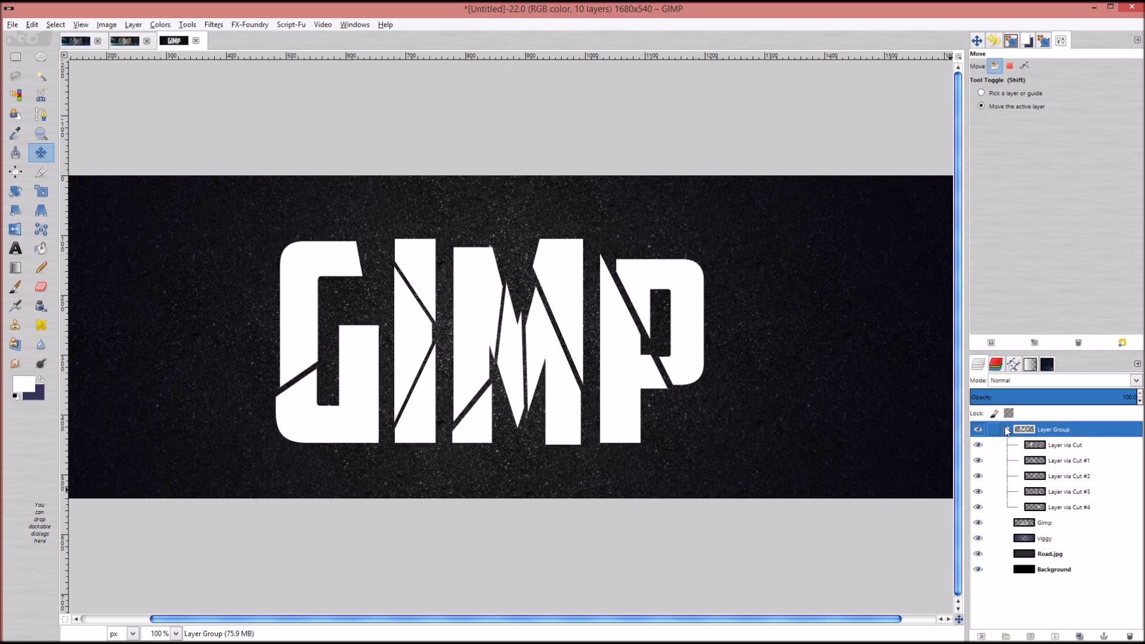
left_click(1007, 429)
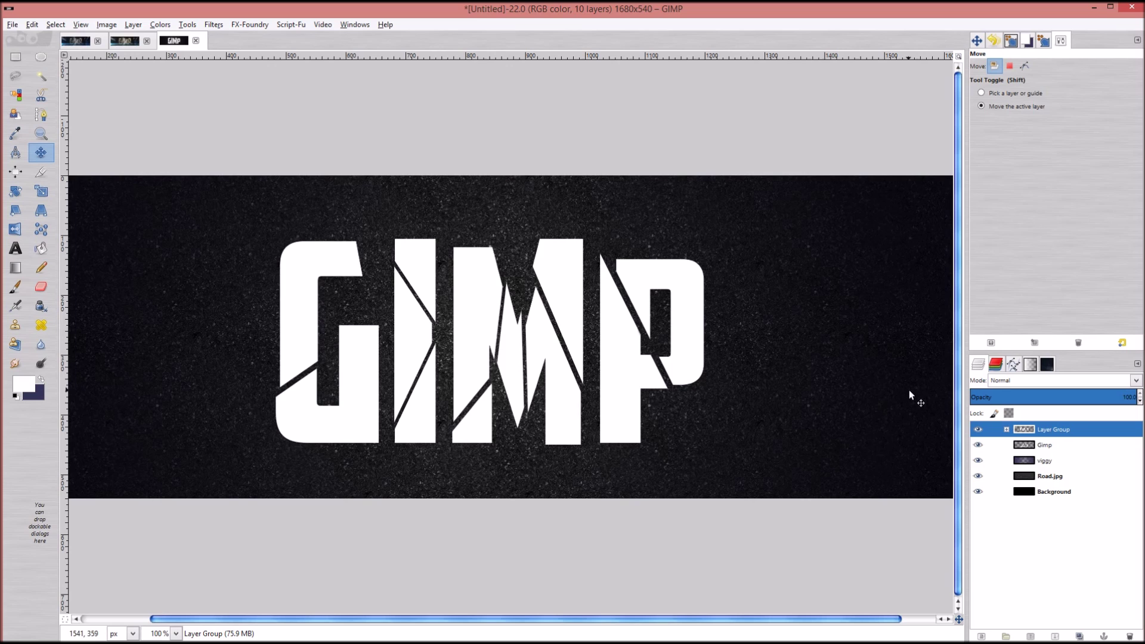
left_click(1006, 430)
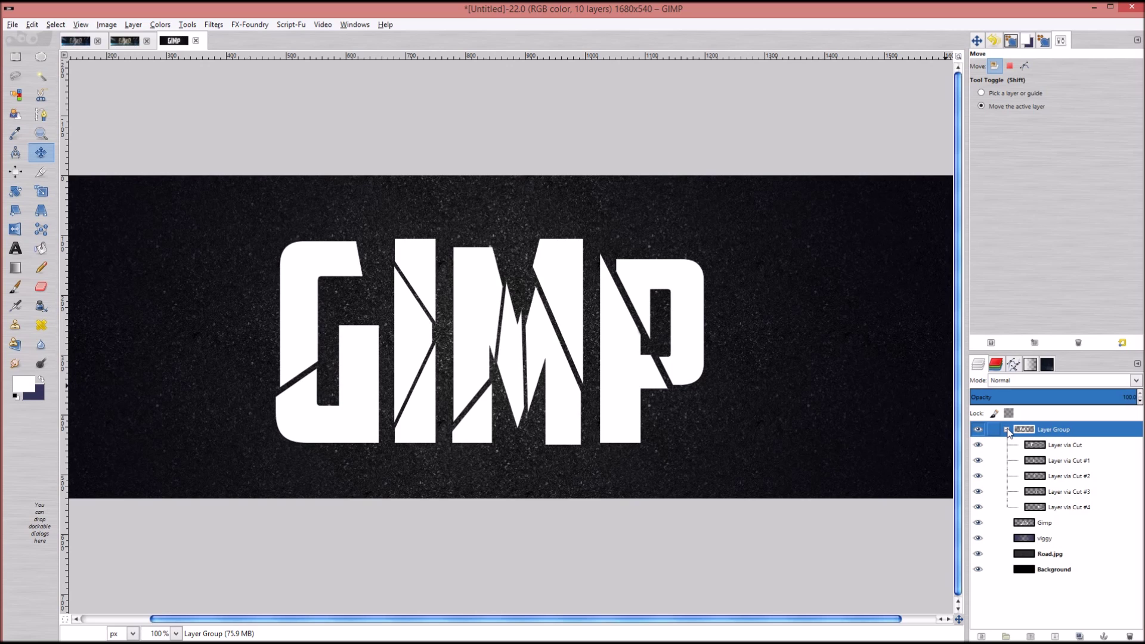
Step: Collapse the shard layer group and look over the commands for copying, packing and unpacking layer groups
left_click(1007, 429)
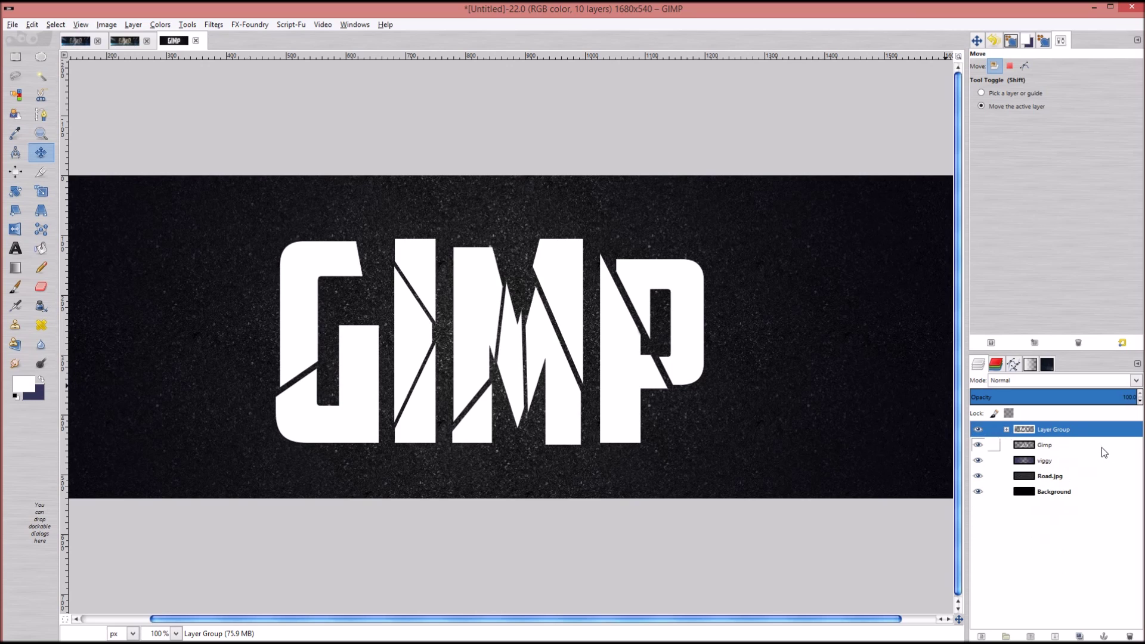
left_click(128, 27)
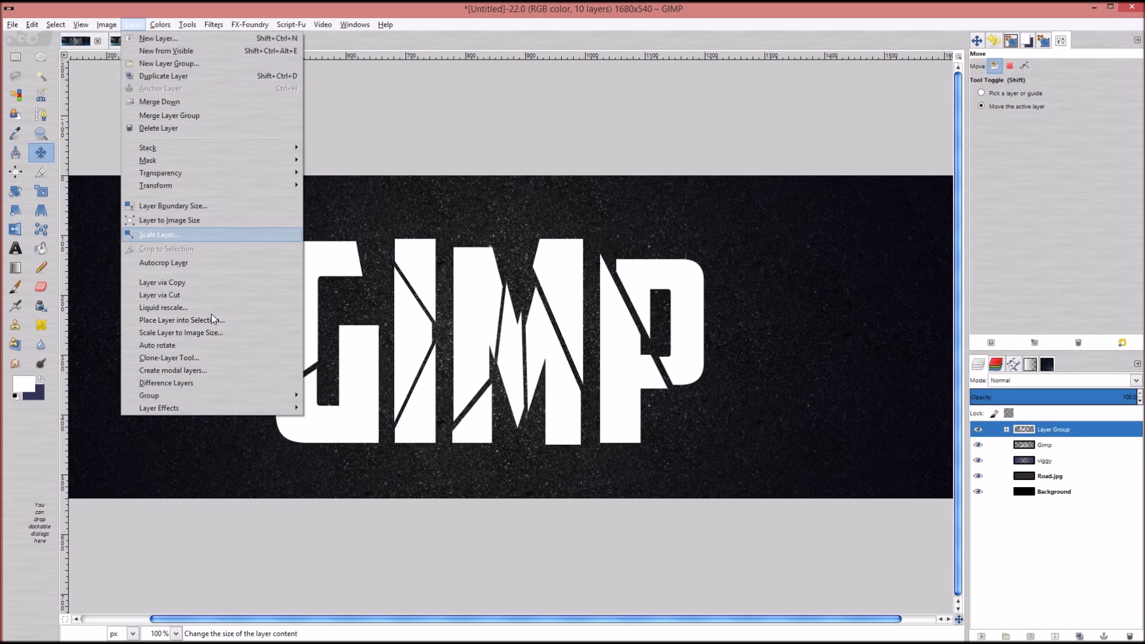
mouse_move(215, 395)
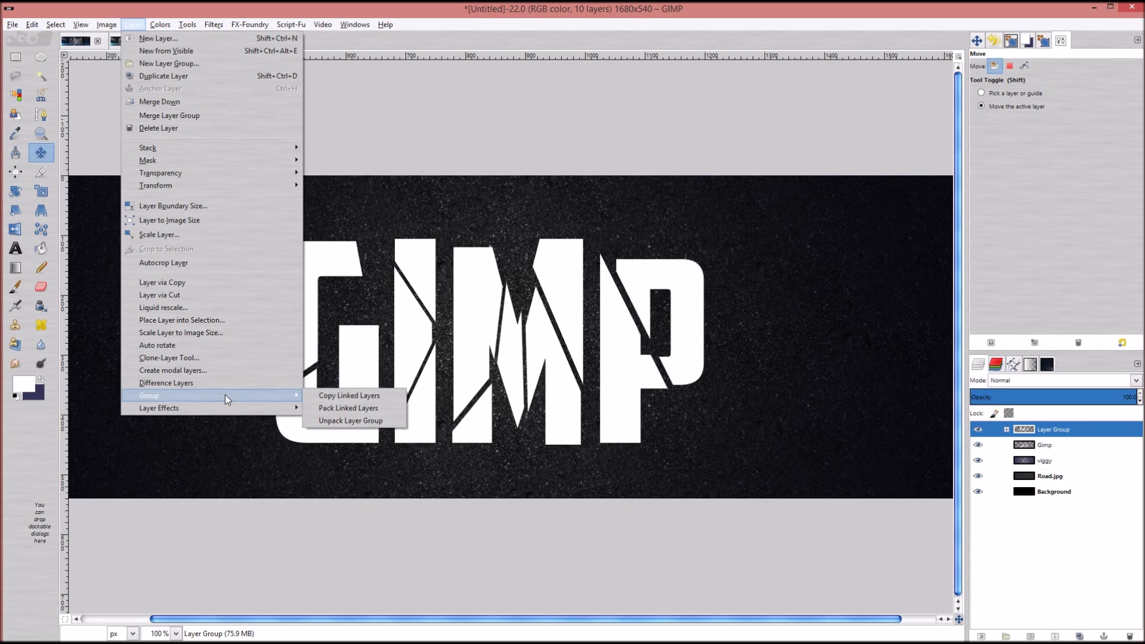
mouse_move(214, 24)
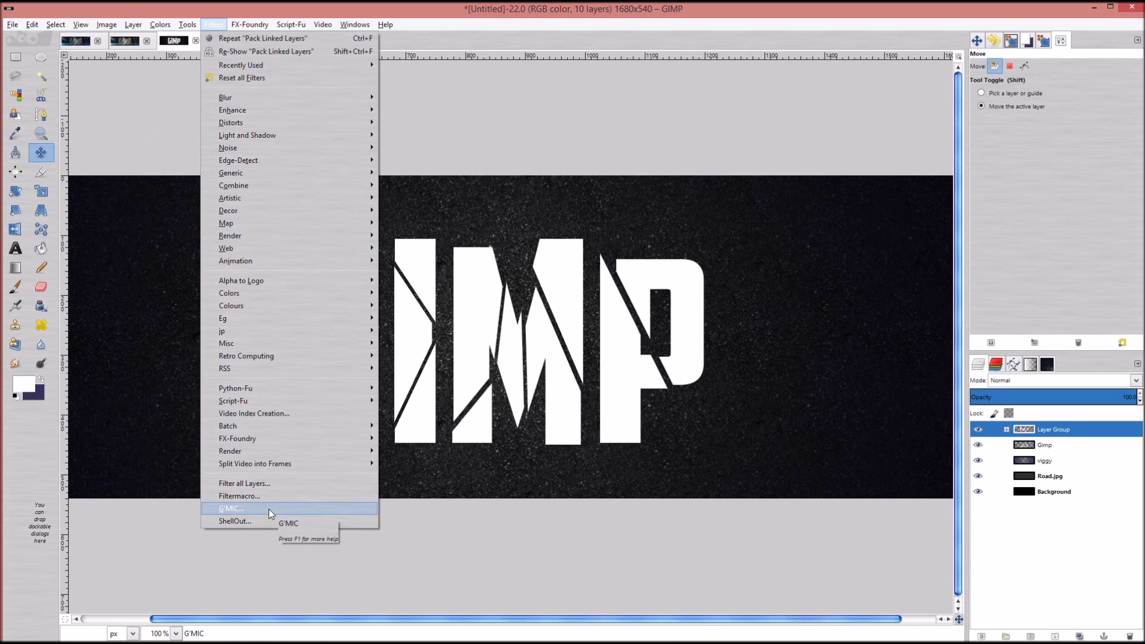
mouse_move(149, 30)
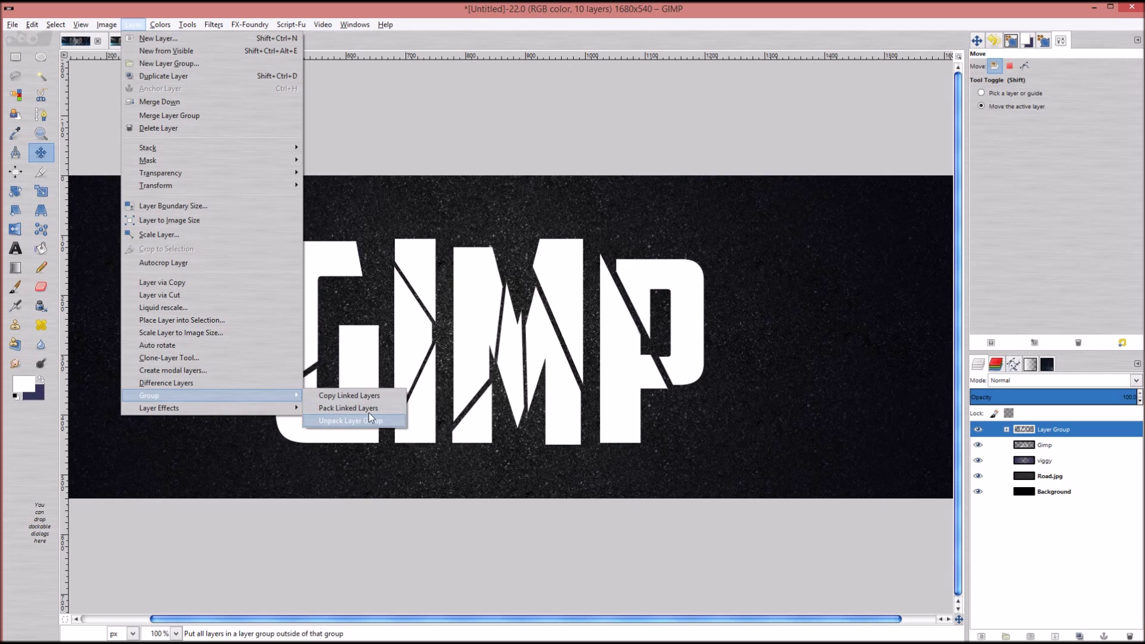
left_click(994, 452)
left_click(993, 445)
left_click(993, 460)
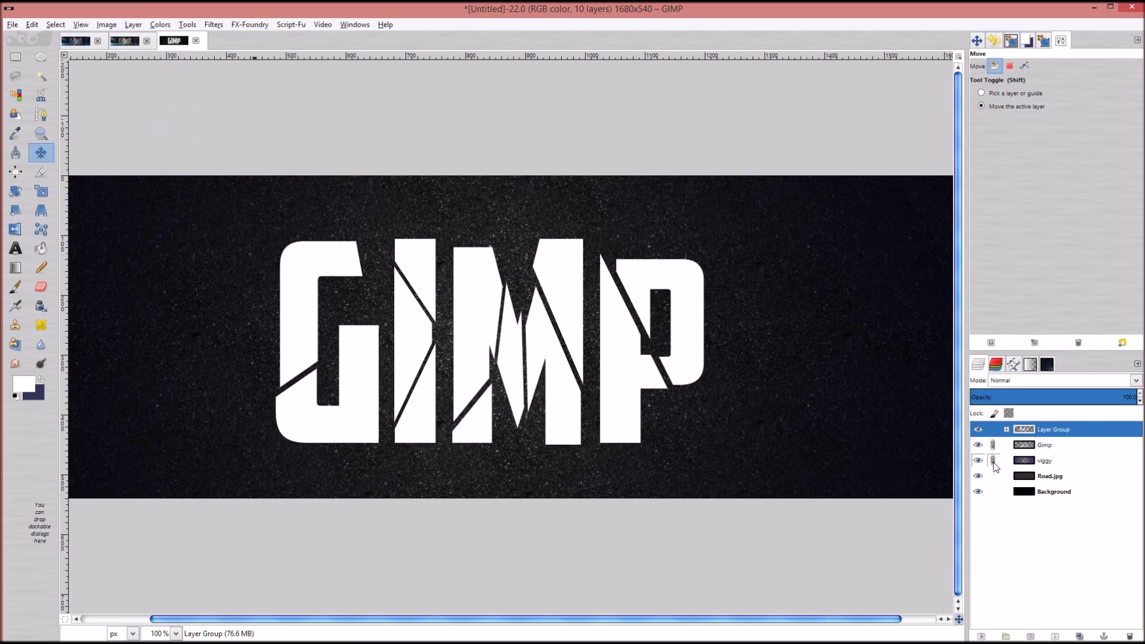
left_click(992, 476)
left_click(993, 492)
left_click(993, 444)
left_click(993, 461)
left_click(993, 476)
left_click(993, 491)
Step: Add a black Multiply drop shadow to the shards' Layer Group with opacity 100, angle 120, distance 7, spread 30 and size 27
left_click(132, 25)
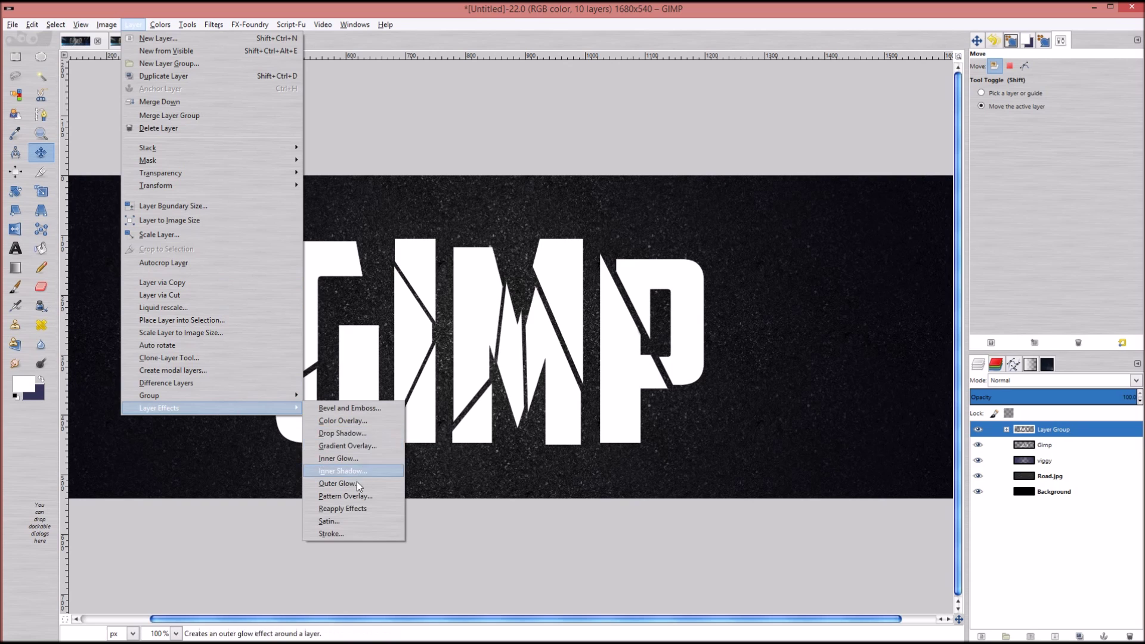
left_click(373, 431)
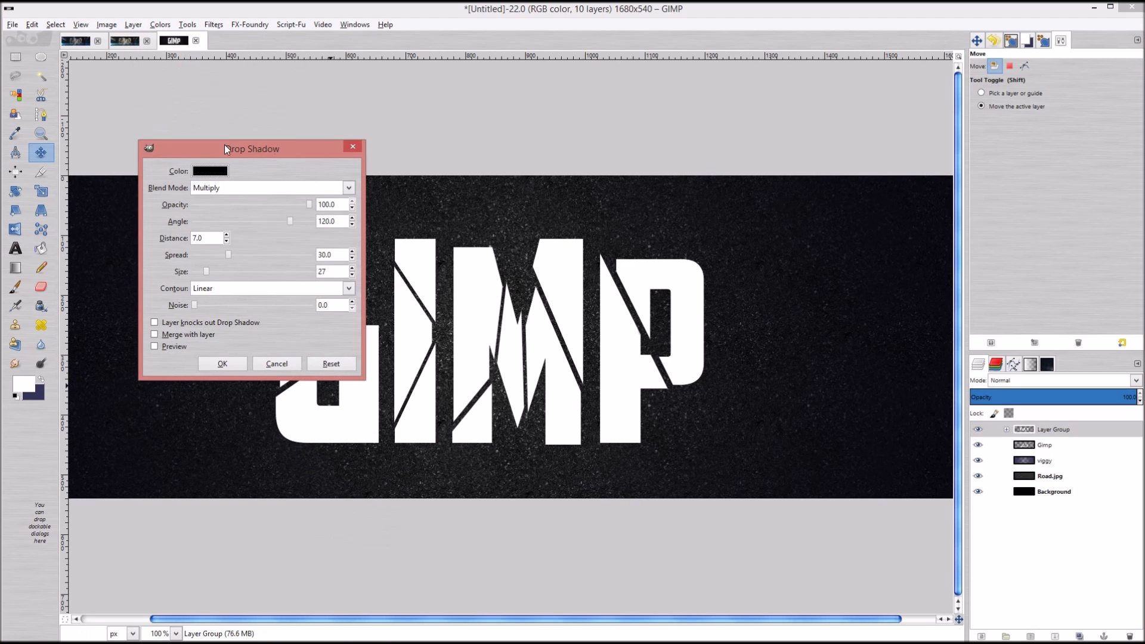
left_click_drag(276, 156, 200, 80)
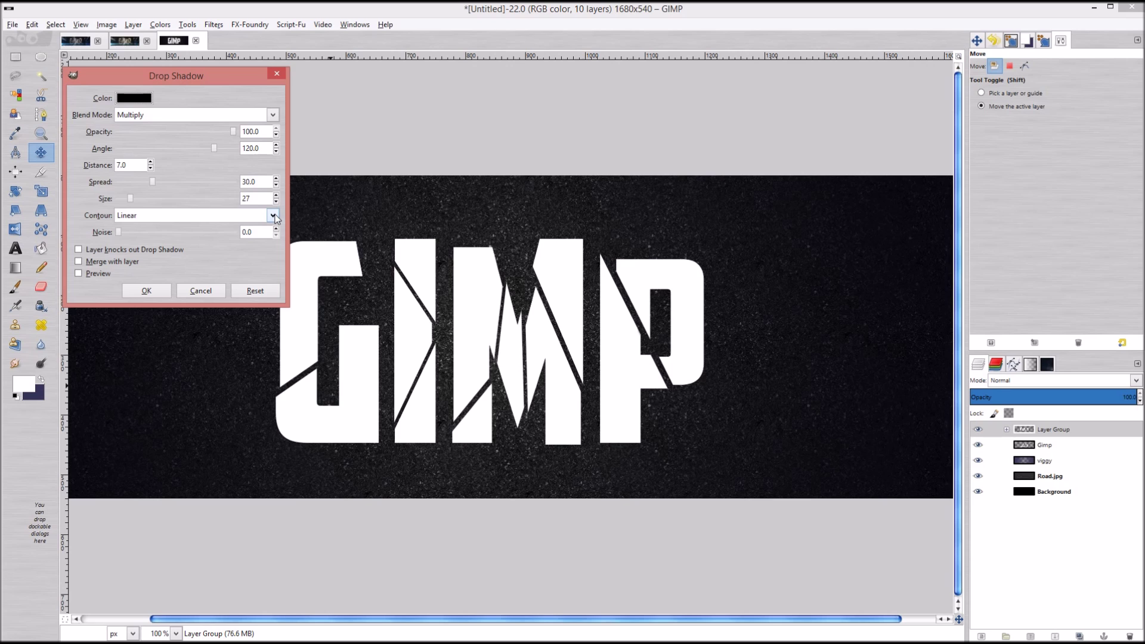
left_click(81, 276)
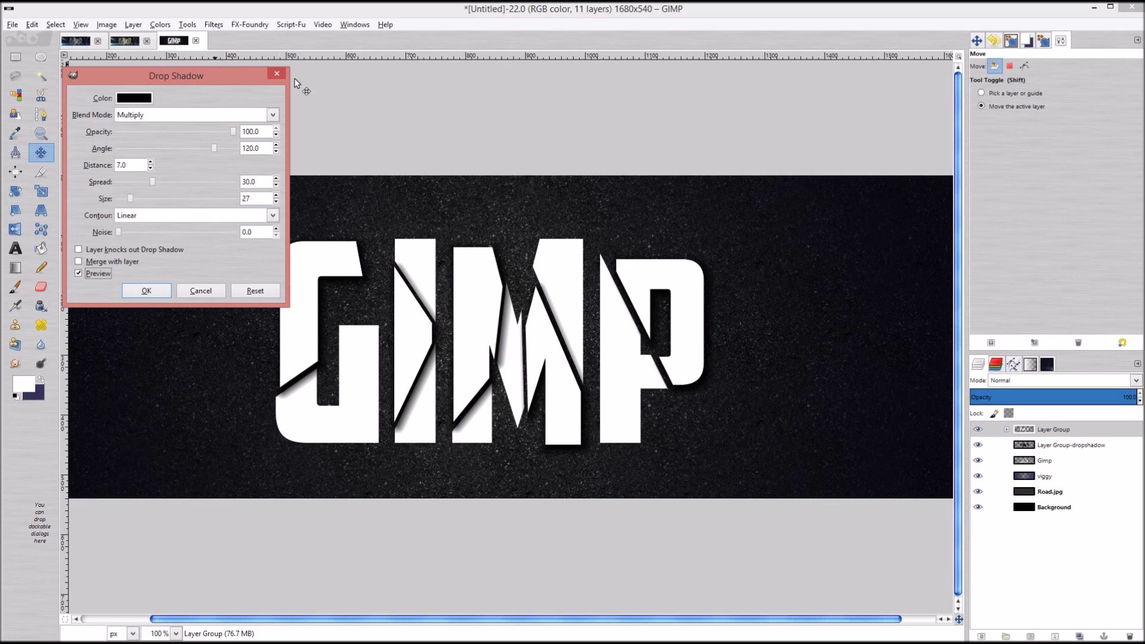
left_click_drag(213, 77, 959, 22)
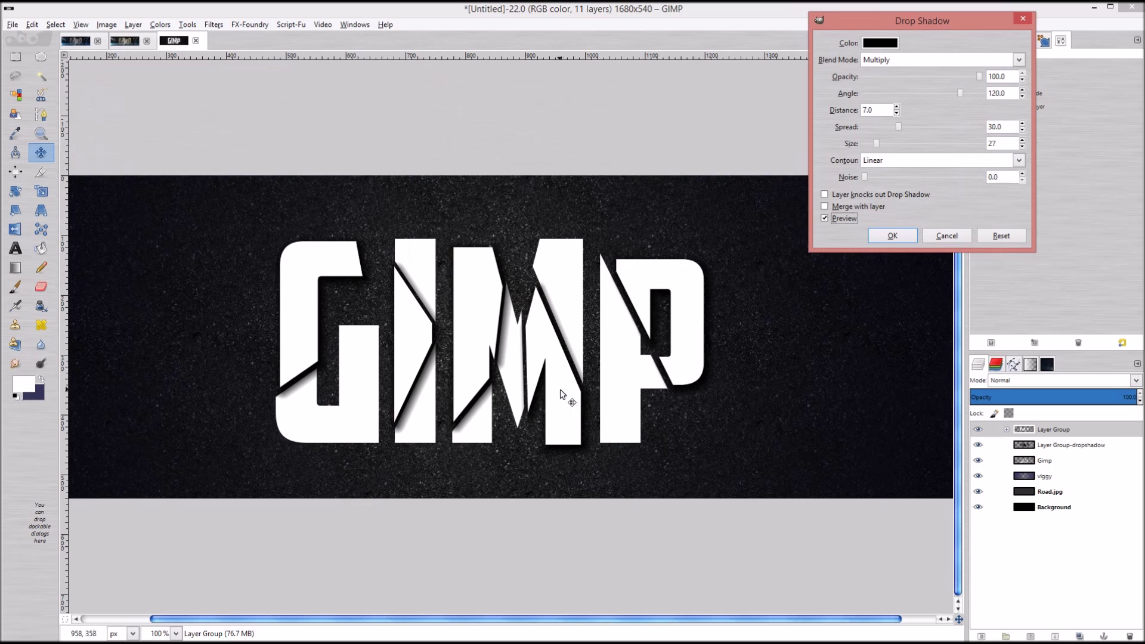
left_click_drag(887, 23, 982, 33)
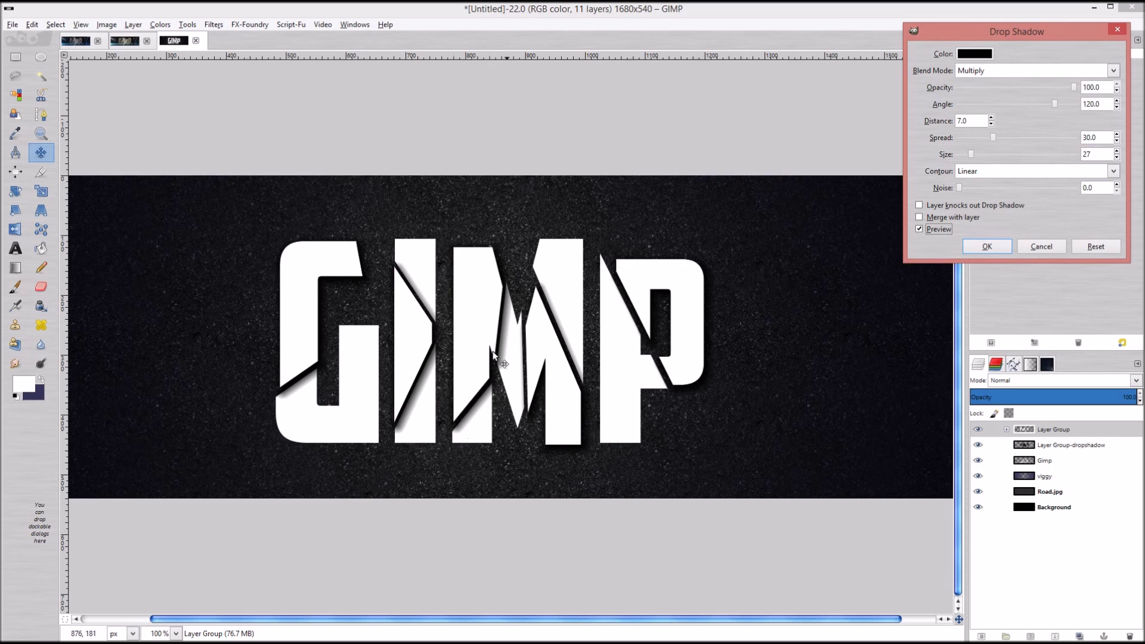
left_click(987, 247)
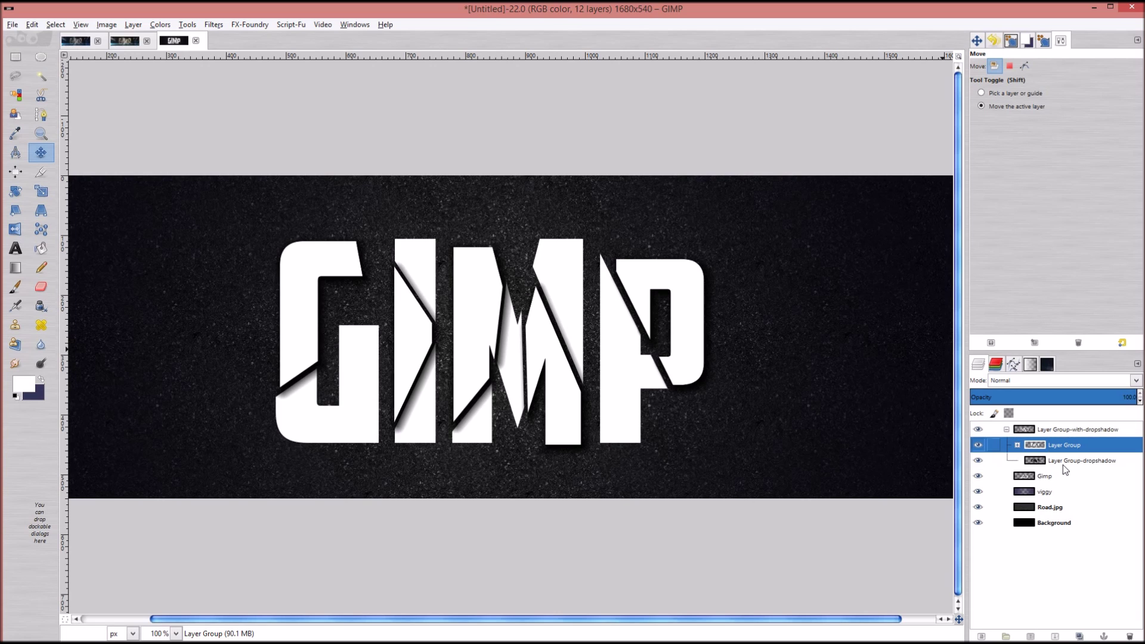
Step: Repeat the same drop shadow on the Gimp text layer and check it on the banner
left_click(1048, 479)
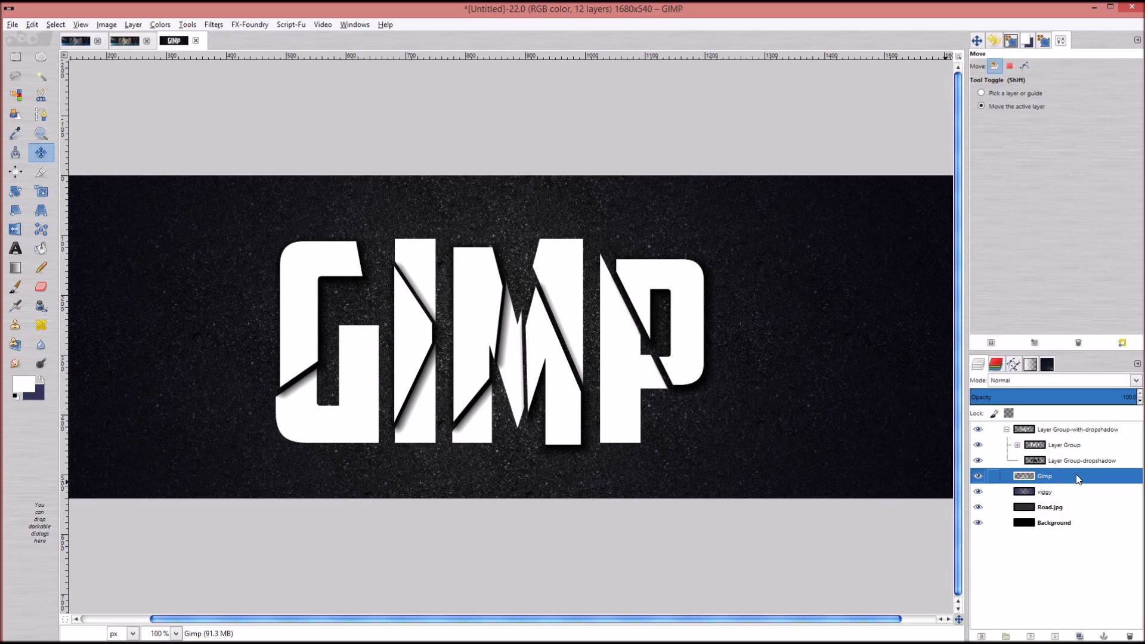
left_click(213, 25)
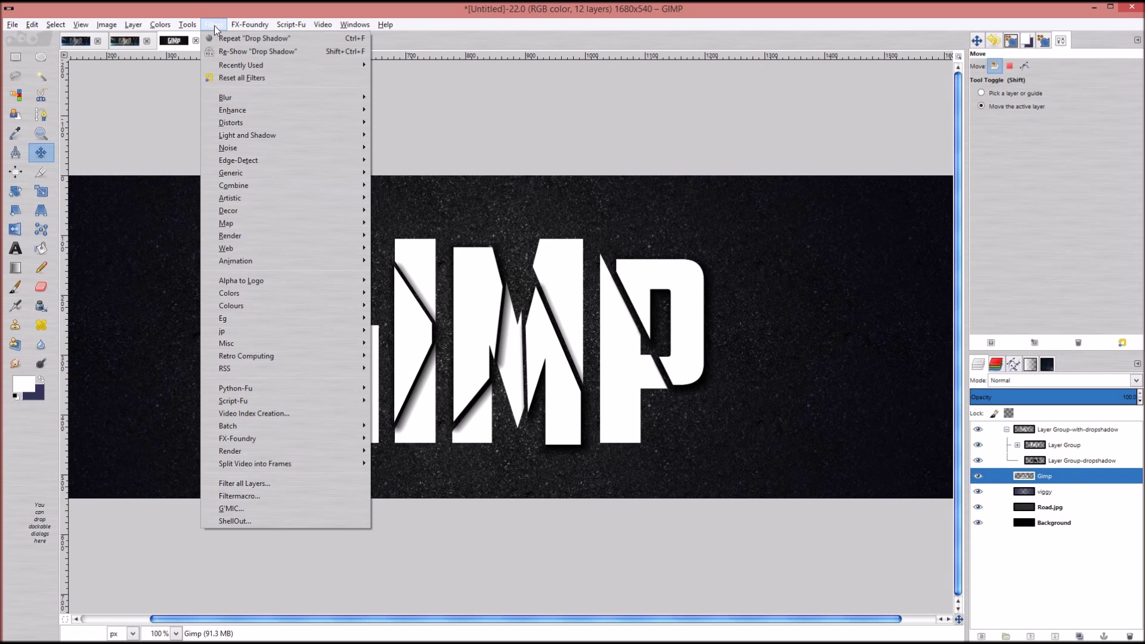
left_click(245, 38)
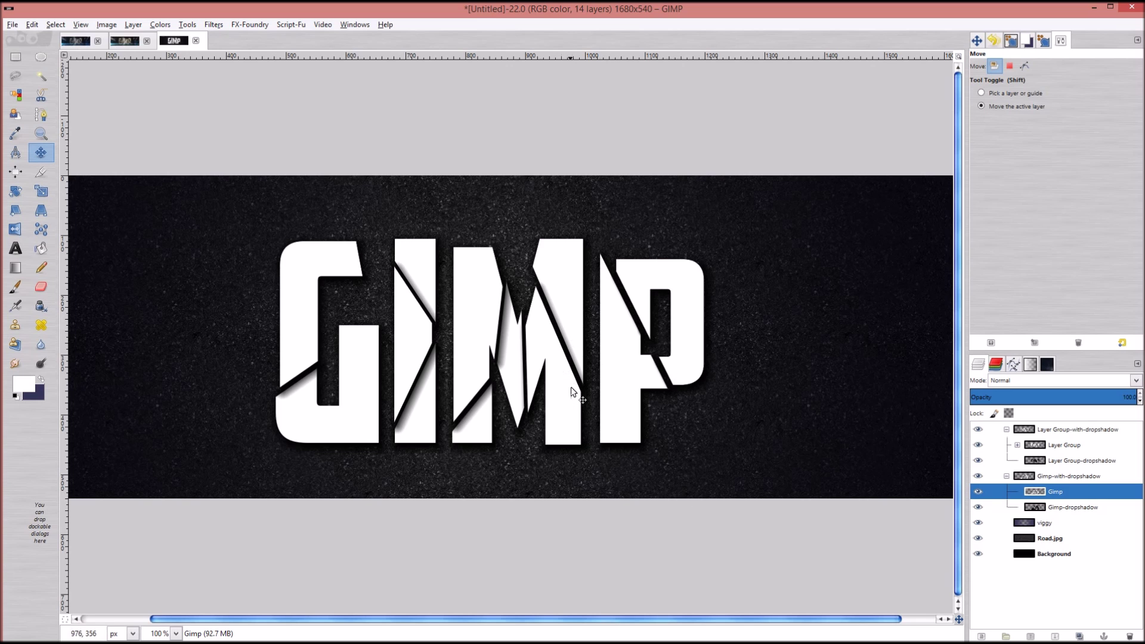
scroll(574, 389, "up", 3)
scroll(625, 323, "down", 3)
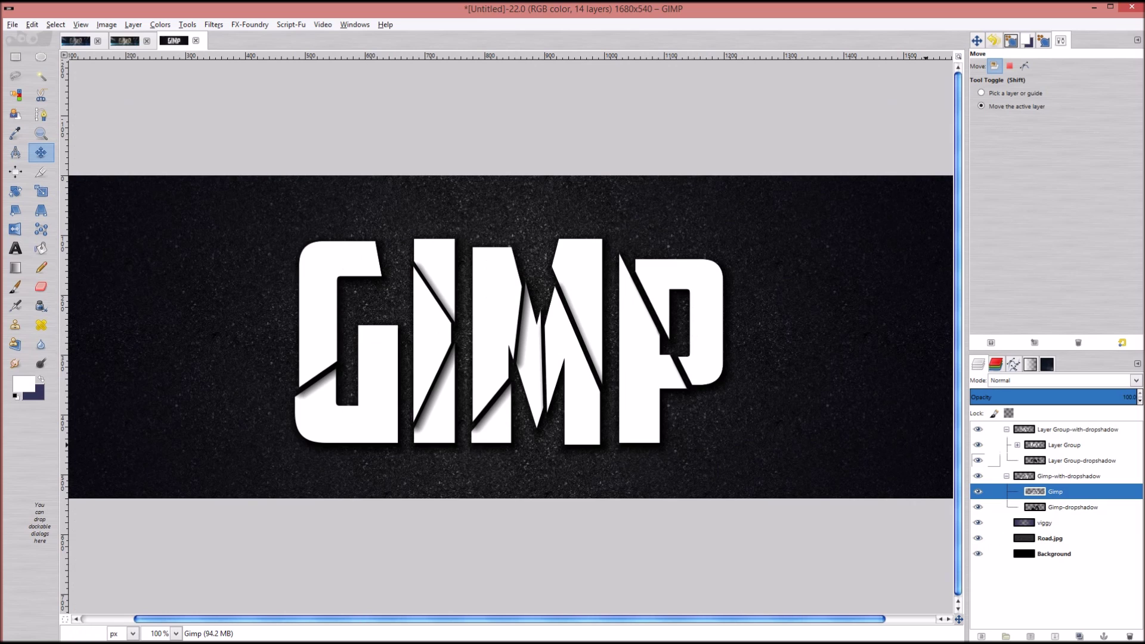
Step: Rename the nested Layer Group holding the shards as Cut Layers, and collapse it along with the Gimp-with-dropshadow group
left_click(1006, 476)
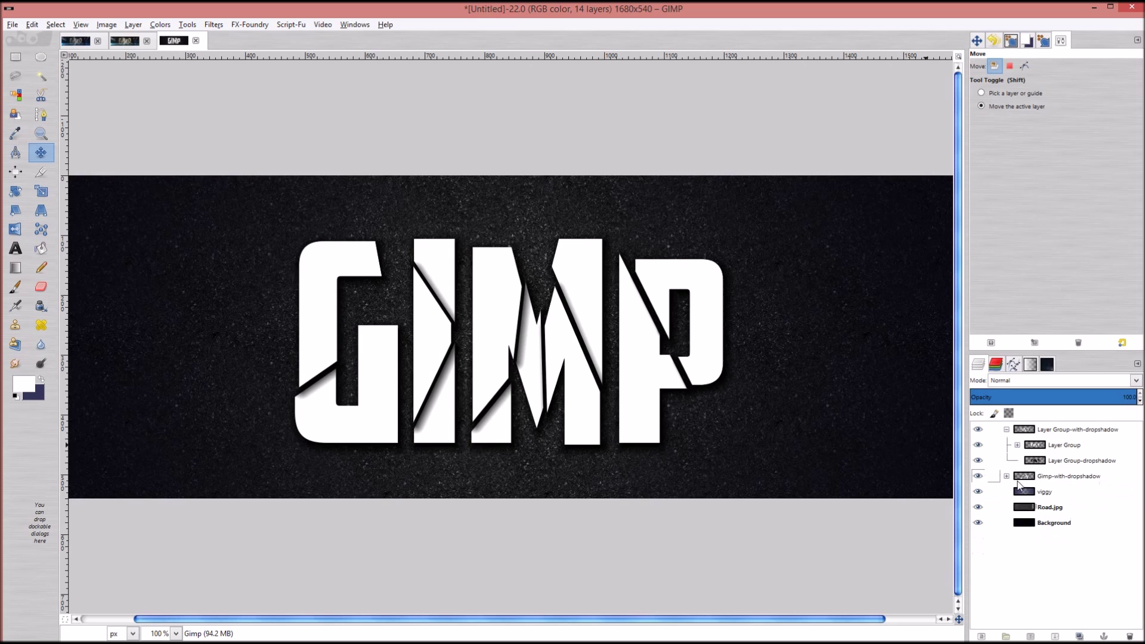
left_click(1069, 479)
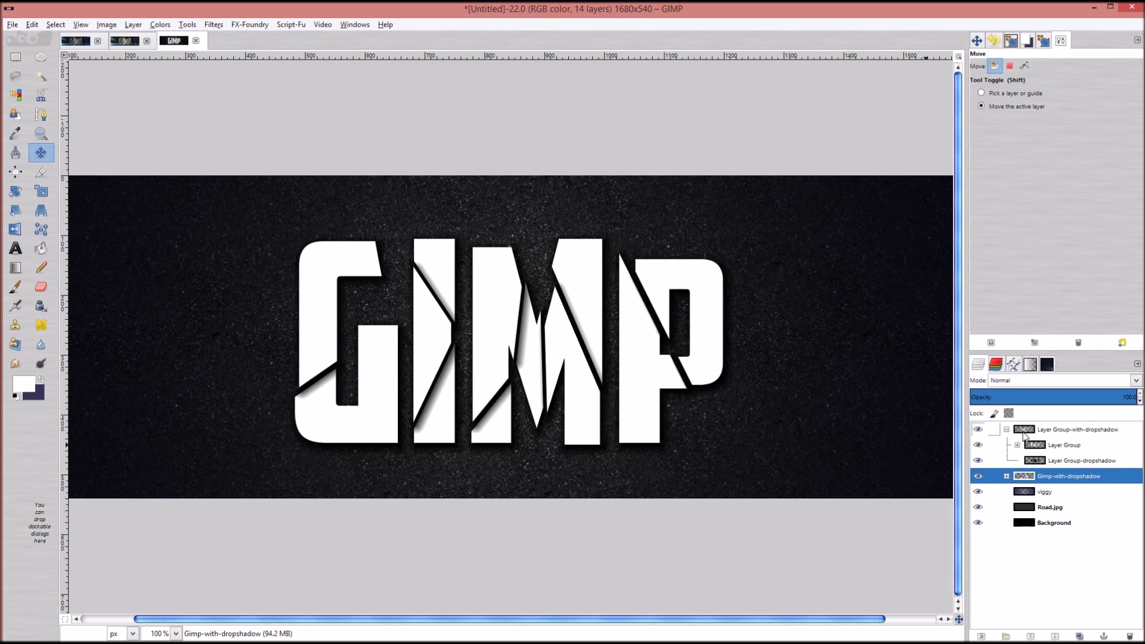
left_click(1017, 445)
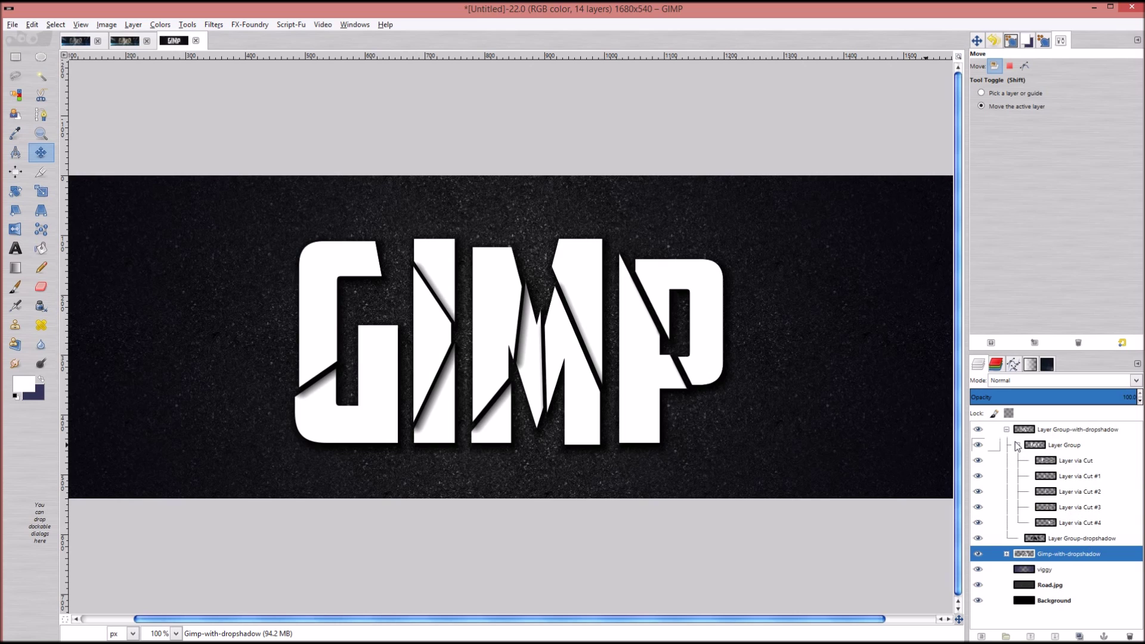
left_click(1060, 430)
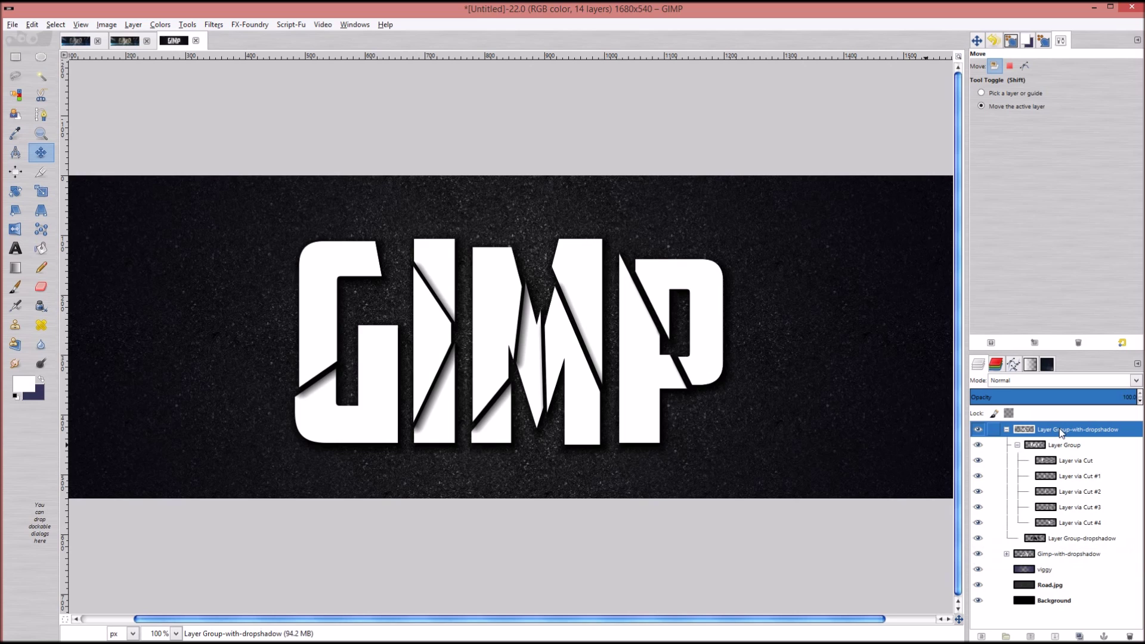
left_click(1081, 539)
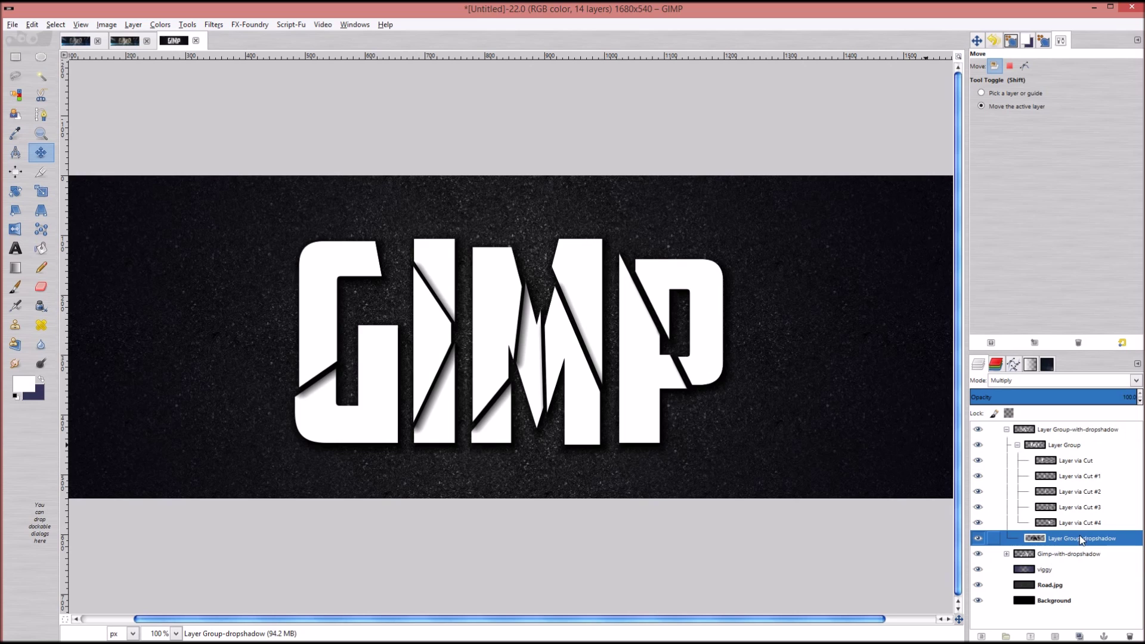
left_click(1070, 447)
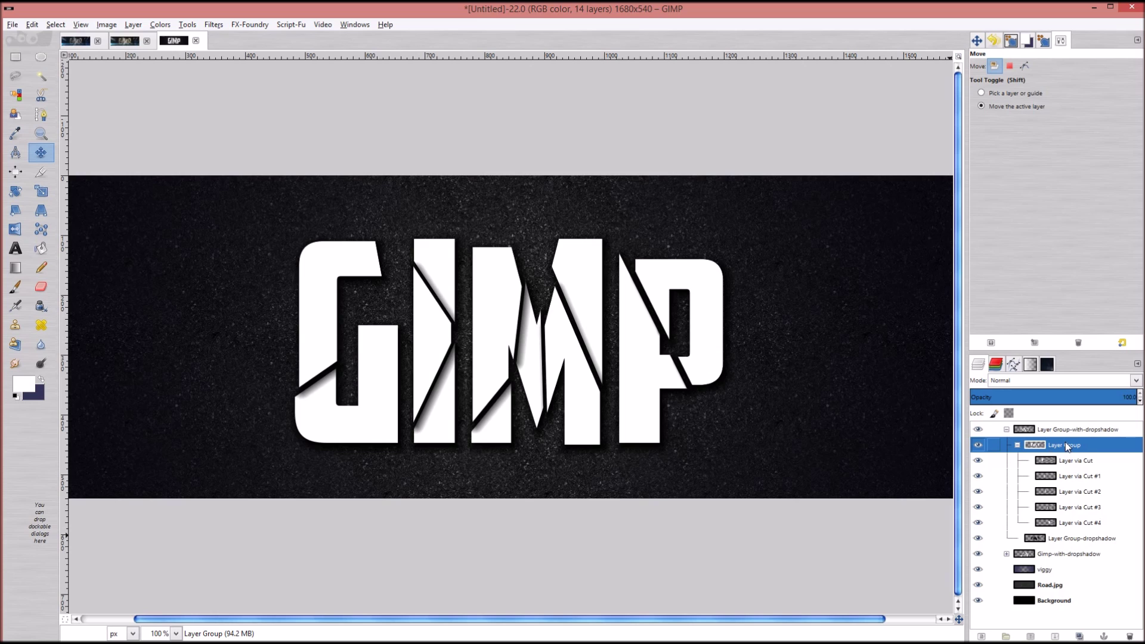
double_click(1067, 445)
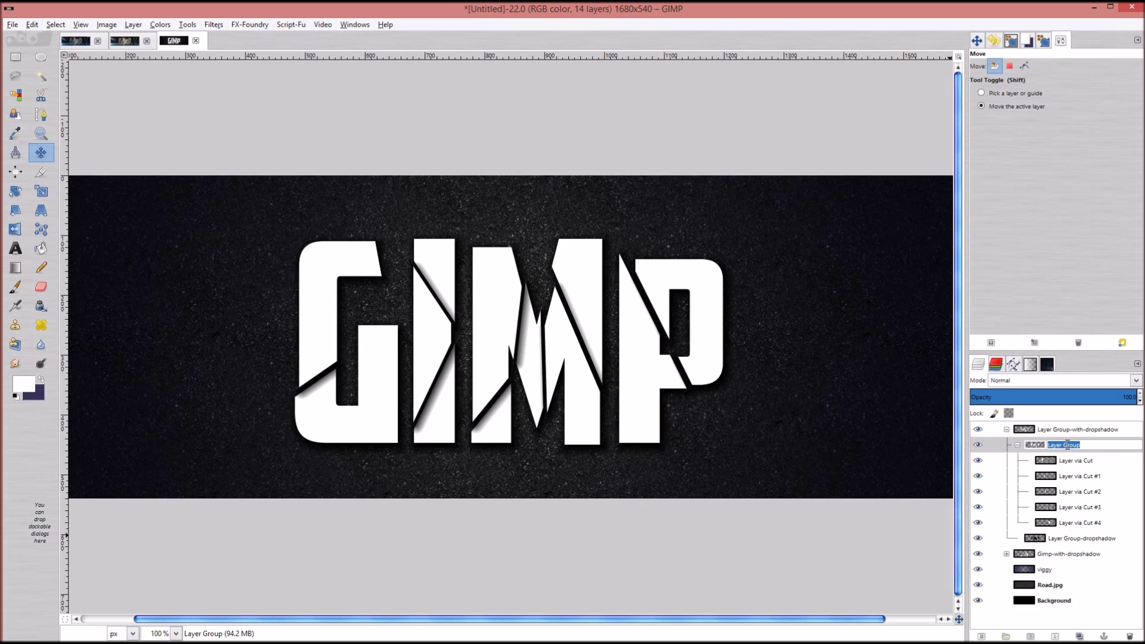
type("Cut Layers")
key("Return")
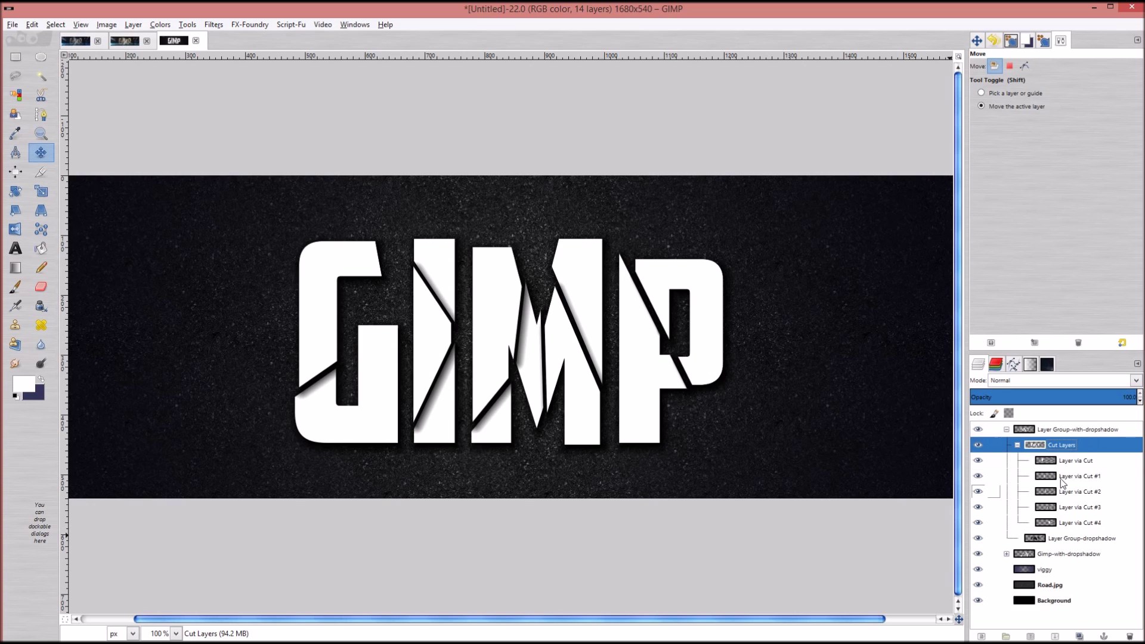
left_click(1017, 444)
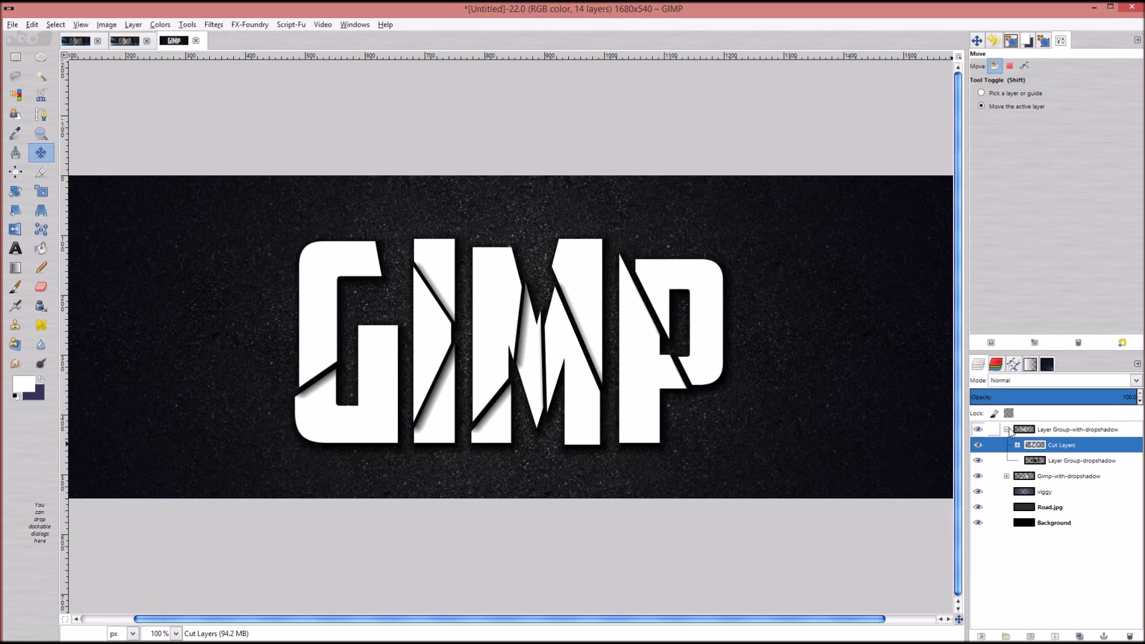
Step: Import Concrete_Textures_0035 from the Shattered Text effect folder as a new layer directly above the viggy layer
left_click(1072, 430)
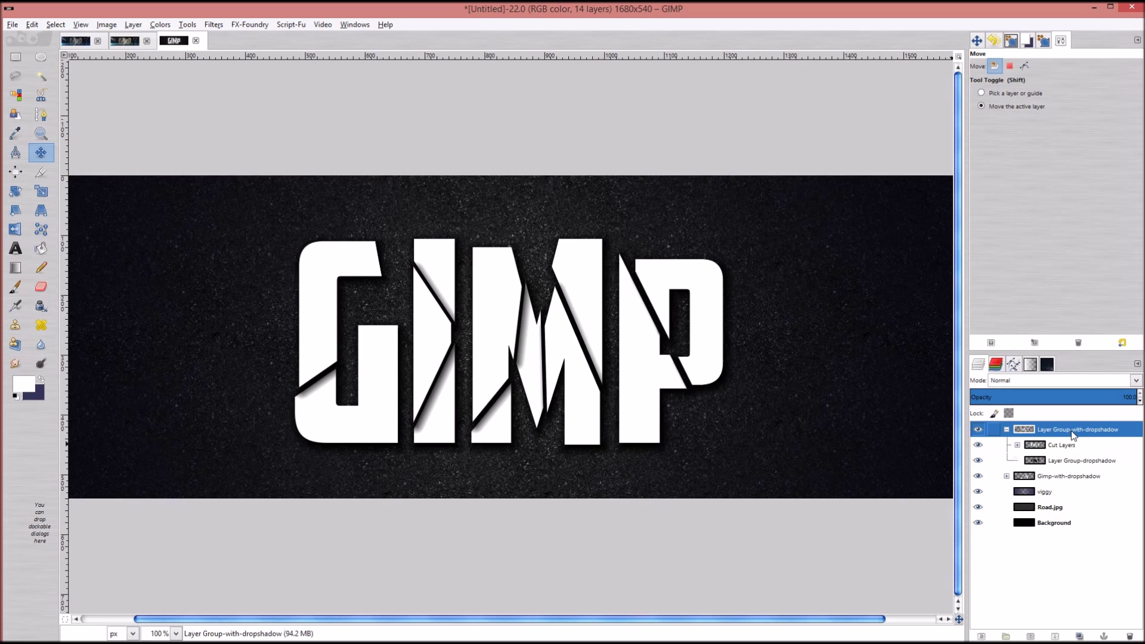
left_click(1054, 492)
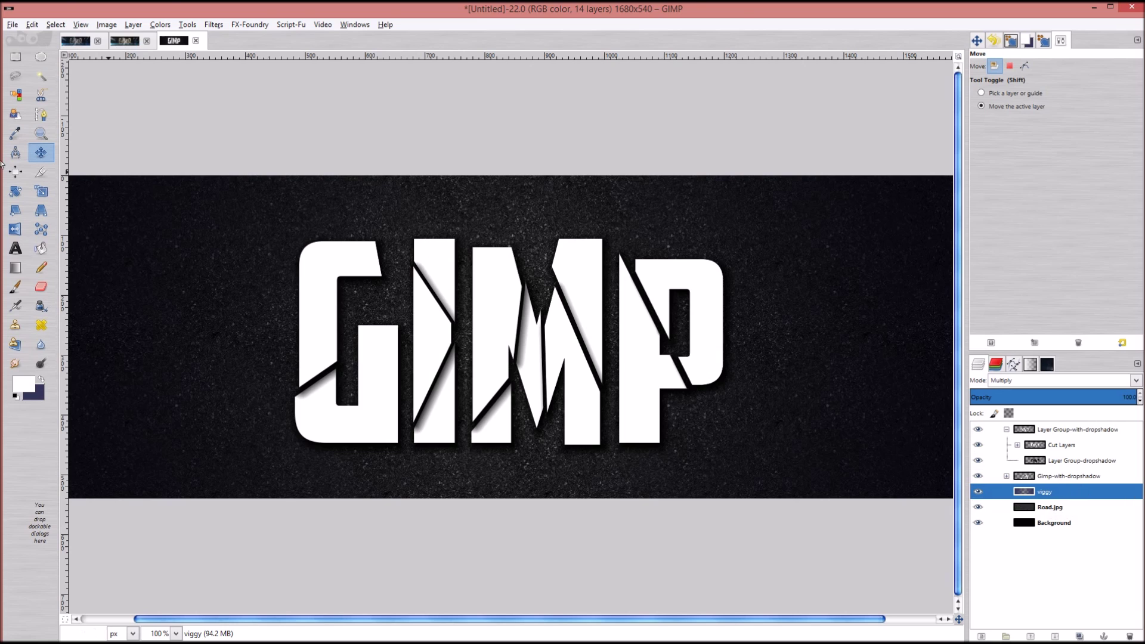
key("alt+Tab")
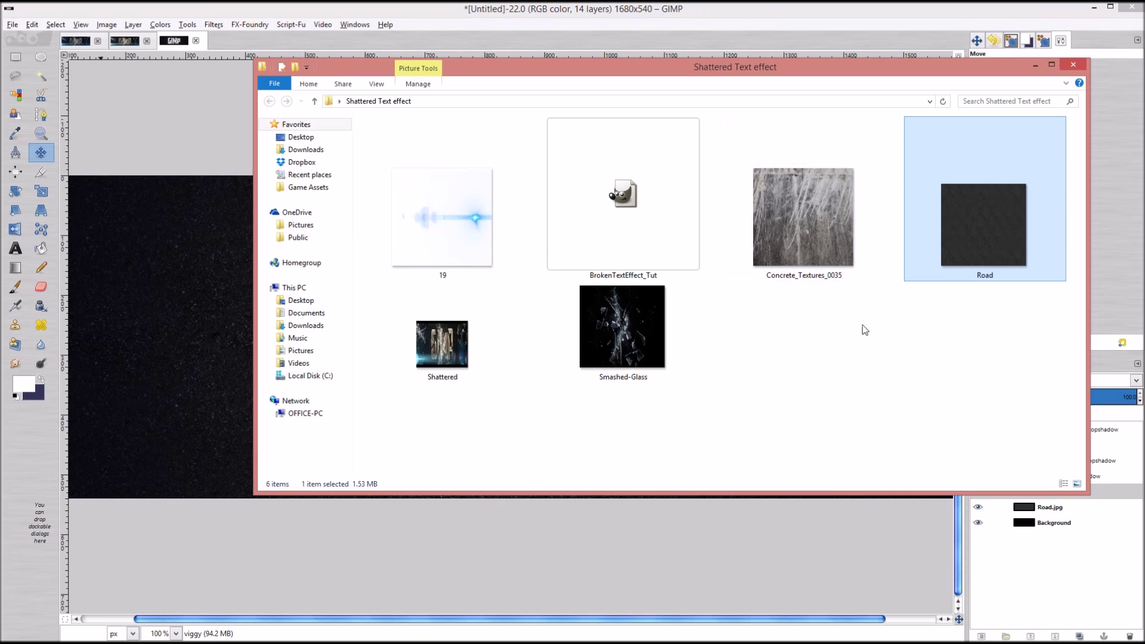
left_click(823, 237)
left_click_drag(828, 210, 142, 382)
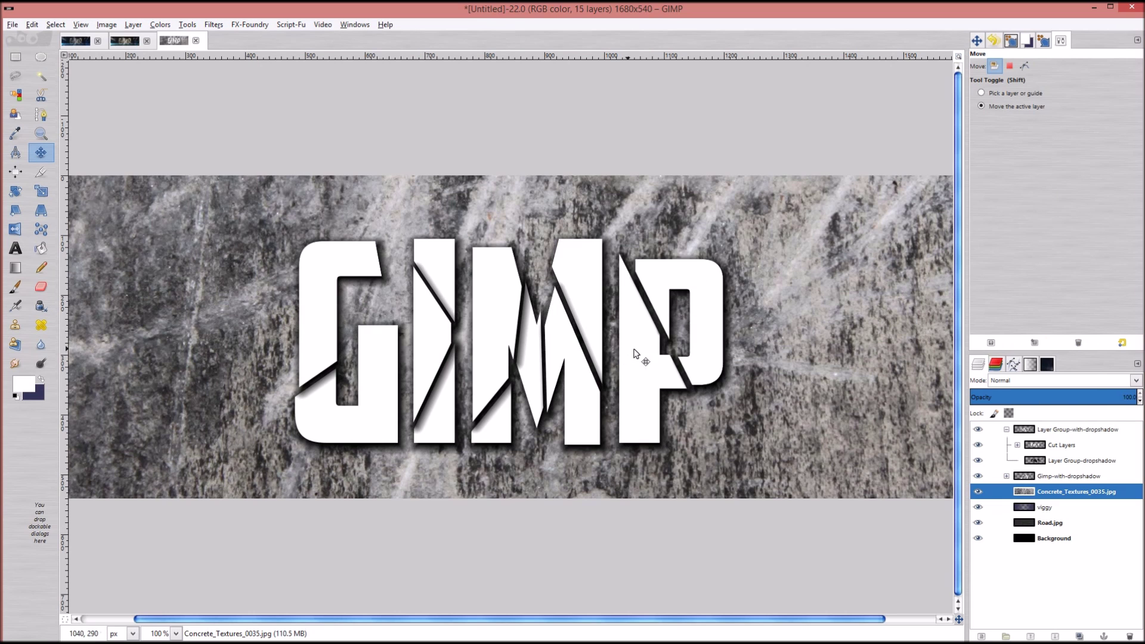
Step: Raise the Concrete_Textures_0035.jpg layer to the top of the layer stack, above both drop shadow groups
left_click_drag(1071, 492, 1069, 426)
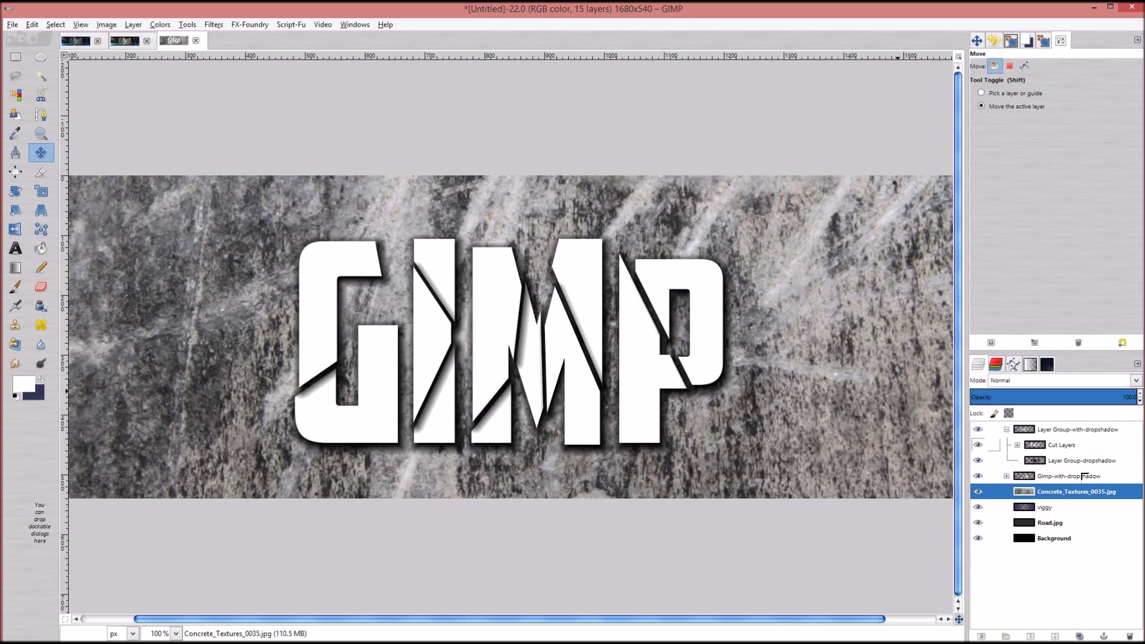
left_click(1032, 636)
left_click(1032, 637)
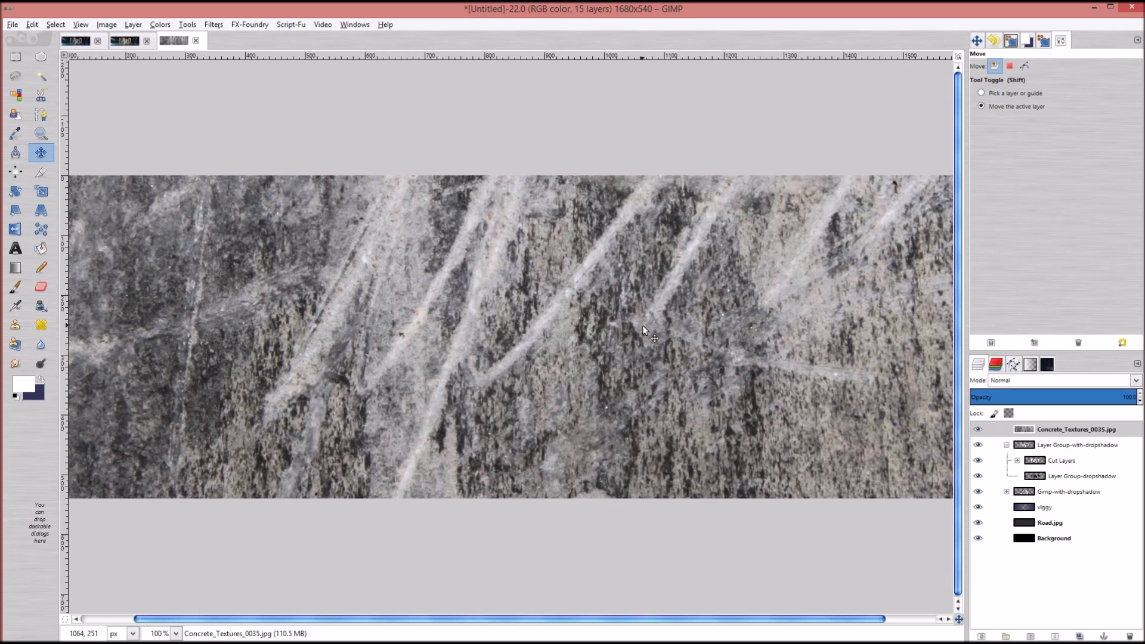
scroll(643, 324, "down", 3)
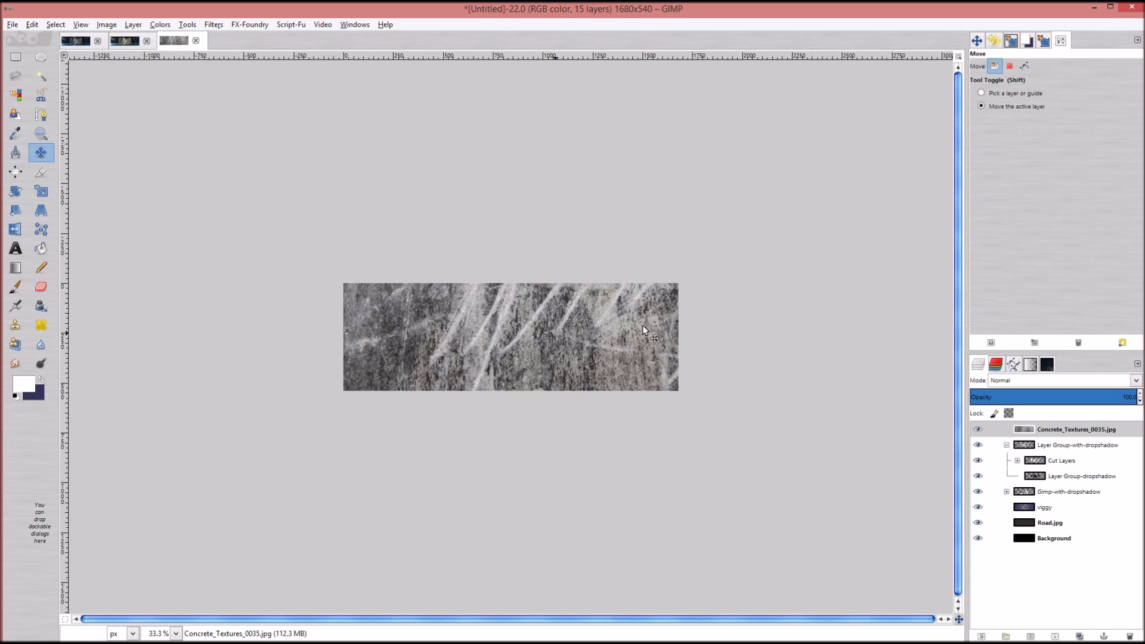
scroll(642, 325, "up", 4)
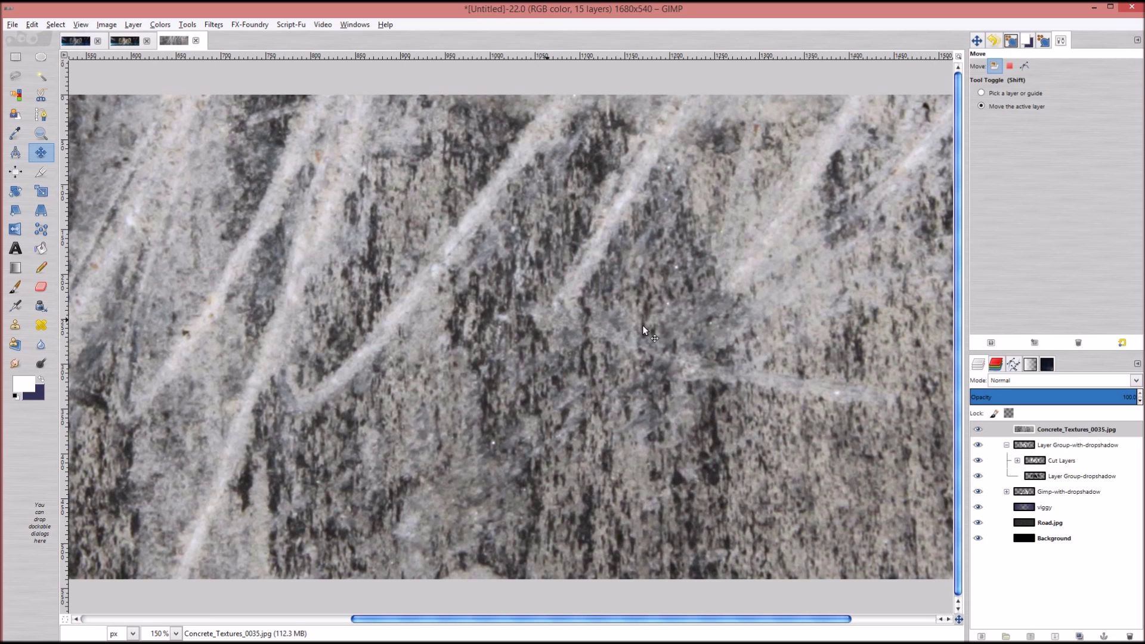
scroll(642, 324, "down", 4)
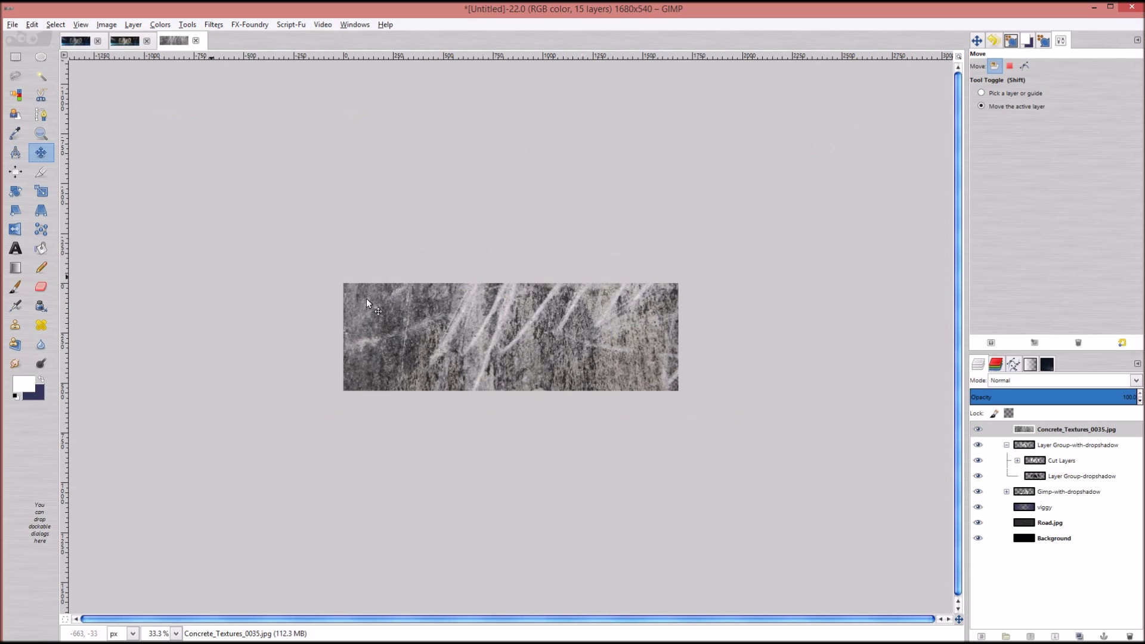
Step: Scale the Concrete_Textures_0035.jpg layer down to about 1000 px wide and centre it over the GIMP lettering
key("shift+s")
left_click(520, 331)
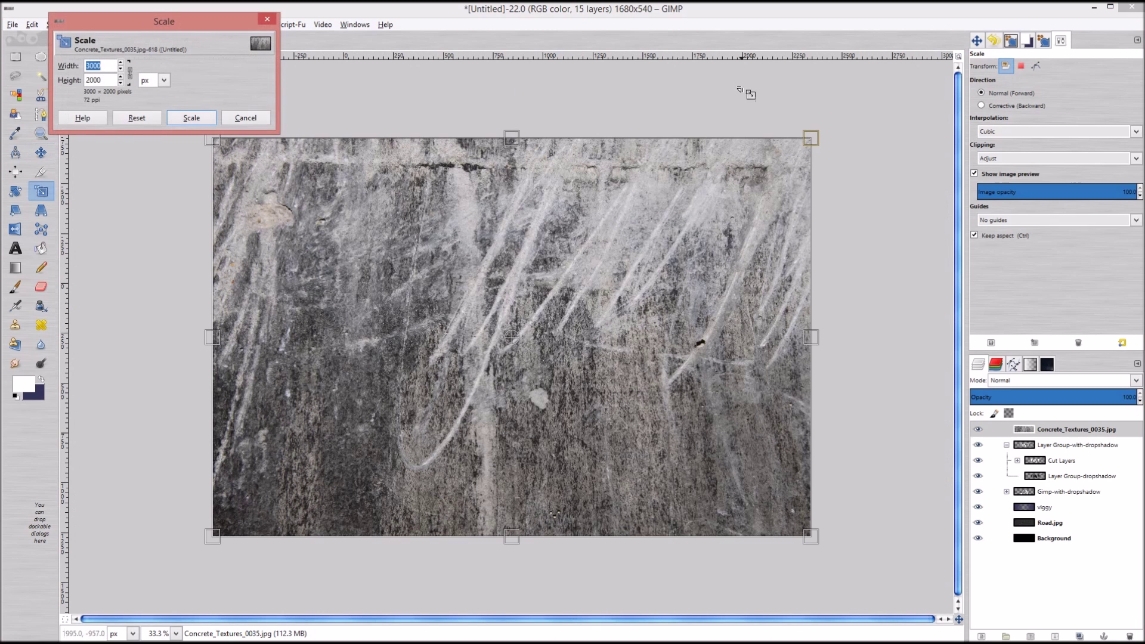
left_click_drag(800, 181, 529, 409)
key("Return")
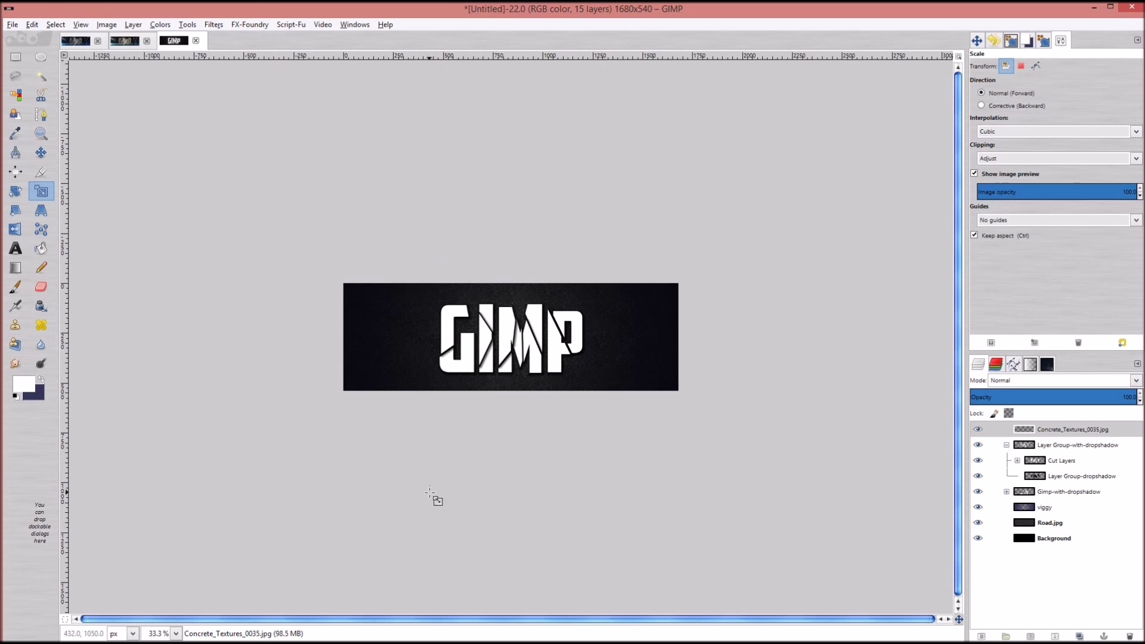
key("m")
left_click_drag(309, 516, 512, 392)
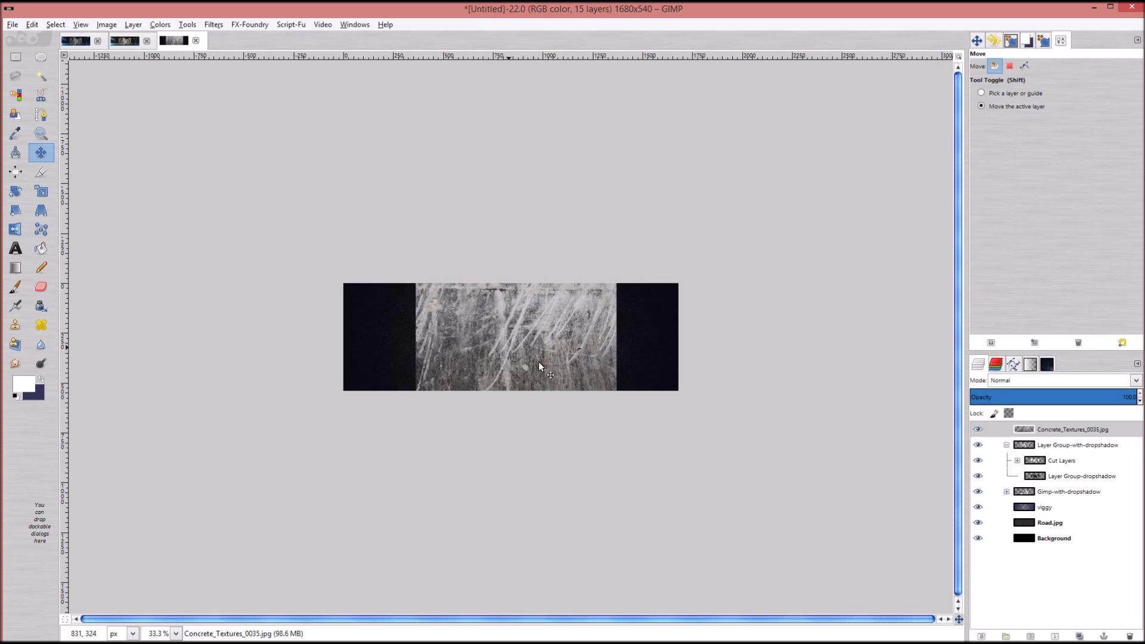
Step: Expand the Cut Layers group to list its shard layers, and hide the Concrete_Textures_0035.jpg layer
scroll(607, 360, "up", 3)
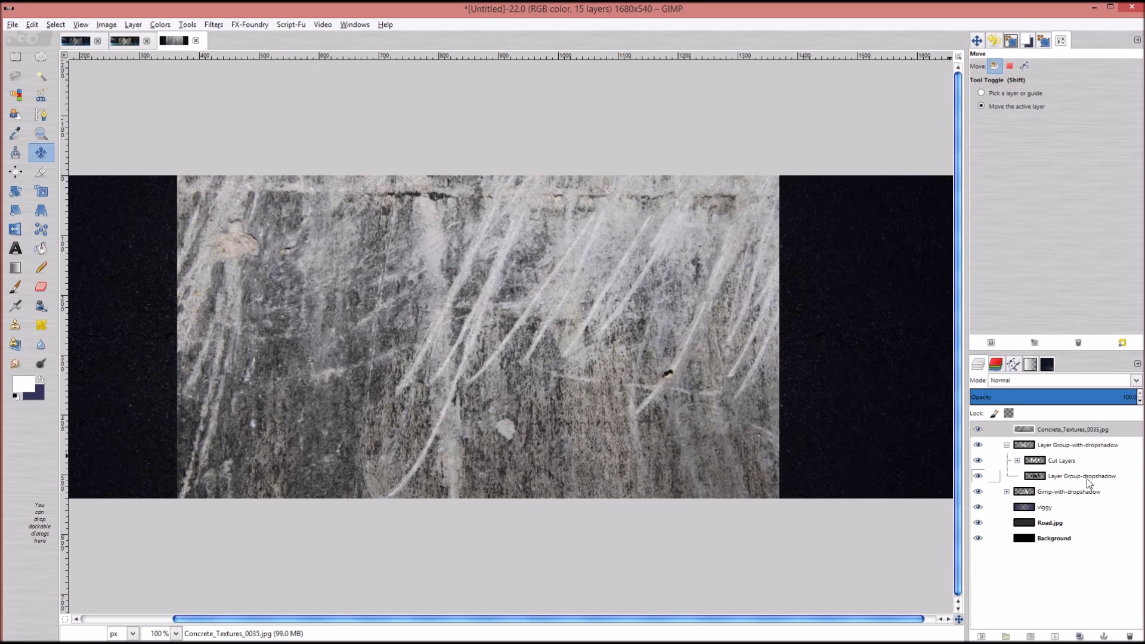
left_click(1018, 461)
left_click(1062, 457)
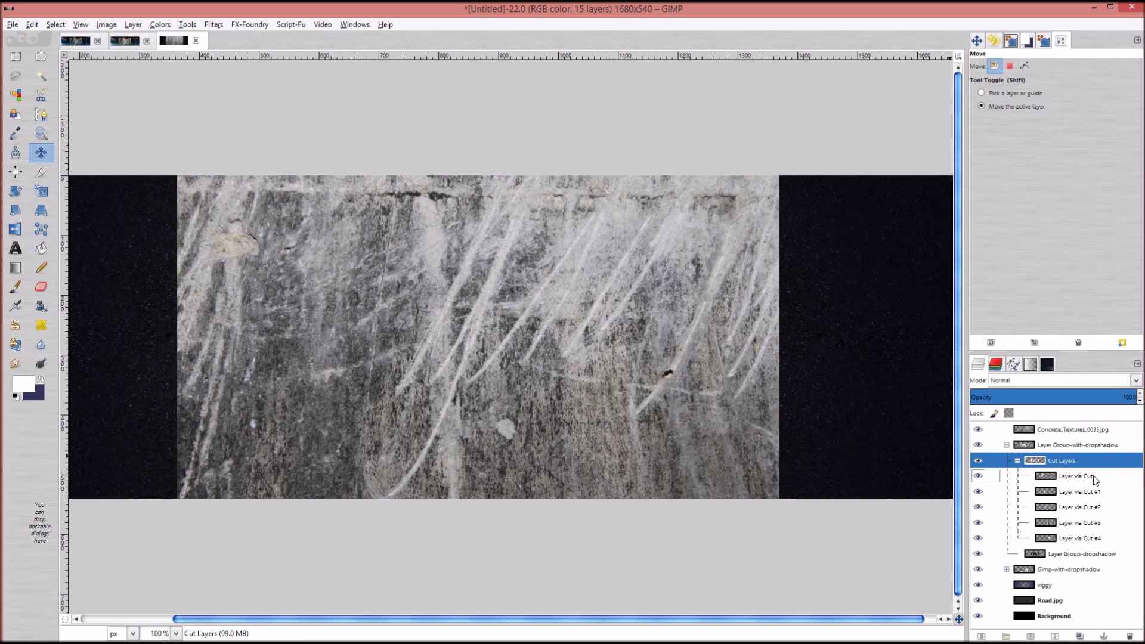
left_click(1080, 480)
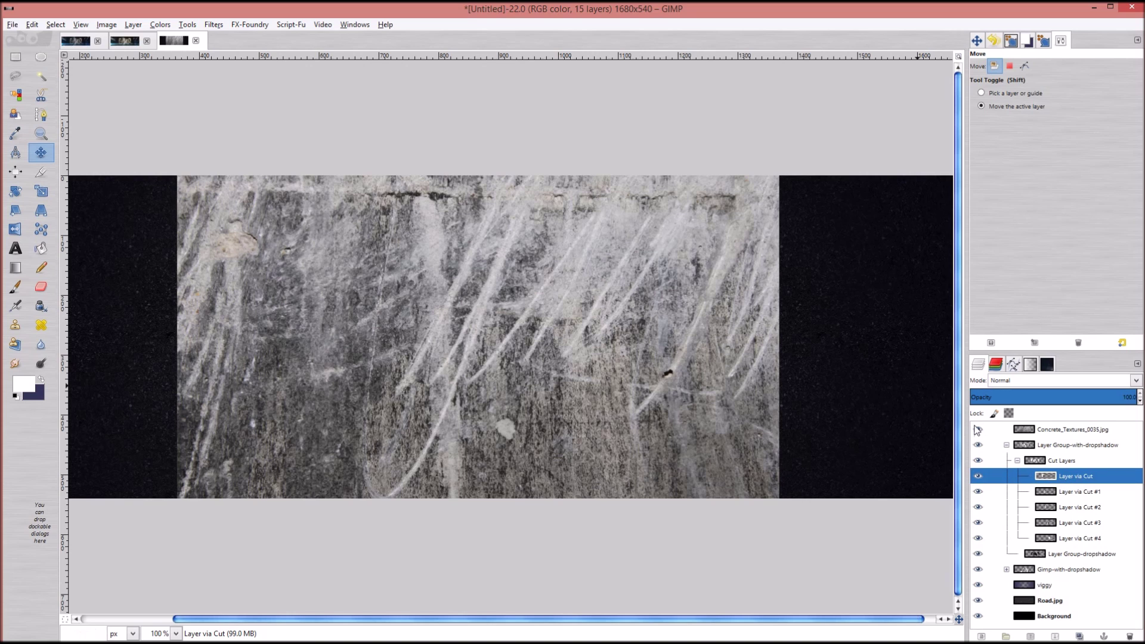
left_click(1059, 434)
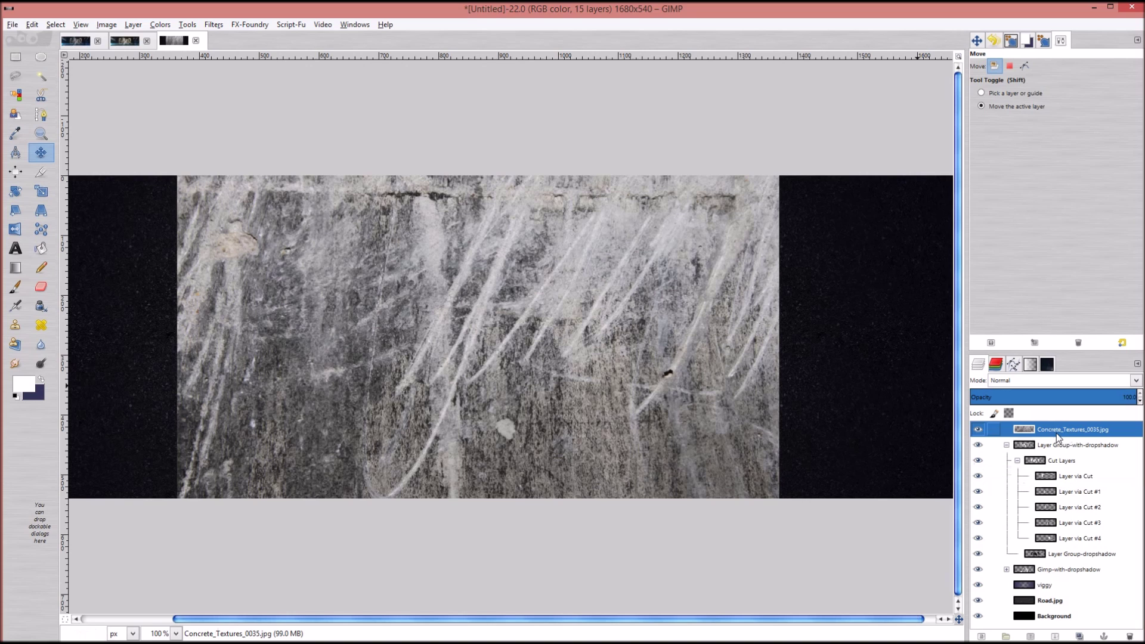
left_click(977, 430)
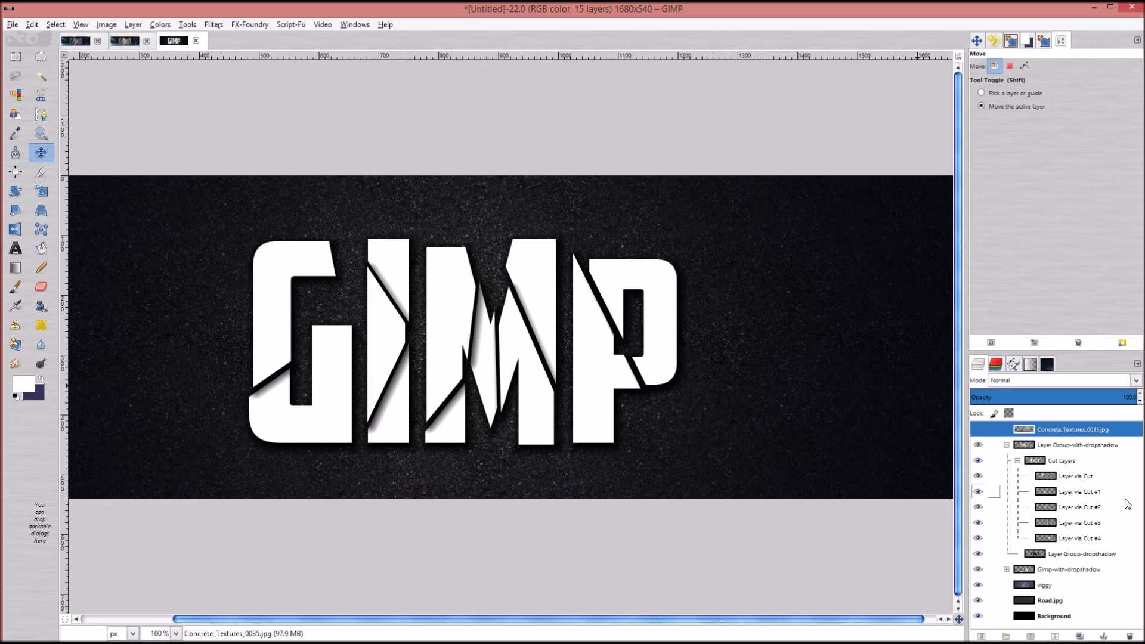
Step: Identify the shard on Layer via Cut by toggling its visibility, and select that upper G shard with Fuzzy Select
left_click(1080, 480)
left_click(978, 476)
left_click(977, 476)
left_click(978, 476)
left_click(978, 476)
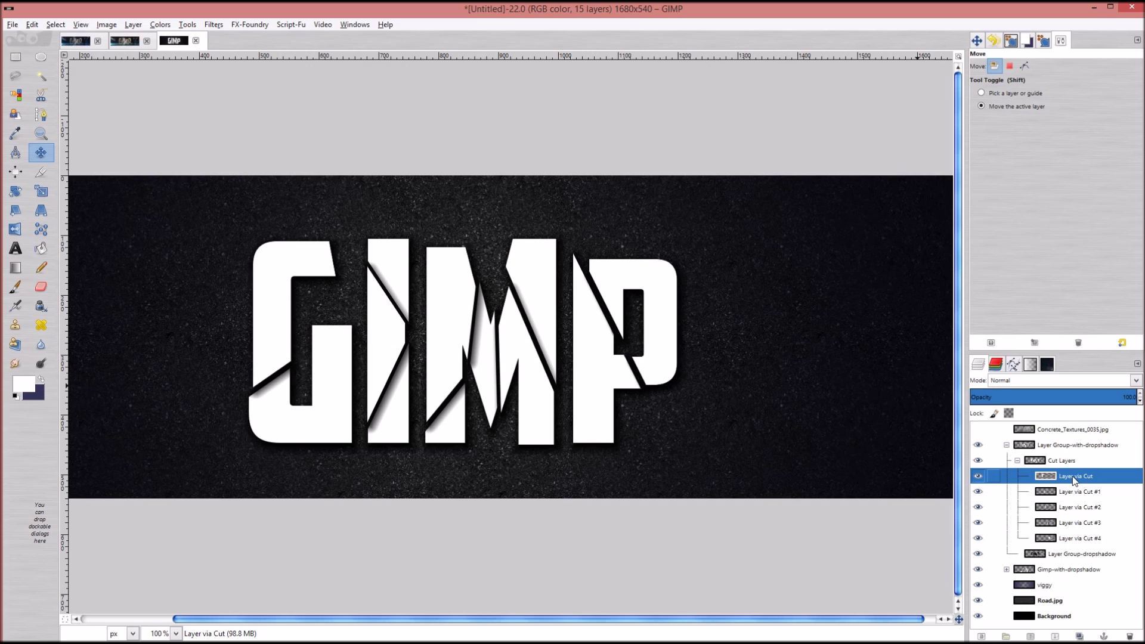
left_click(42, 77)
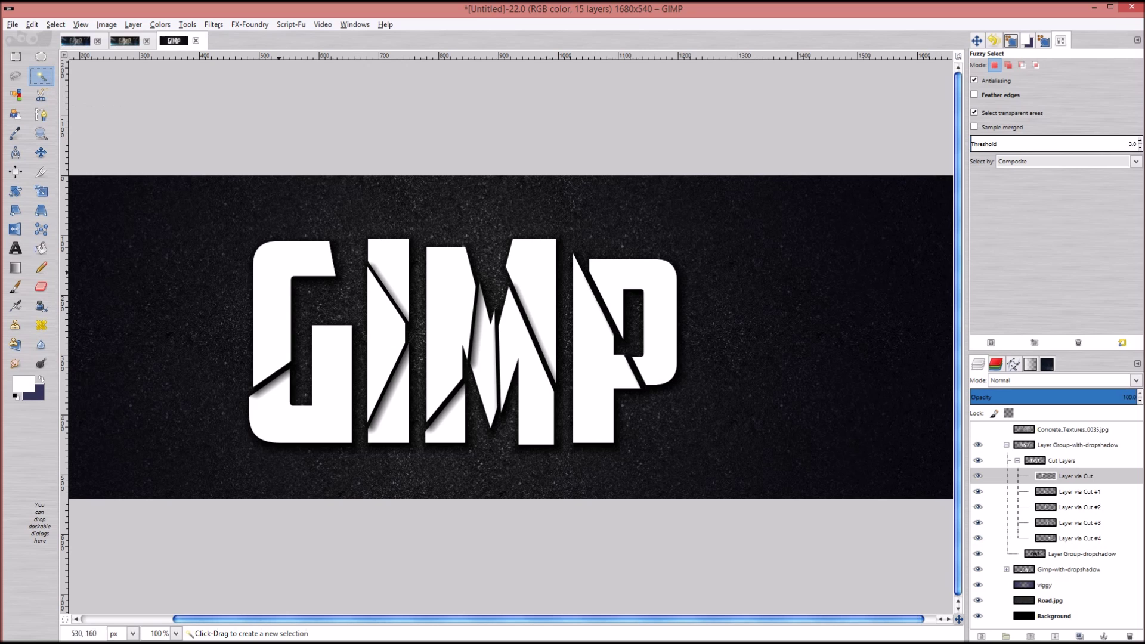
left_click(276, 289)
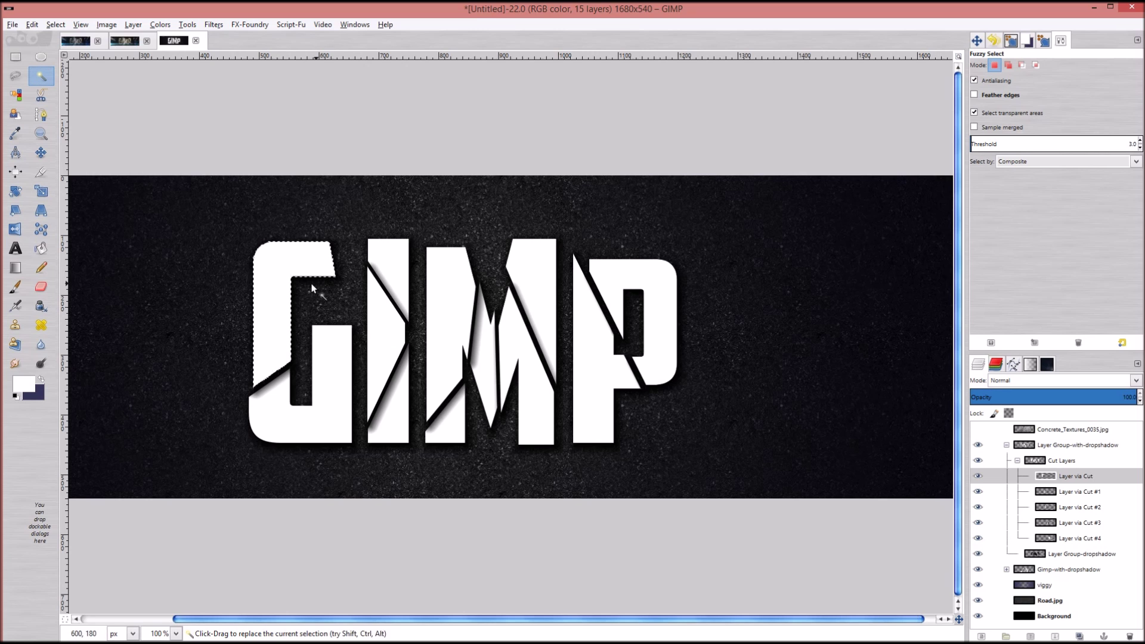
scroll(306, 287, "up", 2)
scroll(307, 288, "up", 1)
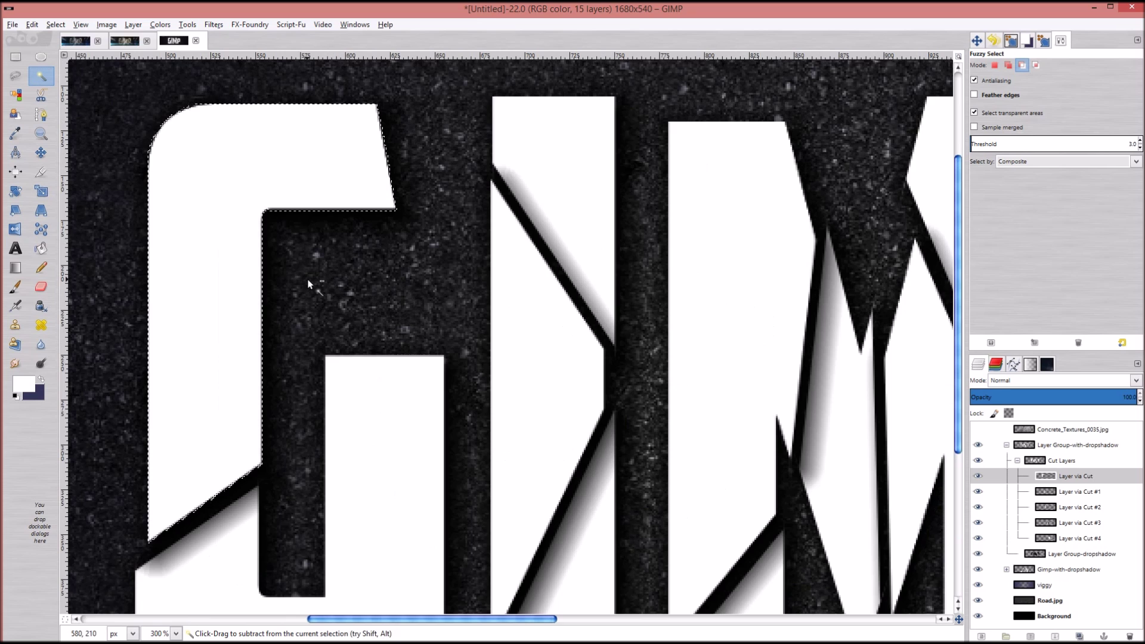
scroll(308, 284, "down", 2)
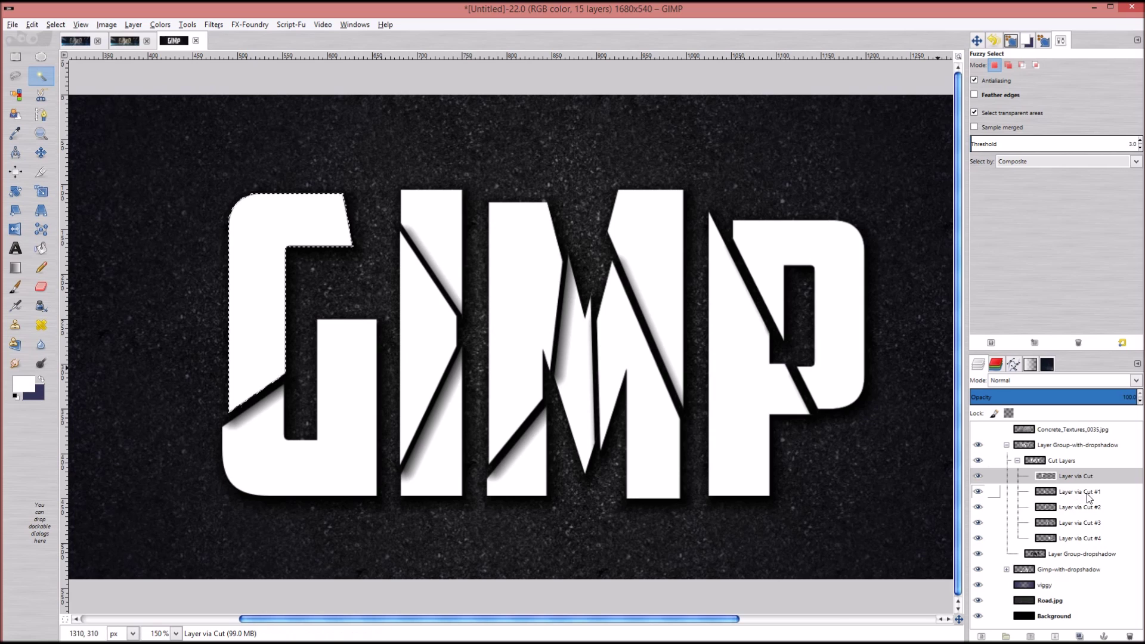
Step: Add the I's middle shard on Layer via Cut #1 and the M's left shard on Layer via Cut #2 to the selection
left_click(1014, 494)
left_click(978, 491)
left_click(978, 492)
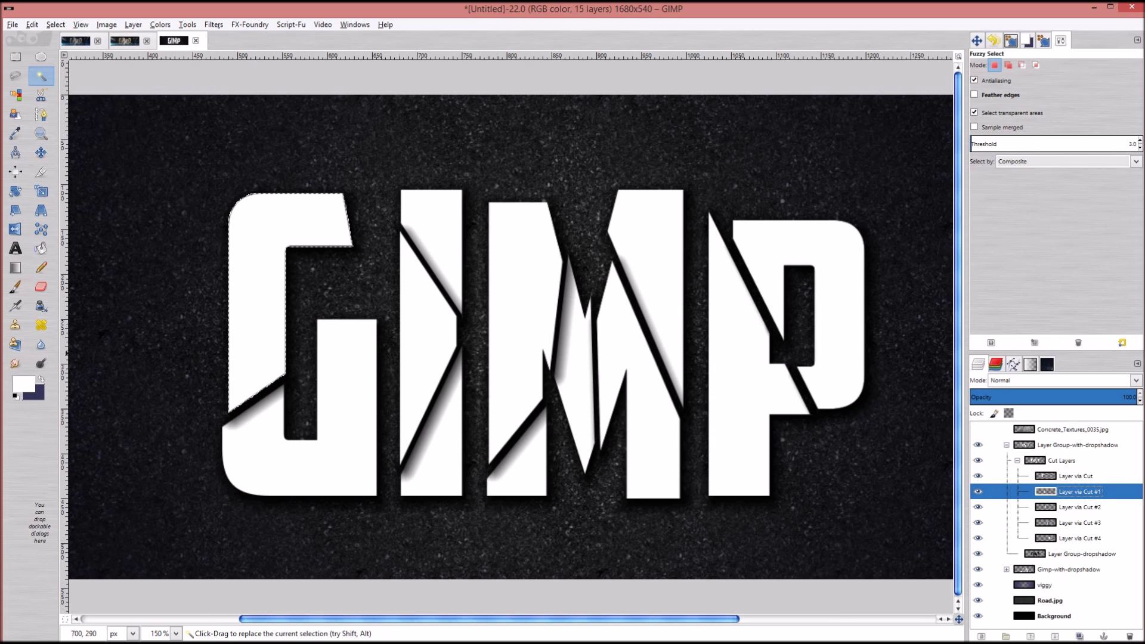
left_click(424, 339)
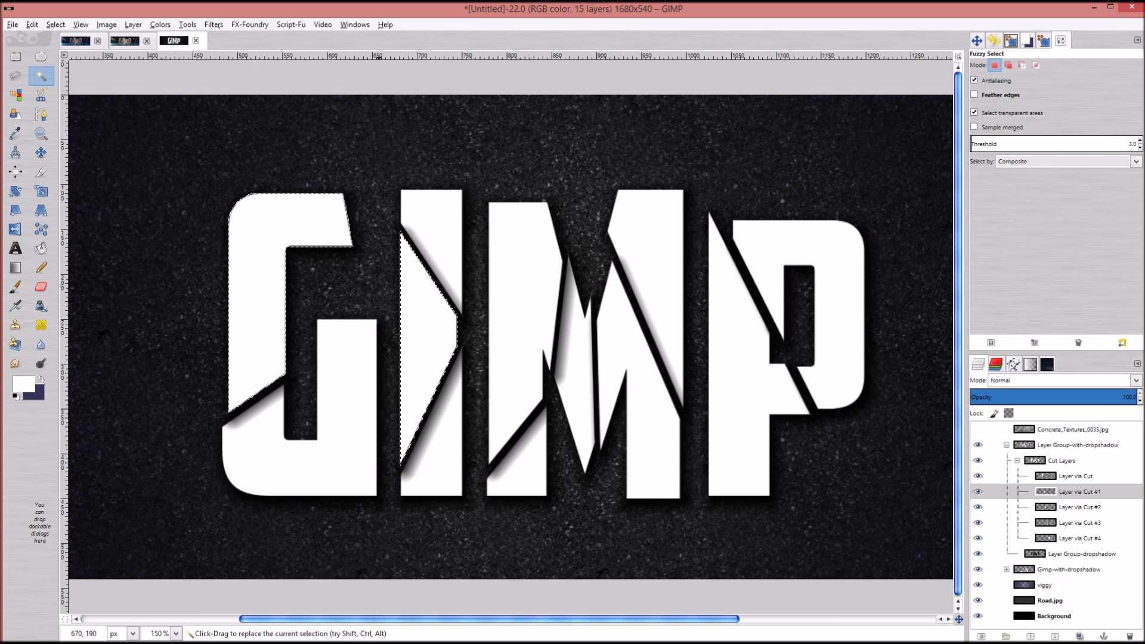
left_click(1082, 508)
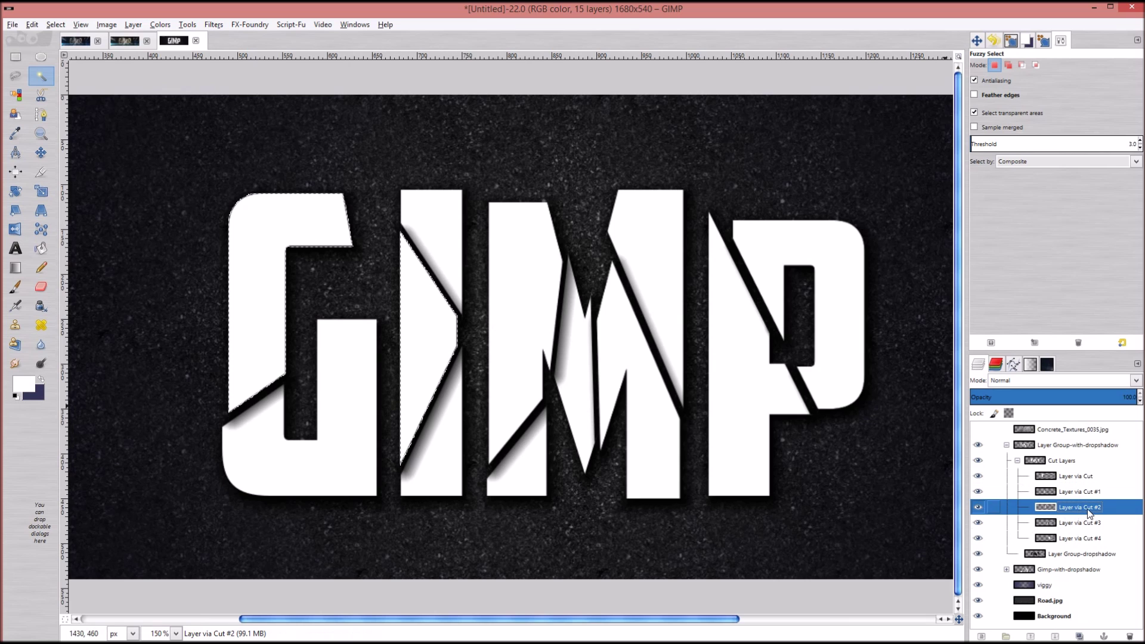
left_click(978, 507)
left_click(977, 507)
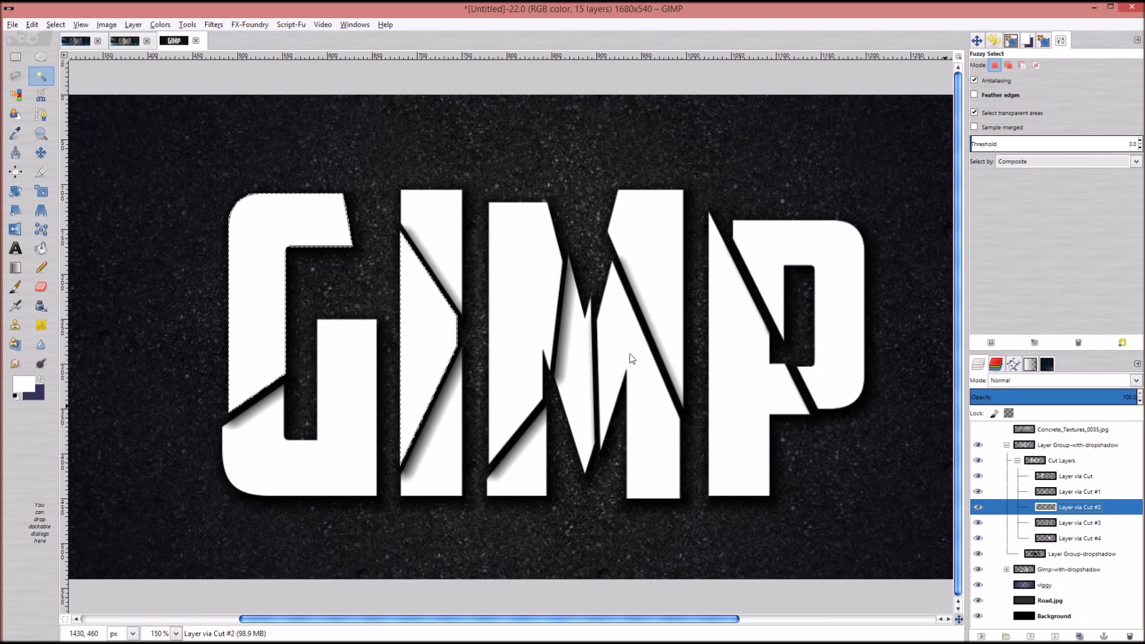
left_click(527, 316, "shift")
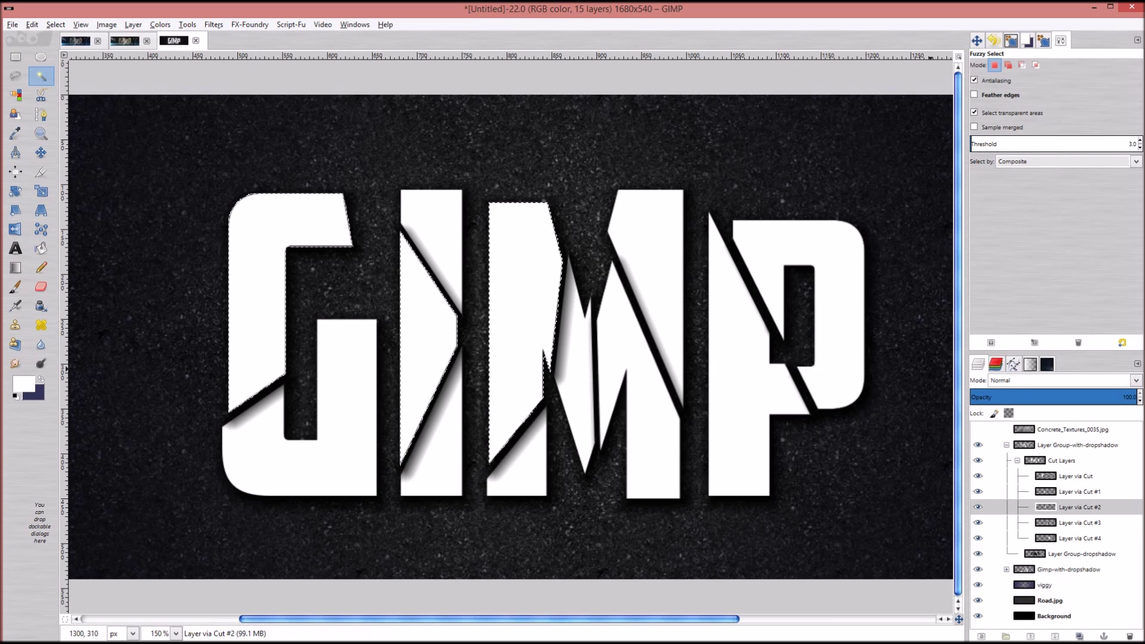
Step: Add the M's right shard on Layer via Cut #3 and the P's bowl on Layer via Cut #4 to the selection
left_click(989, 520)
left_click(977, 523)
left_click(978, 523)
left_click(637, 360, "shift")
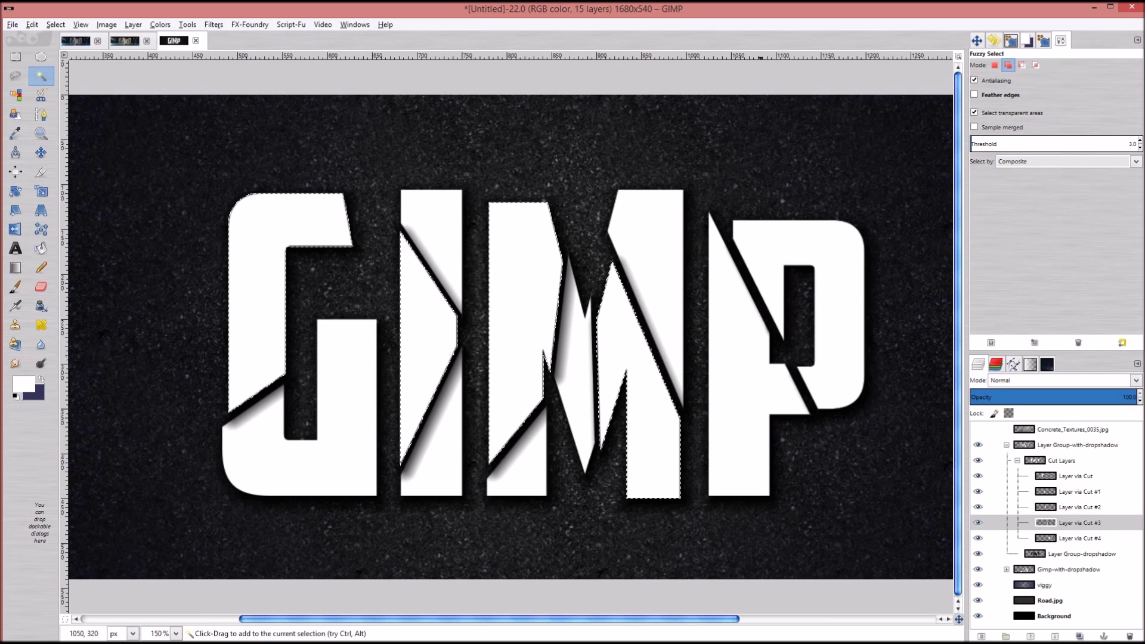
left_click(1049, 537)
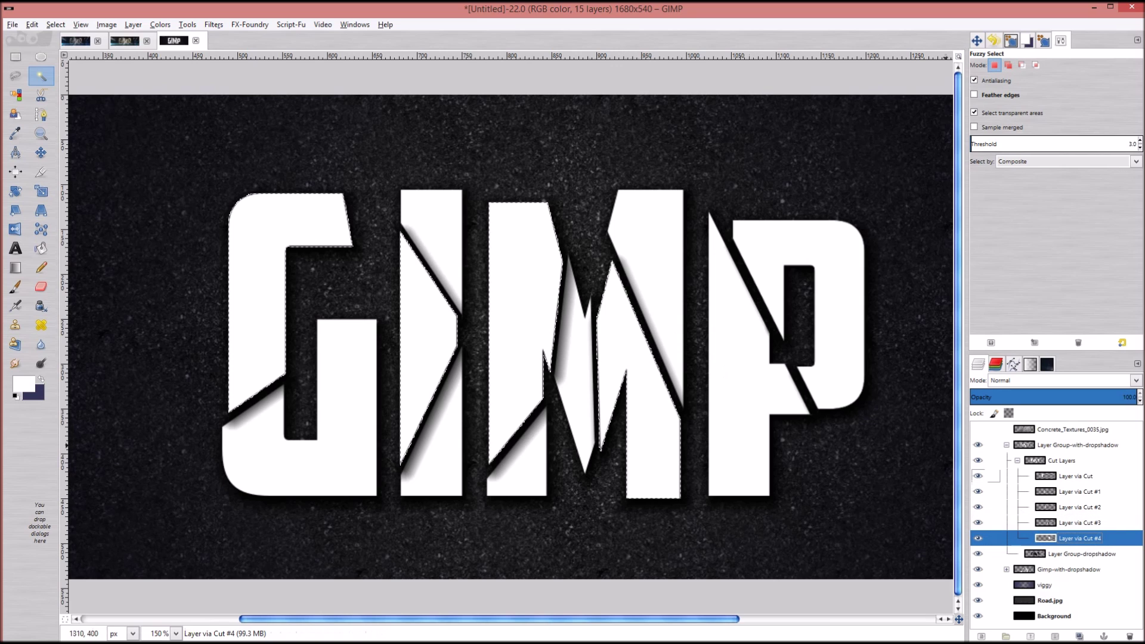
left_click(978, 537)
left_click(978, 538)
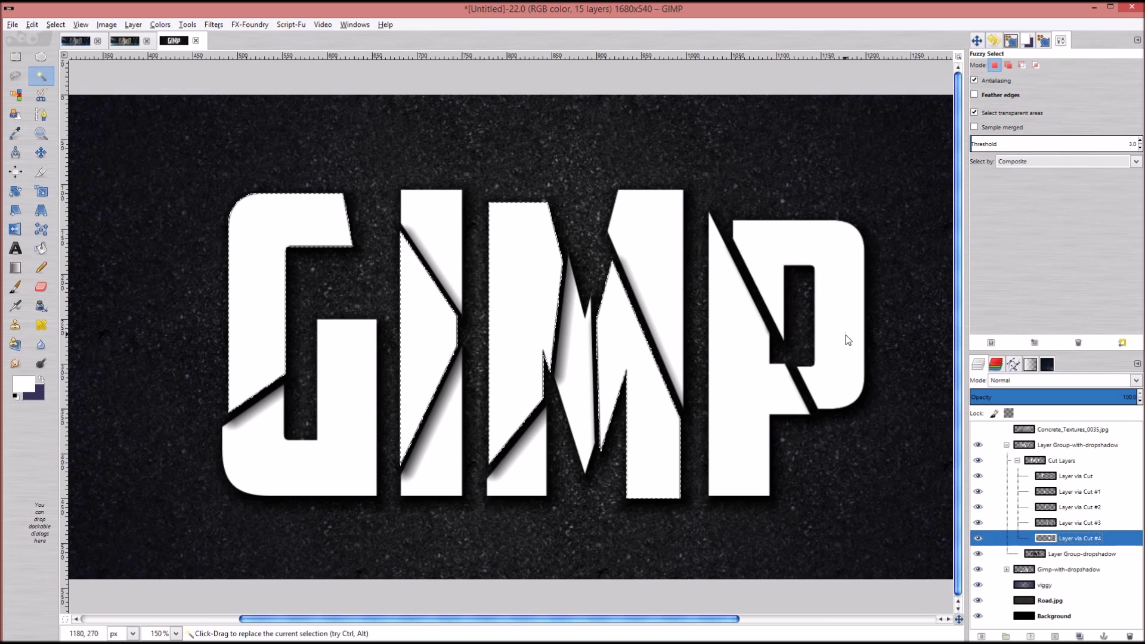
left_click(848, 340, "shift")
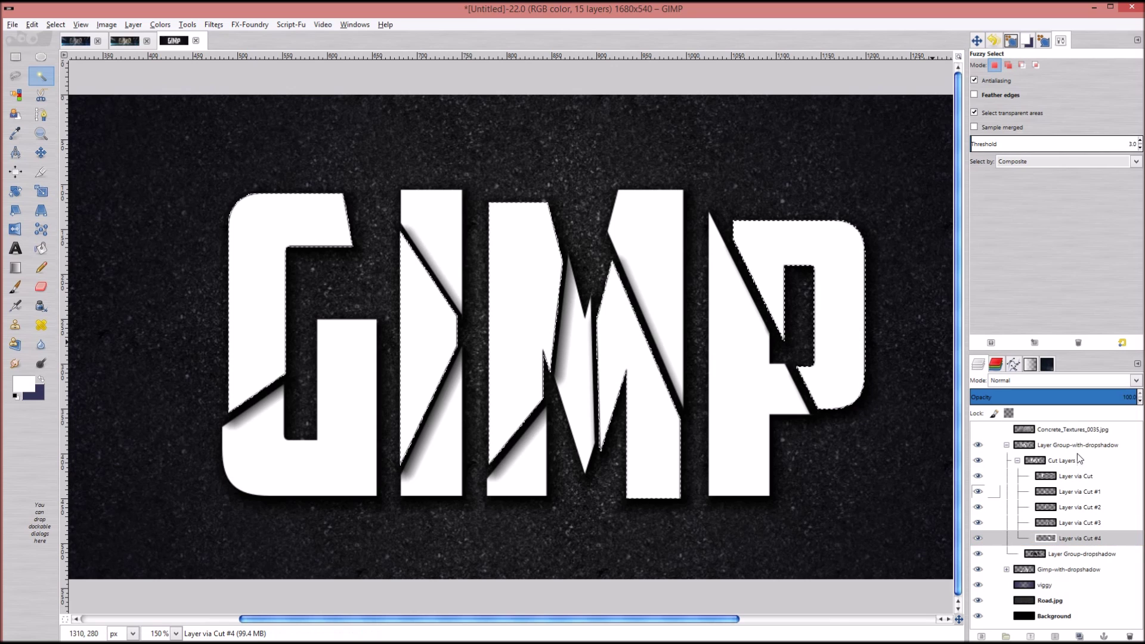
Step: Expand the Gimp-with-dropshadow group and add the P's stem on the Gimp layer to the selection
left_click(1061, 570)
key("shift+Right")
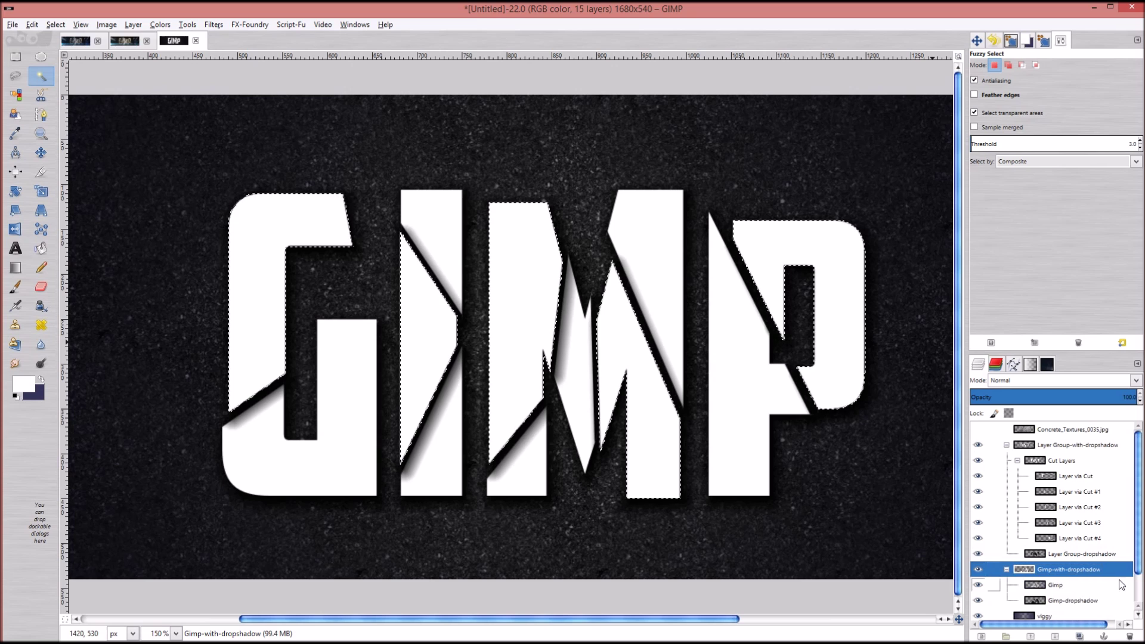
left_click(1060, 586)
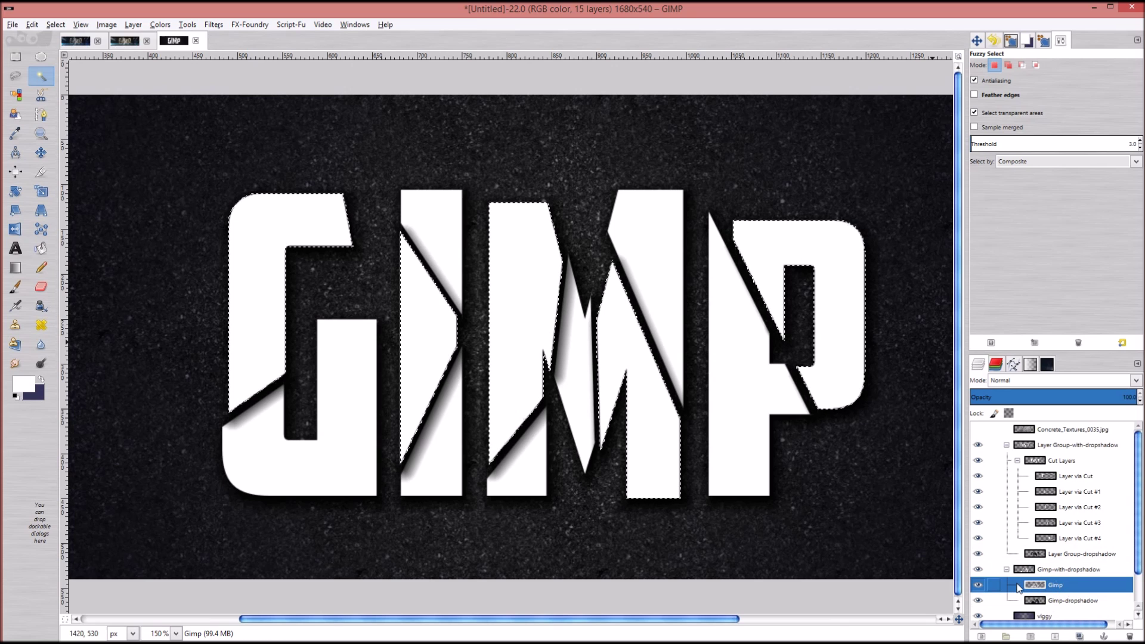
left_click(977, 585)
left_click(978, 586)
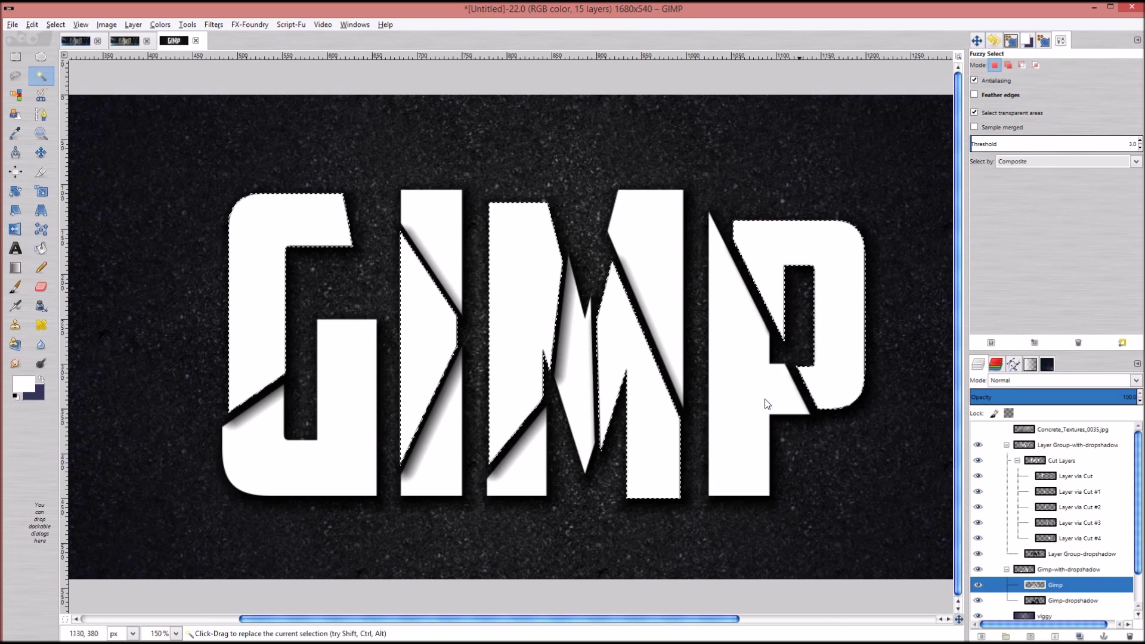
left_click(744, 424, "shift")
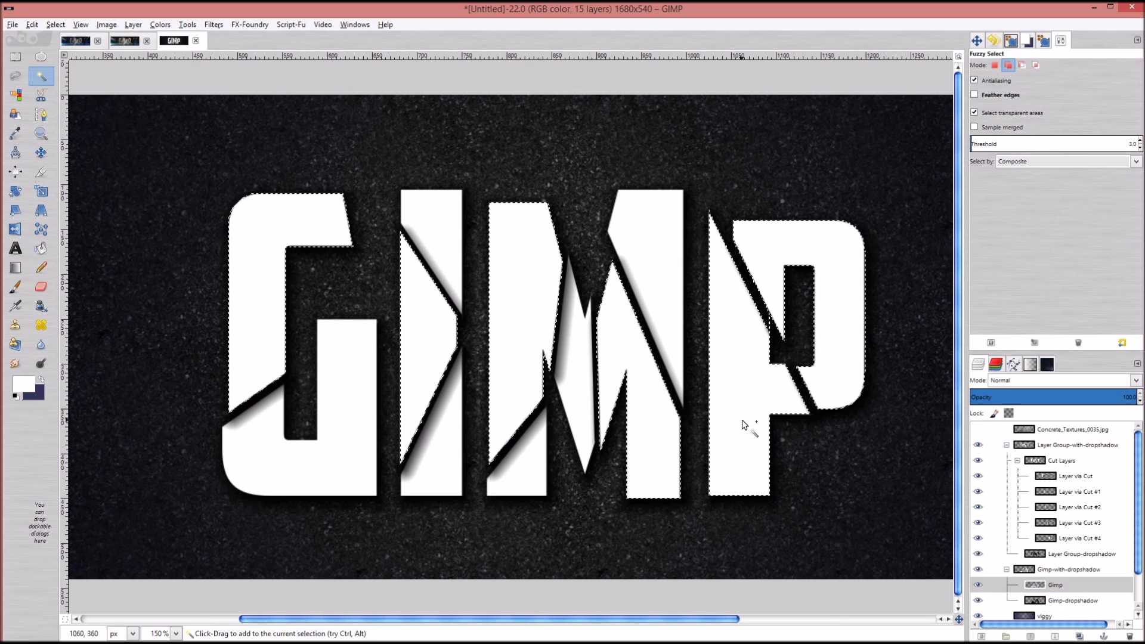
Step: Inspect the selection edge at the P's inner notch and try adjusting the Fuzzy Select threshold there
scroll(770, 323, "up", 1)
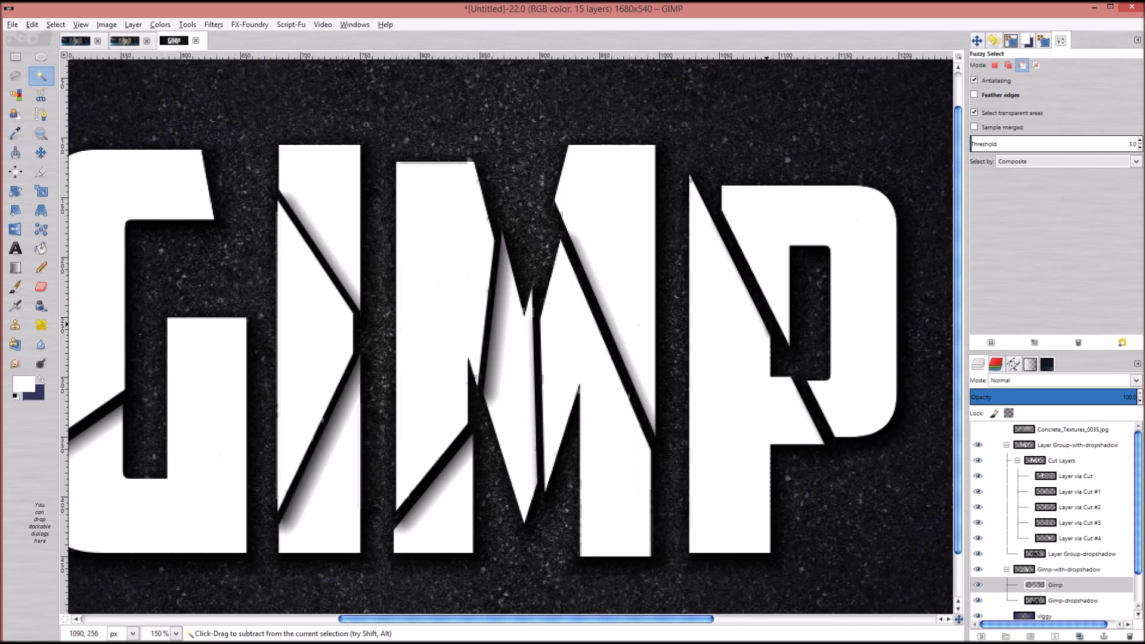
scroll(776, 318, "up", 5)
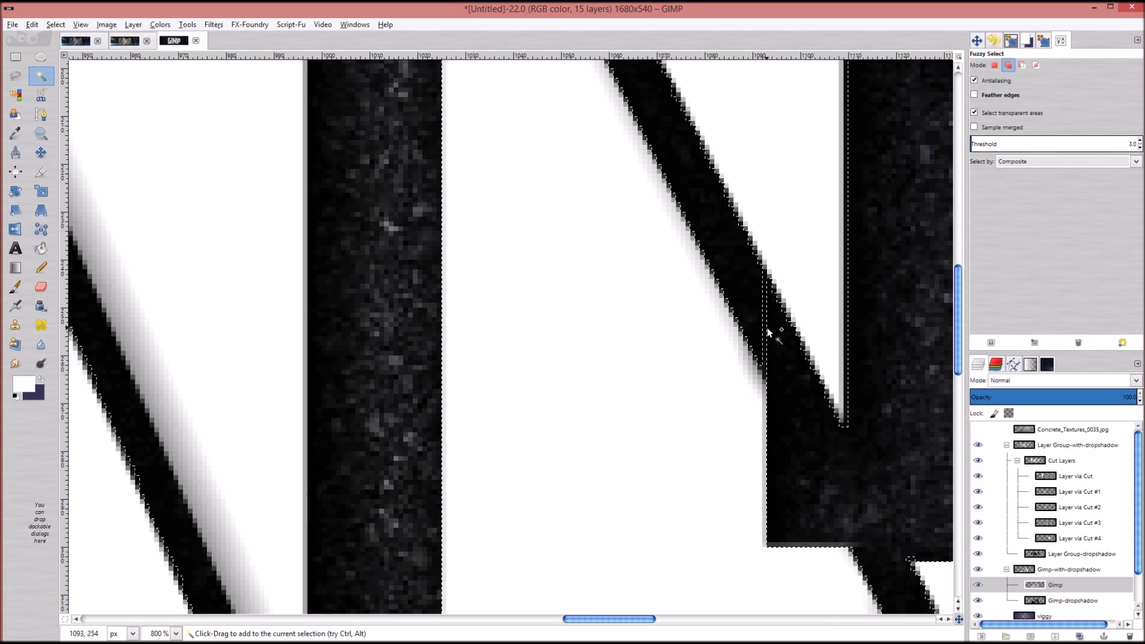
left_click_drag(757, 354, 752, 351)
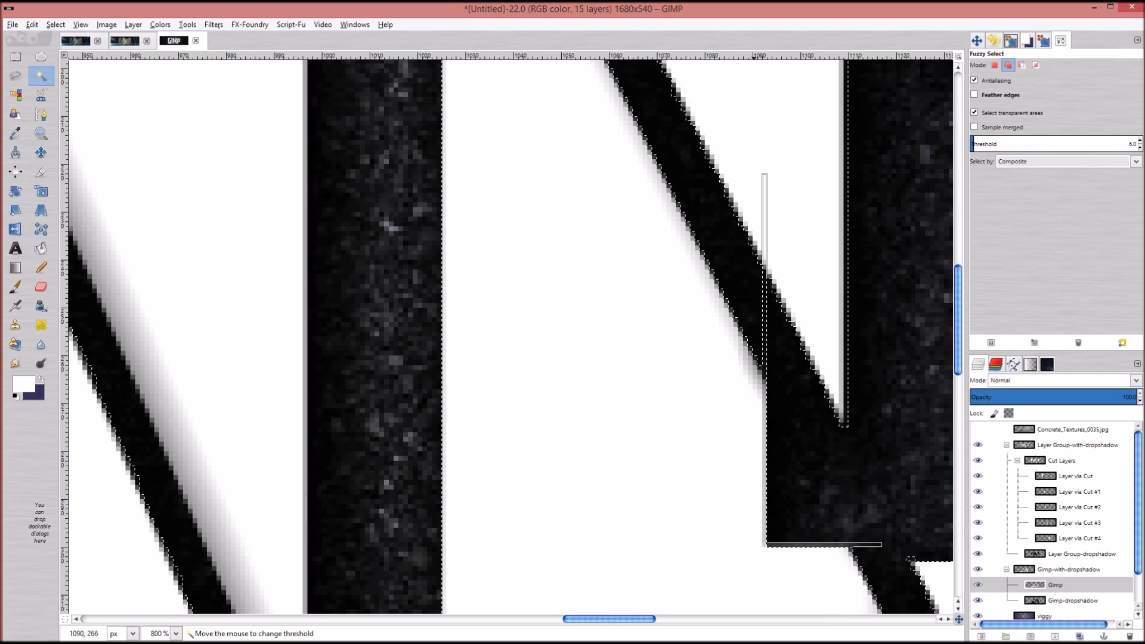
mouse_move(751, 355)
left_mouse_down()
mouse_move(752, 328)
mouse_move(754, 357)
left_mouse_up()
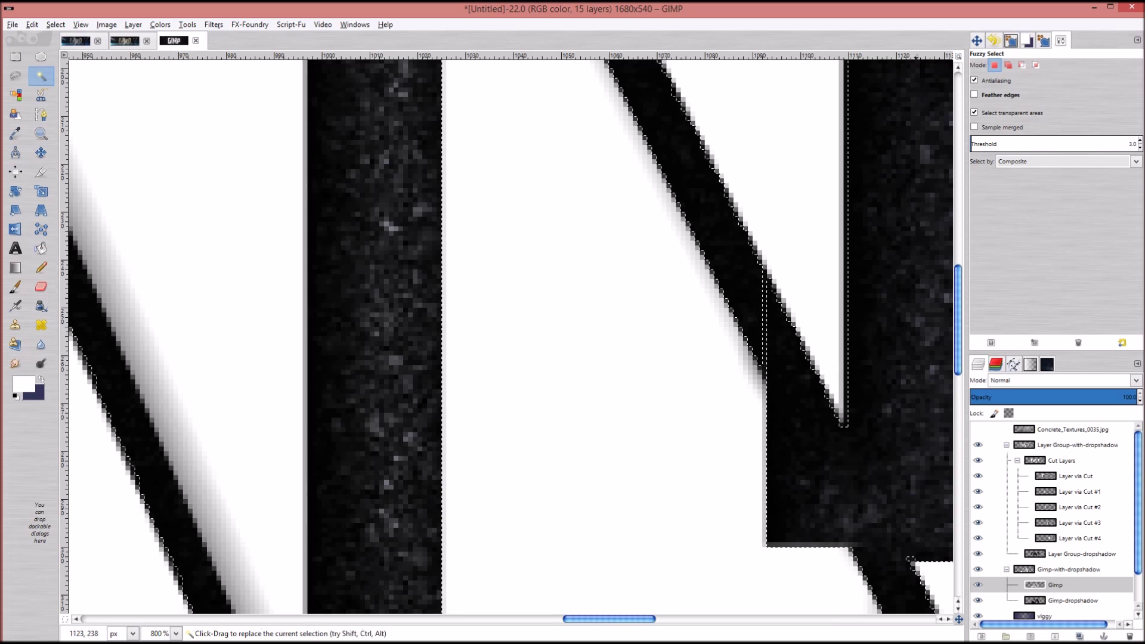
Step: Set the Fuzzy Select threshold to 1.0 and reselect only the P's stem on the Gimp layer to test it
left_click(1140, 148)
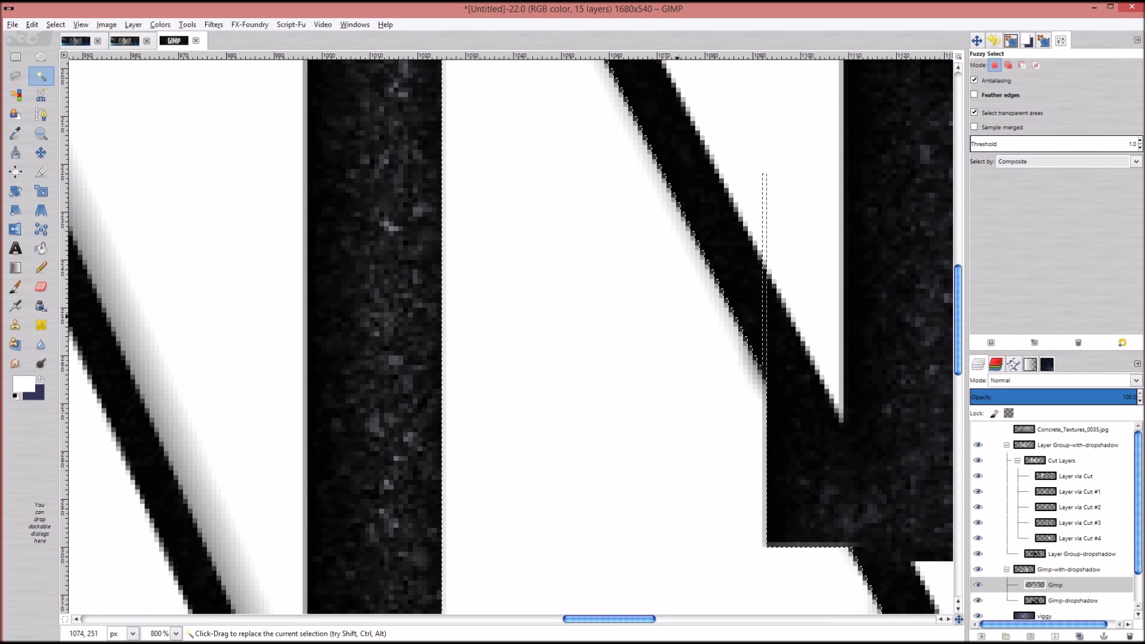
scroll(715, 307, "down", 4)
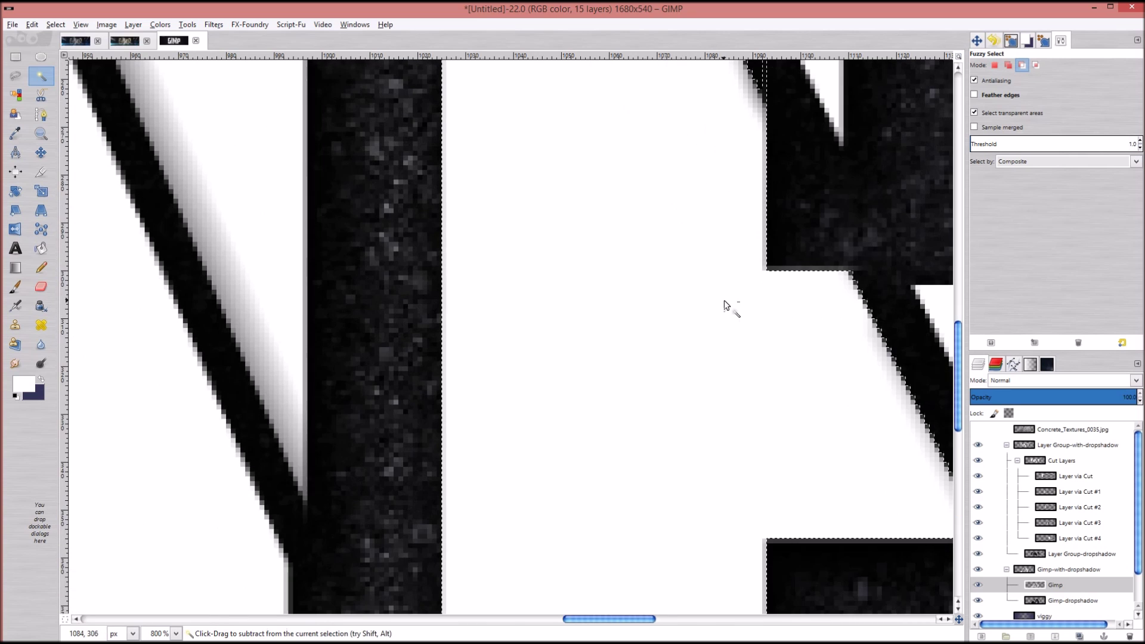
scroll(723, 304, "down", 2)
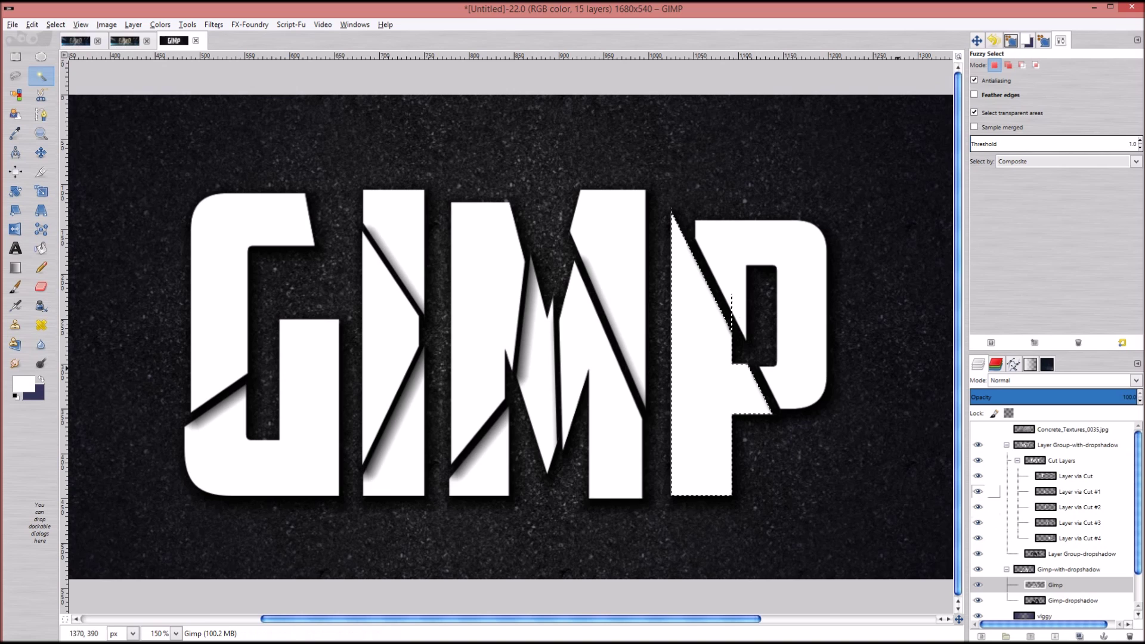
Step: Make Layer via Cut the active layer and clear the current selection
left_click(1072, 476)
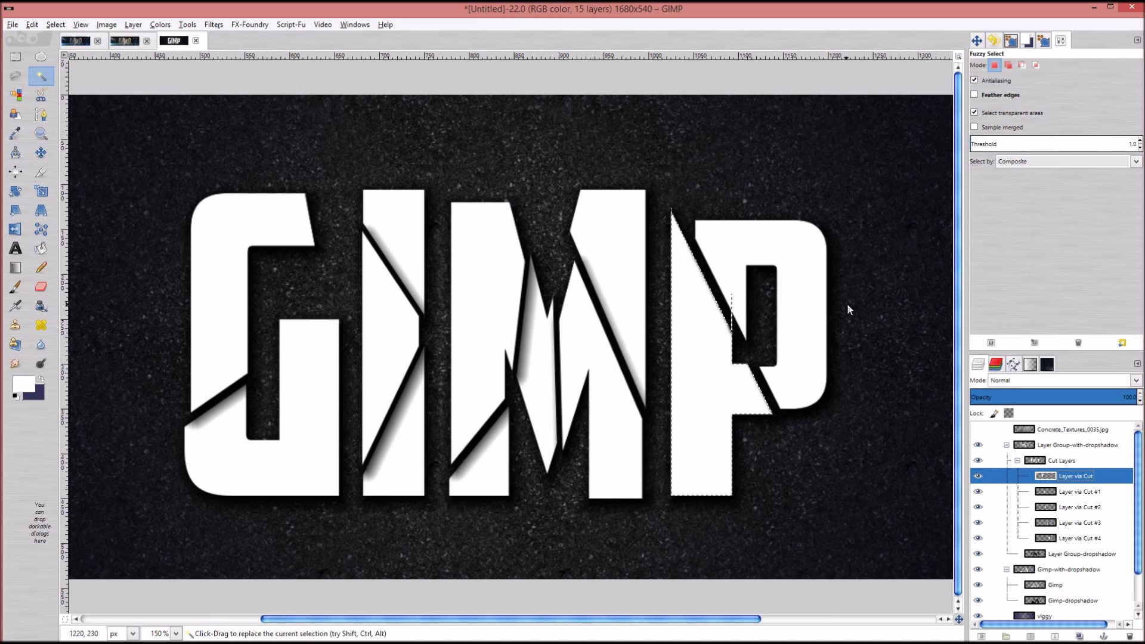
key("ctrl+shift+a")
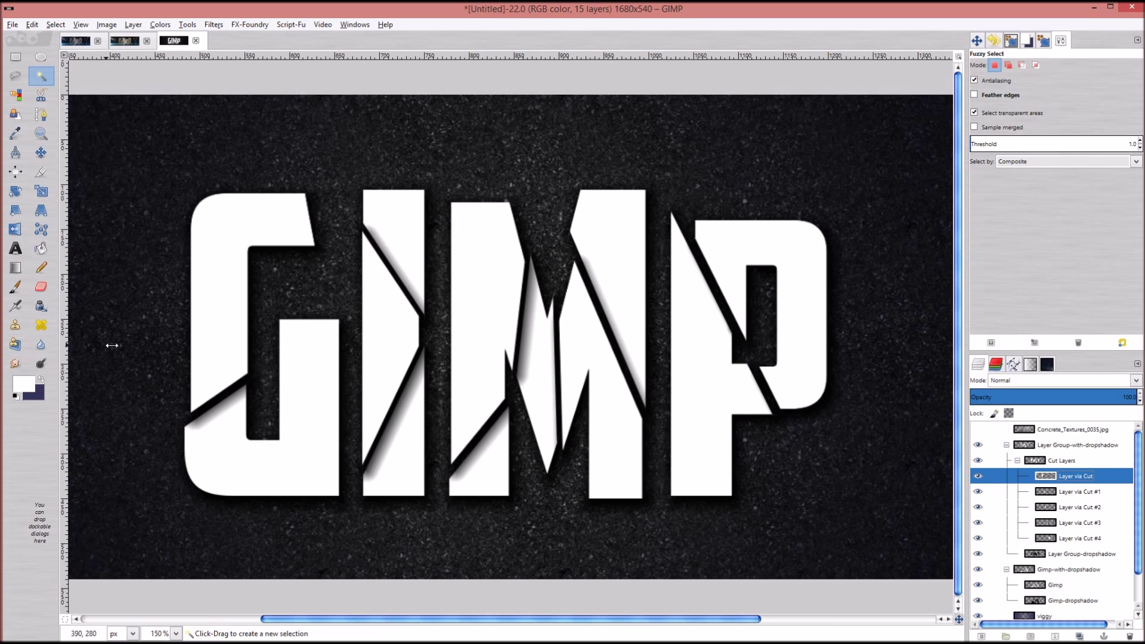
Step: Build one combined Fuzzy Select selection of the G, I, M and P shards on Layer via Cut through Layer via Cut #4
left_click(202, 325)
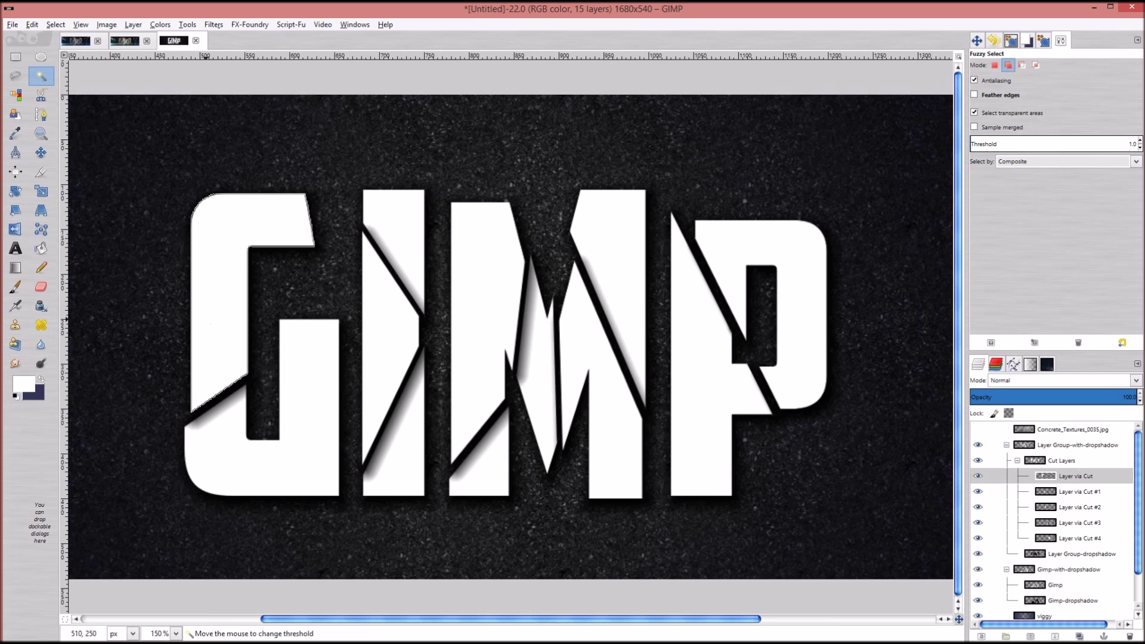
left_click(1067, 492)
left_click(371, 294)
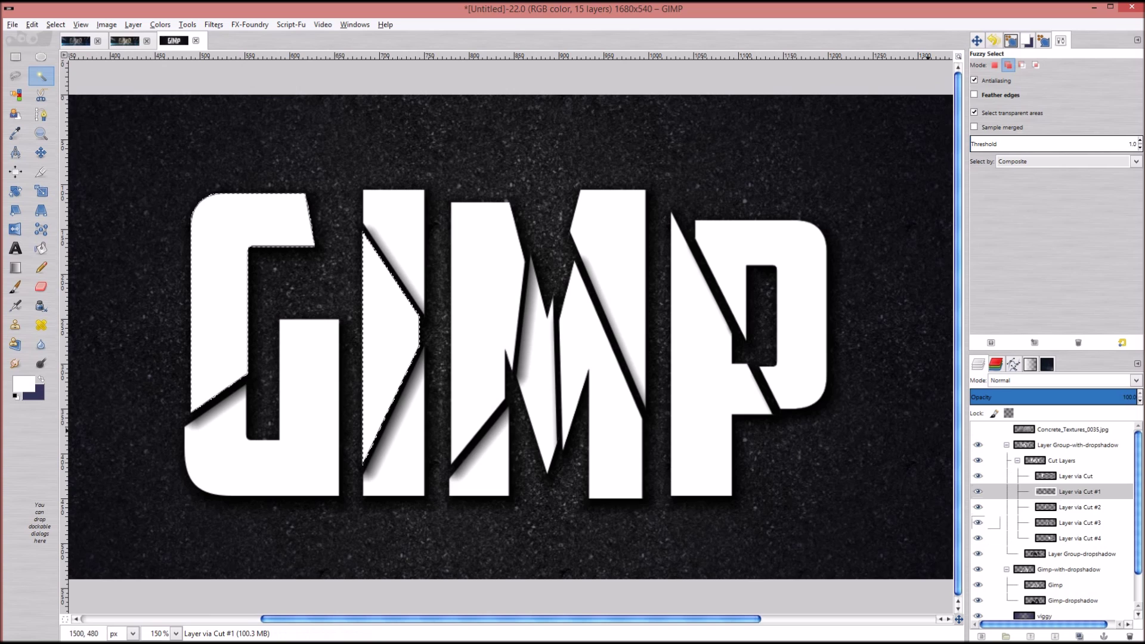
left_click(1067, 507)
left_click(477, 310)
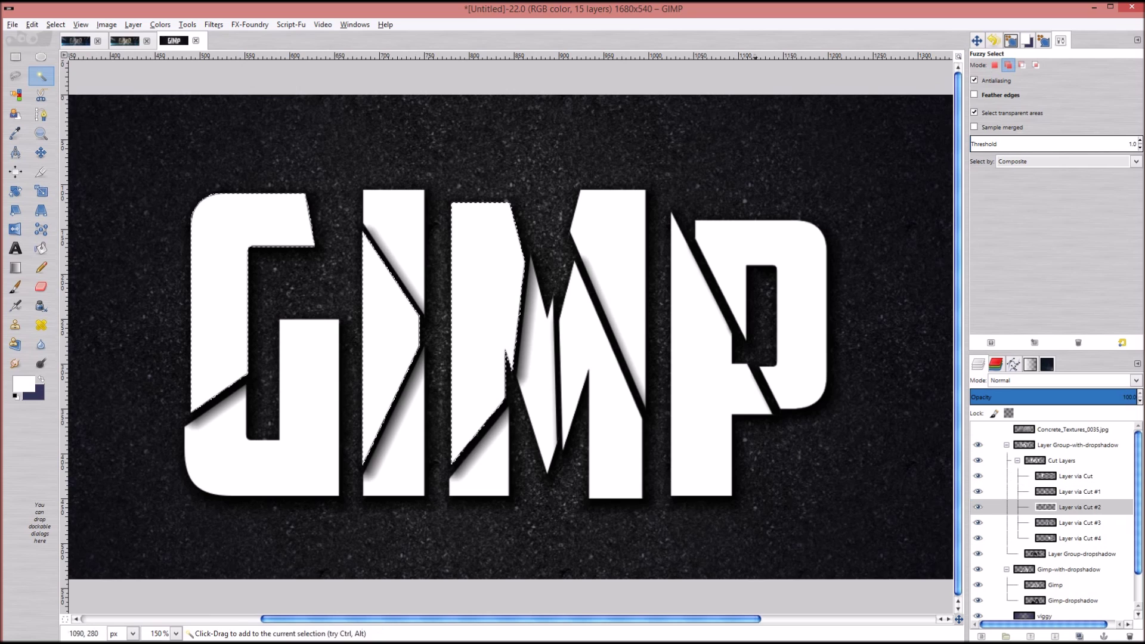
left_click(1067, 523)
left_click(614, 418, "shift")
left_click(1067, 539)
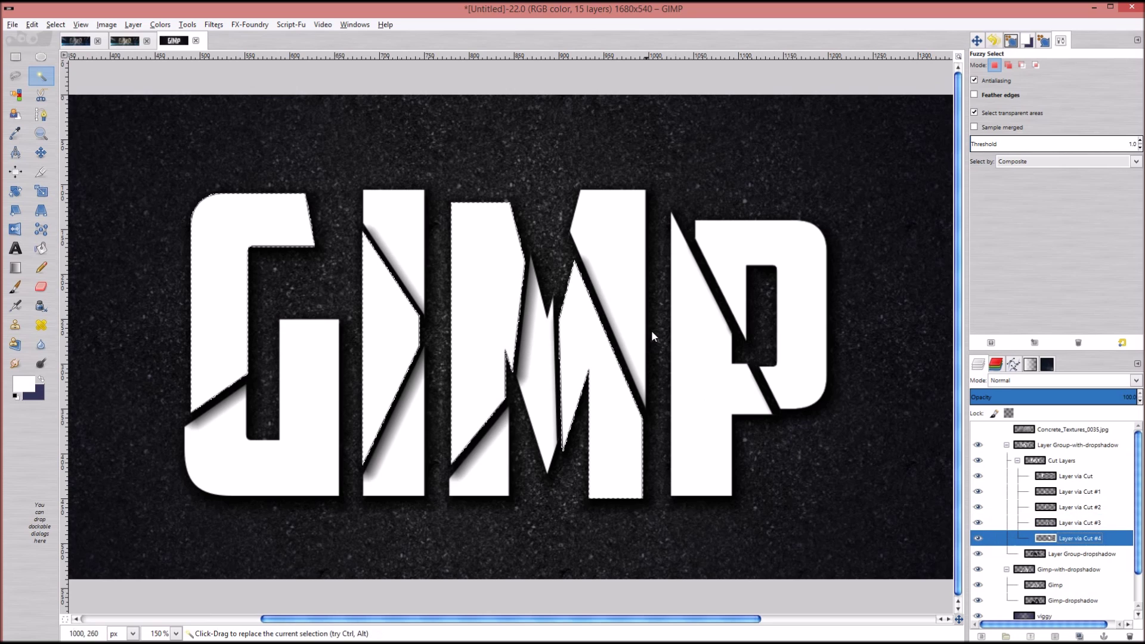
left_click(811, 283, "shift")
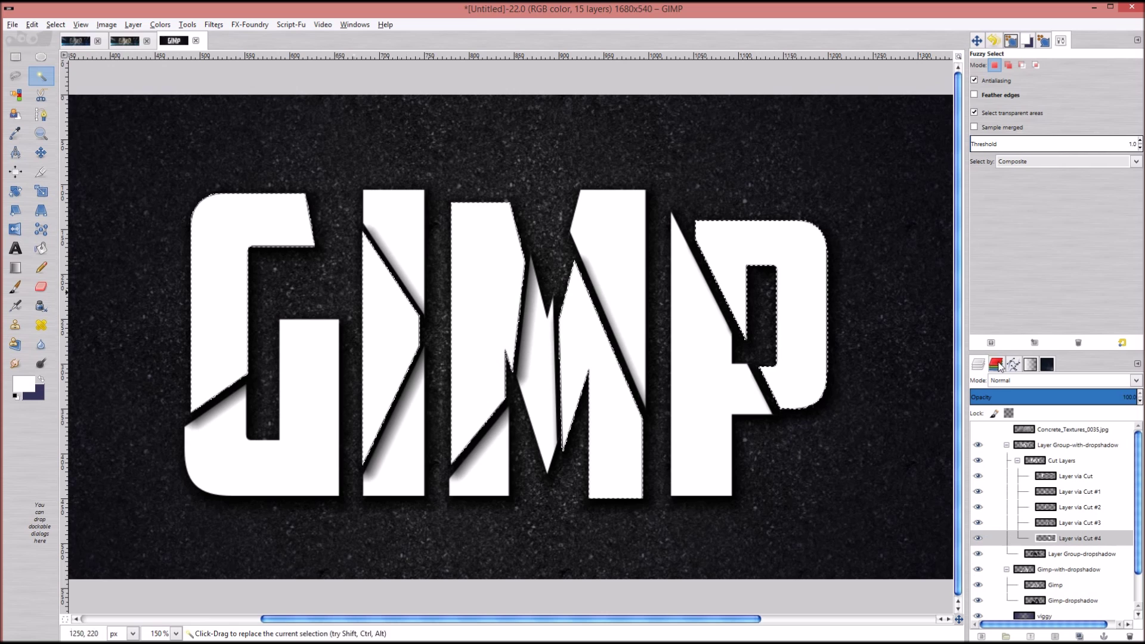
Step: Add the remaining G, I, M and P pieces on the Gimp layer to the selection
scroll(1061, 537, "down", 2)
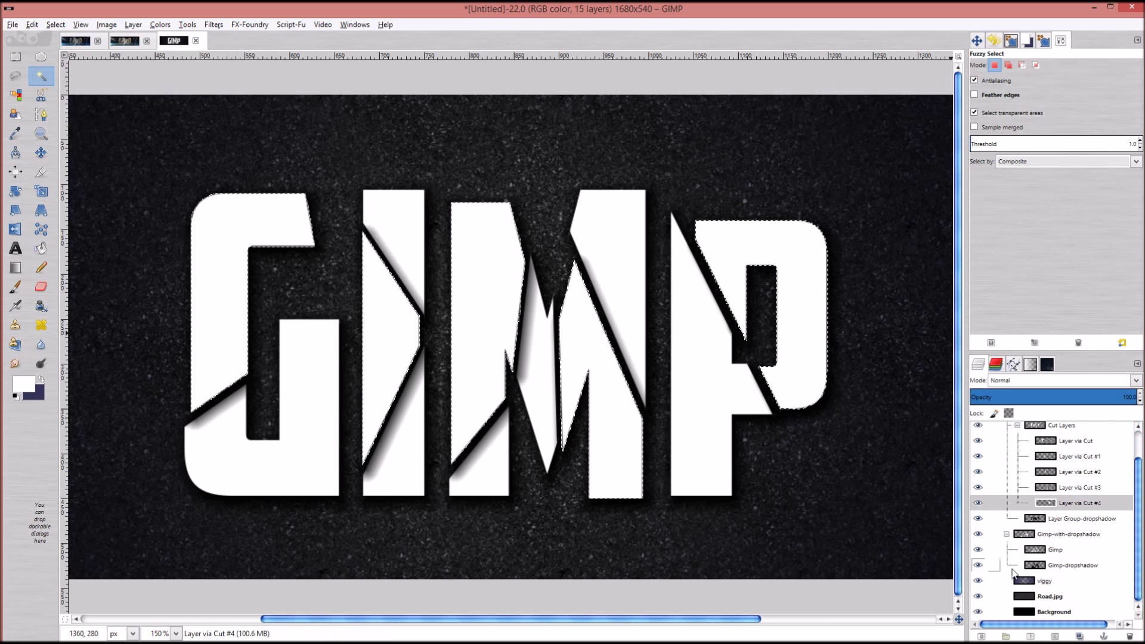
left_click(1049, 554)
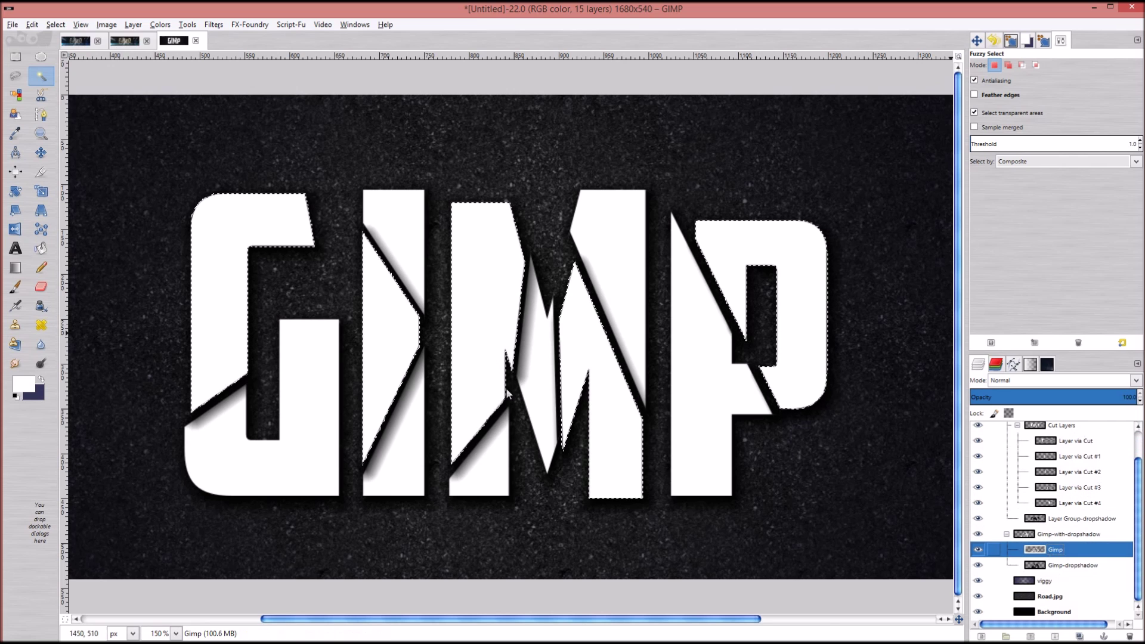
left_click(237, 479, "shift")
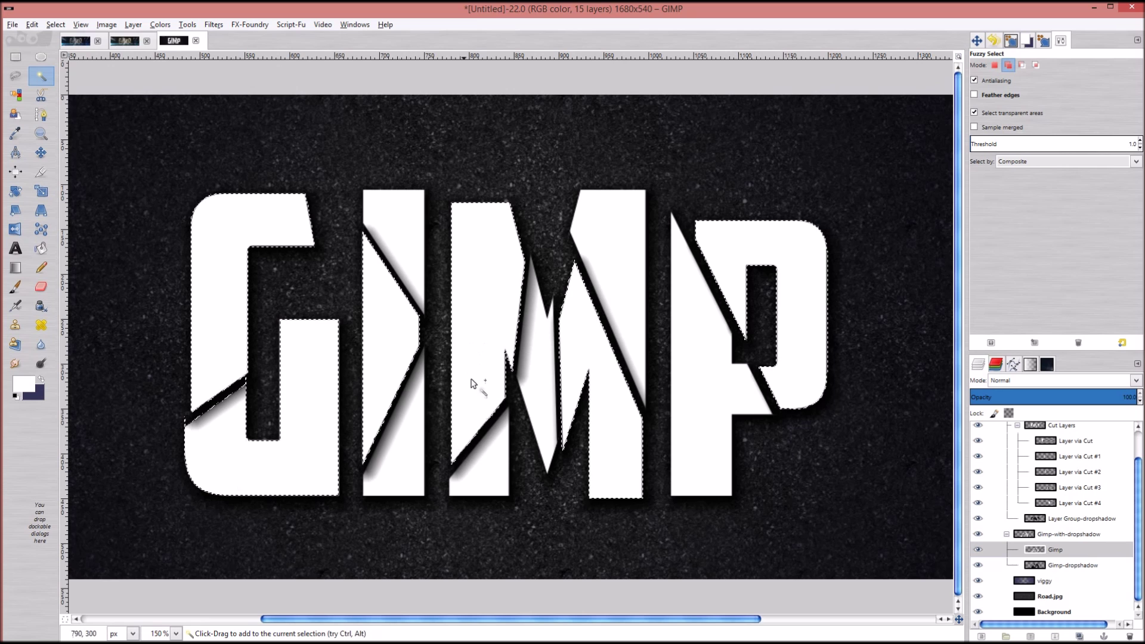
left_click(406, 436, "shift")
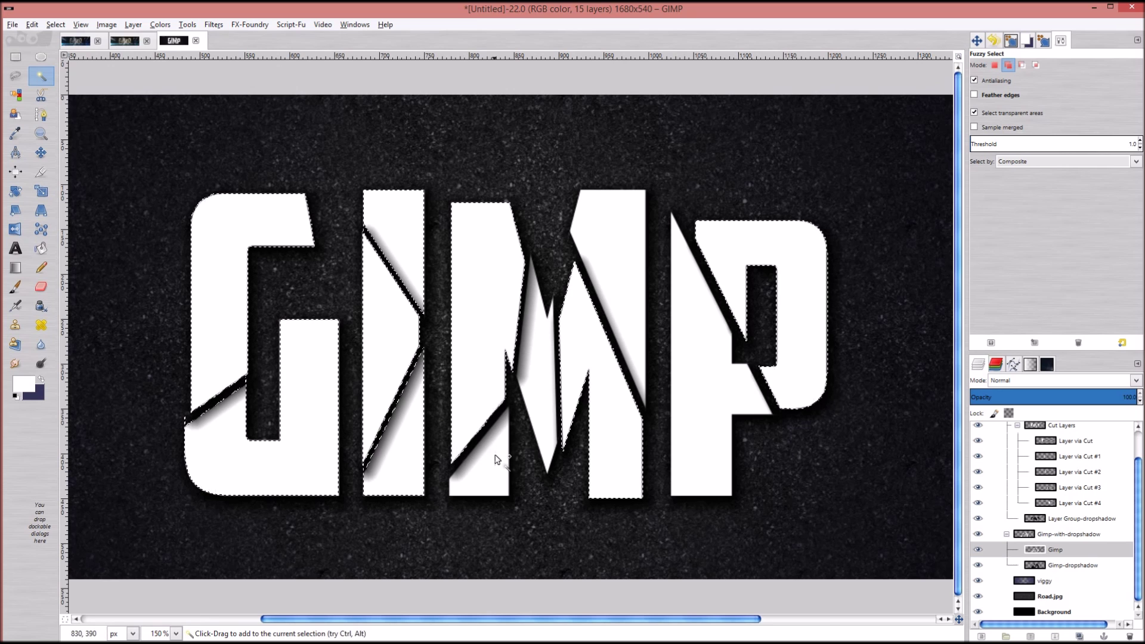
left_click(563, 380, "shift")
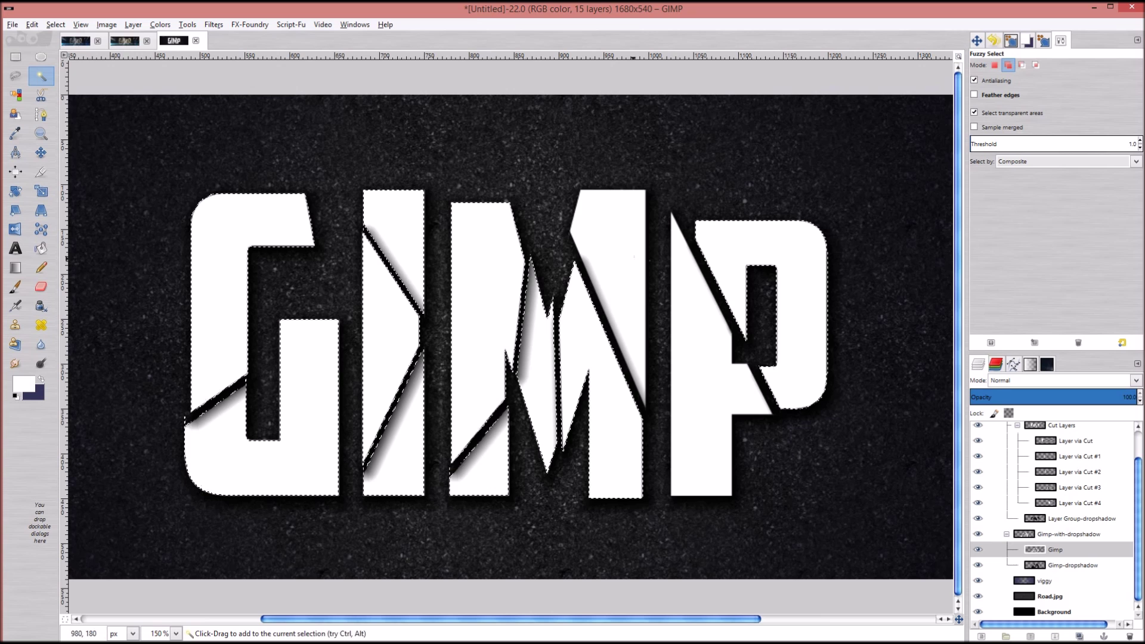
left_click(680, 403, "shift")
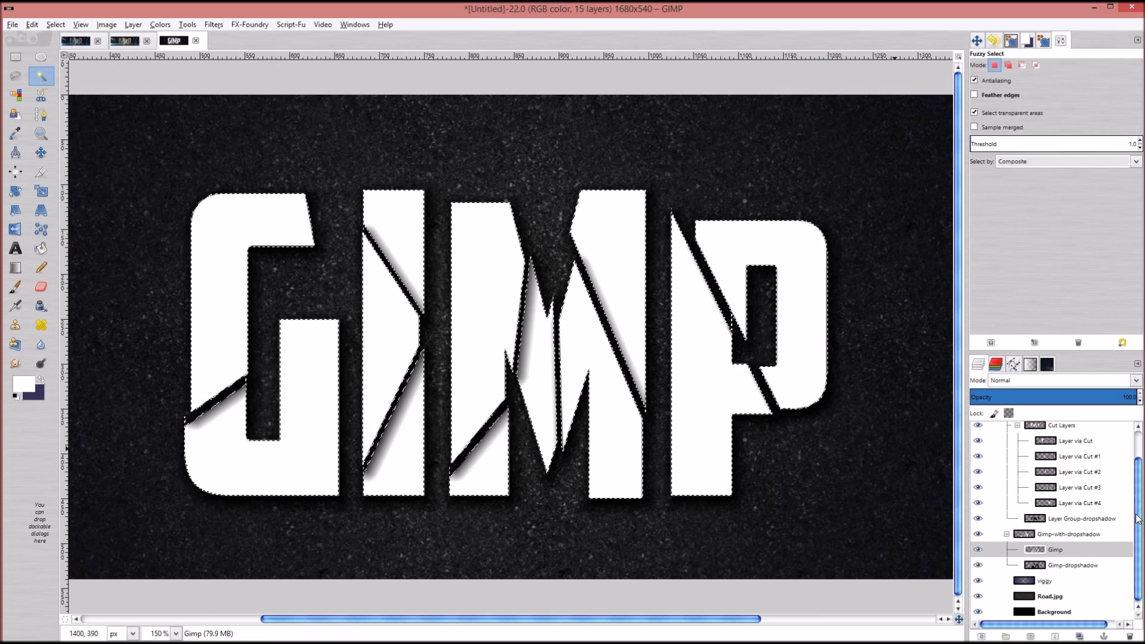
Step: Show the Concrete_Textures_0035.jpg layer, delete its texture outside the selected letter shapes, and clear the selection
left_click_drag(1138, 495, 1139, 486)
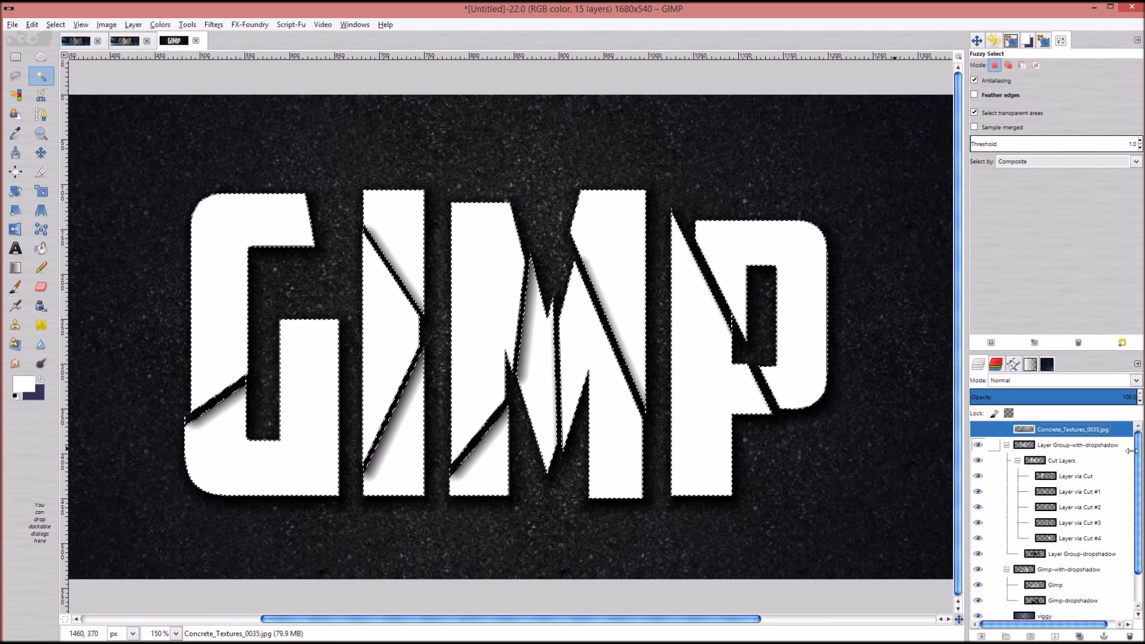
left_click(977, 429)
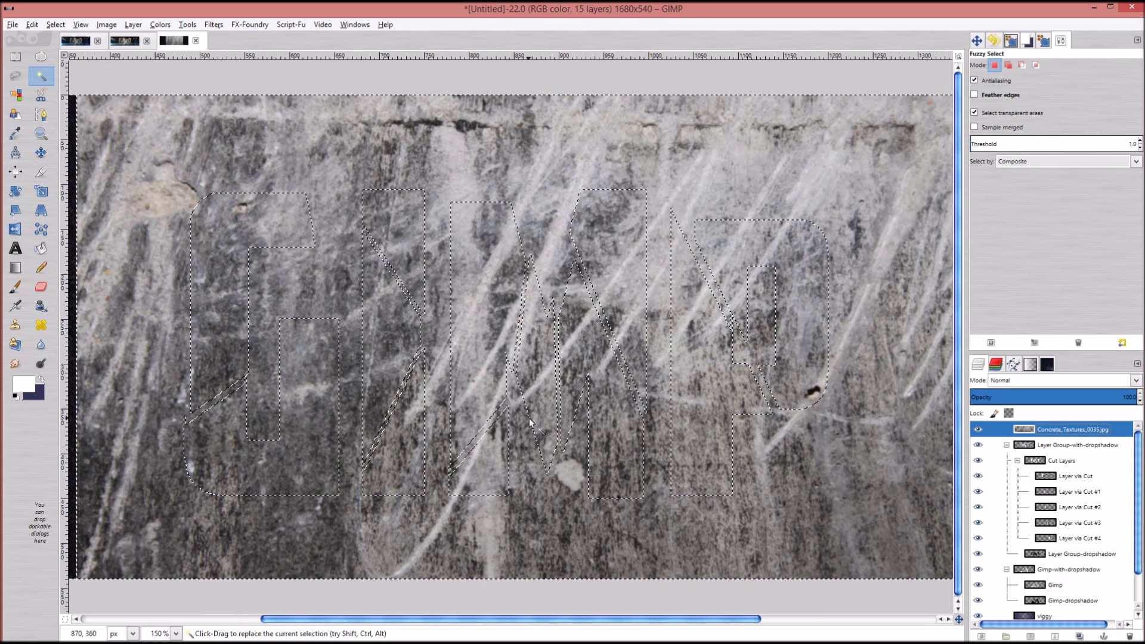
key("Delete")
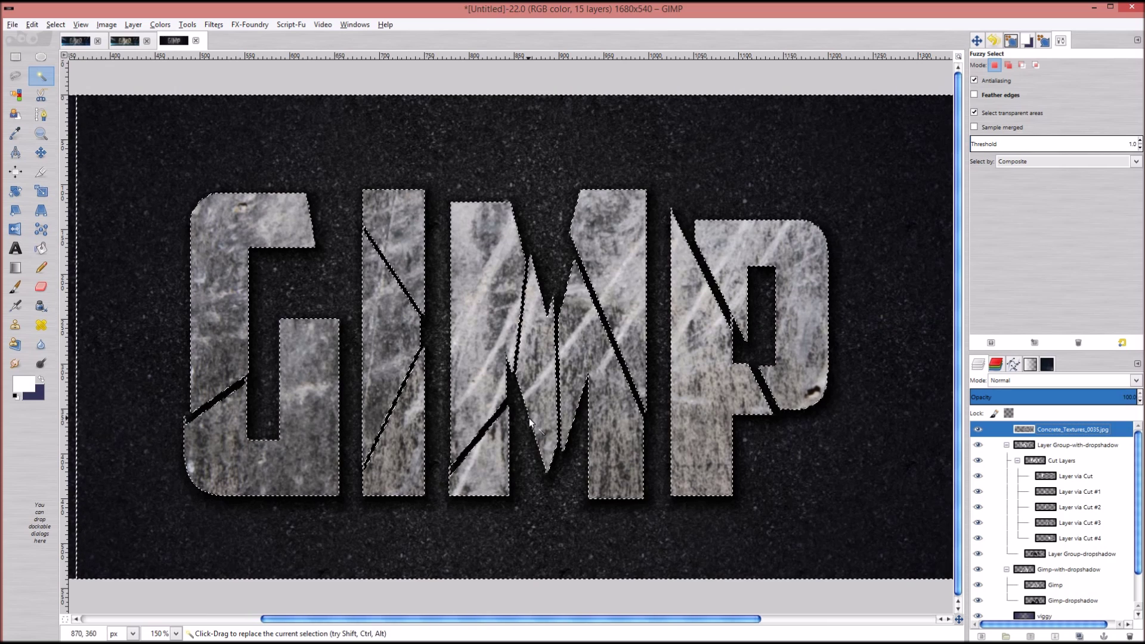
key("1")
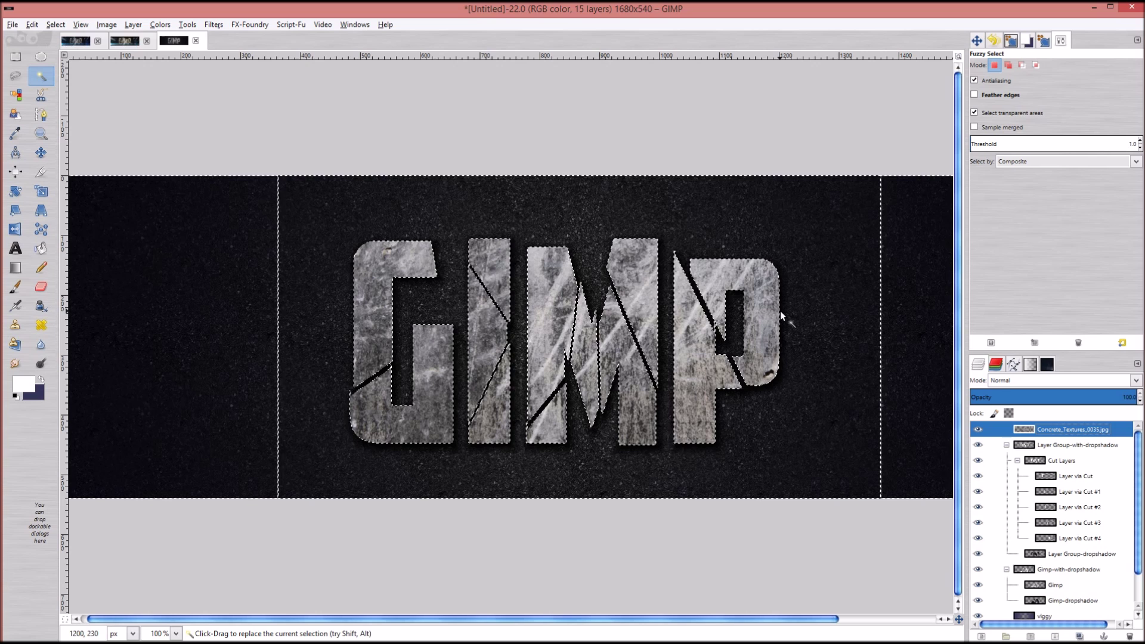
key("ctrl+shift+a")
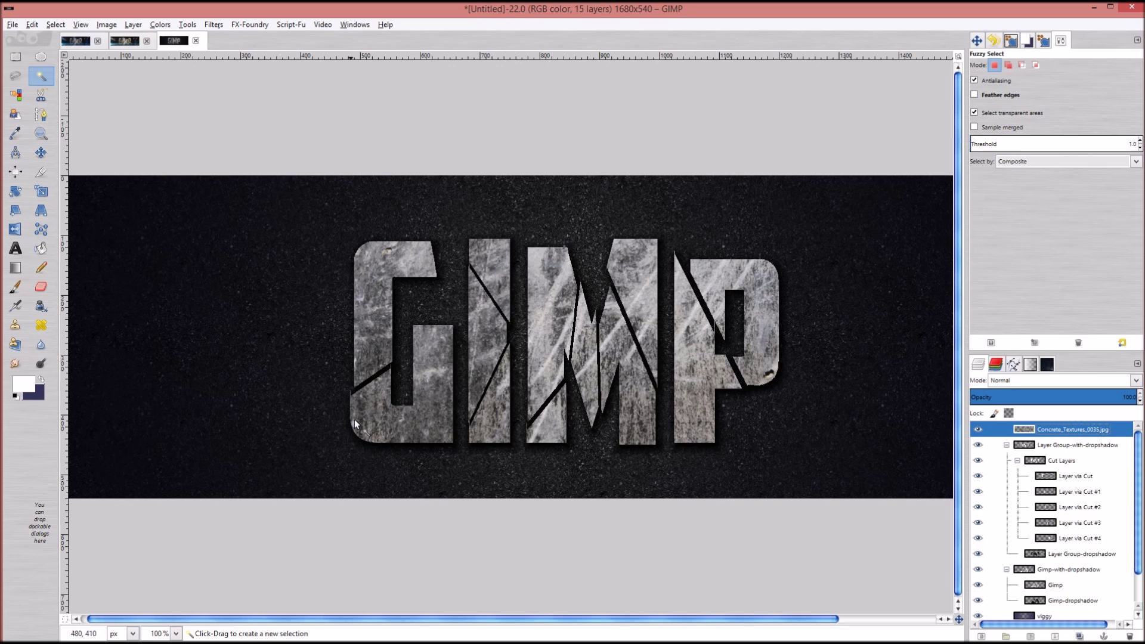
Step: Erase the stray concrete pixel column at the outer end of the G's crack using the Eraser at size 1
scroll(353, 404, "up", 7)
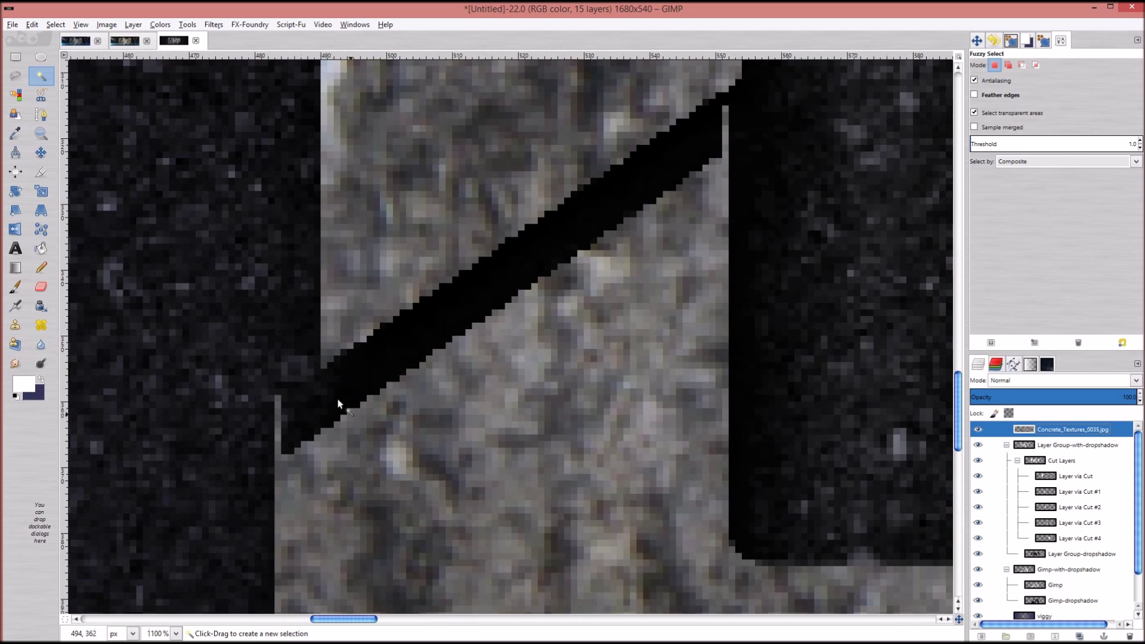
left_click(40, 286)
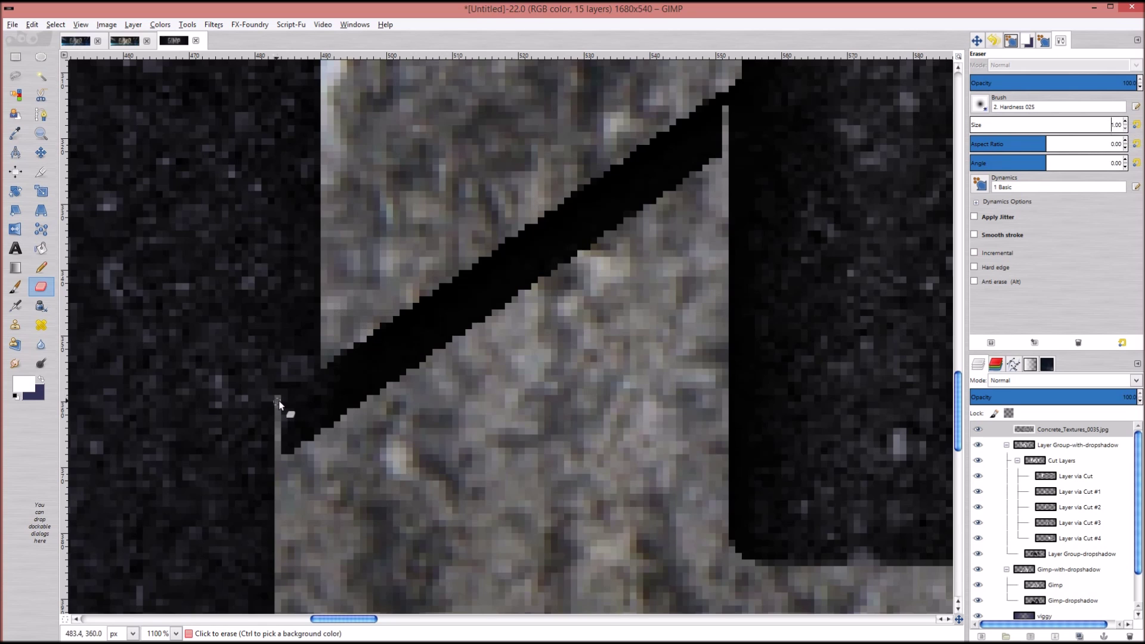
scroll(286, 402, "up", 3)
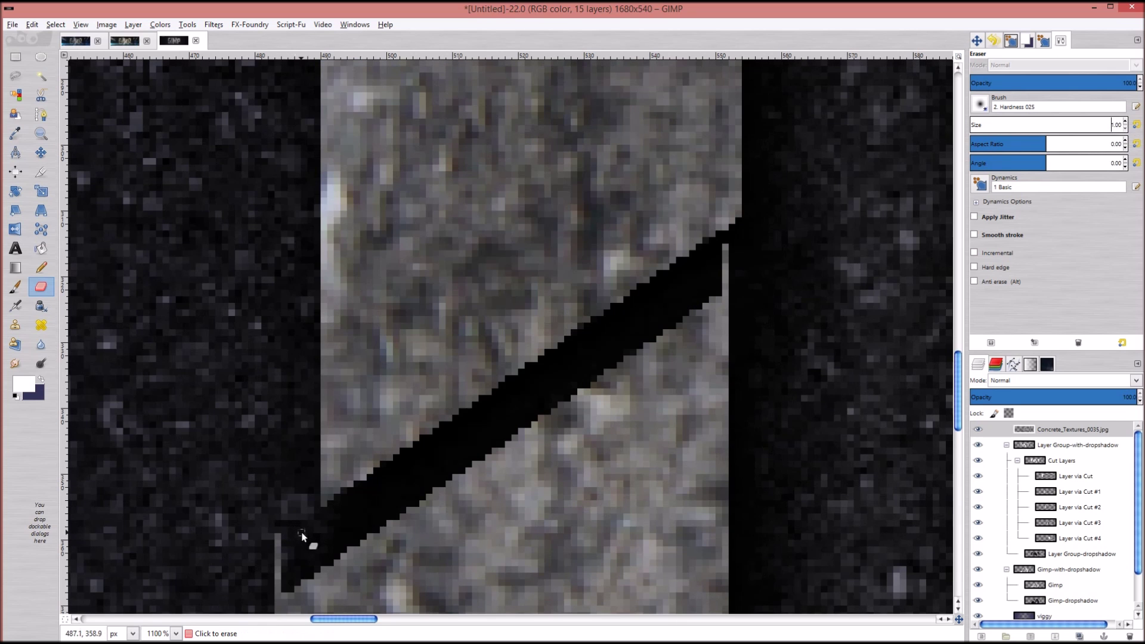
scroll(289, 528, "up", 3)
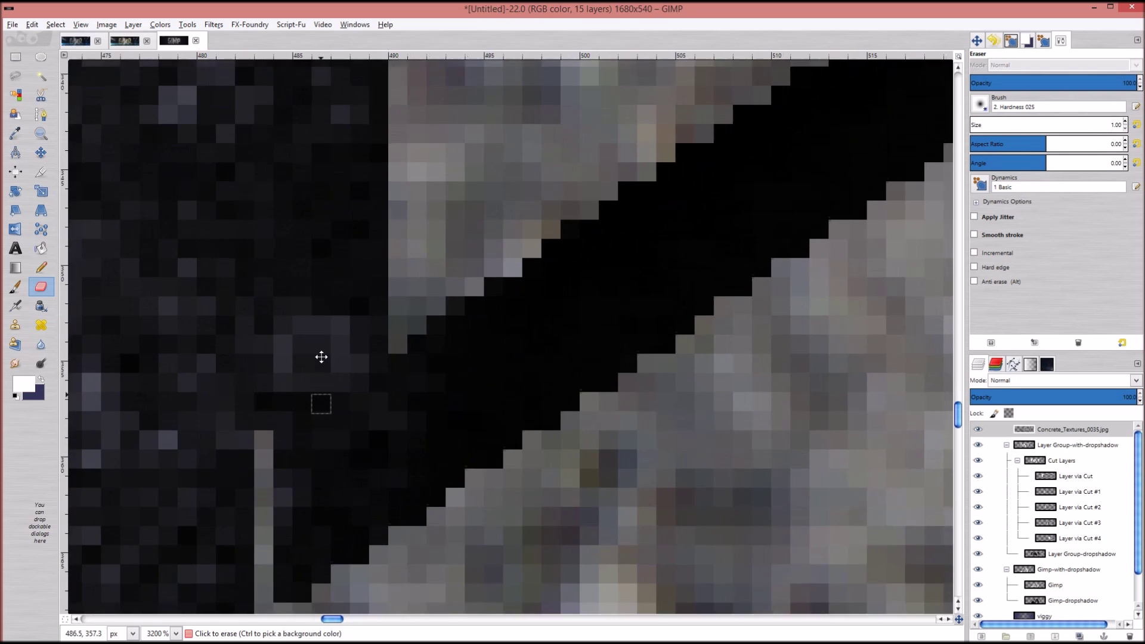
left_click_drag(320, 357, 330, 278)
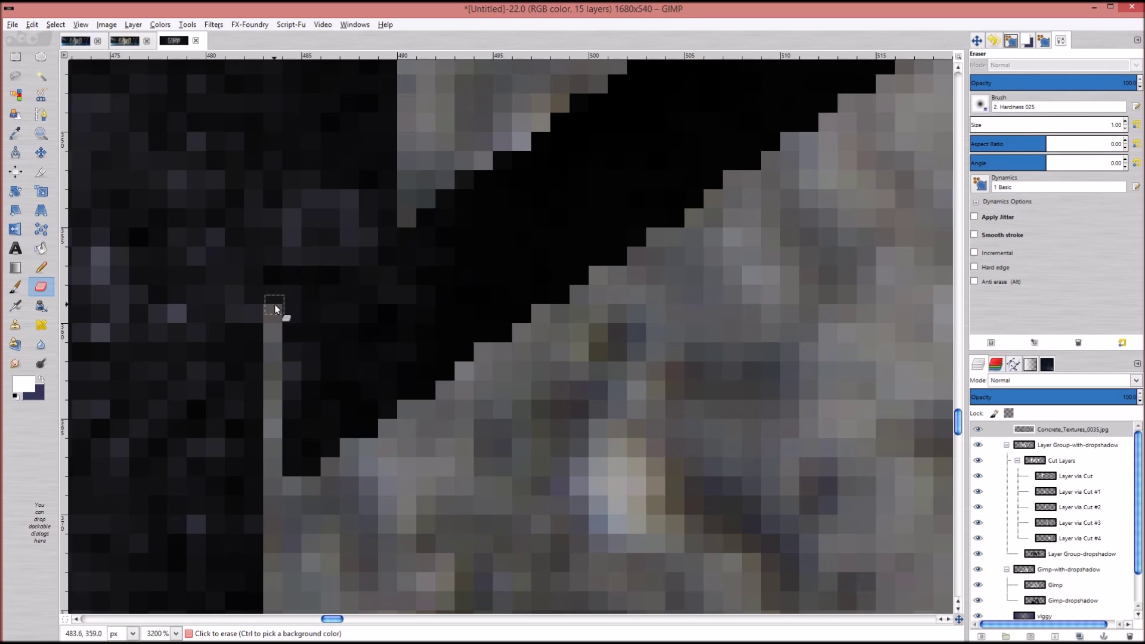
left_click(274, 324)
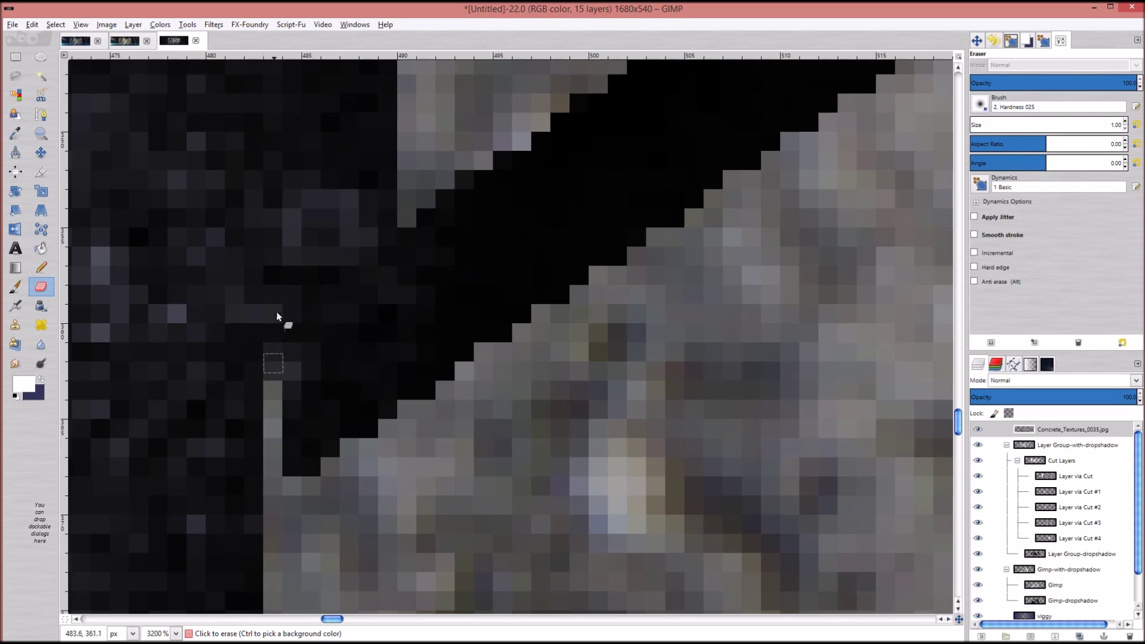
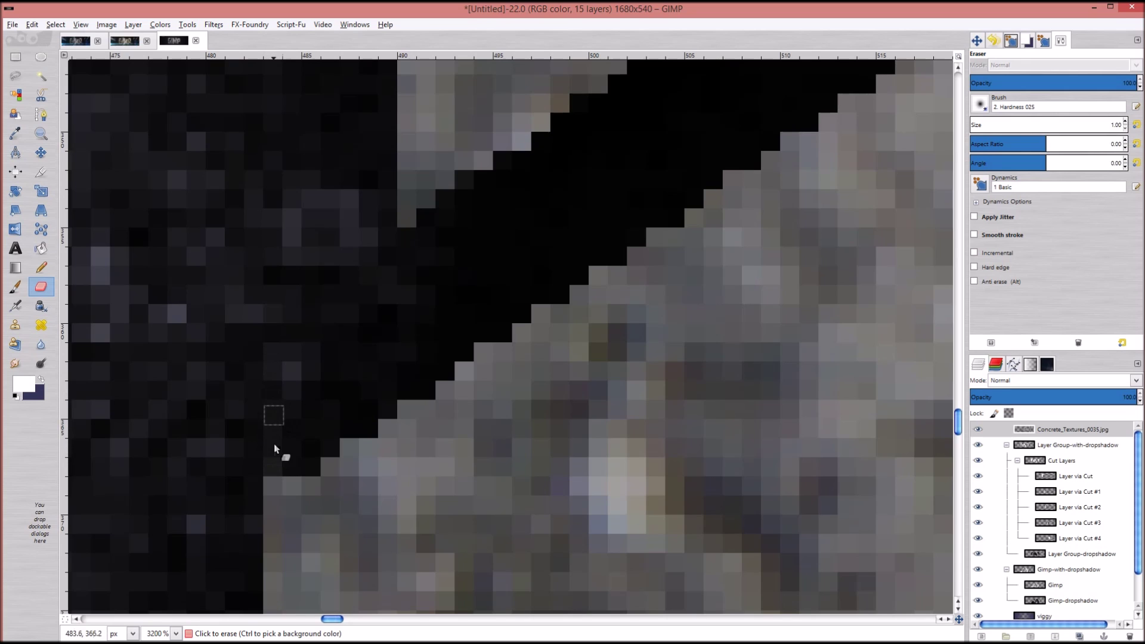
Step: Erase the stray concrete pixels at the inner end of the G's crack, beside the letter's opening
scroll(475, 213, "down", 3)
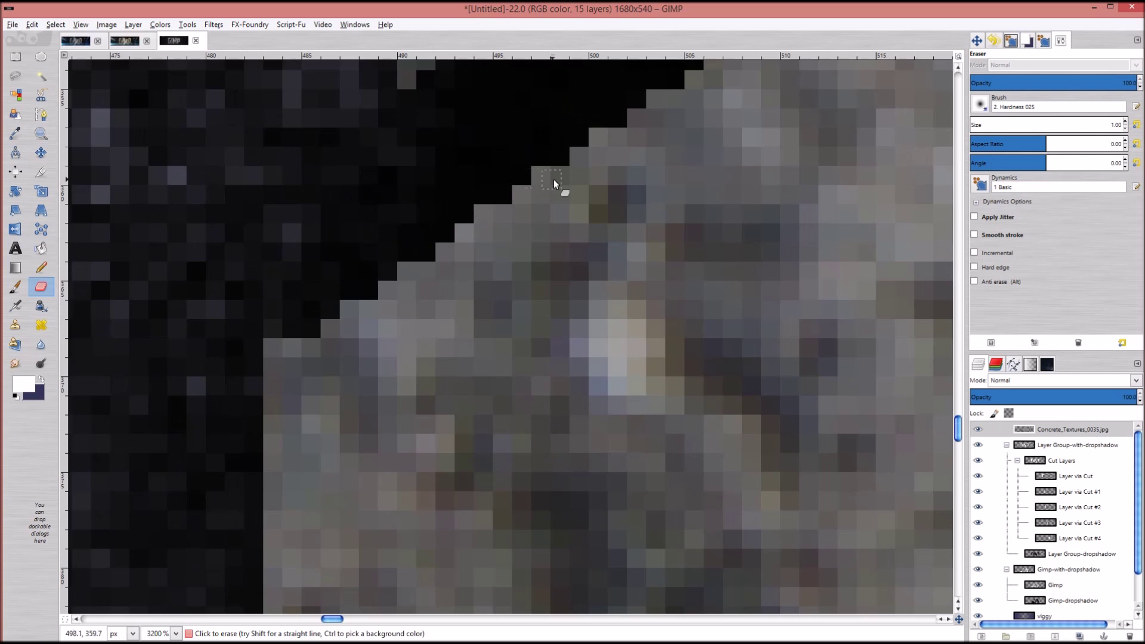
scroll(564, 174, "down", 3)
left_click_drag(701, 174, 467, 478)
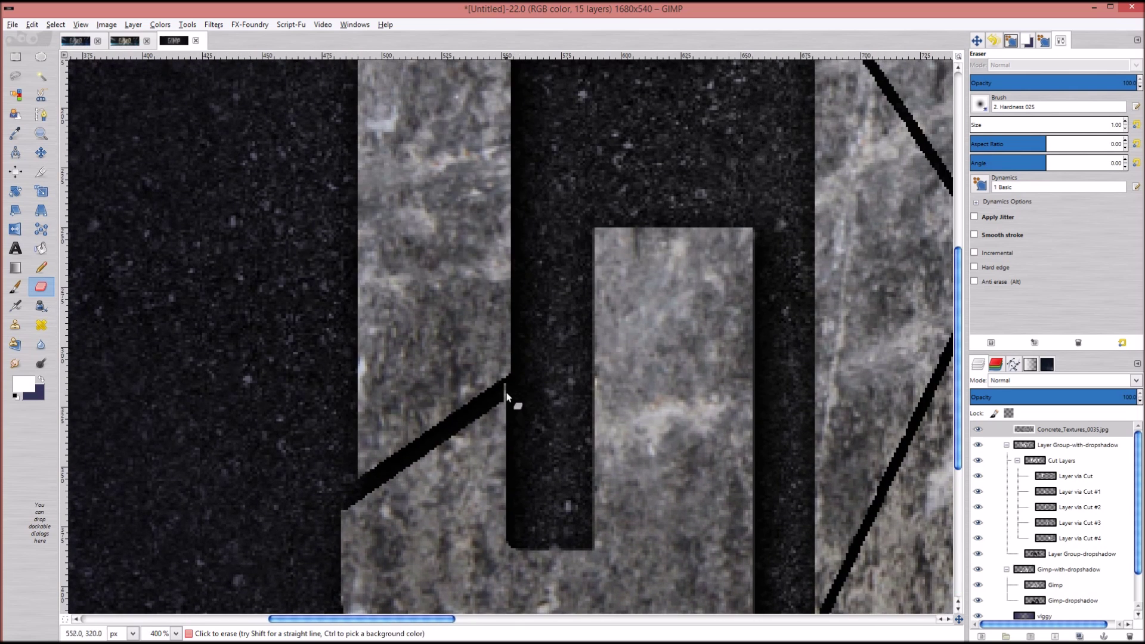
scroll(506, 396, "up", 5)
scroll(509, 453, "down", 8)
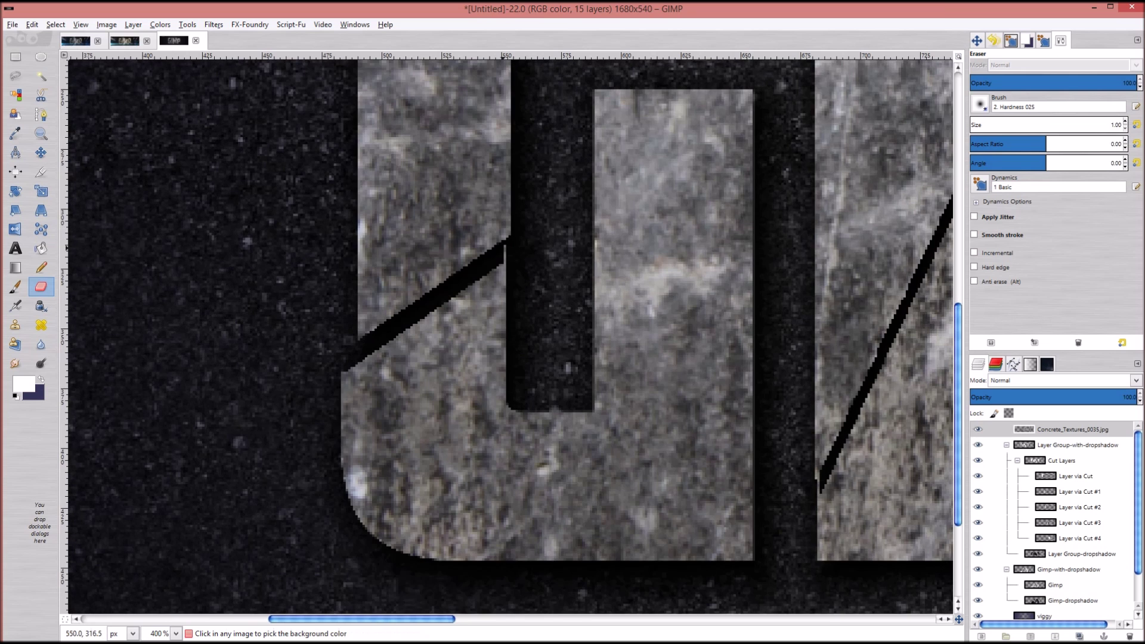
scroll(506, 238, "up", 5)
mouse_move(508, 177)
left_mouse_down()
mouse_move(502, 162)
mouse_move(517, 291)
mouse_move(504, 209)
mouse_move(506, 391)
mouse_move(523, 250)
mouse_move(510, 153)
mouse_move(516, 245)
mouse_move(503, 193)
left_mouse_up()
left_click_drag(502, 319, 504, 424)
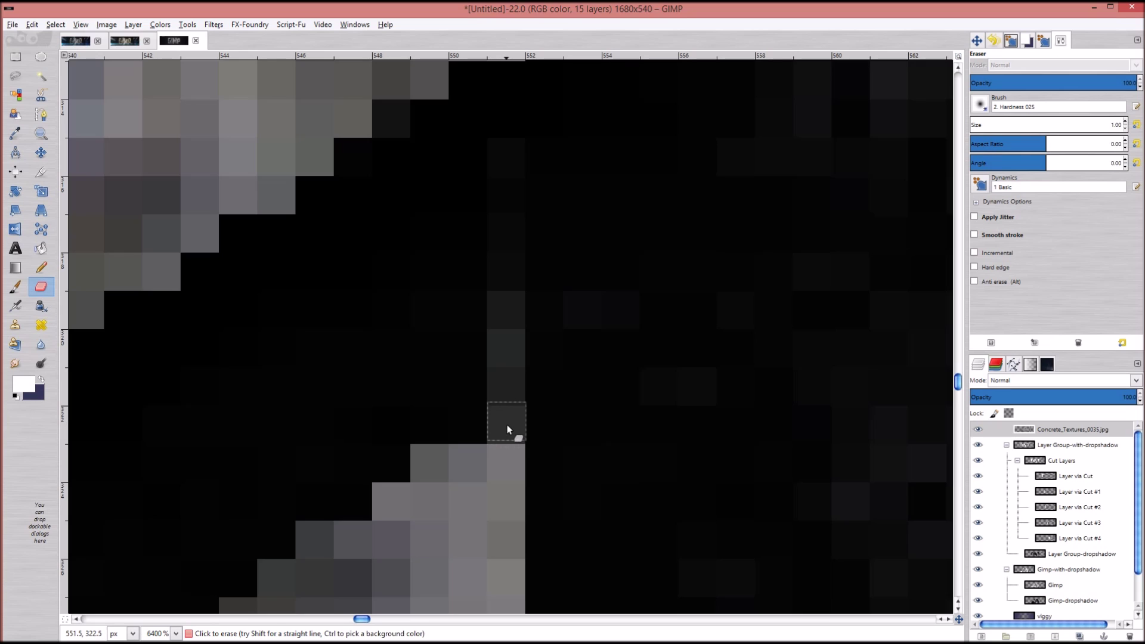
Step: Erase the one-pixel column of leftover concrete texture across the inner end of the G's diagonal crack
left_click(507, 152, "shift")
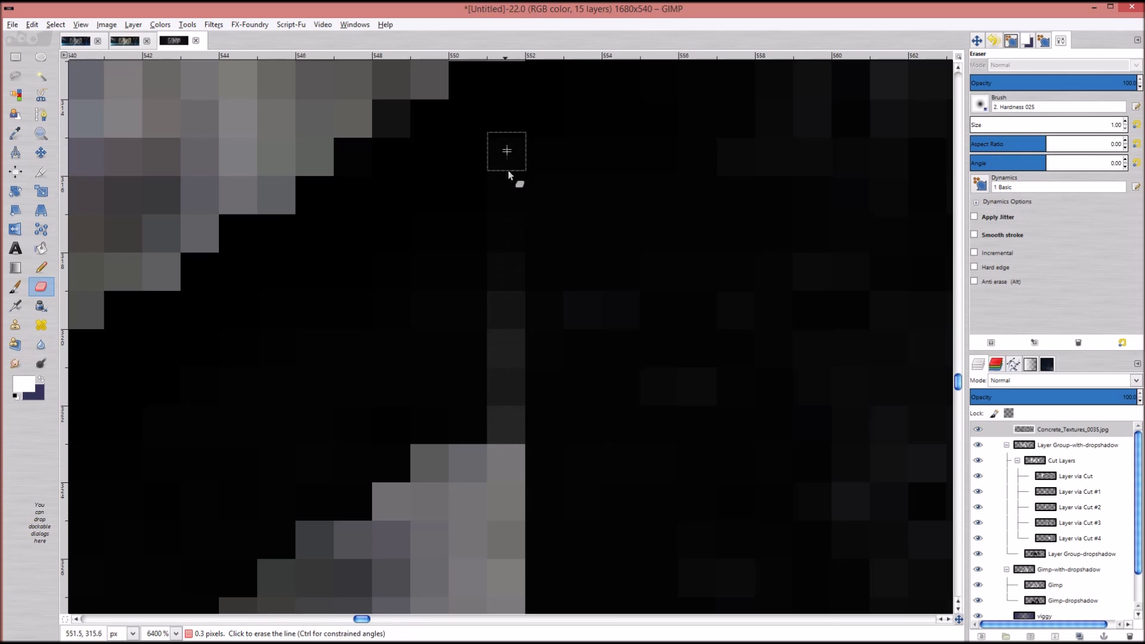
left_click(504, 421, "shift")
left_click(504, 201, "shift")
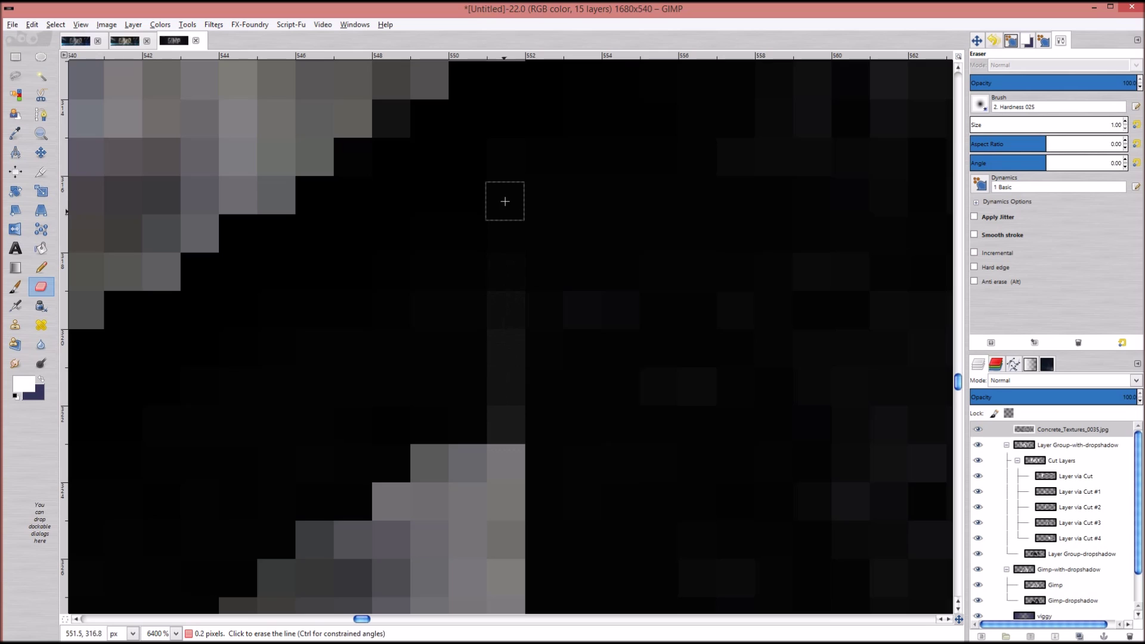
left_click(504, 421, "shift")
left_click(506, 244, "shift")
left_click(504, 412, "shift")
left_click(511, 296, "shift")
left_click(502, 416, "shift")
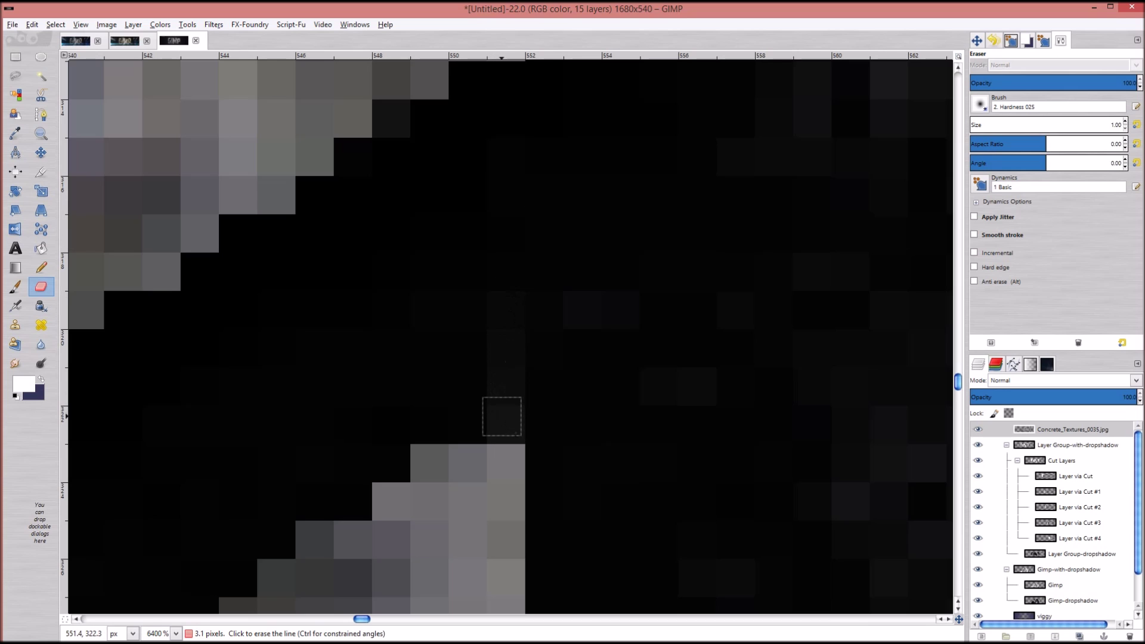
left_click(503, 306, "shift")
left_click(503, 416, "shift")
left_click(508, 303, "shift")
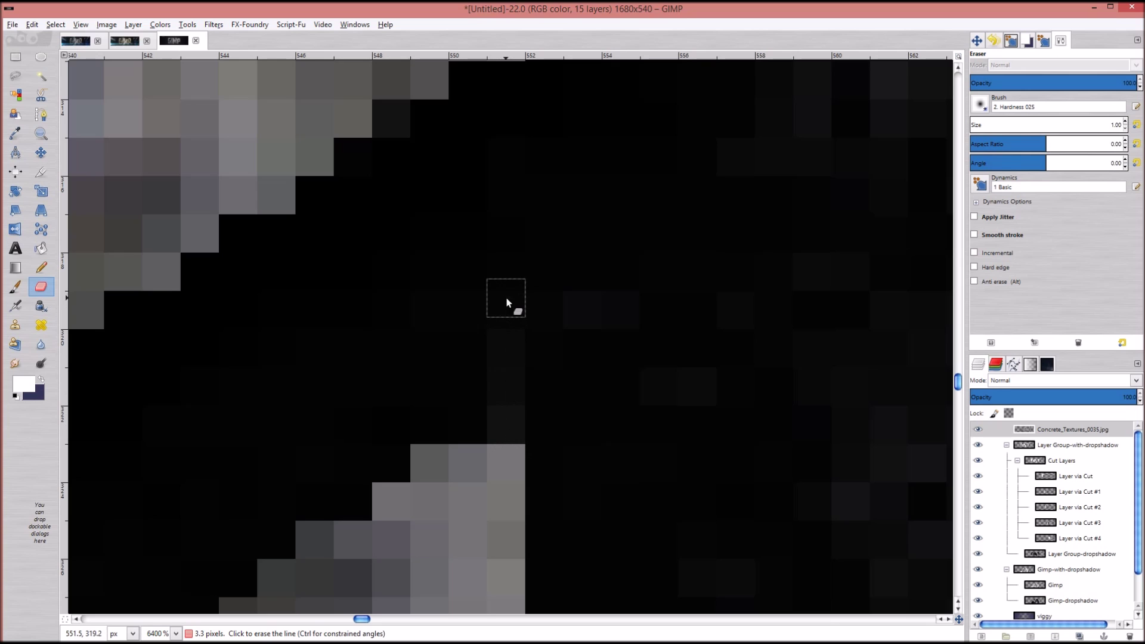
left_click(511, 413, "shift")
left_click(513, 308, "shift")
left_click(512, 429, "shift")
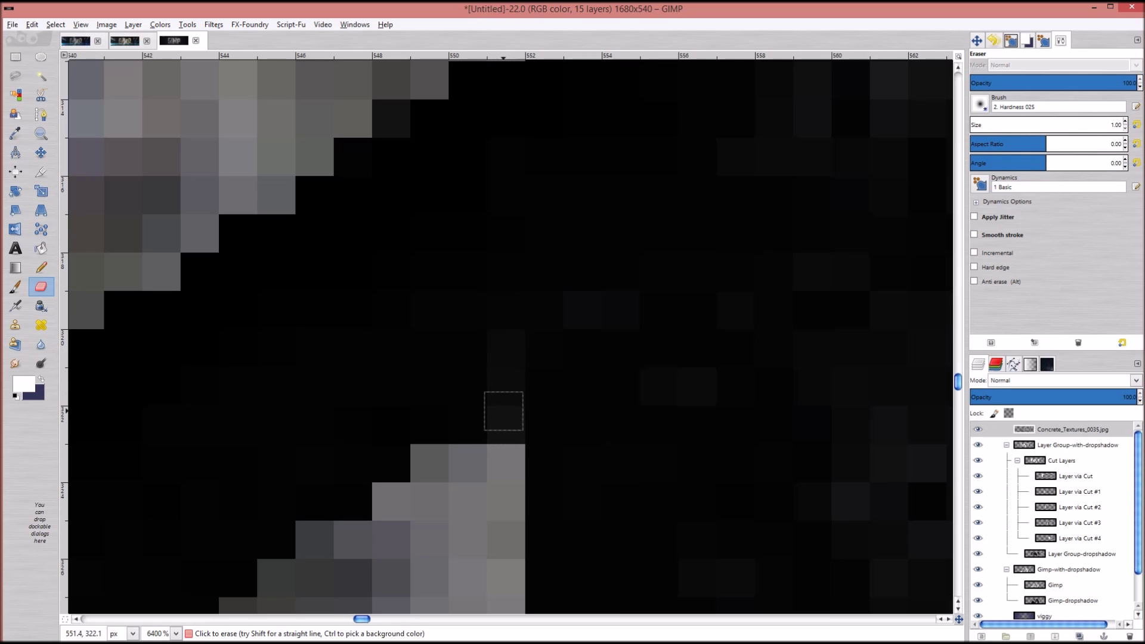
Step: Erase the stray concrete pixels at the outer left end of the crack in the M's left leg
scroll(506, 428, "down", 8, "ctrl")
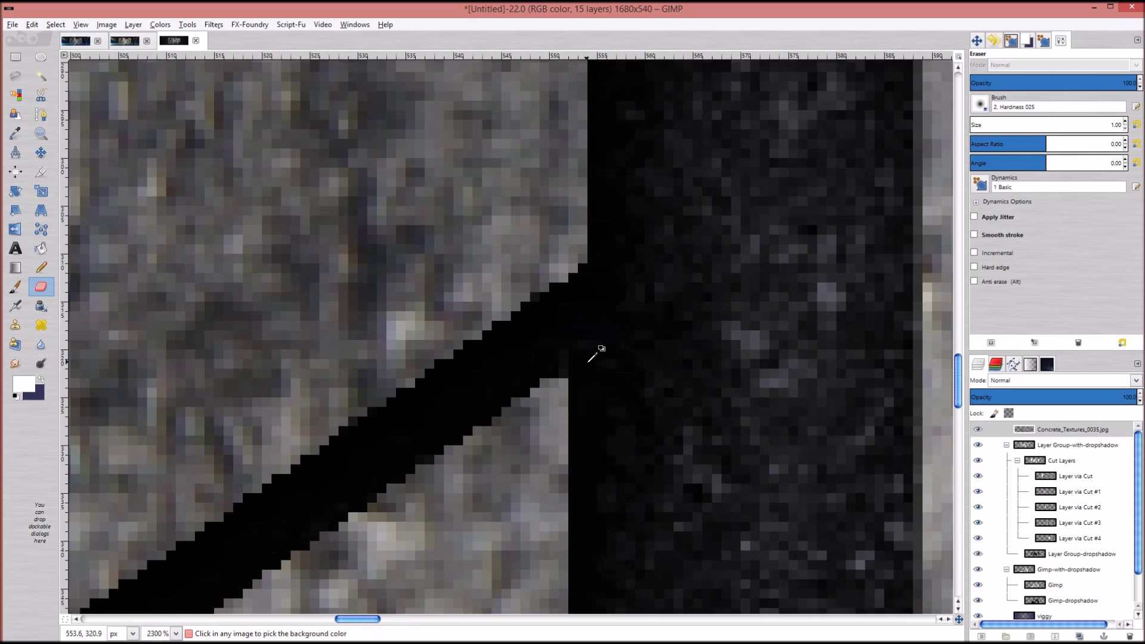
scroll(645, 376, "down", 2)
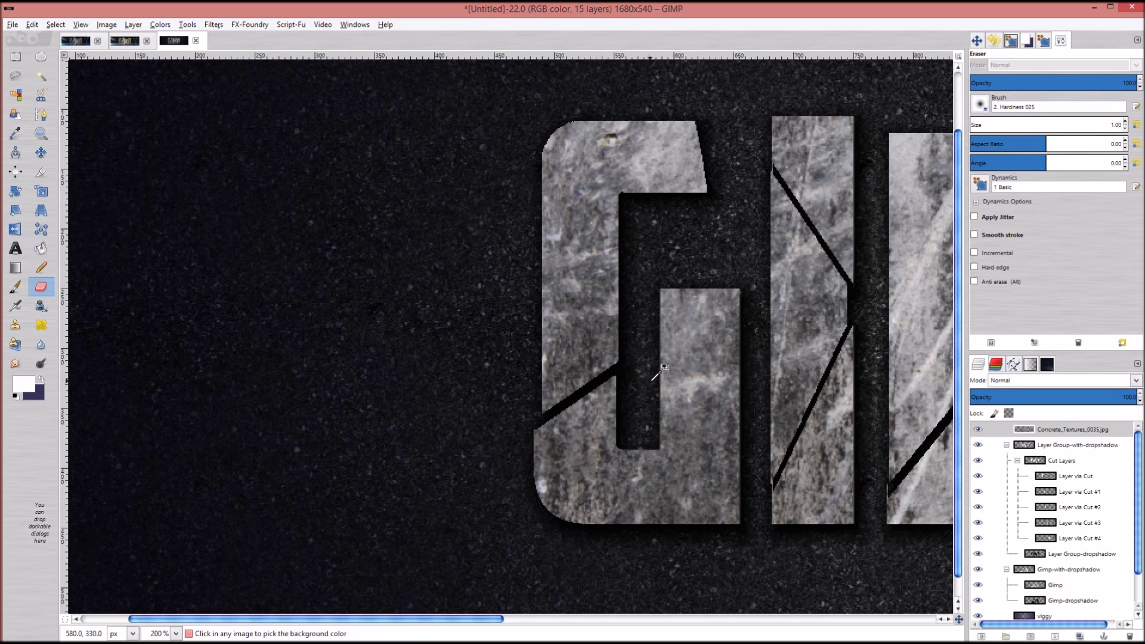
left_click_drag(865, 330, 511, 332)
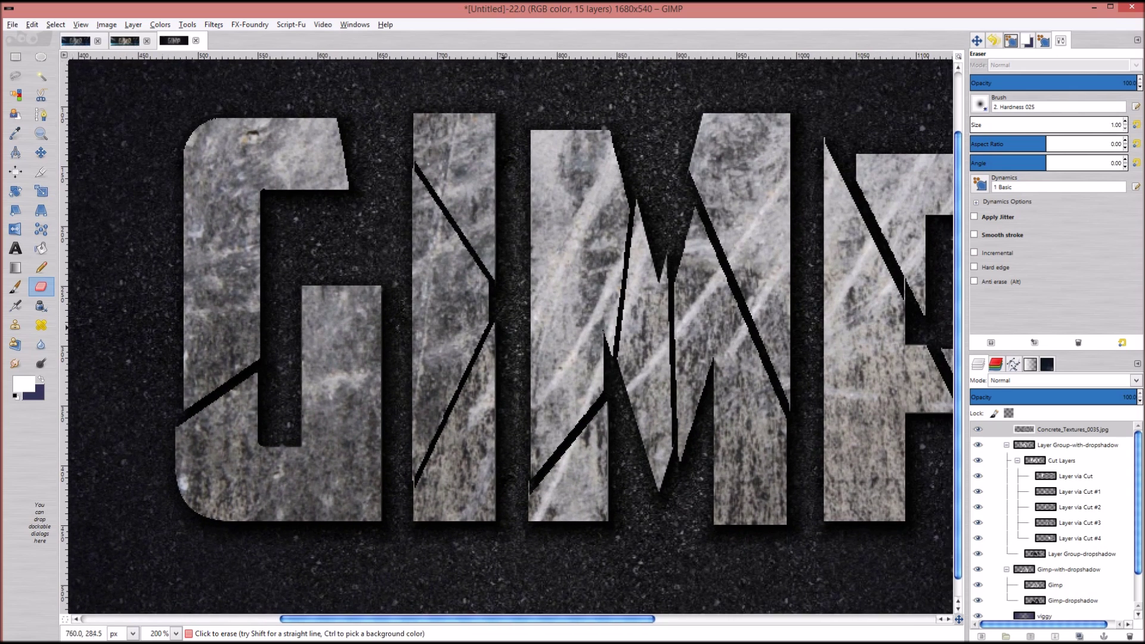
scroll(543, 487, "up", 7)
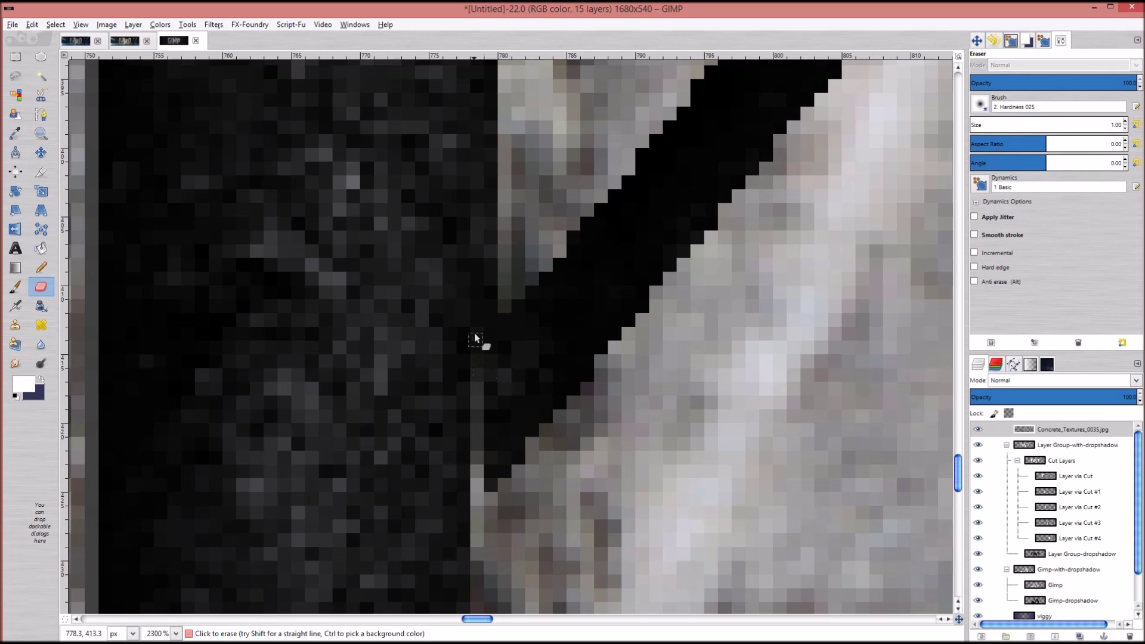
left_click(477, 482)
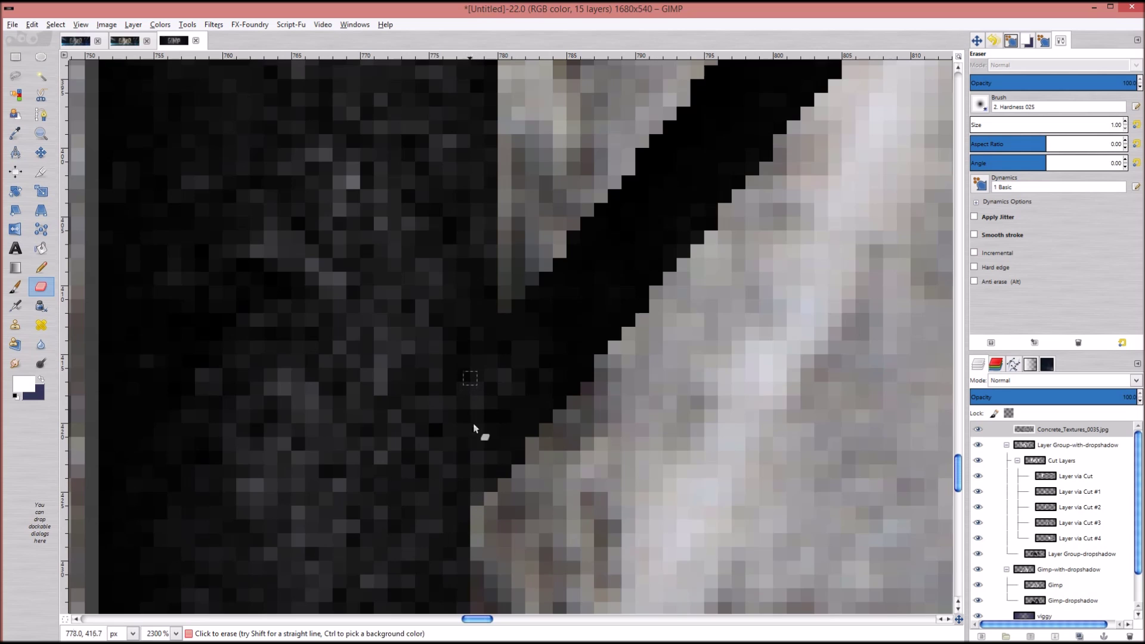
Step: Erase the thin vertical strip of concrete texture crossing the diagonal crack beside the P's inner opening
scroll(424, 383, "down", 2)
scroll(424, 383, "down", 7)
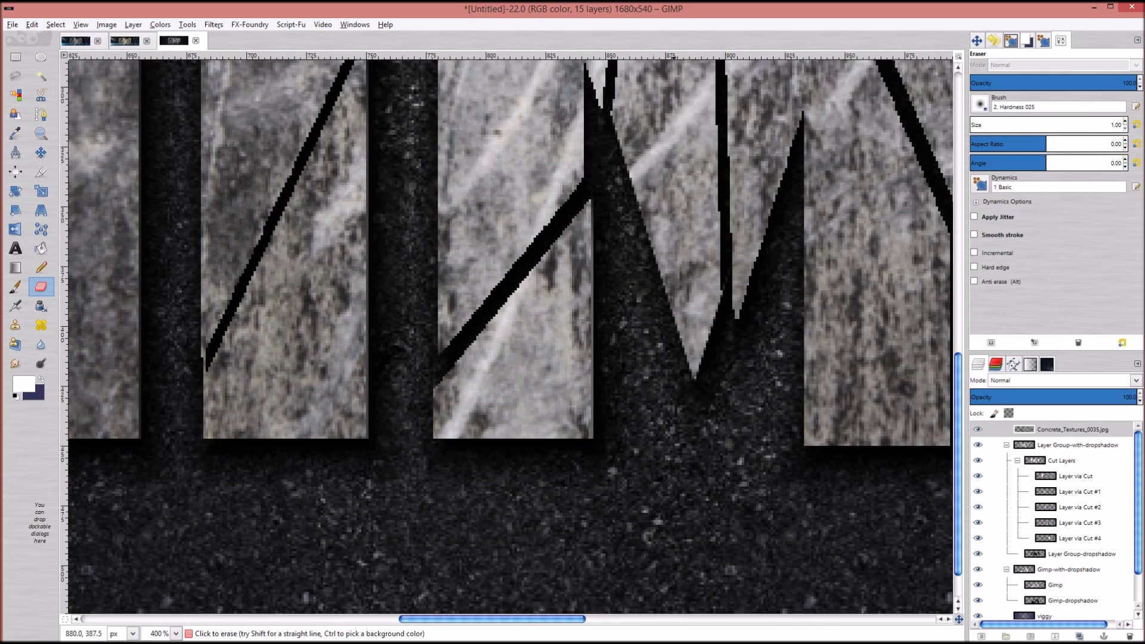
scroll(425, 383, "up", 2)
scroll(656, 333, "down", 3)
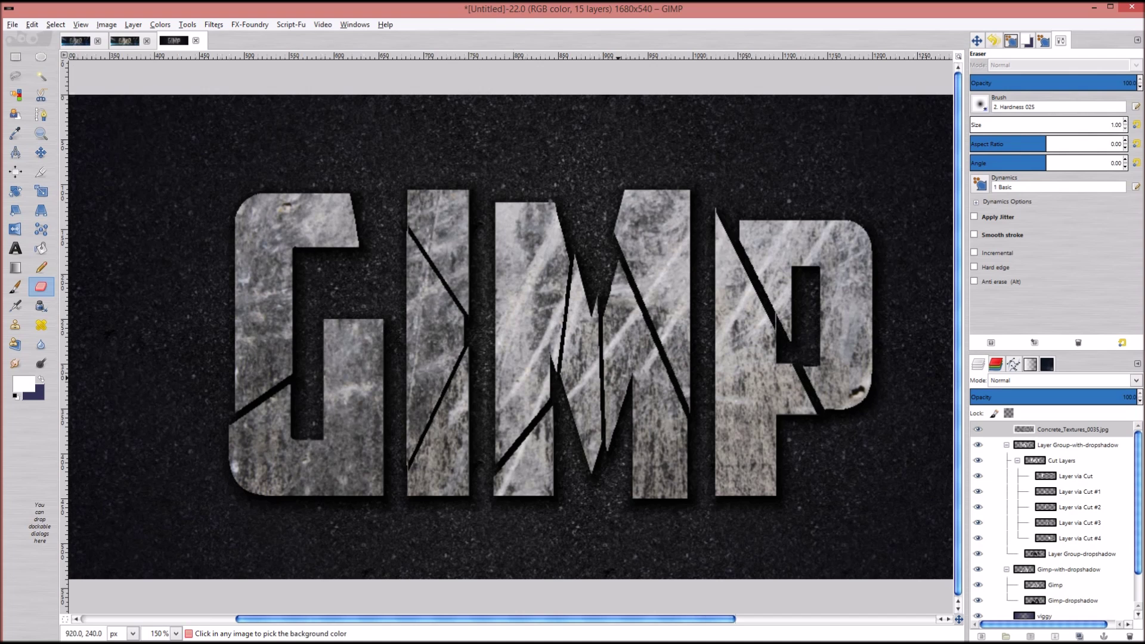
scroll(608, 336, "right", 5)
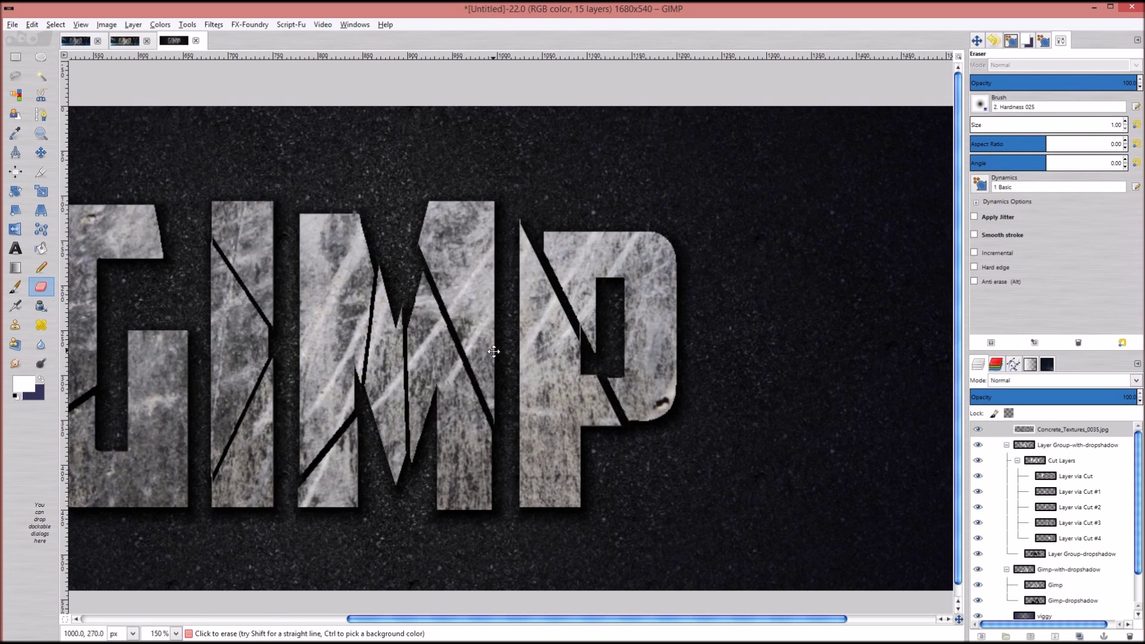
scroll(584, 330, "up", 8)
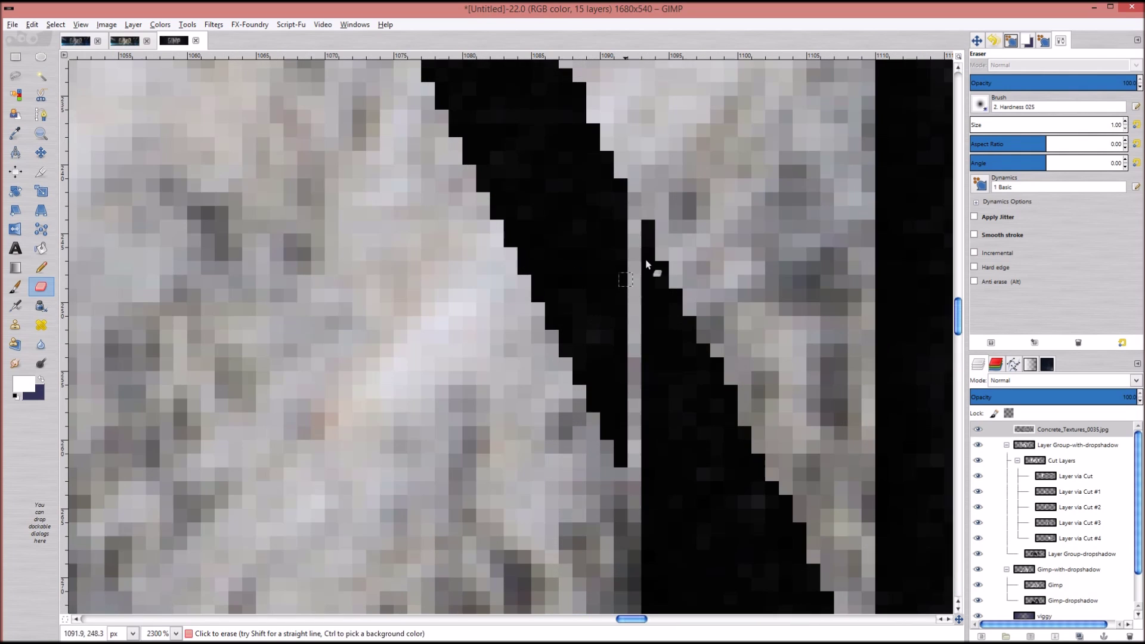
mouse_move(637, 252)
left_mouse_down()
mouse_move(624, 273)
mouse_move(638, 280)
mouse_move(635, 264)
mouse_move(635, 345)
left_mouse_up()
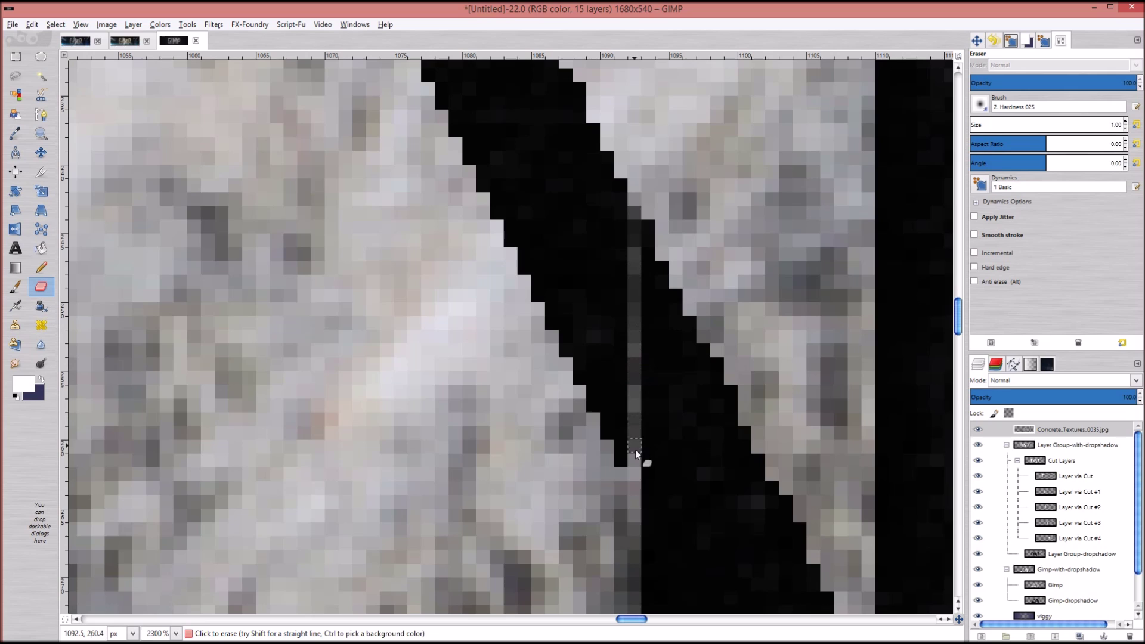
mouse_move(636, 460)
left_mouse_down()
mouse_move(633, 230)
mouse_move(634, 294)
mouse_move(624, 249)
left_mouse_up()
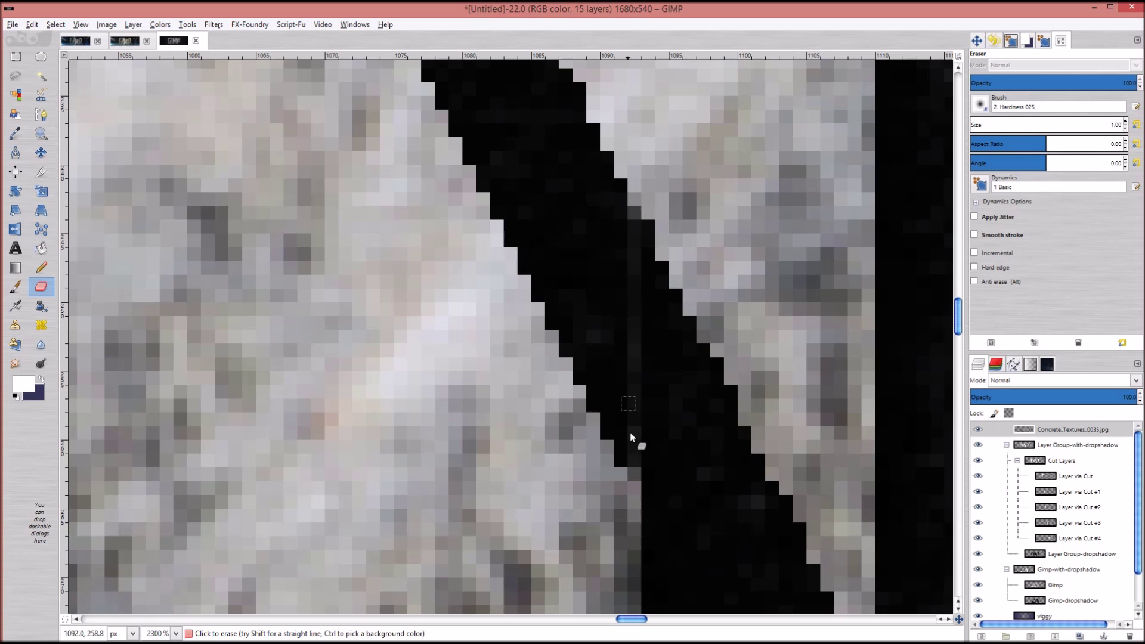
mouse_move(636, 431)
left_mouse_down()
mouse_move(629, 228)
mouse_move(636, 474)
mouse_move(630, 269)
mouse_move(635, 452)
left_mouse_up()
mouse_move(633, 260)
left_mouse_down()
mouse_move(638, 250)
mouse_move(634, 467)
mouse_move(636, 446)
left_mouse_up()
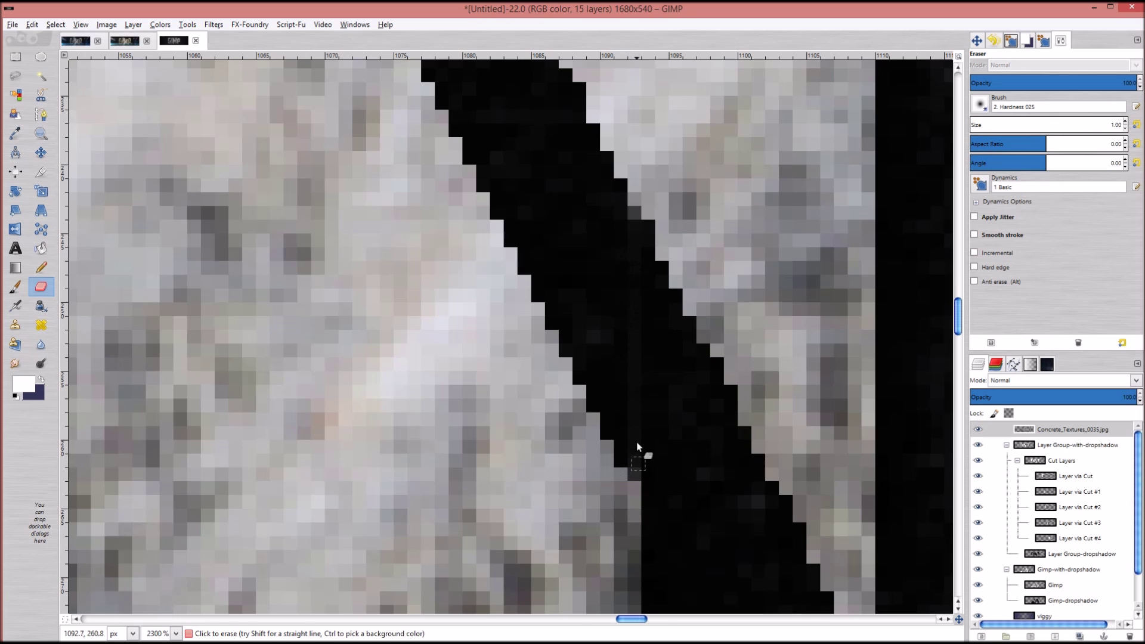
Step: Erase the stray concrete pixels at the left ends of the upper and lower cracks in the I
scroll(637, 446, "down", 7, "ctrl")
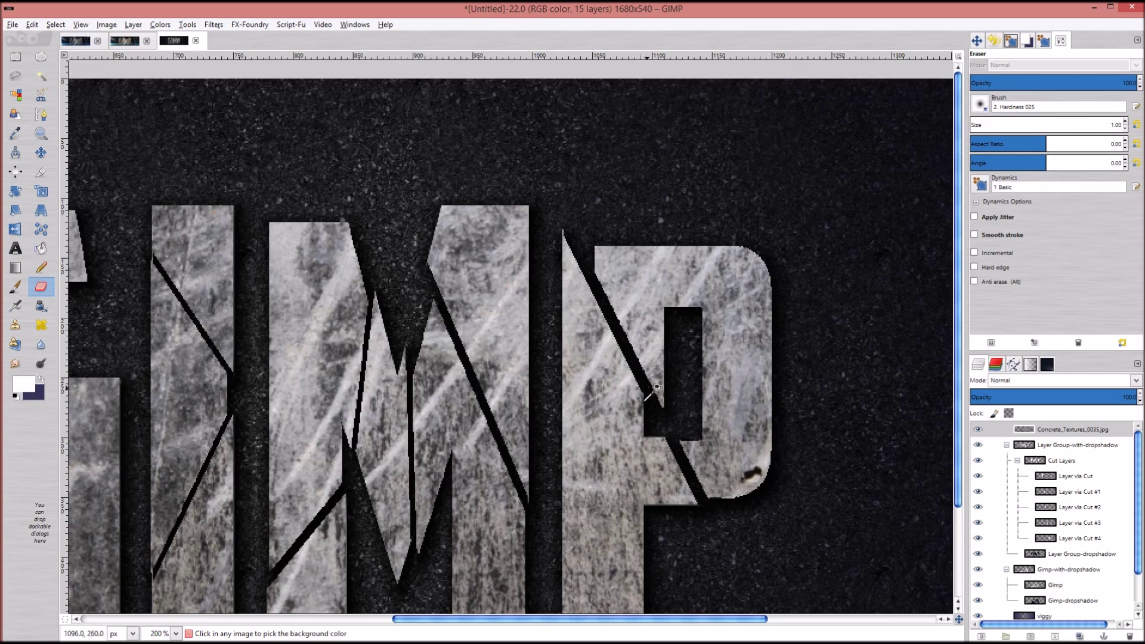
scroll(649, 389, "down", 1, "ctrl")
left_click_drag(478, 415, 547, 375)
scroll(337, 190, "up", 7, "ctrl")
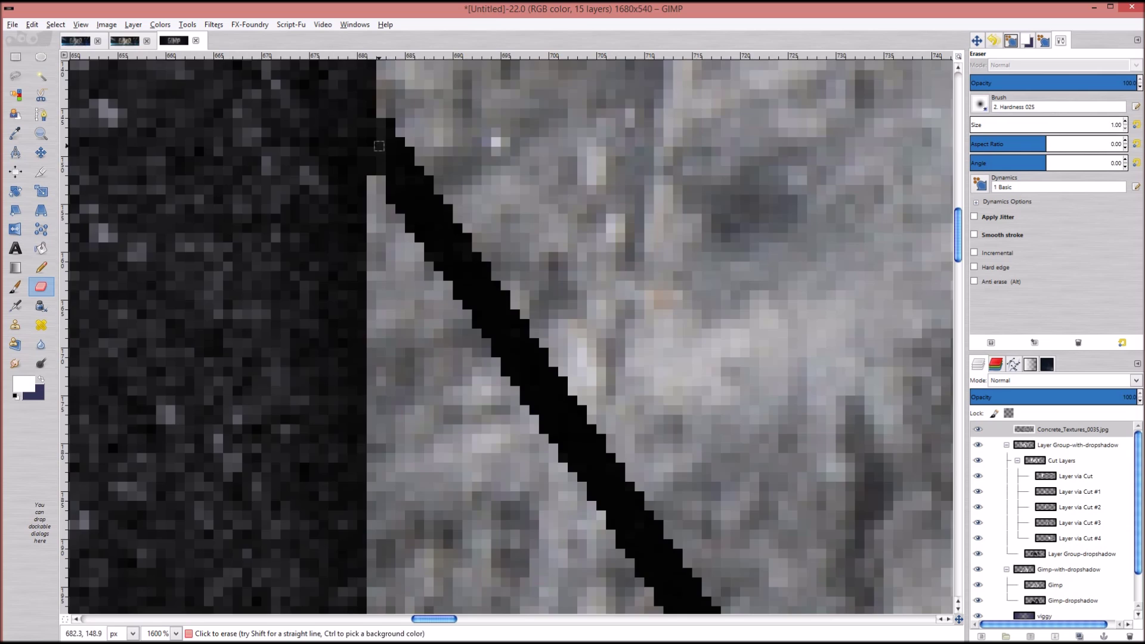
scroll(379, 146, "down", 6)
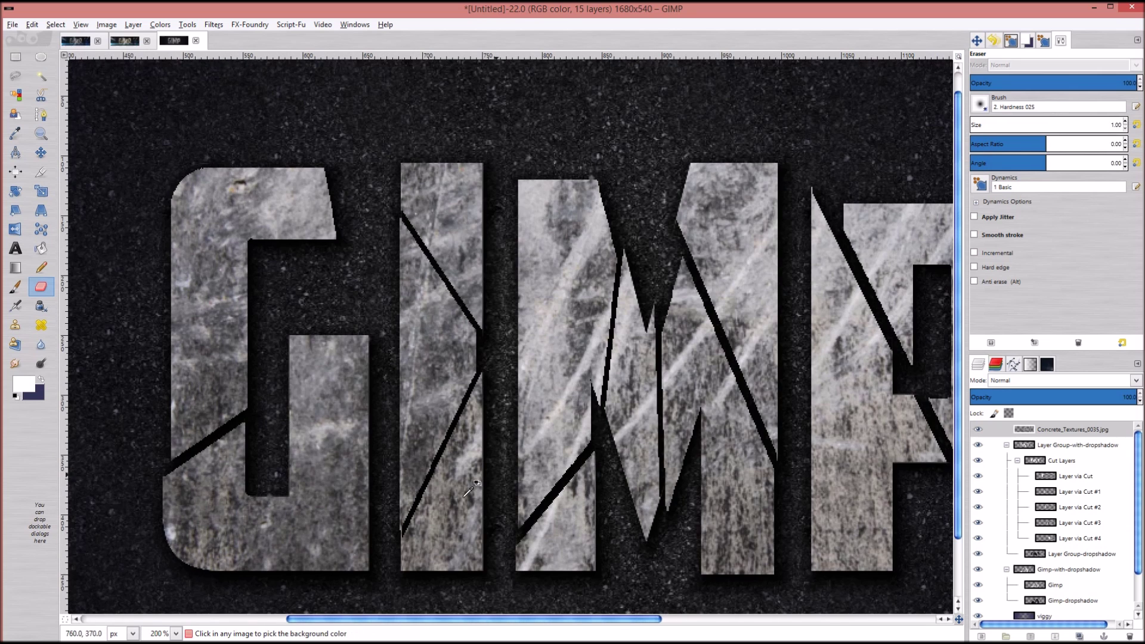
scroll(469, 490, "up", 7)
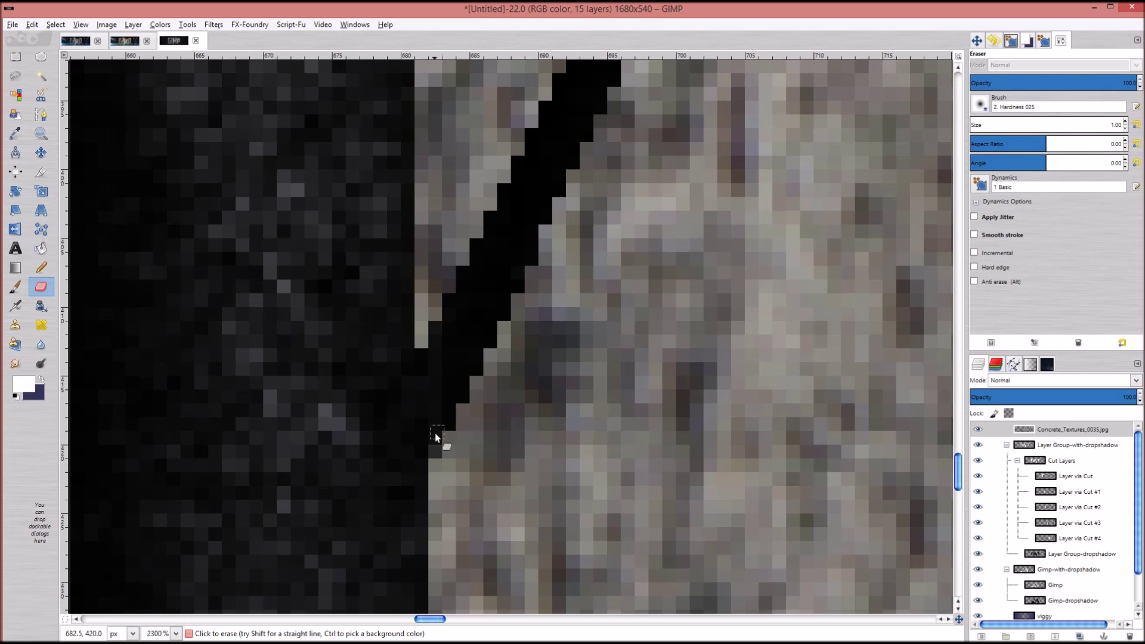
Step: Erase the stray concrete pixels at the pointed top of the P's left fragment
scroll(444, 397, "down", 7)
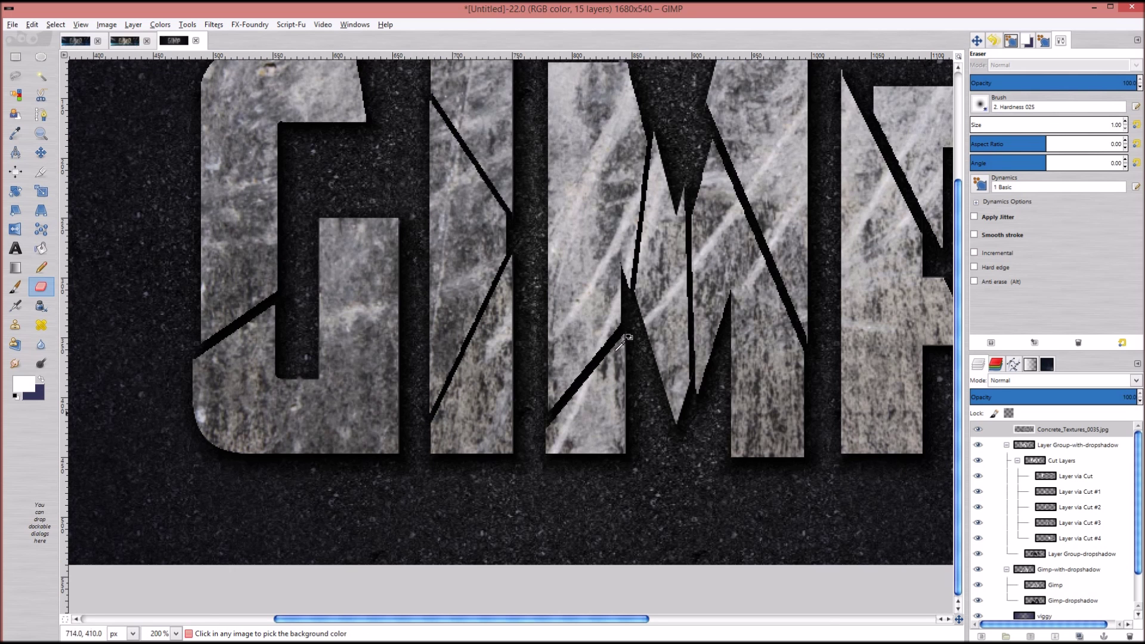
scroll(661, 174, "down", 1)
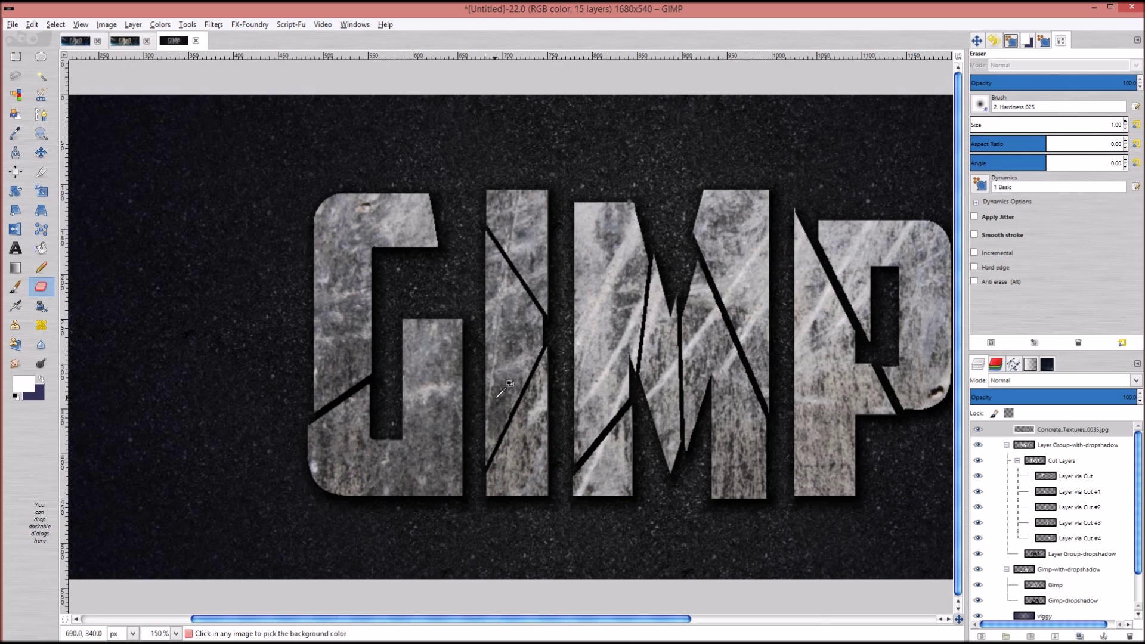
scroll(505, 389, "down", 1)
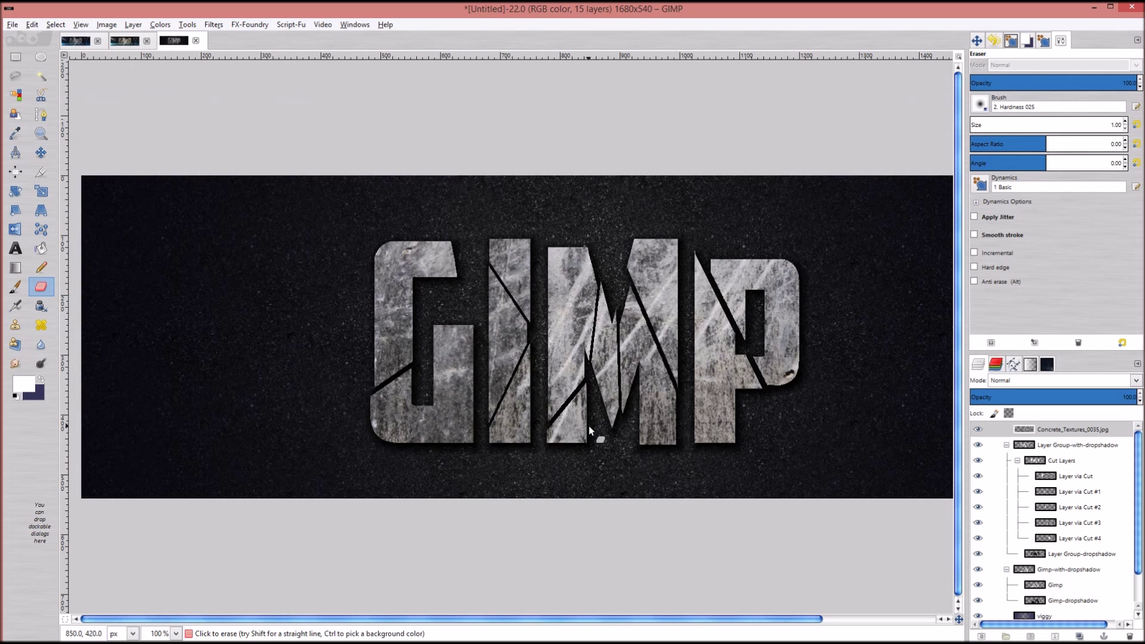
scroll(709, 251, "up", 7)
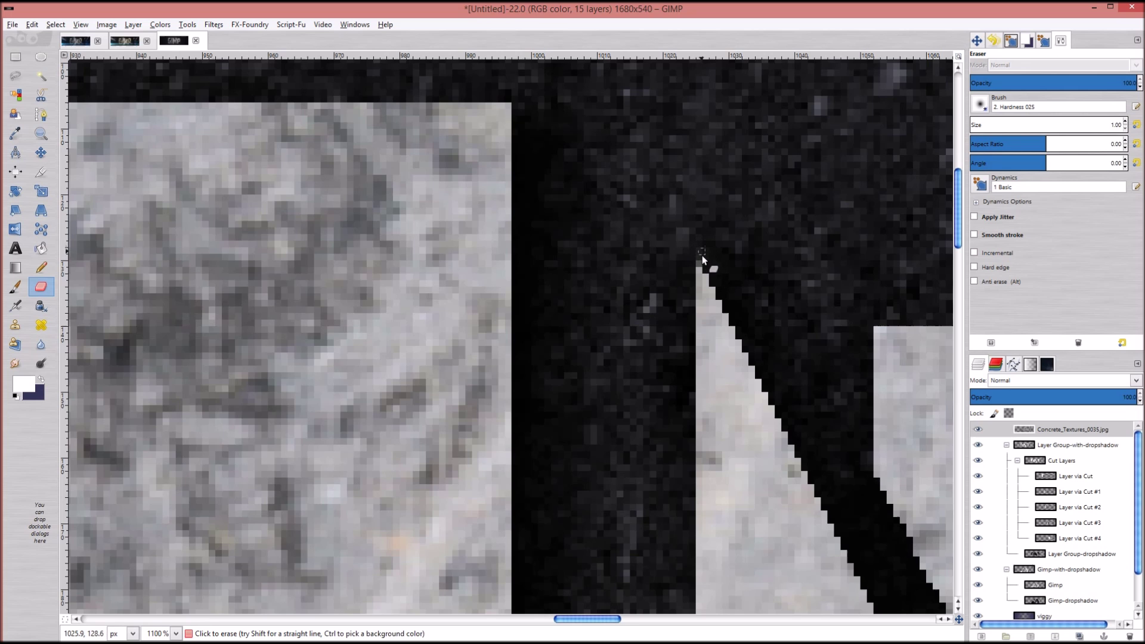
Step: Compare the whole lettering with and without the Concrete_Textures_0035.jpg layer by toggling its visibility
scroll(702, 255, "down", 7)
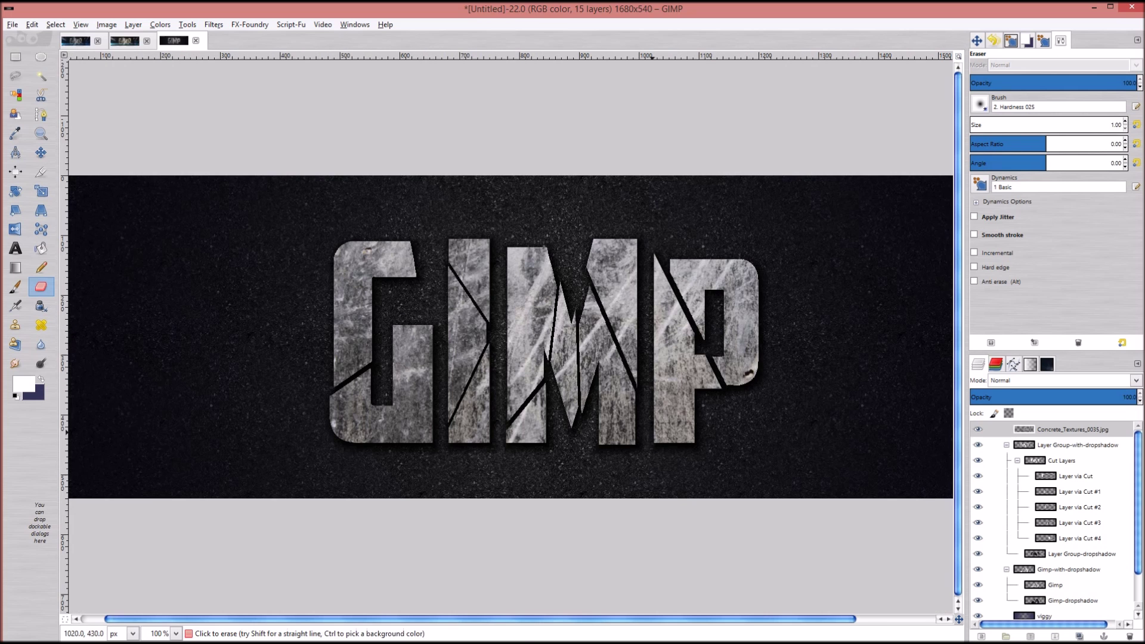
scroll(654, 426, "up", 2)
scroll(654, 426, "down", 1)
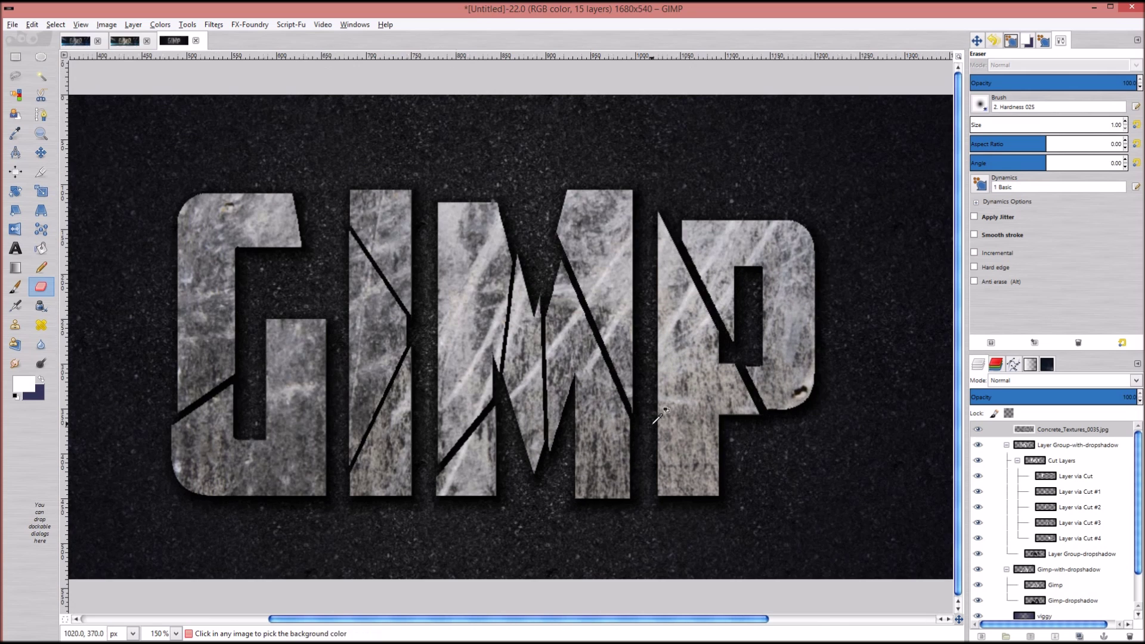
left_click(978, 429)
left_click(983, 433)
left_click(983, 434)
left_click(983, 434)
left_click(983, 433)
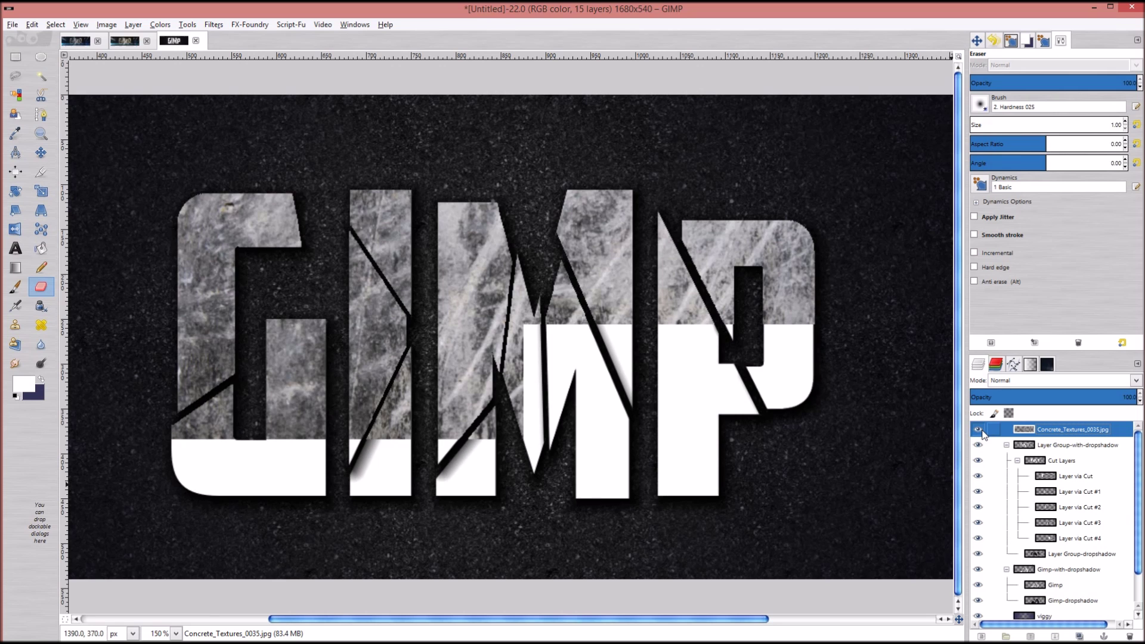
left_click(983, 433)
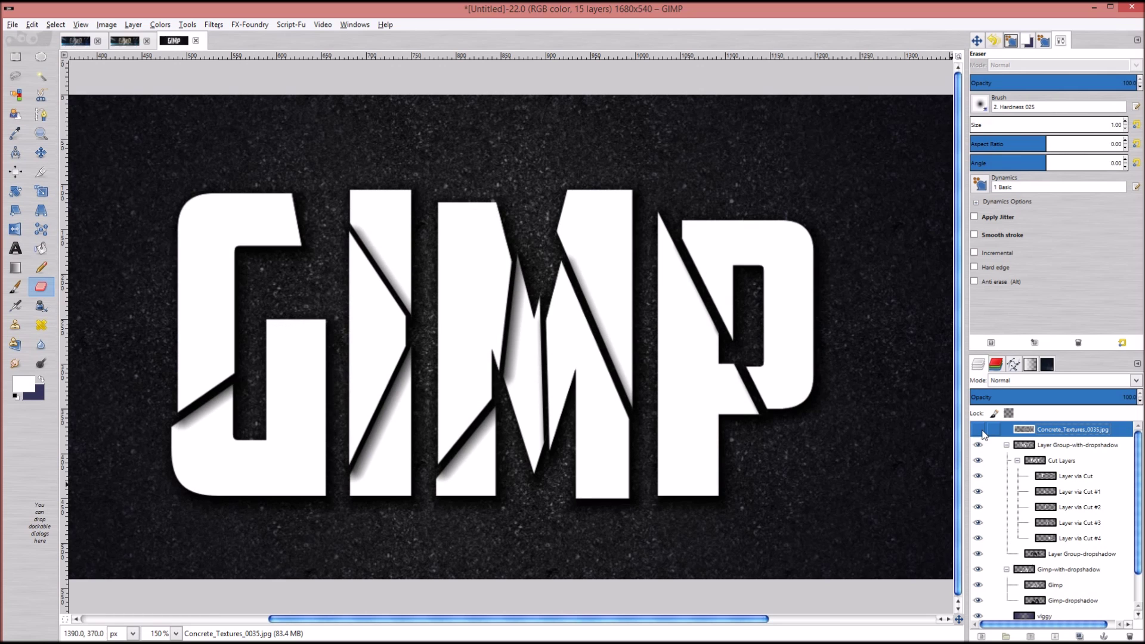
left_click(984, 434)
left_click(984, 433)
left_click(983, 433)
left_click(983, 433)
left_click(978, 429)
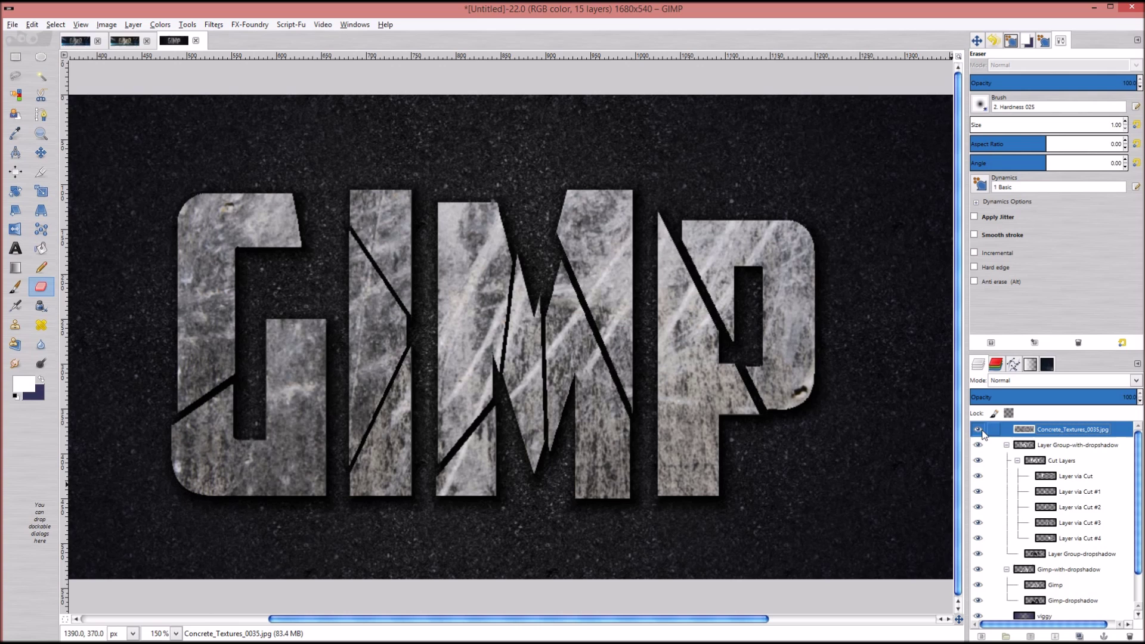
left_click(977, 431)
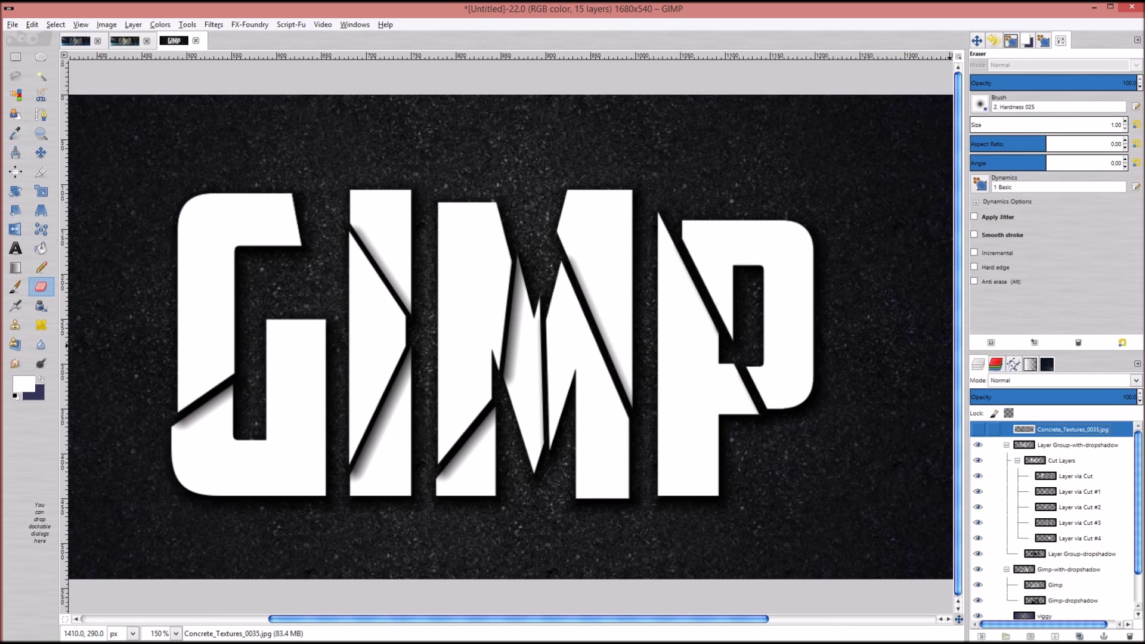
left_click(980, 430)
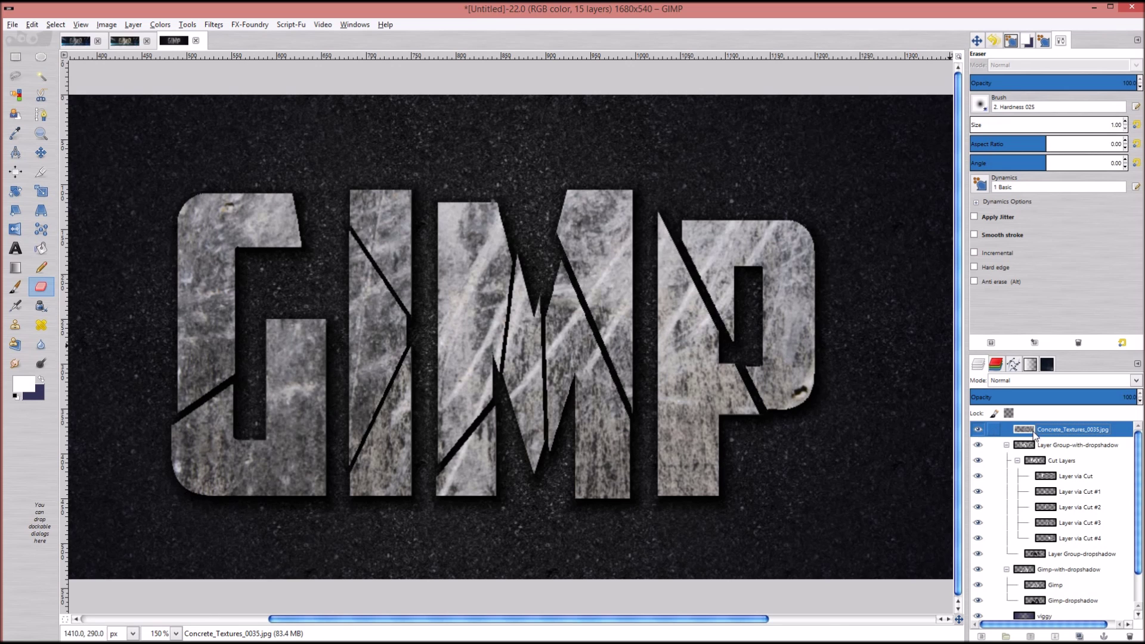
Step: Hide the Concrete_Textures_0035.jpg layer so the plain white cut lettering is exposed
left_click_drag(1139, 477, 1139, 567)
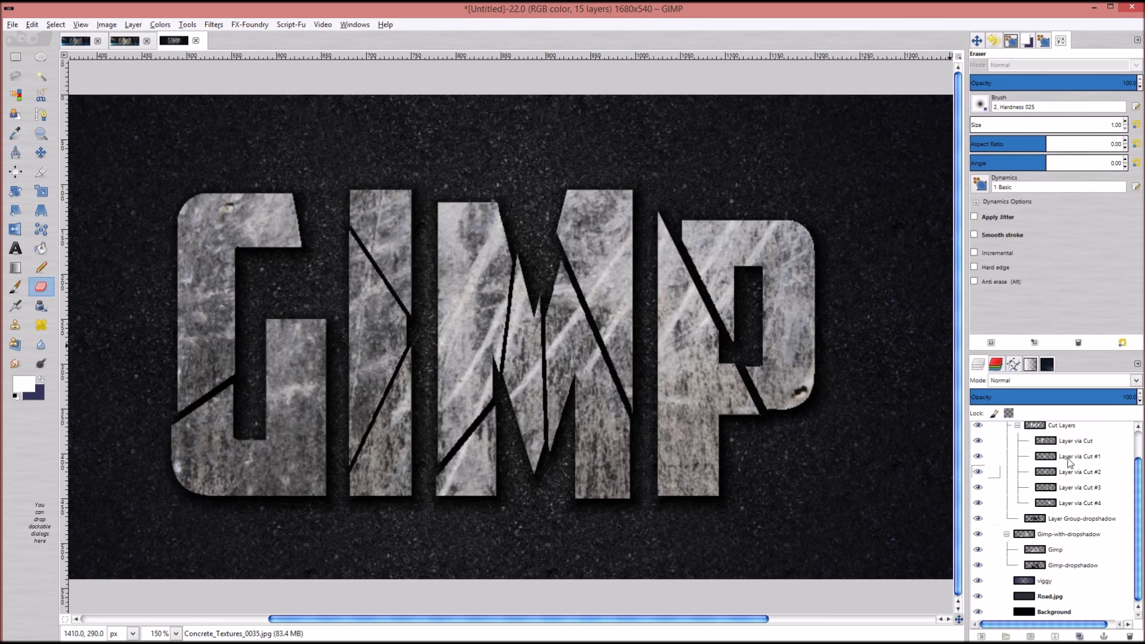
scroll(1067, 458, "up", 2)
left_click(979, 430)
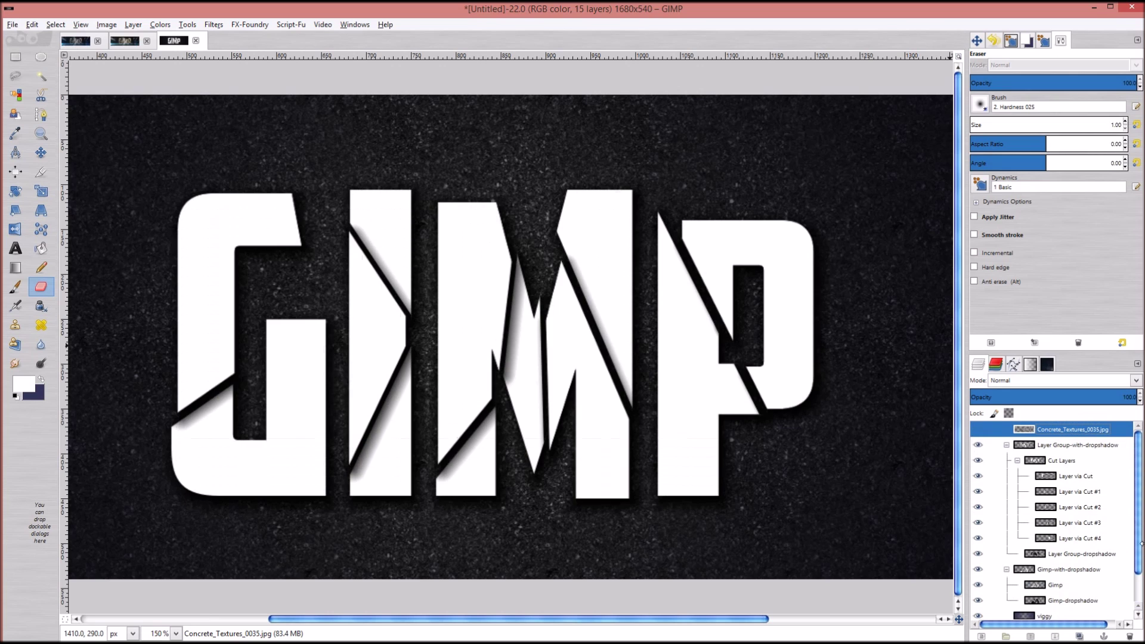
Step: Create a transparent 1680 × 540 px layer named "Droip shadow" above the concrete texture layer and make it active
left_click(980, 636)
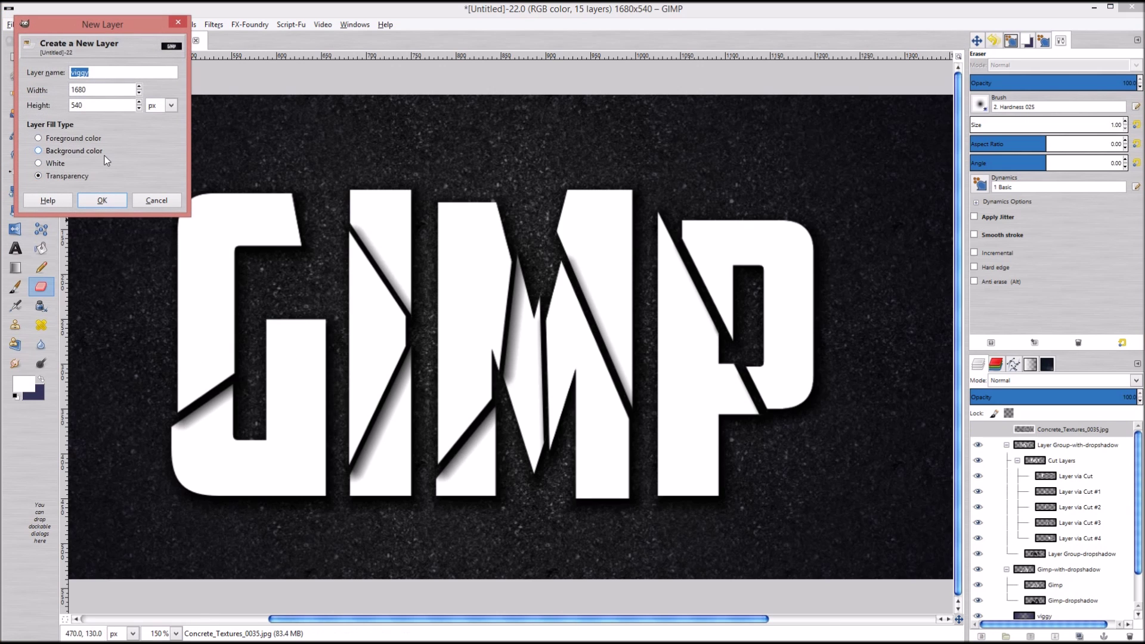
type("Droip shadow")
key("Return")
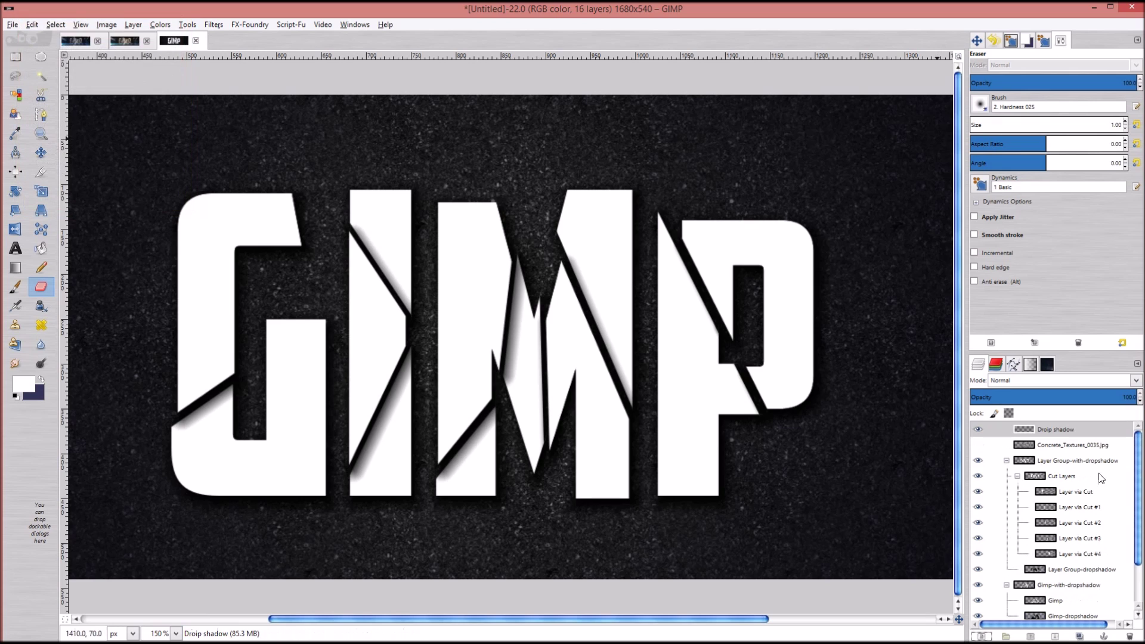
left_click(1082, 431)
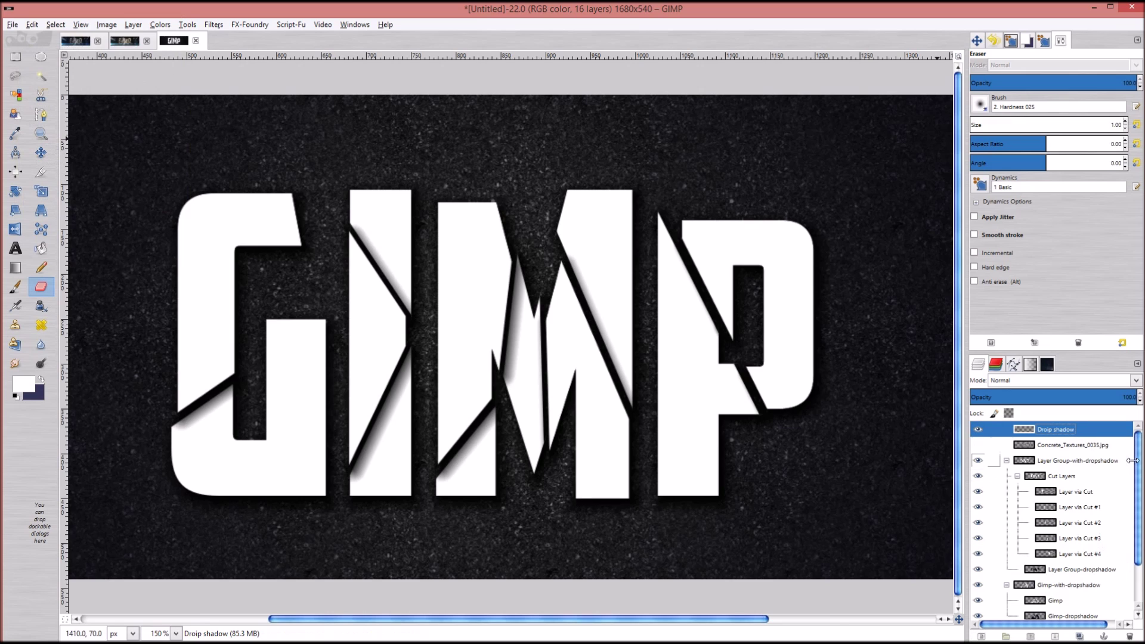
scroll(1076, 442, "down", 2)
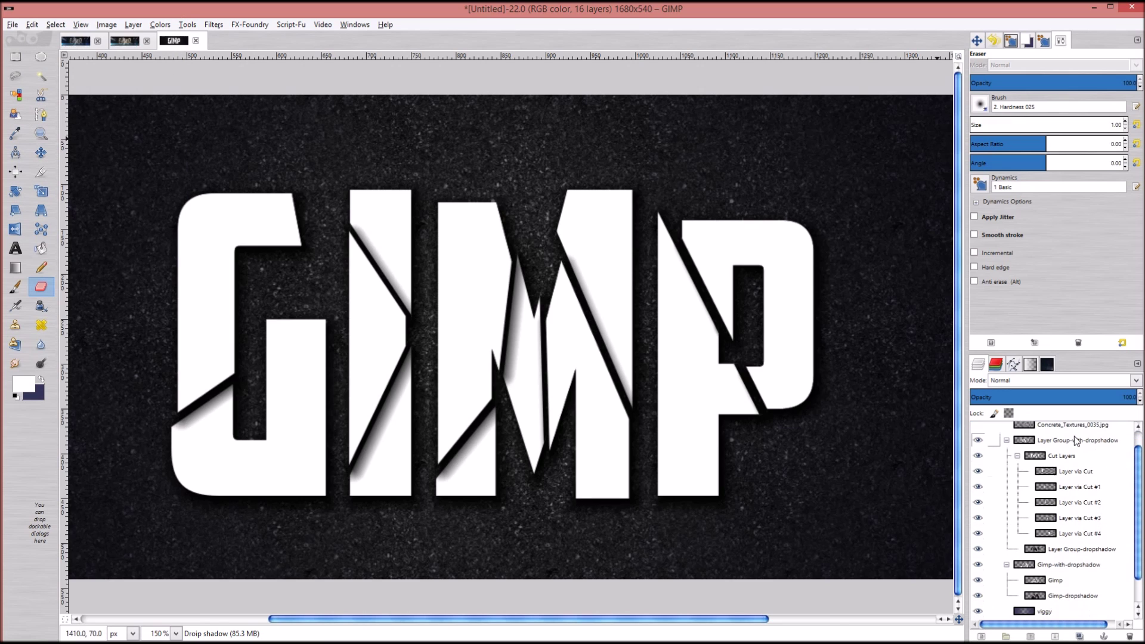
left_click(1019, 456)
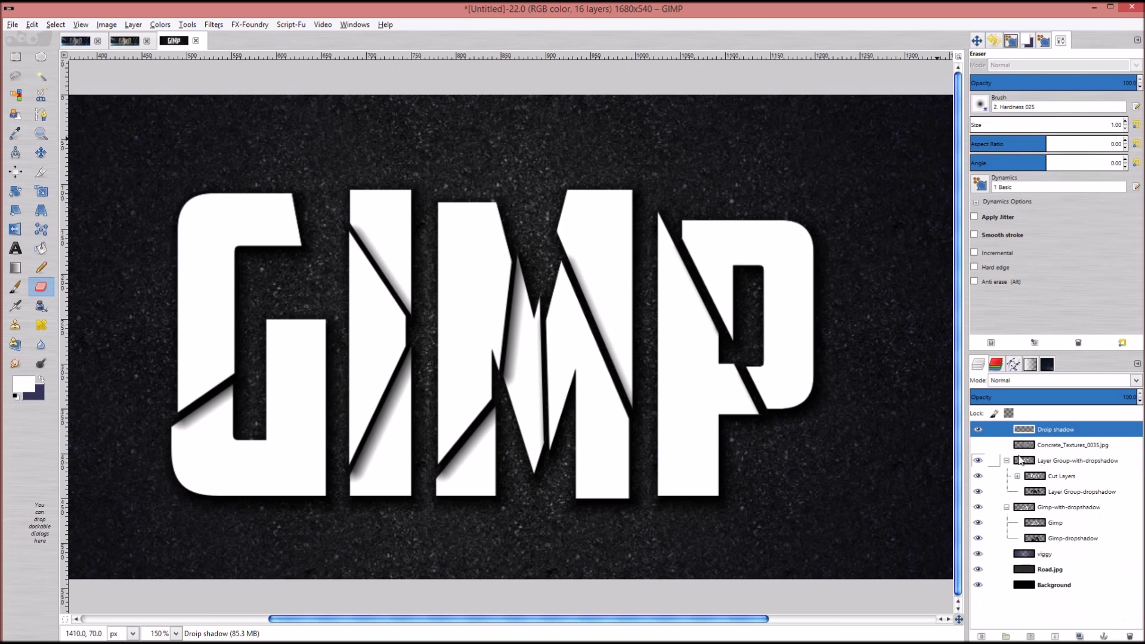
double_click(1071, 460)
left_click(165, 114)
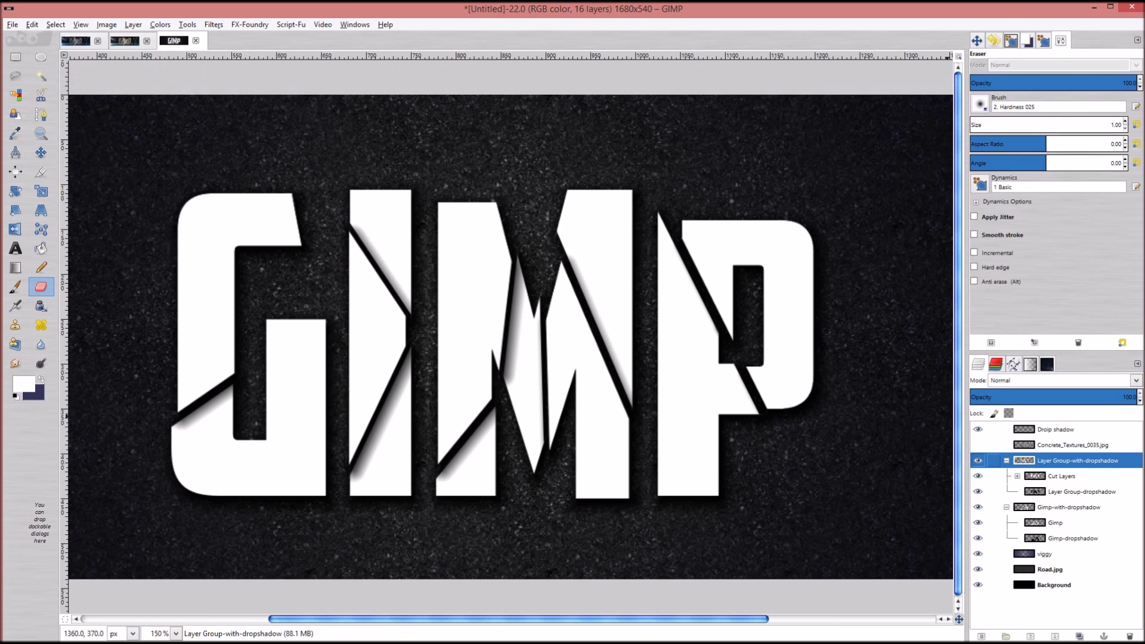
left_click(1017, 475)
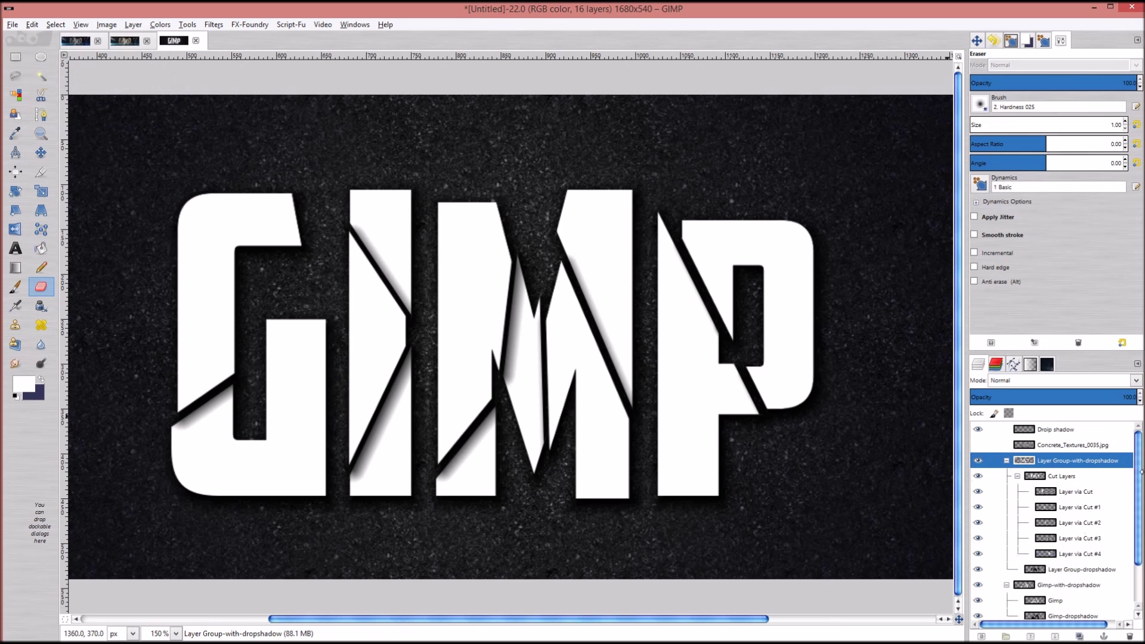
scroll(1137, 499, "down", 2)
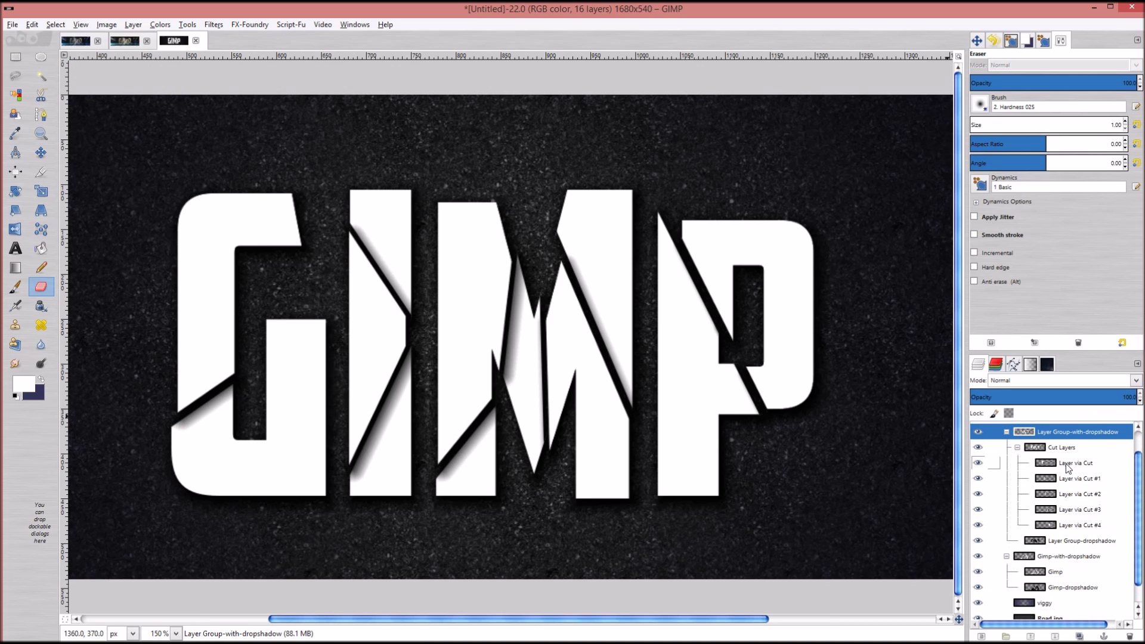
left_click(1064, 463)
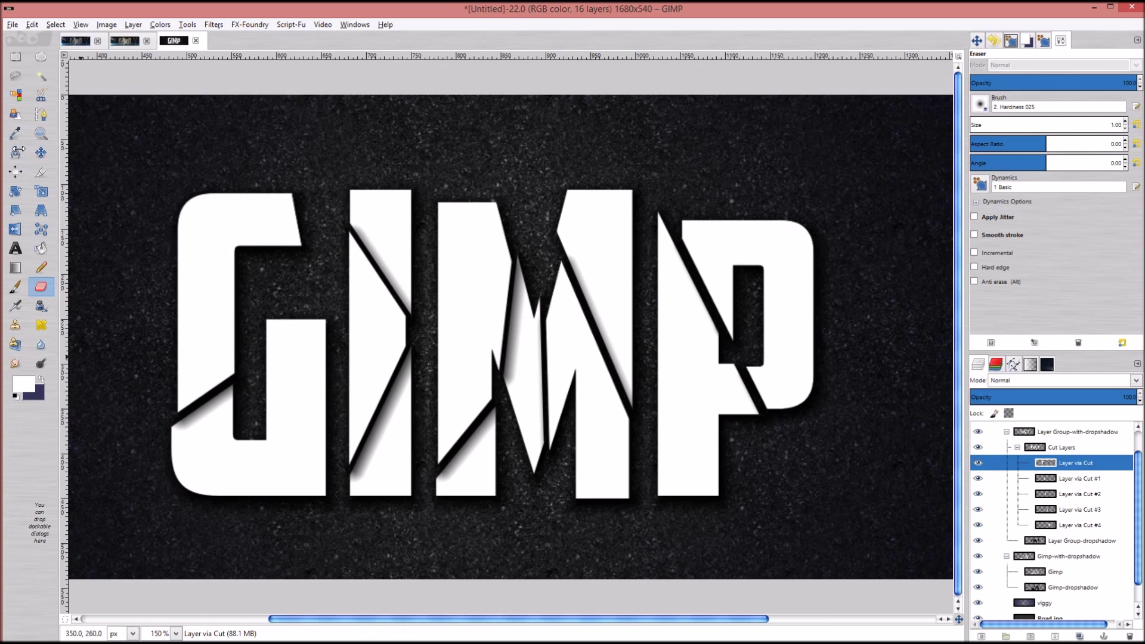
Step: Fuzzy-select the Gimp layer's fragments: the I's top and bottom, the M's lower-left, middle and upper-right pieces, and the G's lower piece
left_click(40, 78)
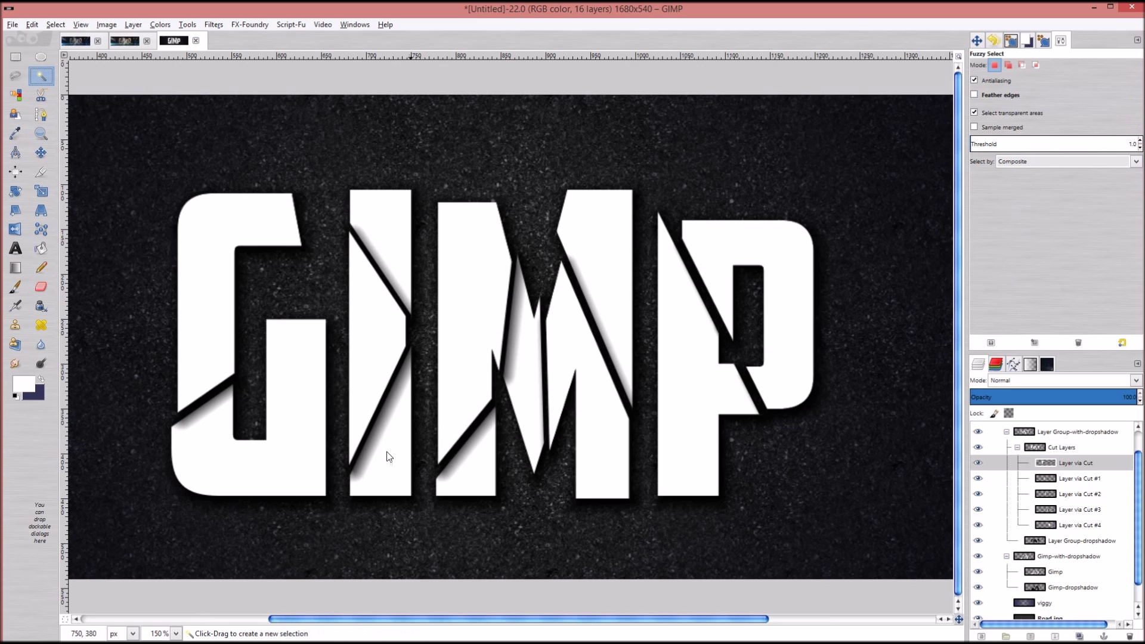
left_click(1068, 574)
key("ctrl")
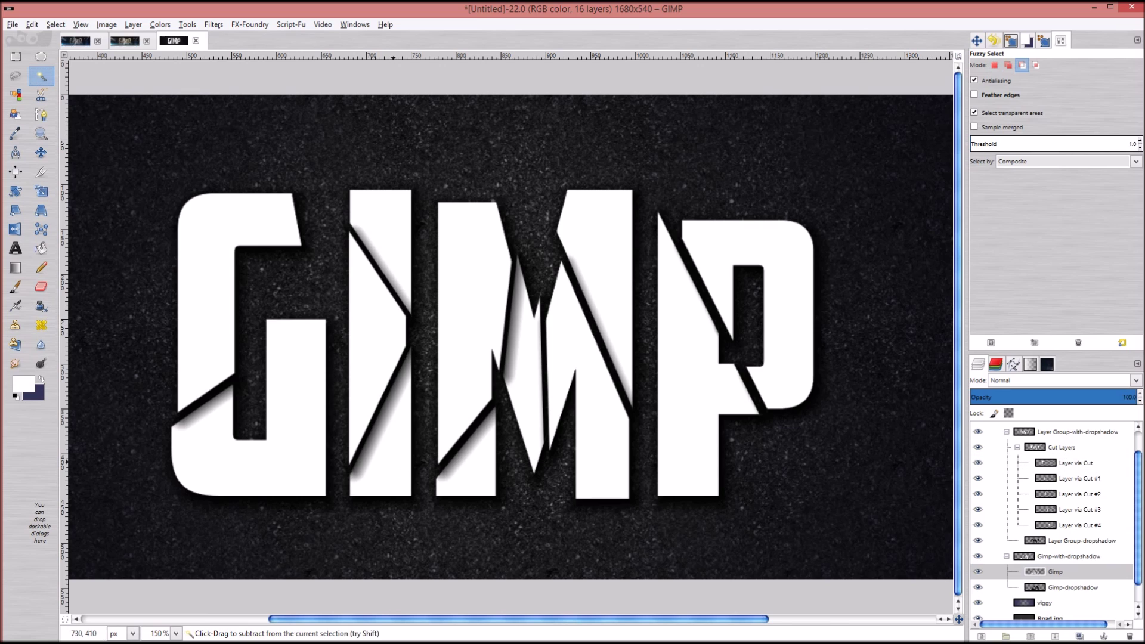
left_click(389, 455)
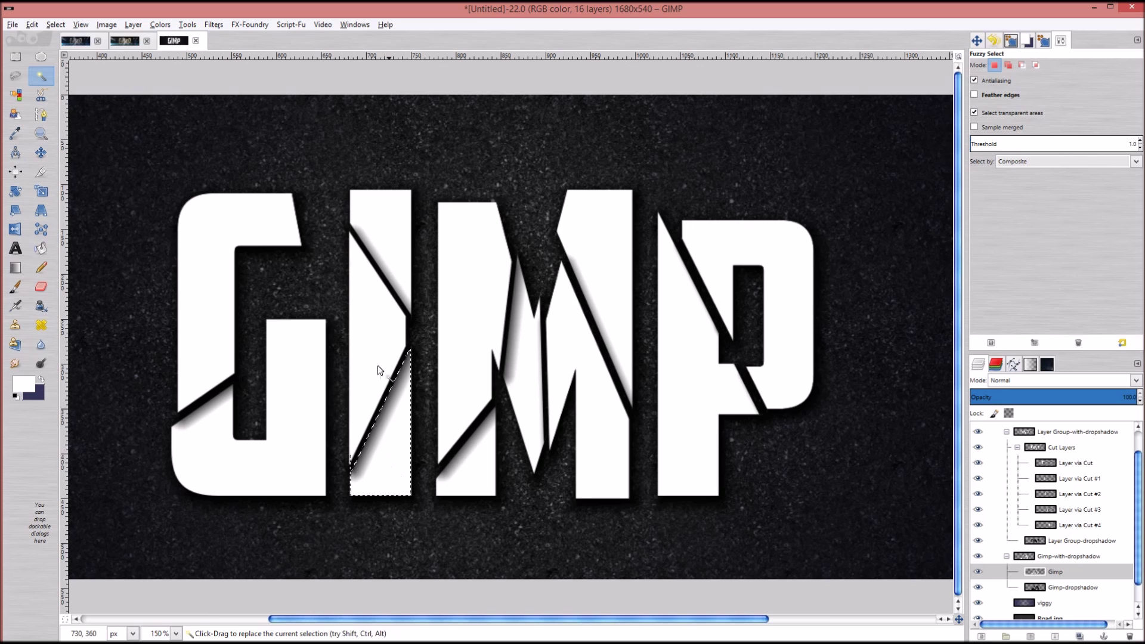
left_click(395, 241, "shift")
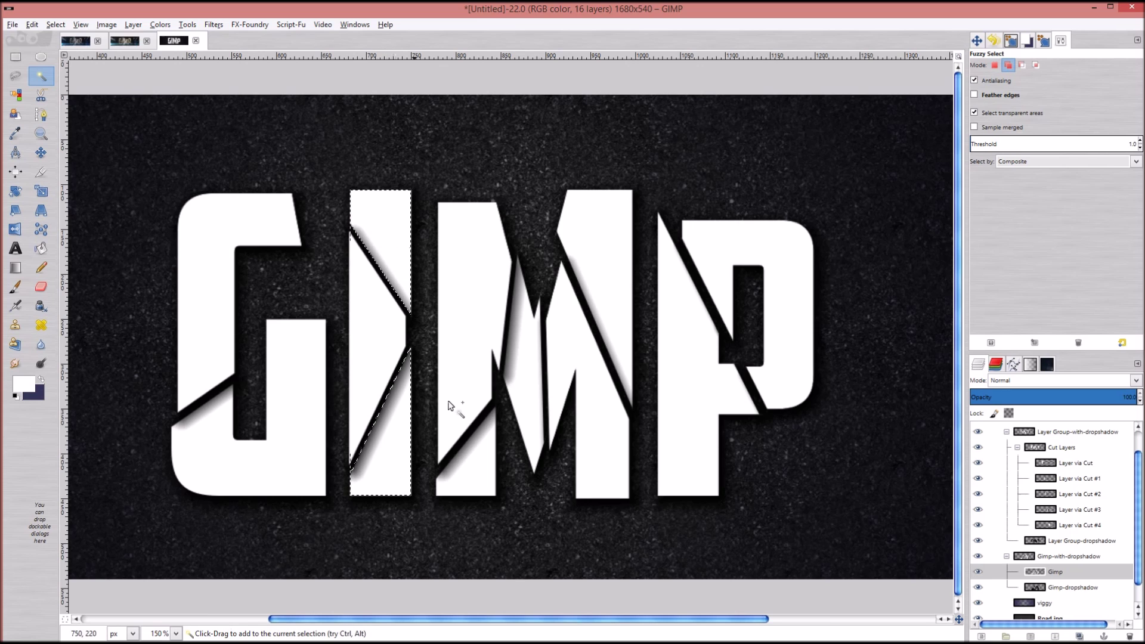
left_click(468, 465, "shift")
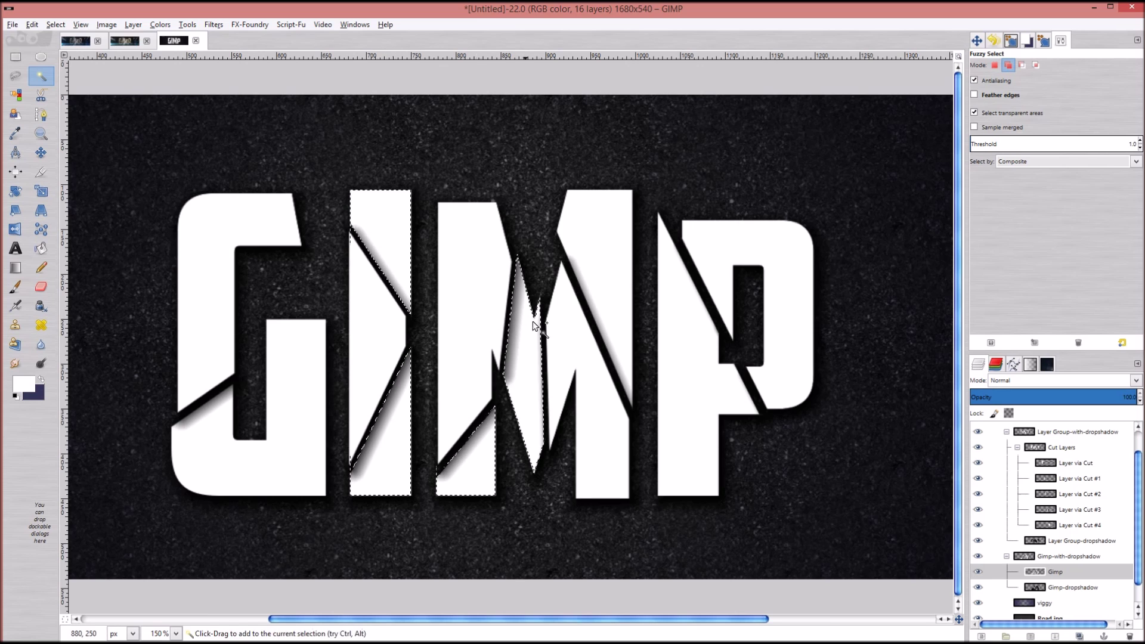
left_click(560, 296, "shift")
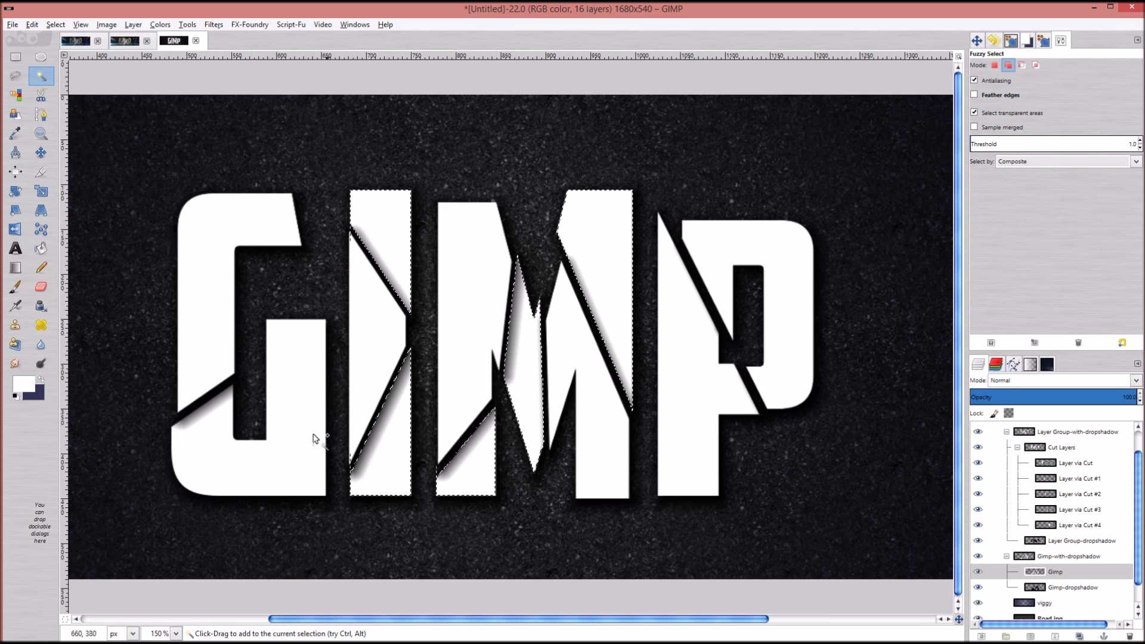
left_click(223, 473, "shift")
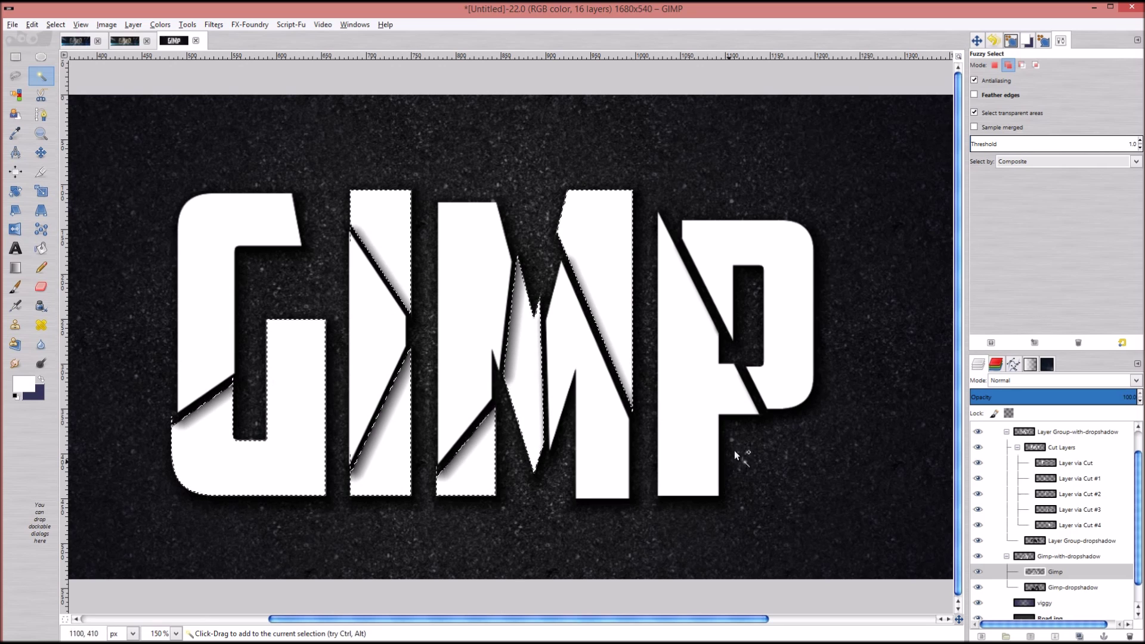
Step: Activate the Droip shadow layer and ready the Paintbrush with the default black foreground colour
scroll(1139, 500, "up", 2)
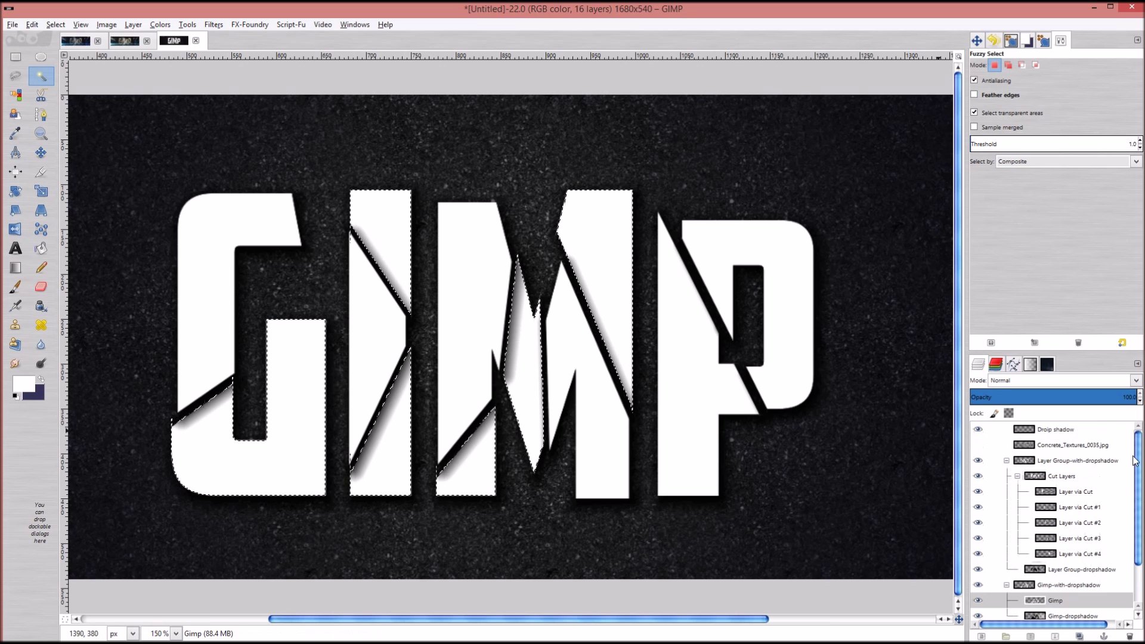
left_click(1067, 429)
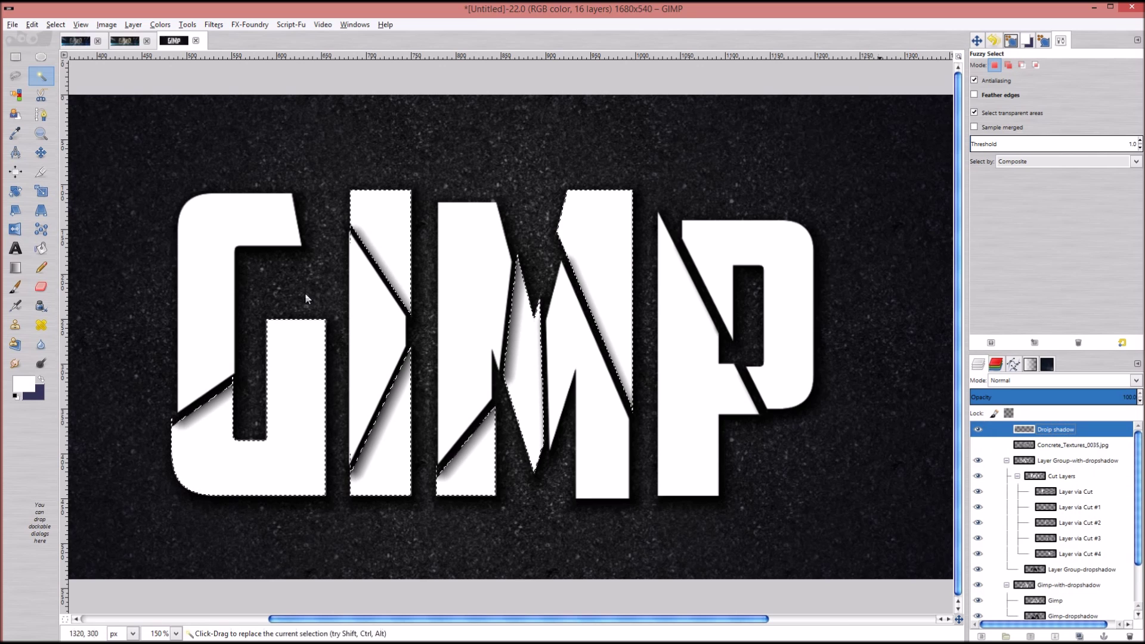
left_click(15, 396)
left_click(15, 288)
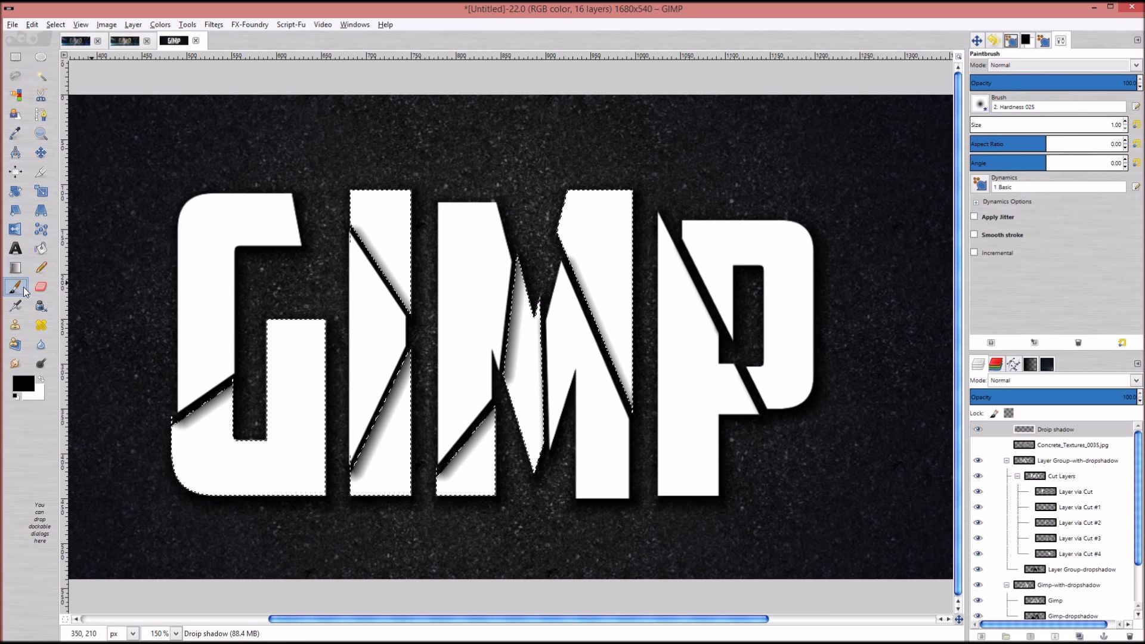
Step: Set the Paintbrush to size 22 with the 2. Hardness 025 brush
left_click(1125, 121)
left_click(1125, 121)
left_click(1126, 121)
left_click(1126, 122)
left_click(1126, 122)
left_click(1126, 121)
left_click(1126, 122)
left_click(1126, 122)
left_click(1126, 122)
left_click(1126, 122)
left_click(1126, 121)
left_click(1126, 122)
left_click(1125, 122)
left_click(1125, 122)
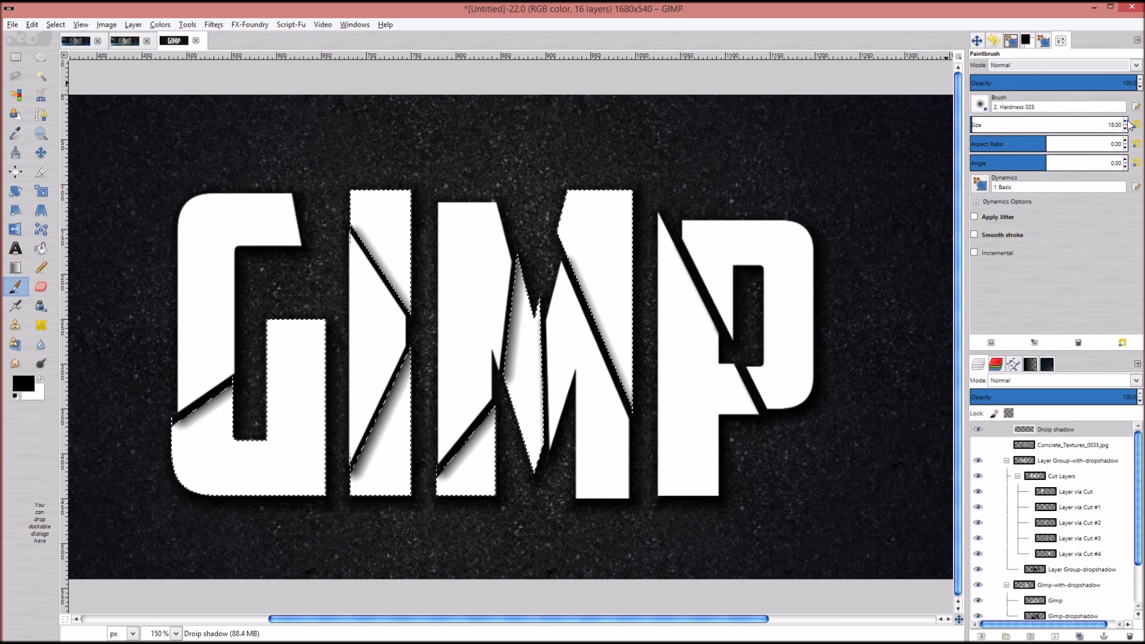
left_click(1126, 121)
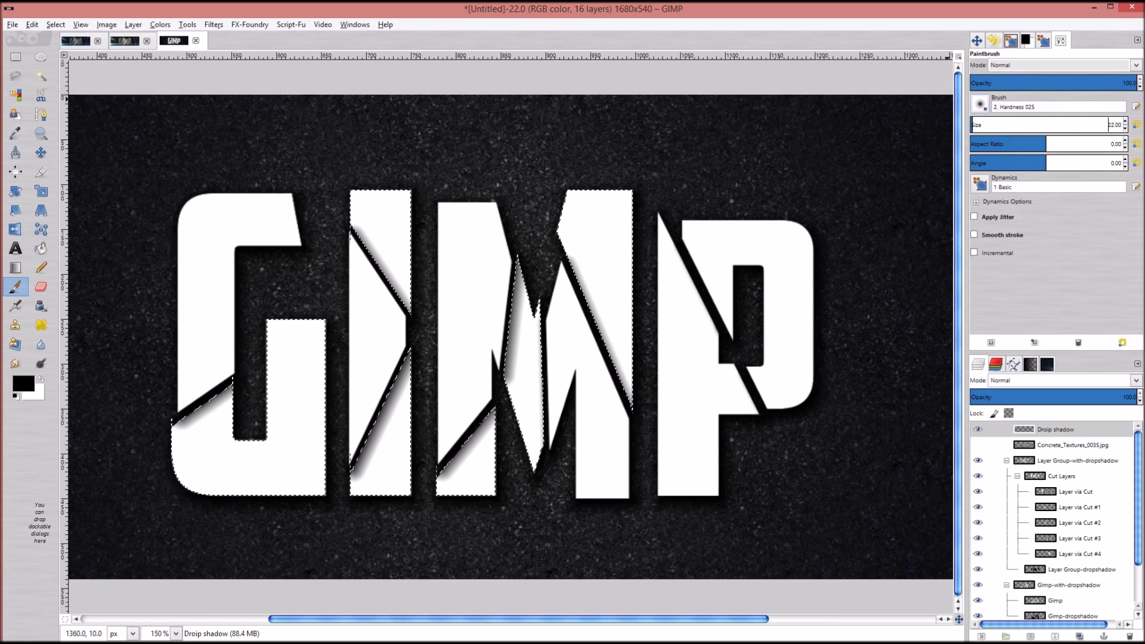
left_click(987, 108)
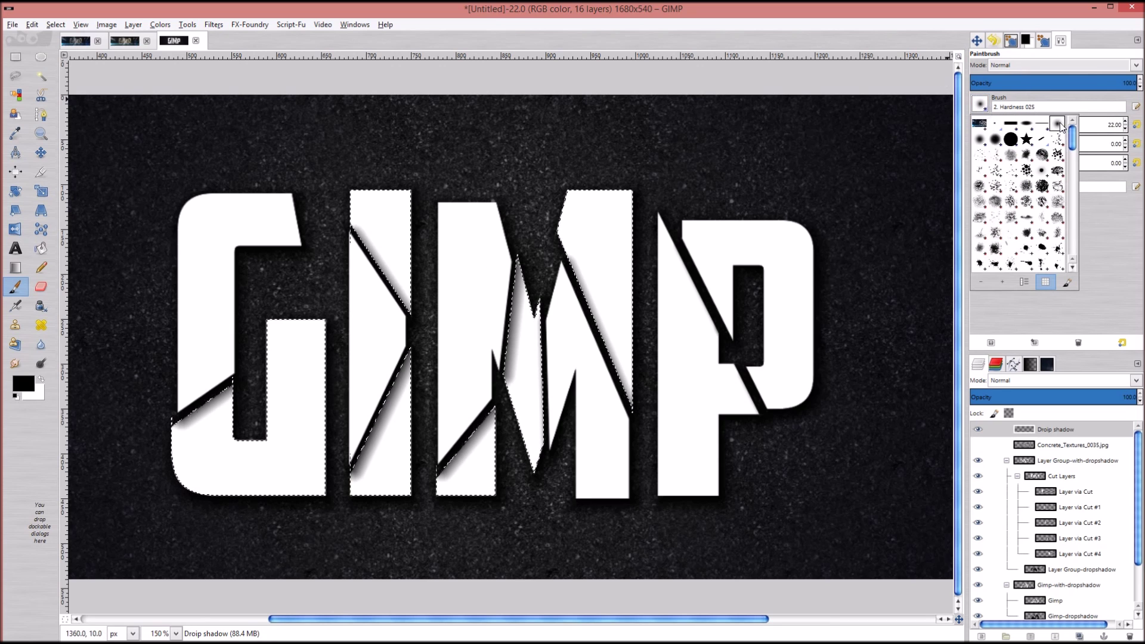
left_click(245, 382)
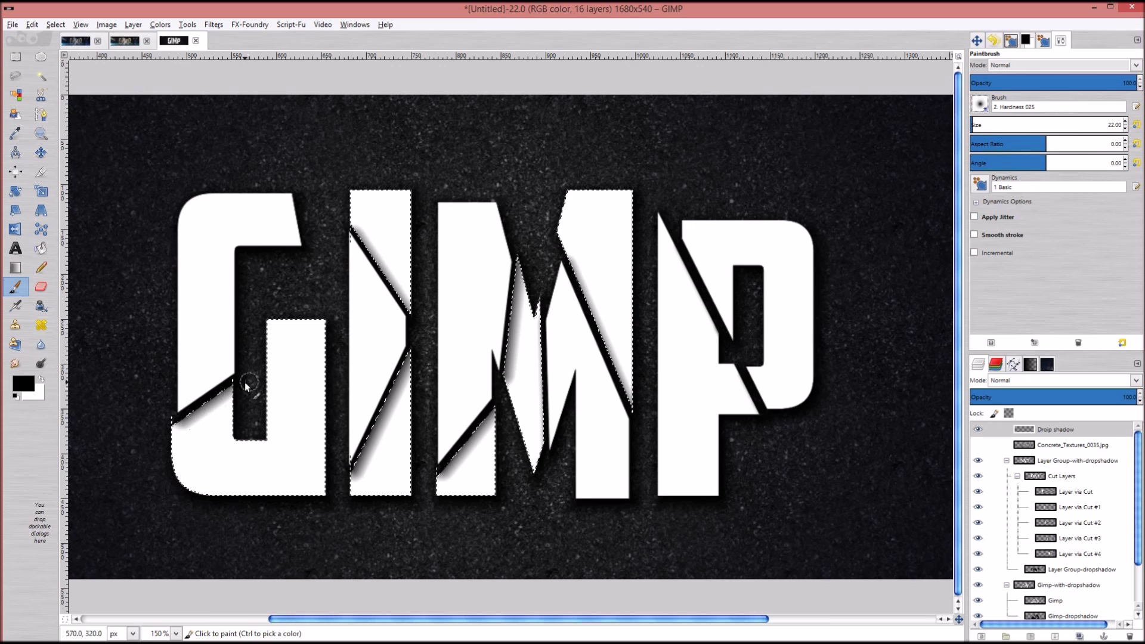
Step: Paint straight black shadow strokes along the G's crack and along the upper and lower cracks of the I
left_click(241, 382)
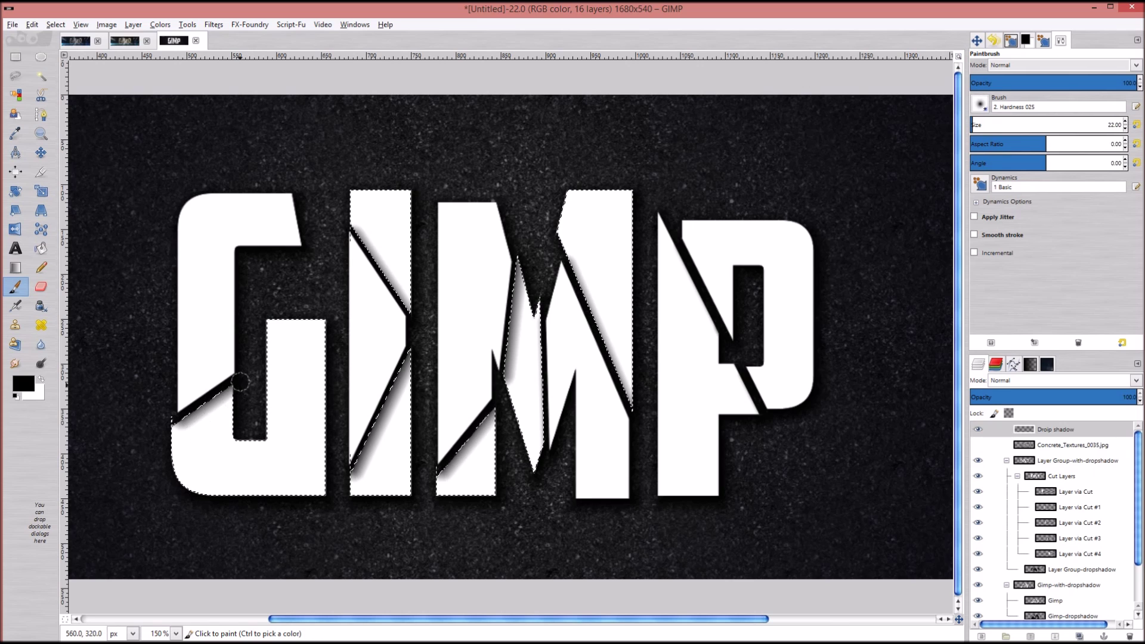
left_click(176, 425, "shift")
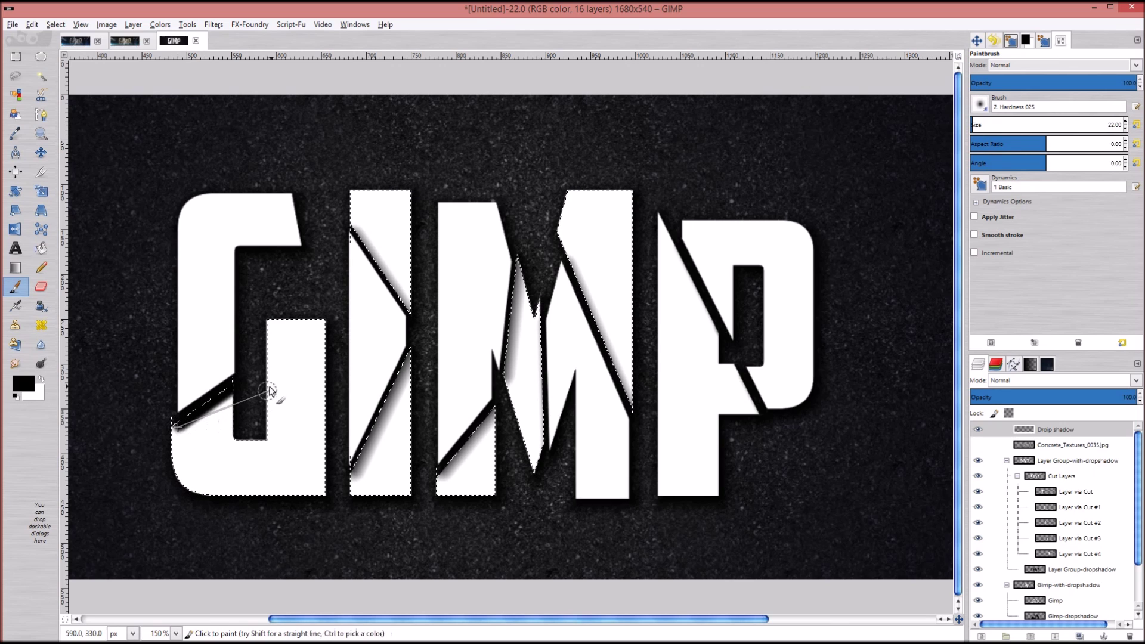
left_click(356, 230)
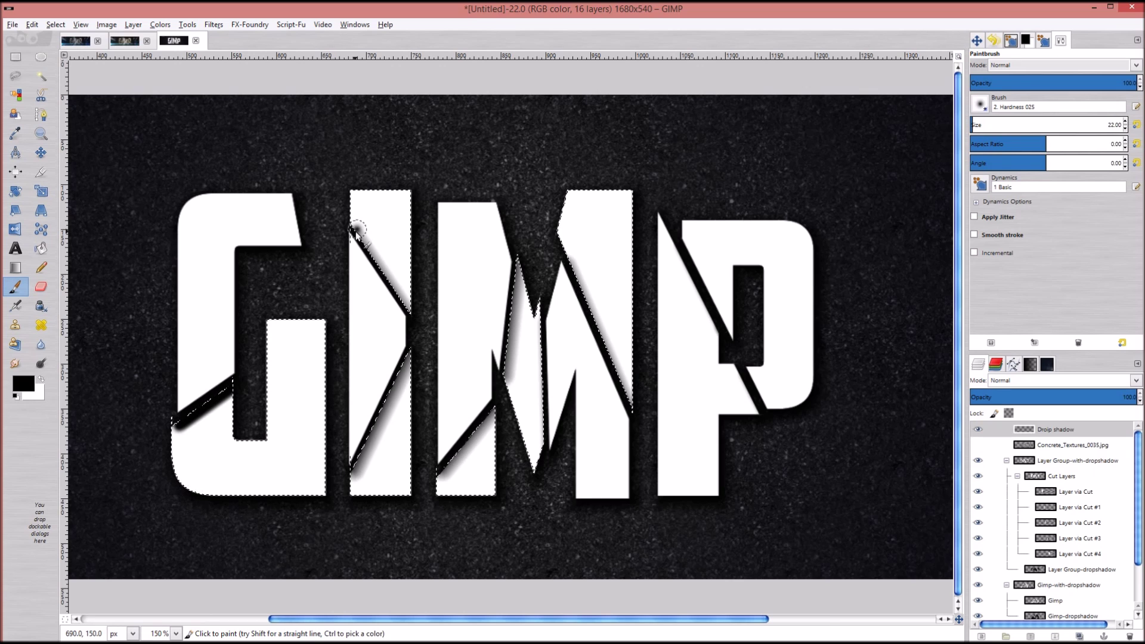
left_click(411, 311, "shift")
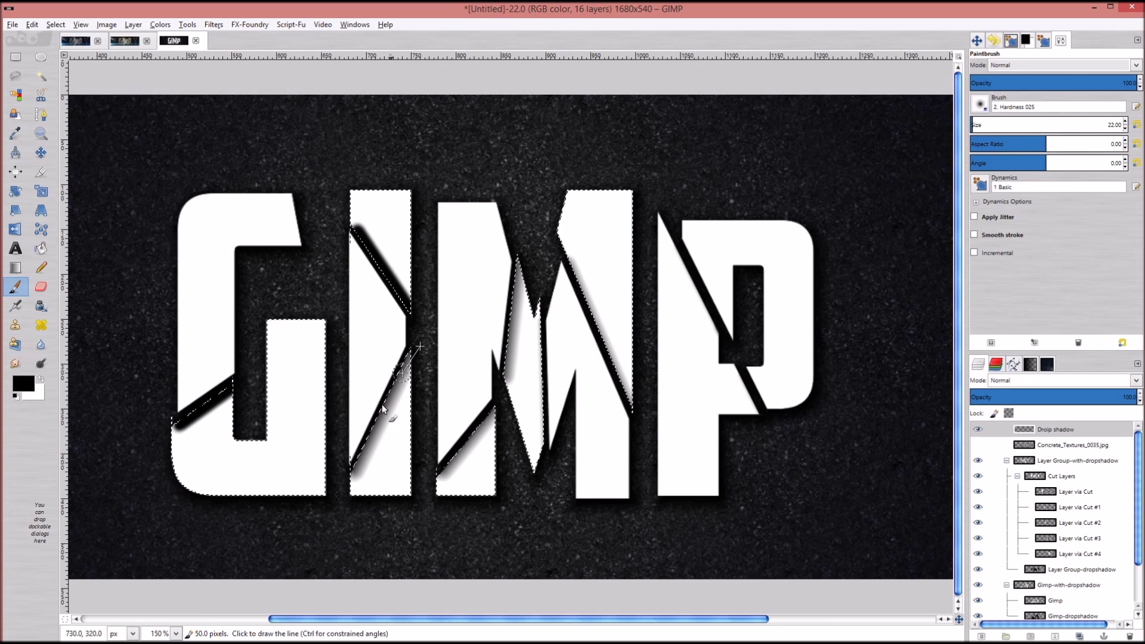
left_click(357, 473, "shift")
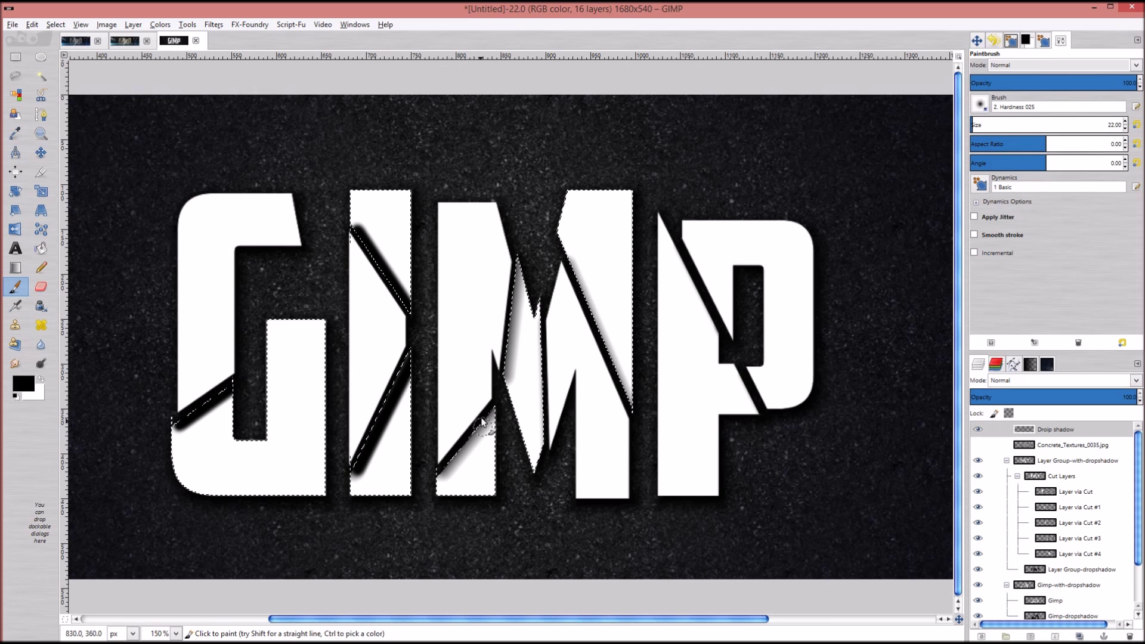
left_click(446, 480)
left_click(500, 409, "shift")
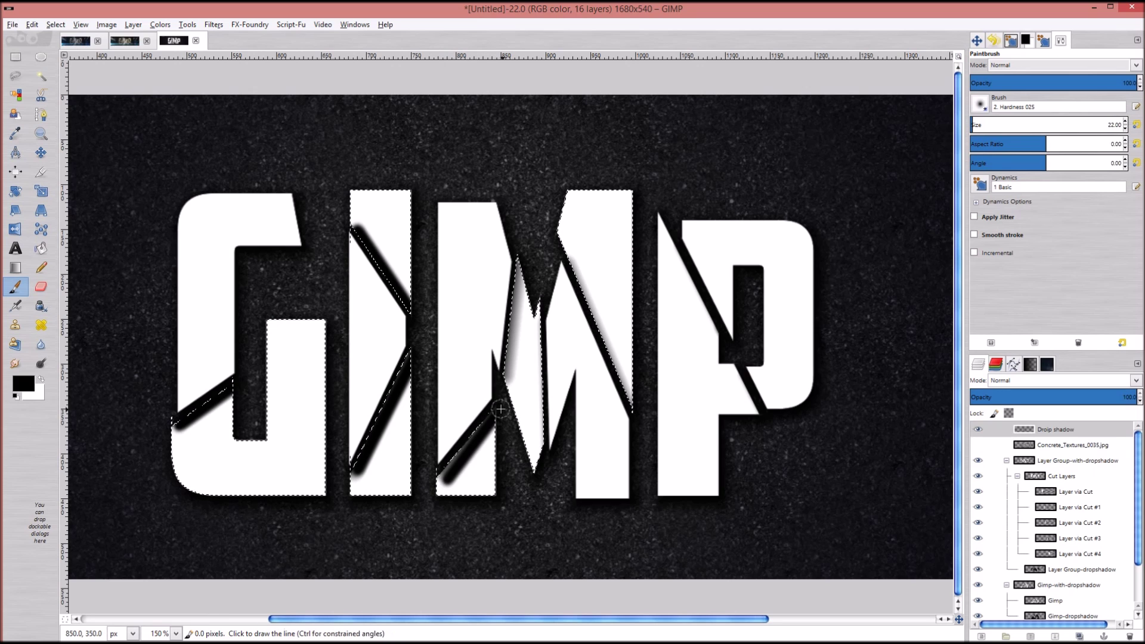
key("ctrl+z")
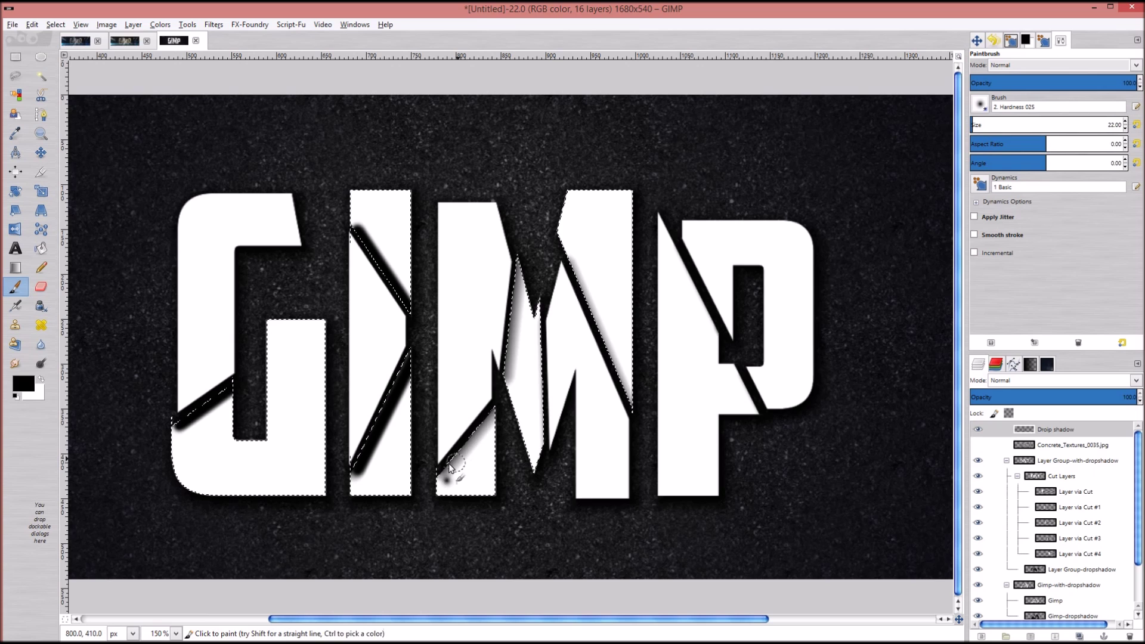
key("ctrl+z")
Step: Paint straight black shadow strokes along the M's lower-left crack and the left edge of its middle fragment
left_click(447, 472)
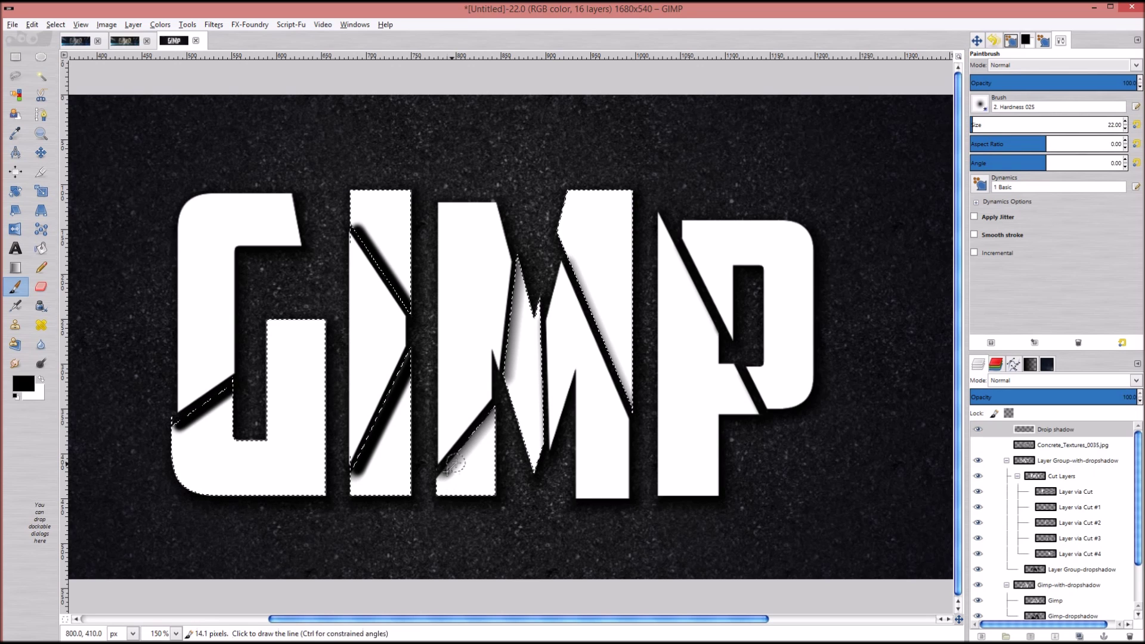
left_click(500, 411, "shift")
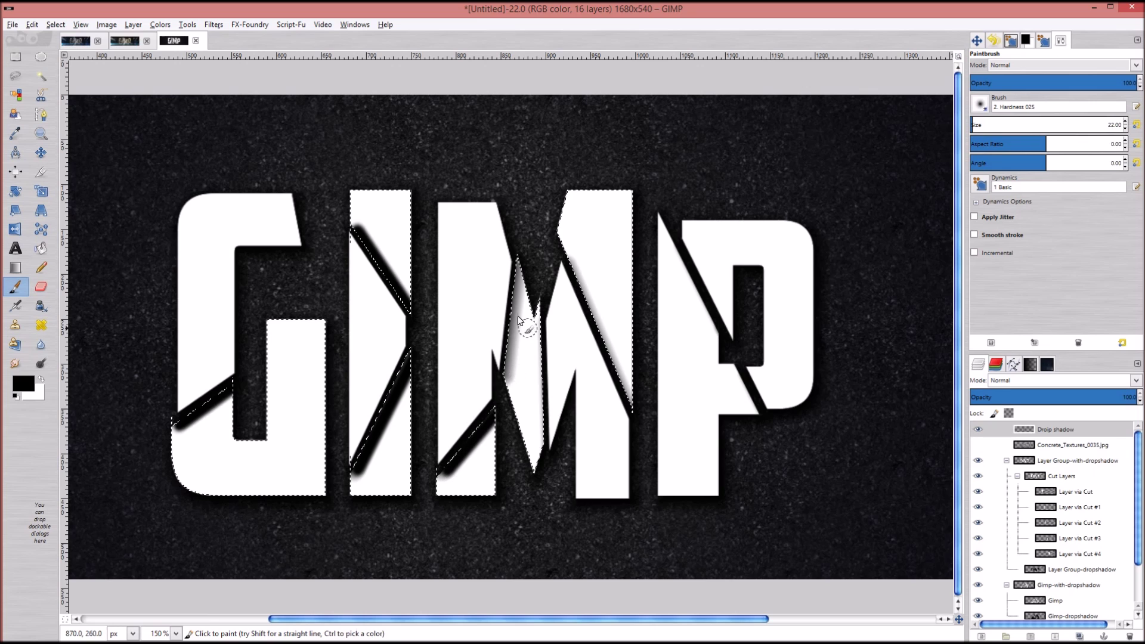
left_click(526, 247)
left_click(502, 374, "shift")
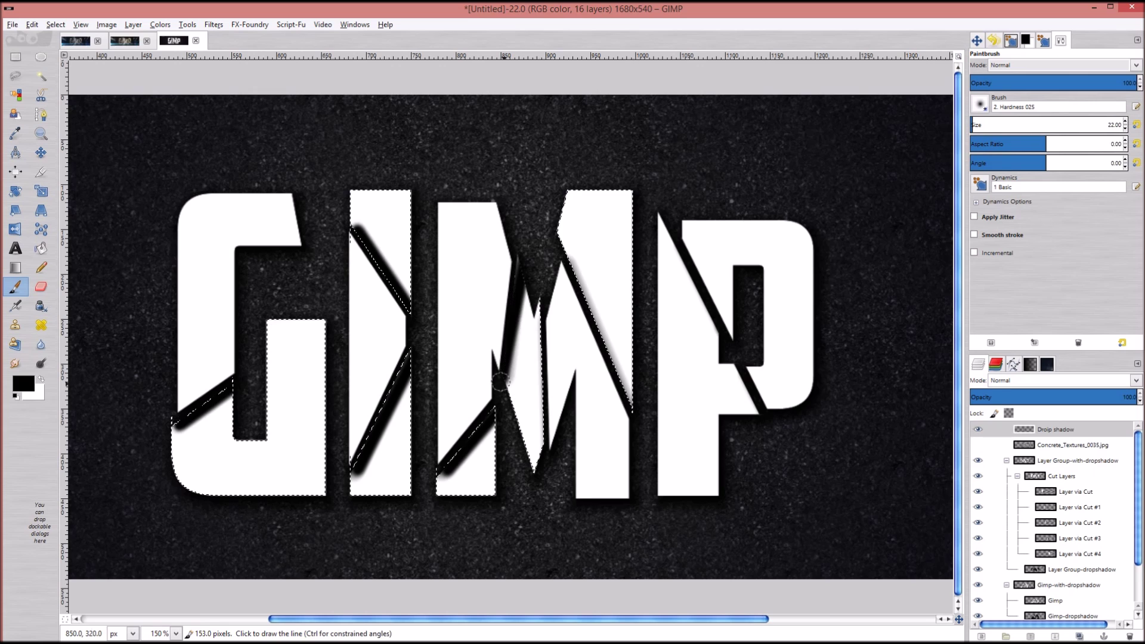
Step: Paint a straight black shadow stroke along the crack in the M's right stem and clear the selection
left_click(571, 263)
left_click(633, 410, "shift")
left_click(633, 410, "shift")
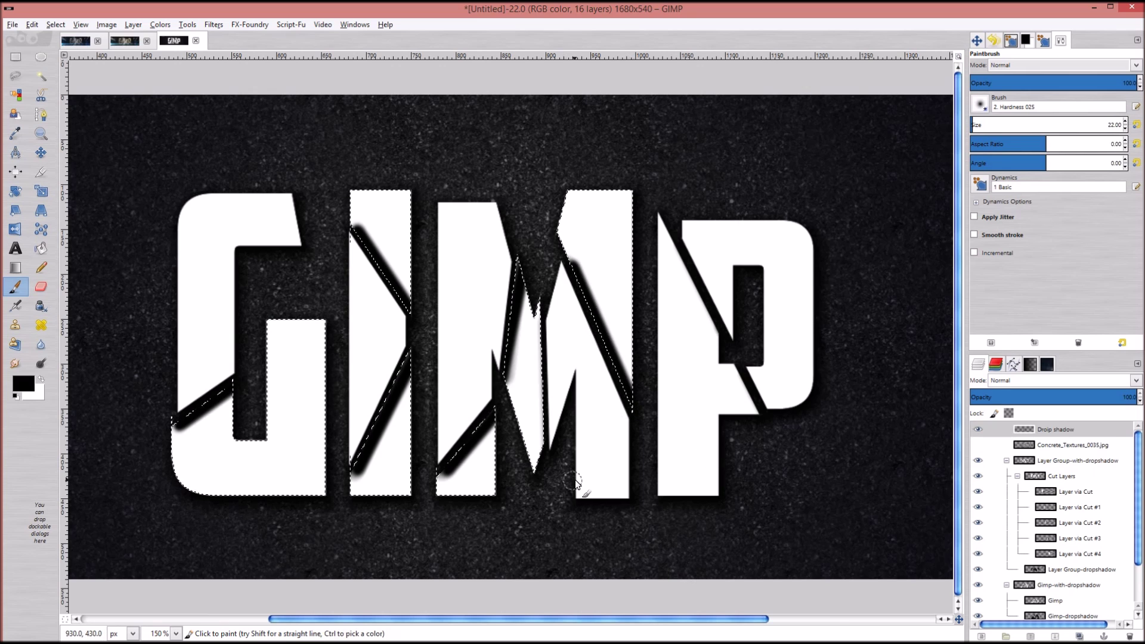
key("ctrl+shift+a")
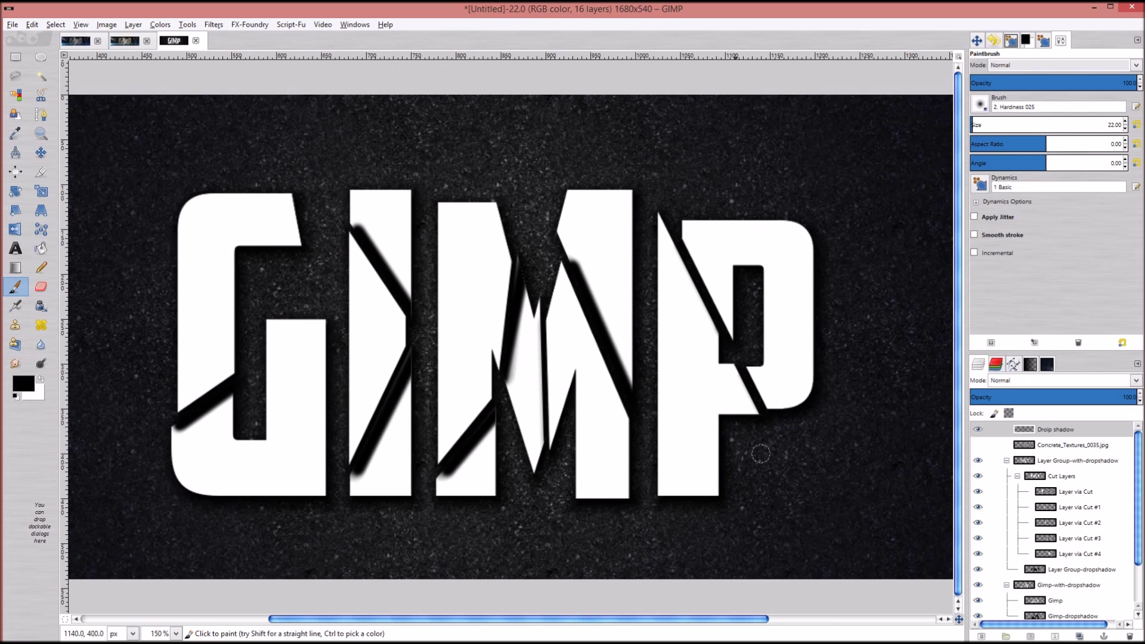
Step: Set the Droip shadow layer's blend mode to Multiply and show the Concrete_Textures_0035.jpg layer
left_click(1079, 429)
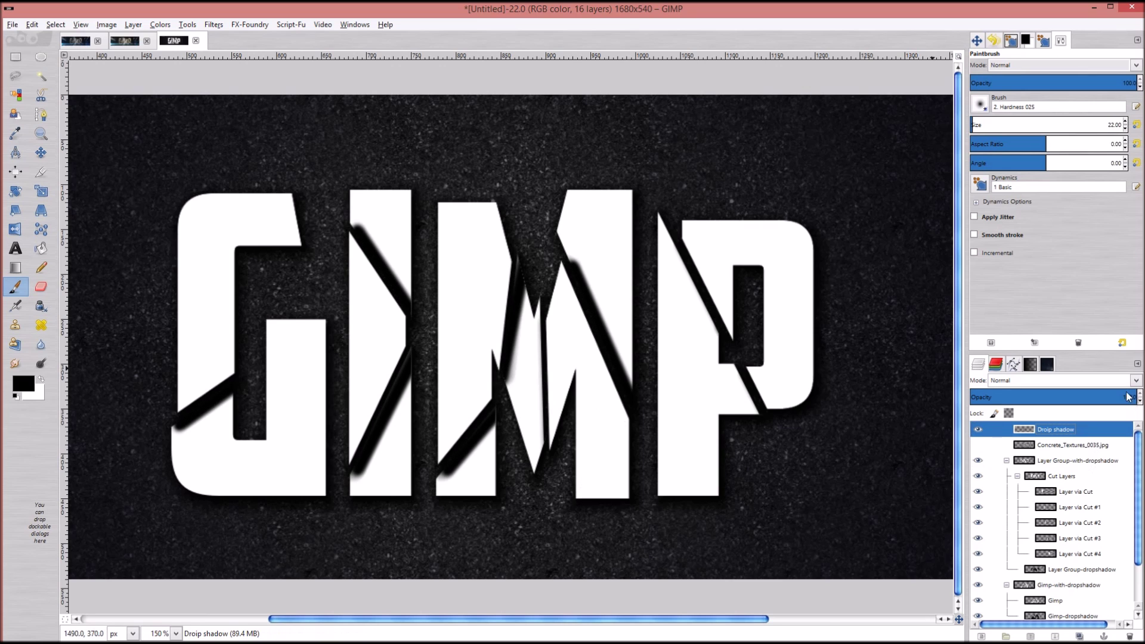
left_click(1118, 383)
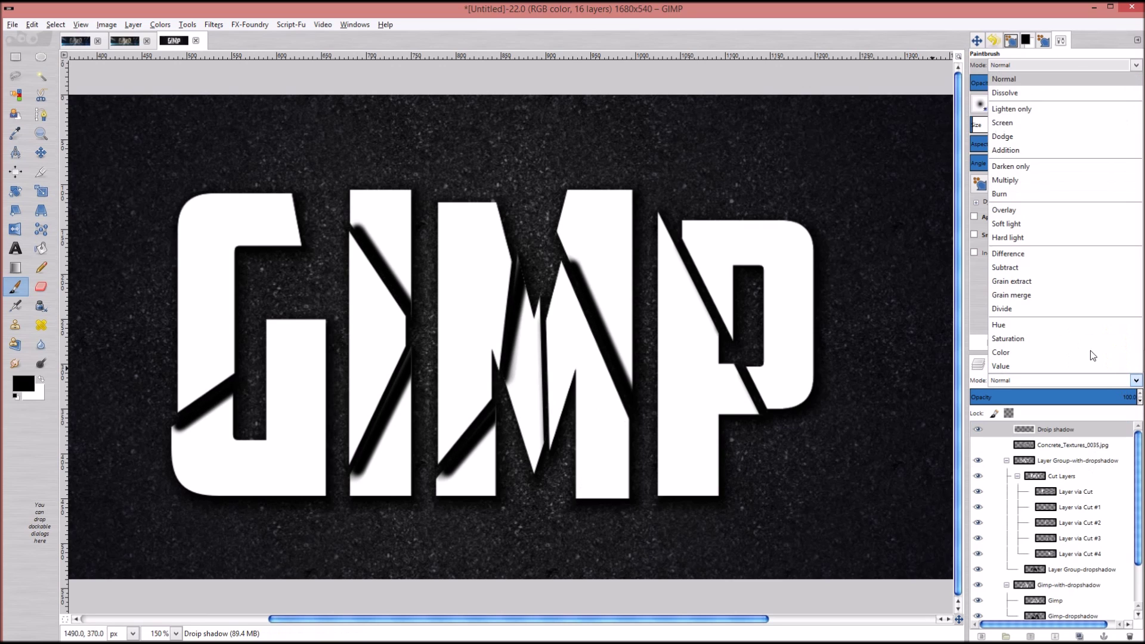
left_click(1025, 179)
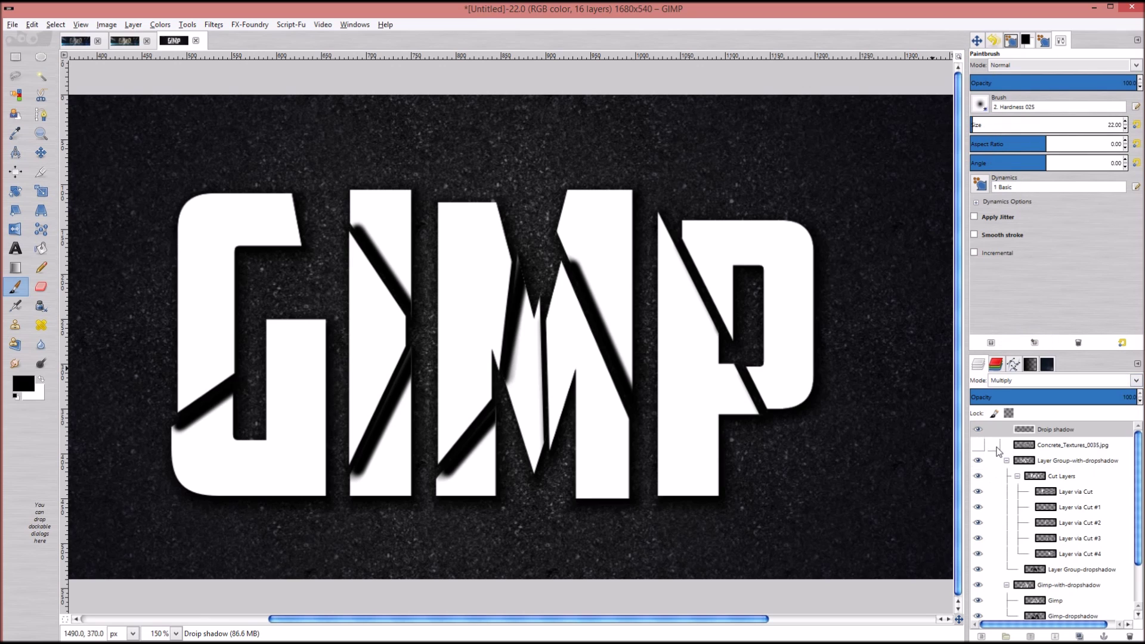
left_click(978, 445)
left_click(1072, 443)
Step: Reduce the Droip shadow layer's opacity to 61.1
left_click(1065, 431)
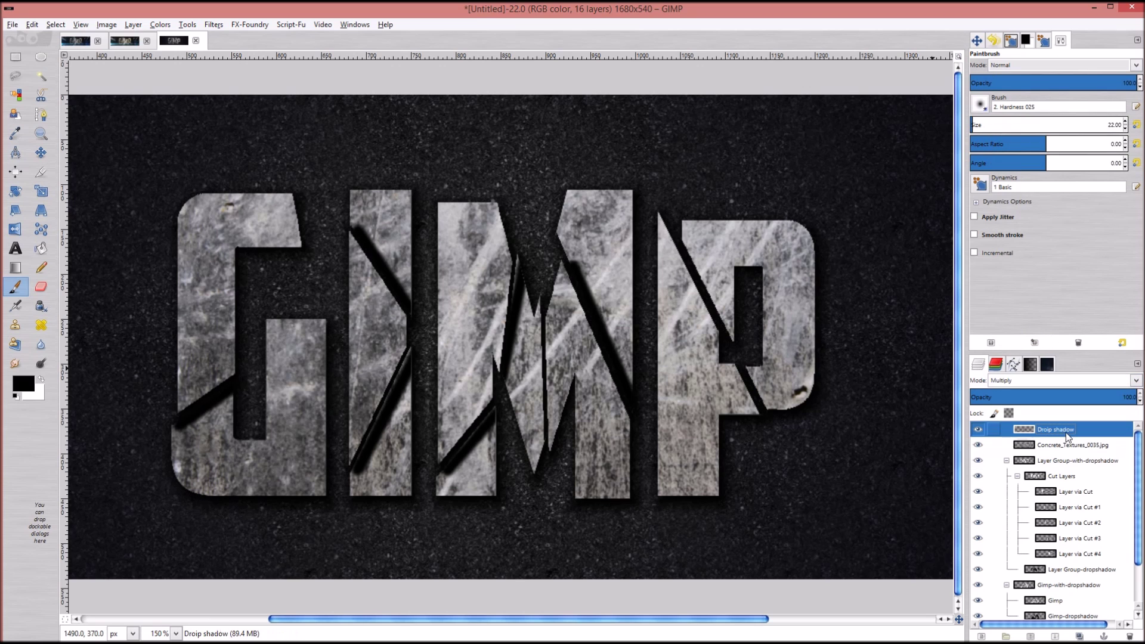
left_click_drag(1103, 399, 1080, 412)
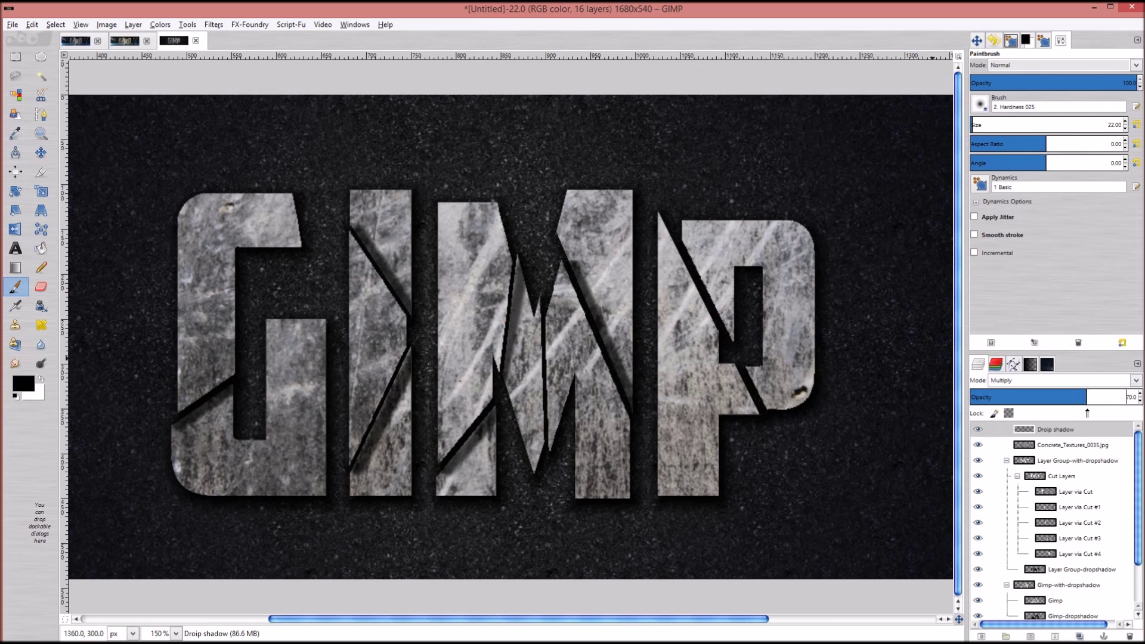
scroll(624, 379, "down", 2)
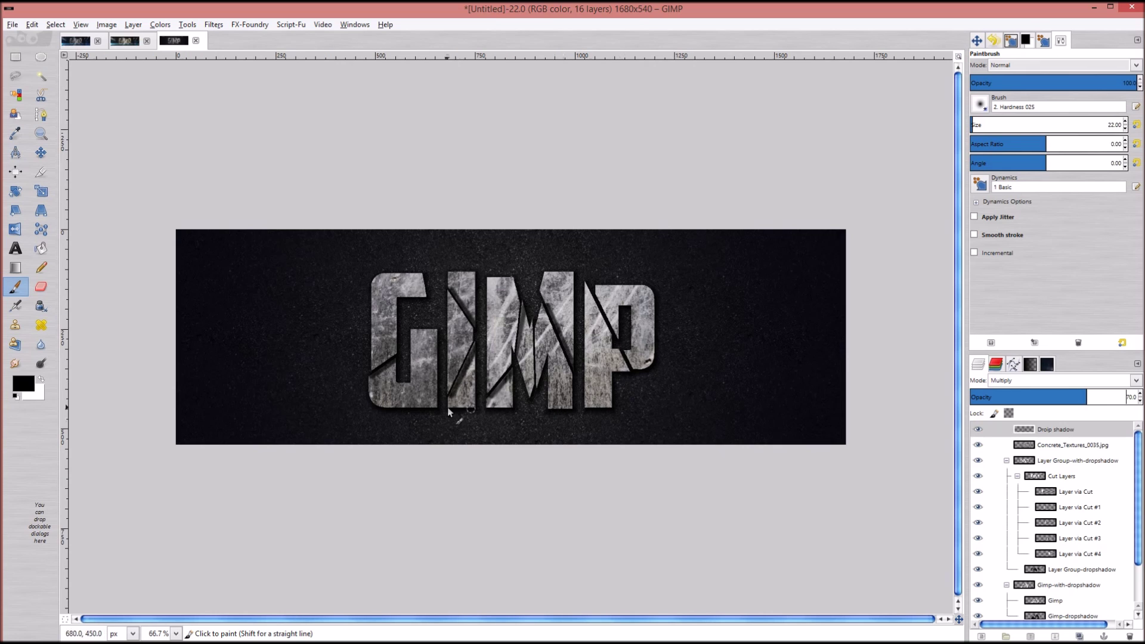
scroll(474, 411, "up", 1)
left_click_drag(1080, 401, 1061, 400)
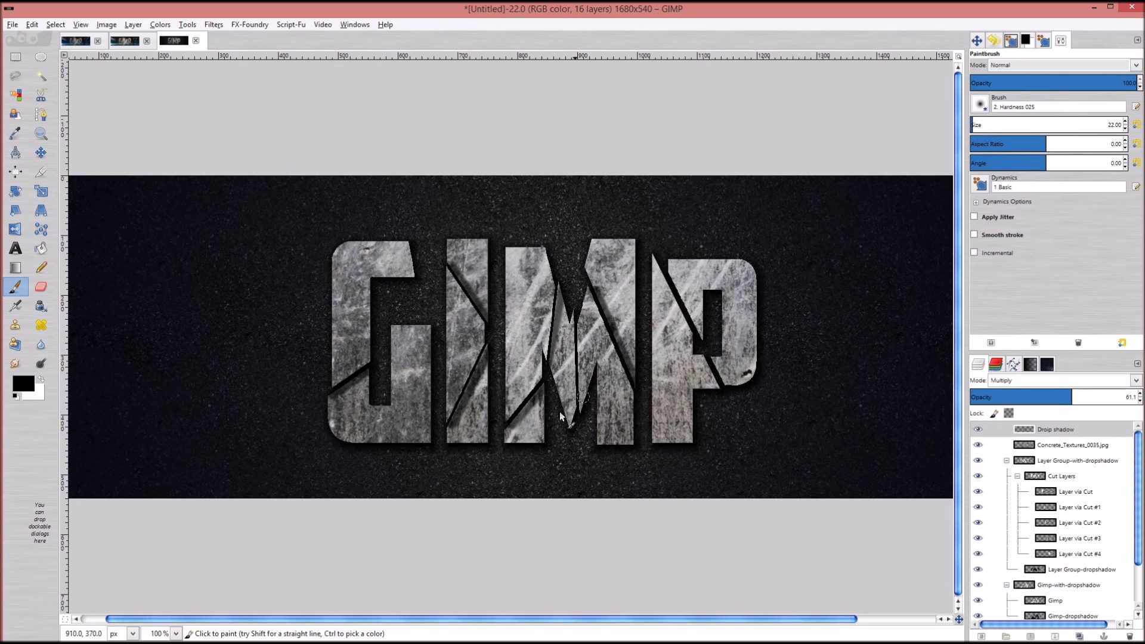
Step: Try to raise Layer Group-dropshadow above the Cut Layers group
left_click(1079, 570)
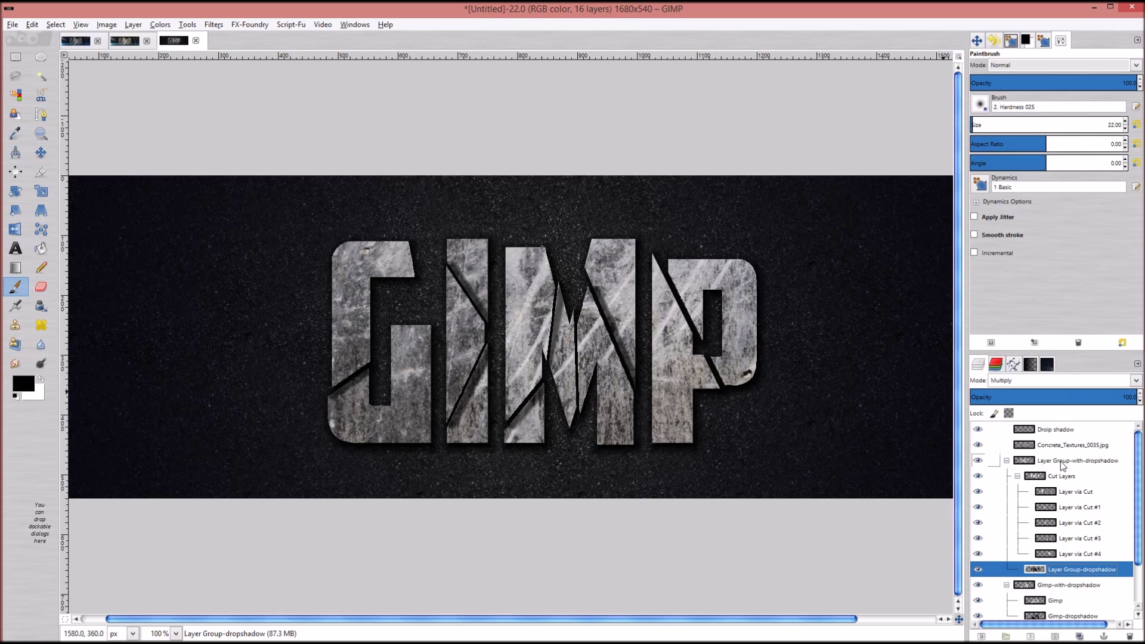
left_click(1038, 462)
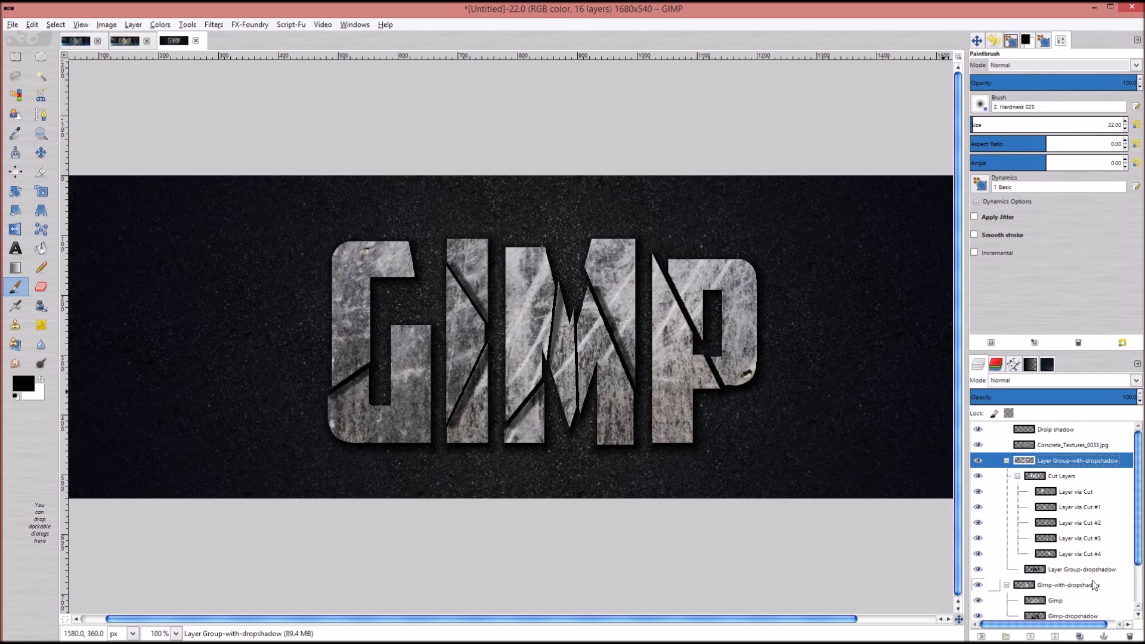
left_click(1070, 572)
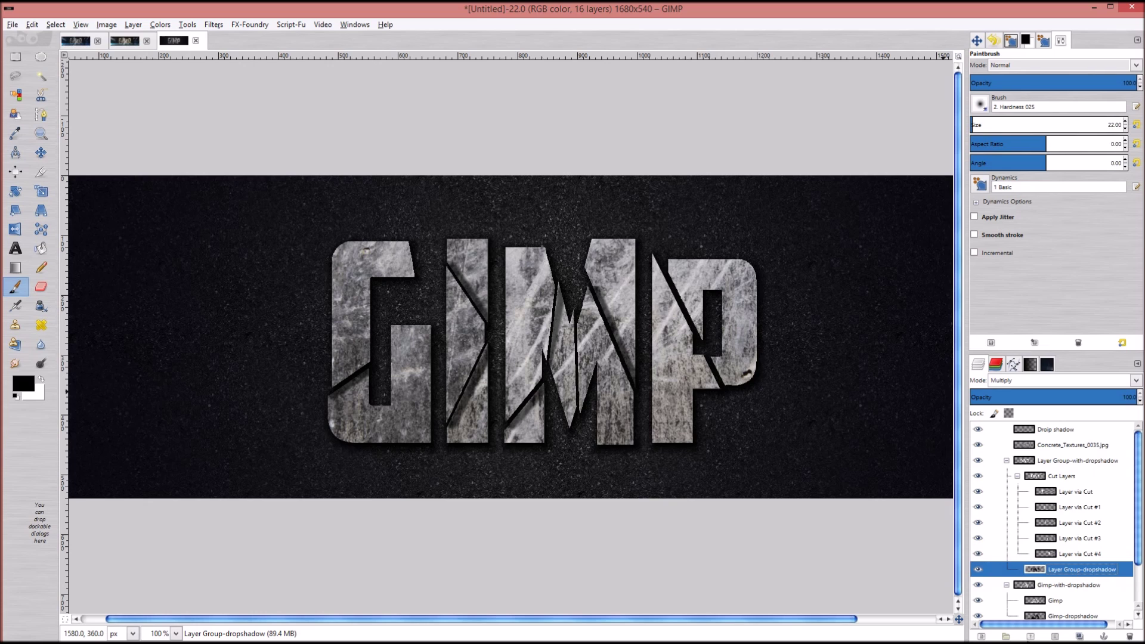
left_click(1030, 637)
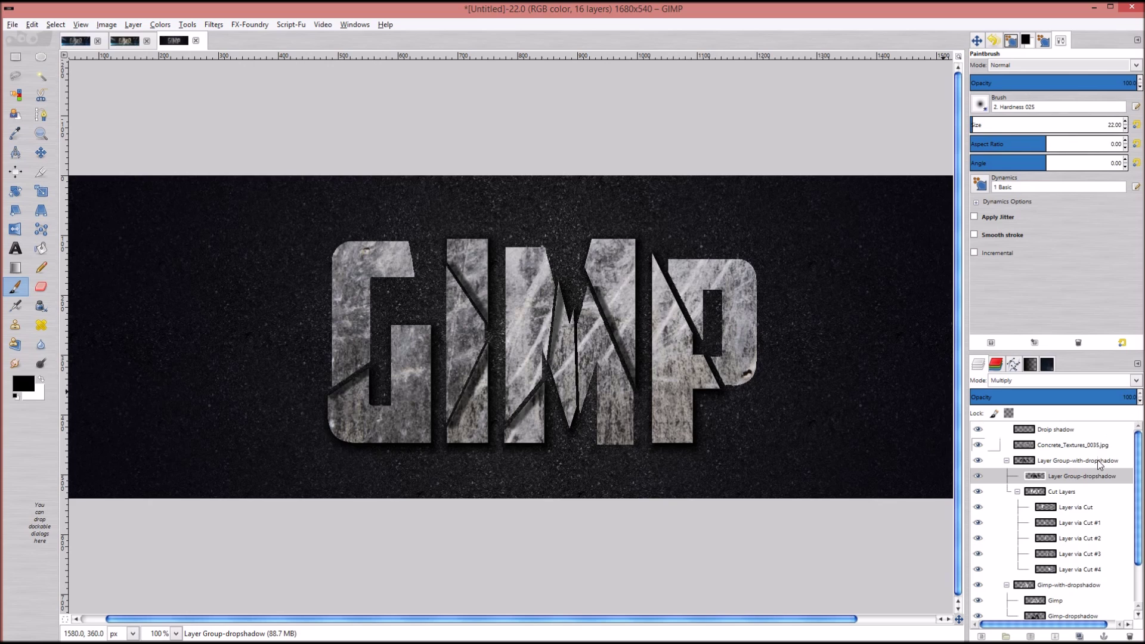
left_click_drag(1097, 476, 1066, 468)
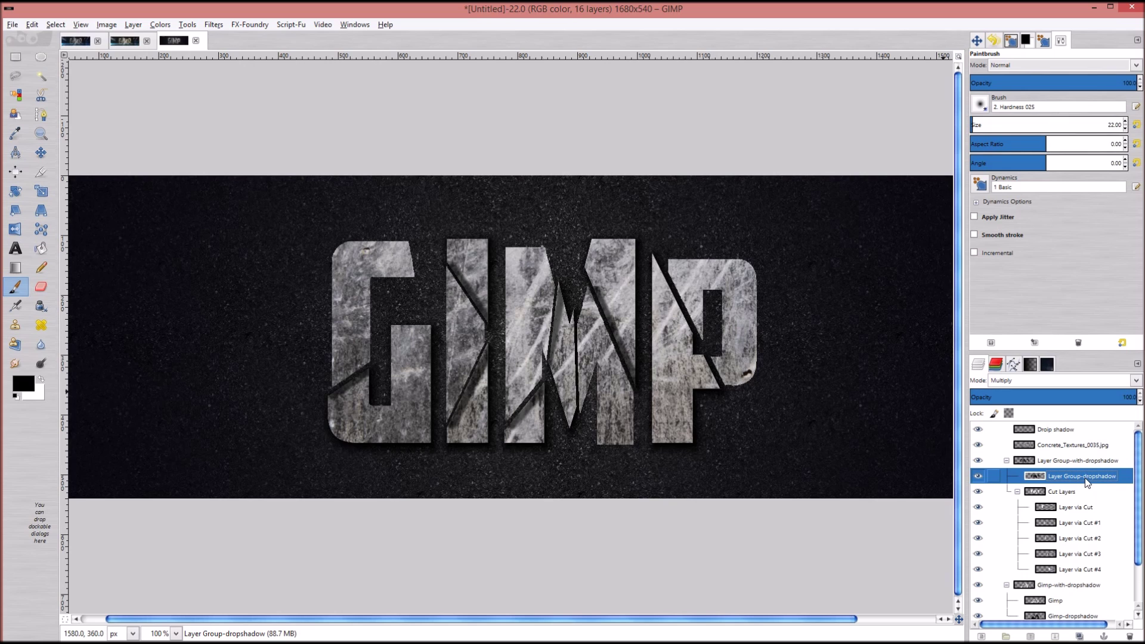
Step: Add a pasted copy of Layer Group-dropshadow directly above Layer Group-with-dropshadow and hide the original shadow layer
left_click_drag(1086, 482, 621, 406)
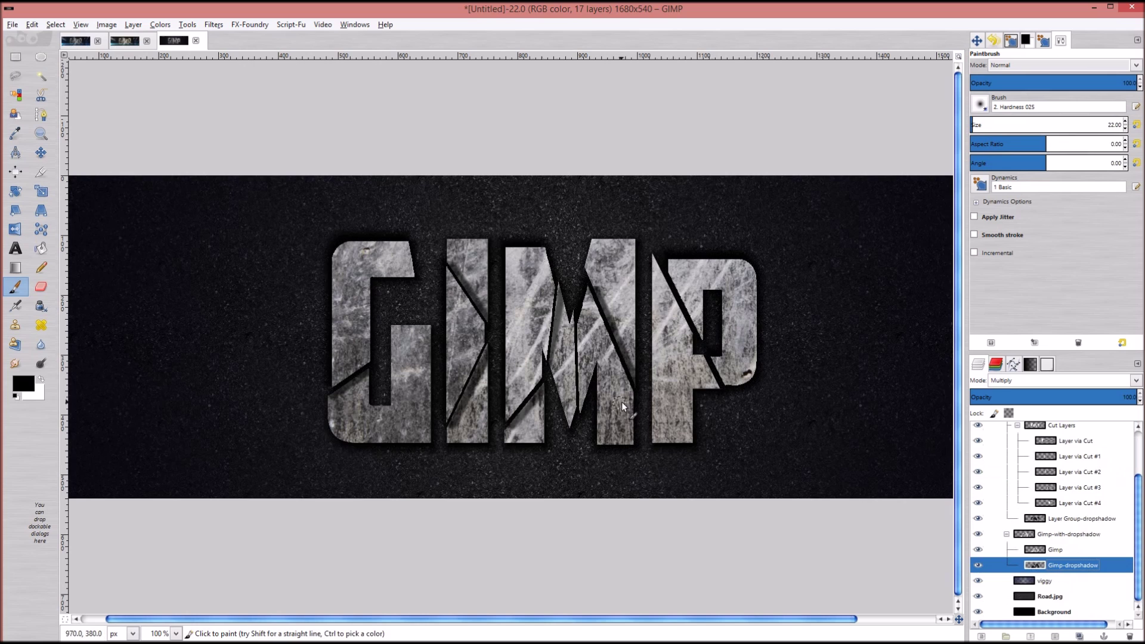
left_click_drag(1139, 523, 1134, 501)
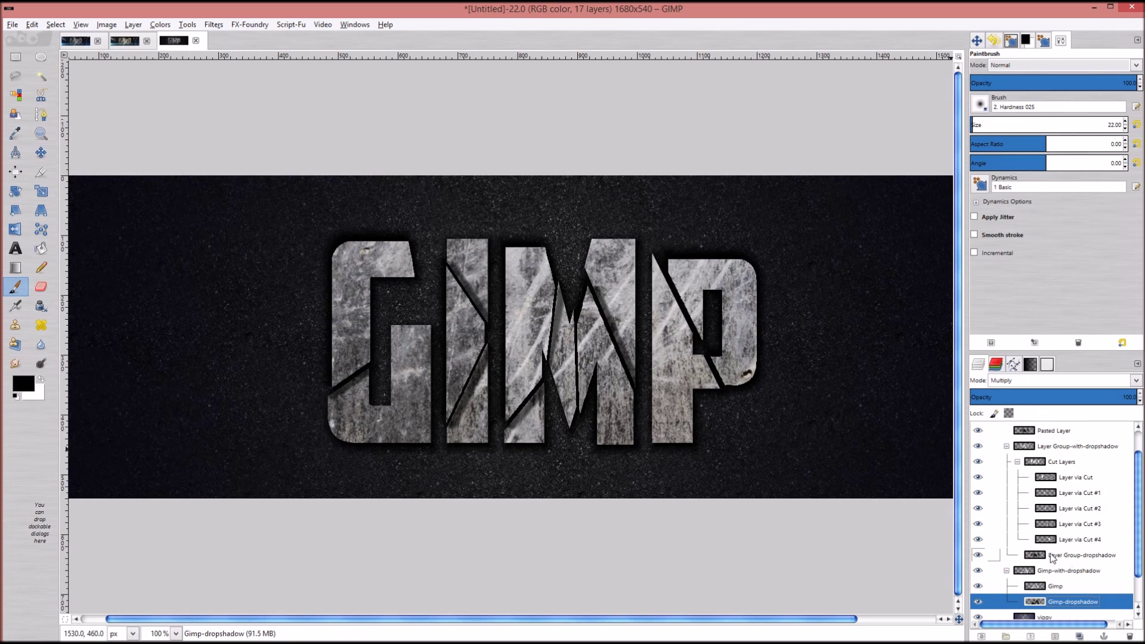
left_click(978, 555)
Step: Copy the whole Gimp-dropshadow layer and paste it as a new layer above Droip shadow
left_click_drag(1139, 532, 1137, 571)
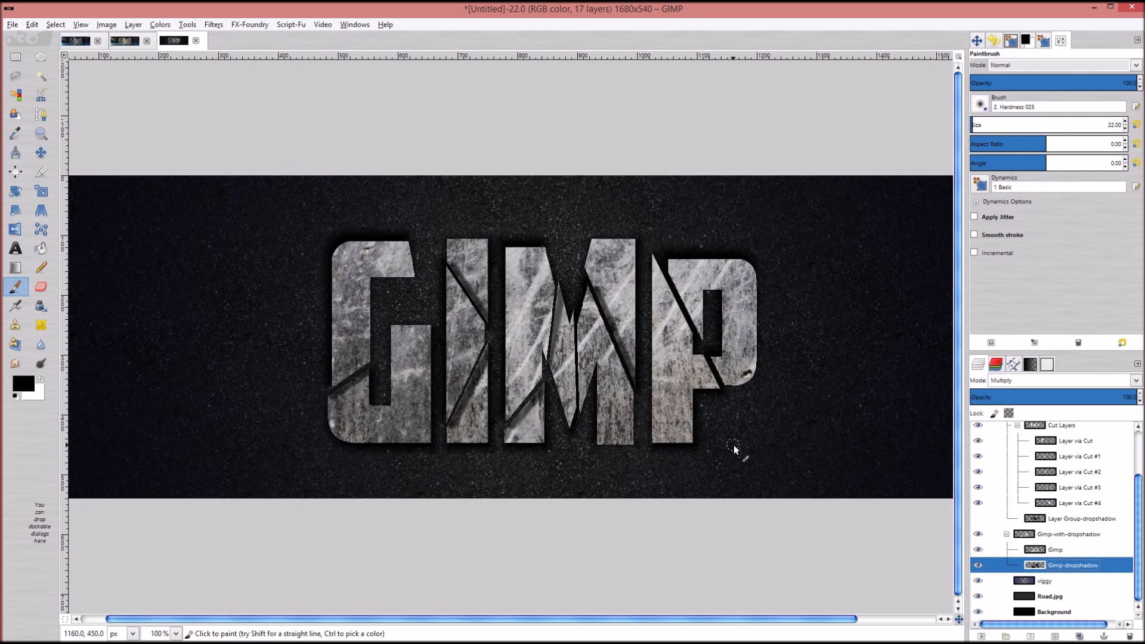
key("ctrl+a")
key("ctrl+c")
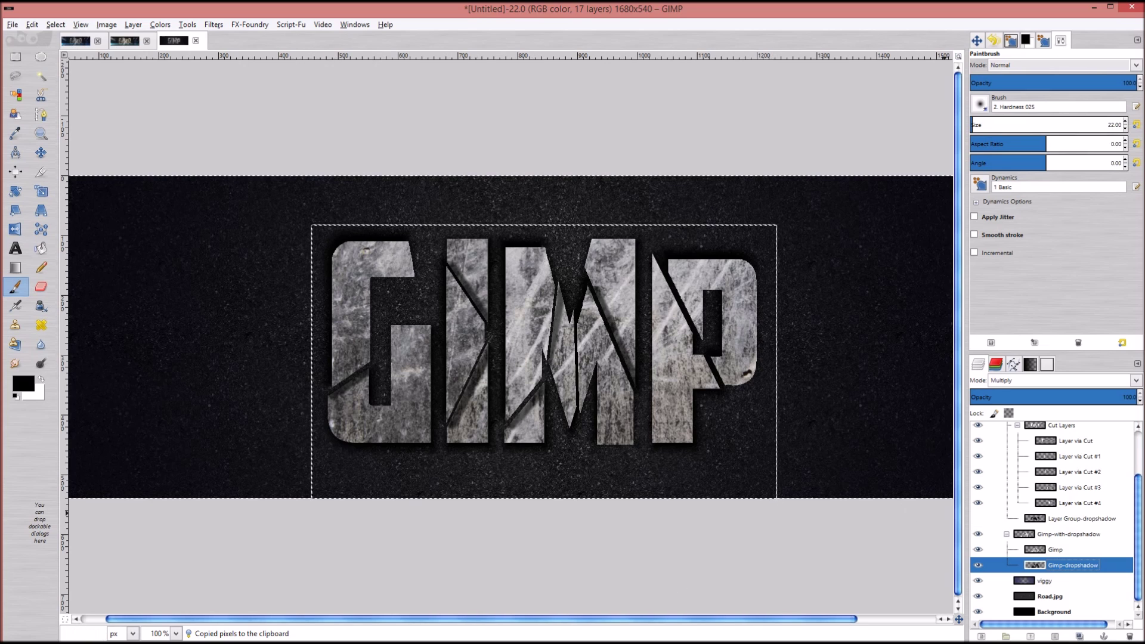
scroll(1064, 438, "up", 3)
left_click(1068, 430)
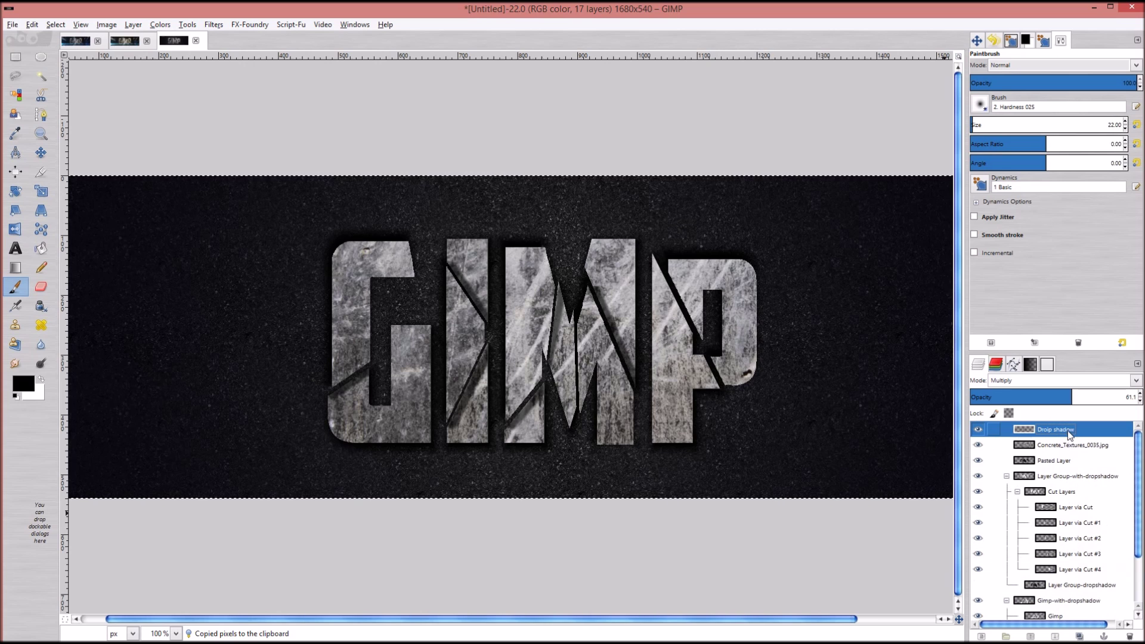
key("ctrl+v")
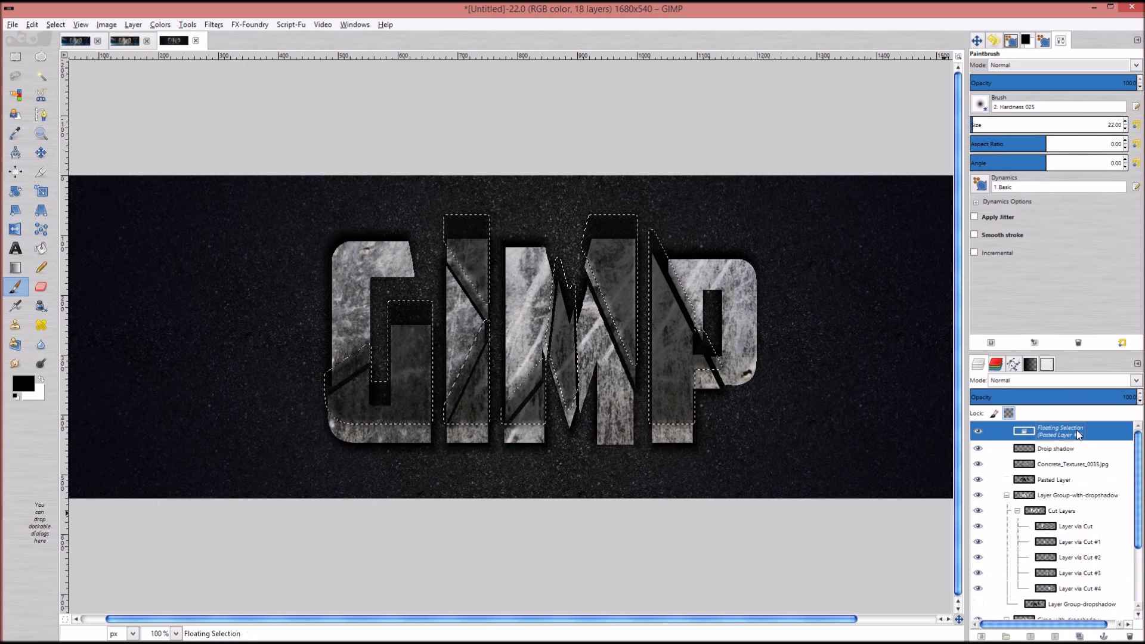
left_click(981, 637)
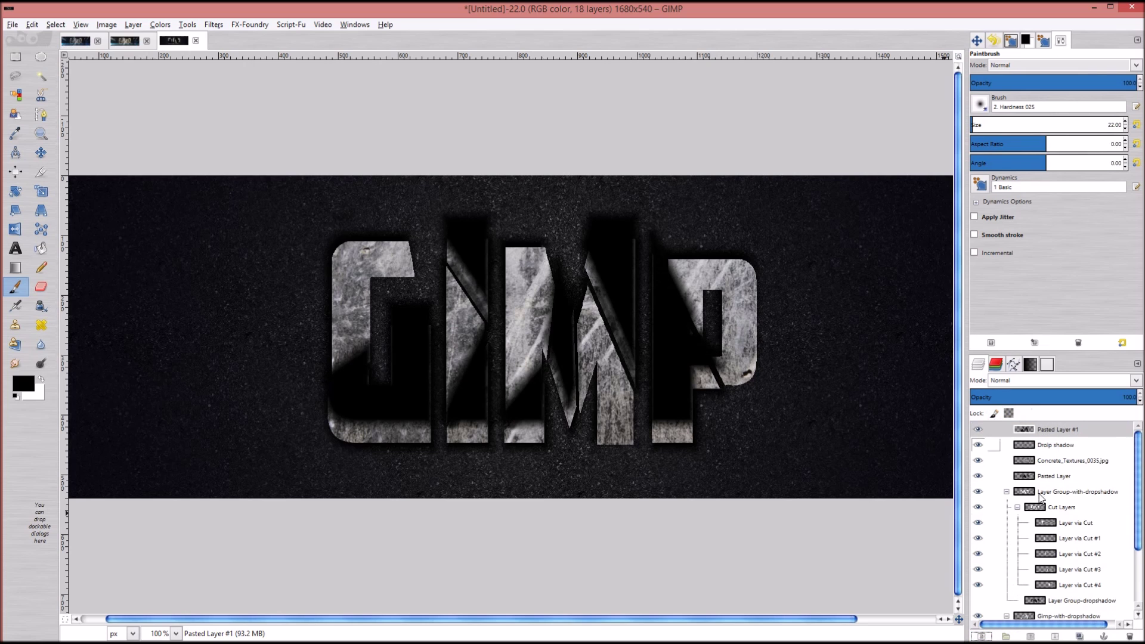
Step: Lower Pasted Layer #1 in the stack until it sits directly beneath Pasted Layer
left_click(1056, 637)
left_click(1057, 637)
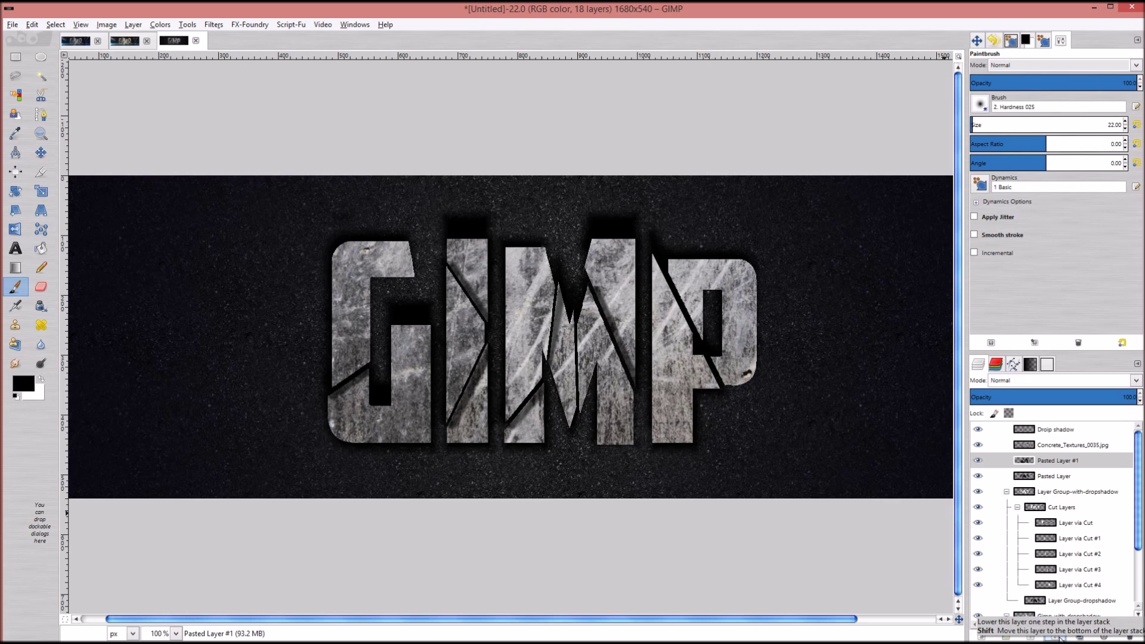
left_click(1056, 637)
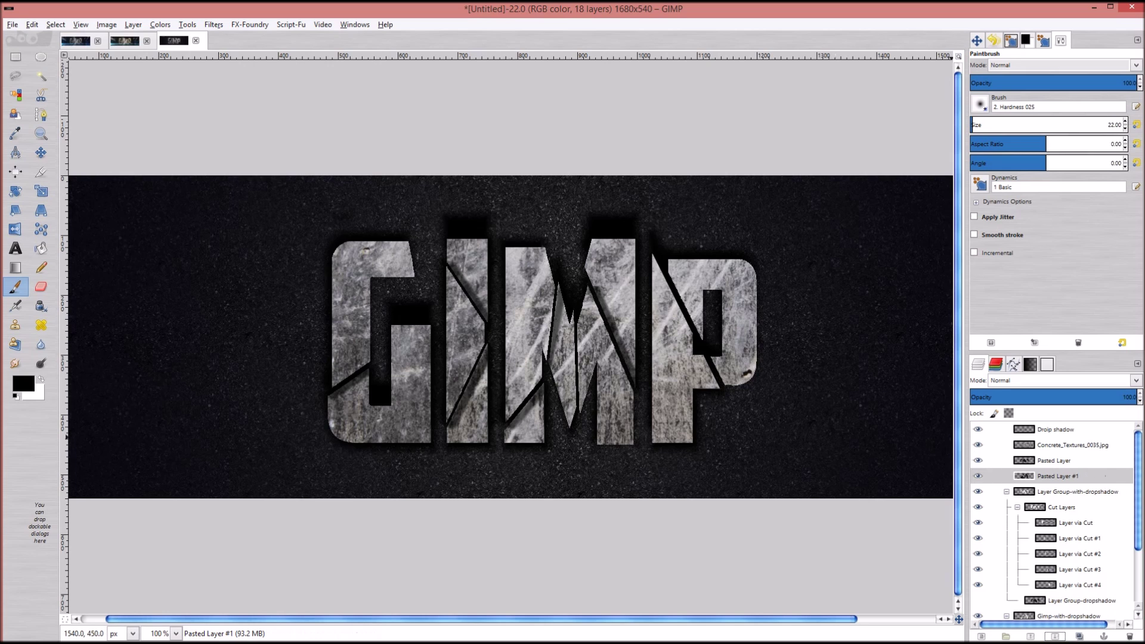
Step: Compare the Gimp-dropshadow and pasted shadow layers by toggling their visibility, and delete Pasted Layer #1
scroll(1139, 498, "down", 3)
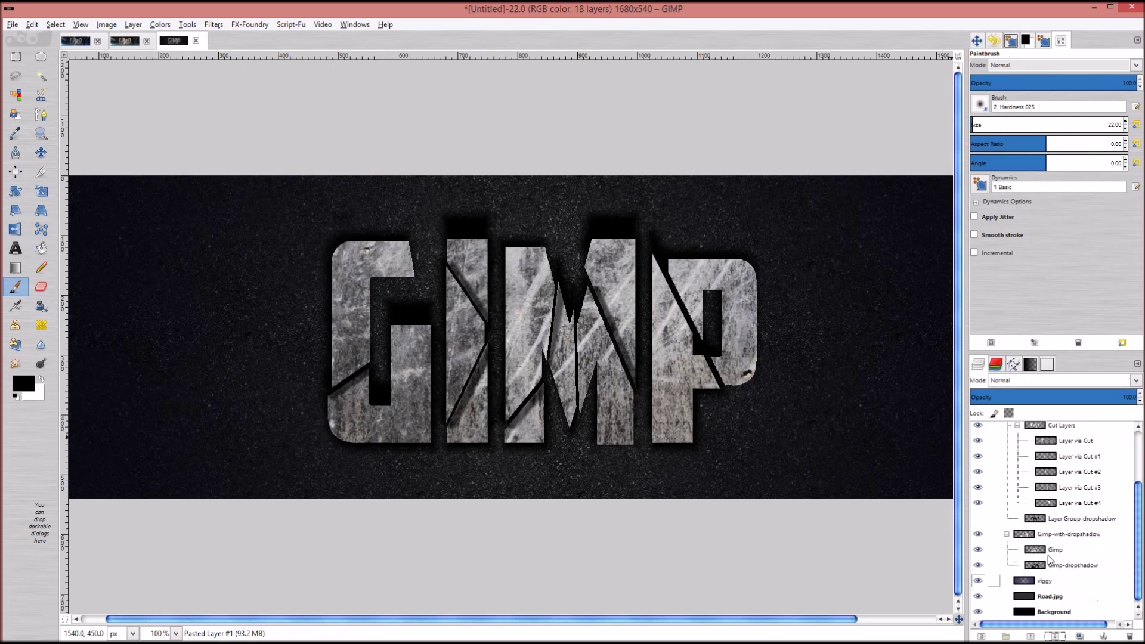
left_click(977, 565)
left_click(977, 565)
scroll(1139, 532, "up", 3)
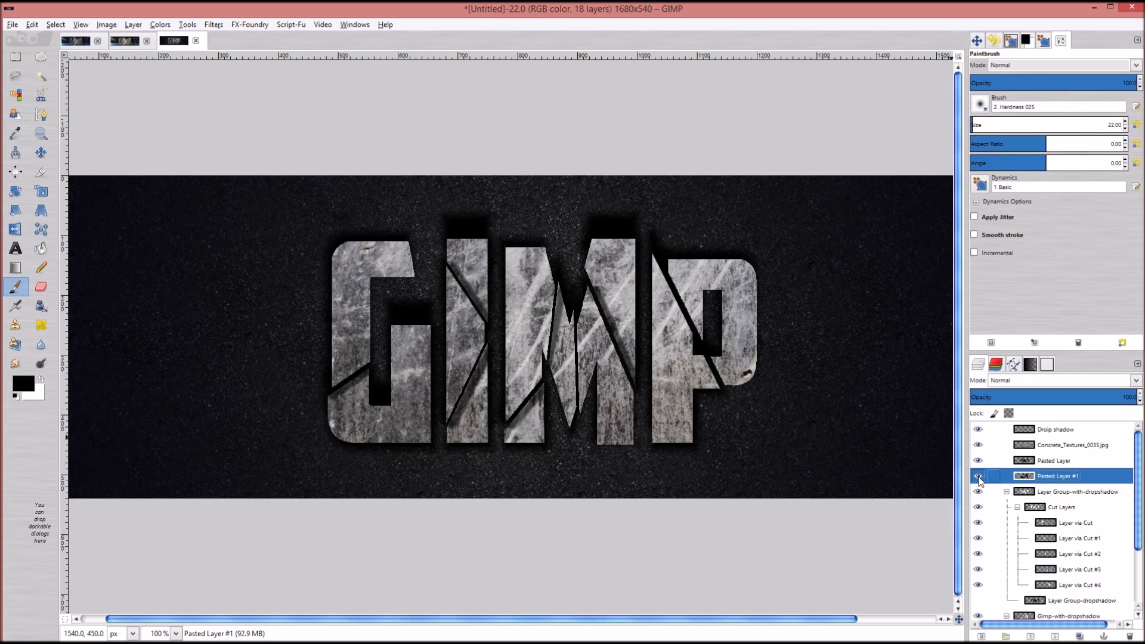
left_click(978, 480)
left_click(978, 480)
left_click(978, 480)
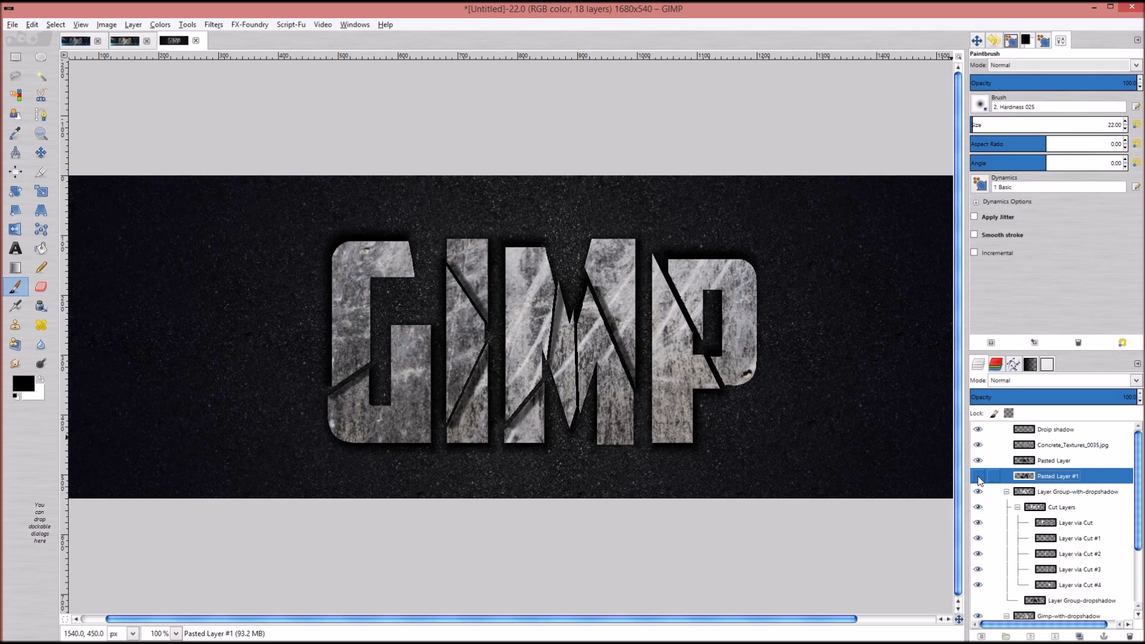
left_click(977, 462)
left_click(977, 462)
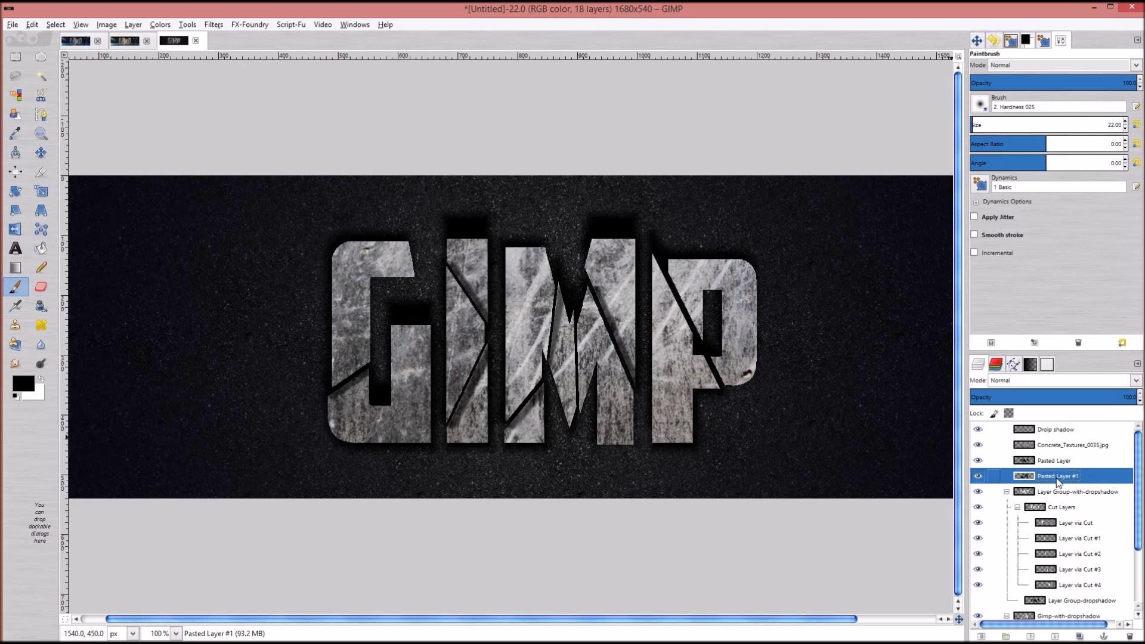
left_click(1129, 637)
Step: Toggle the visibility of Gimp-dropshadow and the Gimp-with-dropshadow group to check the shadow around the letters
scroll(1062, 537, "down", 3)
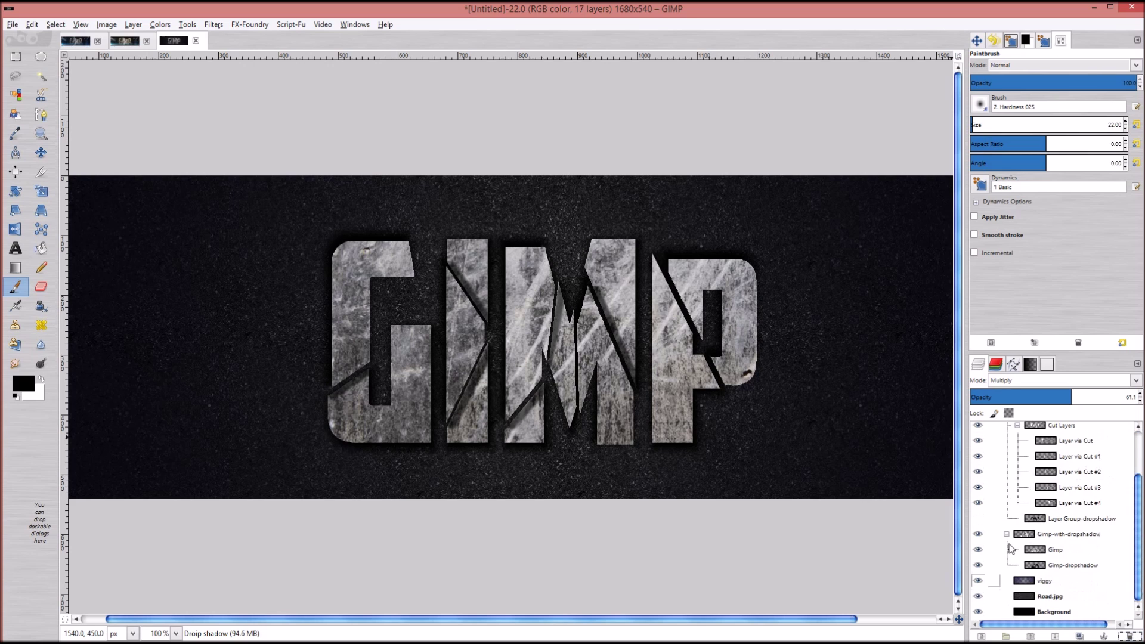
left_click(1063, 565)
left_click(978, 564)
left_click(979, 534)
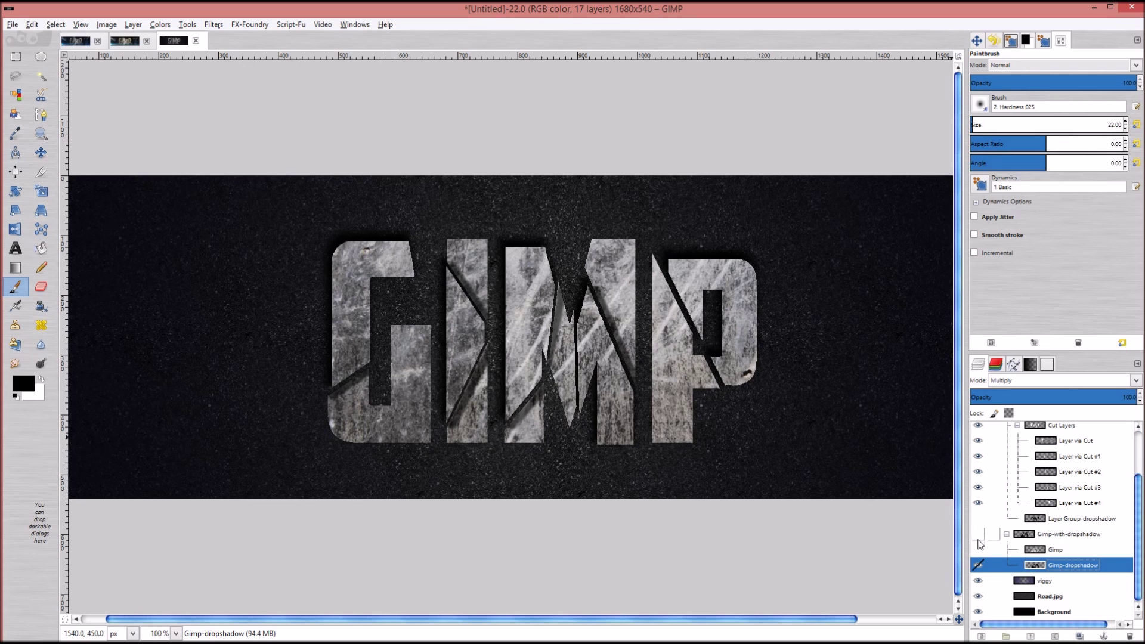
left_click(978, 535)
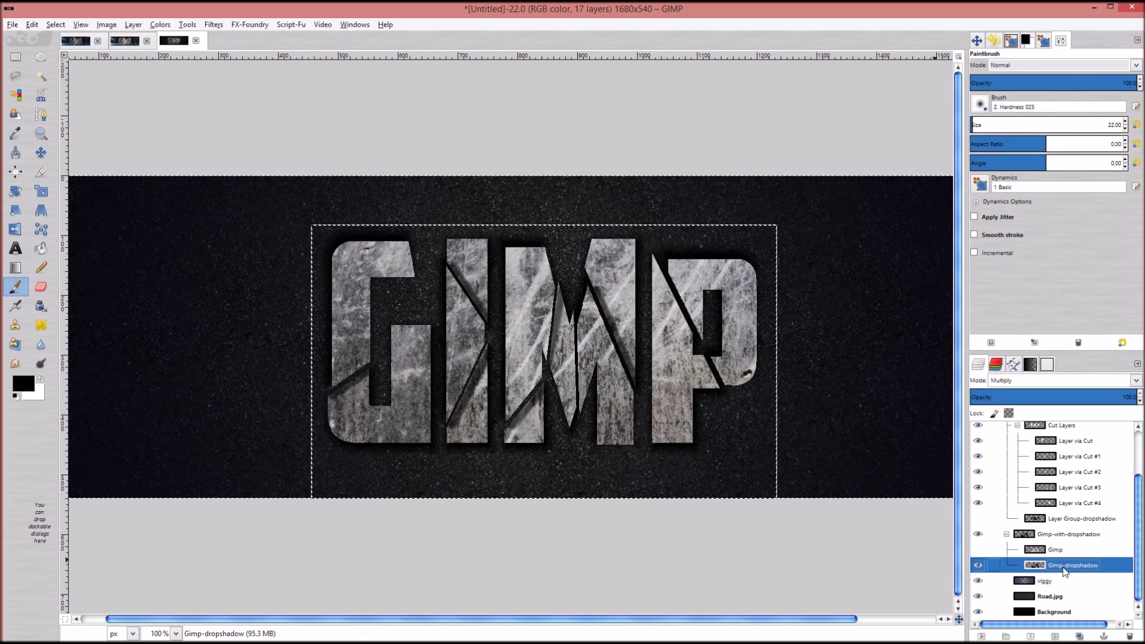
Step: Copy the Gimp-dropshadow layer and paste it as a new layer at the top of the stack
key("ctrl+c")
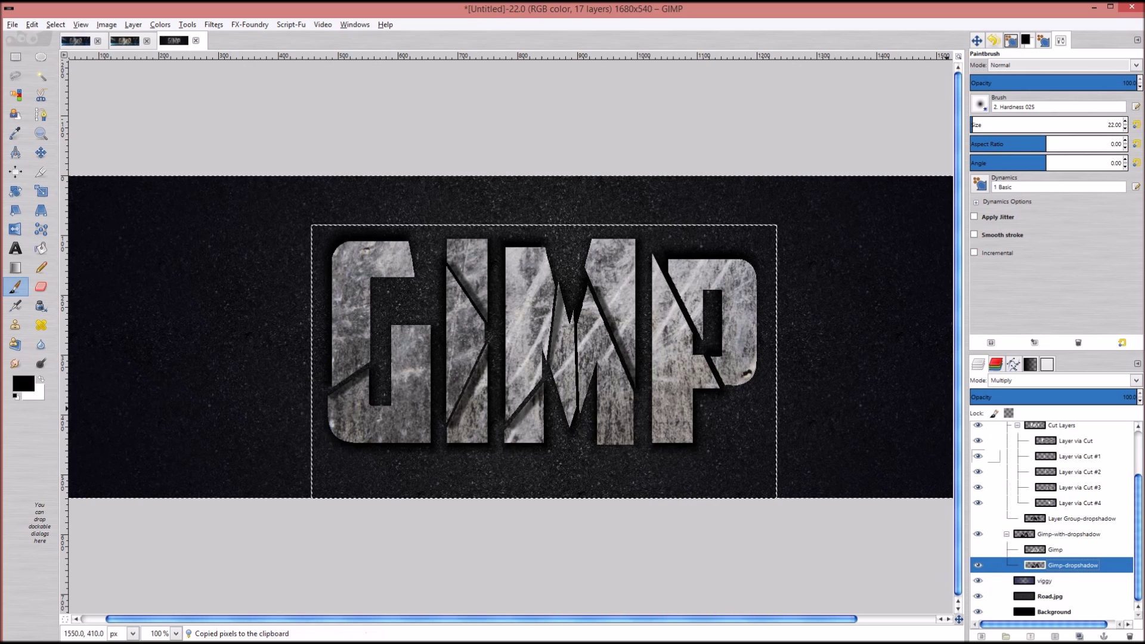
scroll(1126, 431, "up", 3)
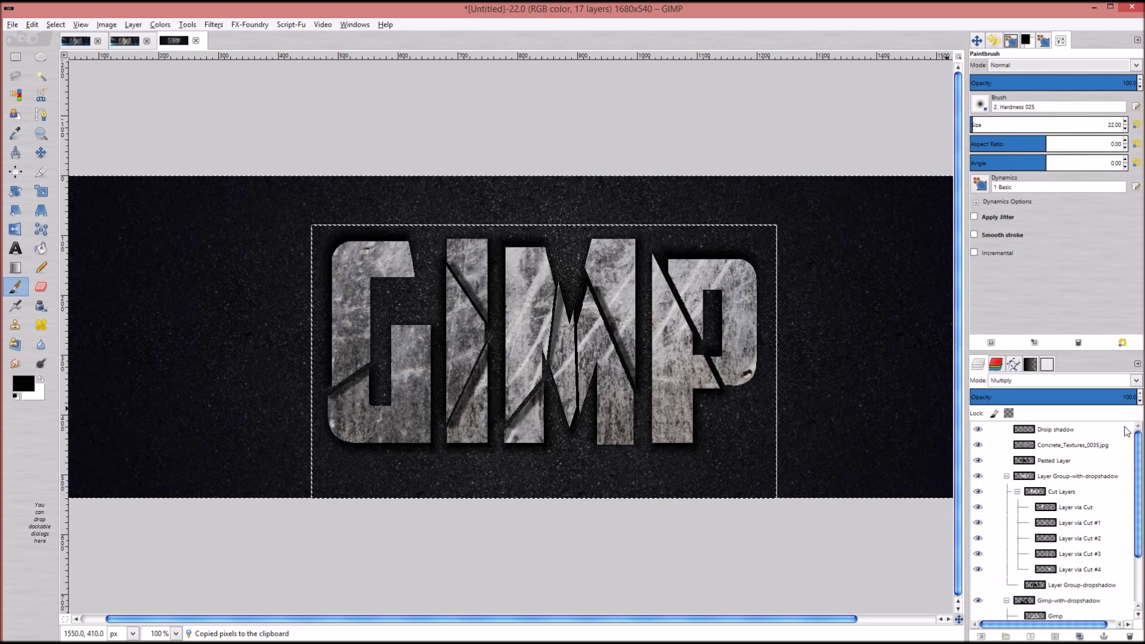
left_click(1077, 463)
key("ctrl+v")
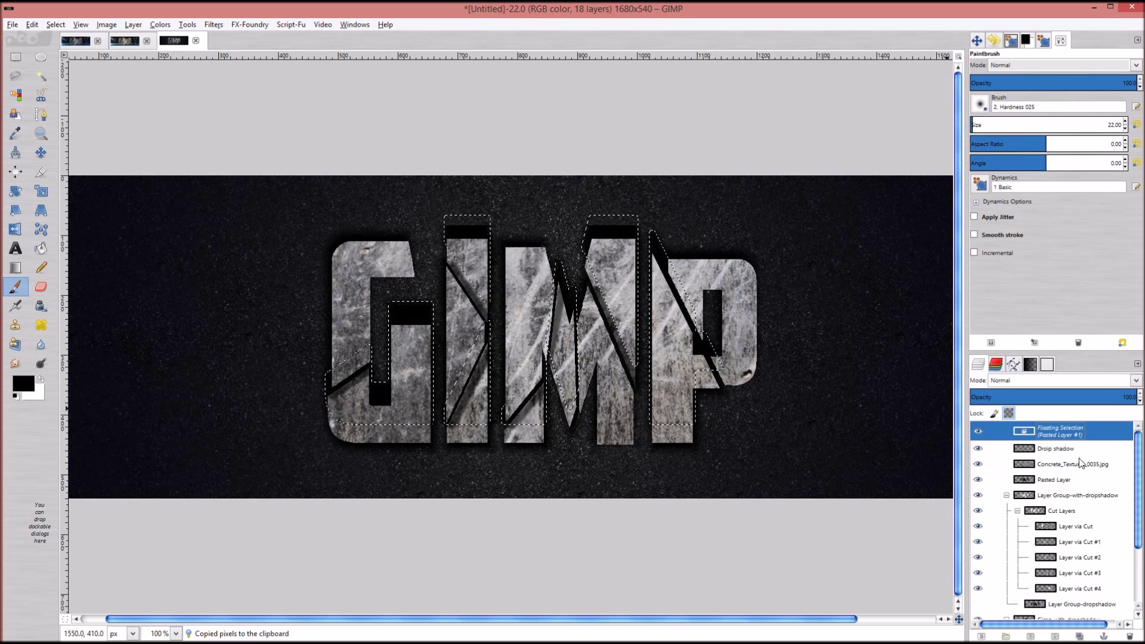
left_click(988, 637)
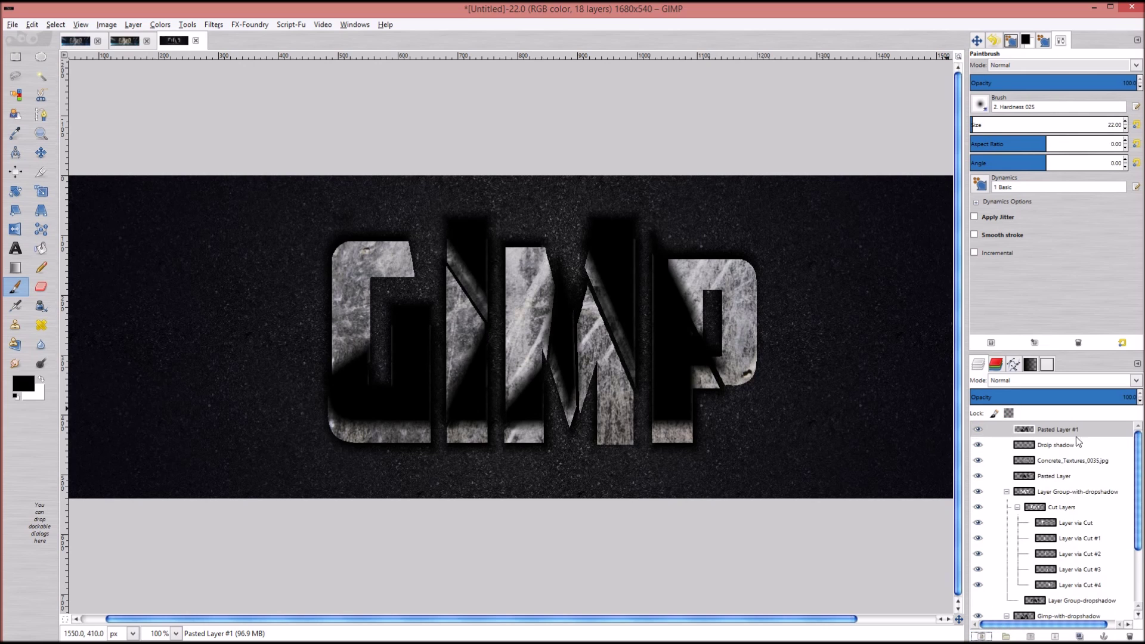
Step: Lower the newly pasted shadow layer directly beneath Pasted Layer and move it into alignment with the letters
left_click(1056, 638)
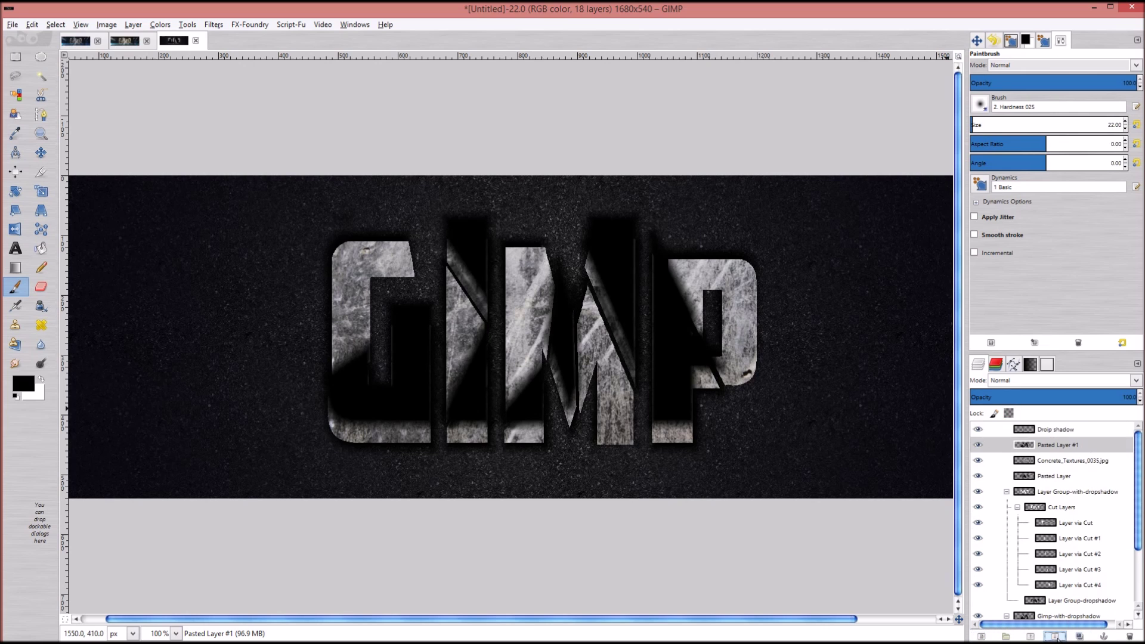
left_click(1055, 637)
left_click(1056, 638)
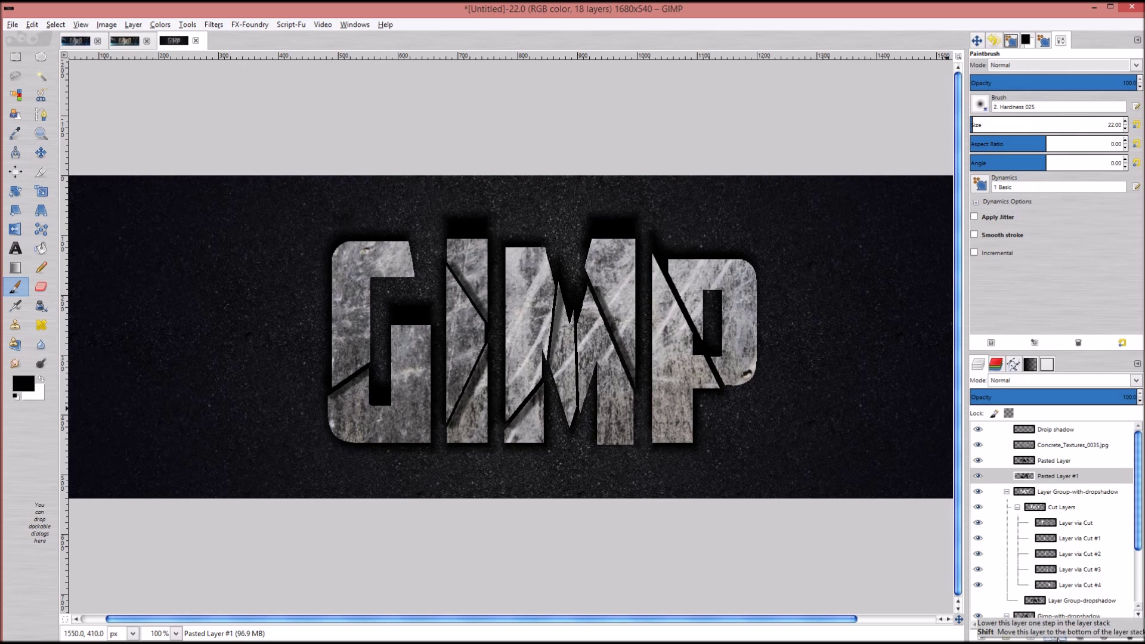
left_click(40, 152)
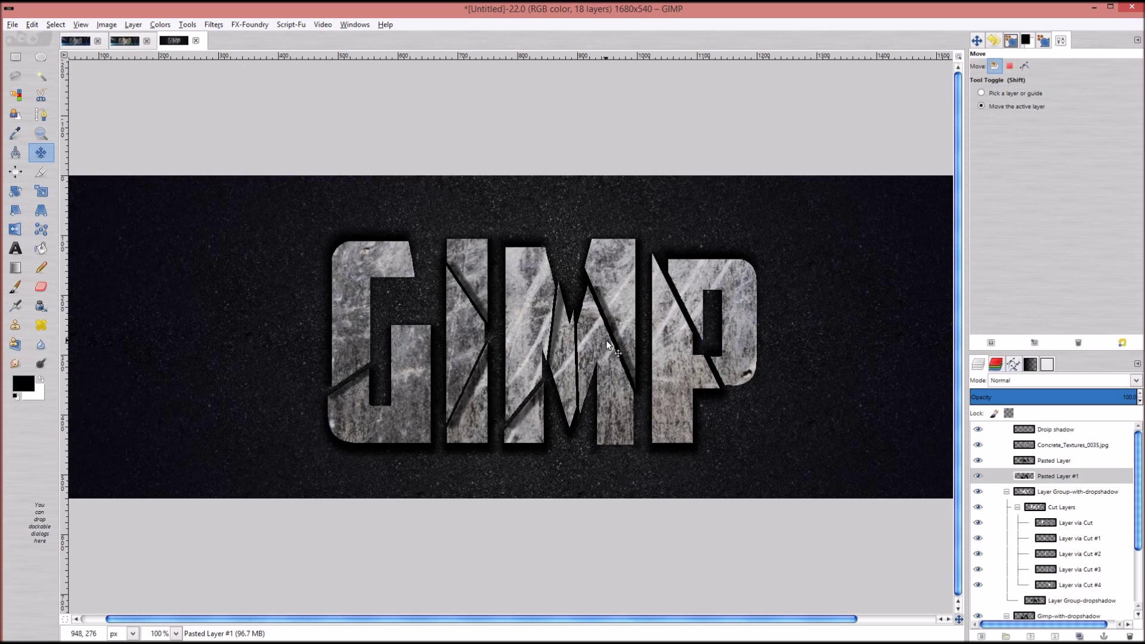
Step: Compare the shadows by toggling the visibility of Pasted Layer, Pasted Layer #1 and the Layer Group-with-dropshadow group
left_click(979, 461)
left_click(979, 460)
left_click(978, 491)
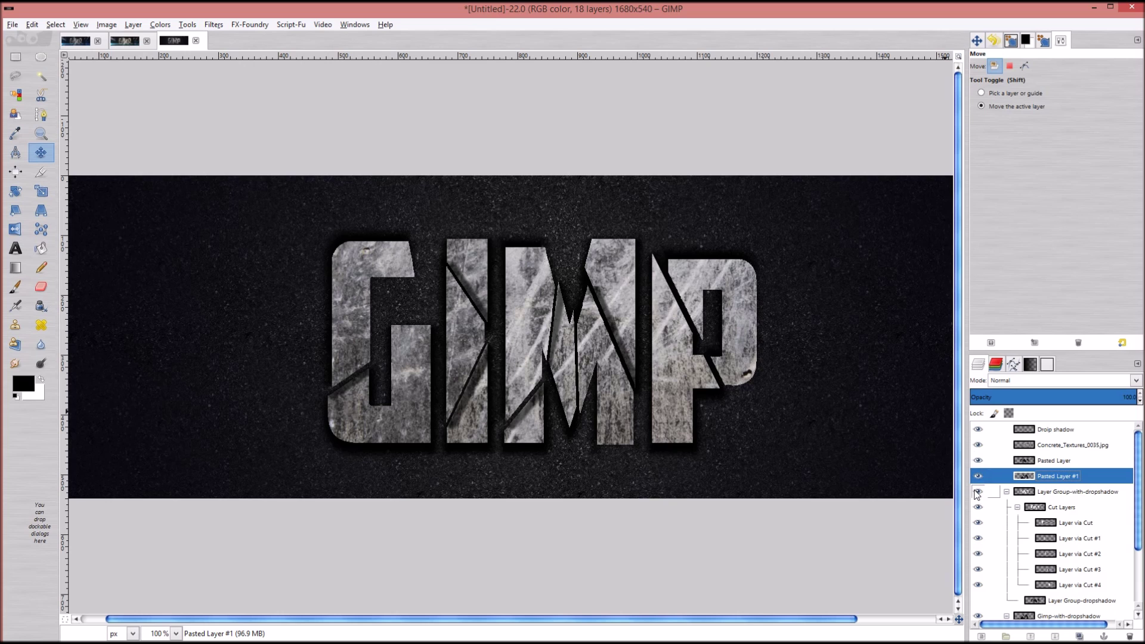
left_click(978, 476)
left_click(978, 492)
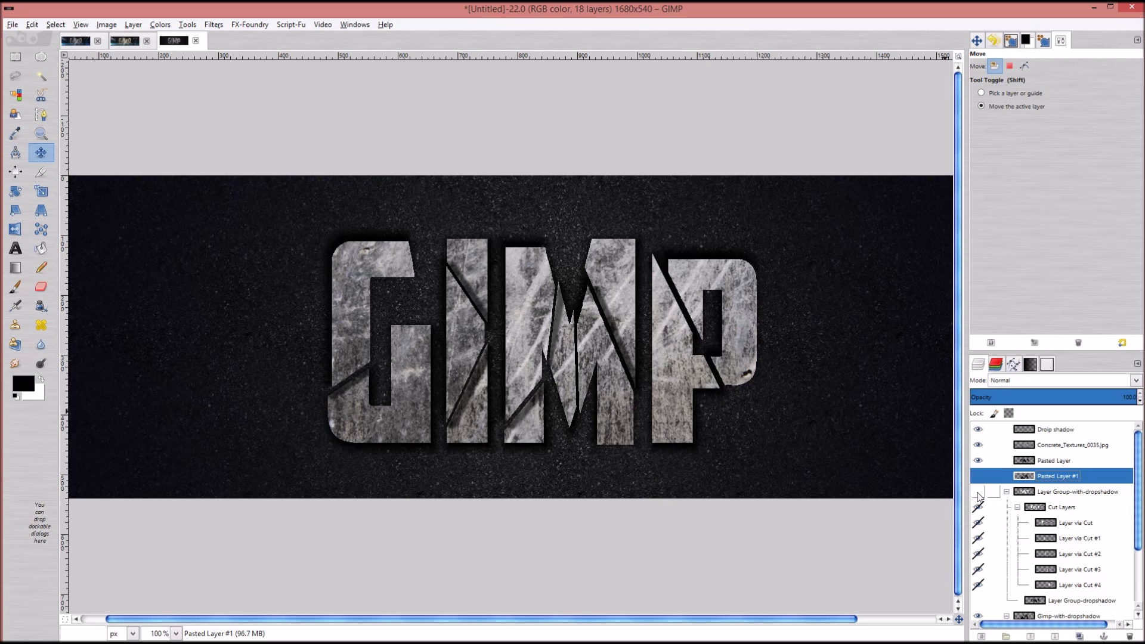
left_click(980, 462)
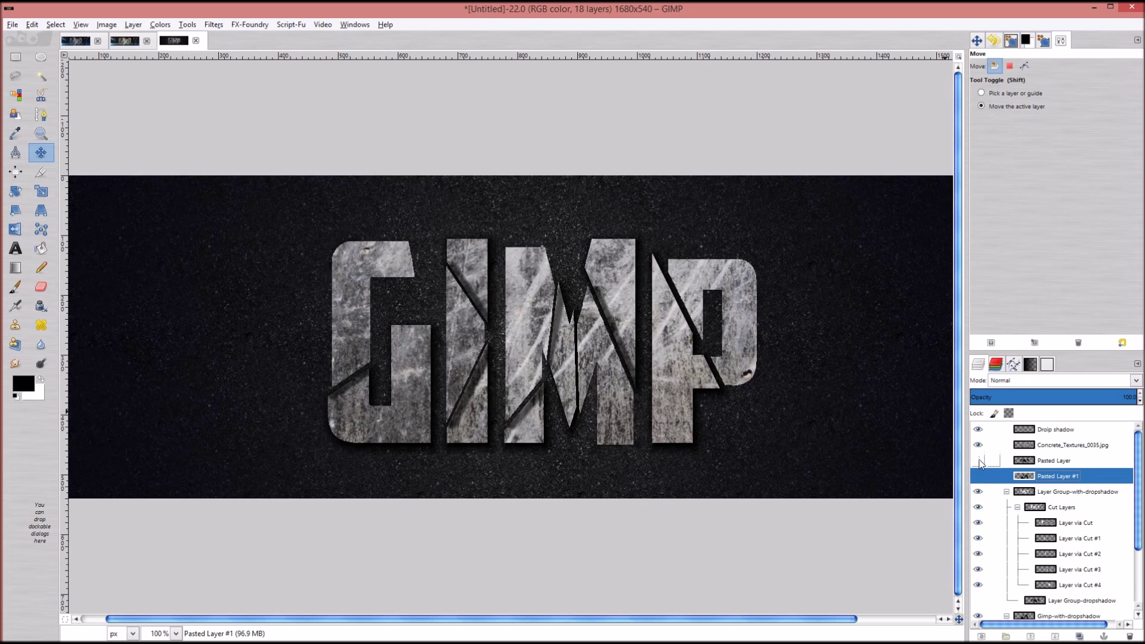
left_click(978, 476)
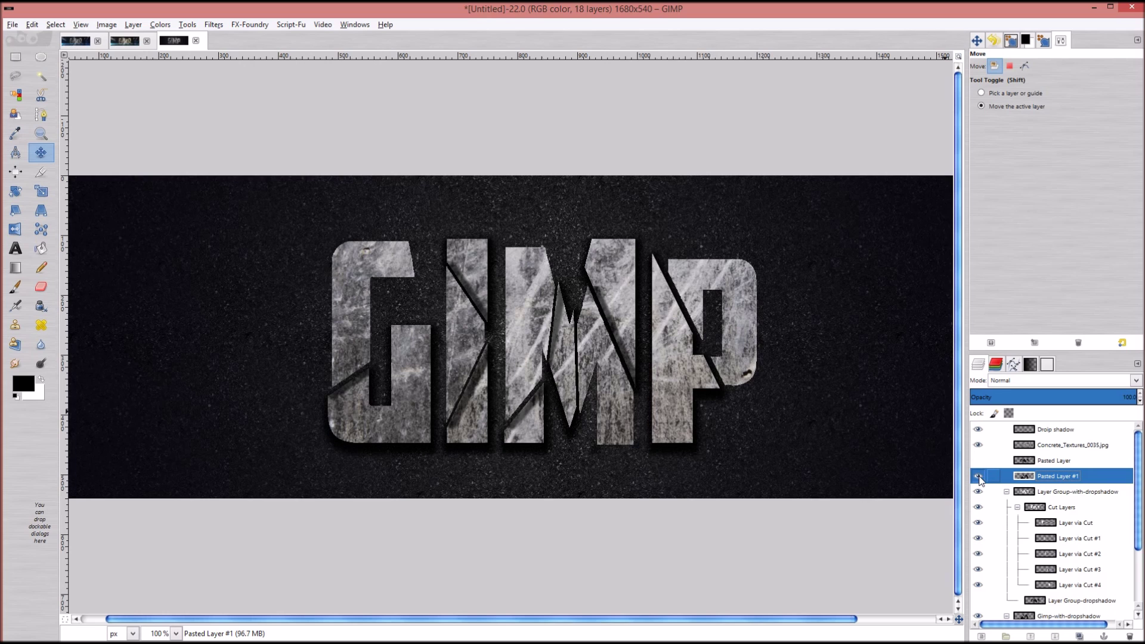
left_click(979, 461)
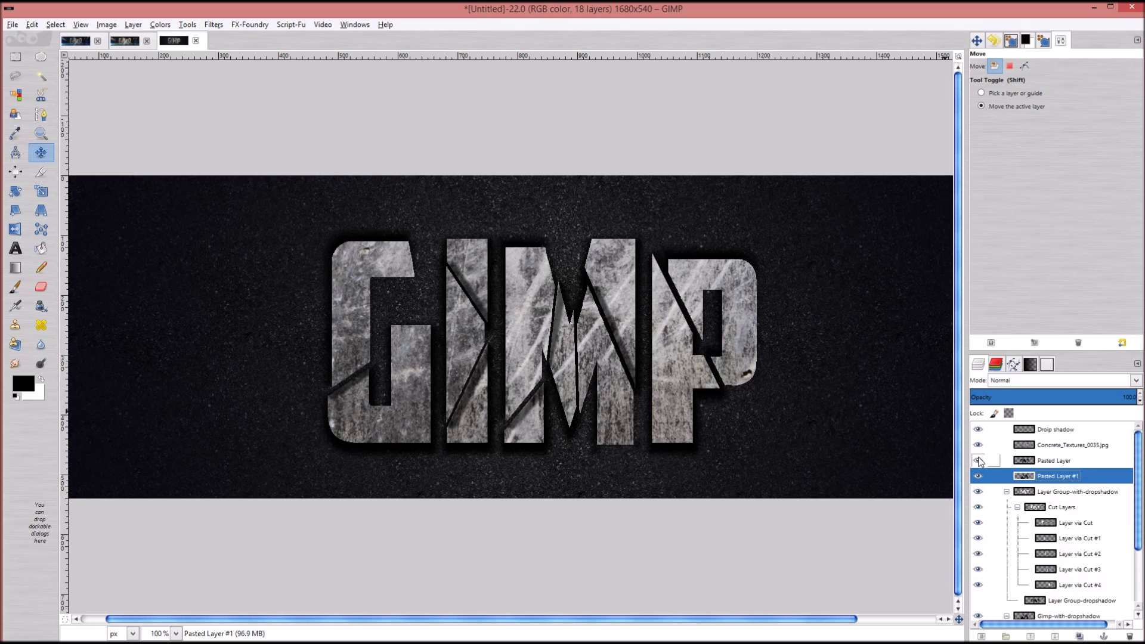
left_click(978, 460)
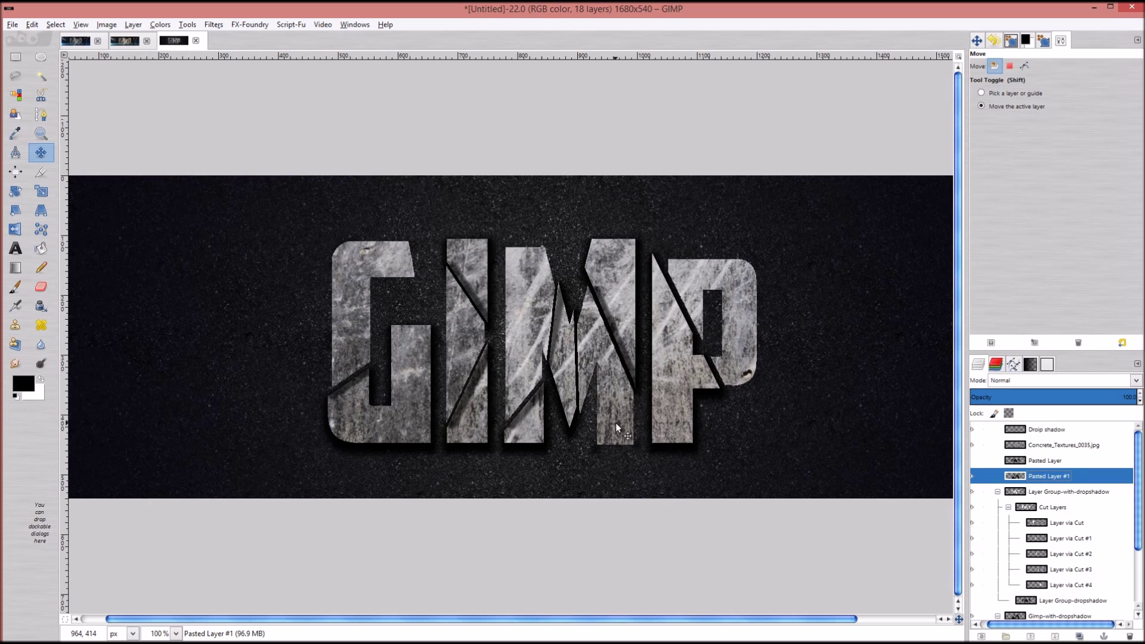
Step: Nudge Pasted Layer #1 and Pasted Layer so their shadows line up with the letters, leaving both layers visible
left_click(647, 333)
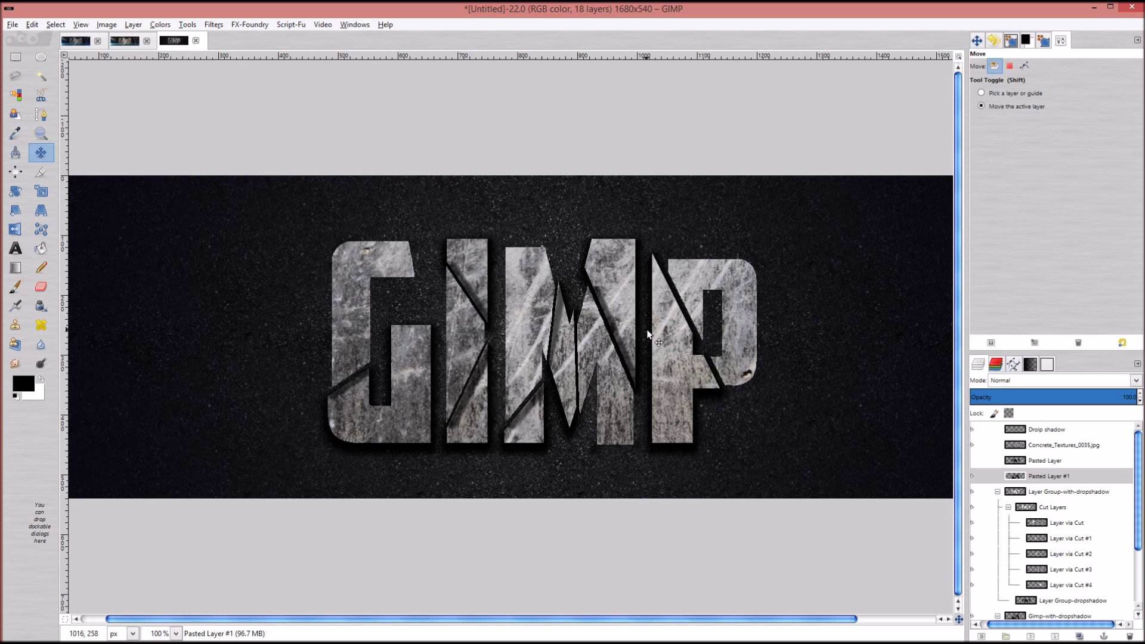
left_click(1012, 464)
left_click(977, 462)
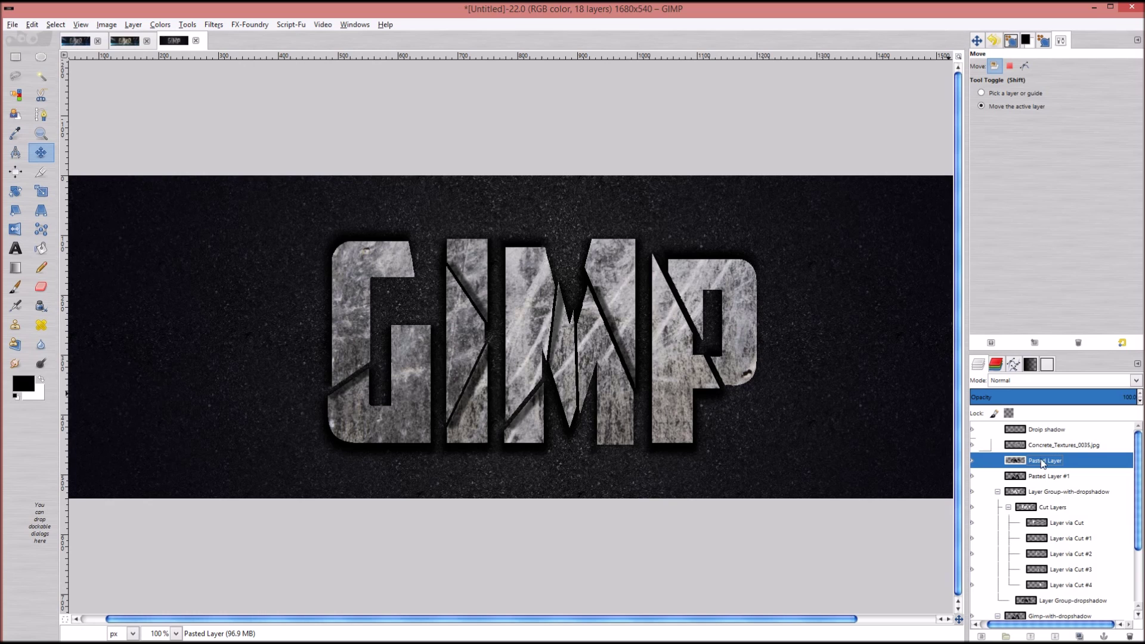
left_click(710, 394)
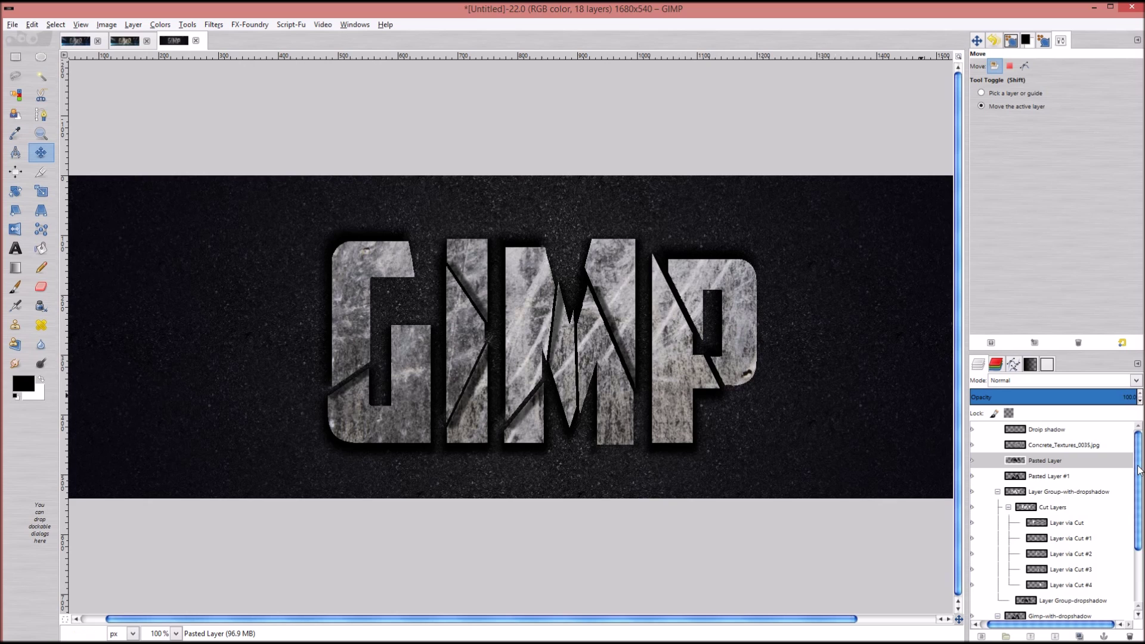
left_click_drag(1032, 624, 1022, 624)
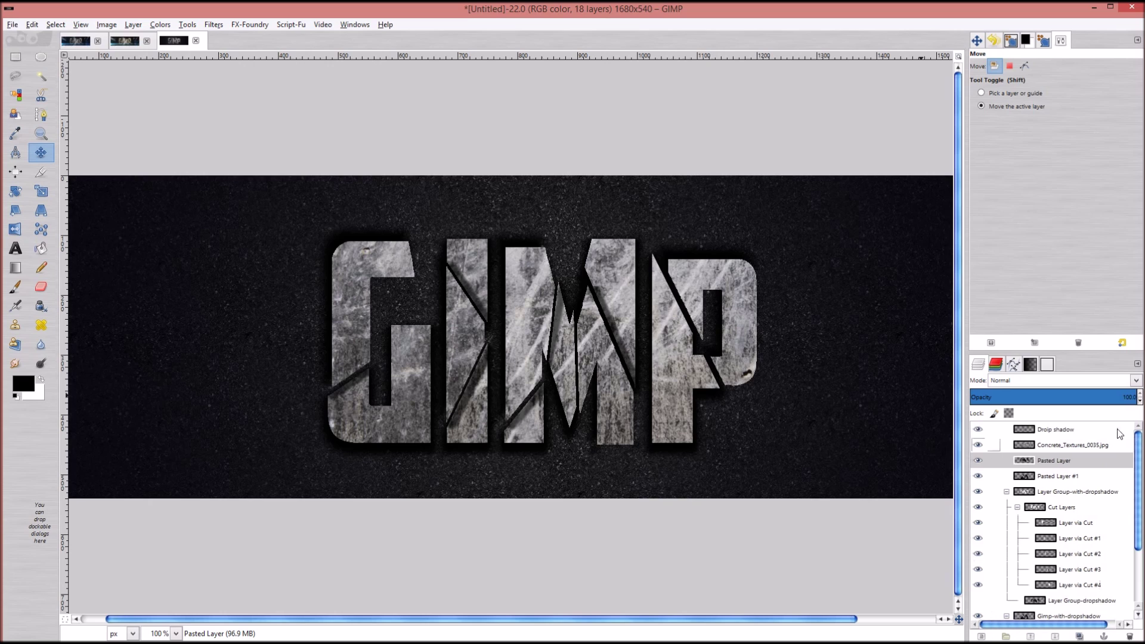
left_click(1067, 432)
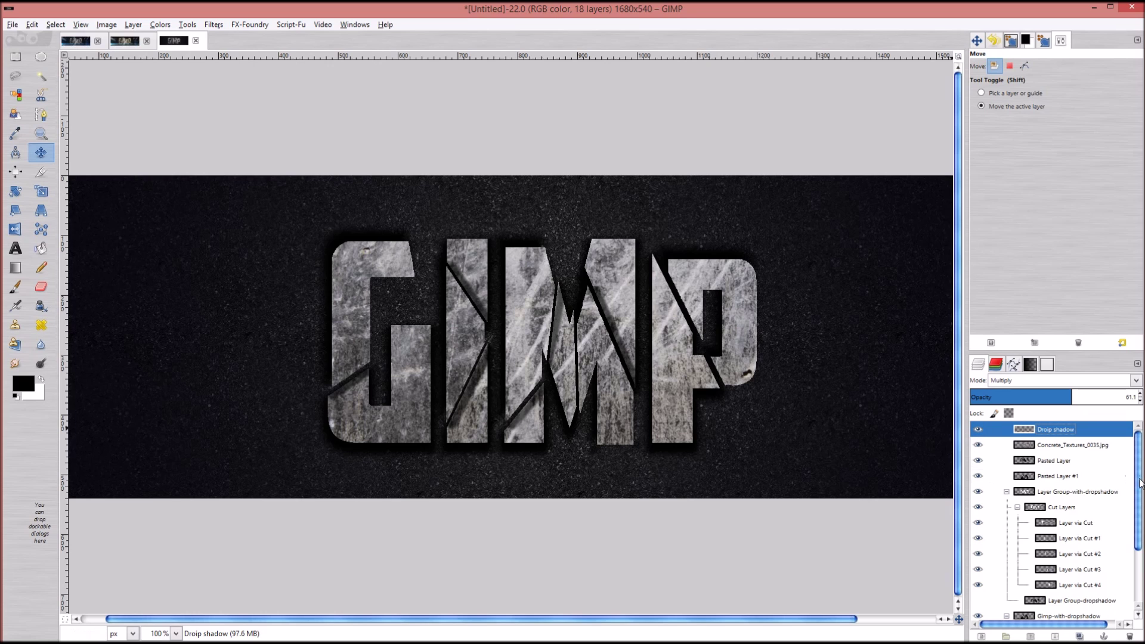
scroll(1135, 477, "down", 3)
scroll(1139, 476, "up", 3)
left_click(214, 25)
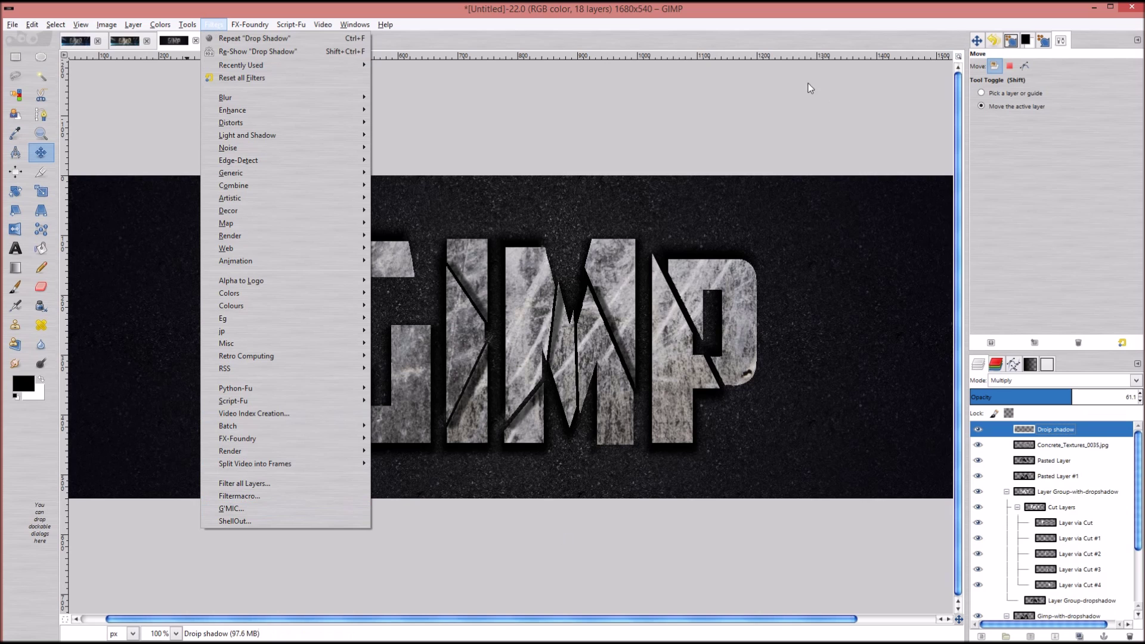
left_click(798, 24)
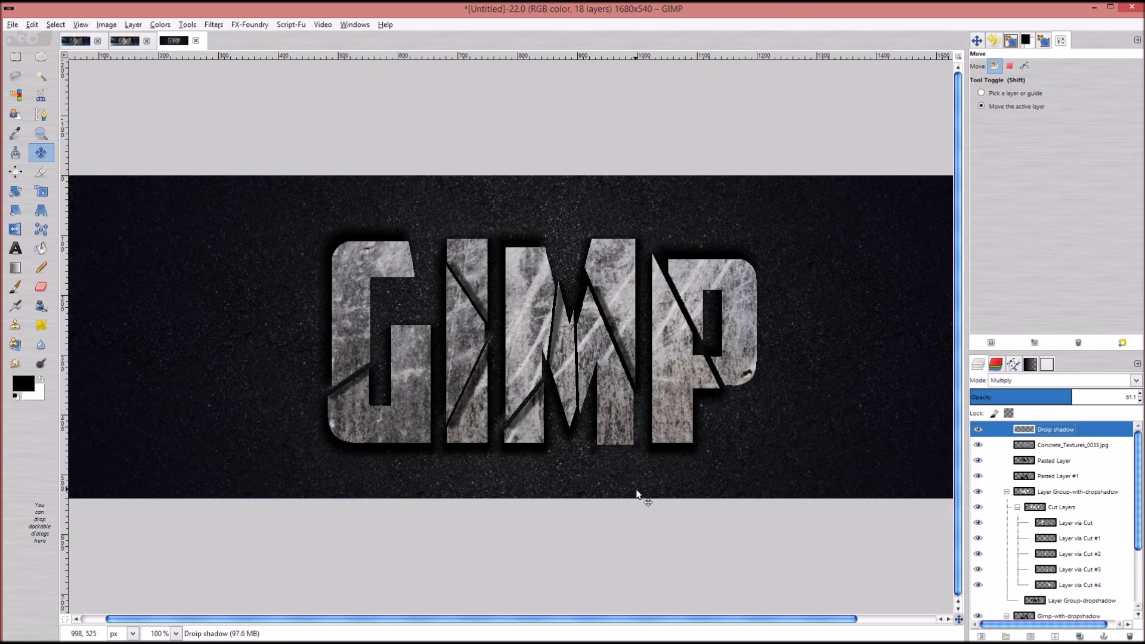
Step: Collapse the Cut Layers group and hide the Layer Group-with-dropshadow and Gimp-with-dropshadow groups
left_click(1017, 508)
left_click(978, 507)
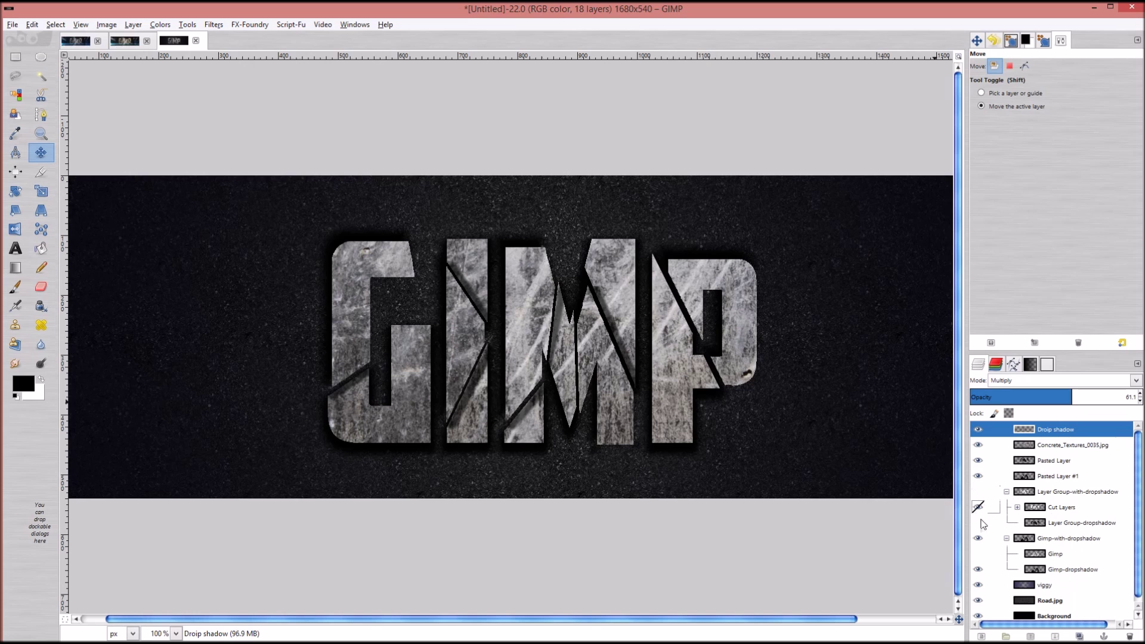
left_click(978, 569)
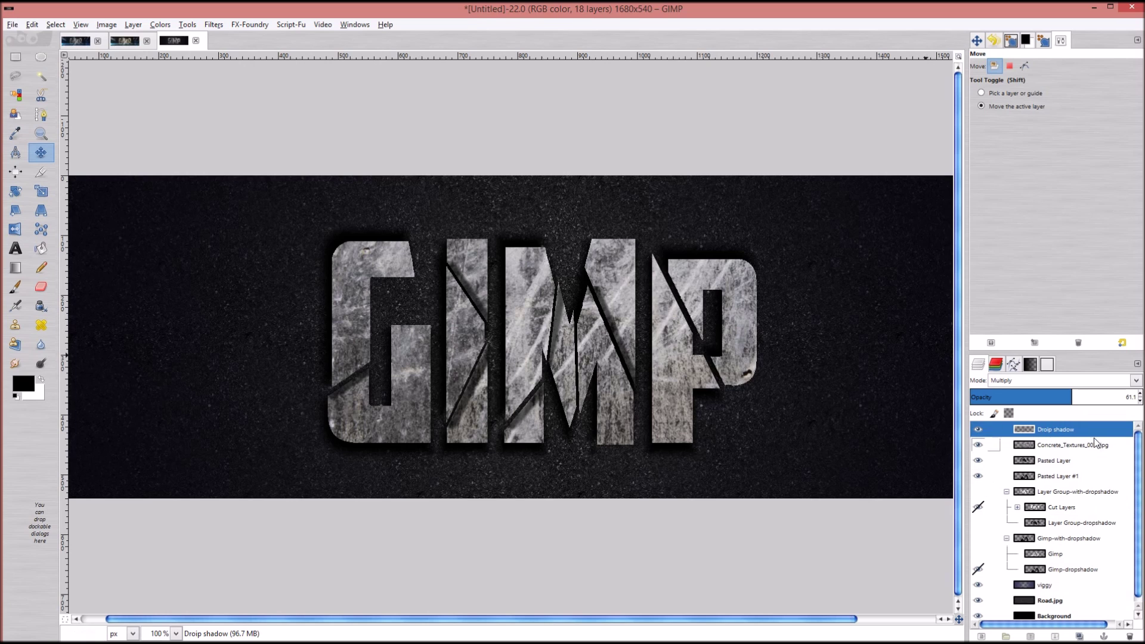
Step: Apply a Satin effect to Concrete_Textures_0035.jpg: colour 4d2c00, Multiply, opacity 60, angle 124, distance 27, size 38, inverted Cove - Deep contour
left_click(1063, 449)
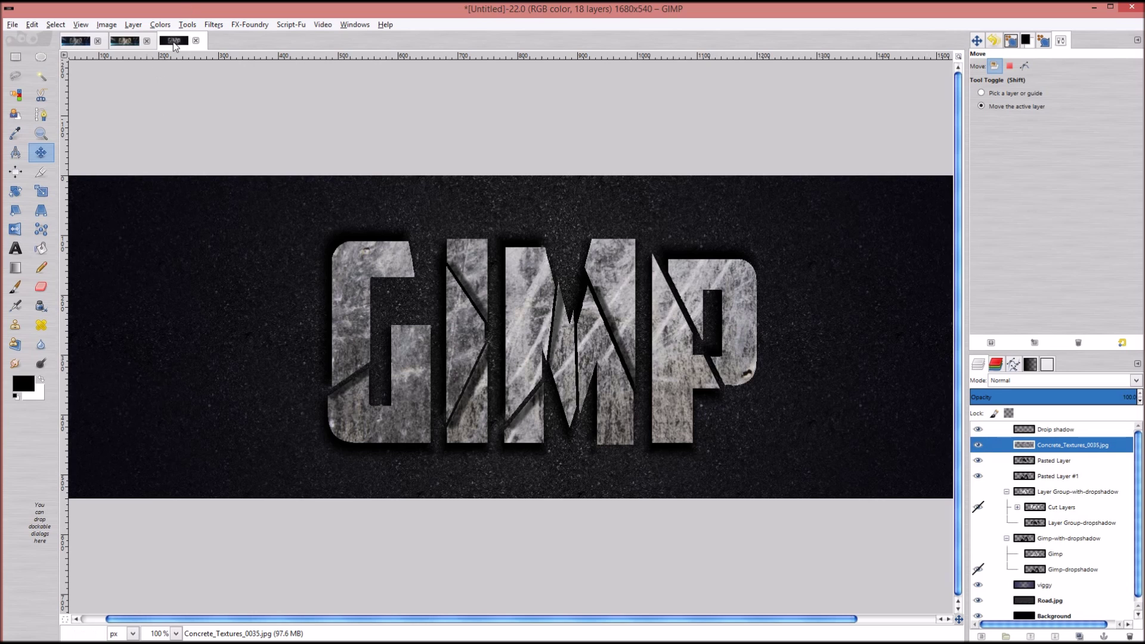
left_click(133, 25)
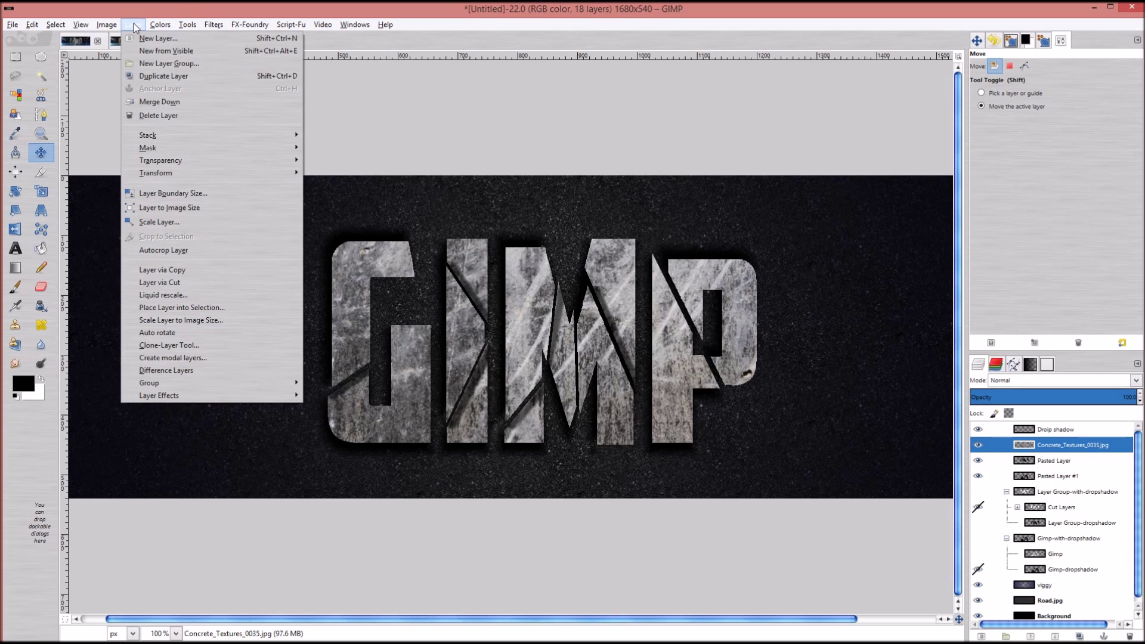
mouse_move(236, 398)
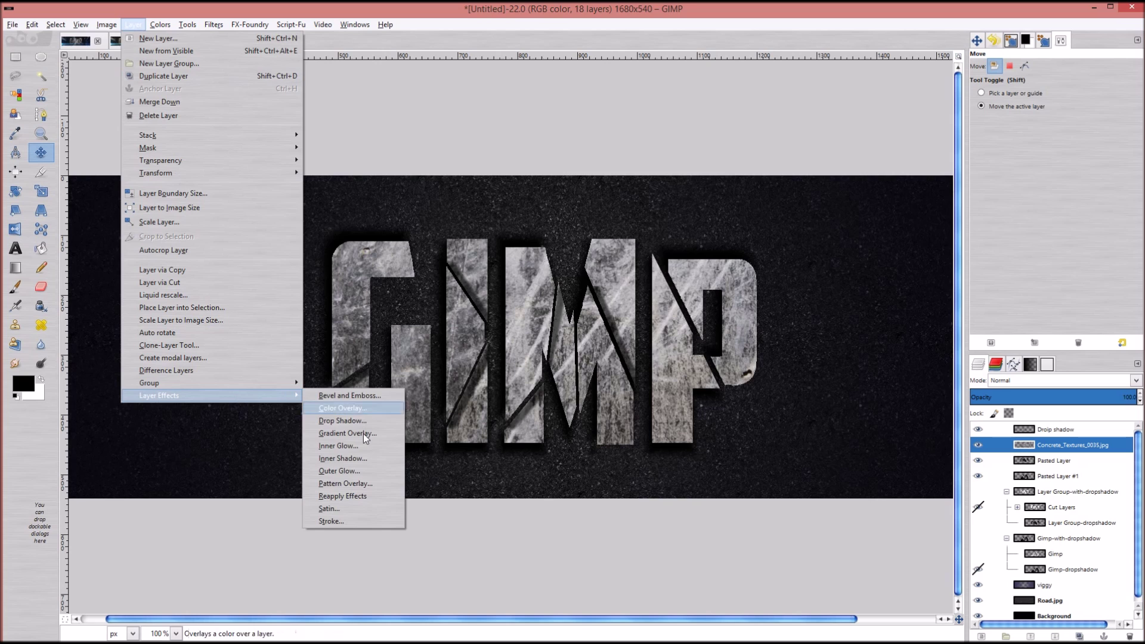
left_click(359, 507)
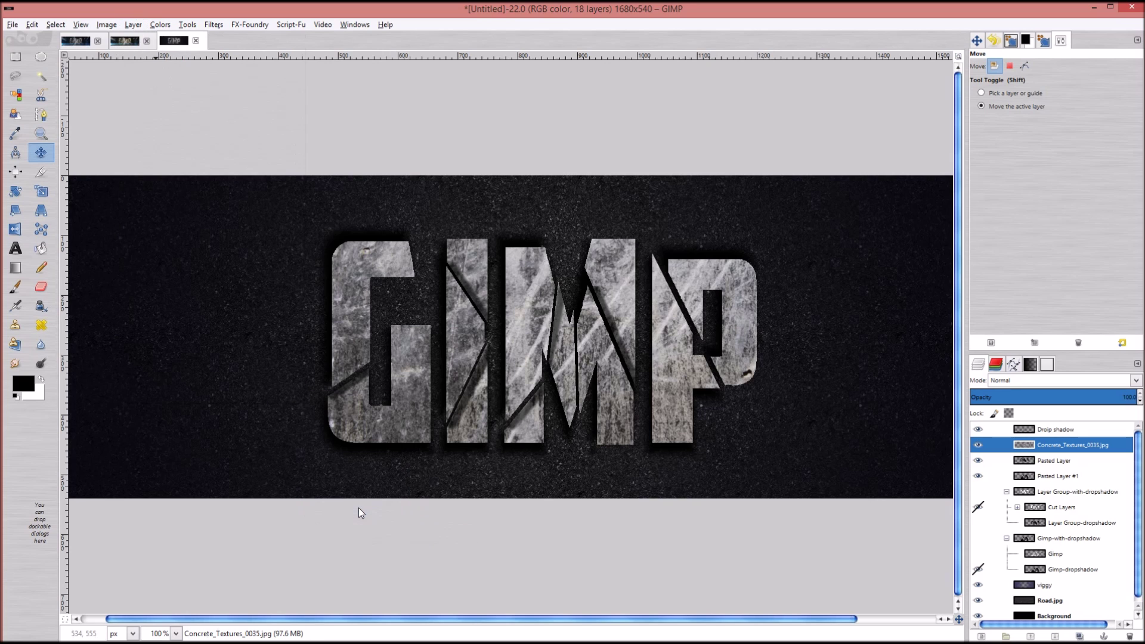
left_click_drag(168, 53, 209, 74)
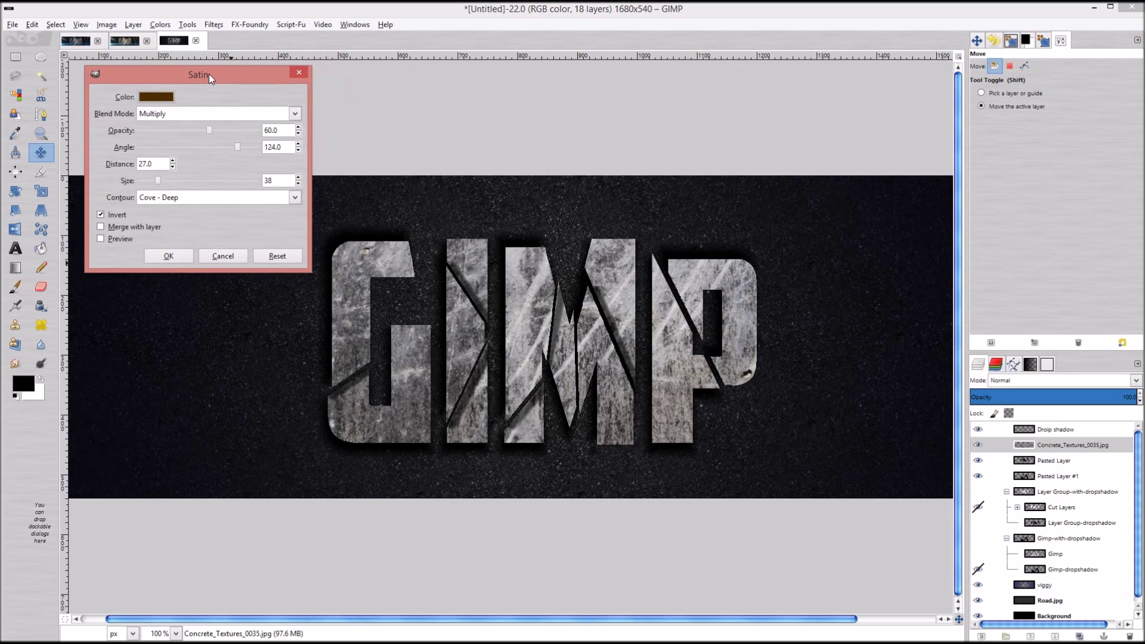
left_click(155, 98)
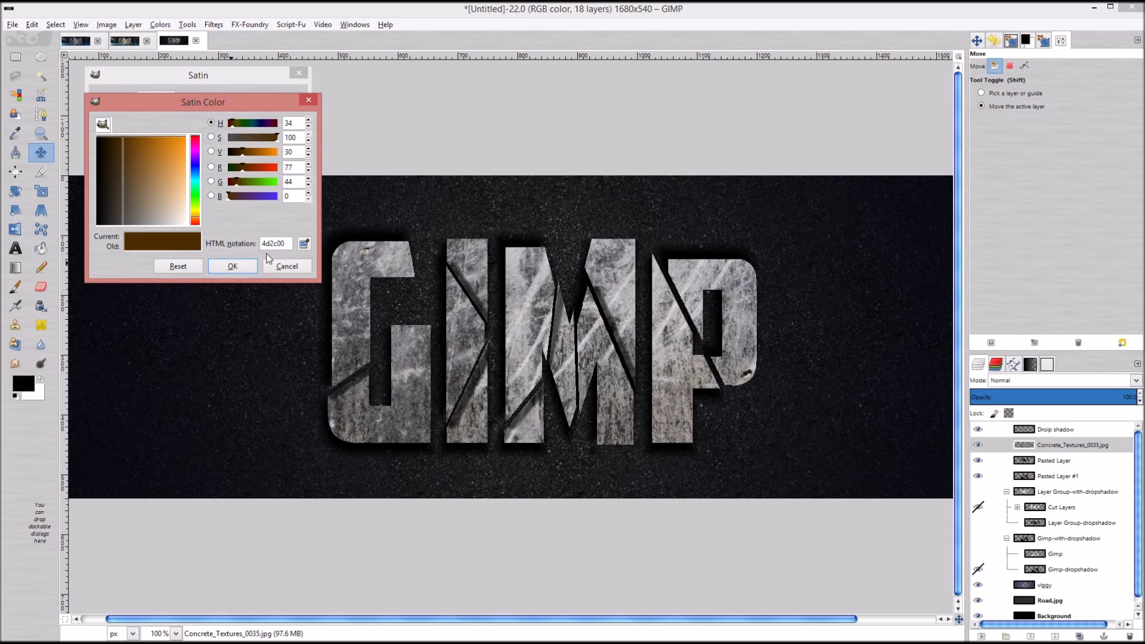
left_click(238, 265)
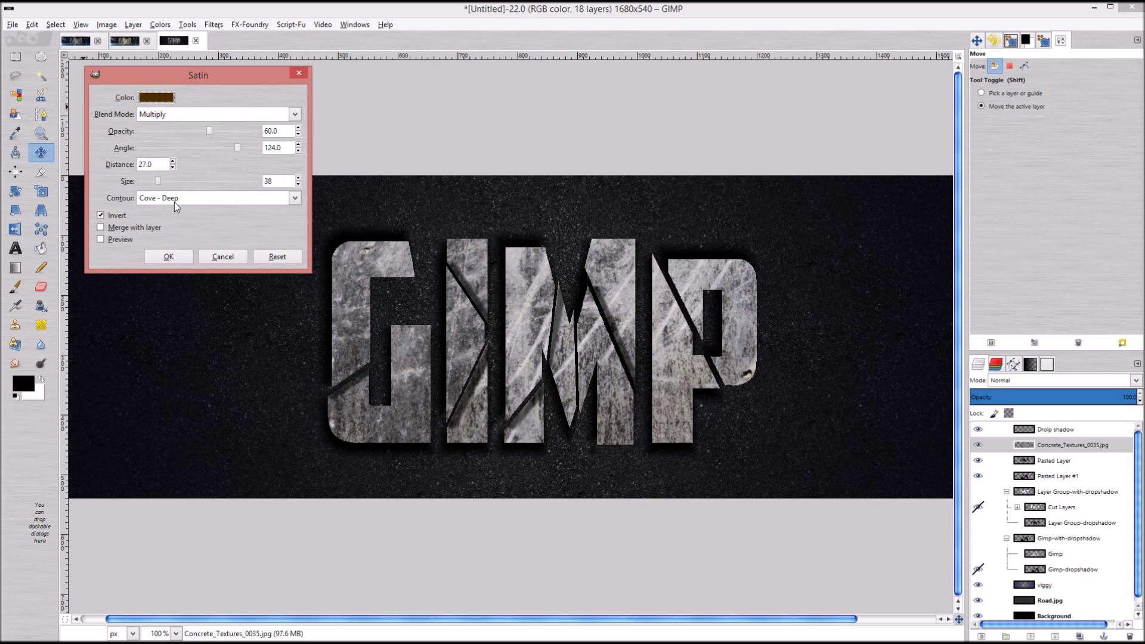
left_click(109, 239)
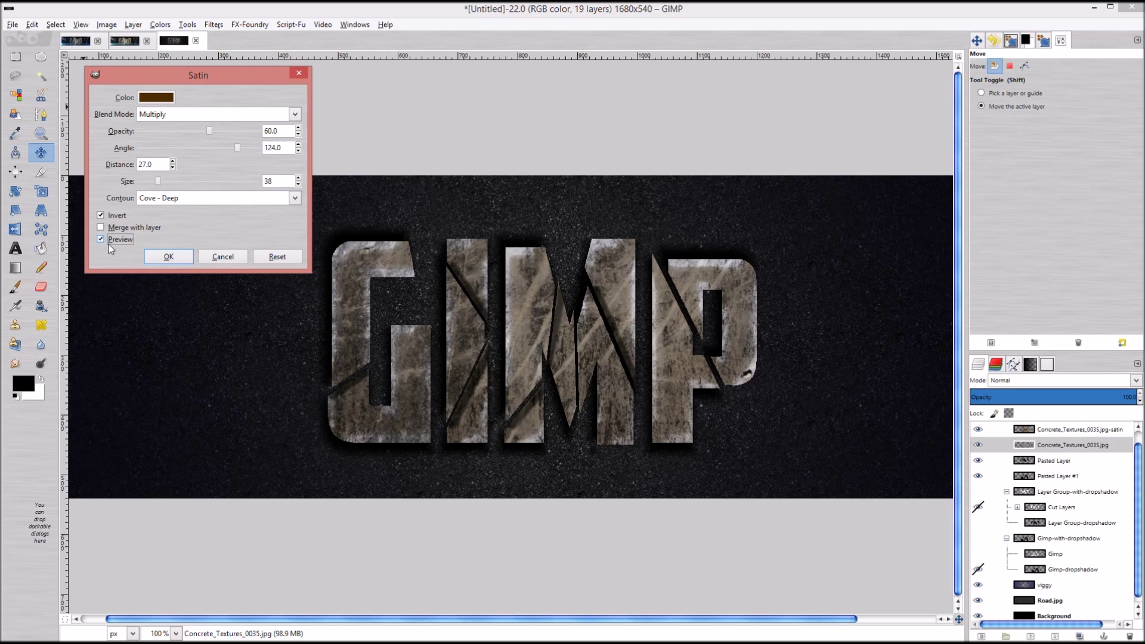
left_click(169, 256)
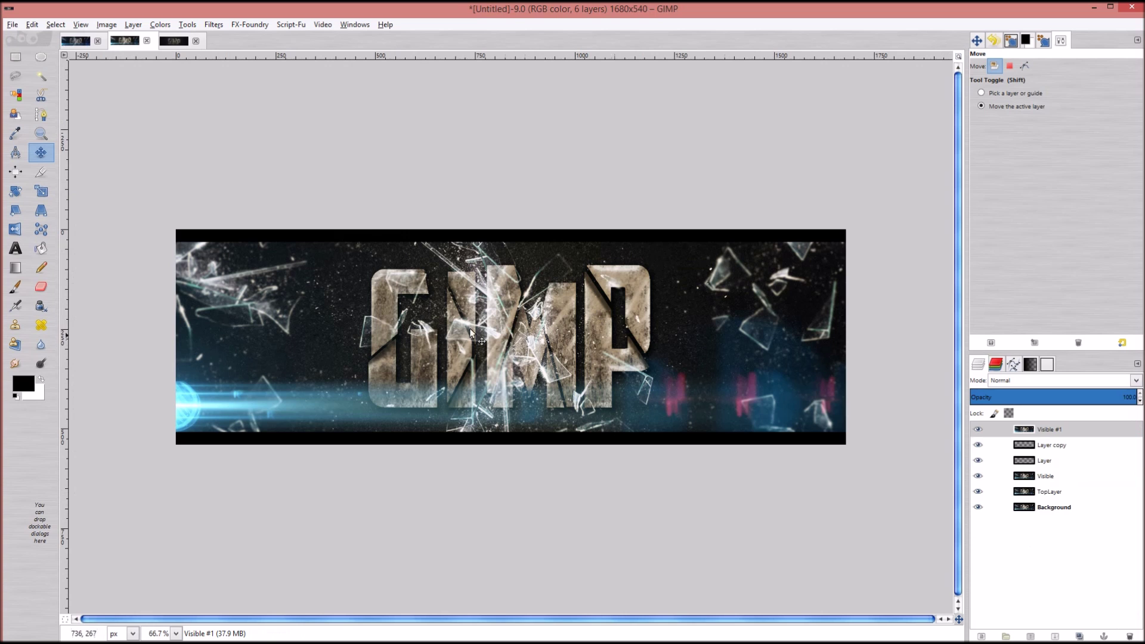
Step: Examine the layer stack of the finished BrokenTextEffect_Tut.xcf image and return to the working image
left_click(76, 40)
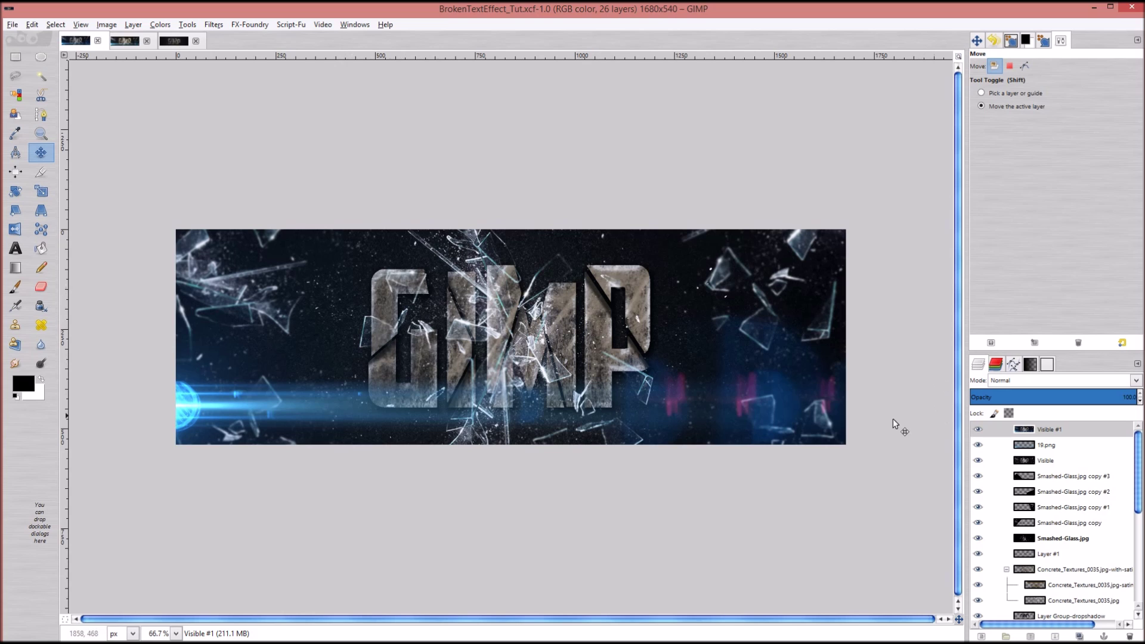
mouse_move(1140, 477)
left_mouse_down()
mouse_move(1141, 496)
mouse_move(1141, 481)
left_mouse_up()
left_click(173, 40)
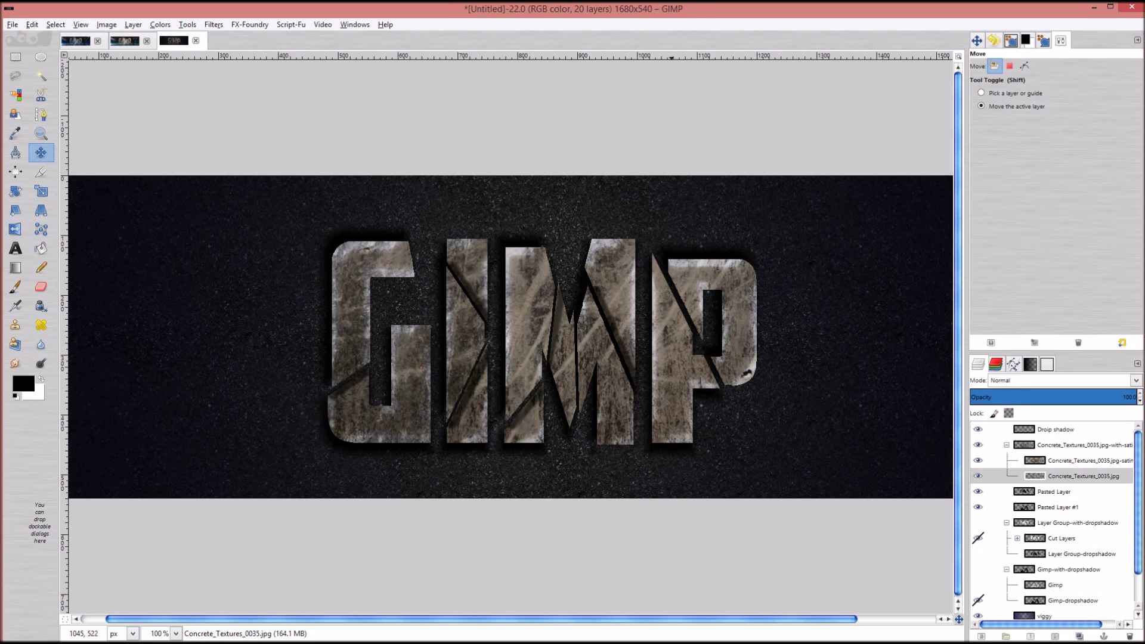
Step: Bring the Smashed-Glass.jpg image in as a new layer directly above Droip shadow
left_click(1042, 432)
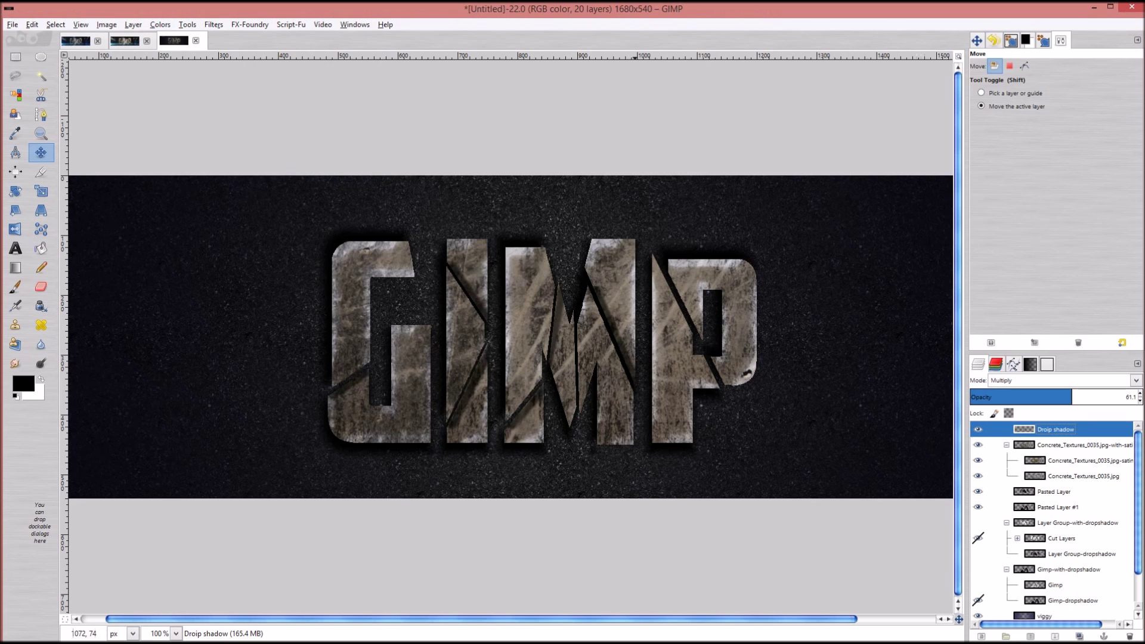
left_click(84, 12)
left_click(652, 348)
left_click_drag(649, 346, 243, 387)
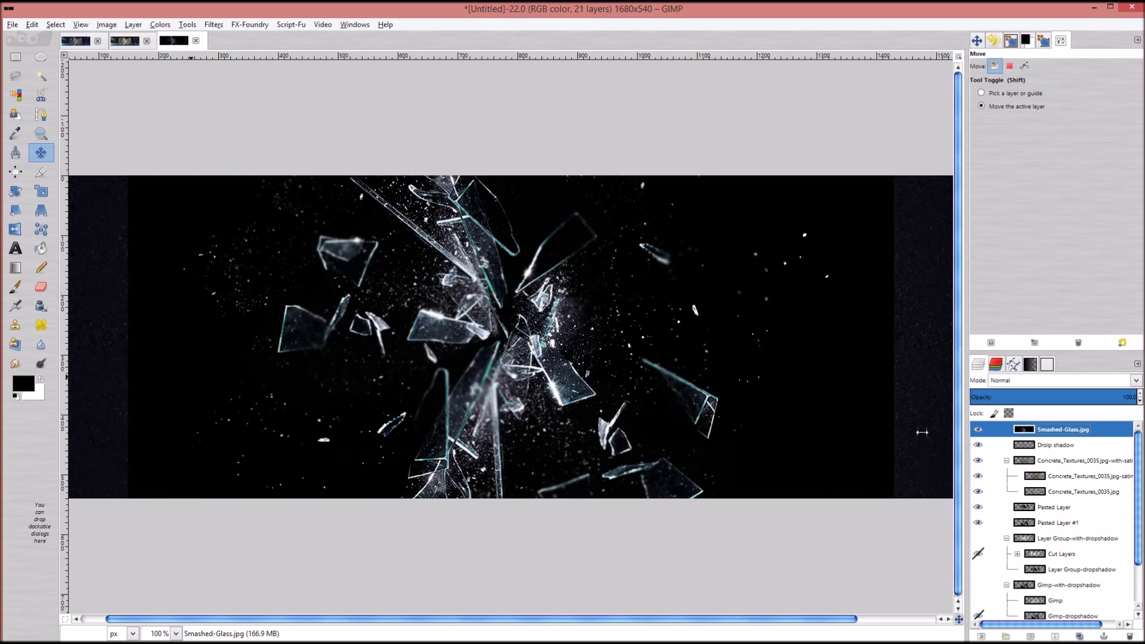
Step: Compare the Screen, Dodge and Burn blend modes on the Smashed-Glass.jpg layer and set it to Screen
left_click(1048, 379)
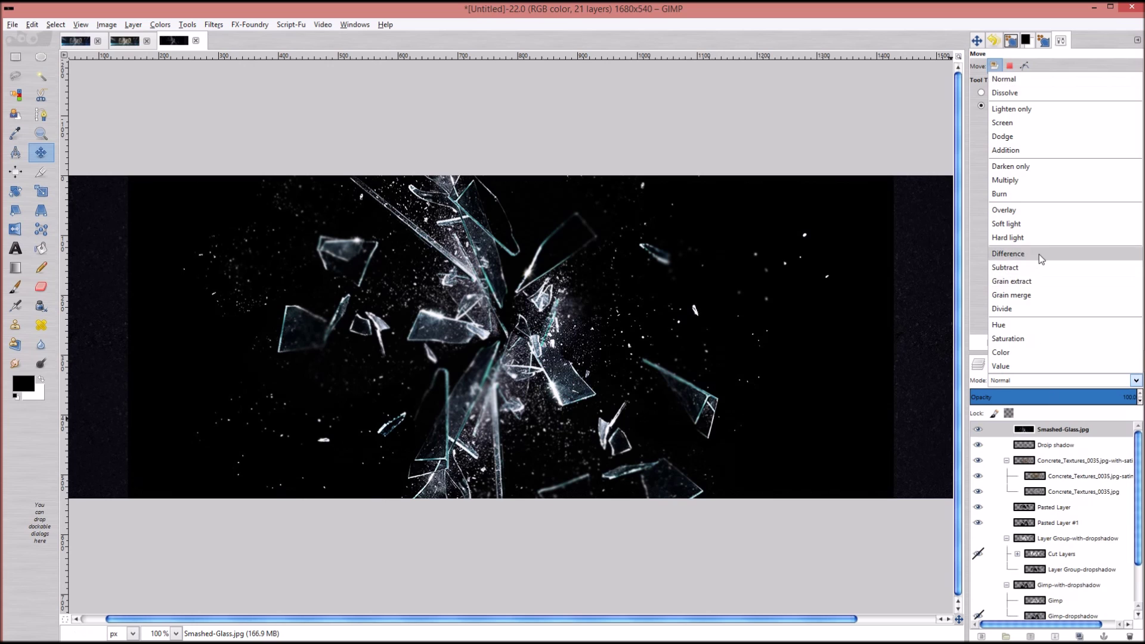
left_click(1026, 124)
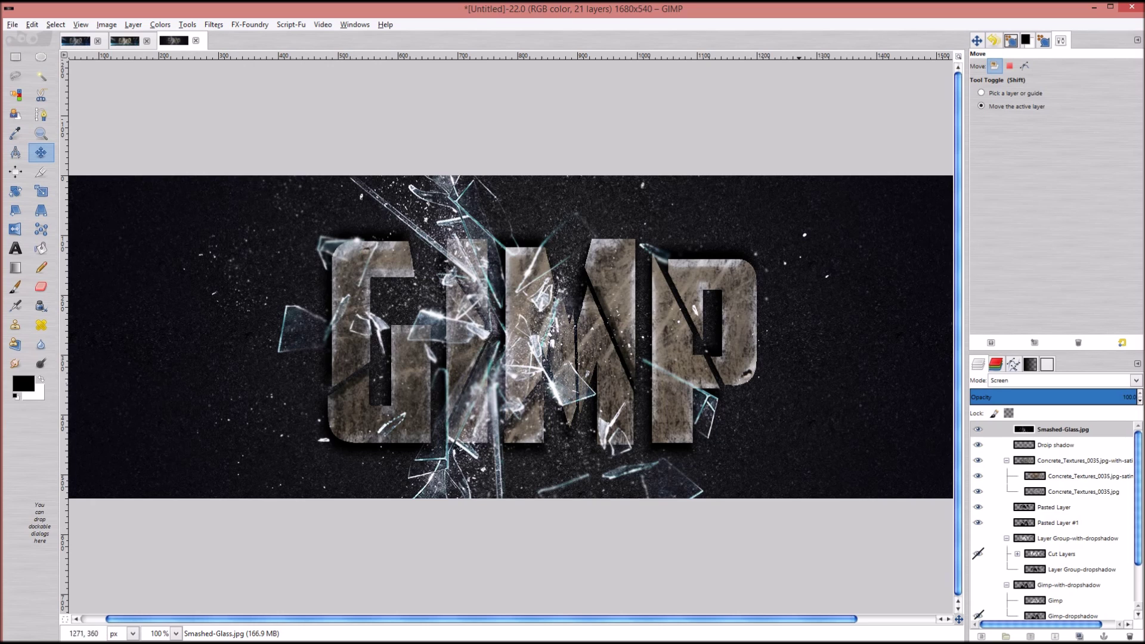
left_click(1041, 384)
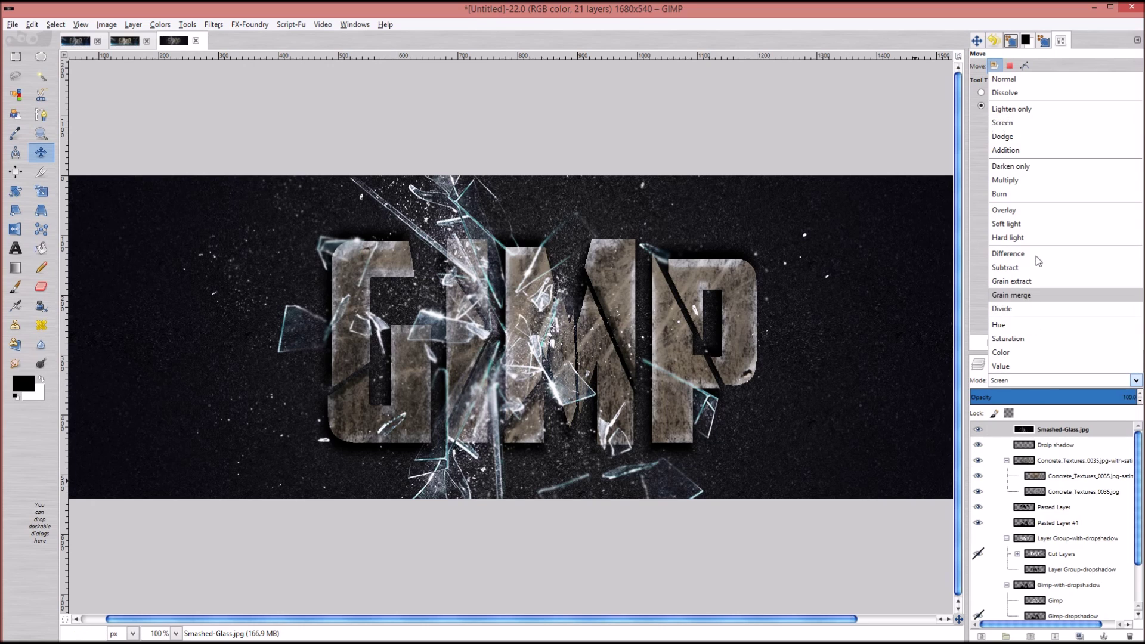
left_click(1038, 136)
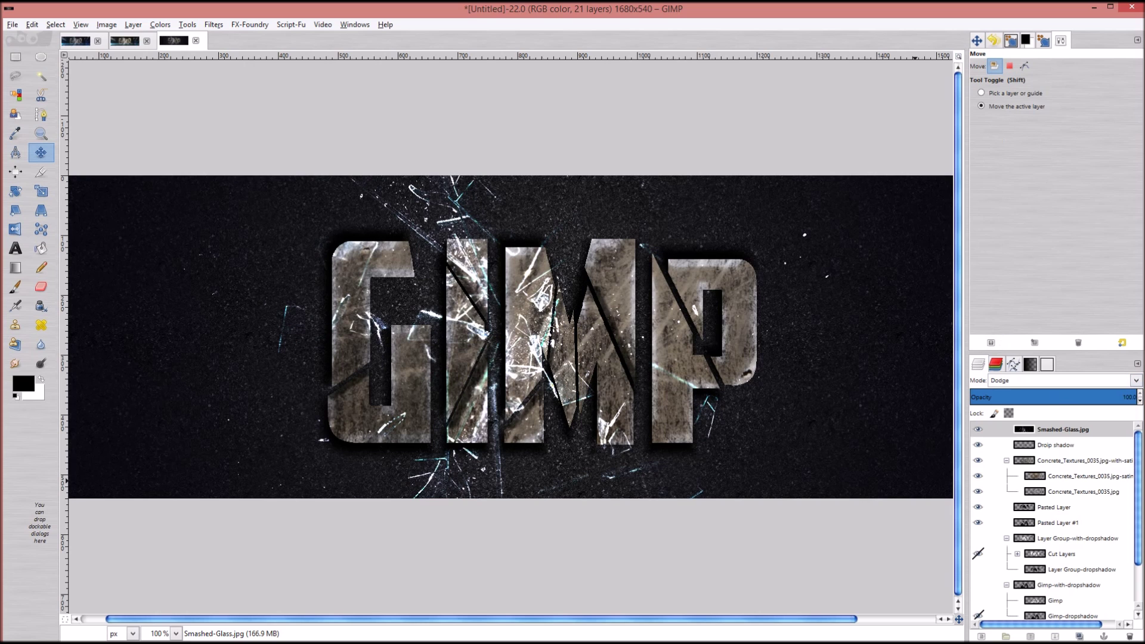
left_click(1061, 380)
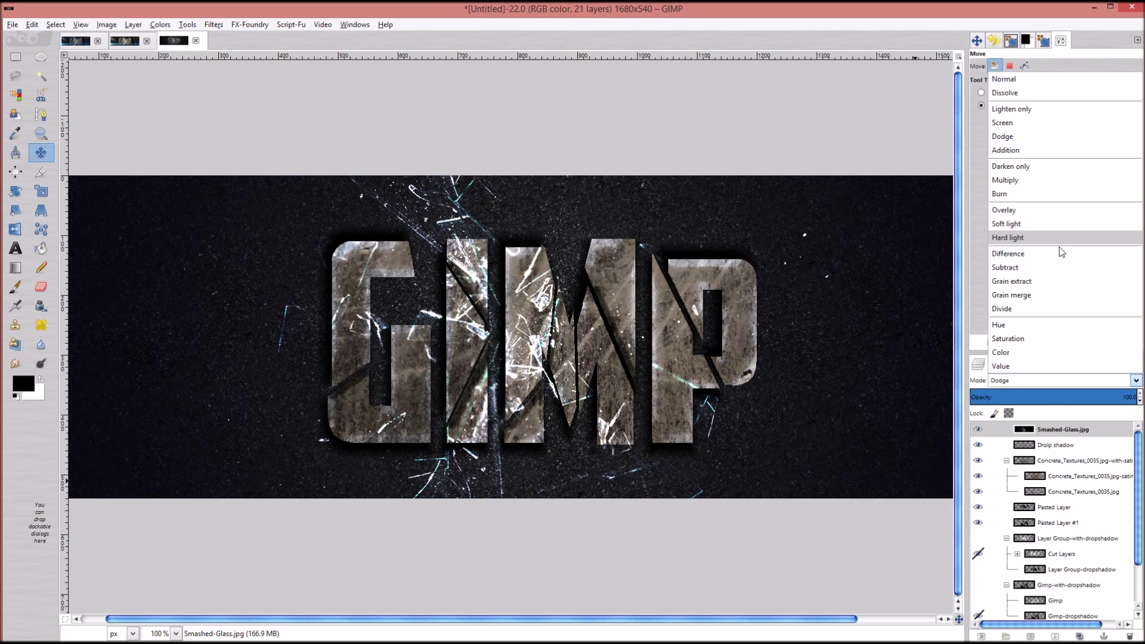
left_click(1054, 199)
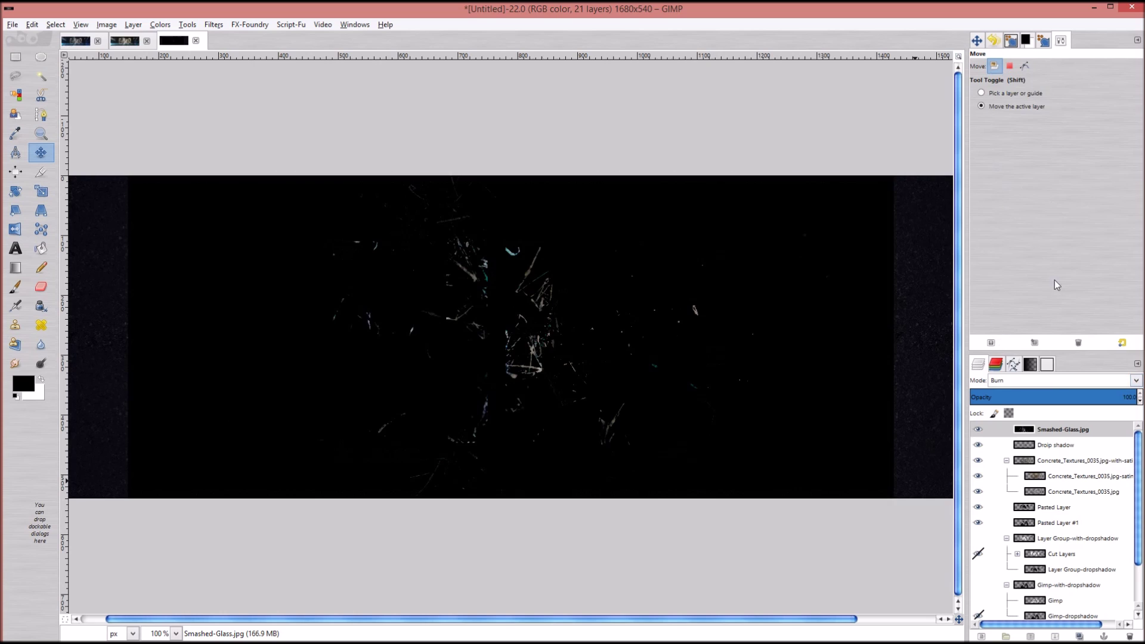
left_click(1057, 385)
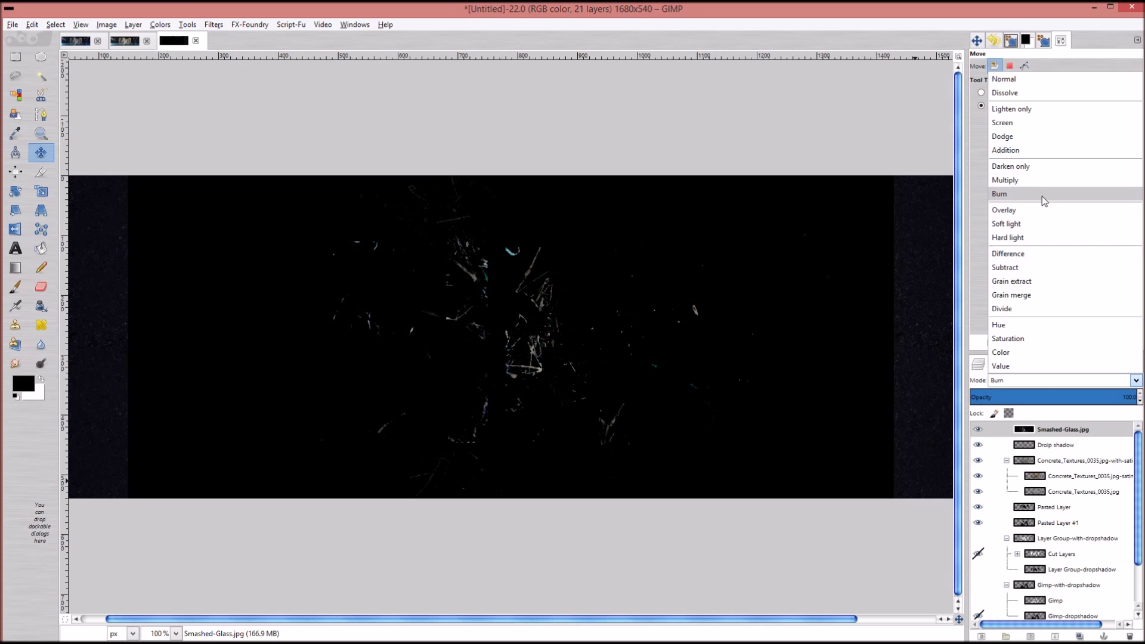
left_click(1042, 141)
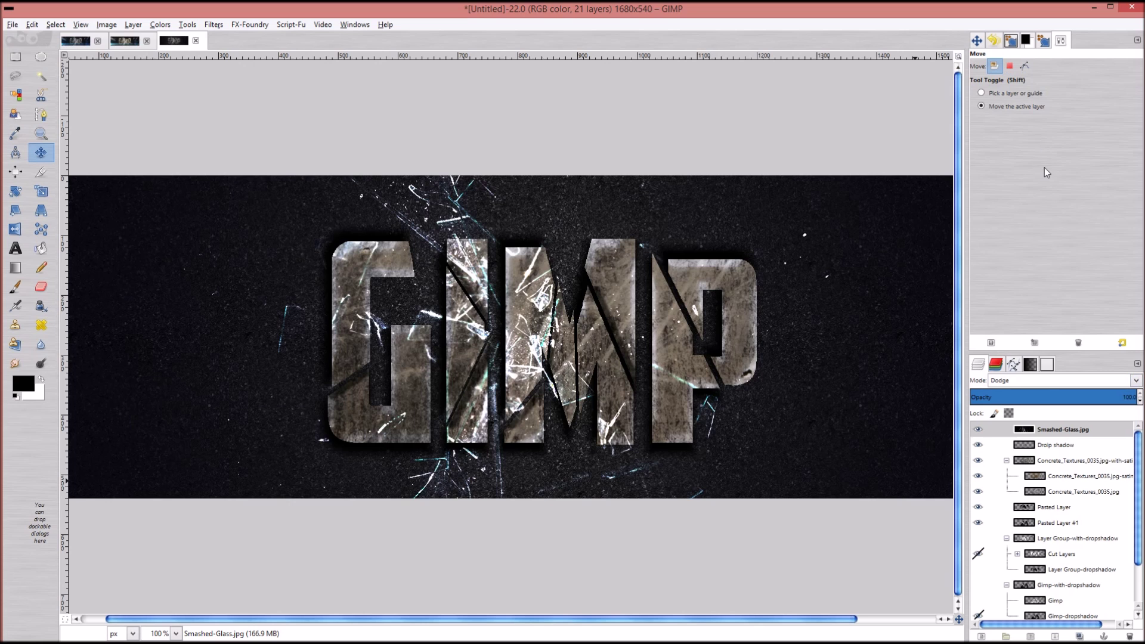
left_click(1042, 381)
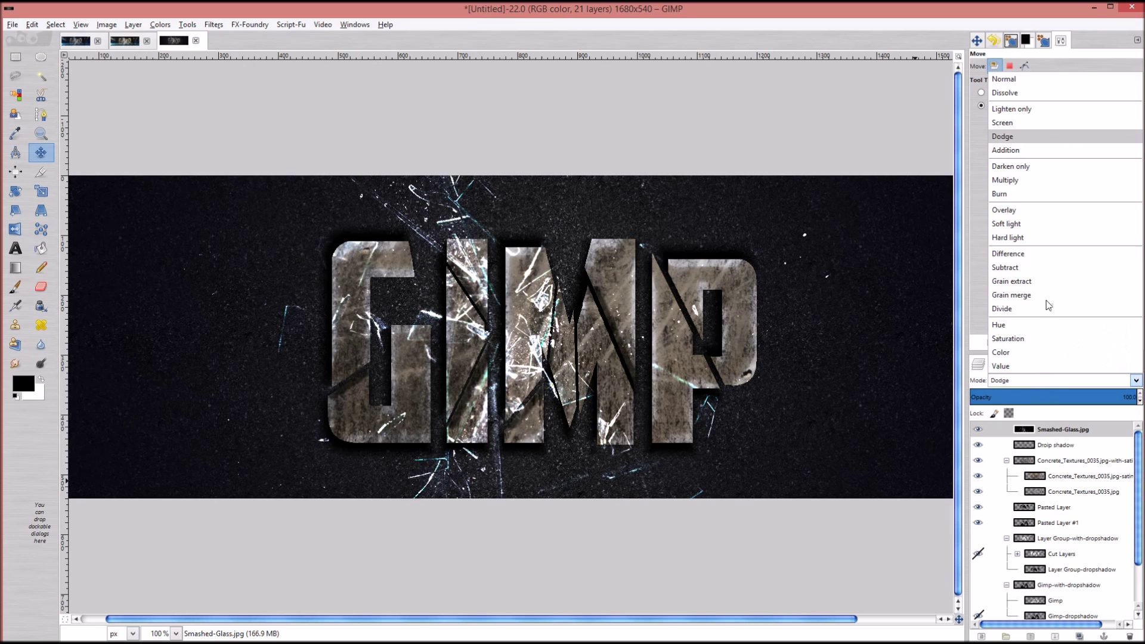
left_click(1043, 122)
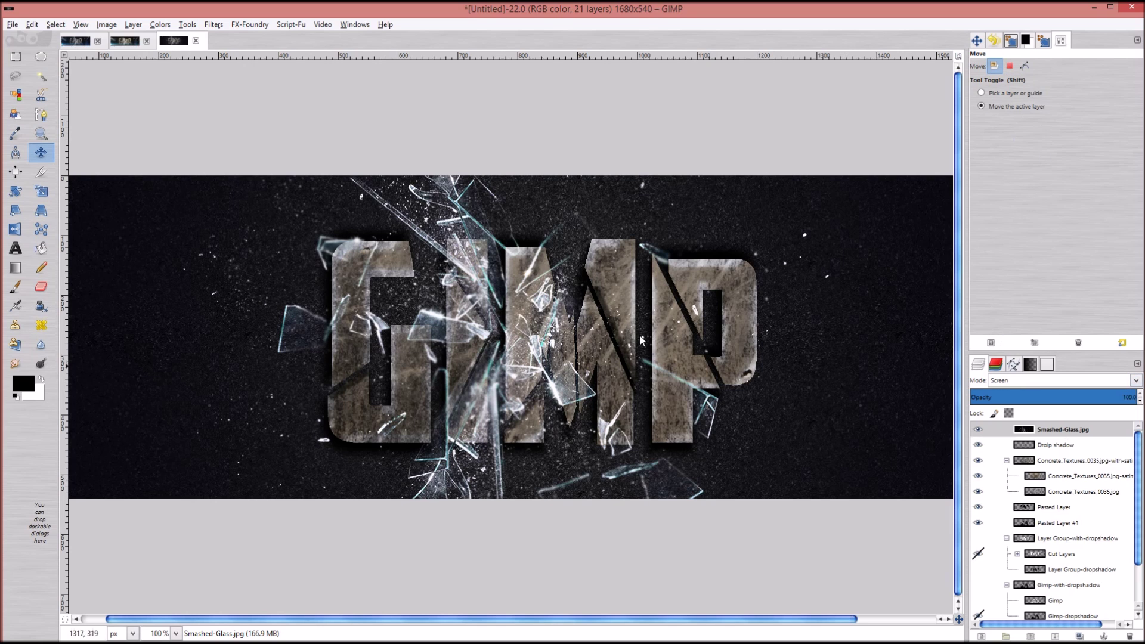
Step: Try scaling the Smashed-Glass.jpg layer down proportionally and centring it over the text, and undo both changes
key("shift+s")
left_click(548, 371)
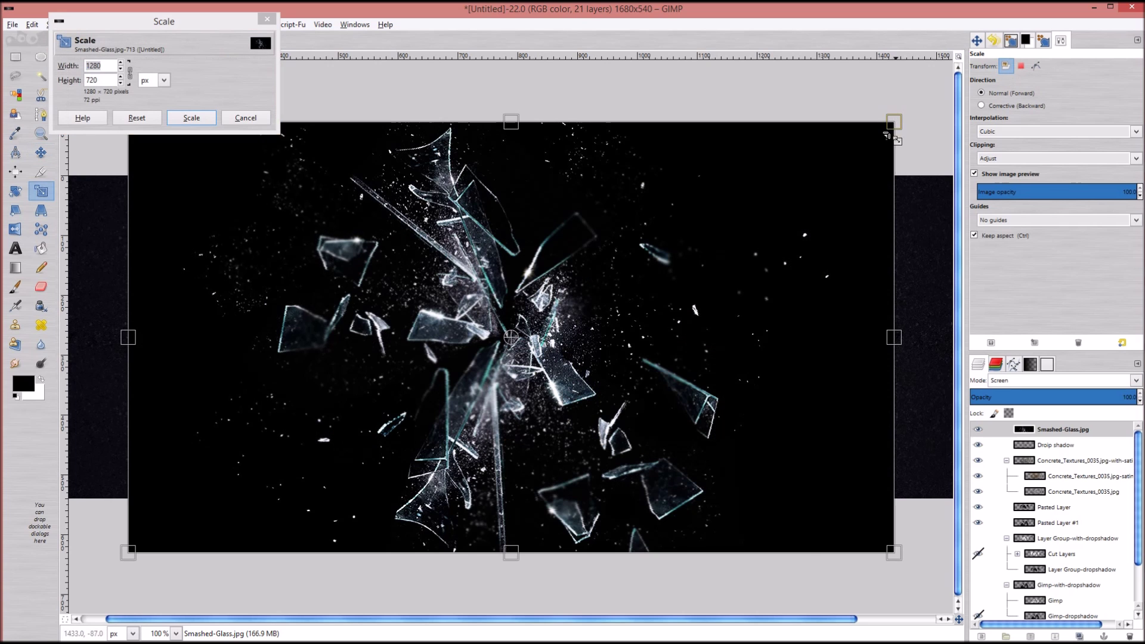
left_click_drag(895, 127, 769, 265)
left_click(192, 119)
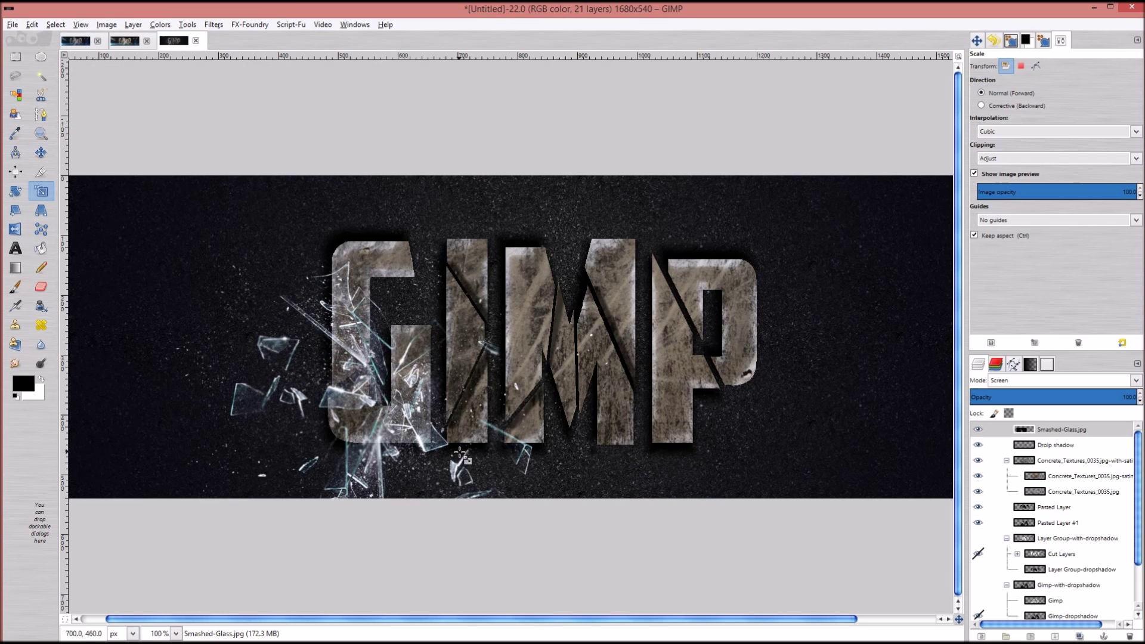
key("m")
left_click_drag(392, 427, 542, 360)
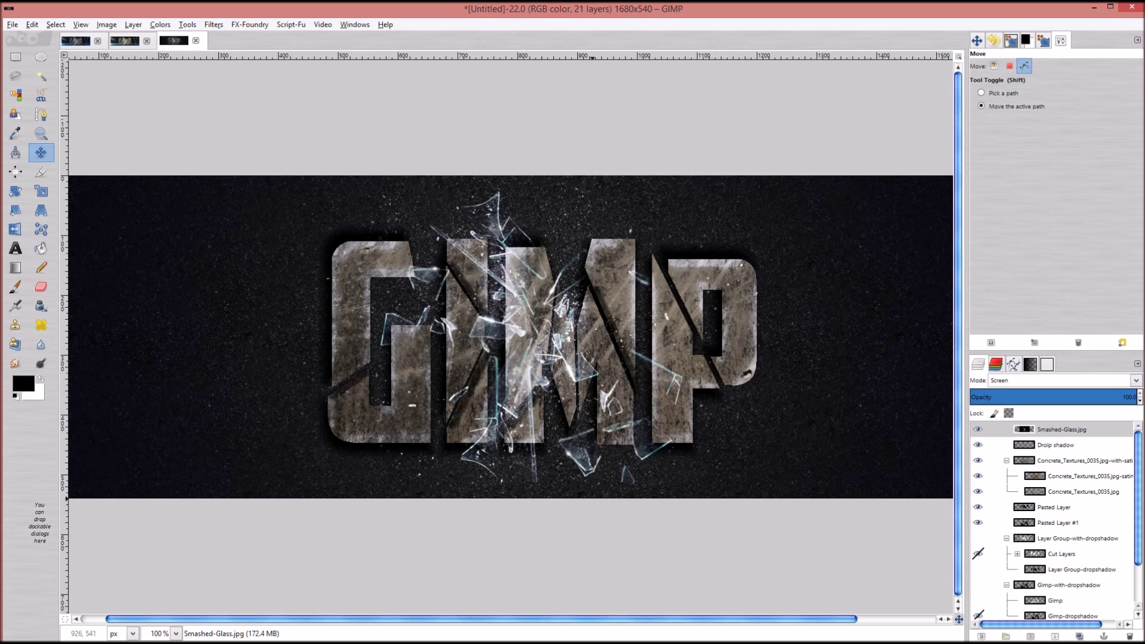
key("ctrl+z")
key("ctrl+z")
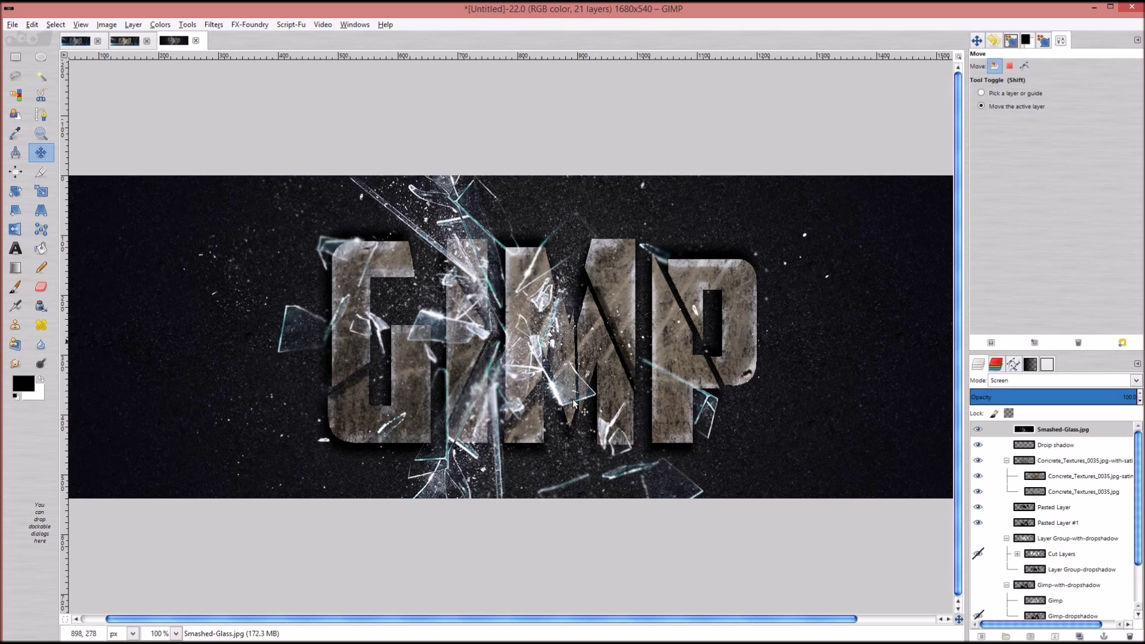
Step: Duplicate the Smashed-Glass.jpg layer and move the copy towards the upper left corner of the canvas
left_click(1074, 429)
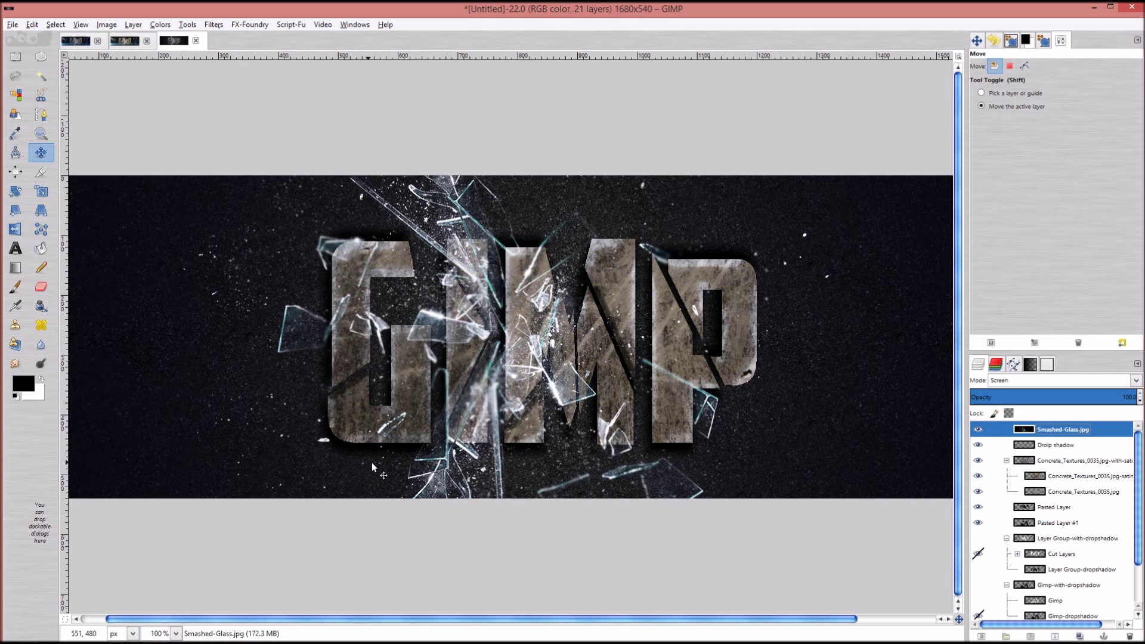
key("shift+ctrl+d")
left_click_drag(479, 353, 156, 227)
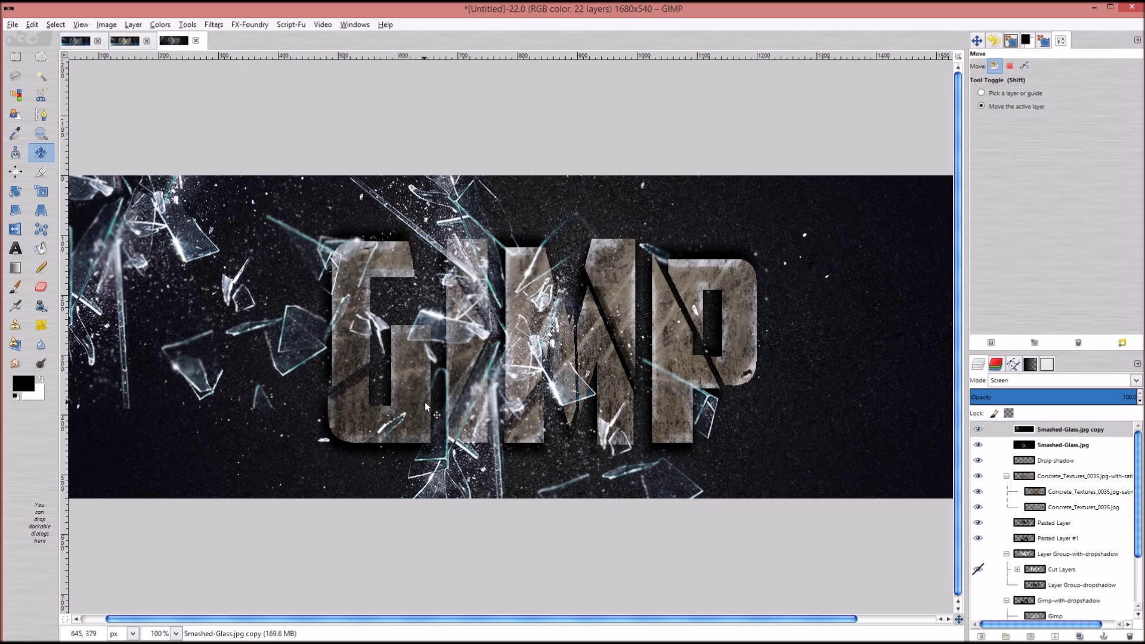
scroll(427, 401, "down", 1)
left_click_drag(276, 301, 238, 271)
Step: Rotate the Smashed-Glass.jpg copy layer by about 15.62 degrees and shift it further into the canvas's upper left corner
key("shift+r")
left_click(238, 272)
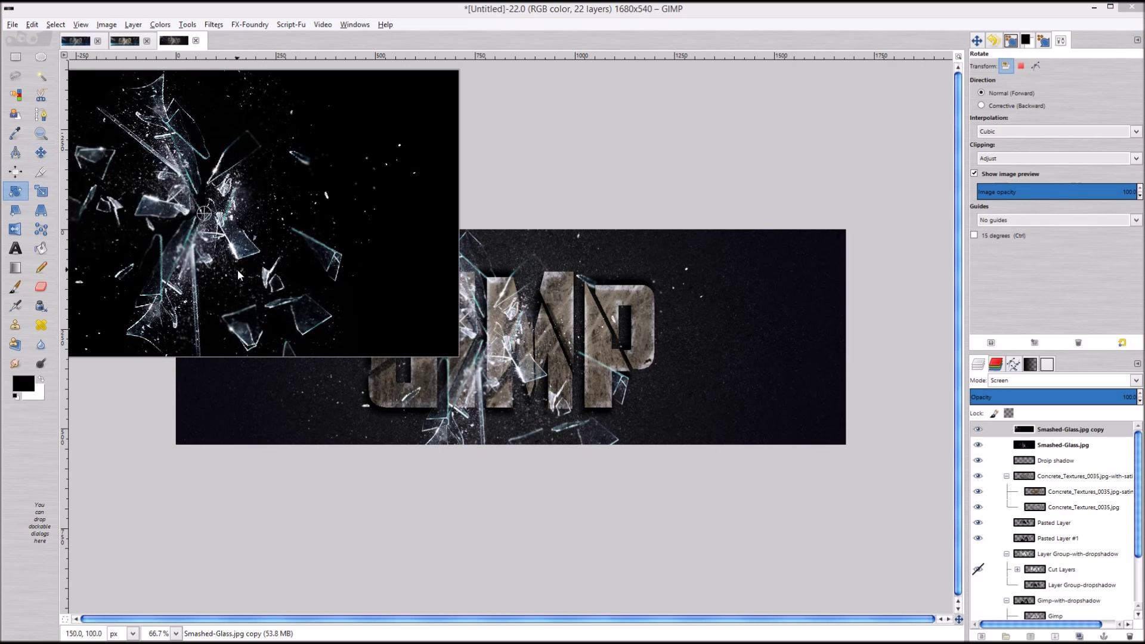
left_click_drag(456, 334, 416, 393)
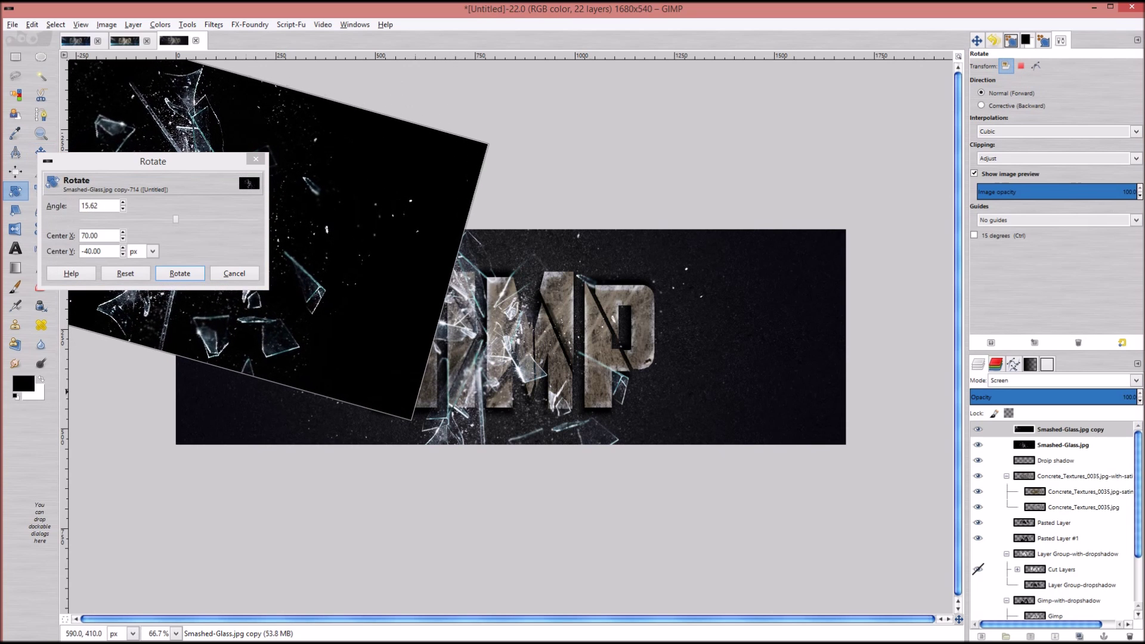
left_click(179, 273)
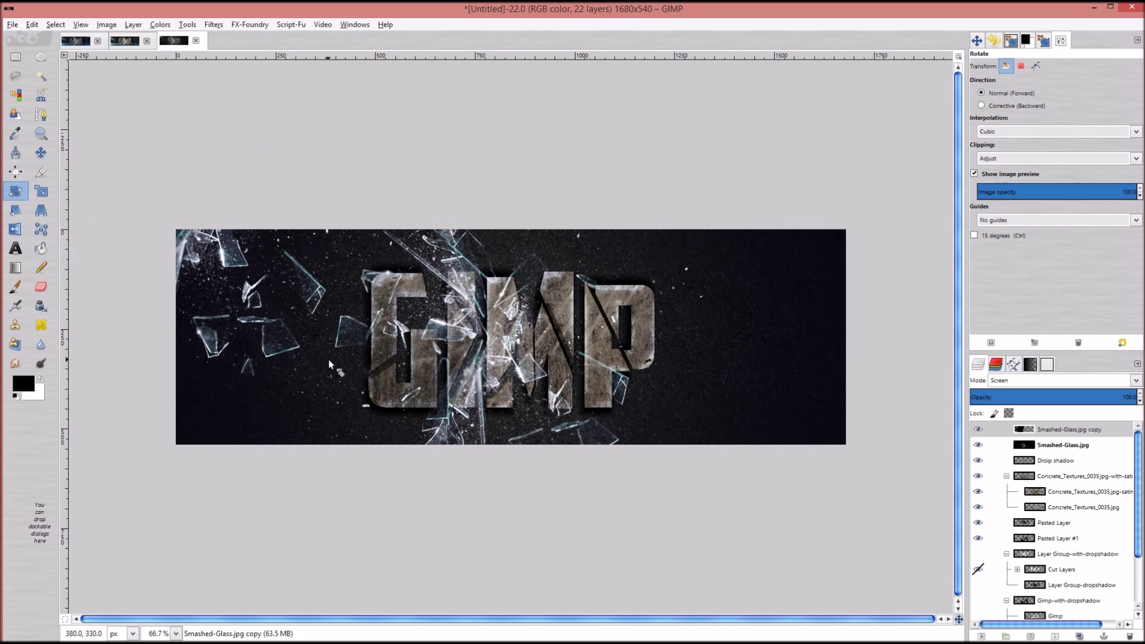
key("m")
left_click_drag(285, 307, 252, 289)
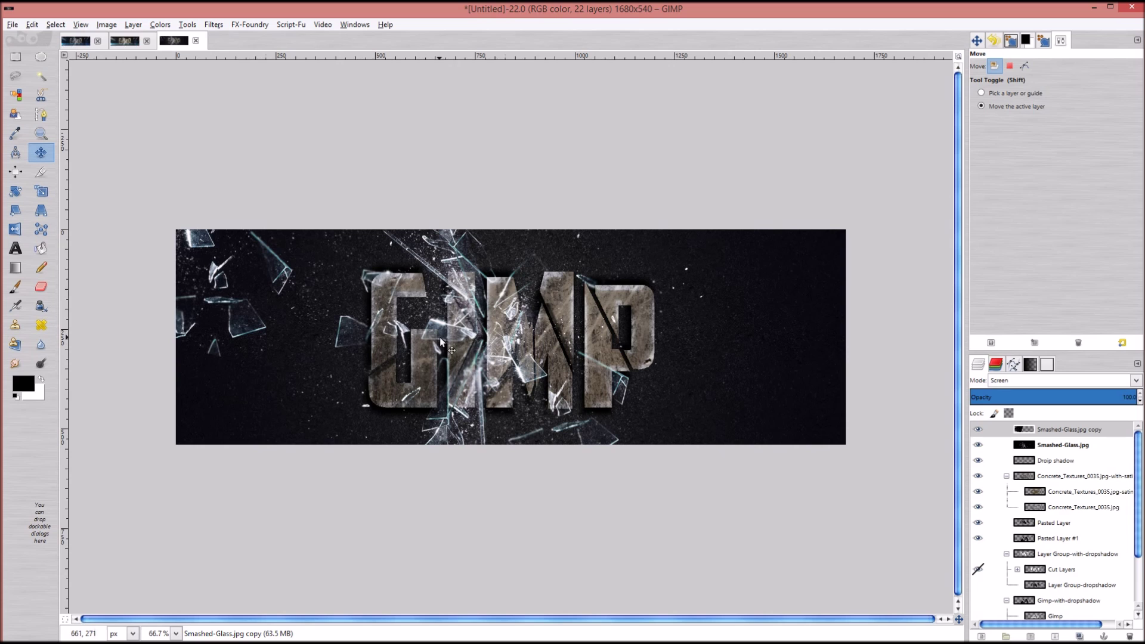
Step: Try duplicating the rotated glass layer and moving the duplicate to the canvas's upper right corner, and undo both changes
key("shift+ctrl+d")
left_click_drag(262, 281, 937, 309)
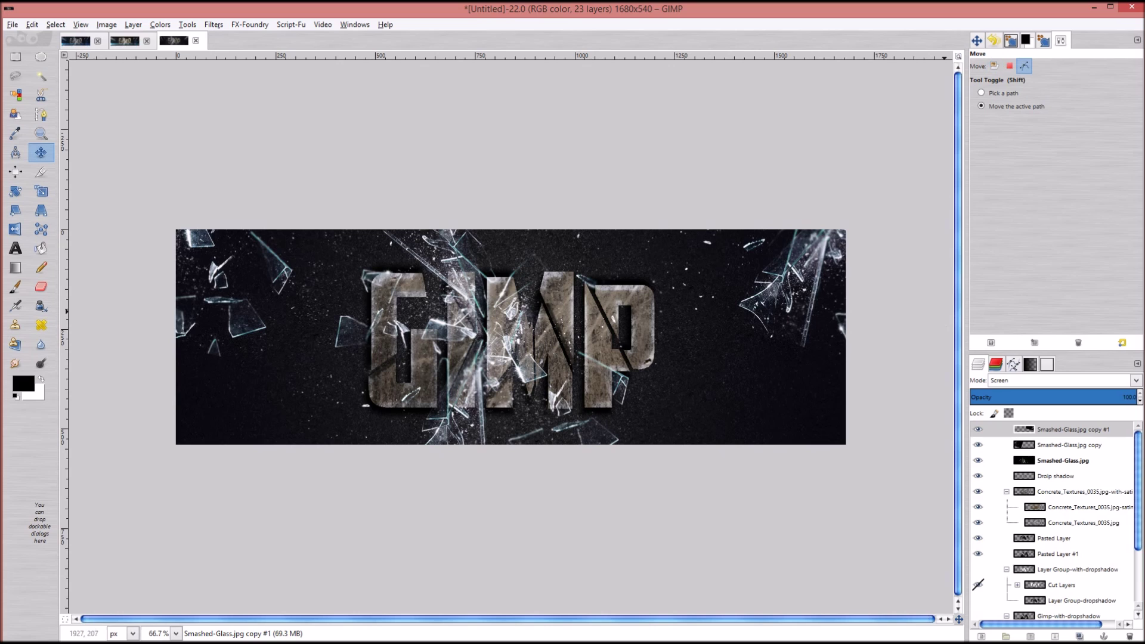
key("ctrl+z")
key("ctrl+z")
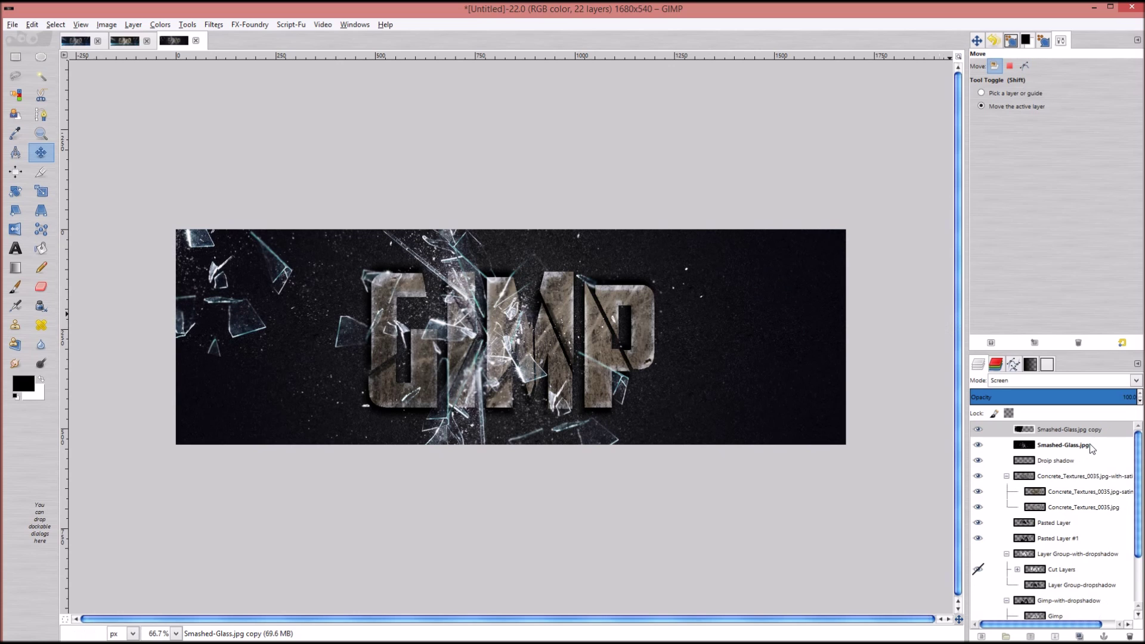
Step: Apply a blur filter to the Smashed-Glass.jpg copy layer
left_click(1083, 432)
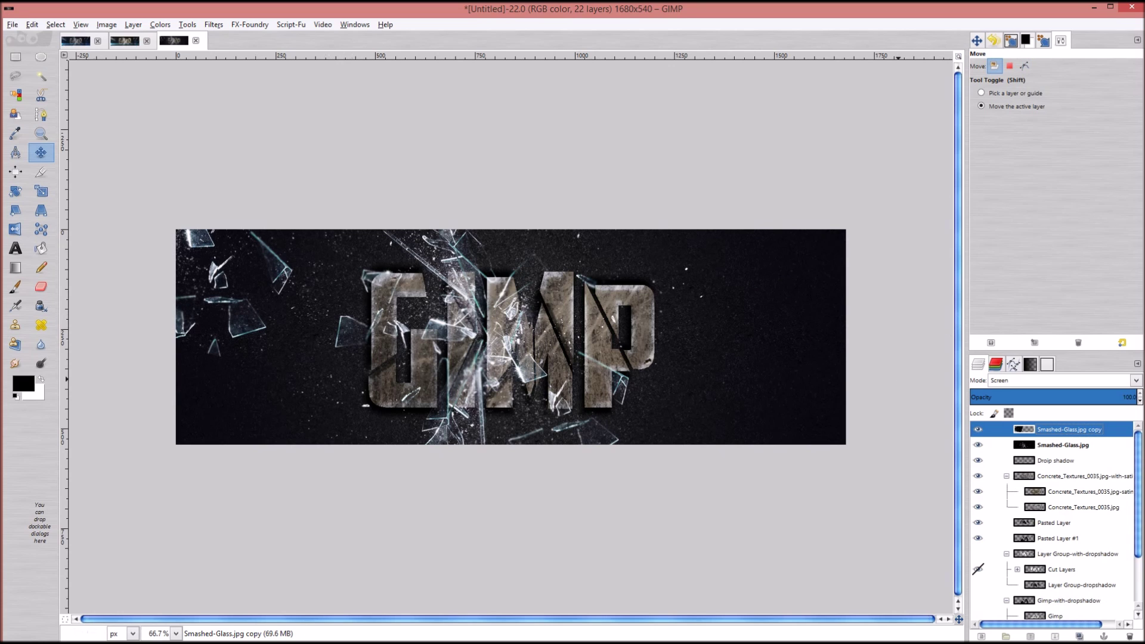
left_click(213, 25)
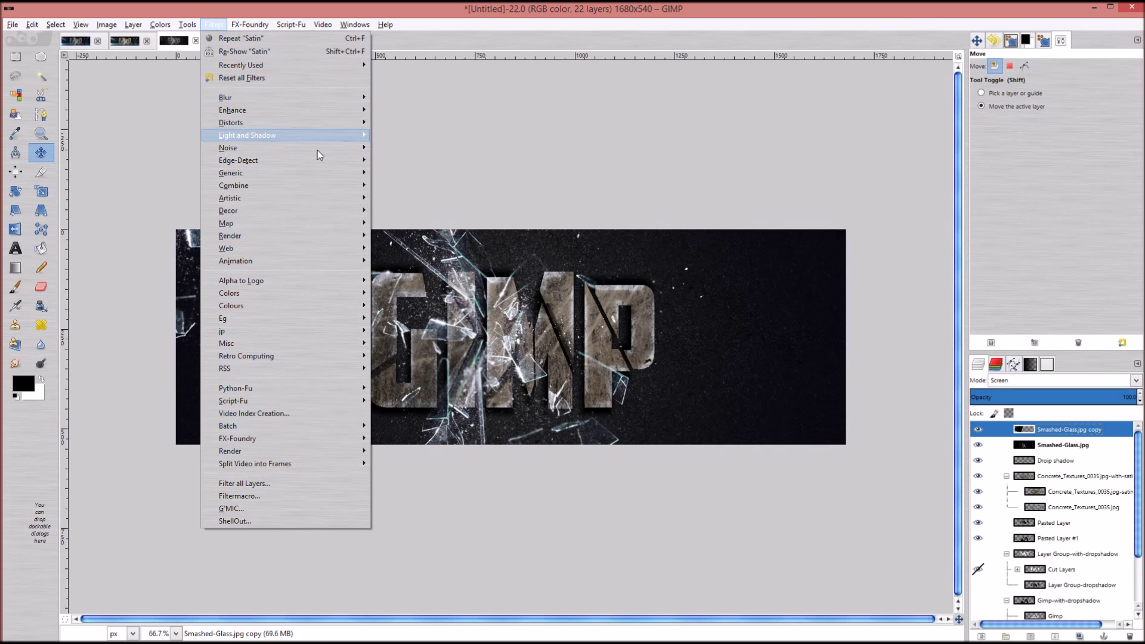
mouse_move(329, 136)
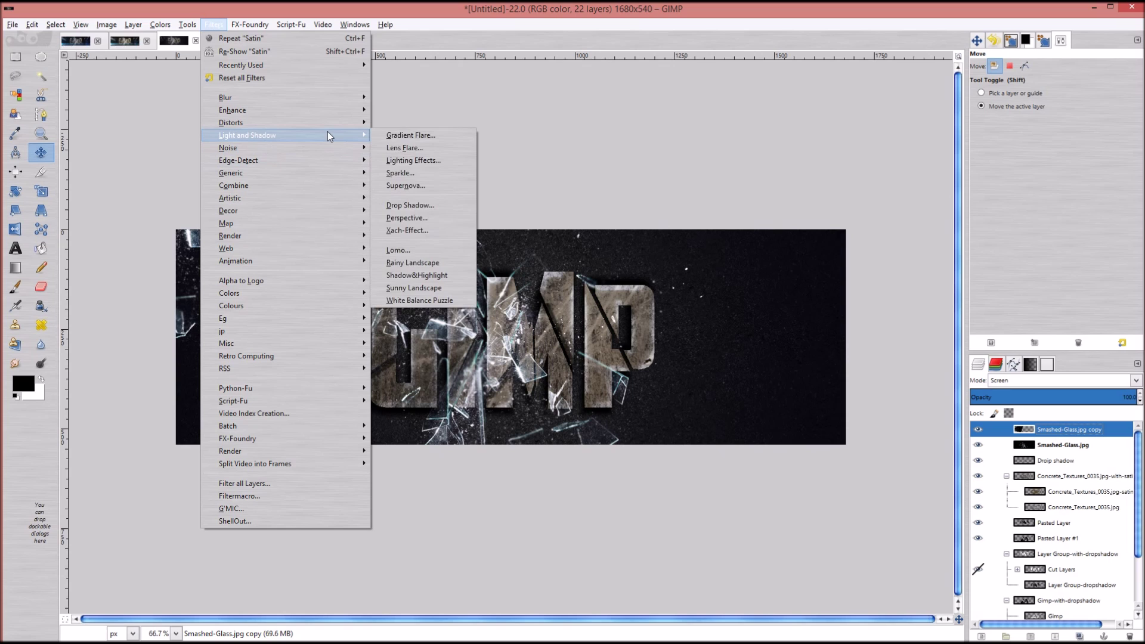
mouse_move(332, 98)
left_click(449, 124)
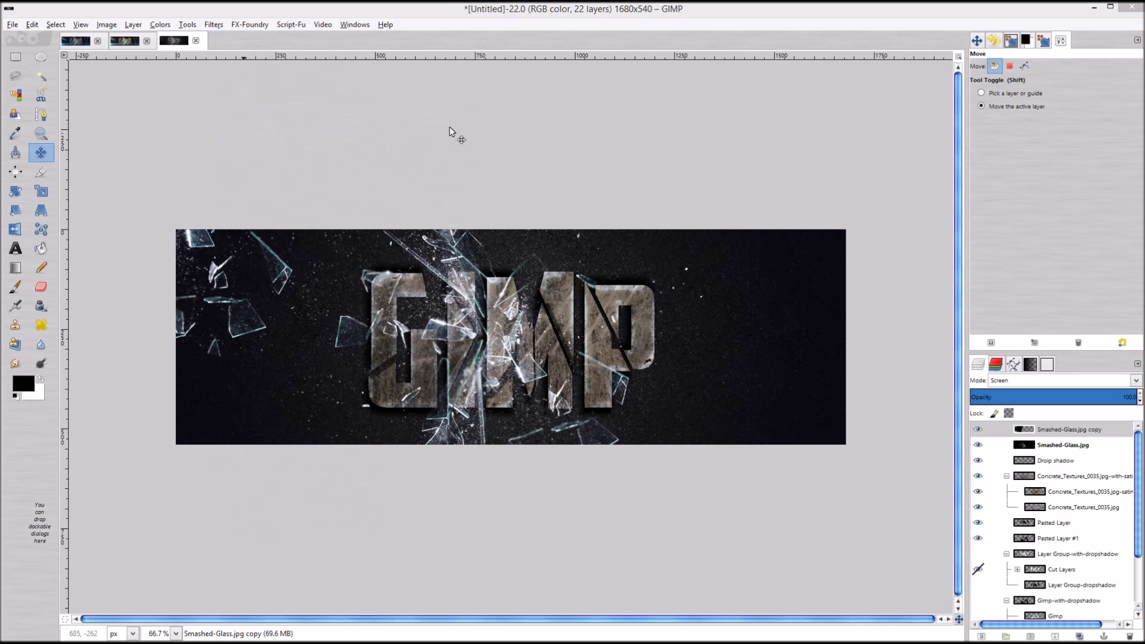
left_click(593, 385)
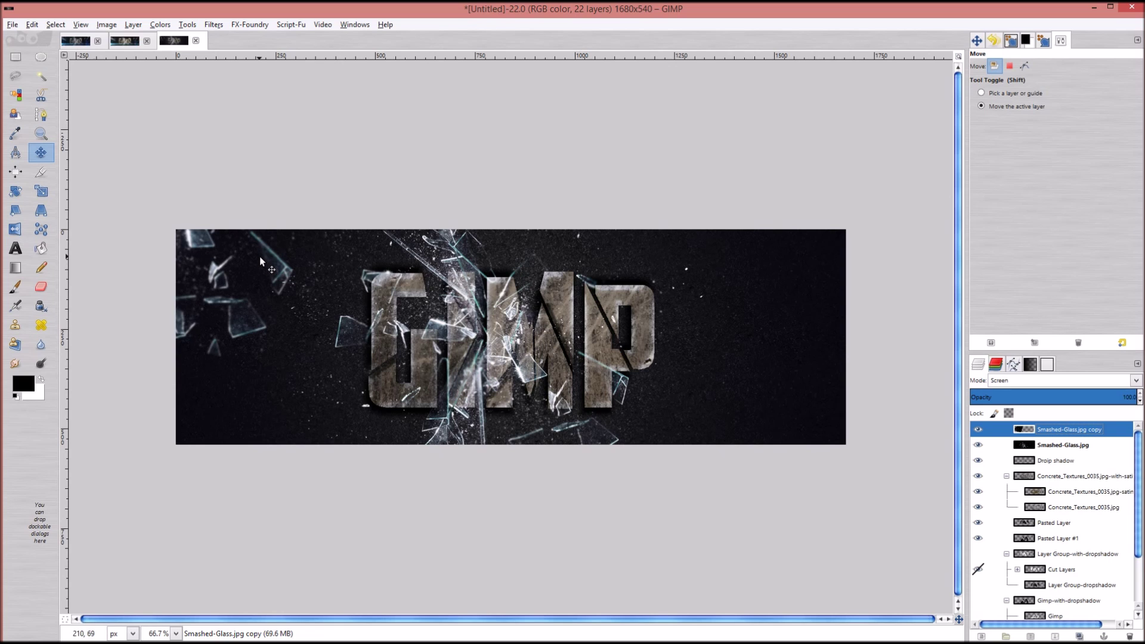
Step: Duplicate the blurred glass layer and move the new copy across to the canvas's upper right corner
key("shift+ctrl+d")
left_click_drag(283, 280, 920, 286)
left_click_drag(837, 285, 863, 291)
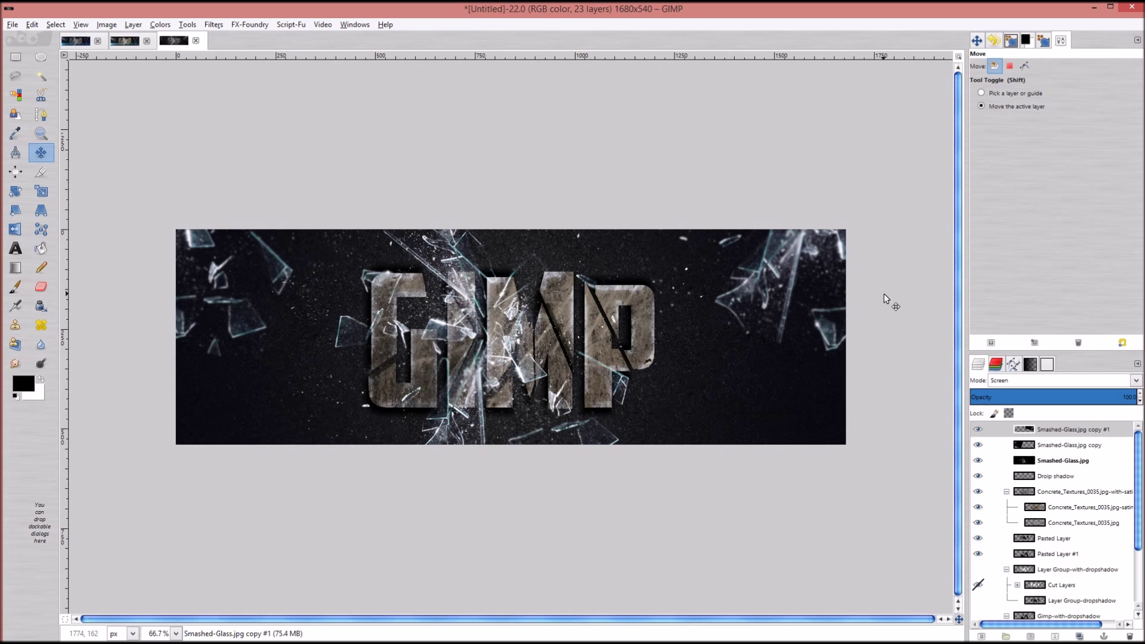
Step: Rotate the upper right glass copy by about 13.22 degrees and reposition it in that corner
key("shift+r")
left_click_drag(884, 293, 874, 358)
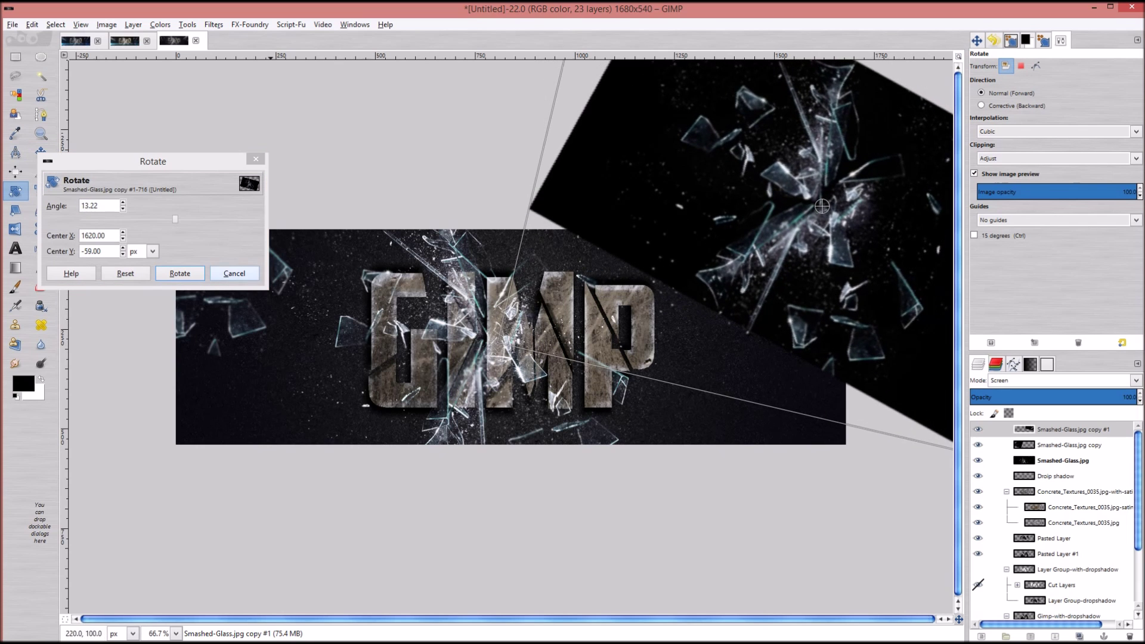
left_click(180, 273)
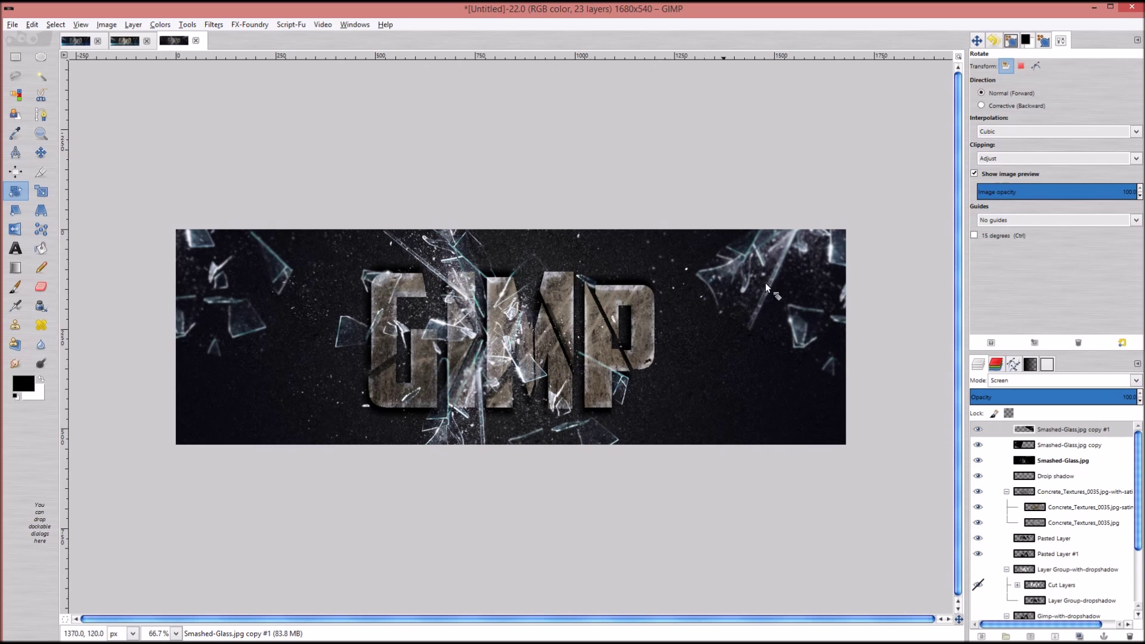
key("m")
left_click_drag(777, 296, 789, 526)
Step: Duplicate the rotated glass copy and place the duplicate in the canvas's lower right corner
key("ctrl+shift+d")
left_click_drag(832, 430, 833, 471)
left_click_drag(829, 520, 829, 519)
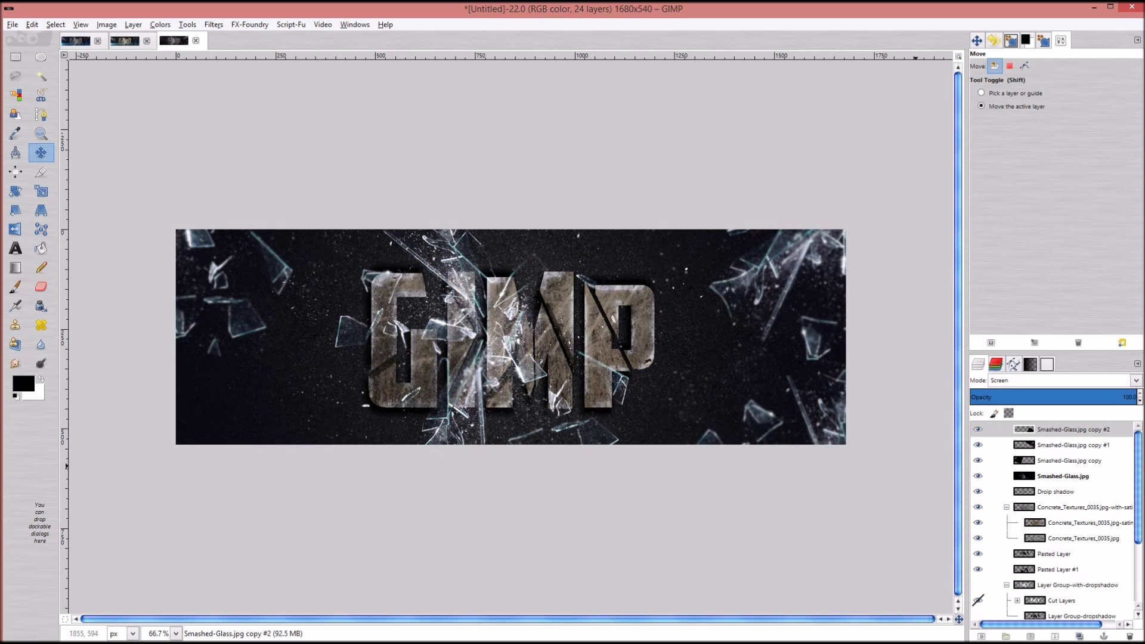
Step: Duplicate the lower right glass layer, move the duplicate to the canvas's lower left corner and keep its layer selected
left_click(1023, 65)
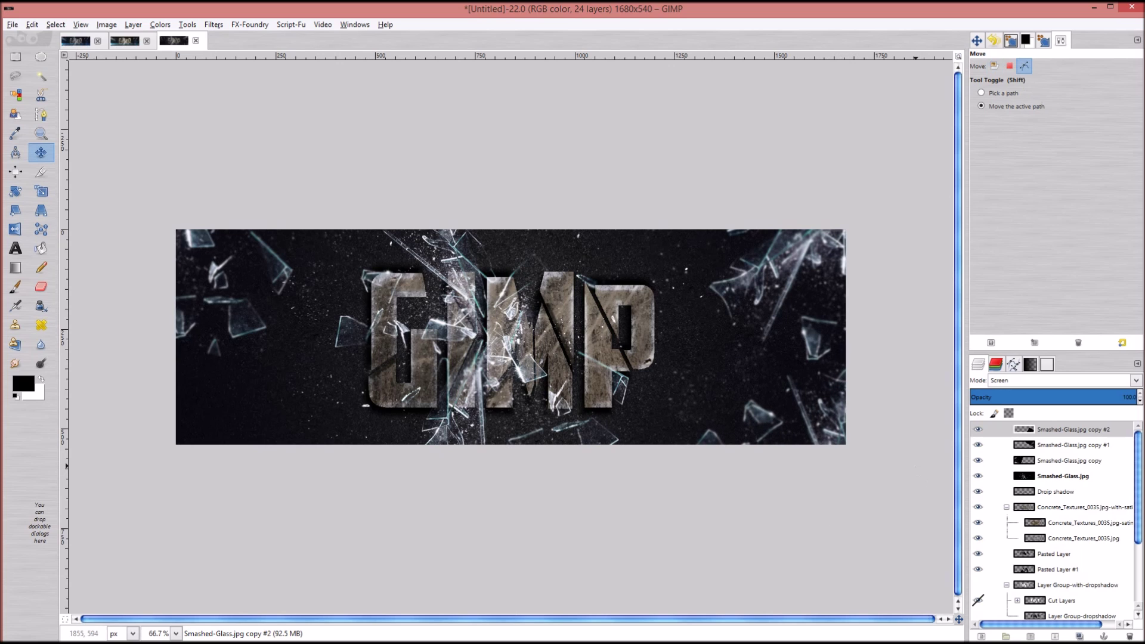
key("shift+ctrl+d")
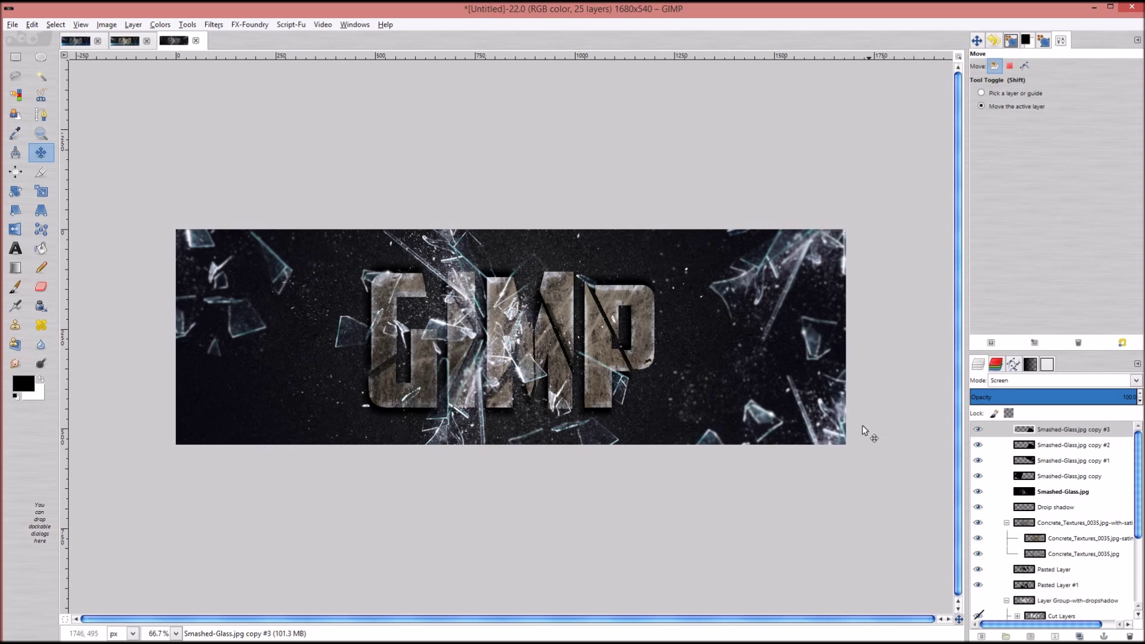
left_click_drag(823, 434, 272, 417)
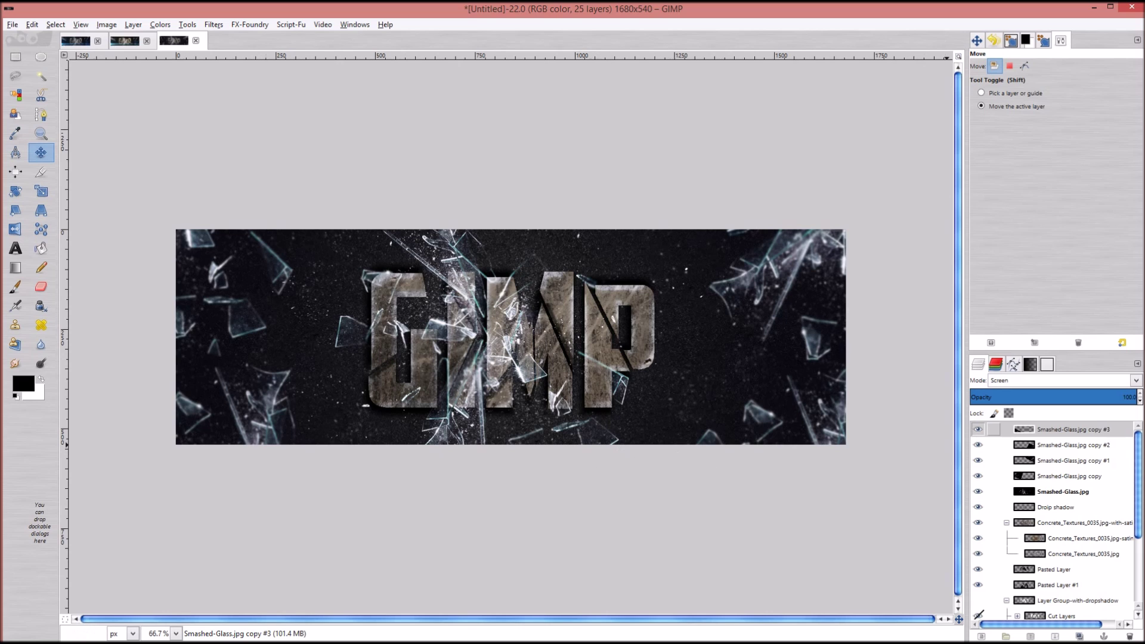
left_click(1129, 428)
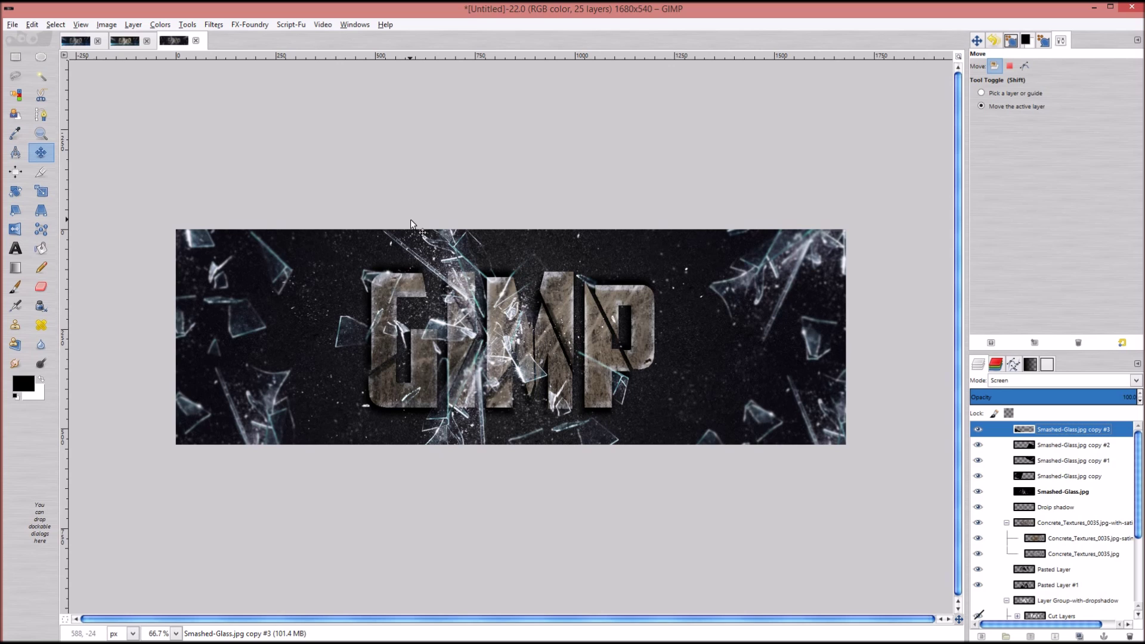
Step: Create a new layer from everything visible in the image and keep that merged layer selected
left_click(136, 25)
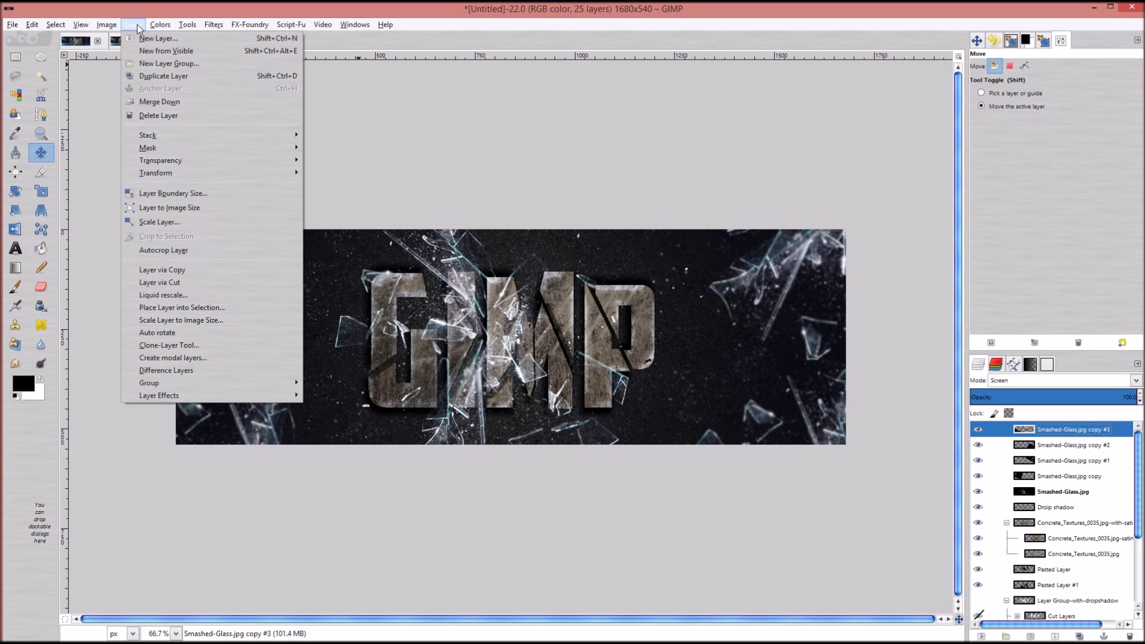
left_click(246, 55)
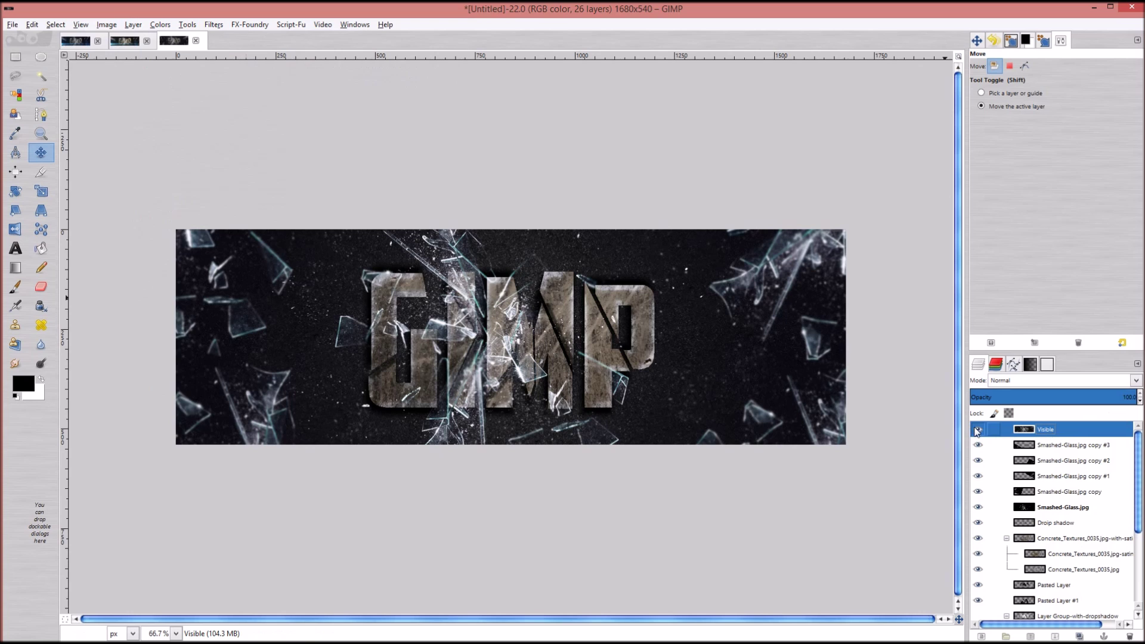
left_click(1094, 442)
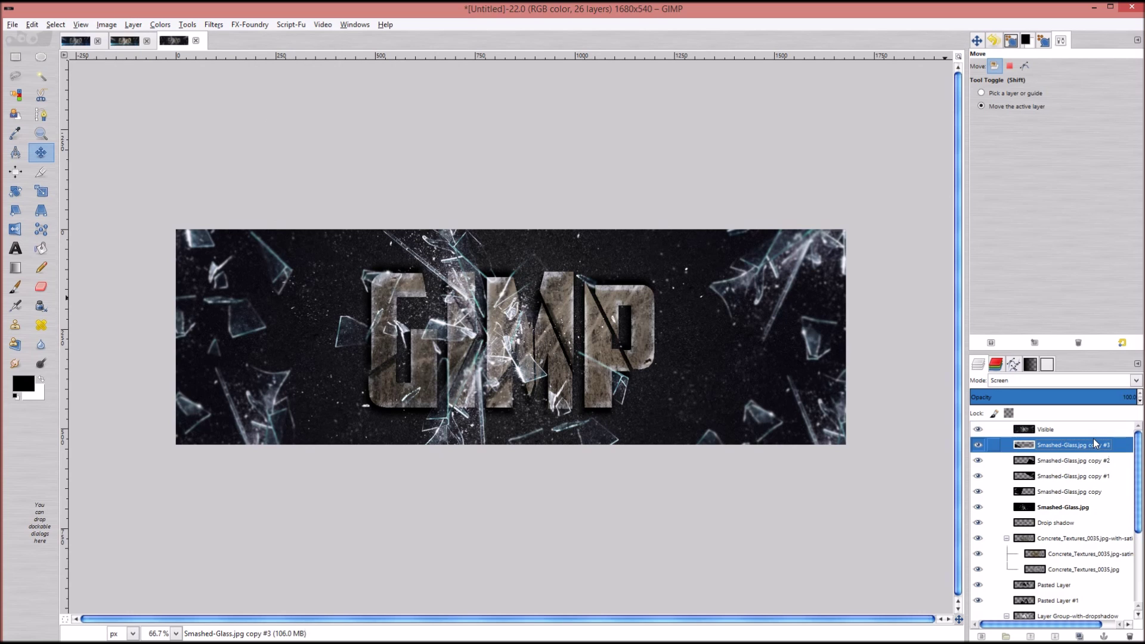
left_click(1092, 432)
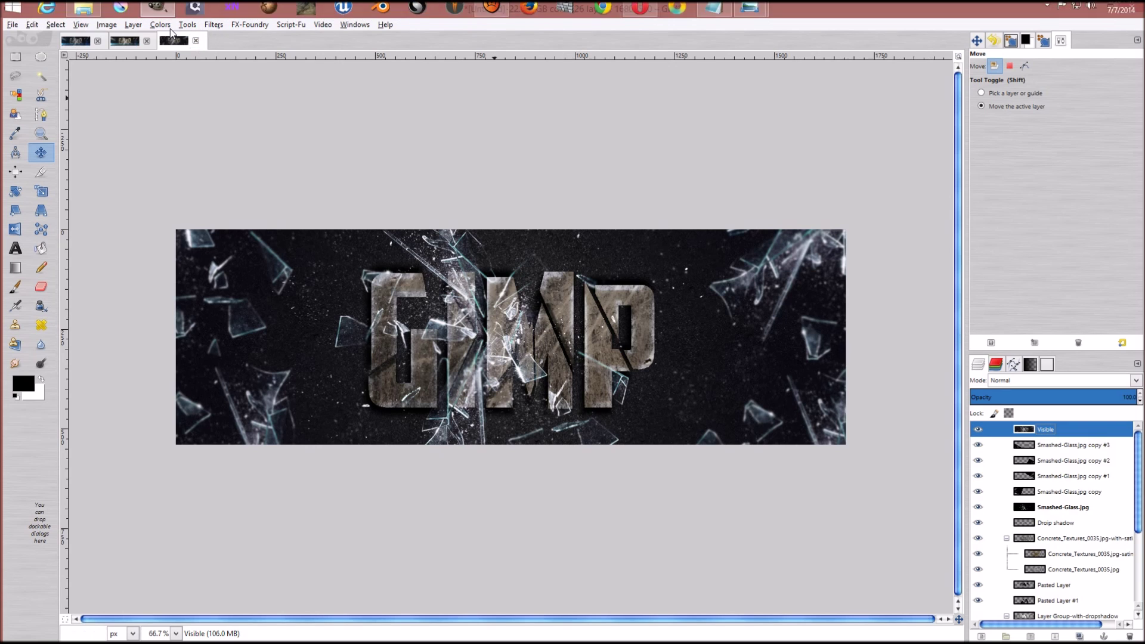
Step: Try boosting the merged layer's saturation with Filter Pack, and undo the change
left_click(156, 26)
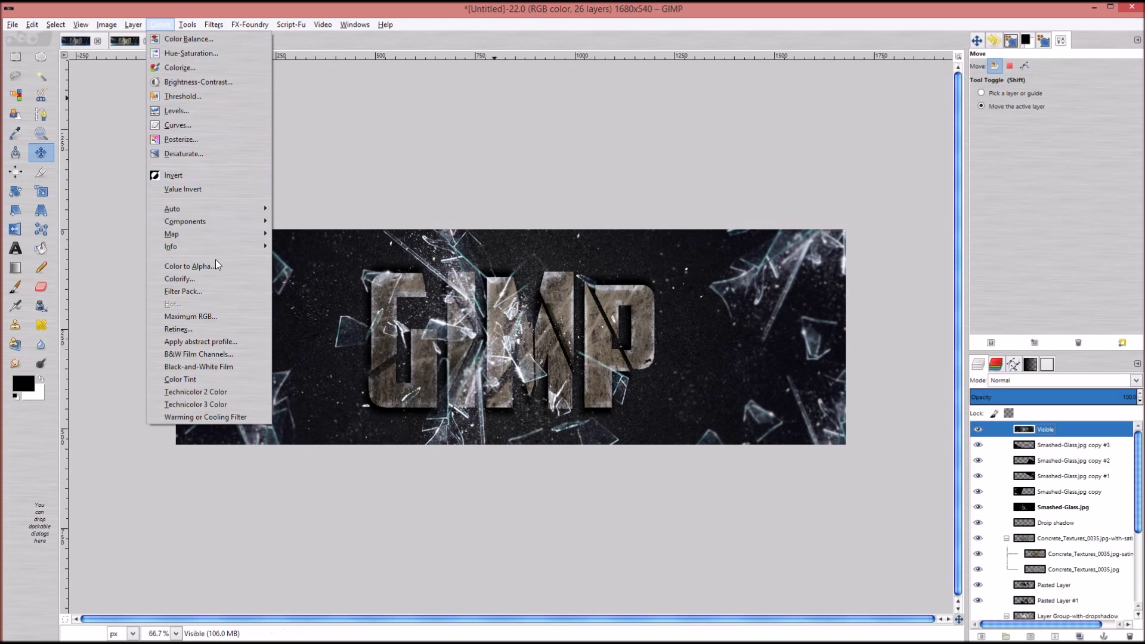
left_click(212, 292)
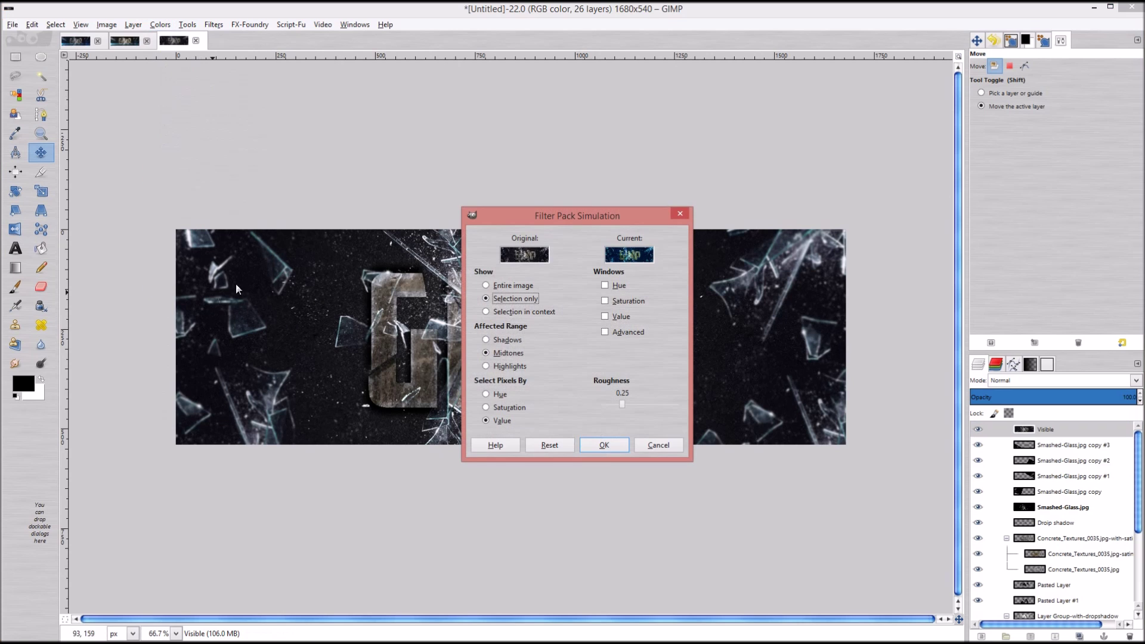
left_click_drag(522, 213, 391, 130)
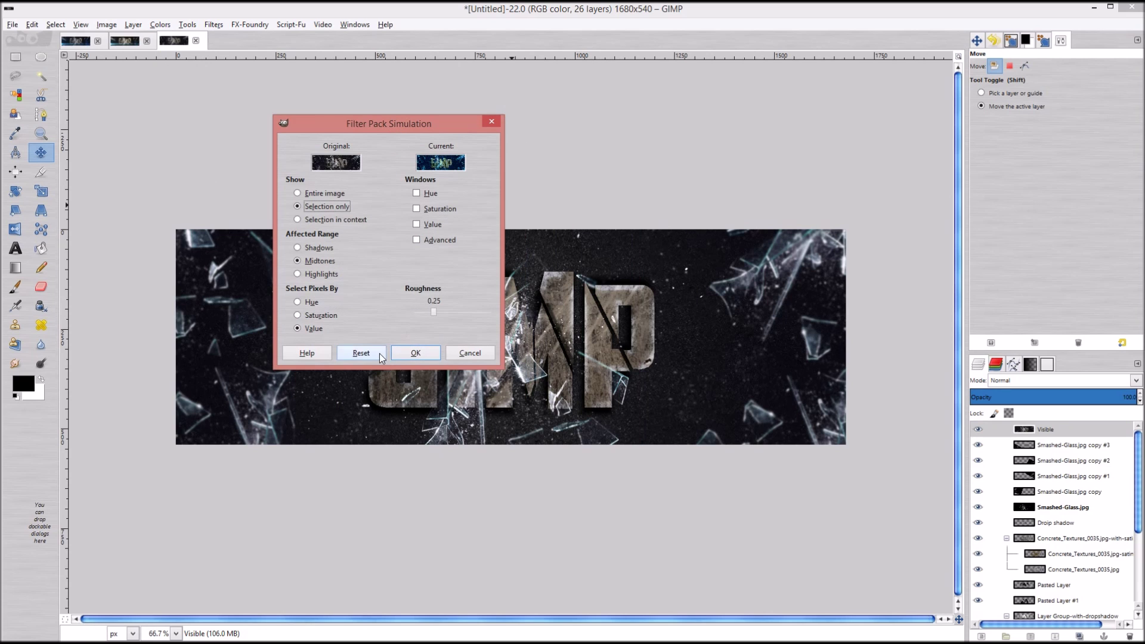
left_click(427, 195)
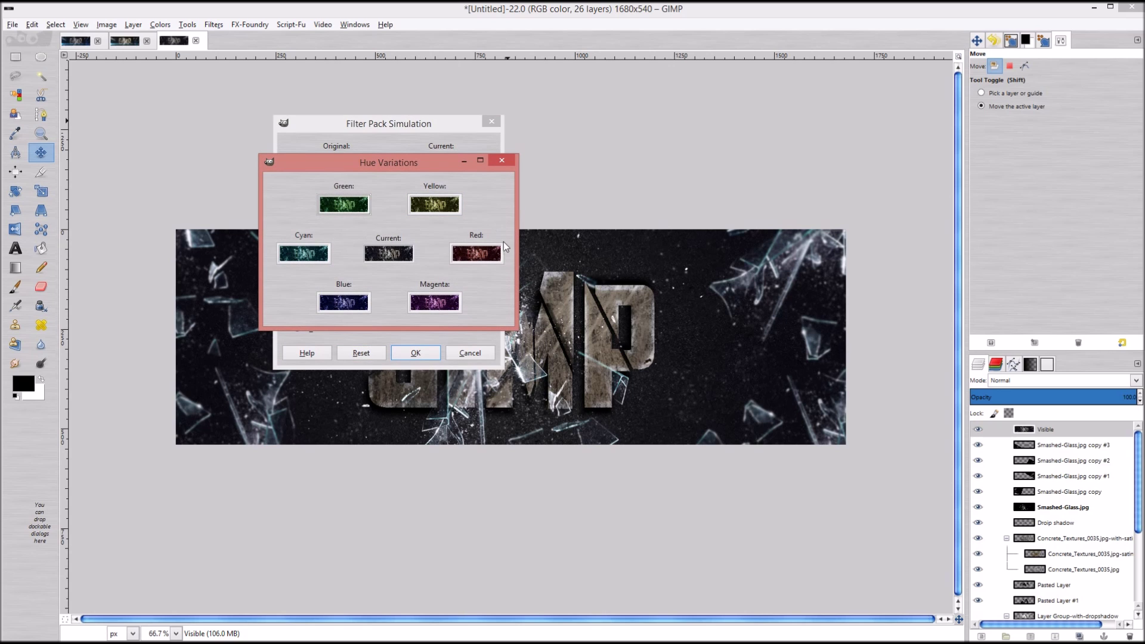
left_click(501, 160)
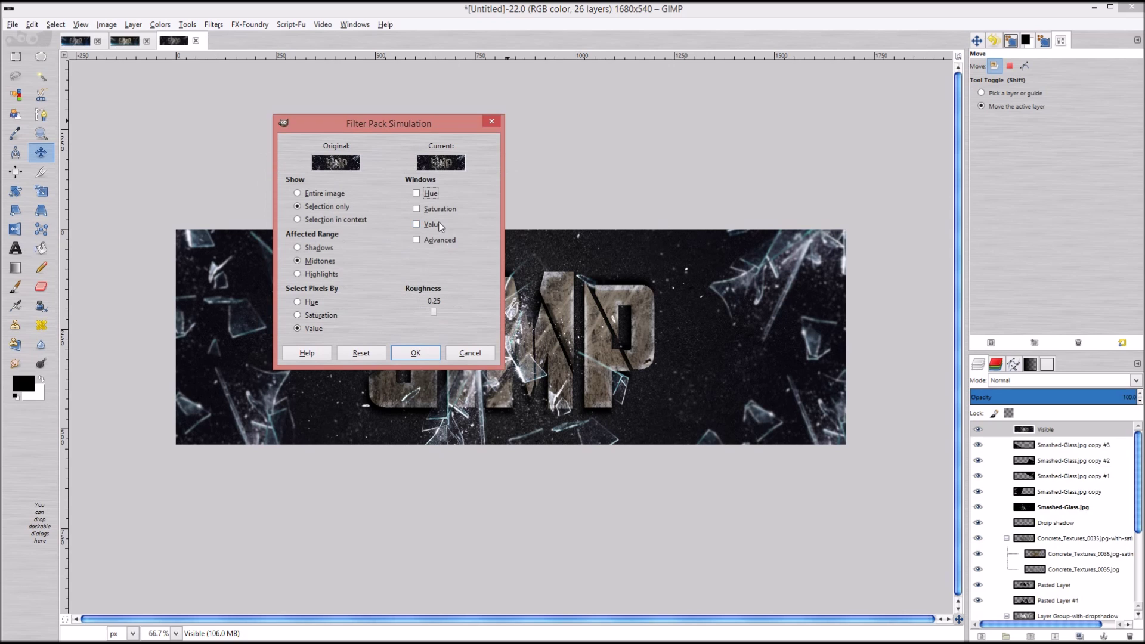
left_click(434, 209)
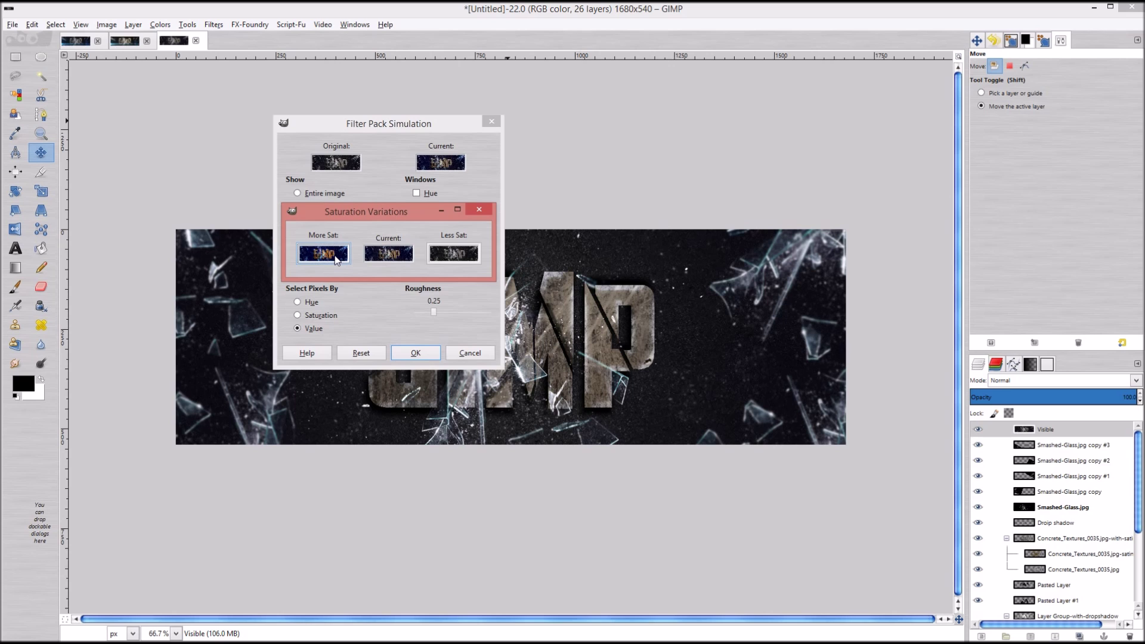
left_click(483, 210)
left_click(411, 352)
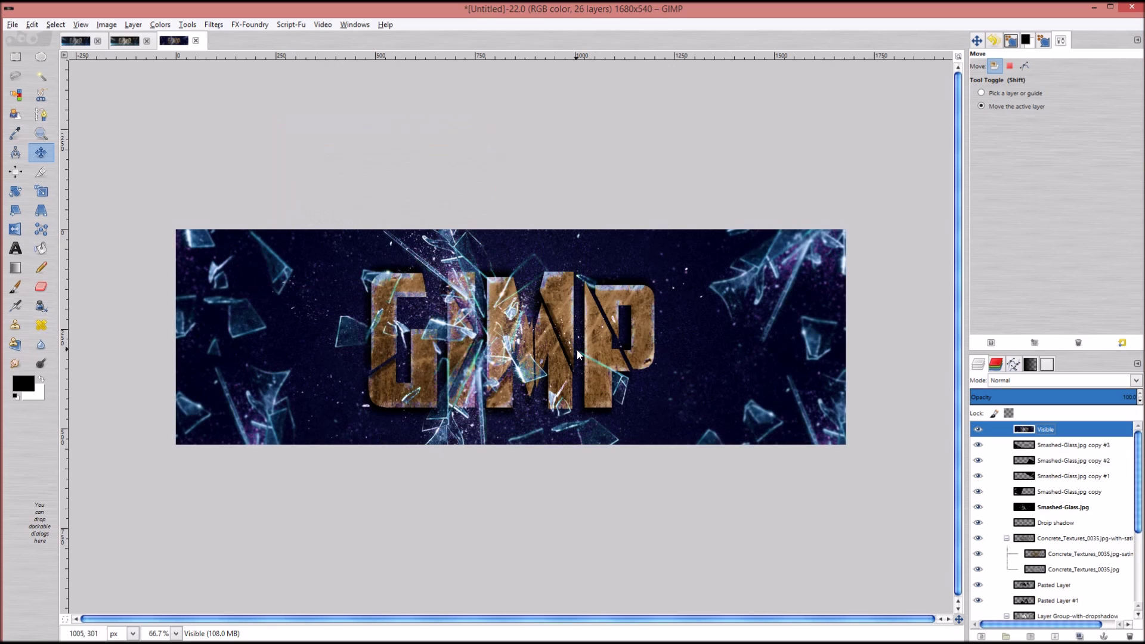
key("ctrl+z")
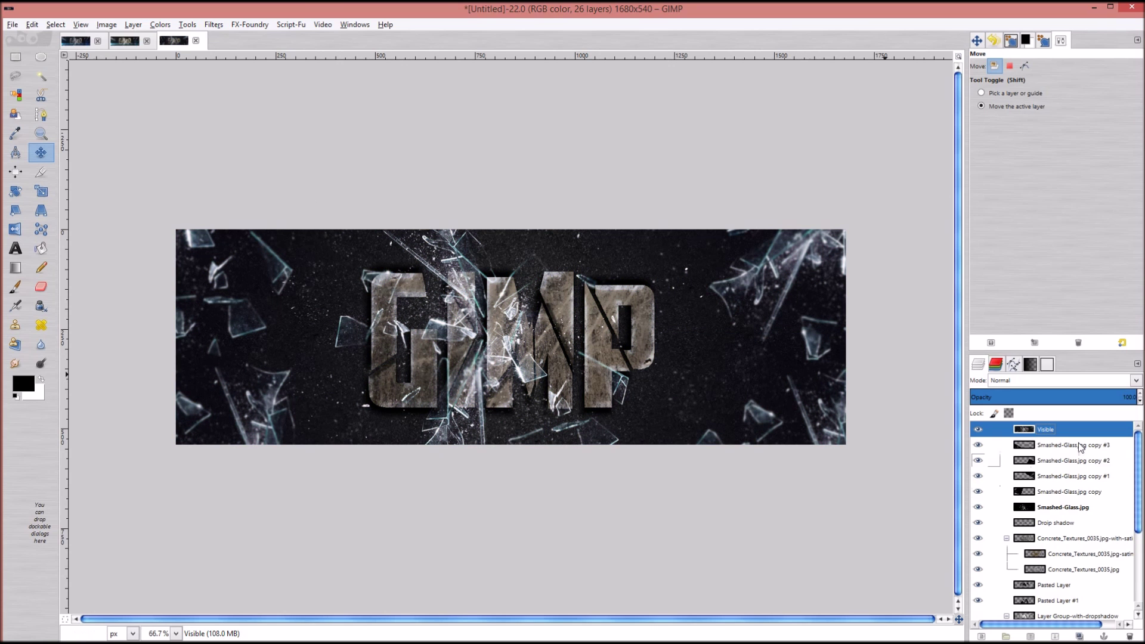
Step: Add the lens flare image 19 from the Shattered Text effect folder to the composition as a new layer
mouse_move(130, 16)
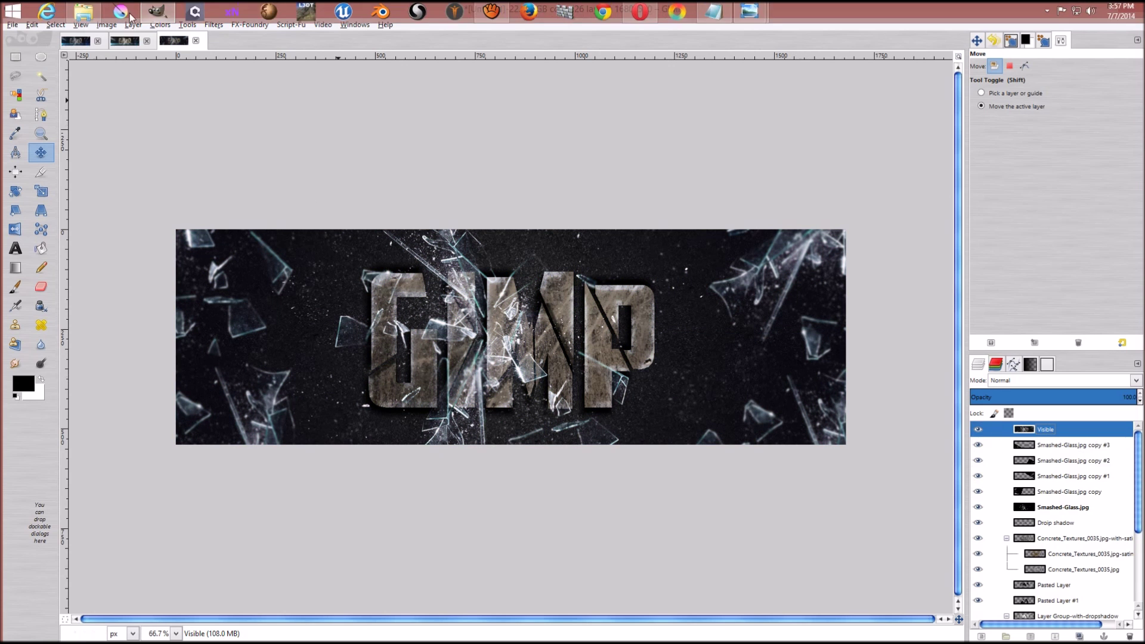
left_click(83, 12)
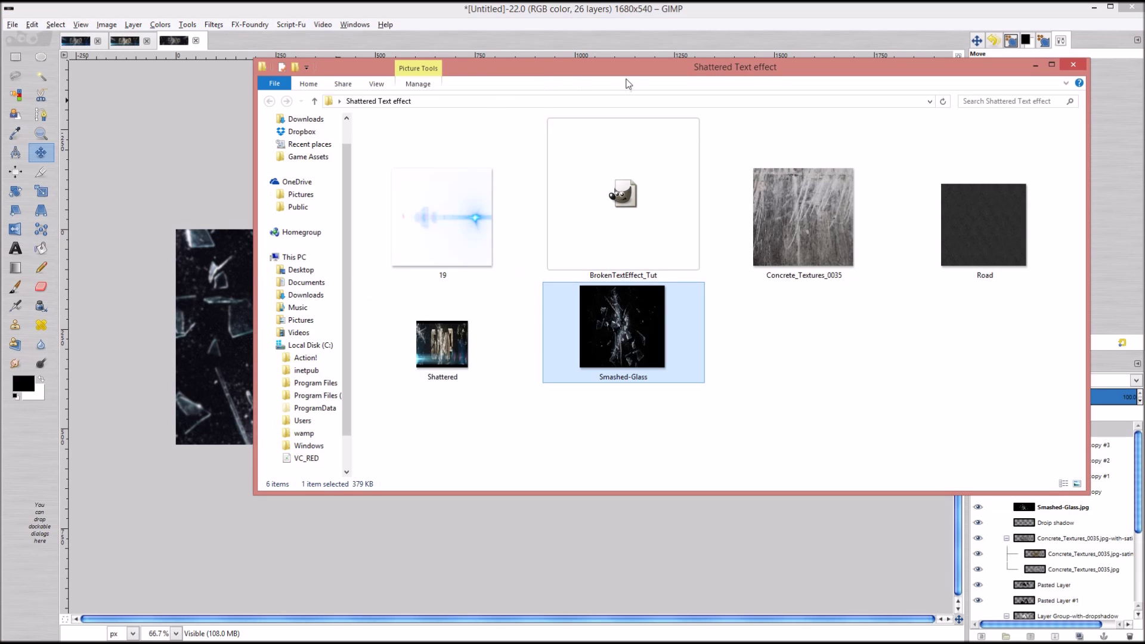
left_click_drag(614, 71, 713, 70)
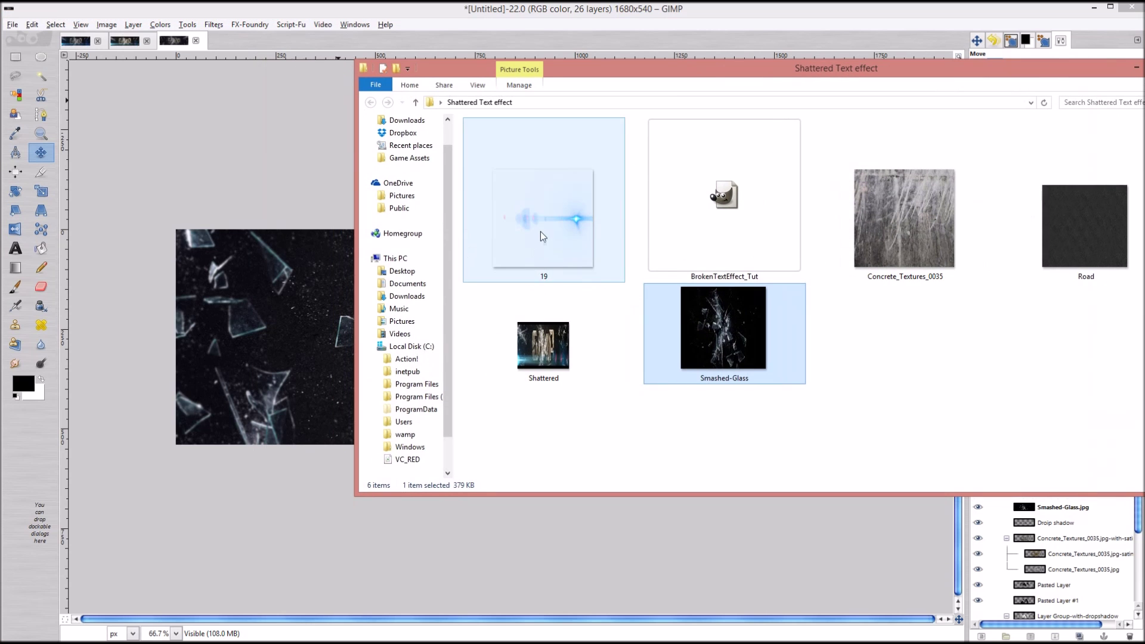
left_click(564, 227)
left_click_drag(565, 230, 248, 374)
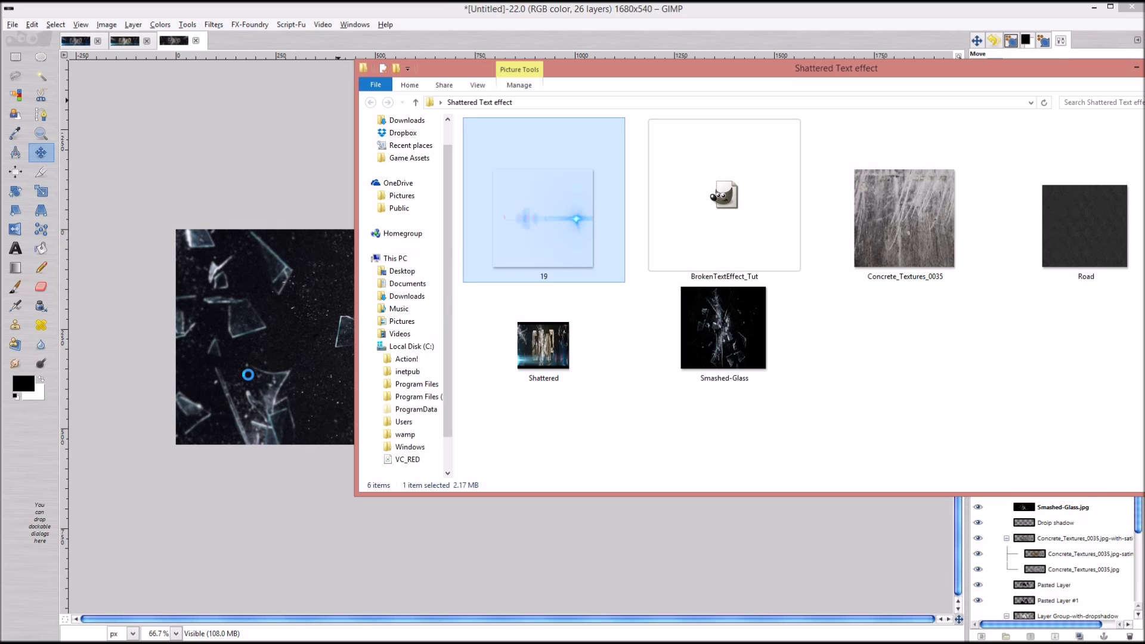
left_click(323, 339)
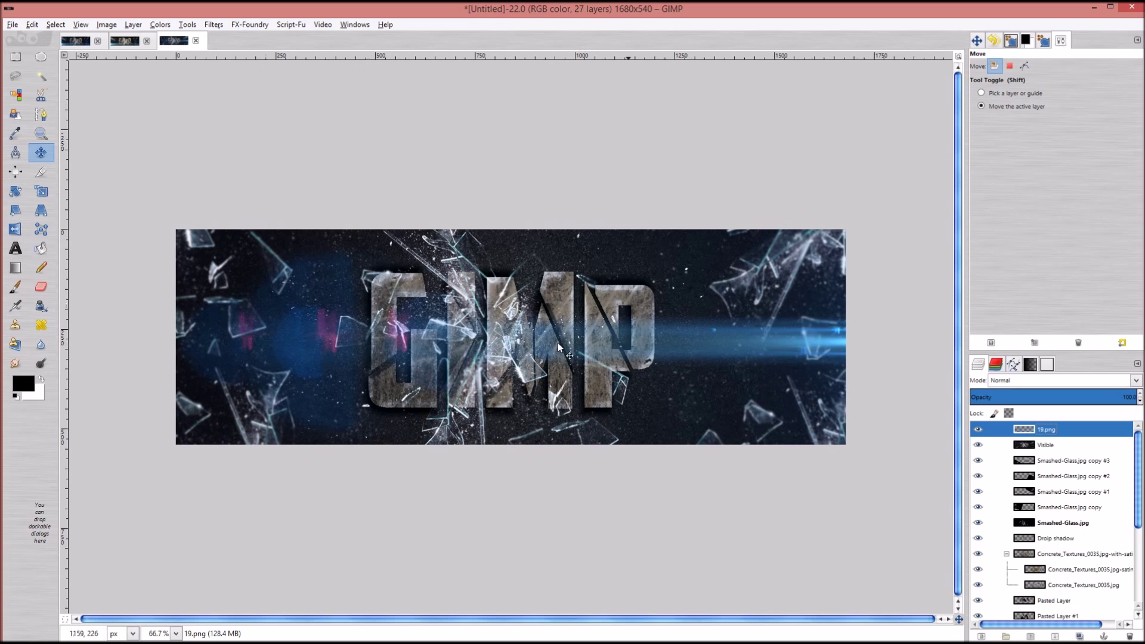
Step: Flip the lens flare layer horizontally and move it about 140 px right and 170 px down into the canvas's lower left area
left_click(15, 229)
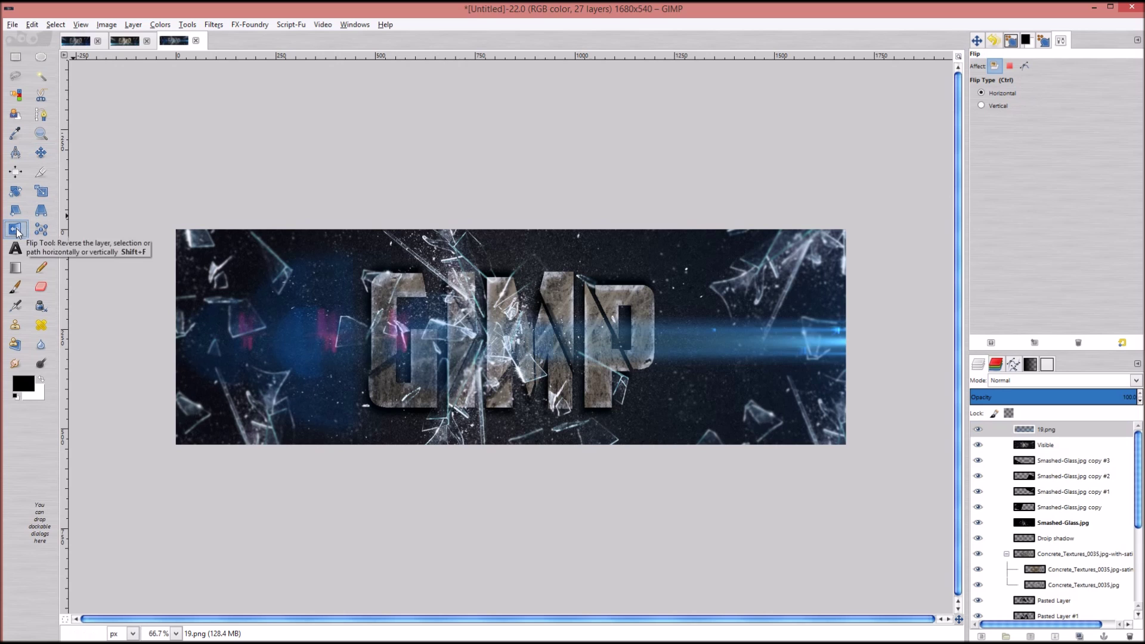
left_click(785, 353)
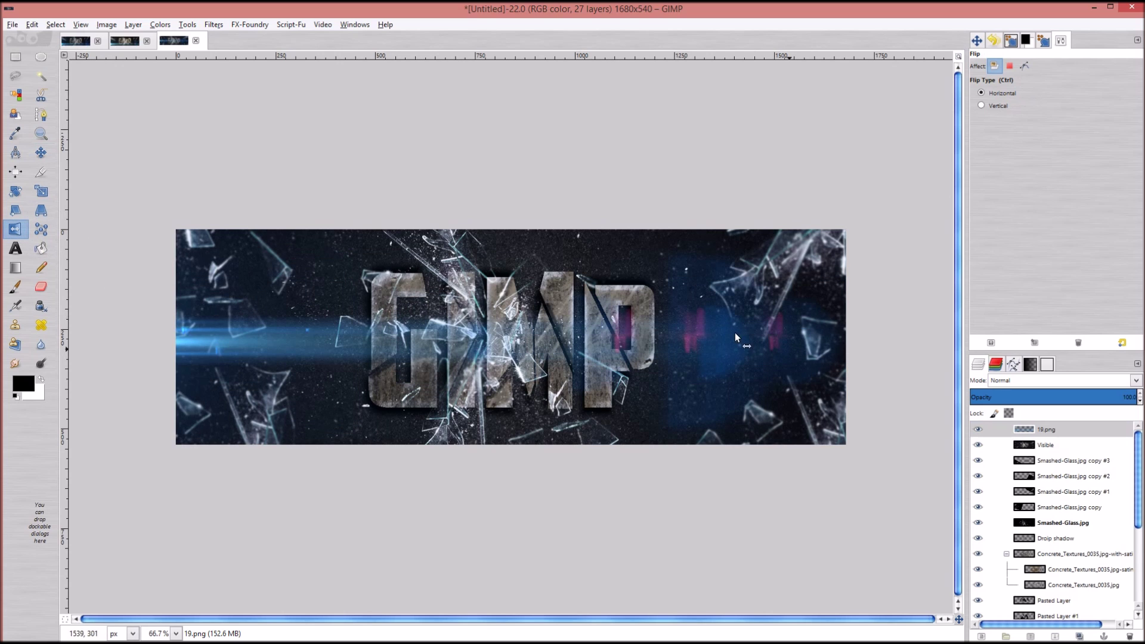
left_click(40, 152)
left_click_drag(243, 350, 280, 408)
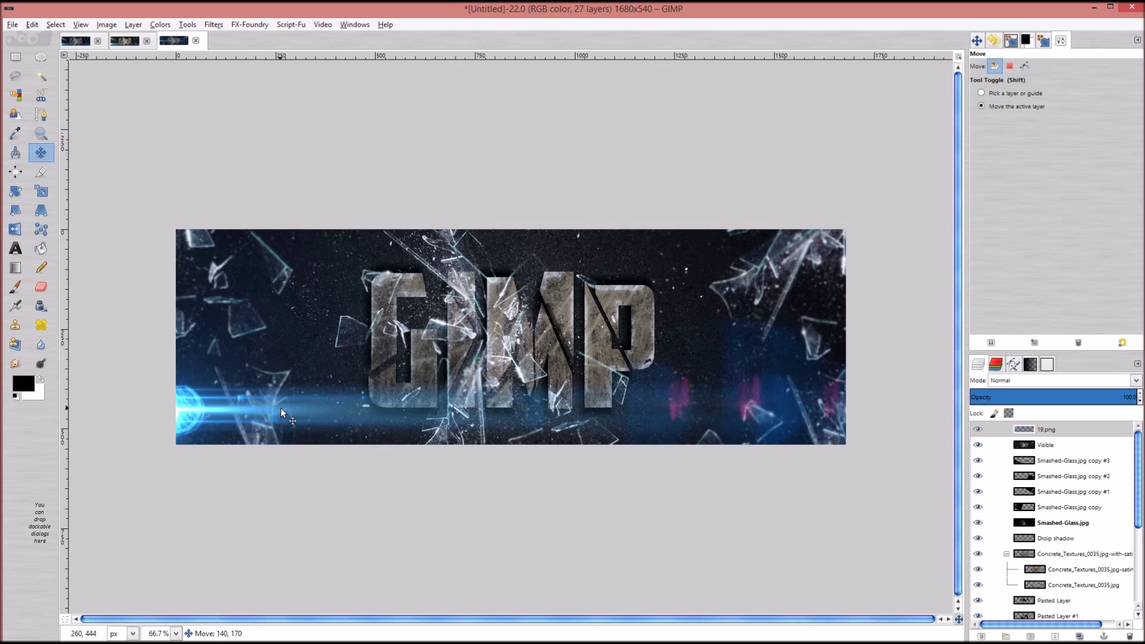
left_click_drag(280, 407, 281, 407)
Step: Create another layer from everything visible, including the lens flare, and select it
left_click(113, 27)
mouse_move(141, 27)
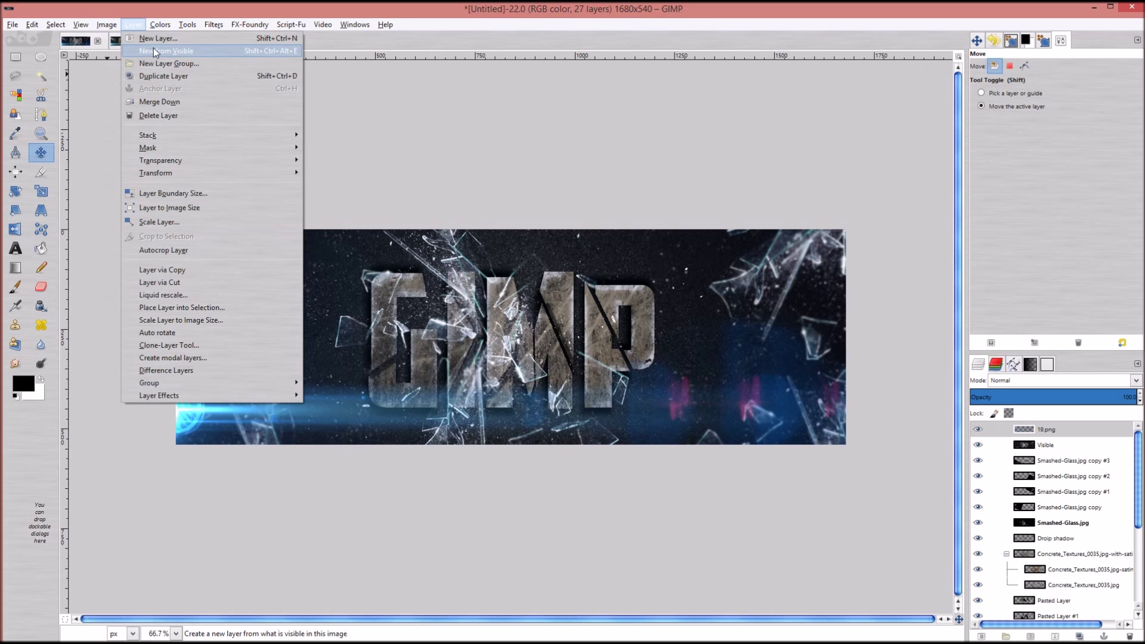
left_click(154, 50)
left_click(1085, 436)
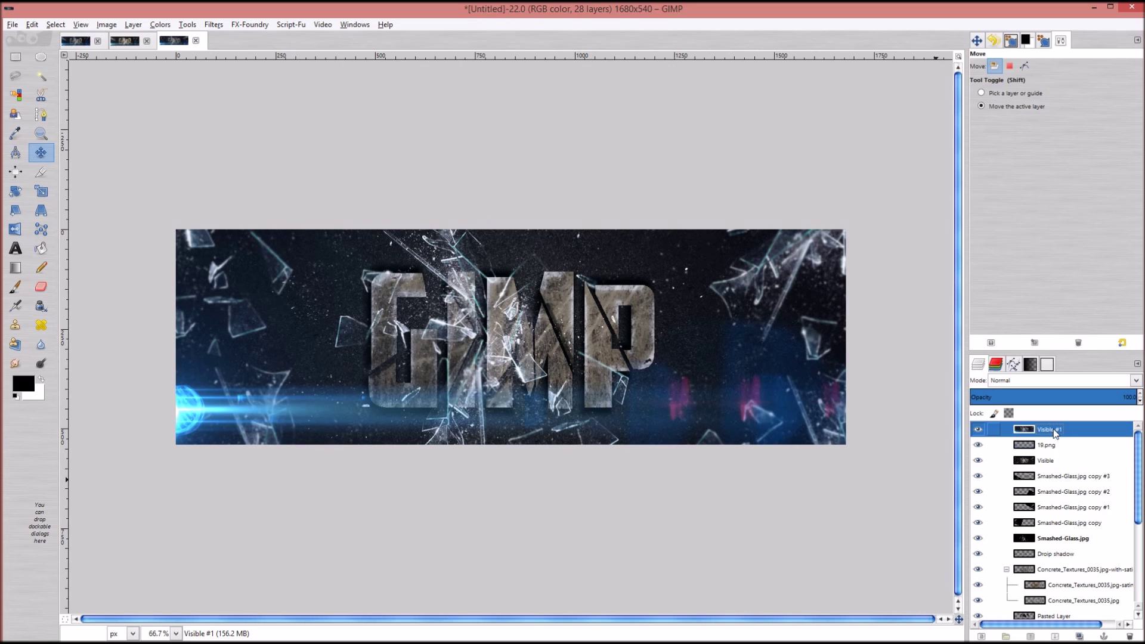
left_click(169, 29)
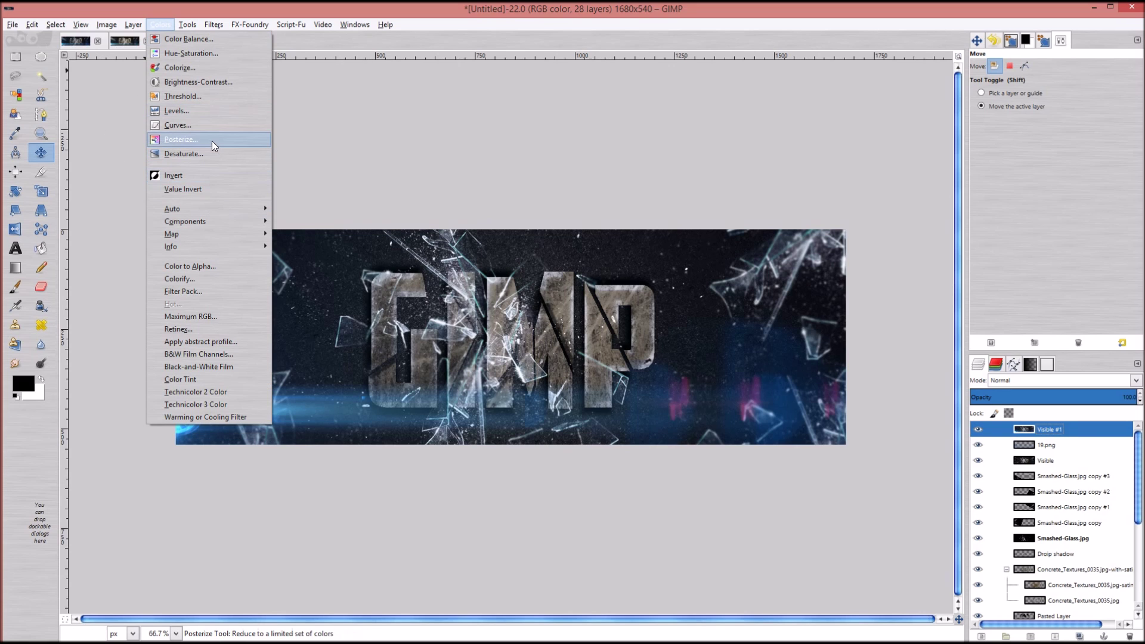
left_click(217, 278)
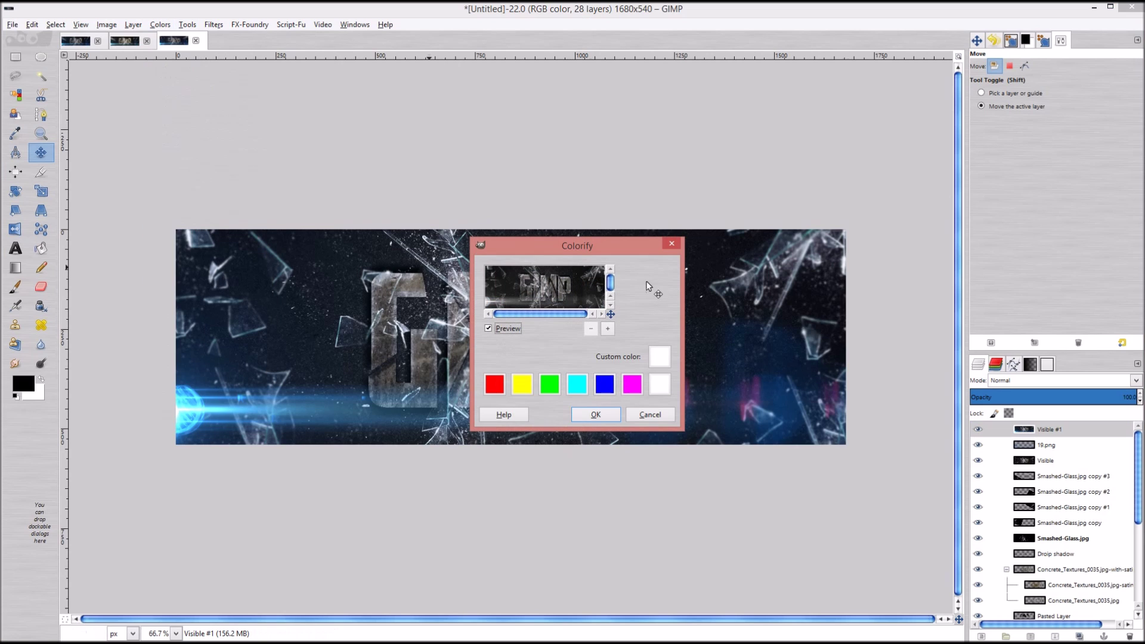
left_click(556, 391)
left_click(581, 388)
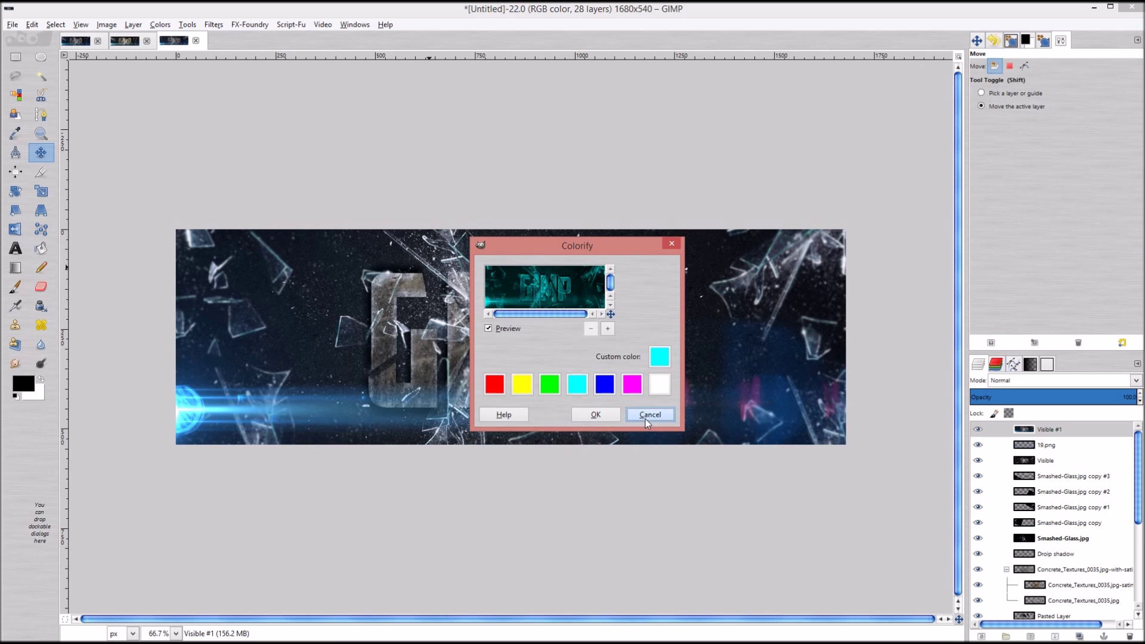
left_click(645, 418)
Step: Try hue variations and lower saturation on the new merged layer in Filter Pack, and reset the adjustments
left_click(160, 25)
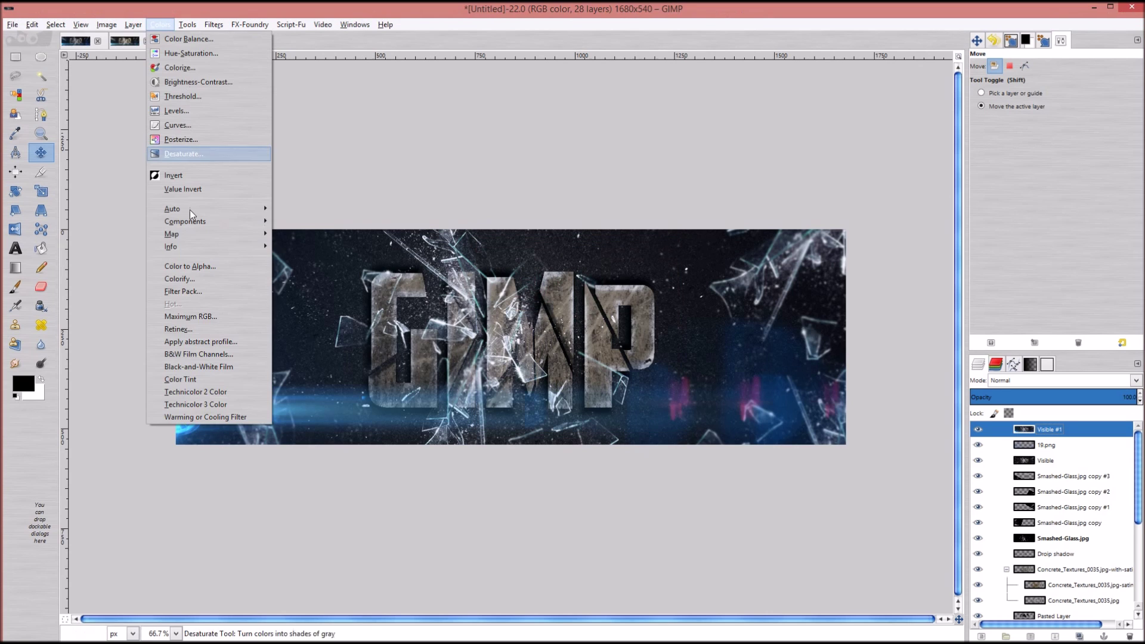
left_click(220, 296)
left_click(605, 286)
left_click(637, 300)
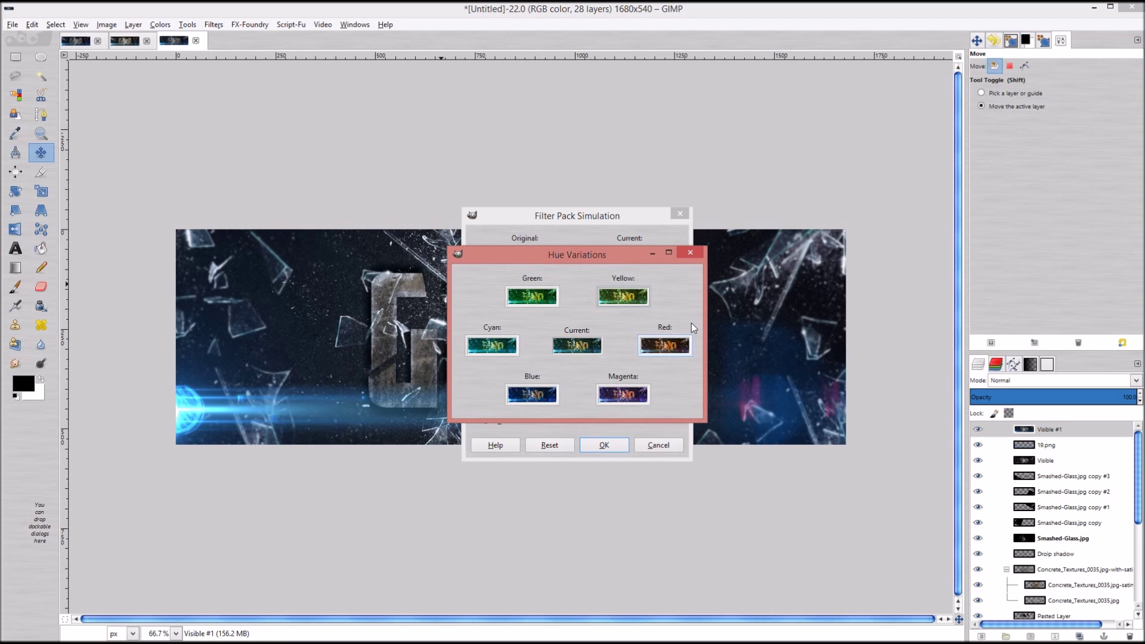
left_click(691, 253)
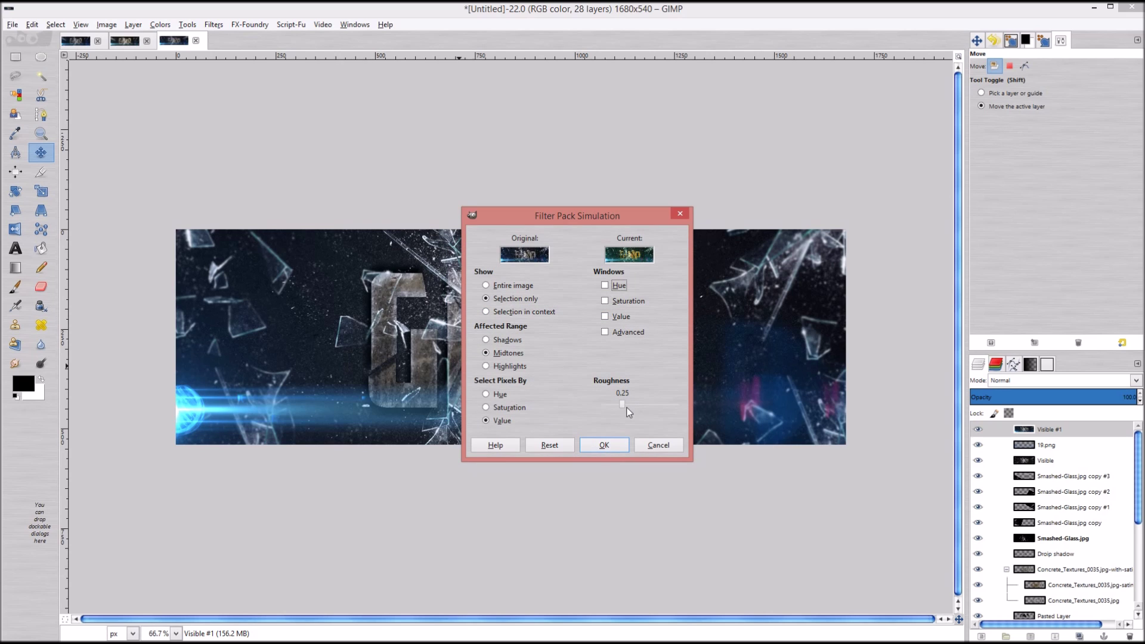
left_click(632, 303)
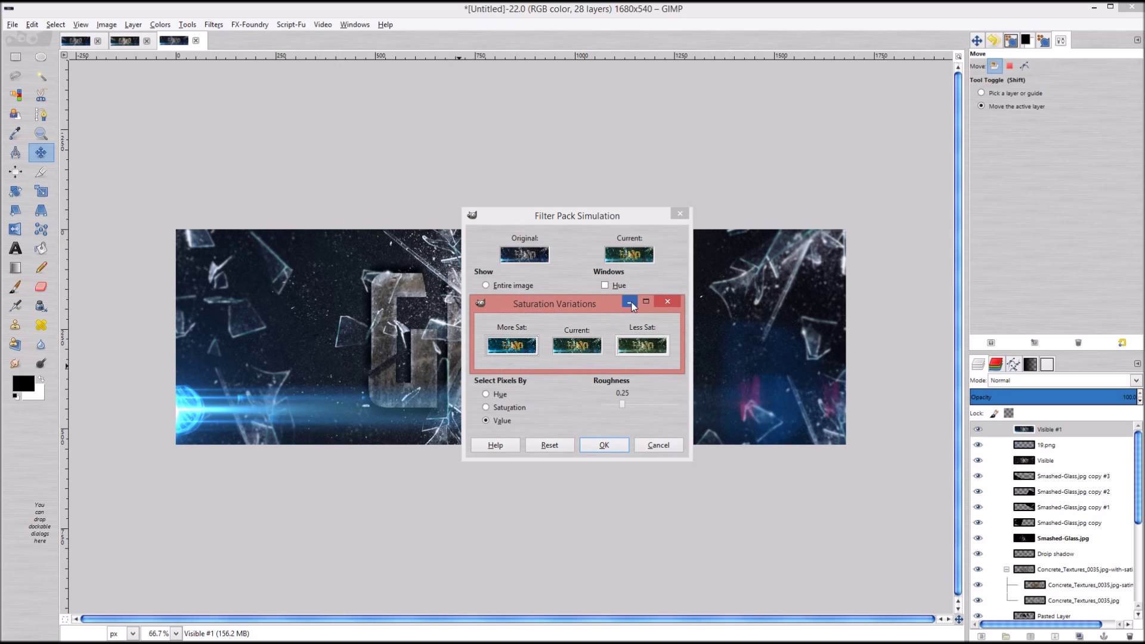
left_click(665, 350)
left_click(669, 302)
left_click(552, 444)
Step: Try shifting the merged layer's hue toward yellow-green with Filter Pack, and undo the change
left_click(619, 285)
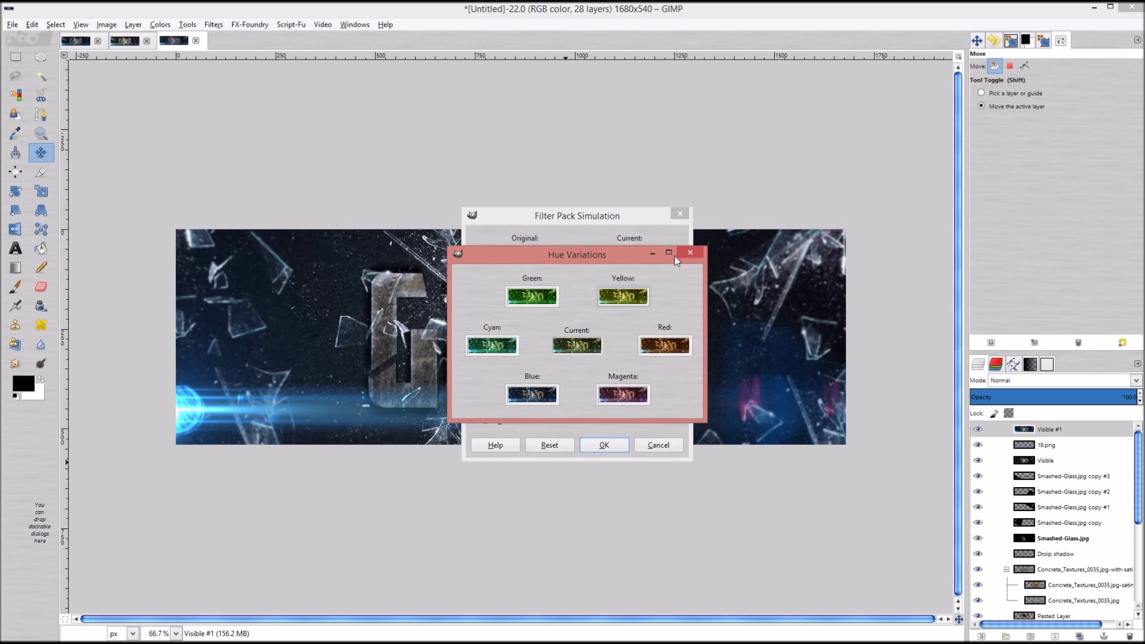
left_click(682, 253)
left_click(604, 445)
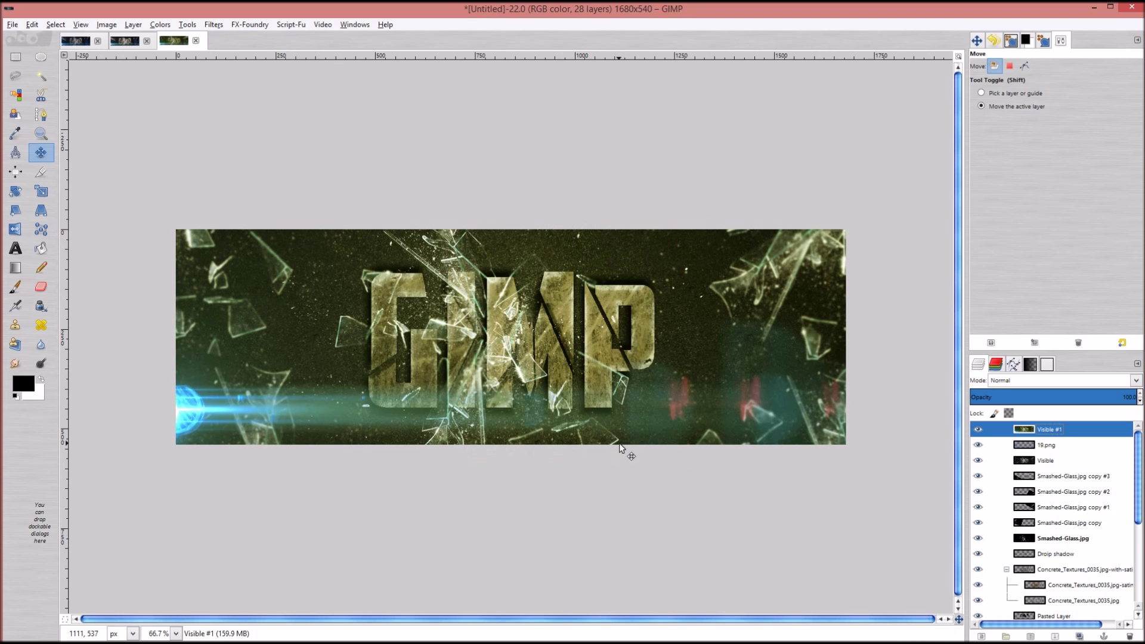
key("ctrl+z")
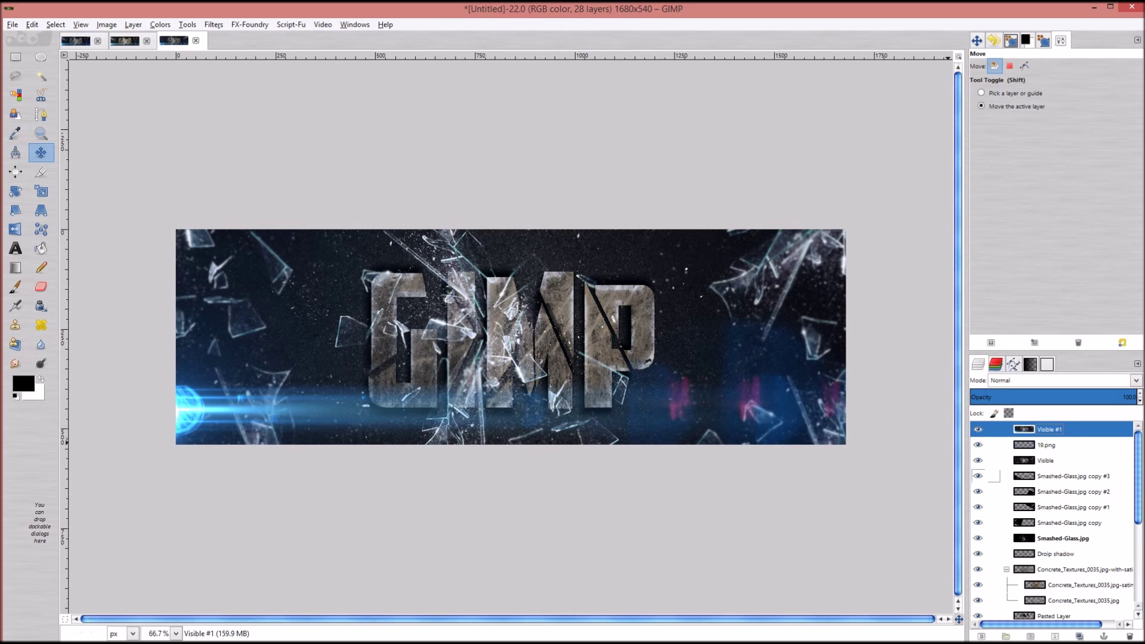
Step: Apply the Midnight Sepia artistic filter to a copy of the image with the default settings
left_click(216, 25)
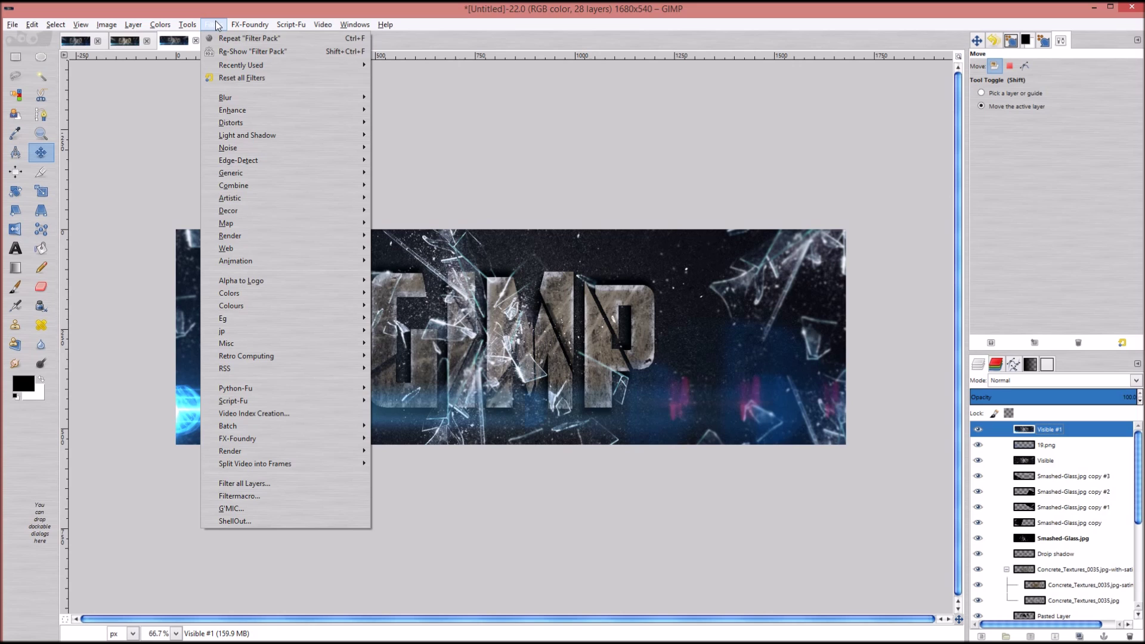
left_click(212, 27)
left_click(213, 26)
mouse_move(317, 199)
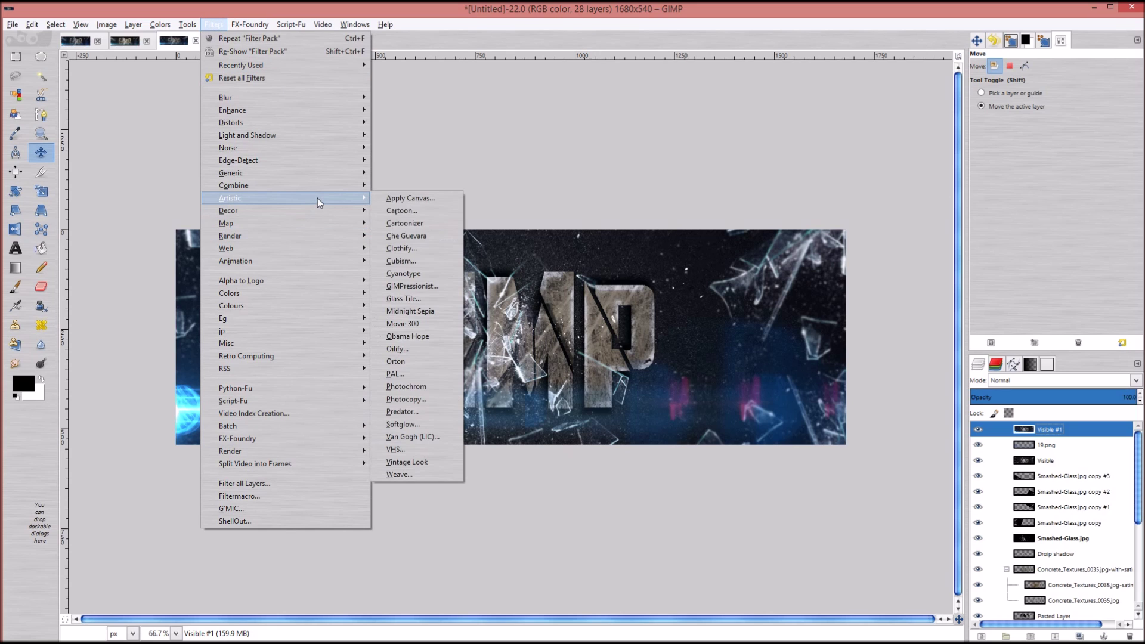
left_click(420, 311)
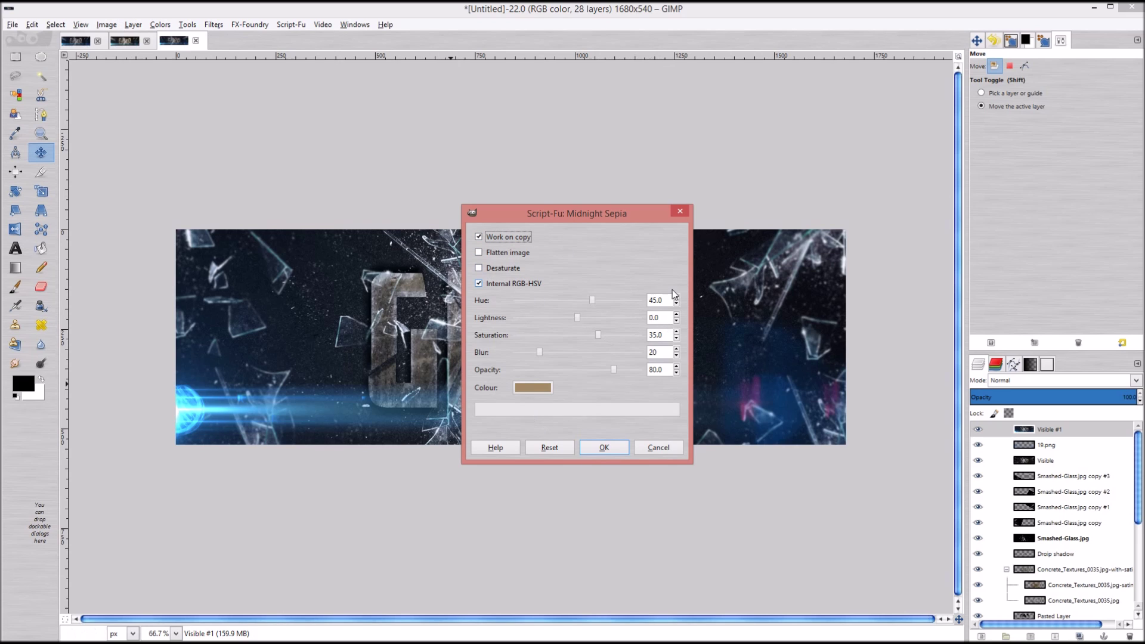
left_click(610, 449)
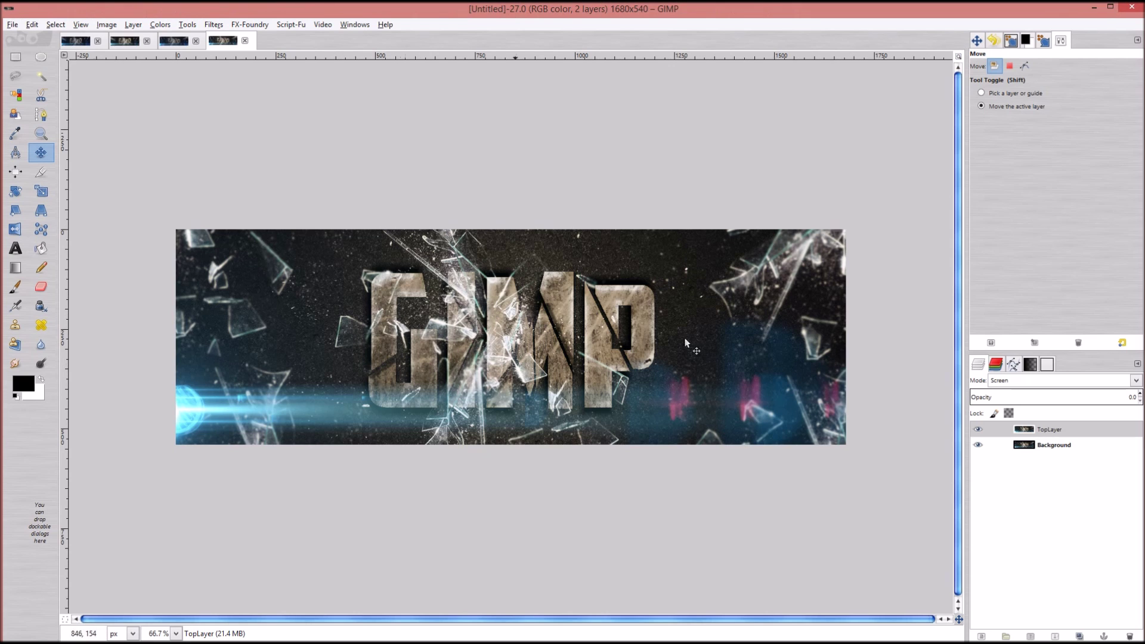
Step: Add a transparent 1680 × 540 px layer named Black bar above TopLayer
left_click(1071, 434)
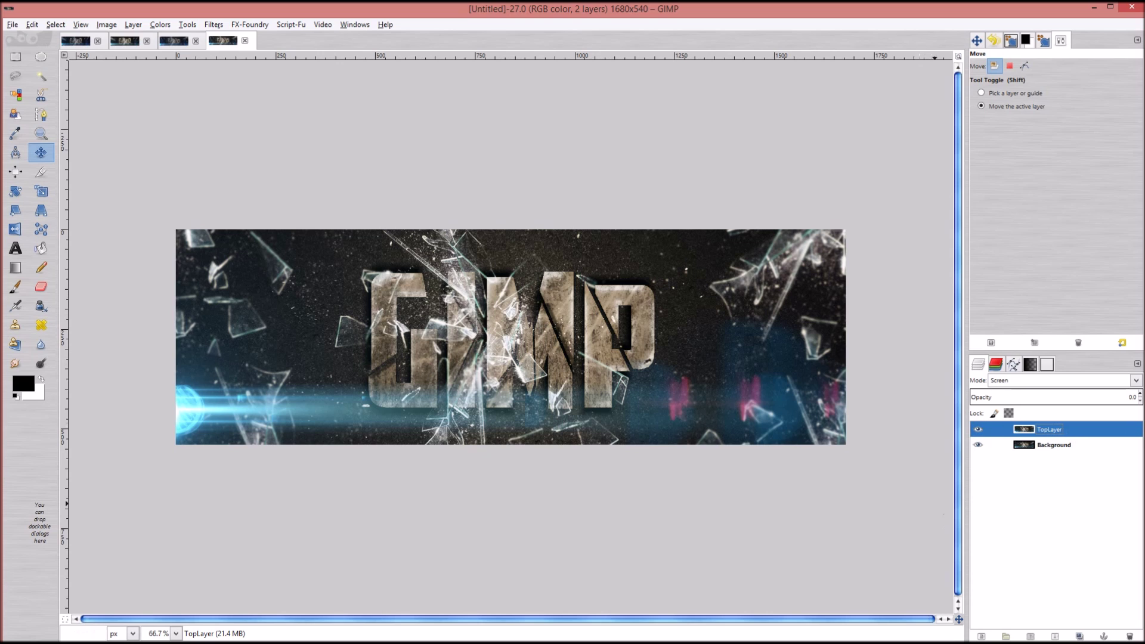
left_click(981, 636)
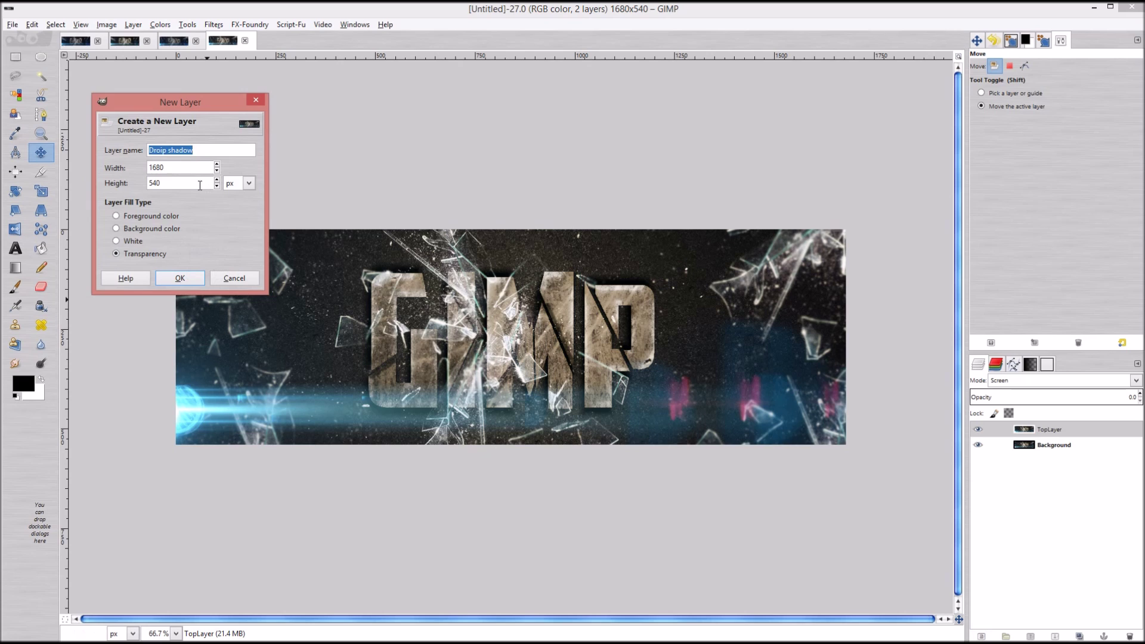
key("BackSpace")
key("Return")
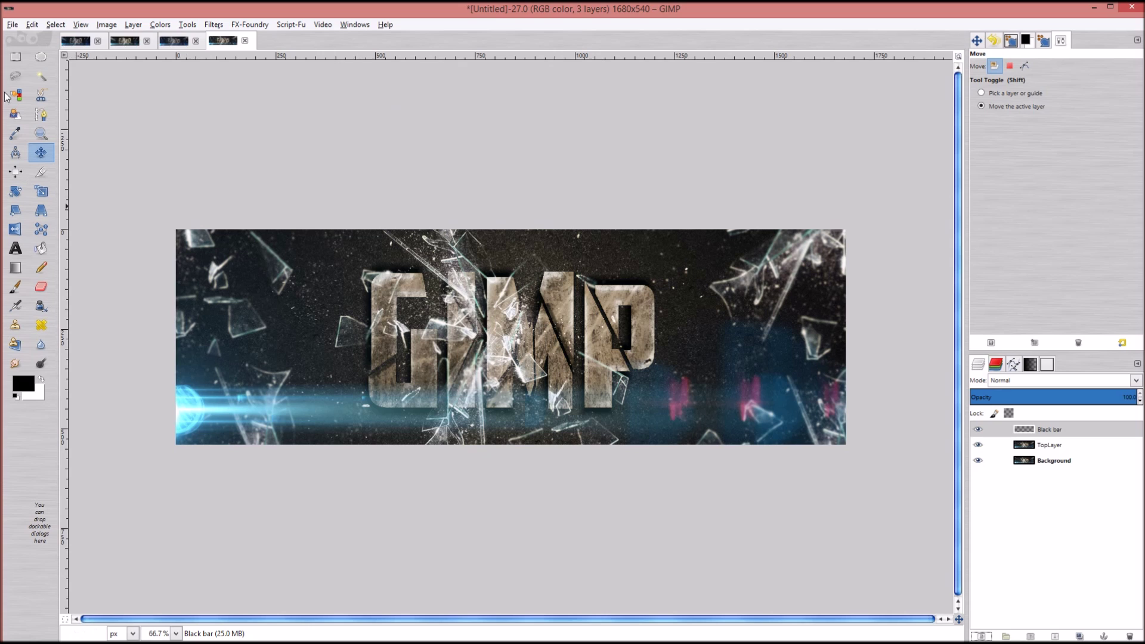
Step: Select a full-width strip about 42 px high along the canvas's upper edge and fill it with black on the Black bar layer
left_click(16, 56)
left_click_drag(158, 194, 876, 246)
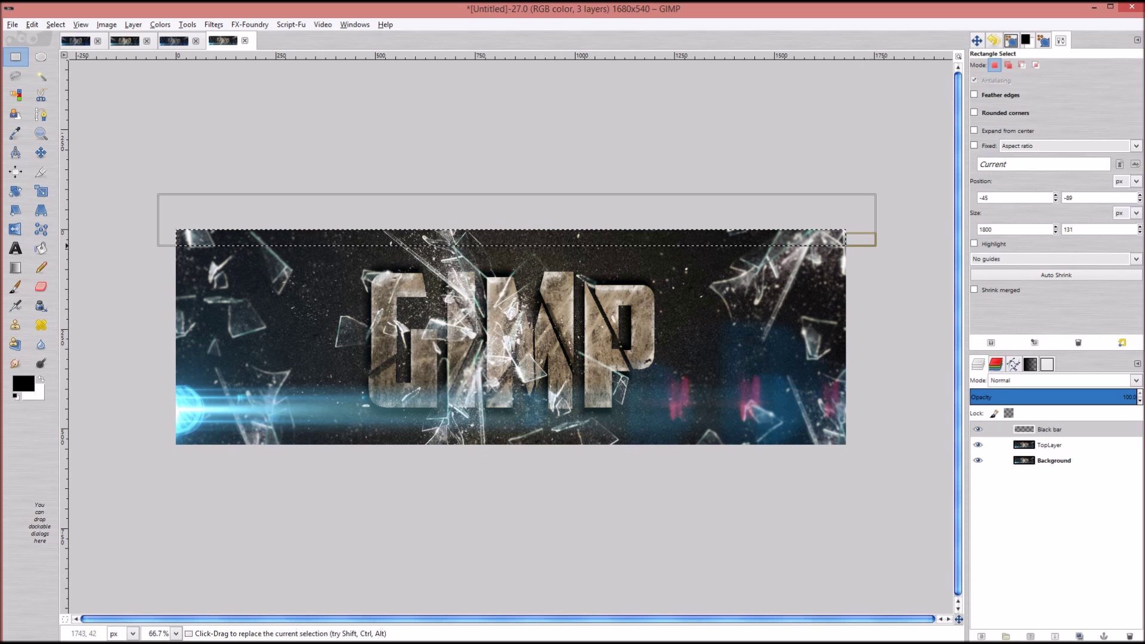
left_click(43, 250)
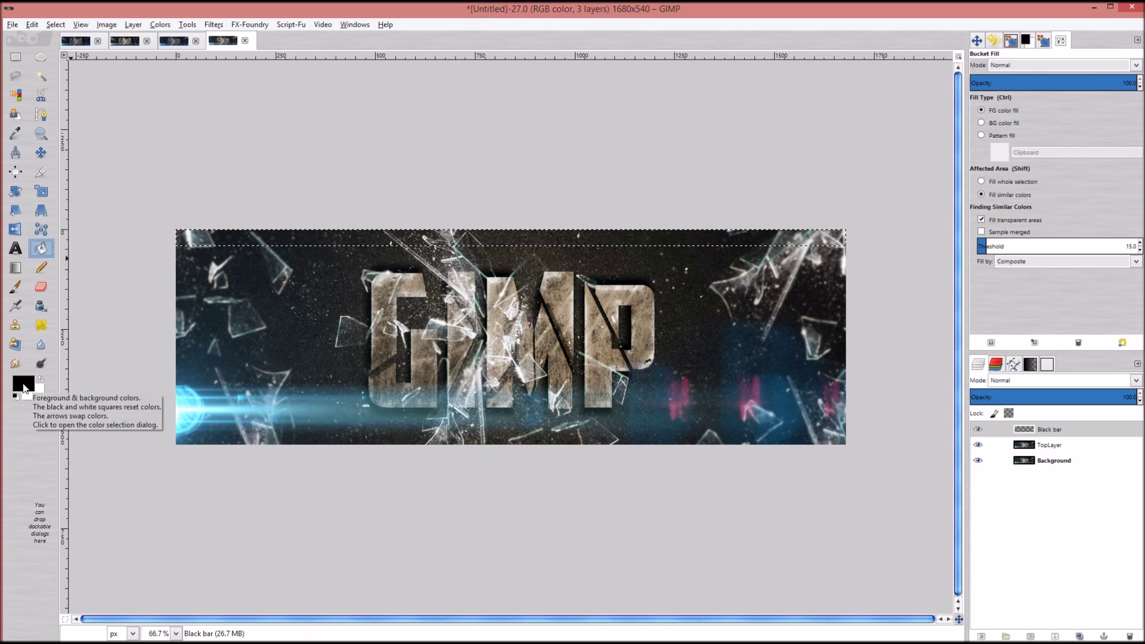
left_click(382, 237)
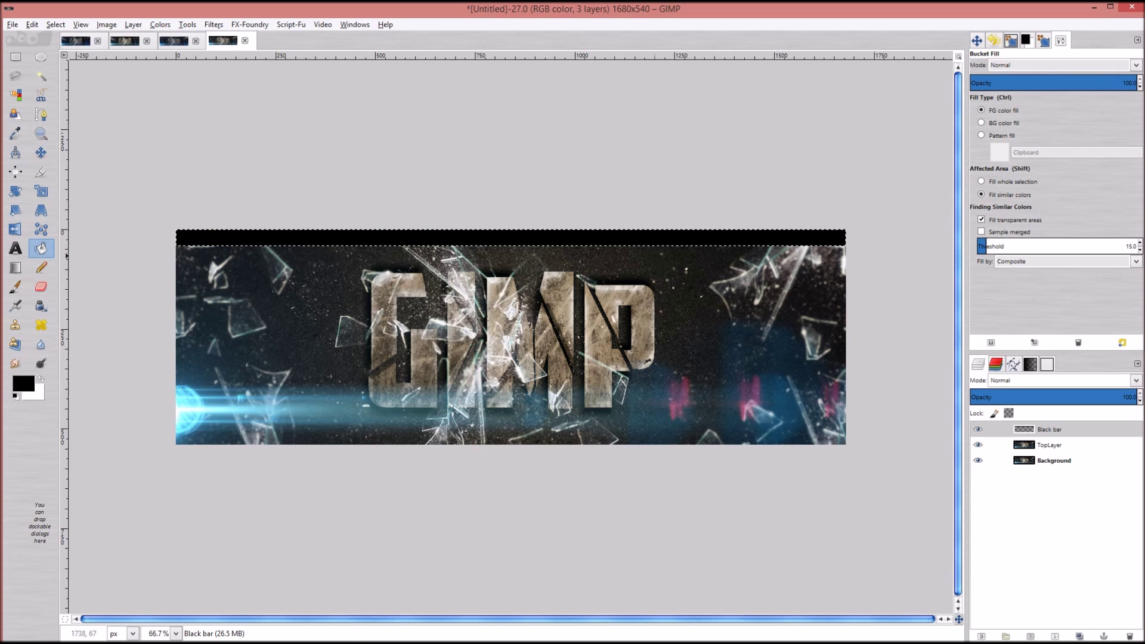
Step: Duplicate the Black bar layer and move the copy down close to the canvas's lower edge
key("ctrl+shift")
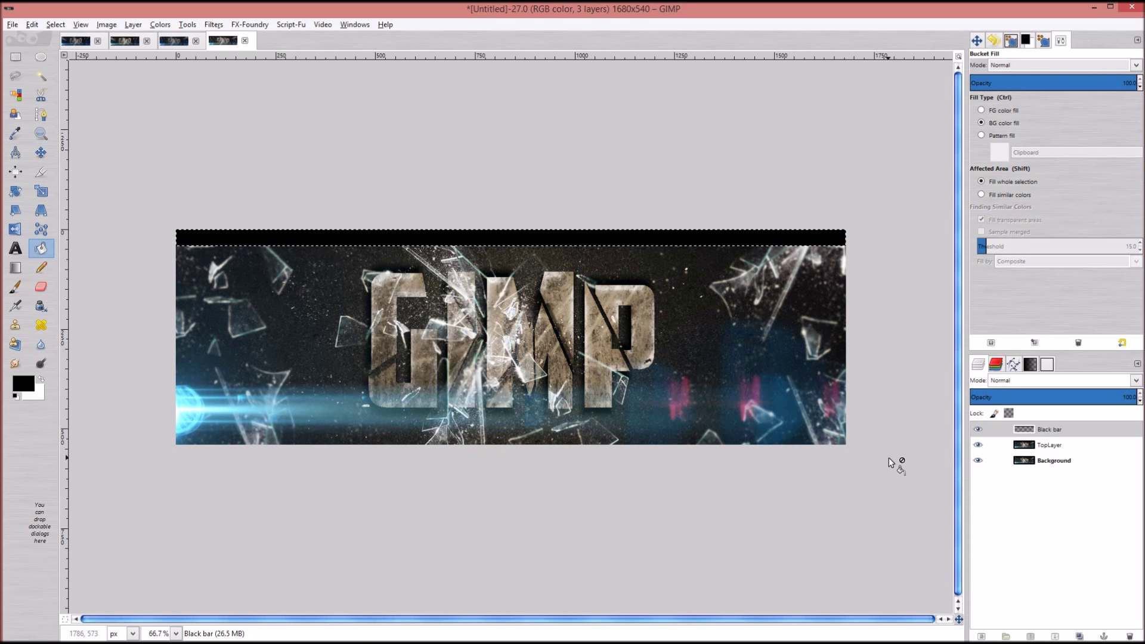
key("ctrl+shift+d")
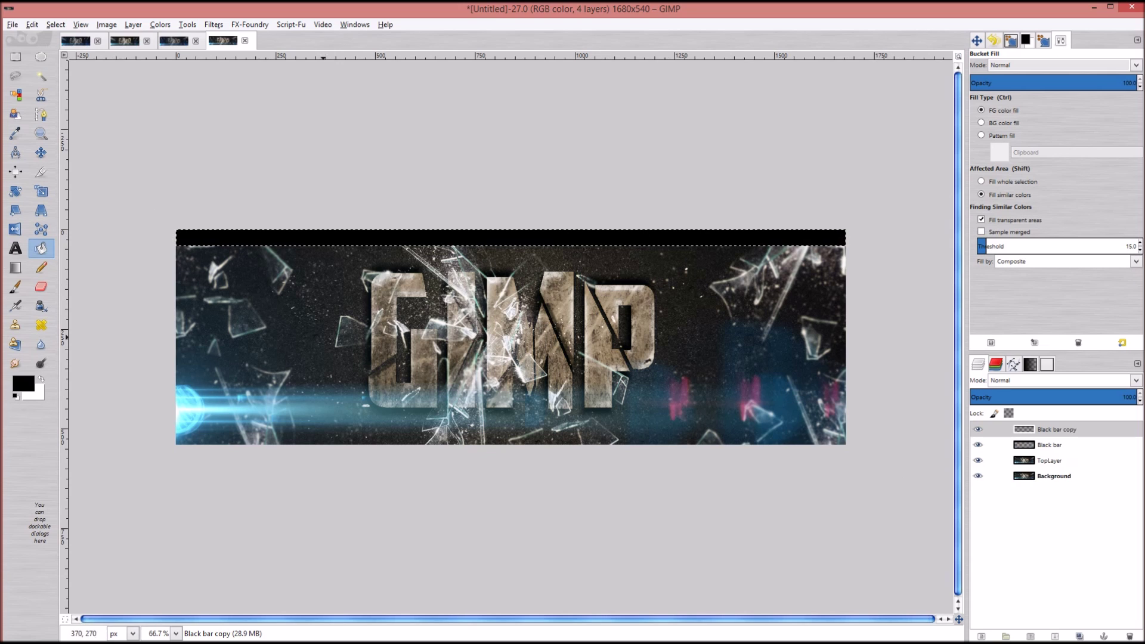
key("m")
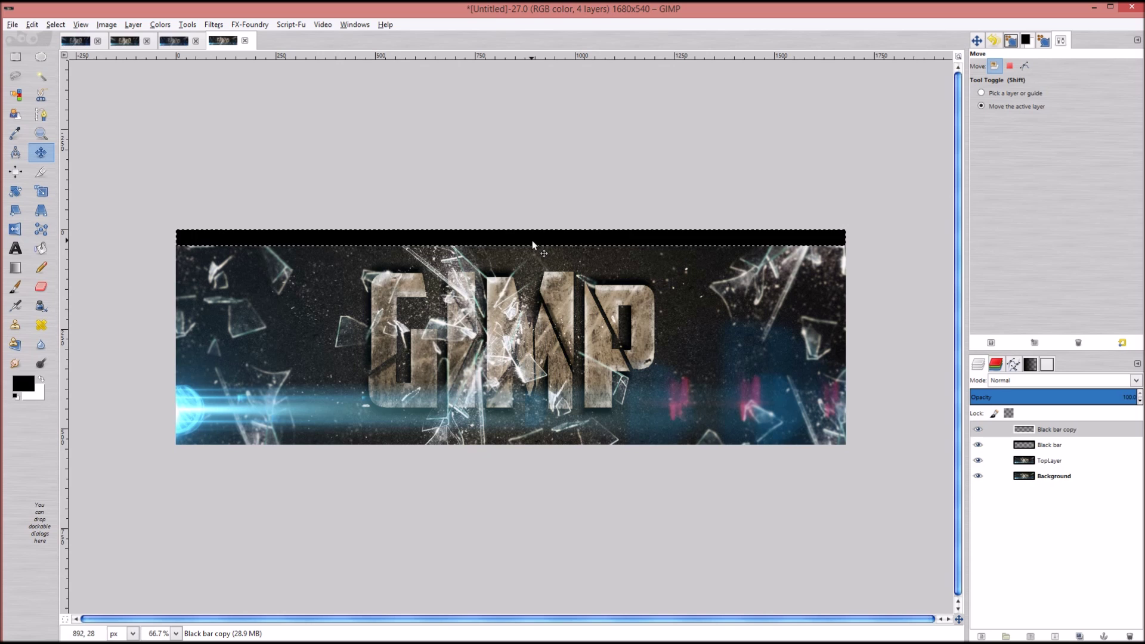
left_click_drag(532, 241, 532, 257)
key("shift+Down")
key("shift+Down")
key("shift+Down")
key("shift+Down")
key("shift+Down")
key("shift+Down")
key("shift+Down")
key("shift+Down")
key("shift+Down")
key("shift+Down")
key("shift+Down")
key("shift+Down")
key("shift+Down")
key("shift+Down")
key("shift+Down")
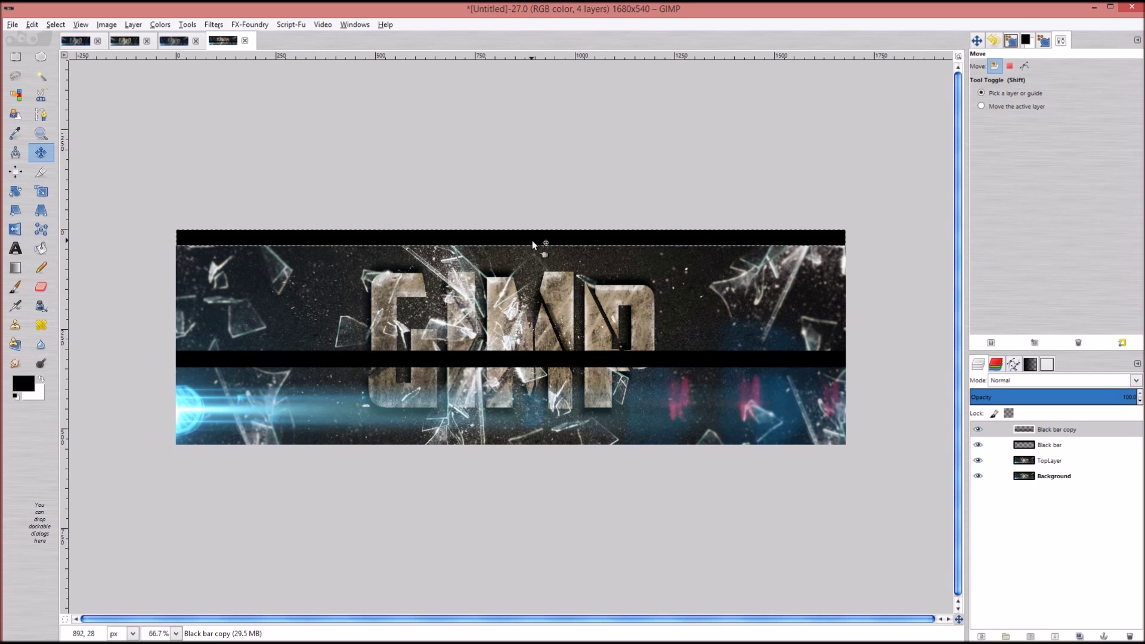
key("shift+Down")
key("shift+Down")
key("shift+Down")
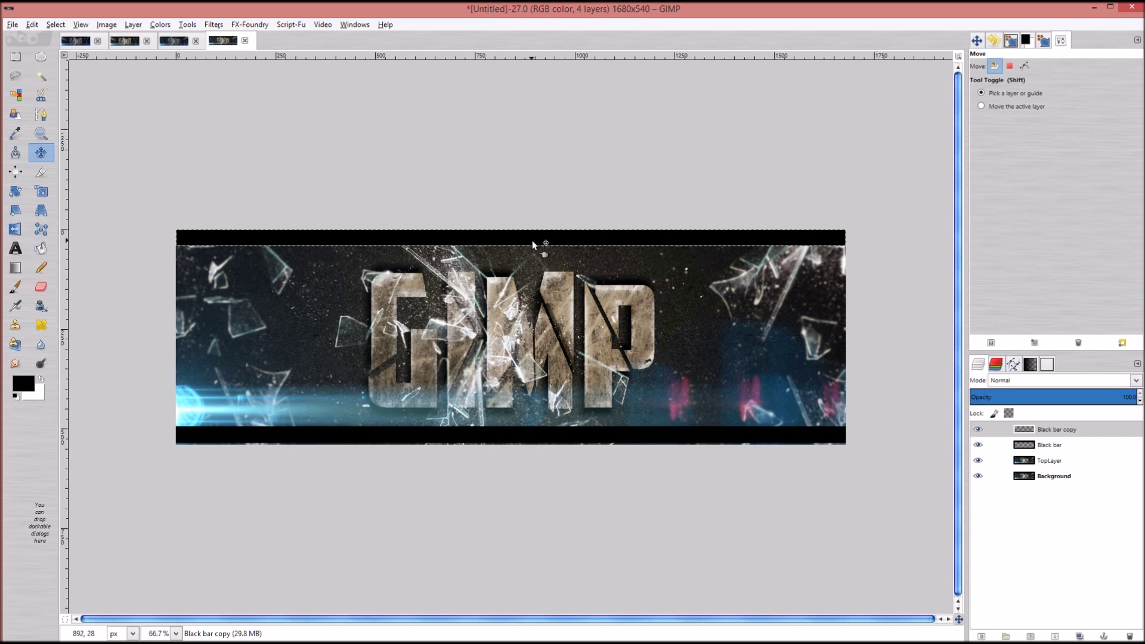
Step: Nudge the copied black bar down until it sits flush with the canvas's lower edge
scroll(593, 422, "up", 3)
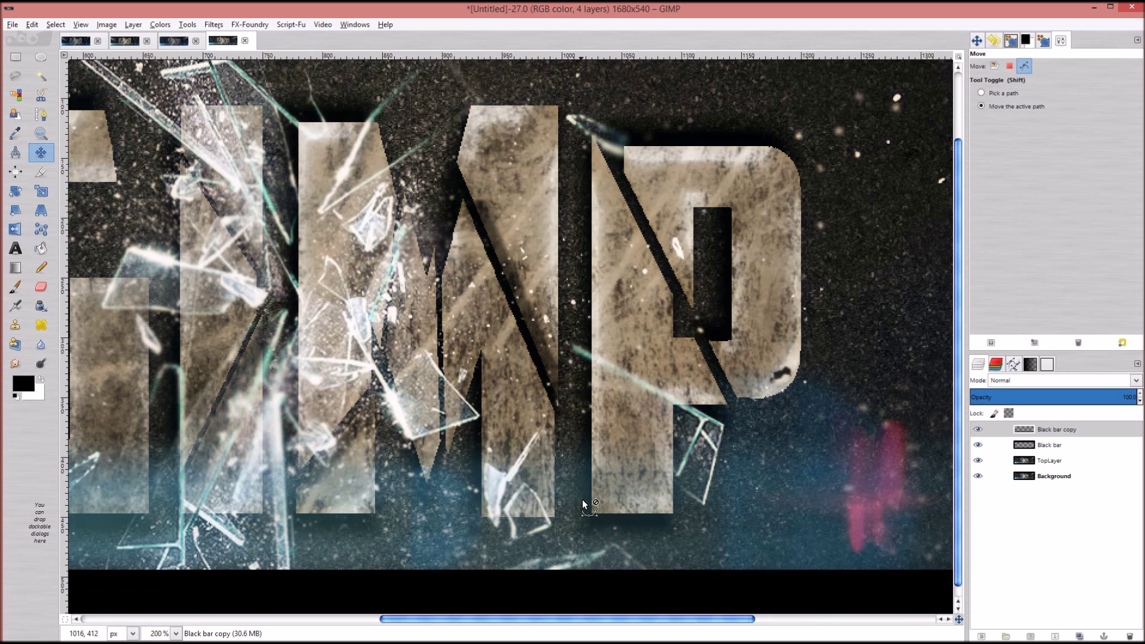
scroll(512, 334, "down", 5)
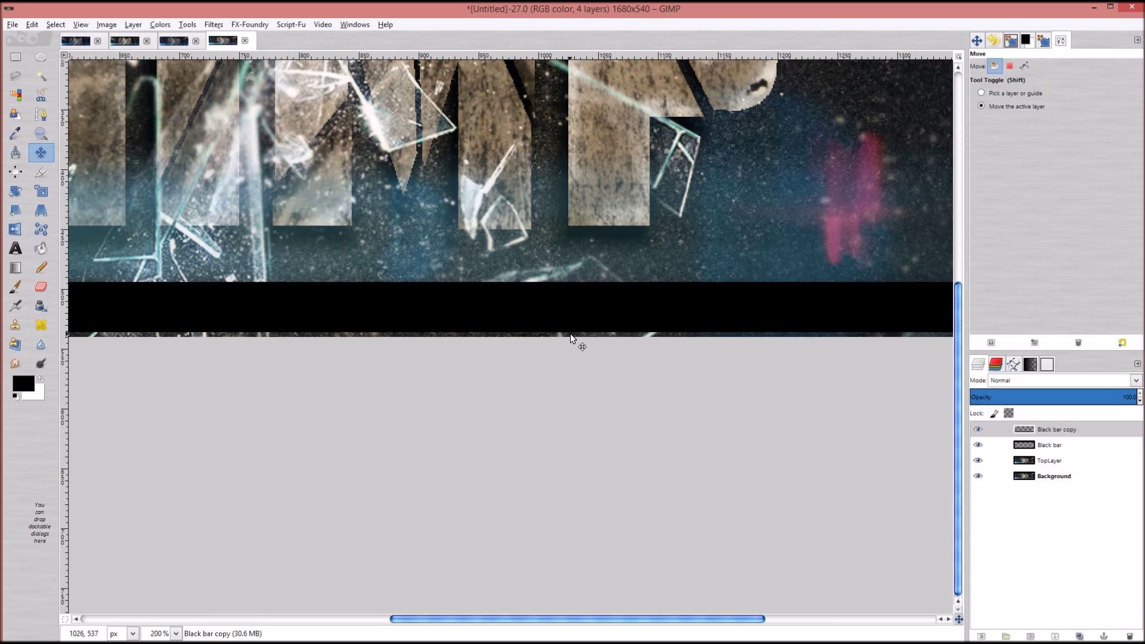
key("Down")
key("Down")
key("Down")
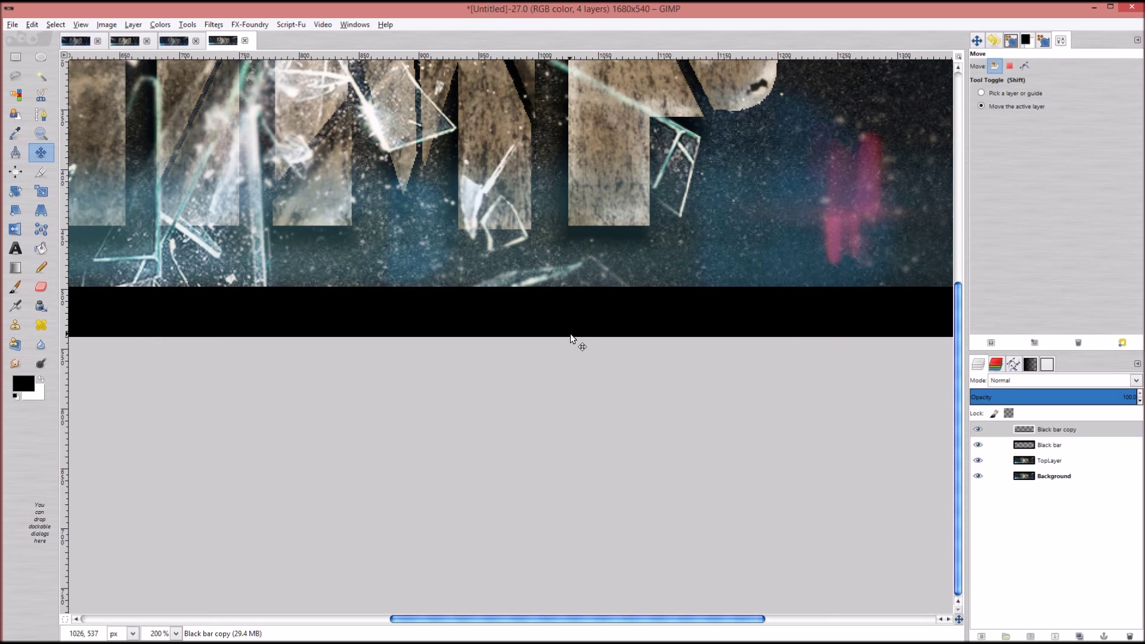
key("minus")
key("minus")
key("minus")
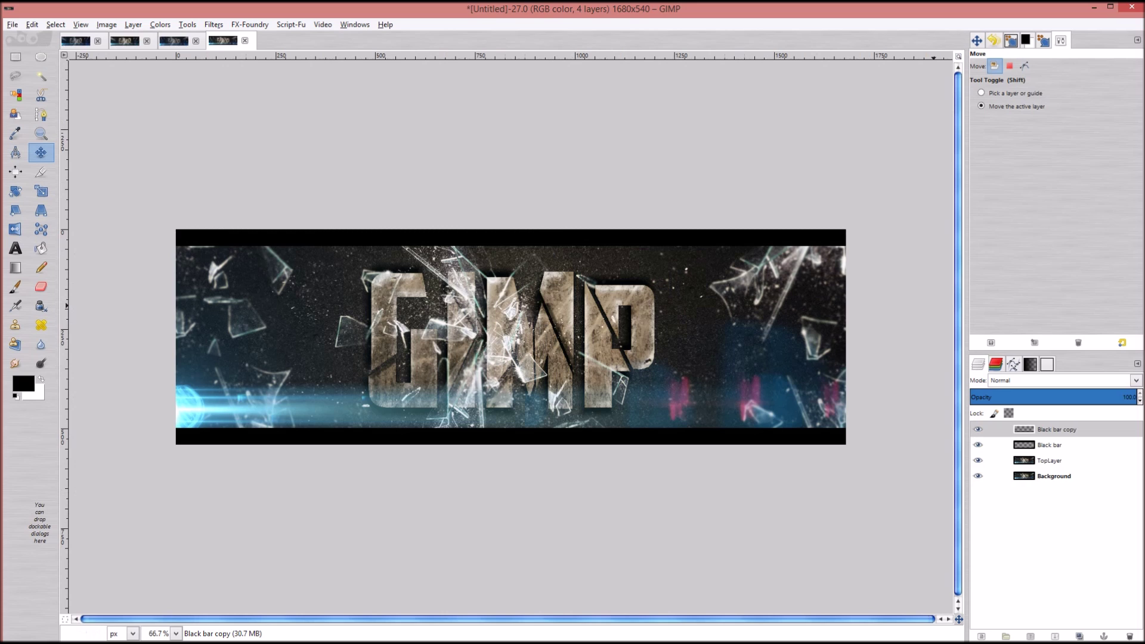
Step: Create a new layer from everything visible above the Black bar copy layer
left_click(1083, 431)
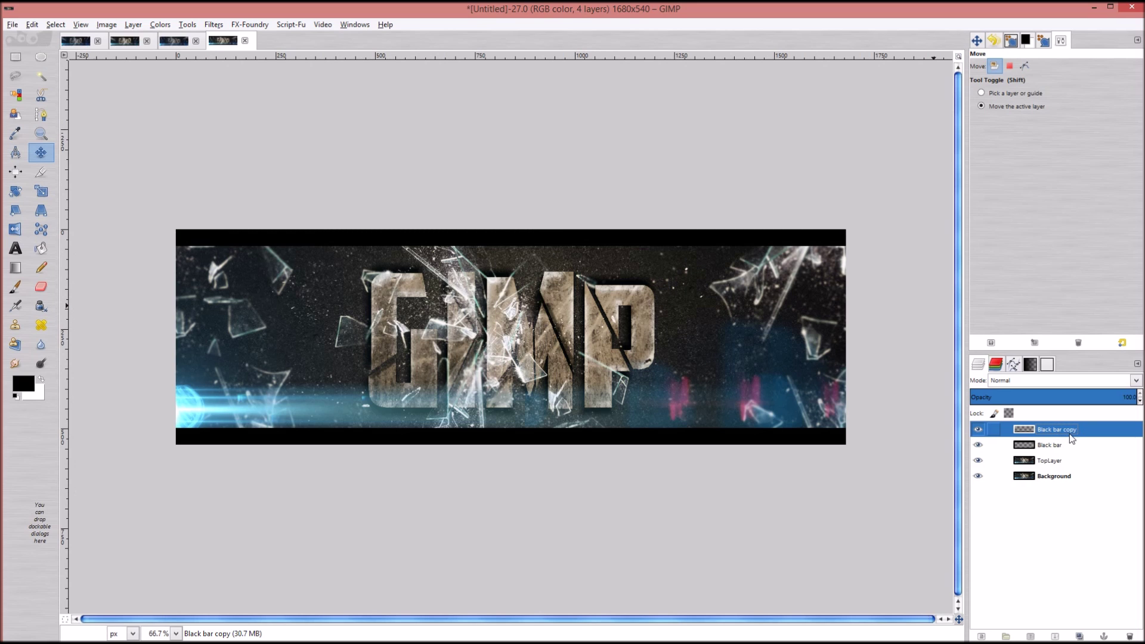
left_click(133, 24)
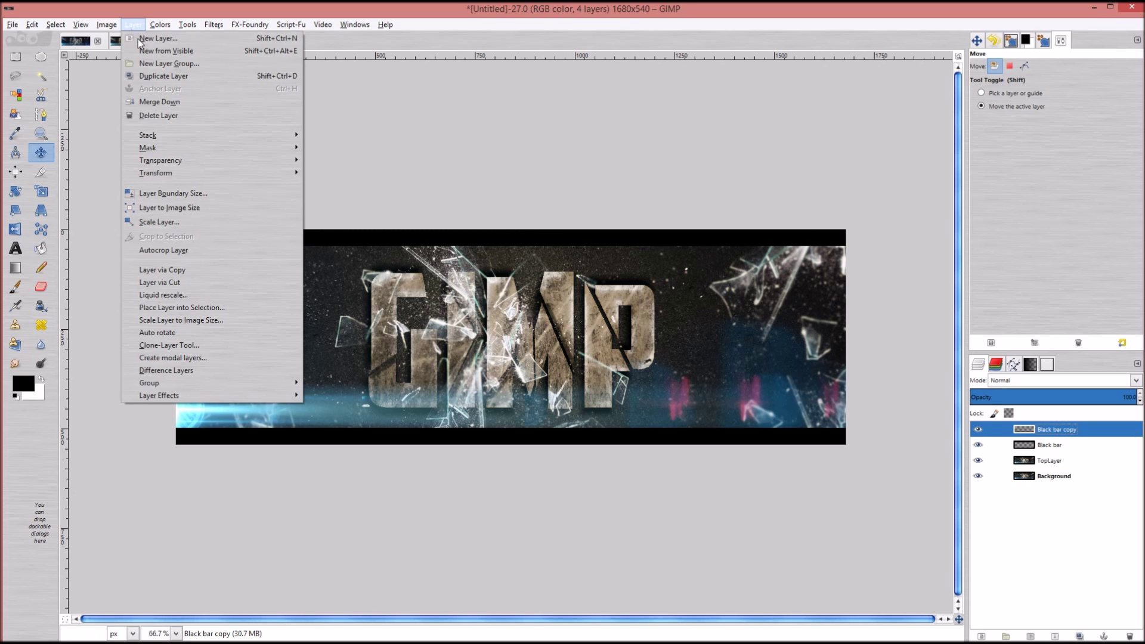
left_click(155, 48)
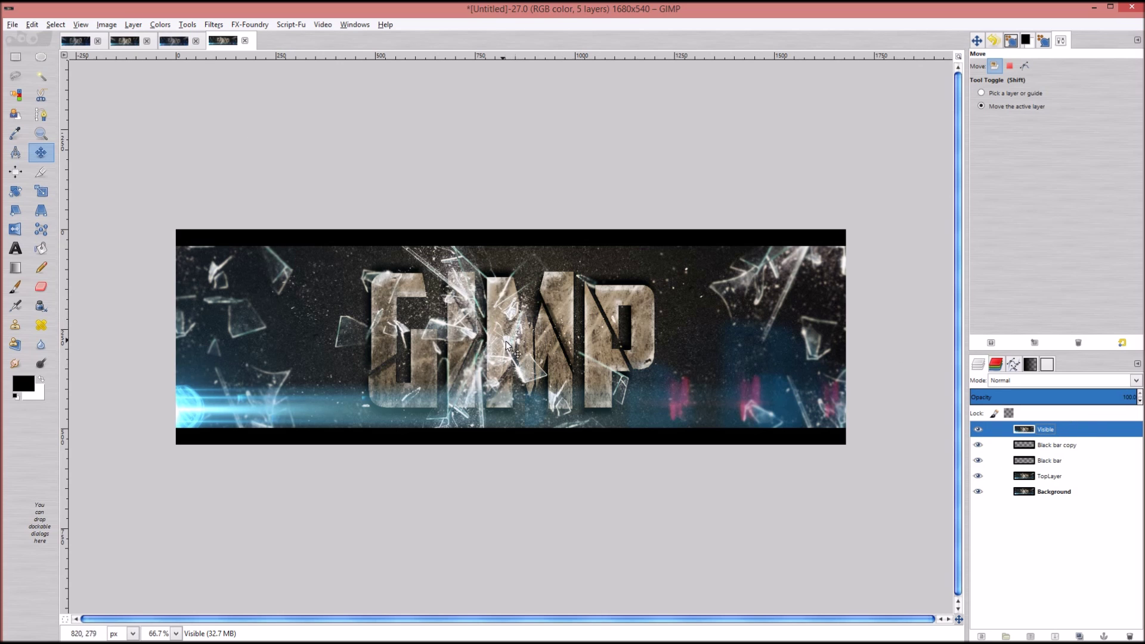
key("1")
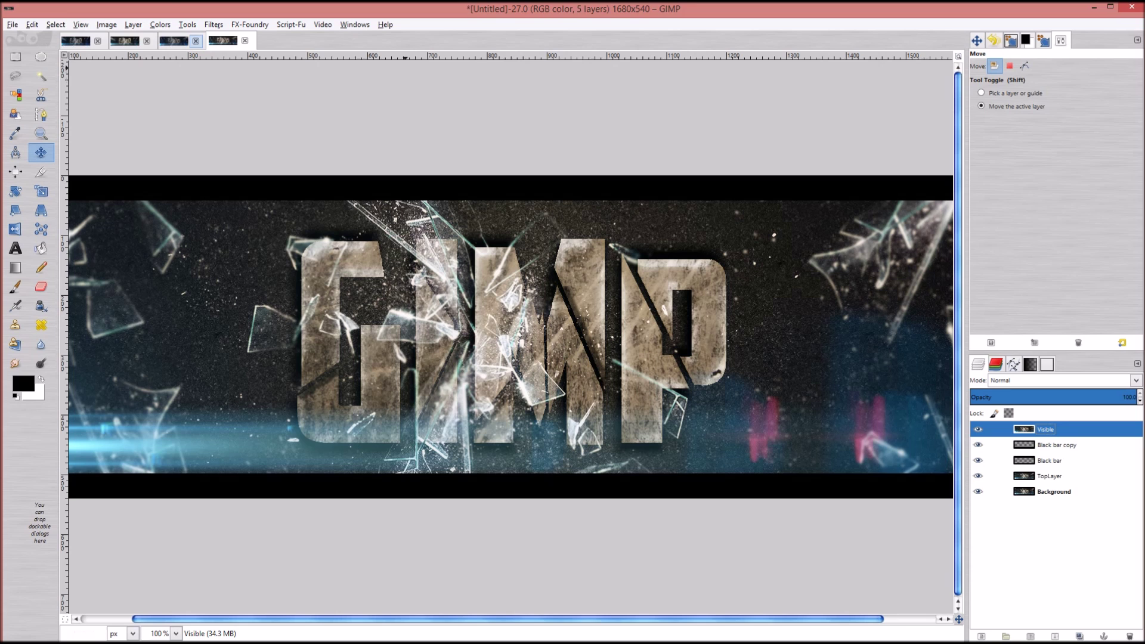
key("minus")
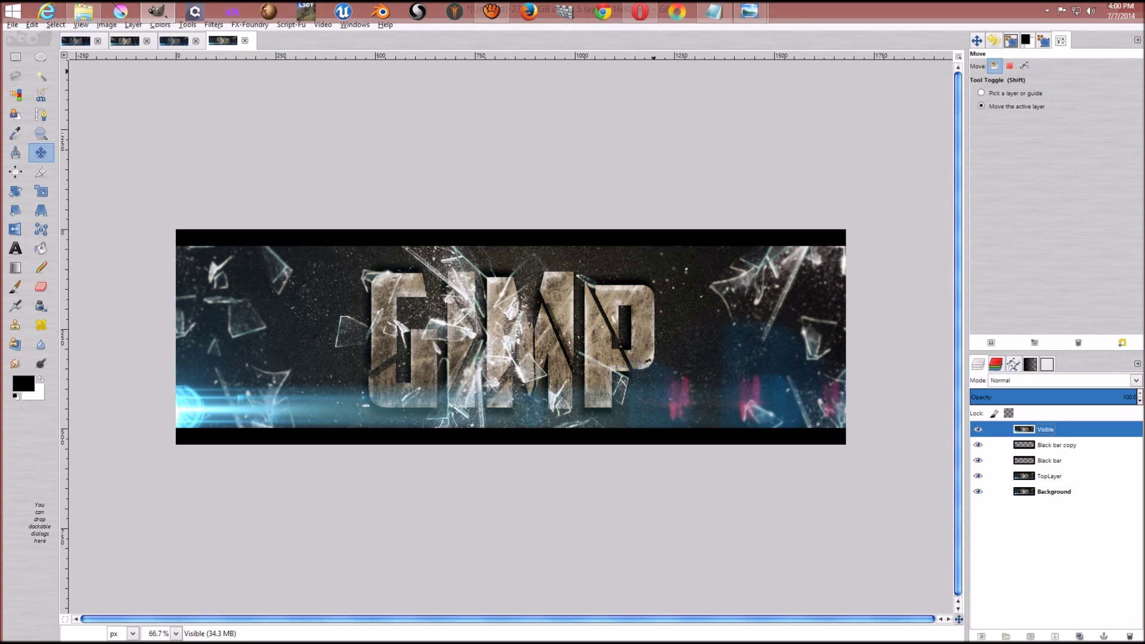
Step: Look at the reference banner in Windows Photo Viewer, minimize it, and examine the finished GIMP text banner up close
key("alt+Tab")
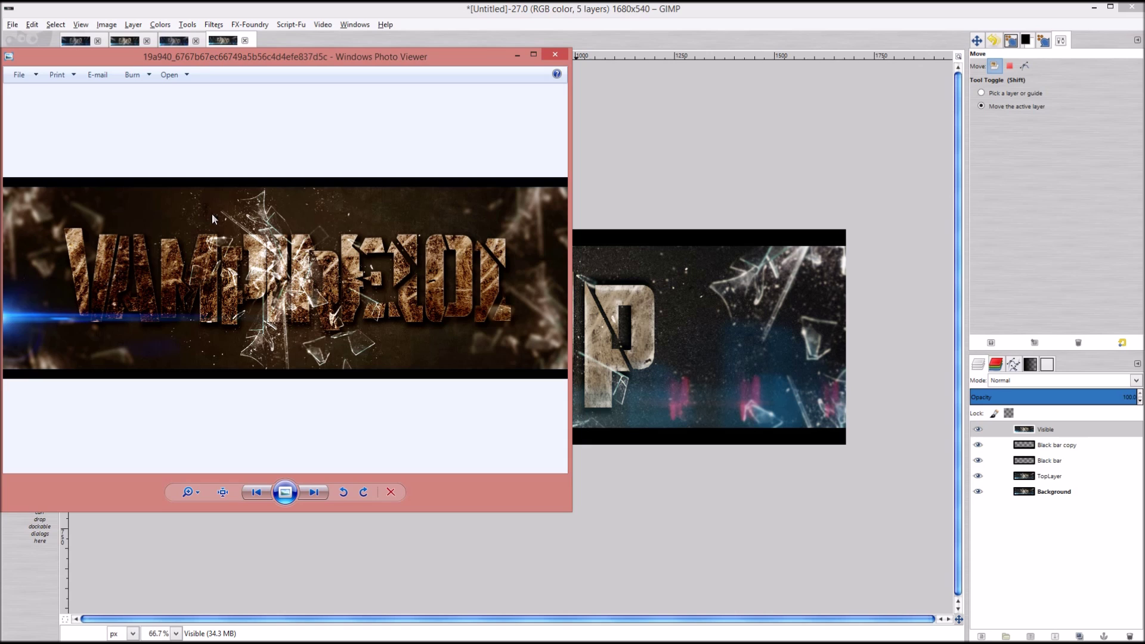
left_click(517, 55)
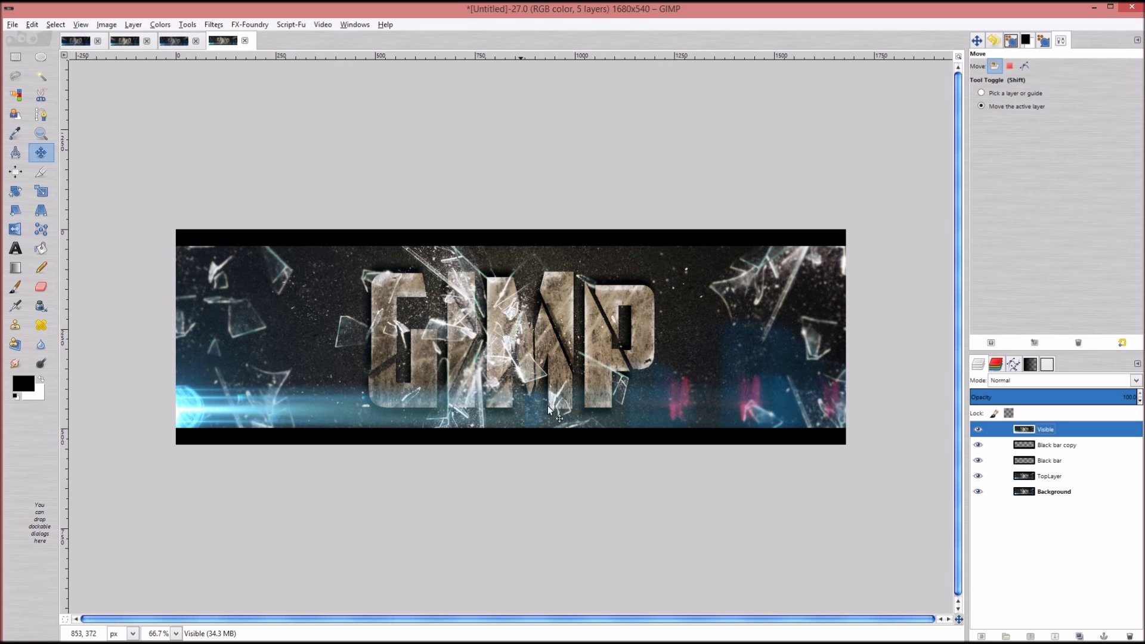
scroll(548, 408, "up", 2)
scroll(549, 395, "down", 1)
scroll(548, 395, "up", 2)
scroll(549, 394, "down", 2)
scroll(549, 394, "up", 1)
scroll(548, 395, "down", 2)
scroll(548, 395, "up", 1)
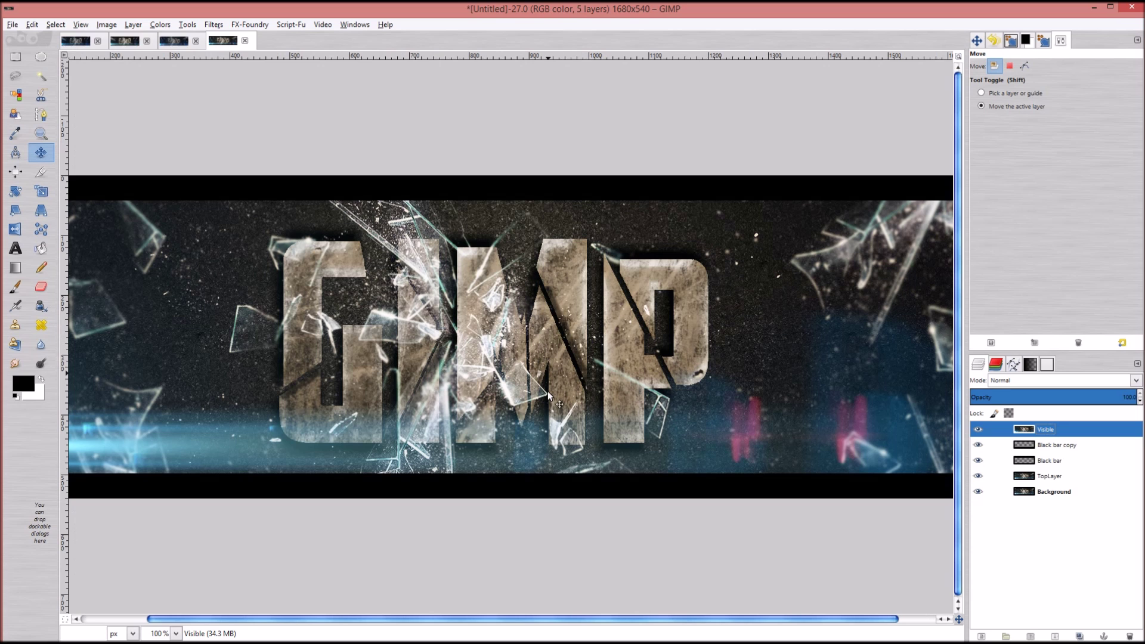
mouse_move(538, 350)
left_mouse_down()
mouse_move(601, 342)
mouse_move(411, 337)
mouse_move(522, 335)
left_mouse_up()
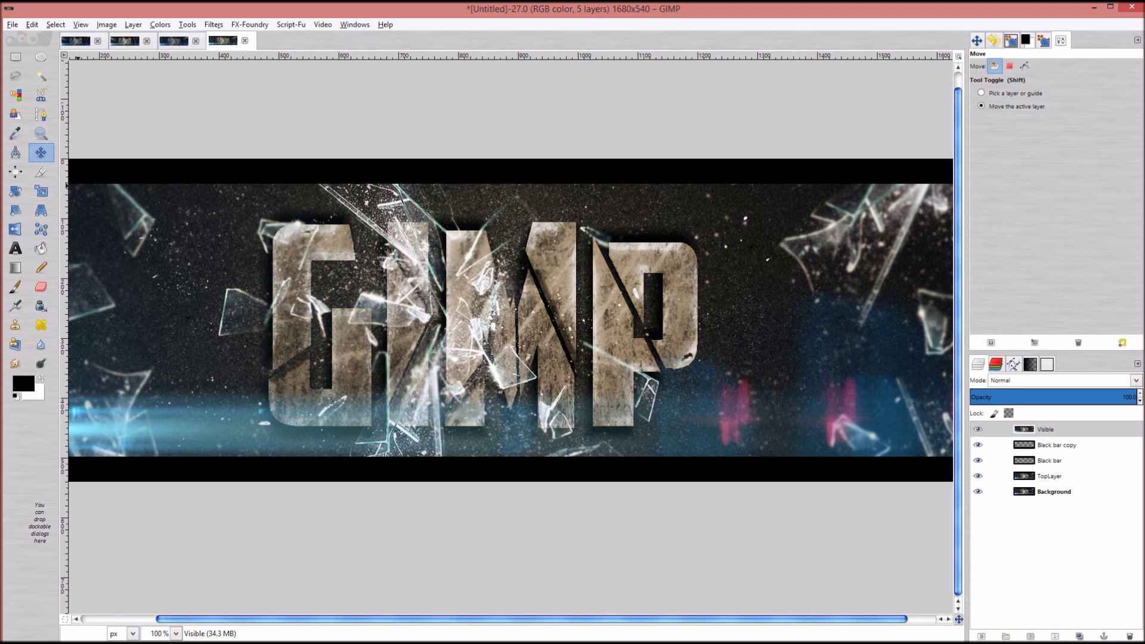
Step: Bring the reference banner back up in Windows Photo Viewer over the artwork for comparison, and close it
mouse_move(768, 12)
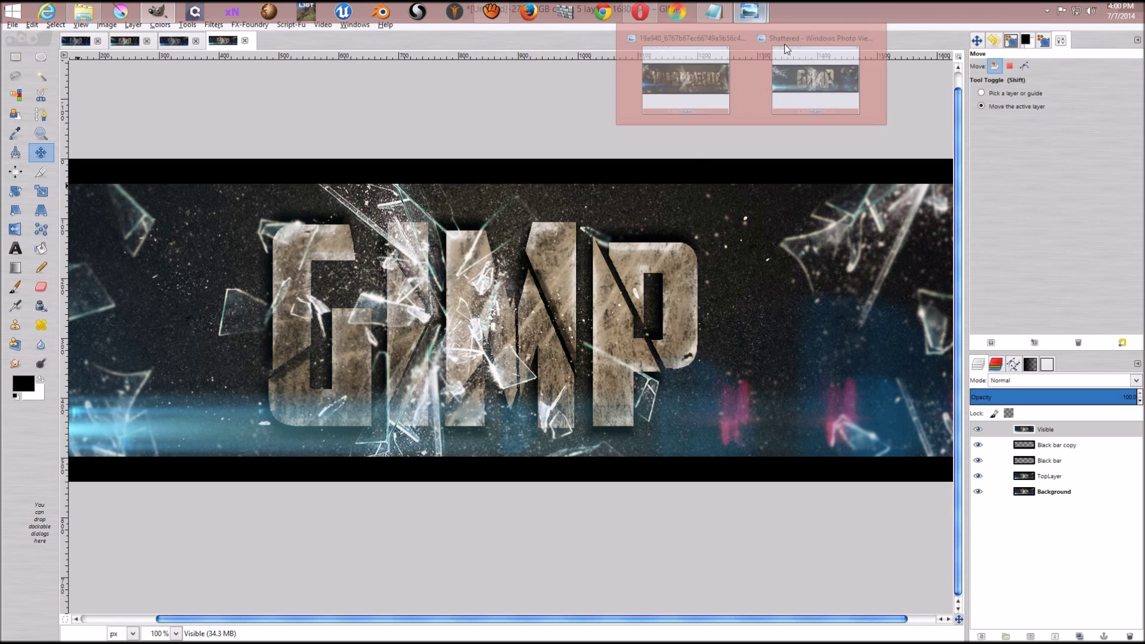
left_click(697, 83)
left_click_drag(379, 64, 708, 74)
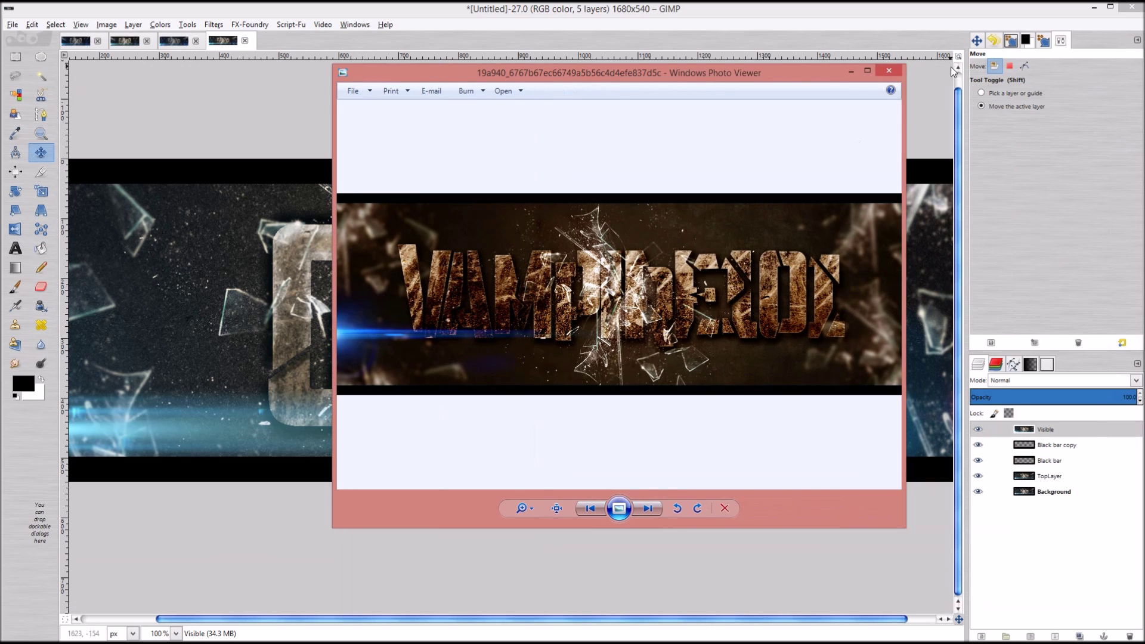
left_click(888, 71)
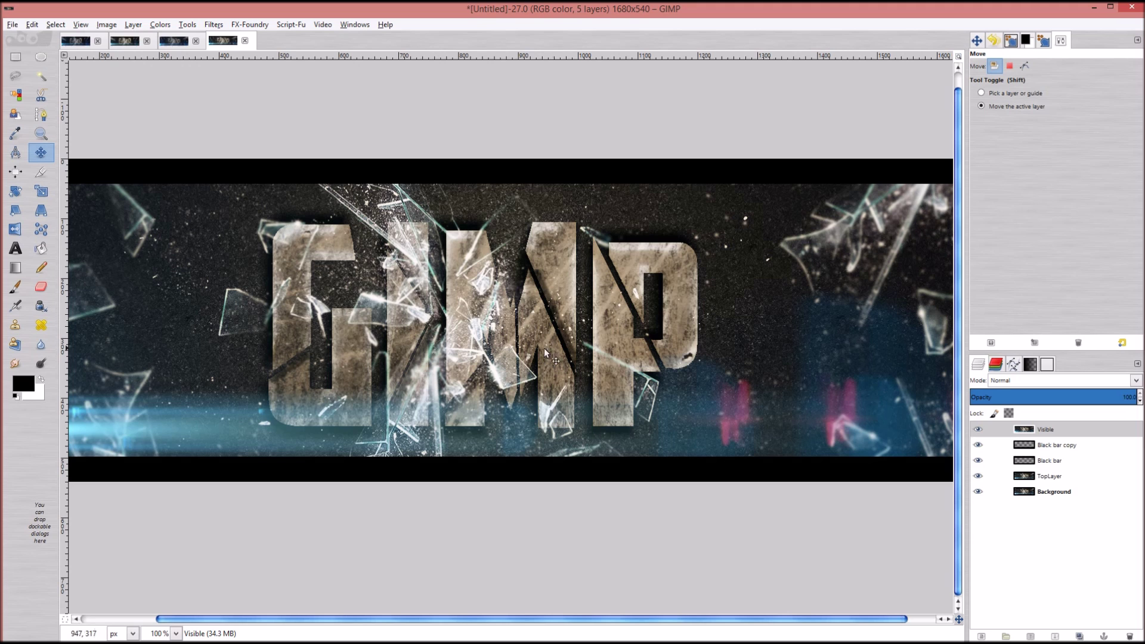
Step: Switch to the unfiltered blue-toned banner image and review its layer stack down to the Background layer
left_click(126, 41)
left_click(172, 41)
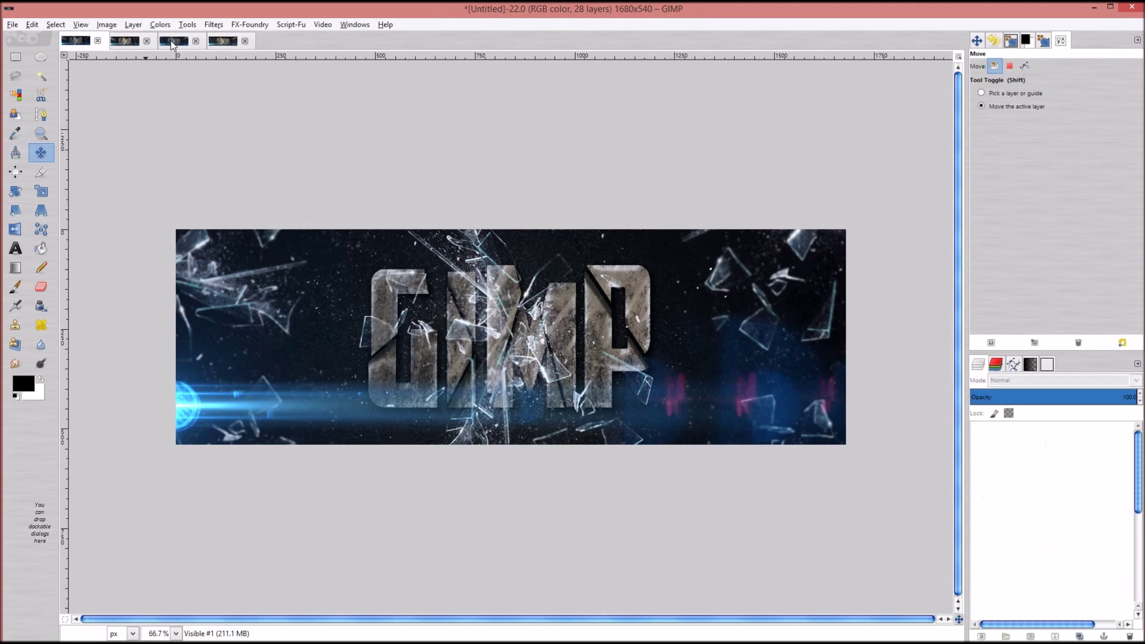
scroll(1137, 446, "down", 3)
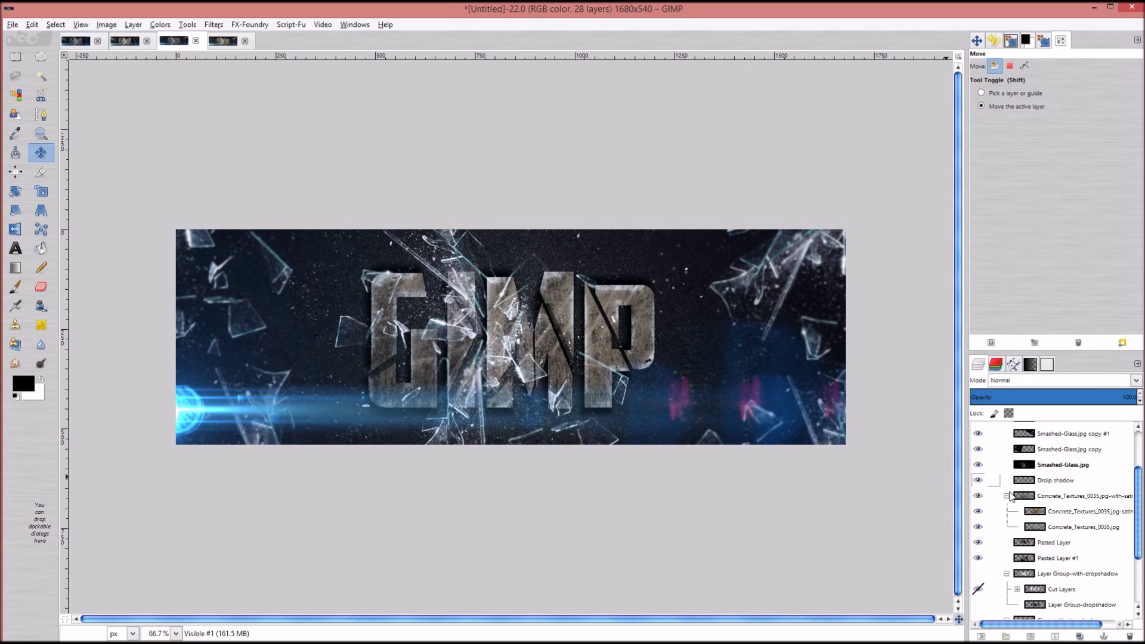
left_click_drag(1139, 510, 1139, 561)
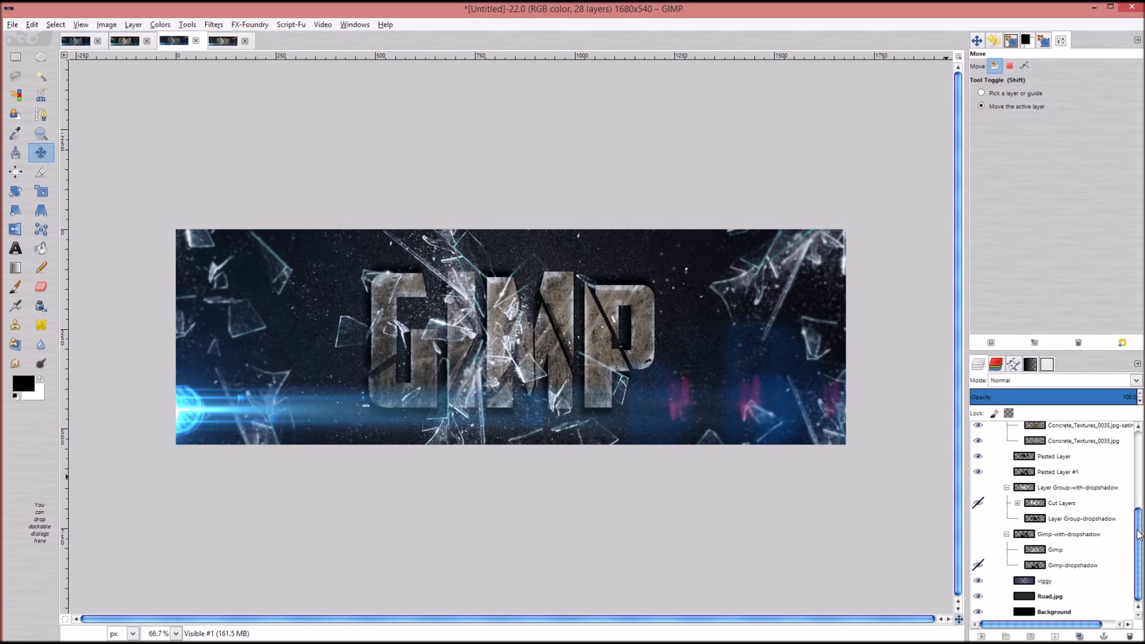
left_click_drag(1138, 539, 1141, 448)
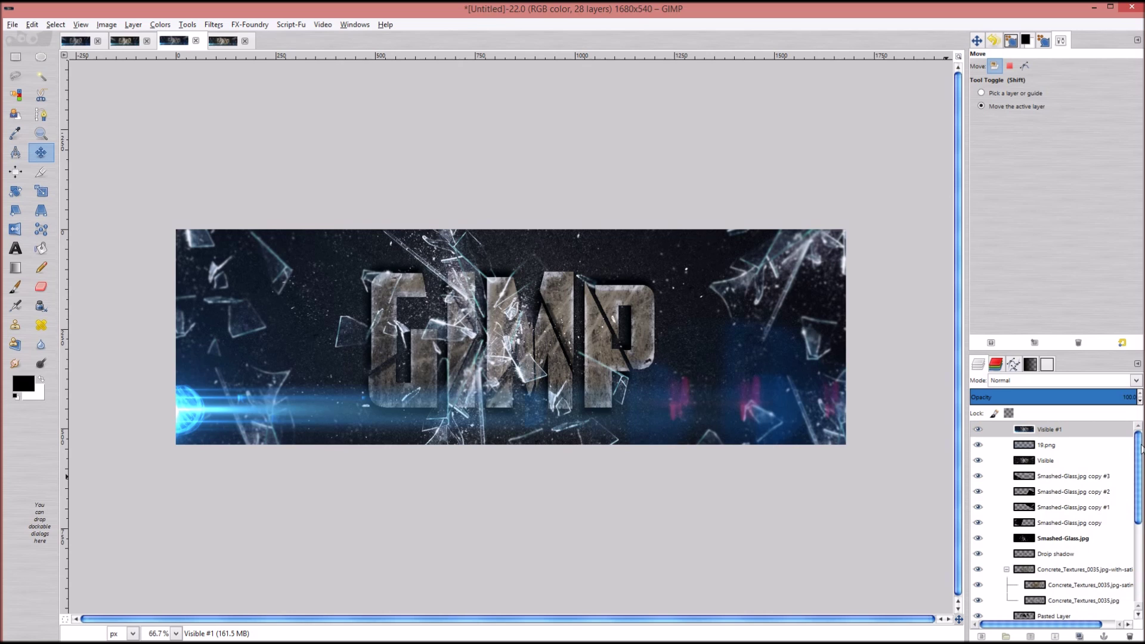
Step: Switch back to the letterboxed sepia banner image and examine it at several magnifications
mouse_move(1141, 449)
left_mouse_down()
mouse_move(1141, 462)
mouse_move(1143, 445)
left_mouse_up()
mouse_move(417, 7)
left_click(222, 44)
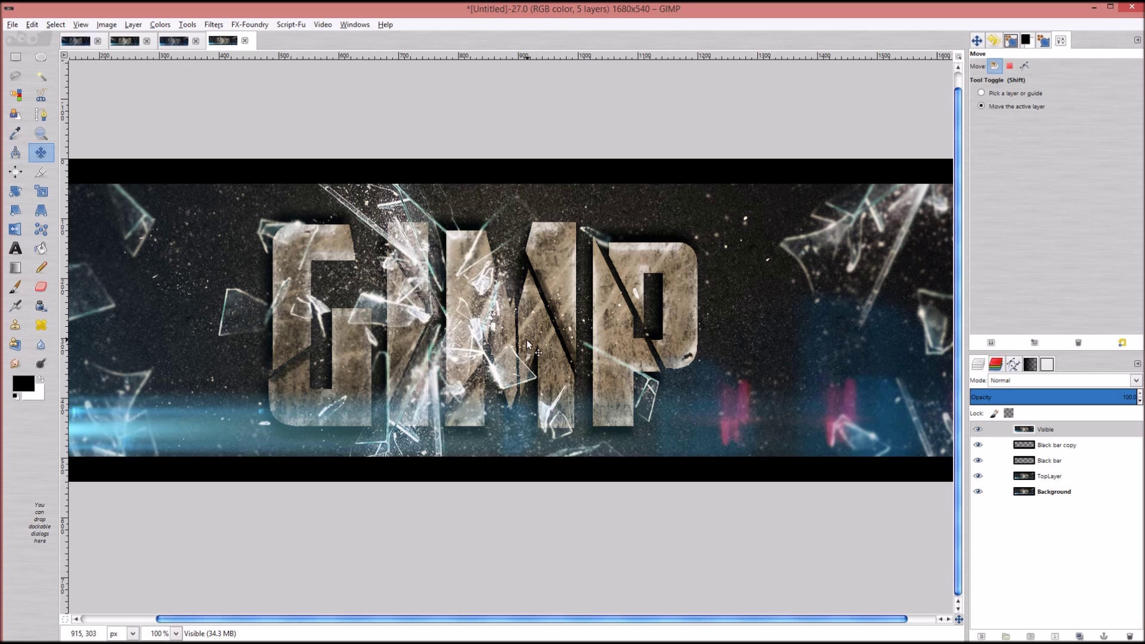
key("shift+2")
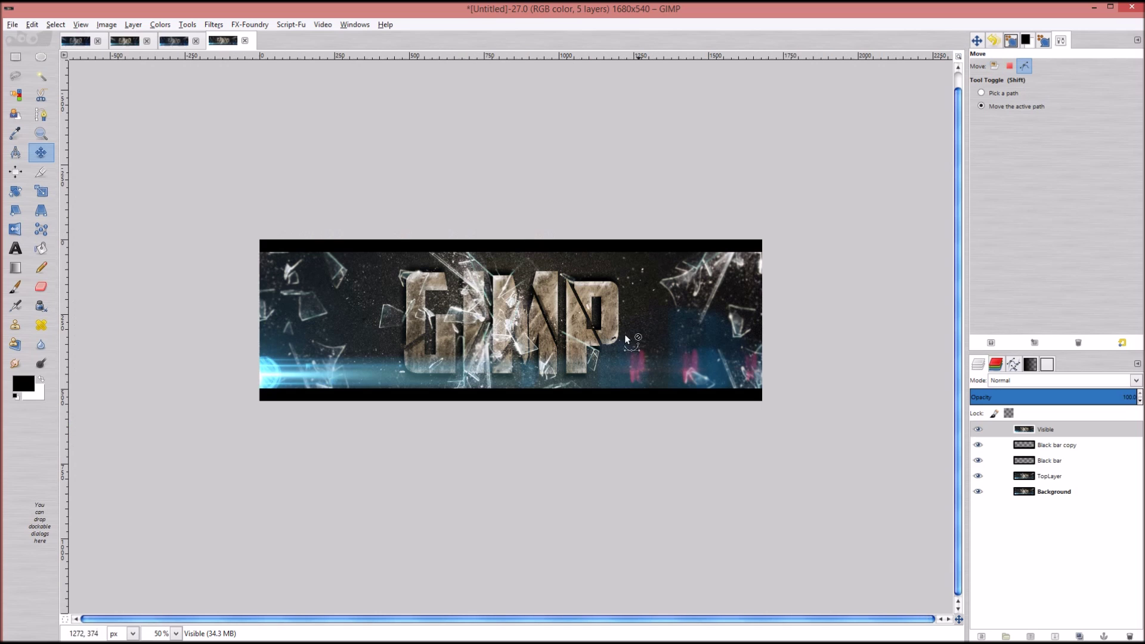
key("plus")
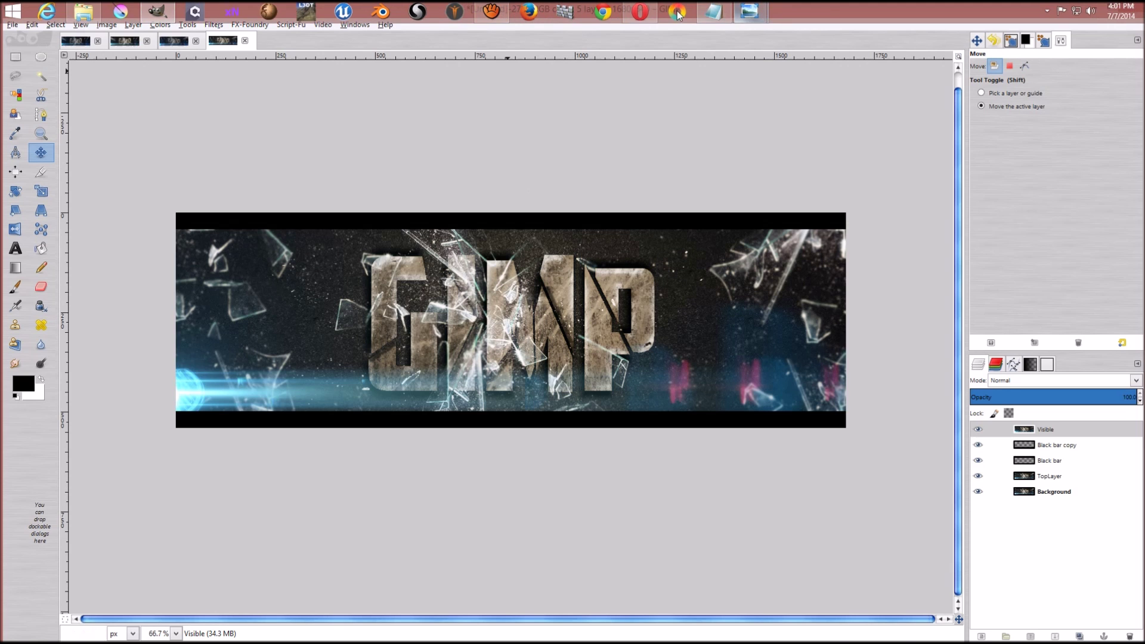
Step: Switch to Opera and read through the Smashing Your Creative Block Photoshop tutorial down to the final result and back up to Step 4
left_click(678, 13)
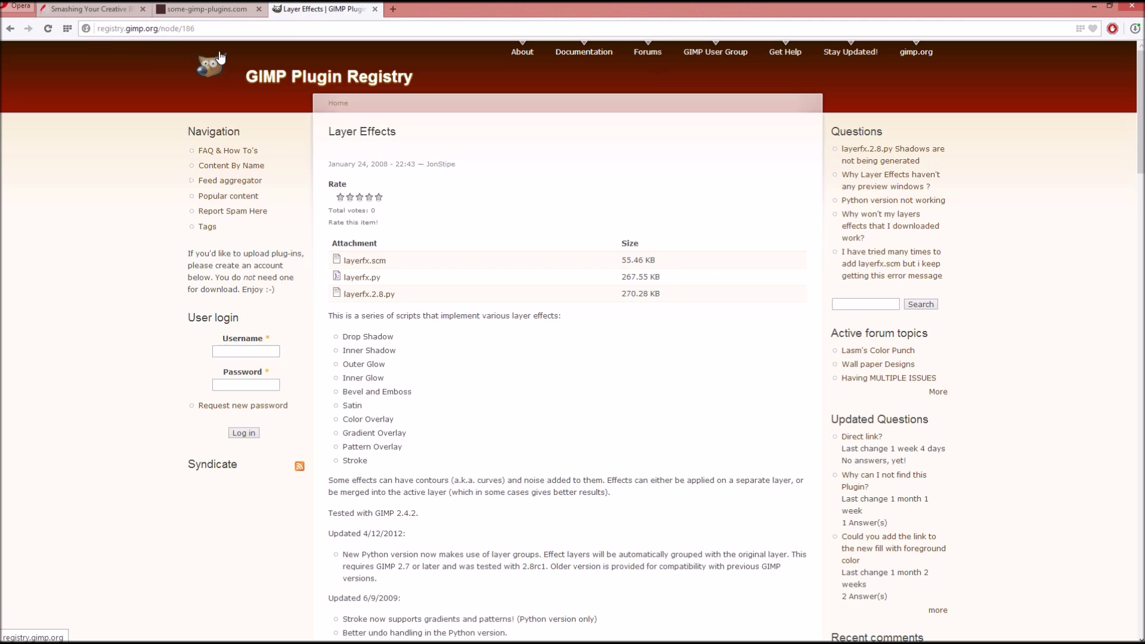
left_click(89, 9)
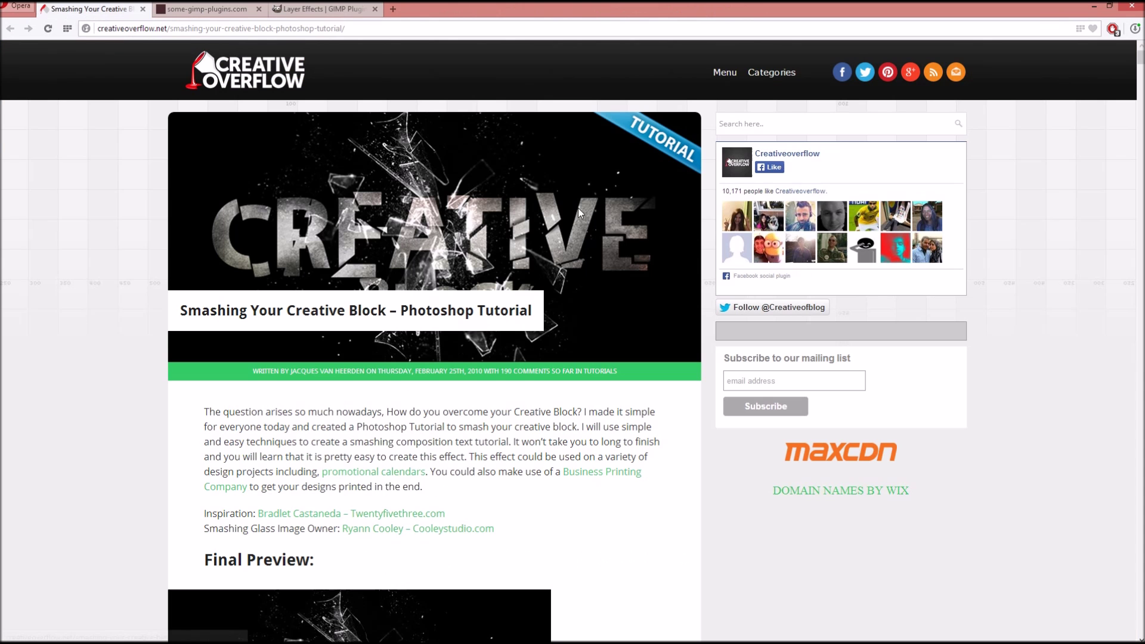
scroll(597, 216, "down", 8)
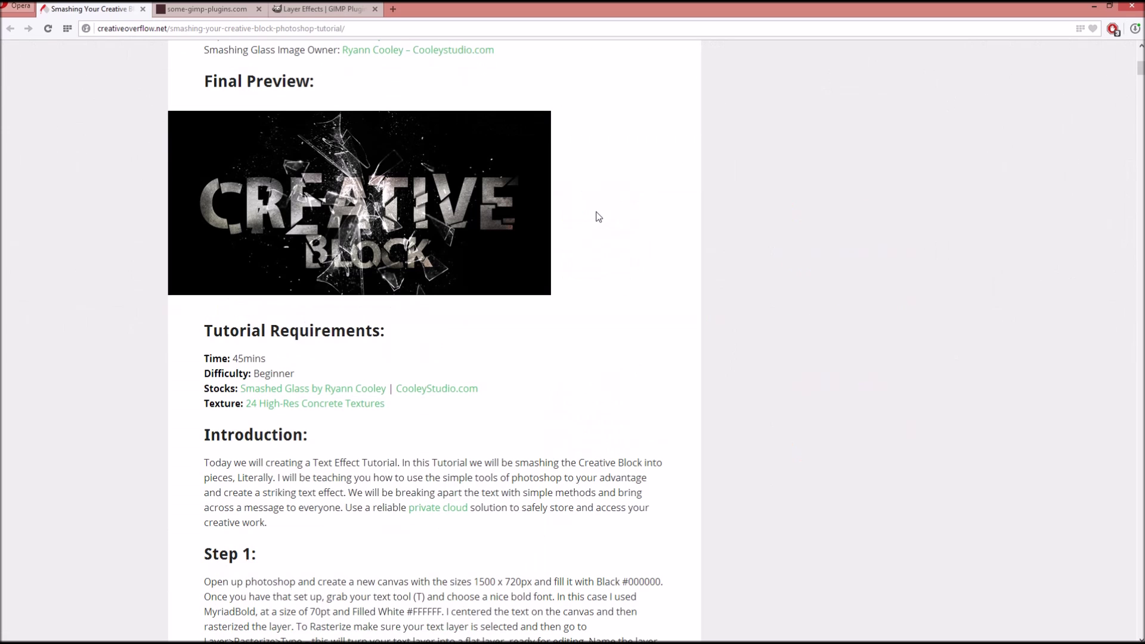
scroll(598, 216, "down", 18)
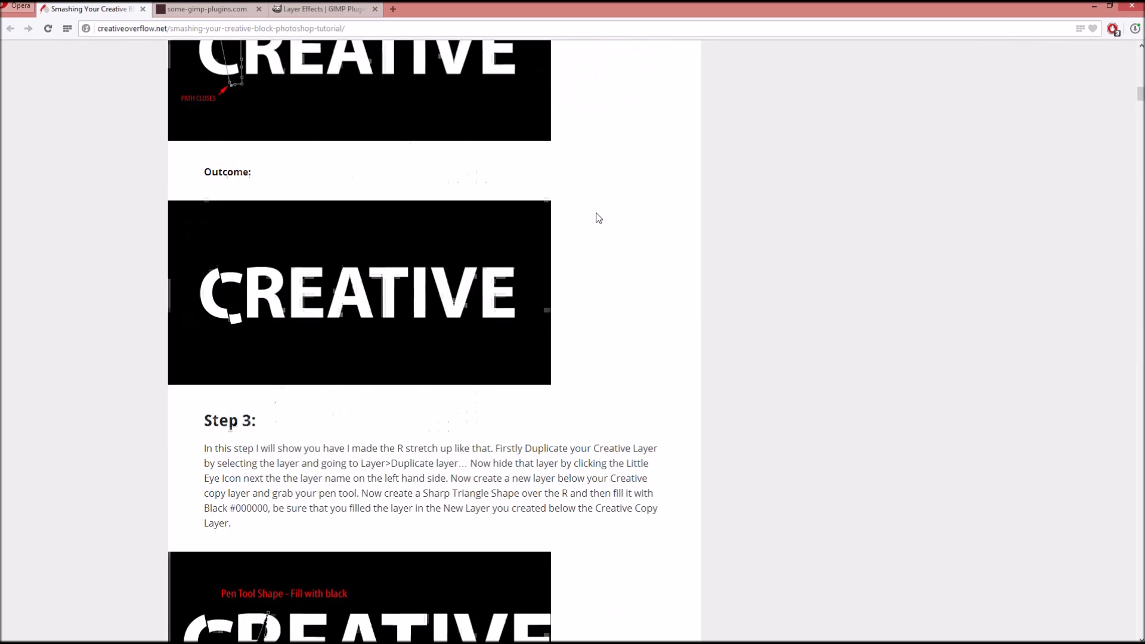
scroll(598, 219, "down", 10)
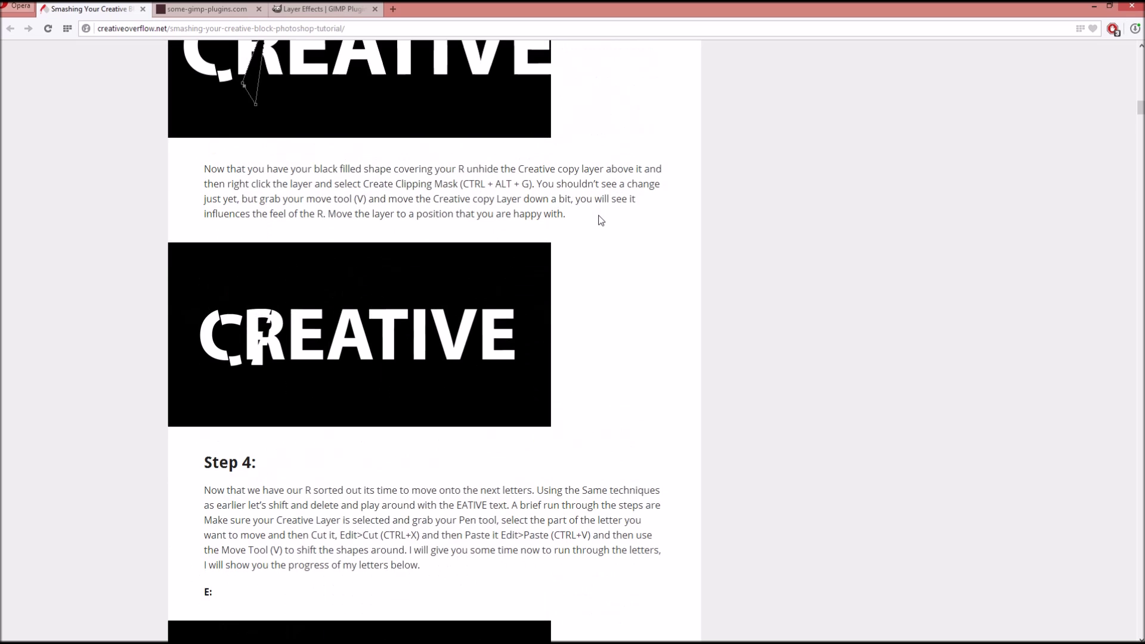
scroll(601, 220, "down", 6)
scroll(604, 222, "down", 20)
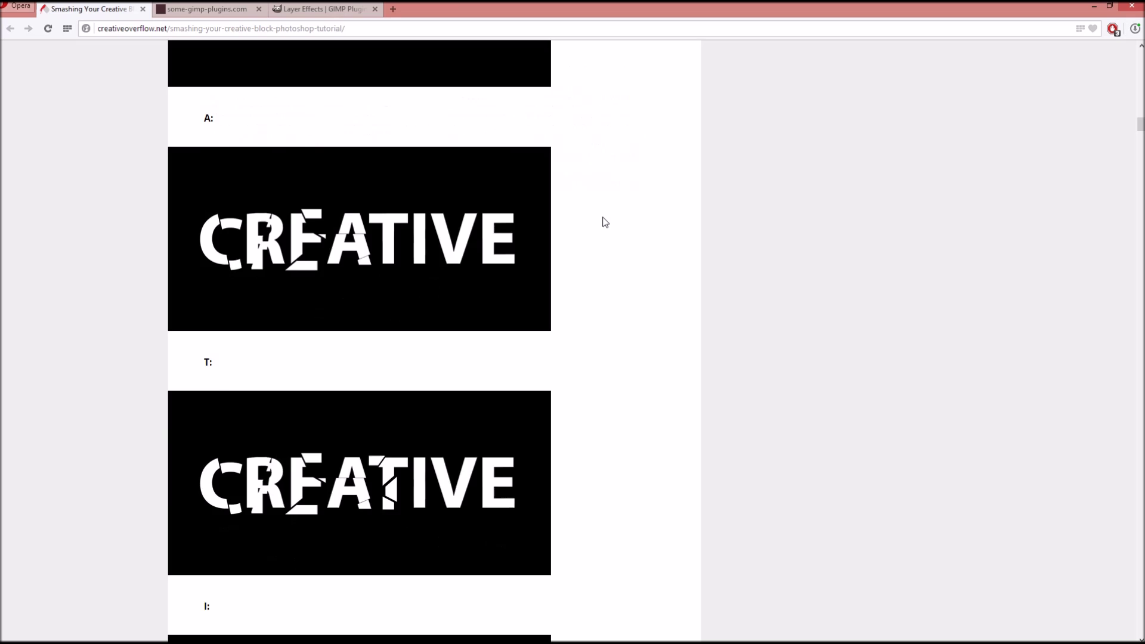
scroll(605, 222, "down", 5)
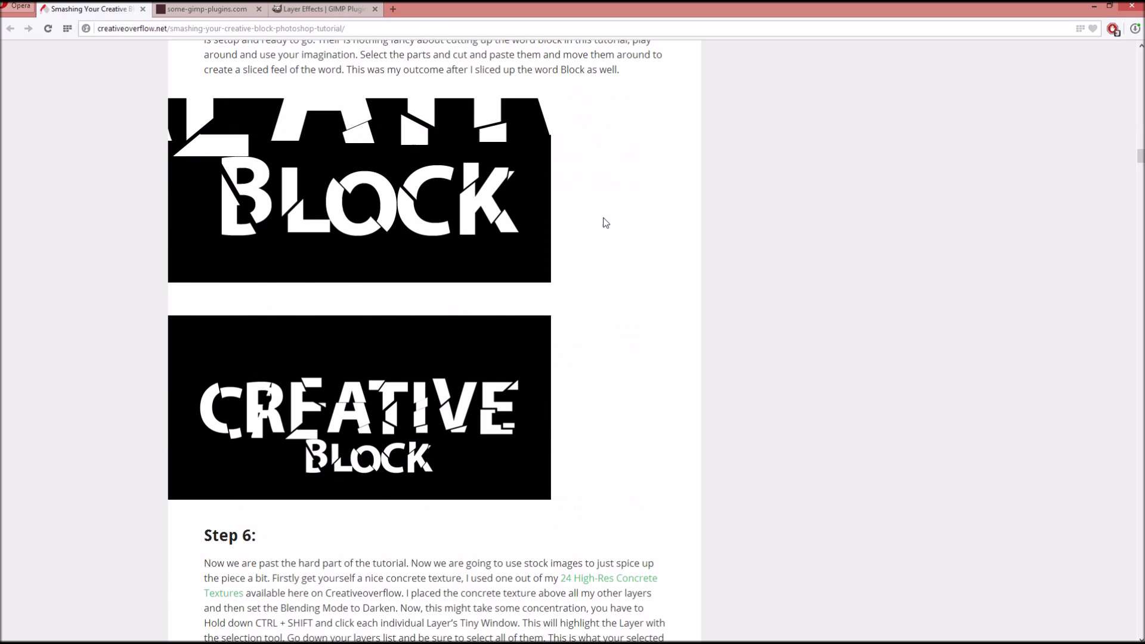
scroll(603, 232, "down", 20)
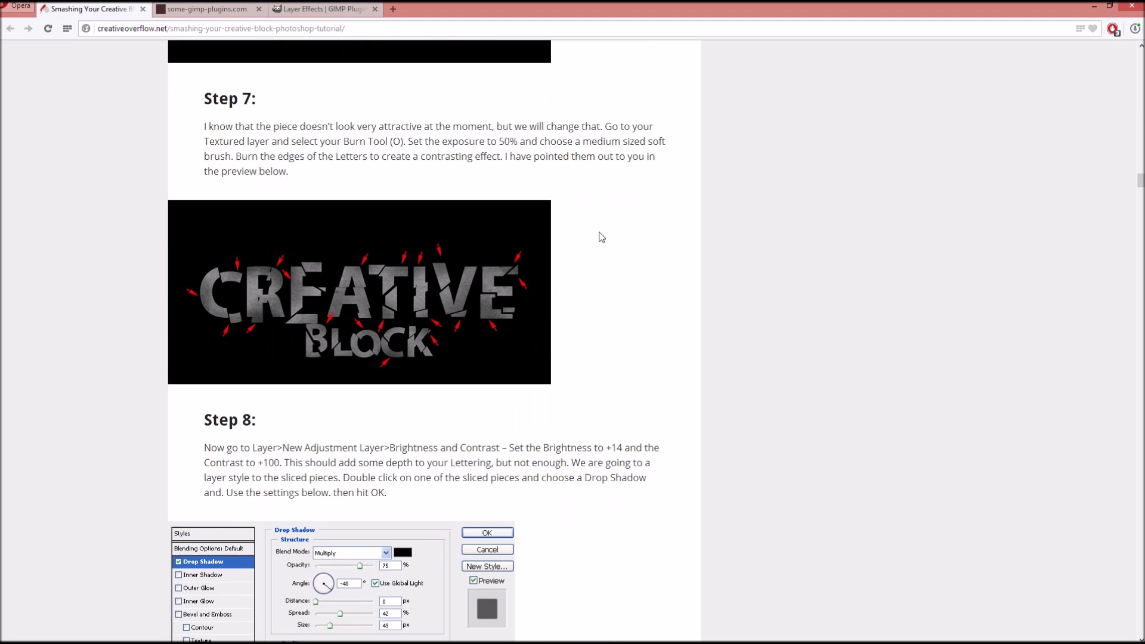
scroll(601, 237, "down", 20)
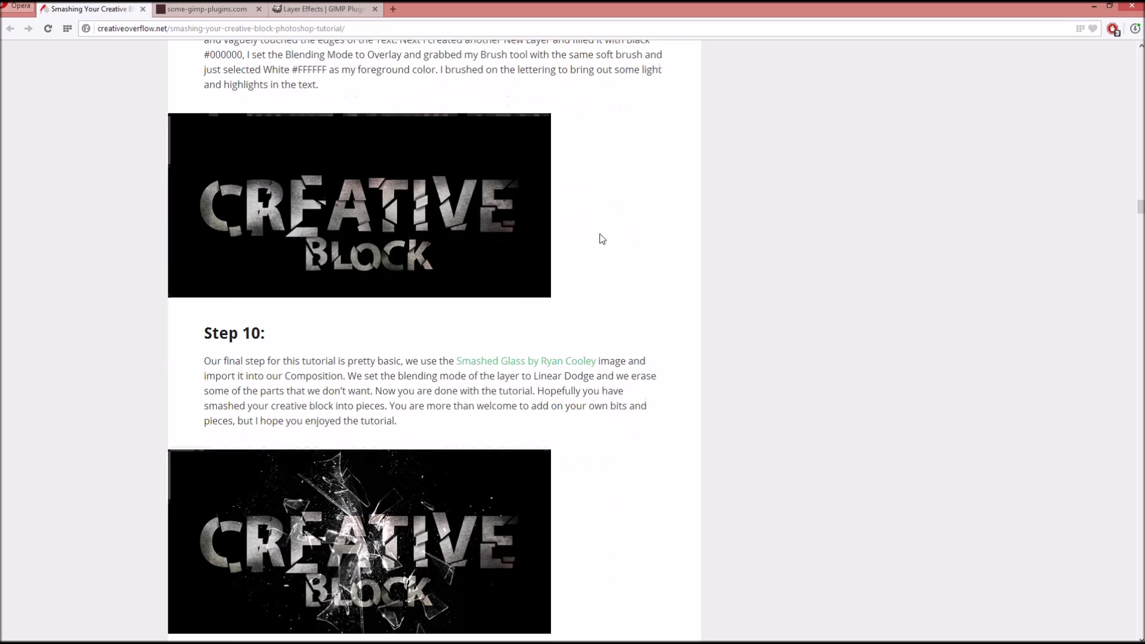
scroll(601, 238, "up", 3)
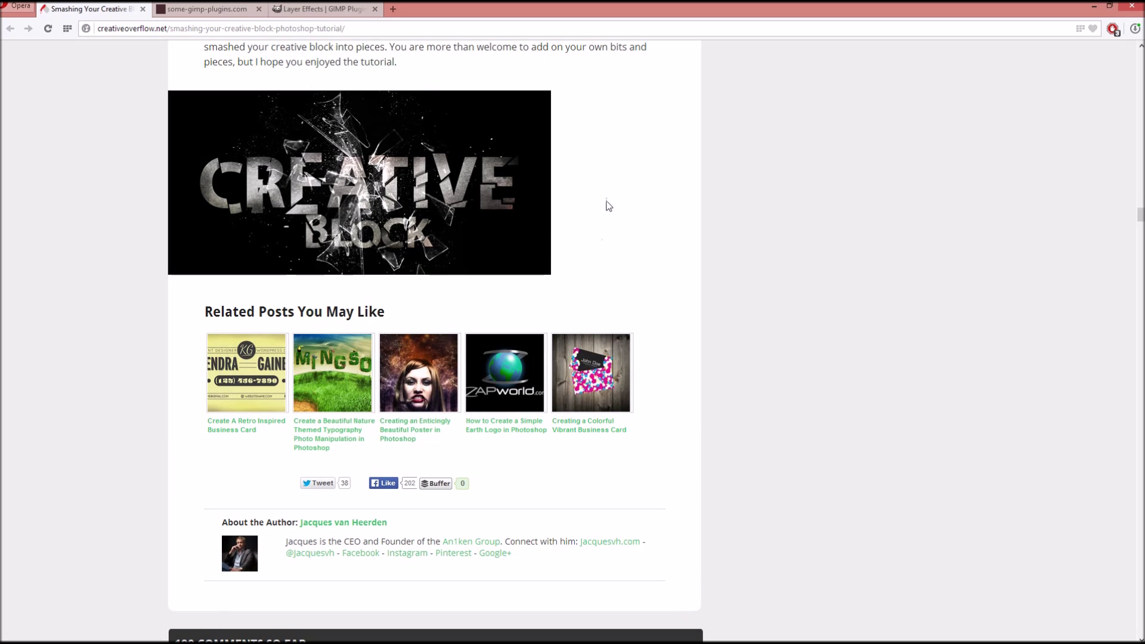
scroll(614, 187, "up", 8)
scroll(622, 184, "up", 20)
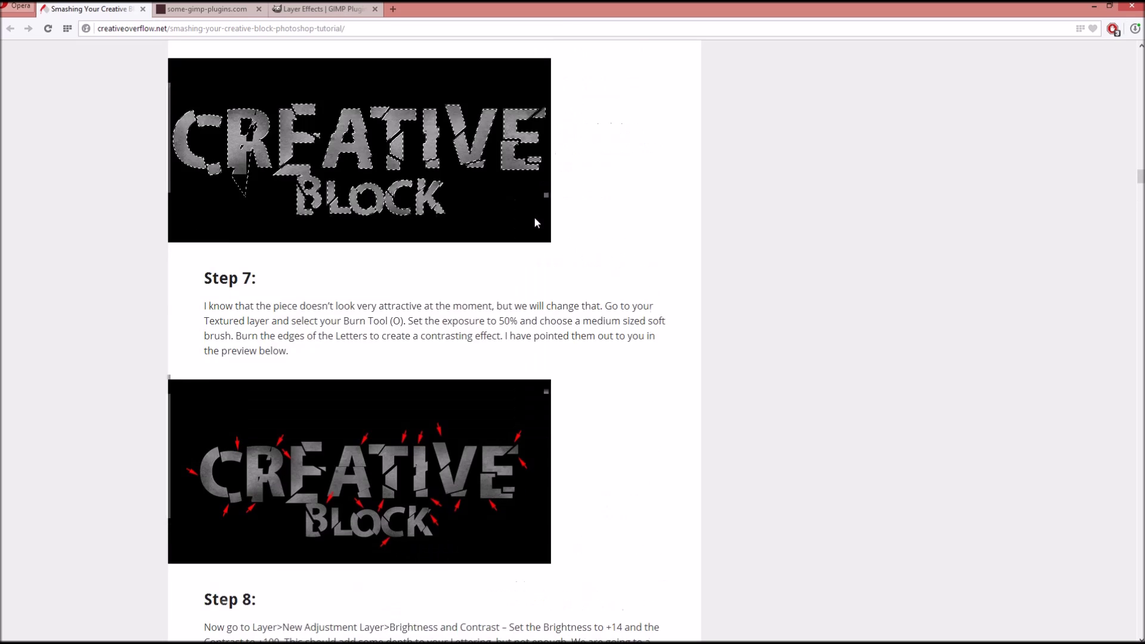
scroll(579, 215, "up", 15)
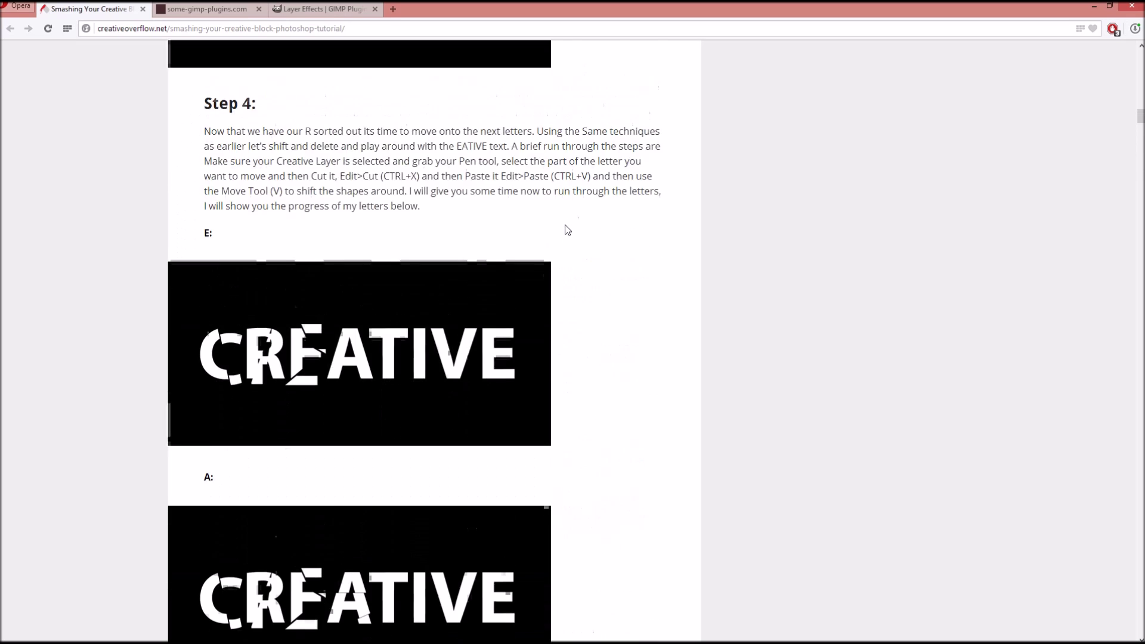
Step: Open the Layer via Copy / Cut plugin from some-gimp-plugins.com, view the Layer Effects page in the GIMP Plugin Registry, and return to GIMP
left_click(195, 11)
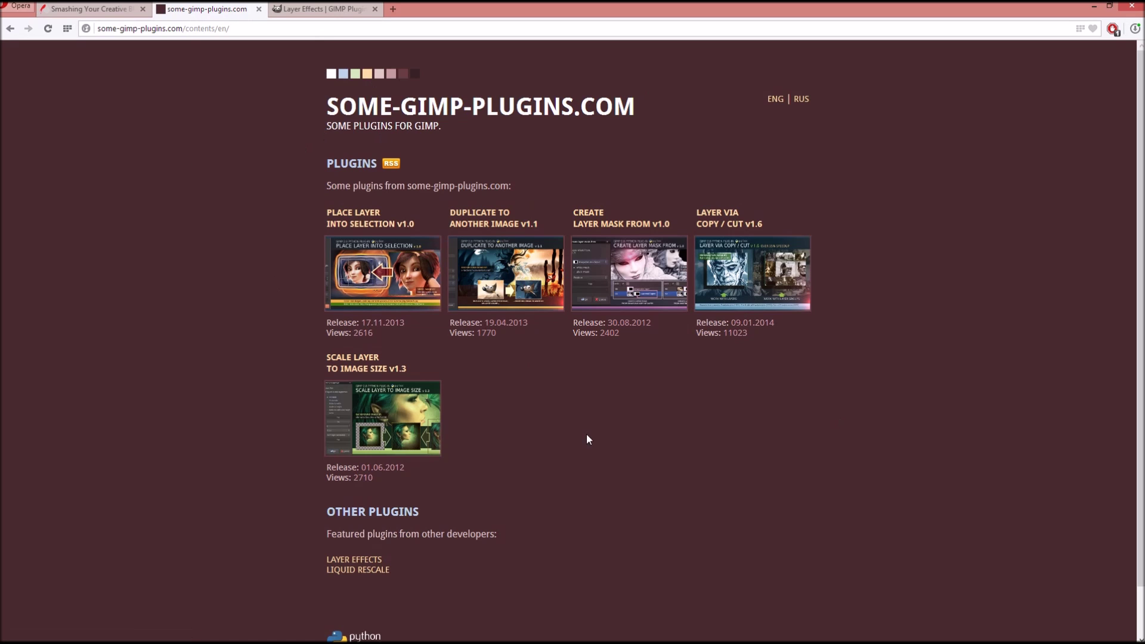
left_click(752, 273)
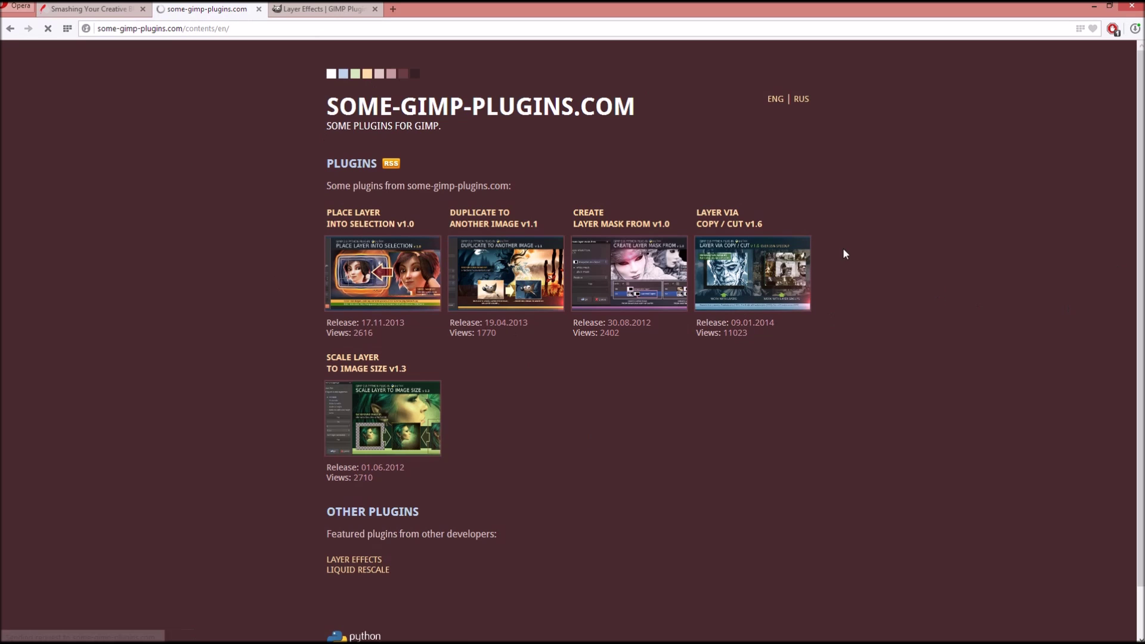
left_click(314, 10)
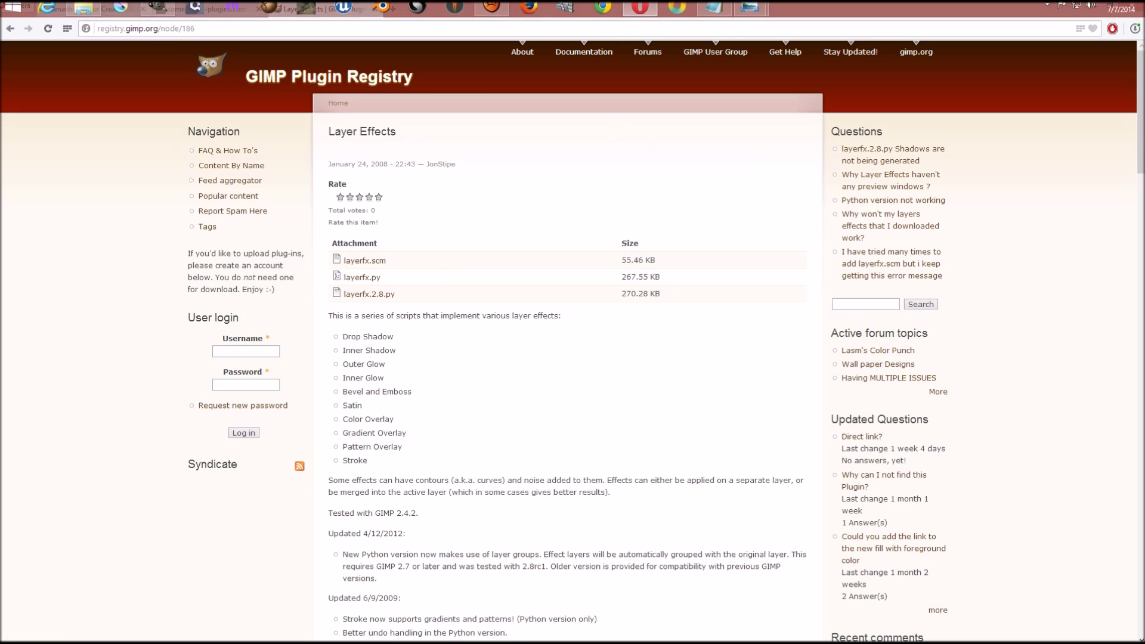
mouse_move(658, 6)
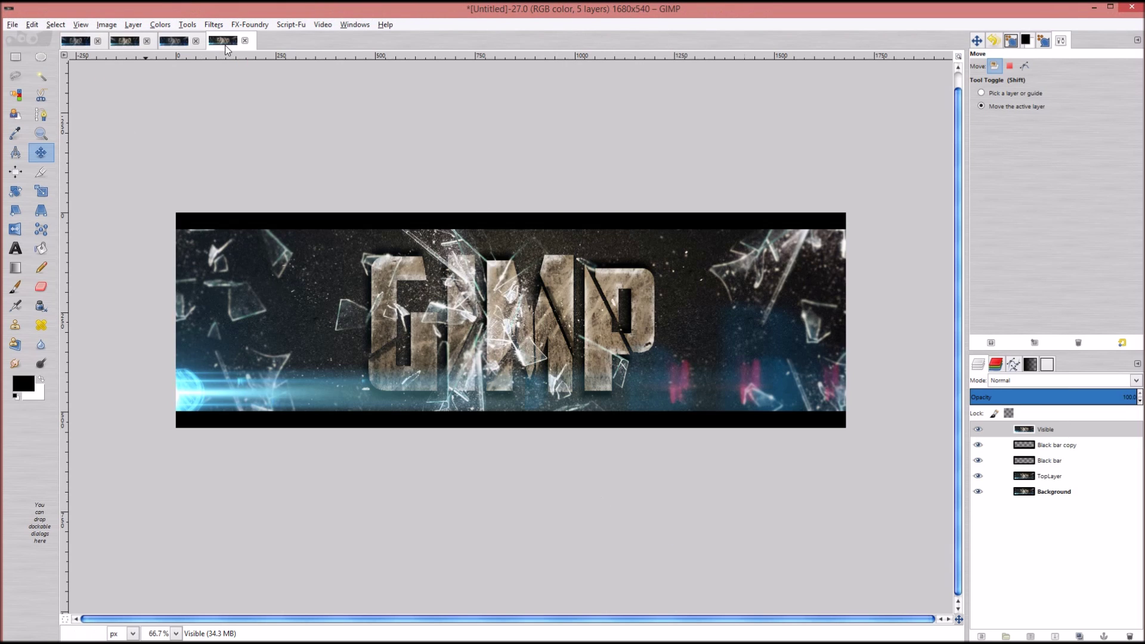
Step: Review the resource links and settings in the Notepad notes, highlight the original tutorial's credit line, and minimize the notes
mouse_move(656, 3)
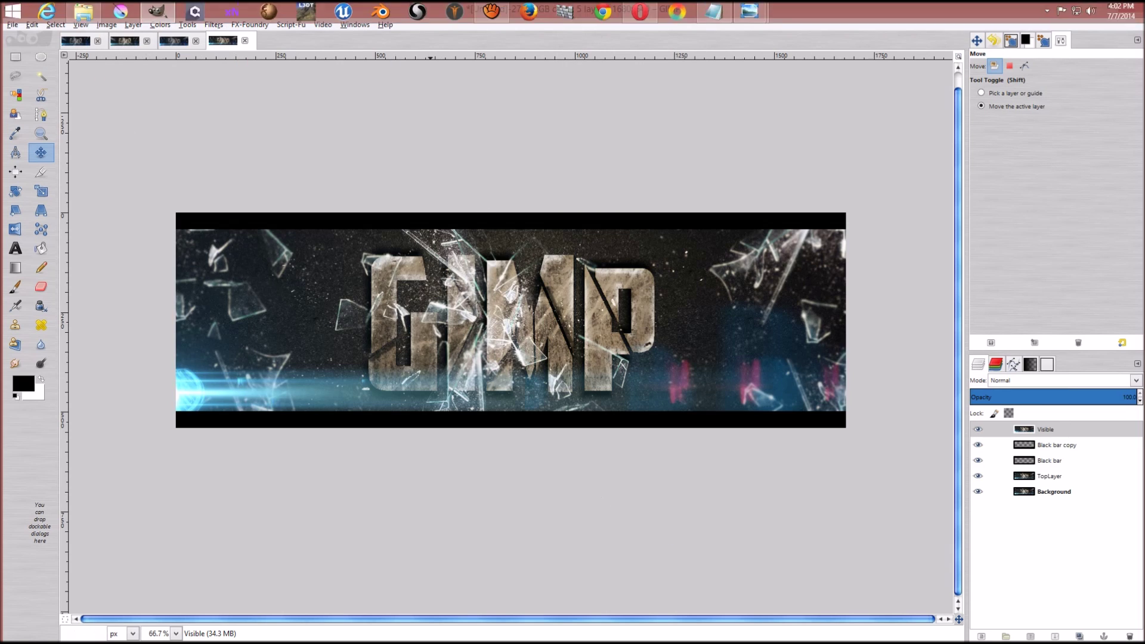
left_click(707, 17)
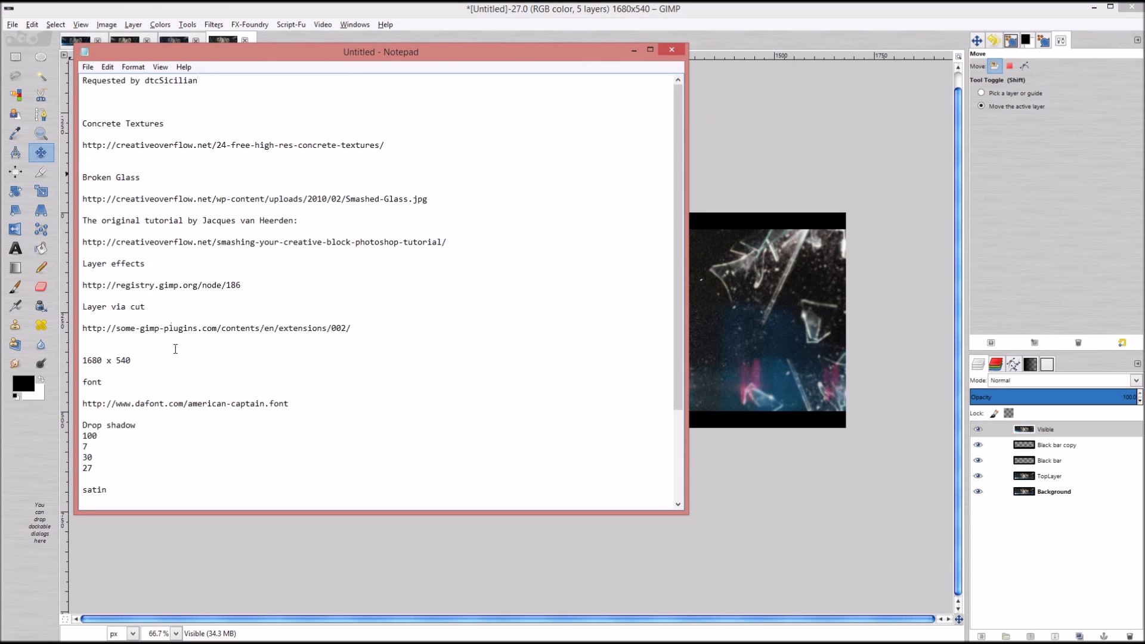
scroll(261, 233, "down", 2)
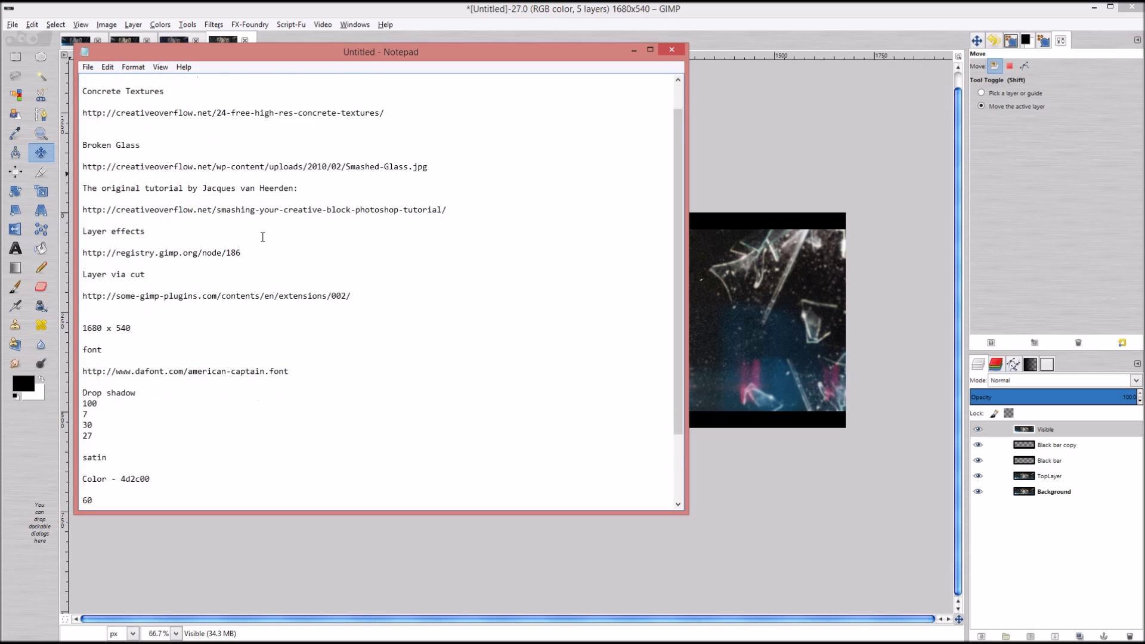
scroll(274, 304, "down", 1)
scroll(272, 244, "up", 3)
left_click_drag(302, 225, 199, 218)
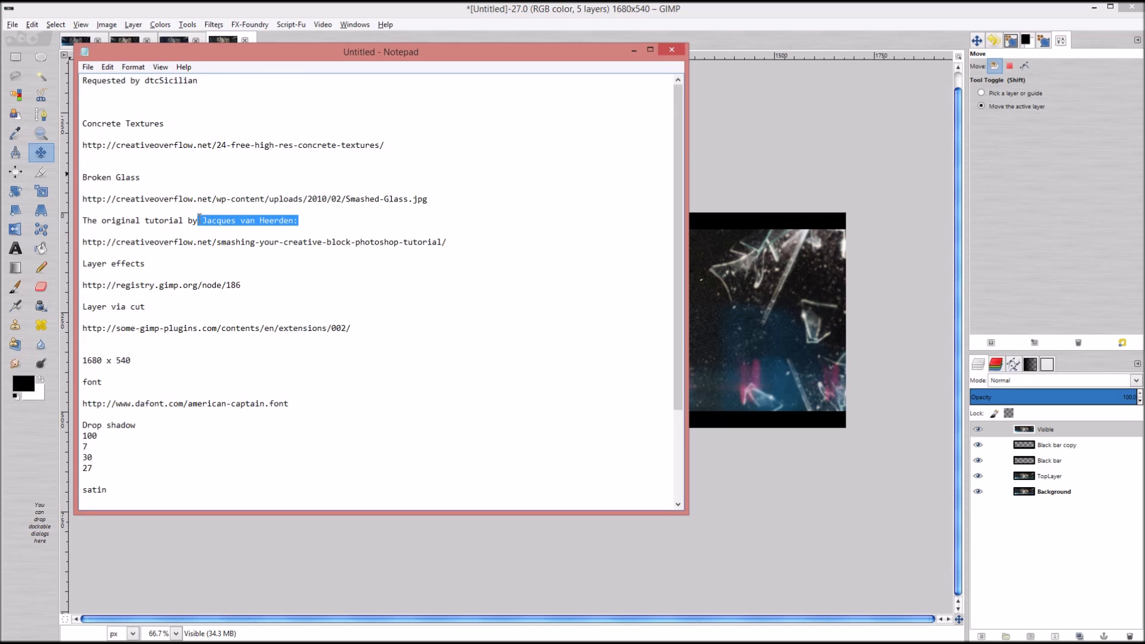
left_click_drag(198, 218, 86, 221)
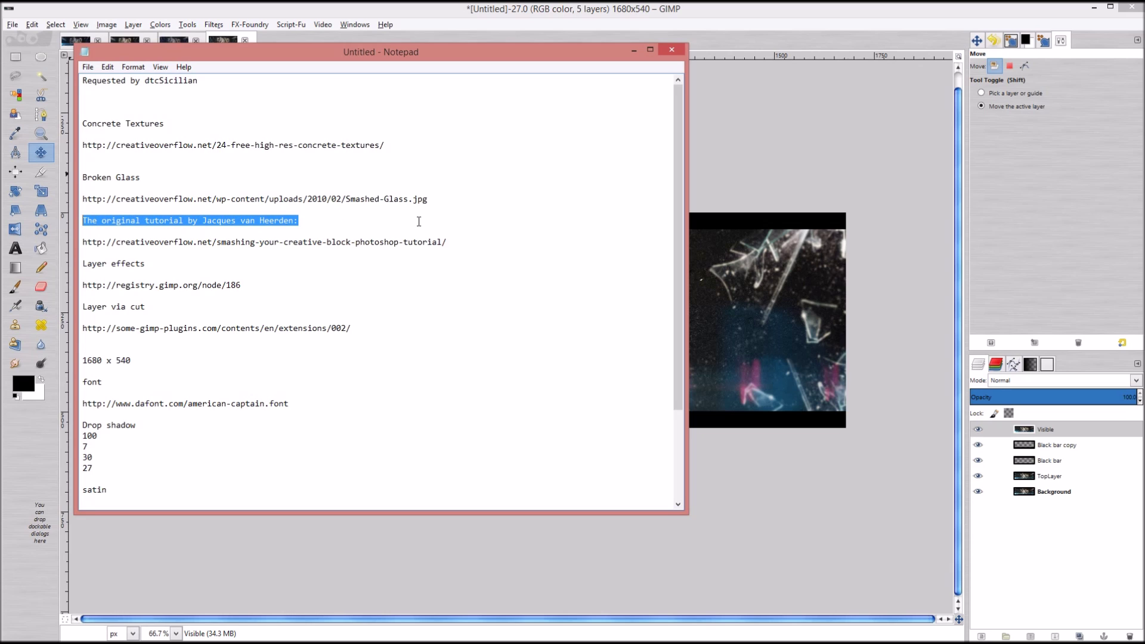
left_click(636, 52)
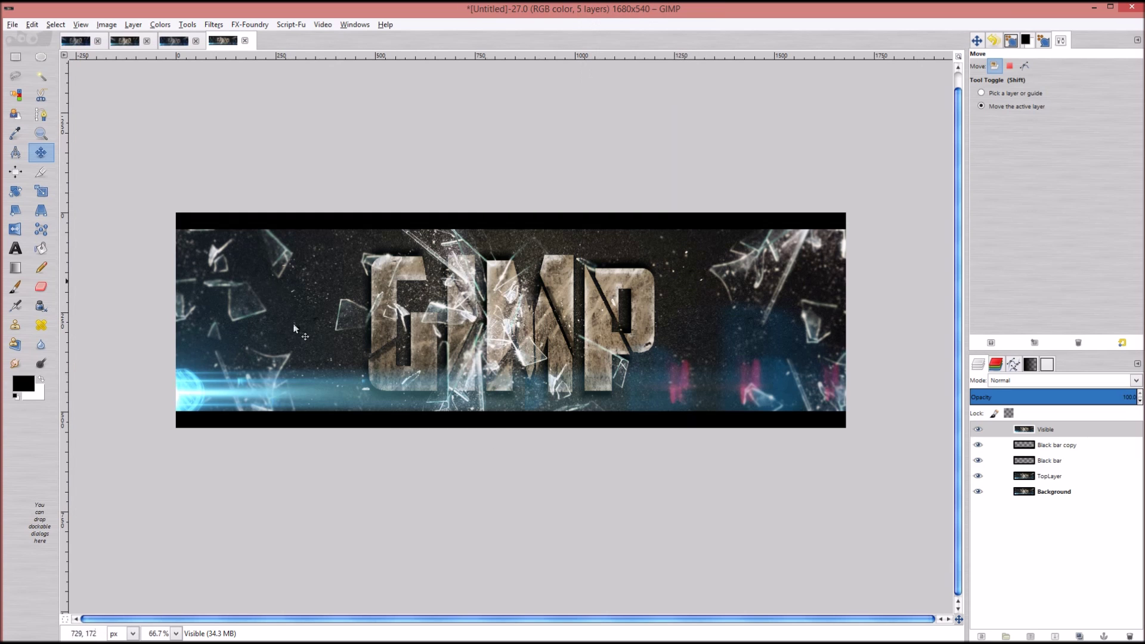
Step: Examine the finished GIMP lettering and broken glass up close, and return to viewing the whole banner
scroll(447, 377, "up", 2)
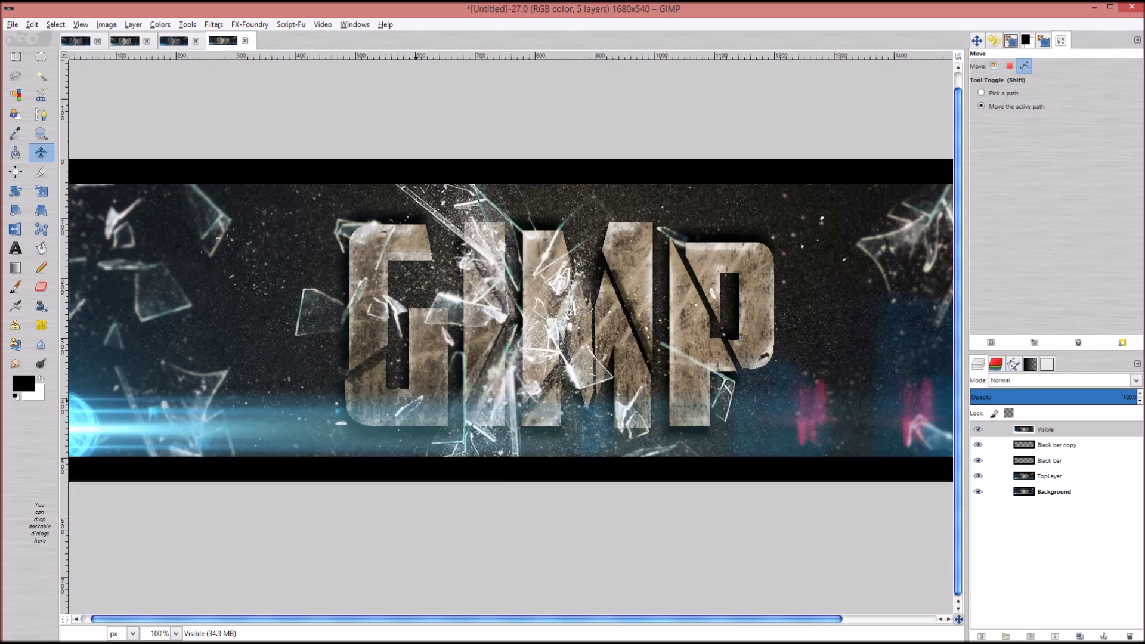
scroll(739, 339, "right", 5)
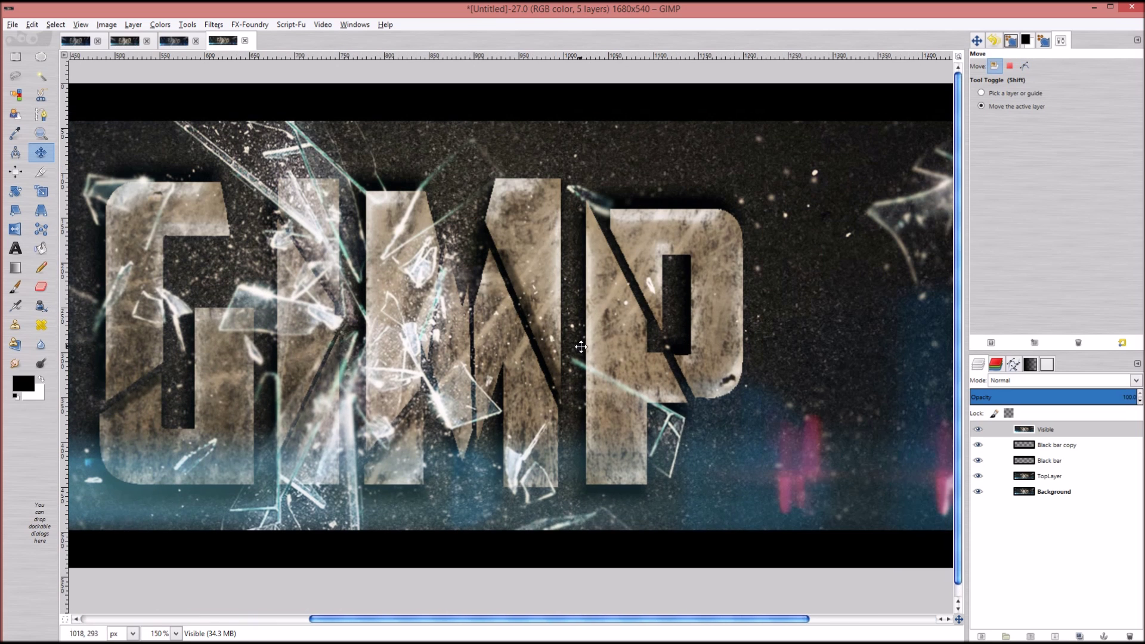
scroll(581, 335, "down", 2)
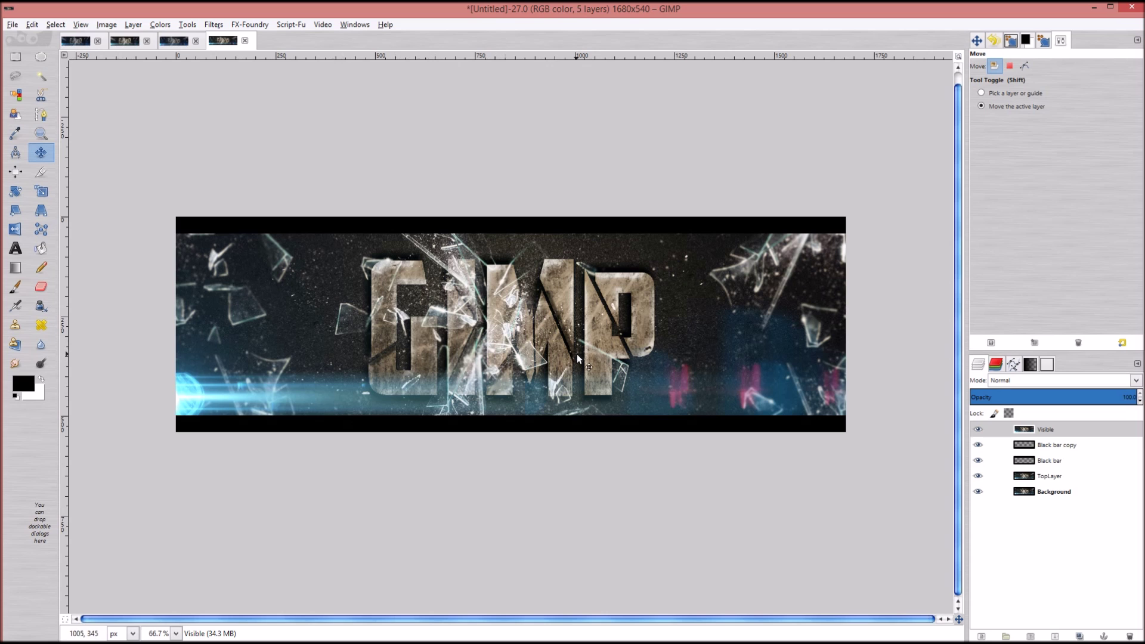
key("1")
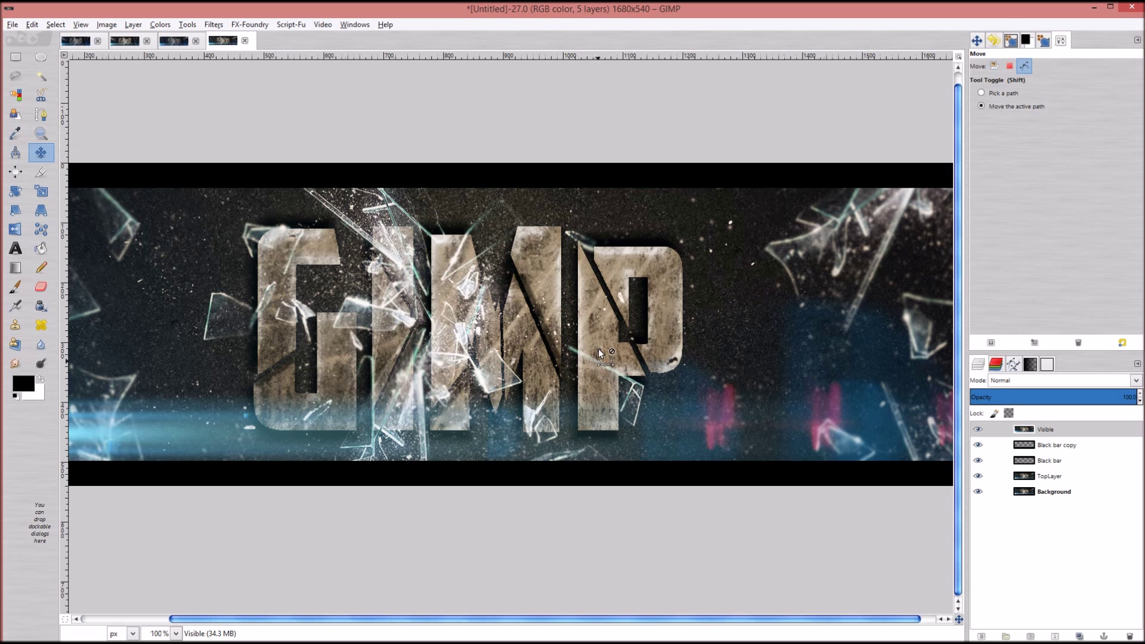
scroll(599, 349, "up", 1, "ctrl")
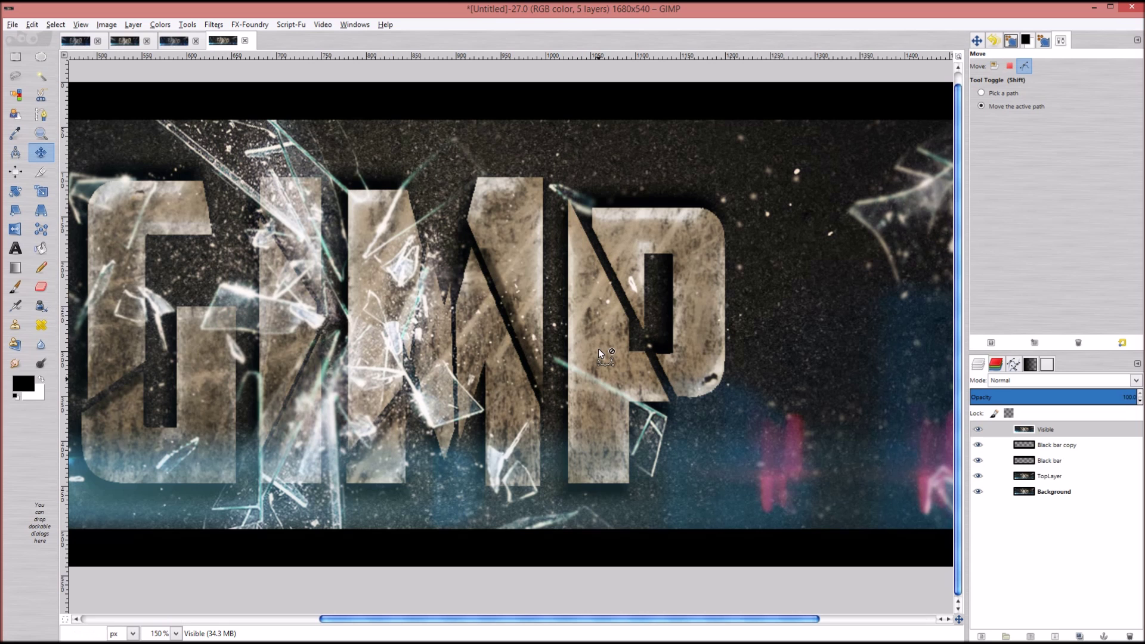
scroll(607, 341, "down", 2, "ctrl")
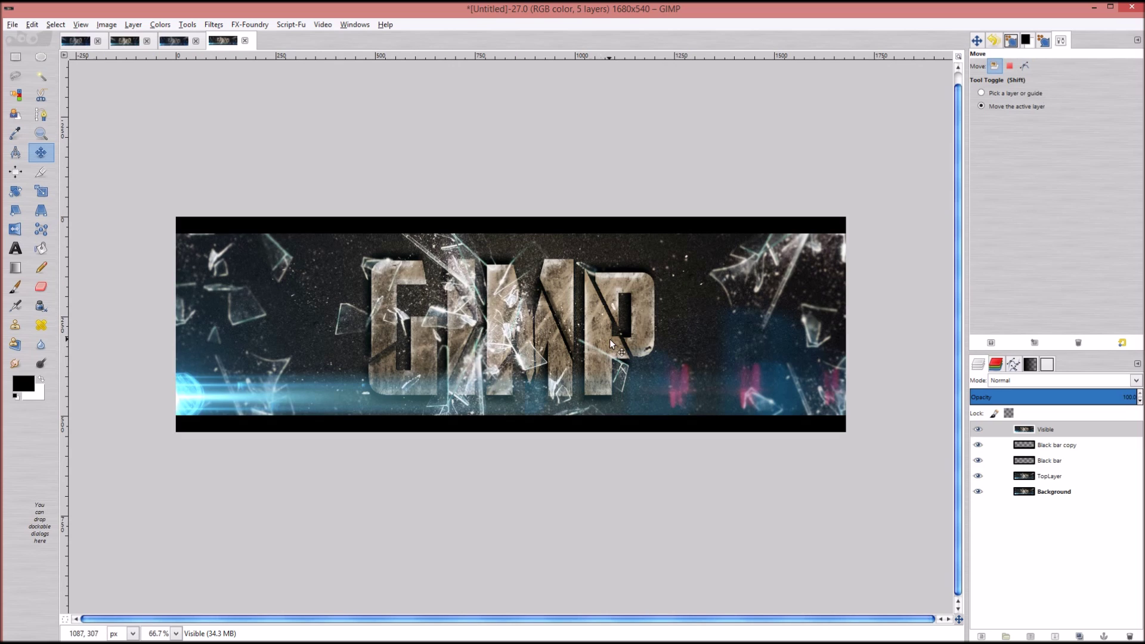